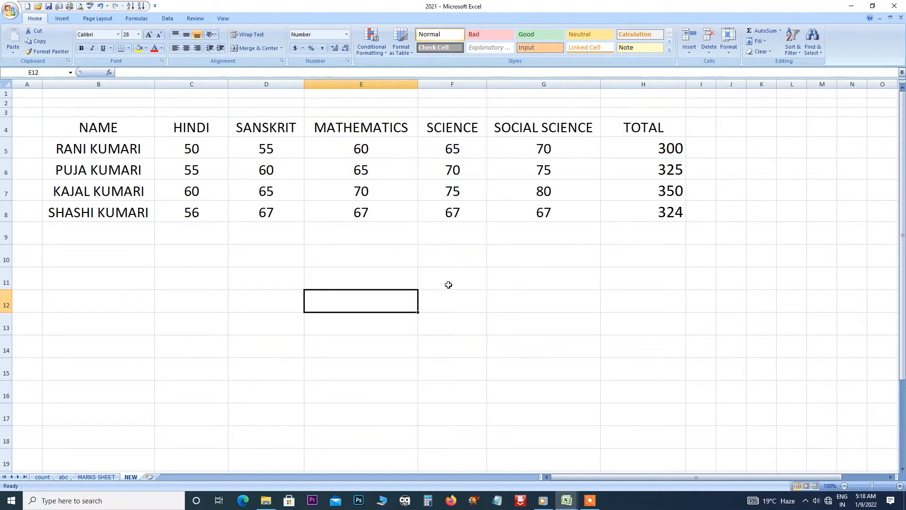
Enter 10 in cells E11 and E12.
left_click(346, 37)
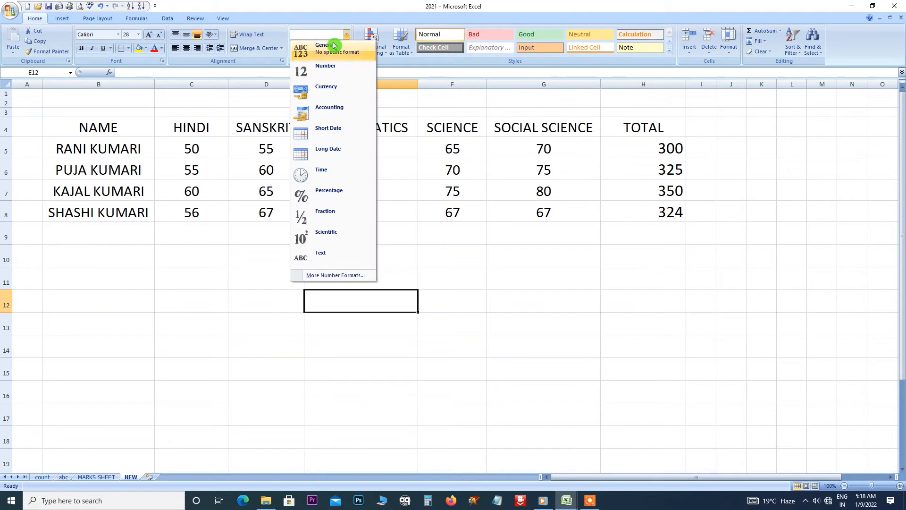
left_click(347, 36)
left_click(345, 36)
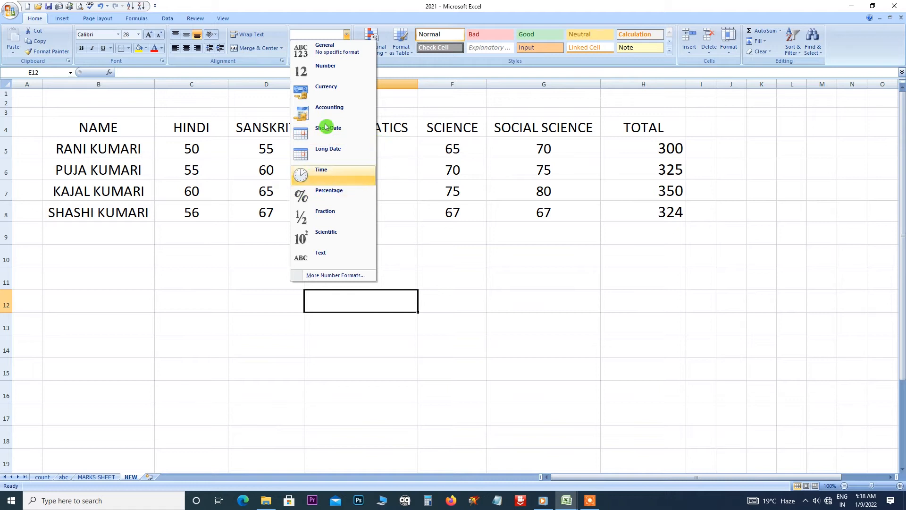
left_click(367, 283)
left_click(366, 282)
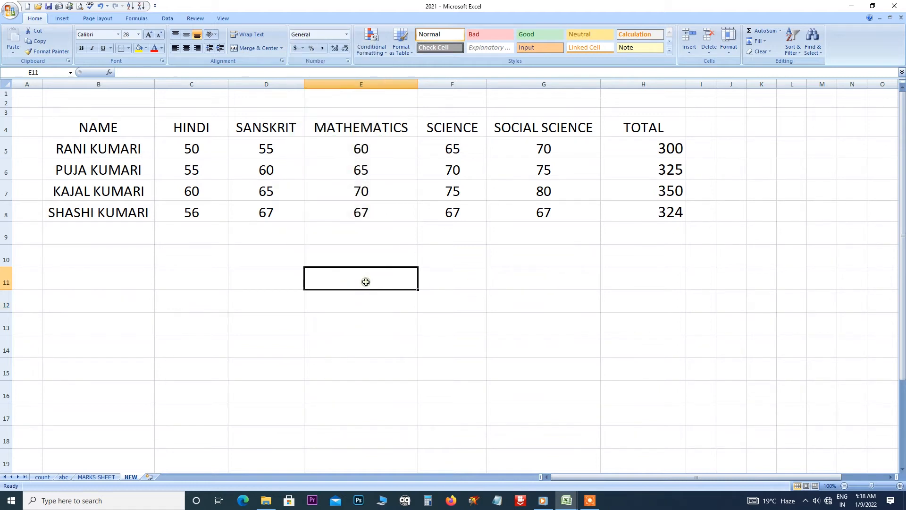
left_click(347, 34)
left_click(398, 286)
type("10")
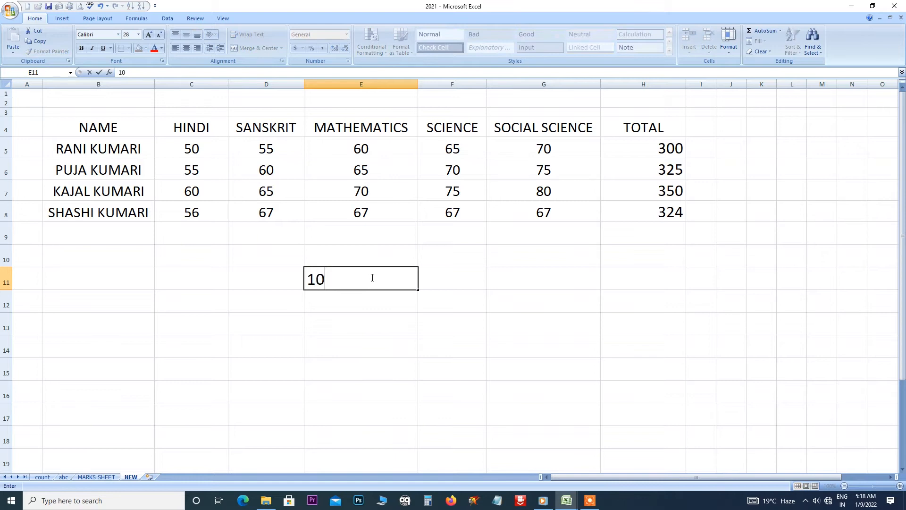
left_click(367, 304)
type("1")
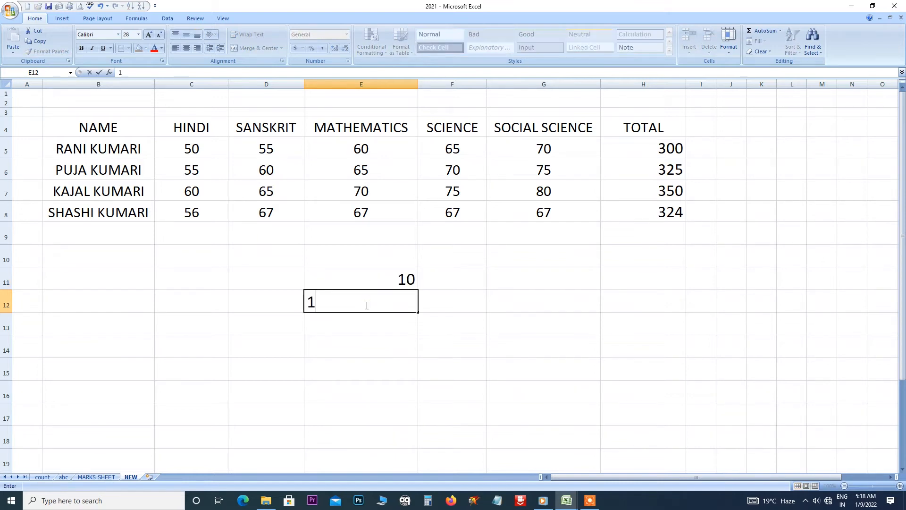
type("0")
left_click(377, 320)
Clear the 10 values from E12 and E11.
left_click(376, 270)
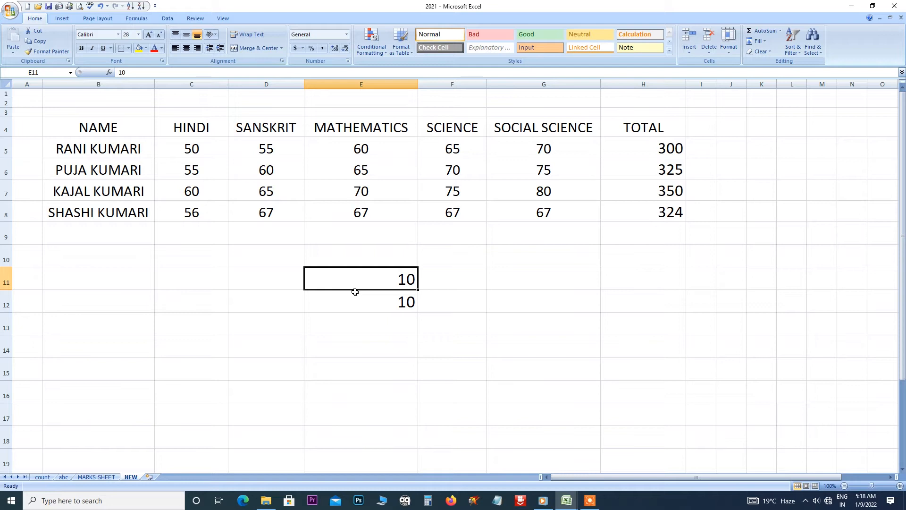
left_click(367, 306)
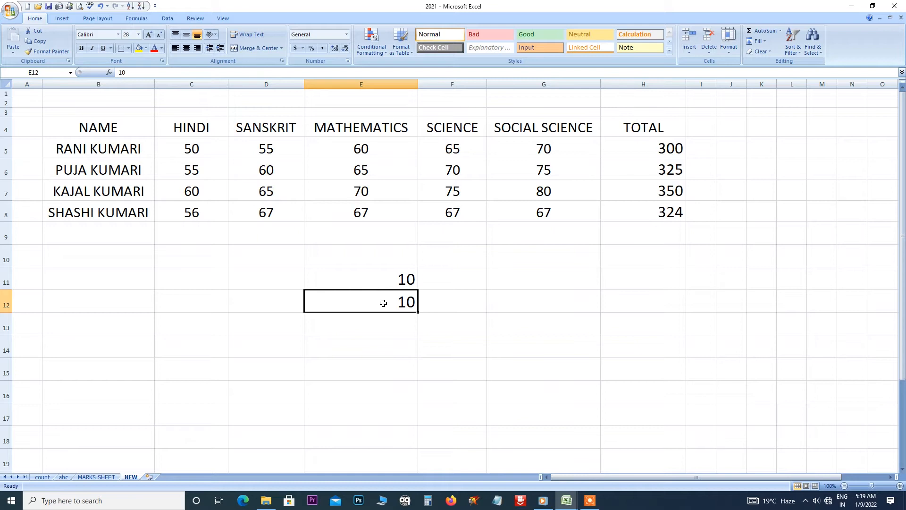
left_click(381, 275)
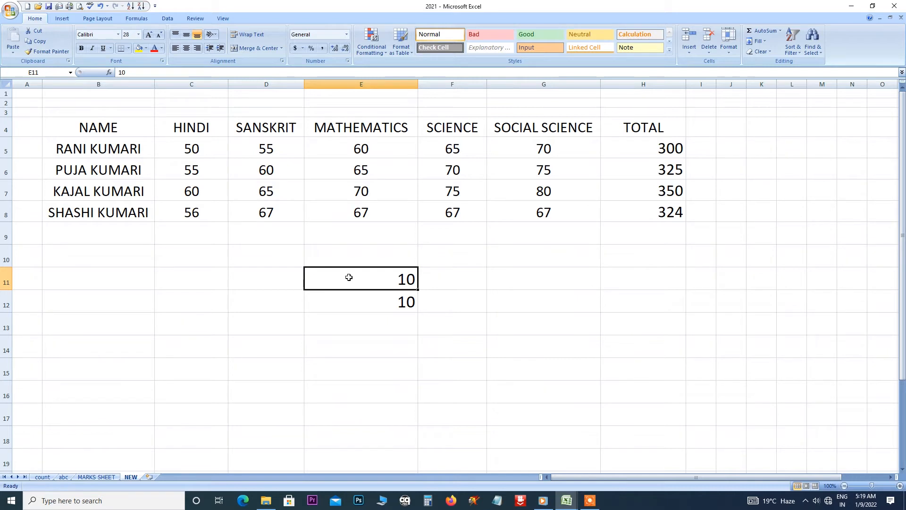
left_click(367, 301)
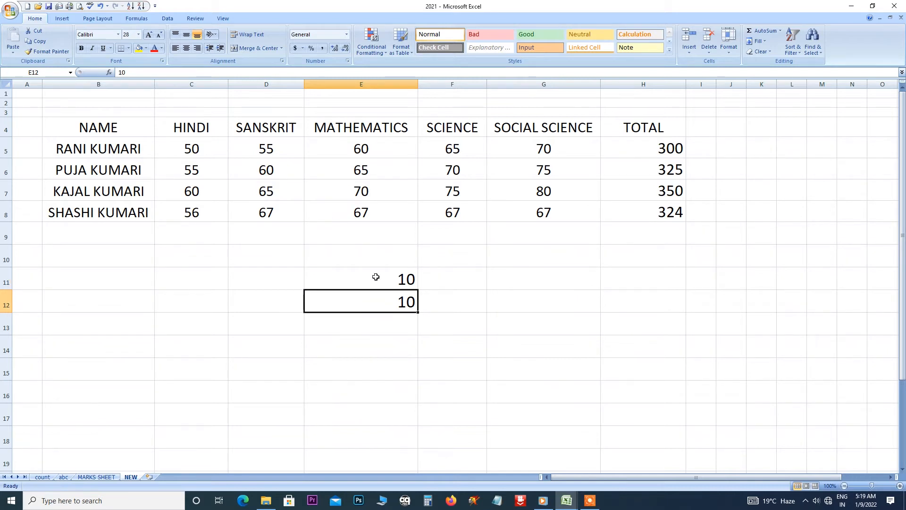
key("Delete")
left_click(383, 274)
key("Delete")
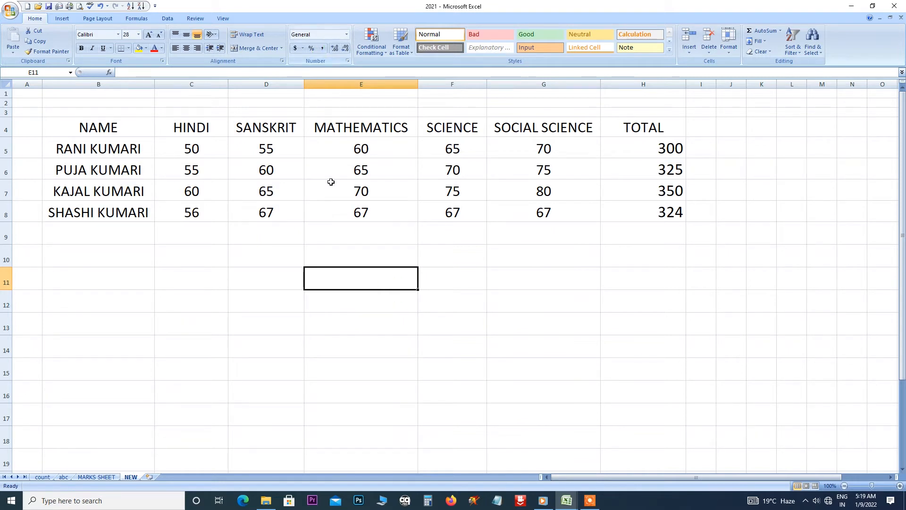
Enter 100 in E11 and E12, giving E12 the Number format (100.00).
type("1")
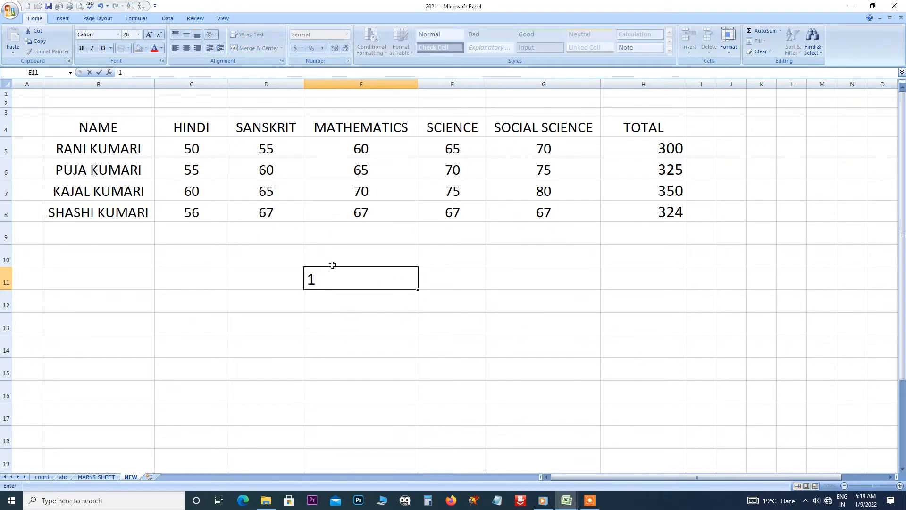
type("00")
key("Return")
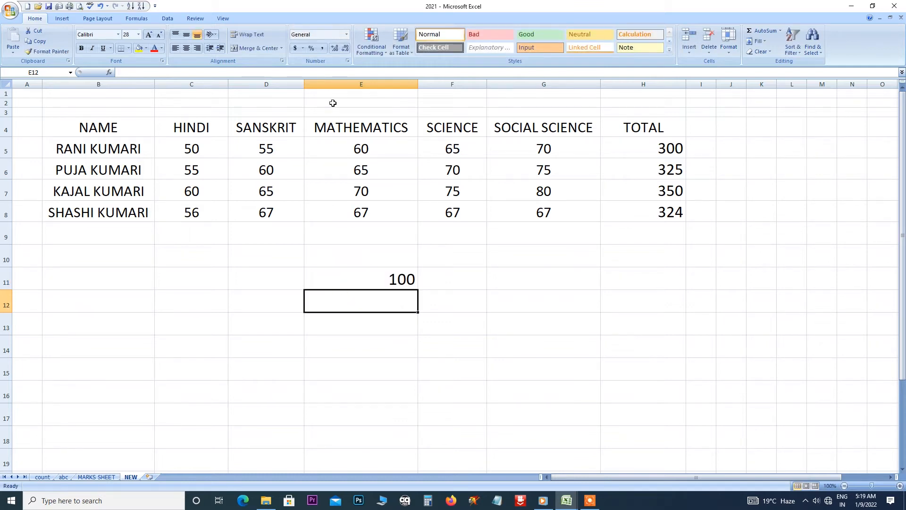
left_click(346, 34)
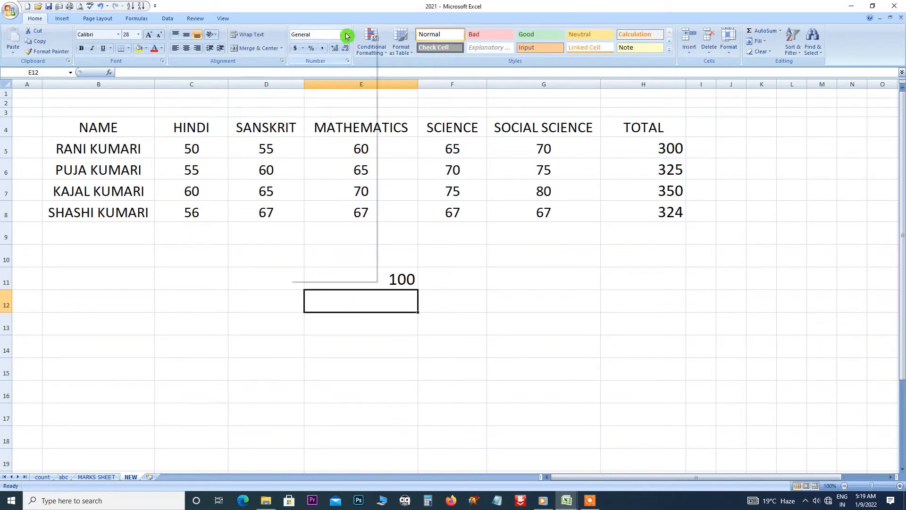
left_click(345, 305)
left_click(346, 305)
type("100")
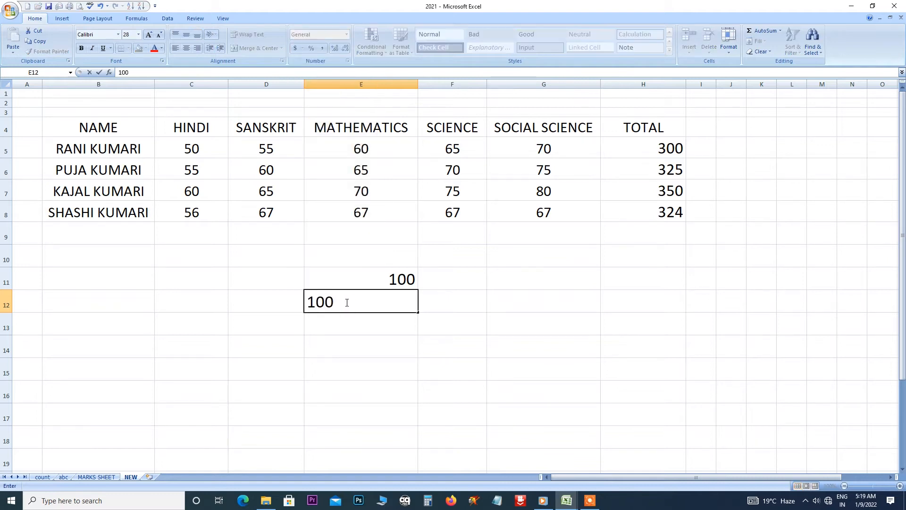
key("Return")
left_click(354, 299)
left_click(347, 40)
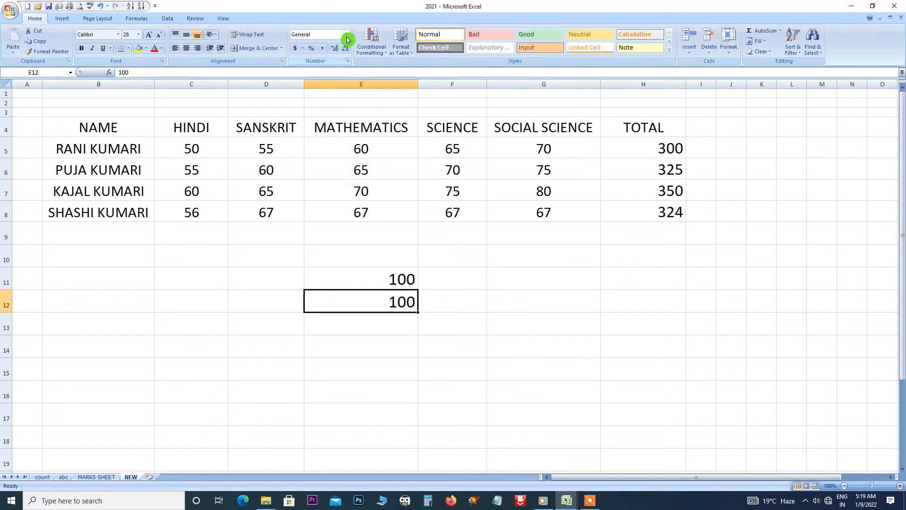
left_click(338, 71)
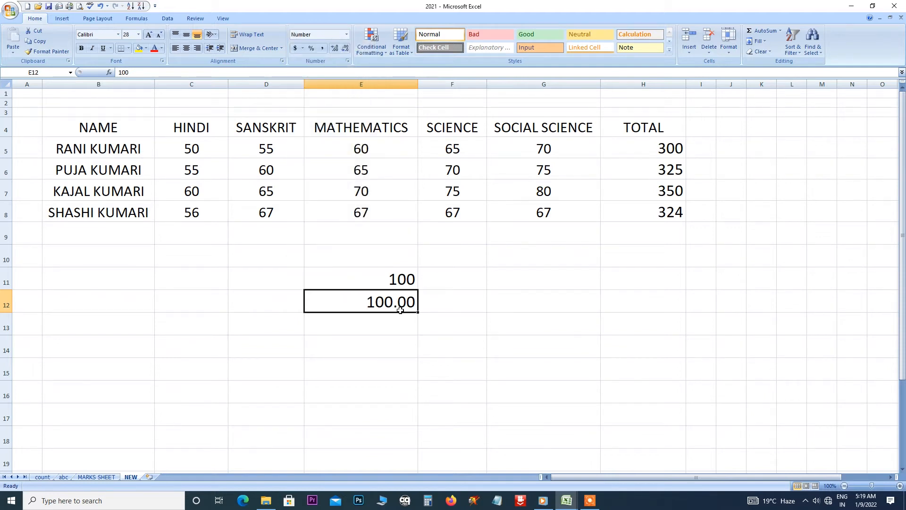
Enter 100 in cell E13.
left_click(347, 37)
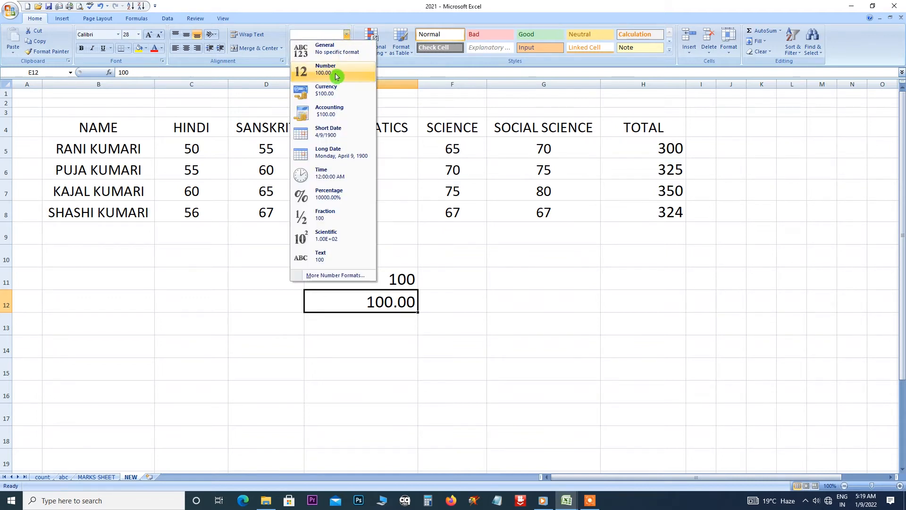
left_click(400, 304)
left_click(384, 302)
left_click(347, 38)
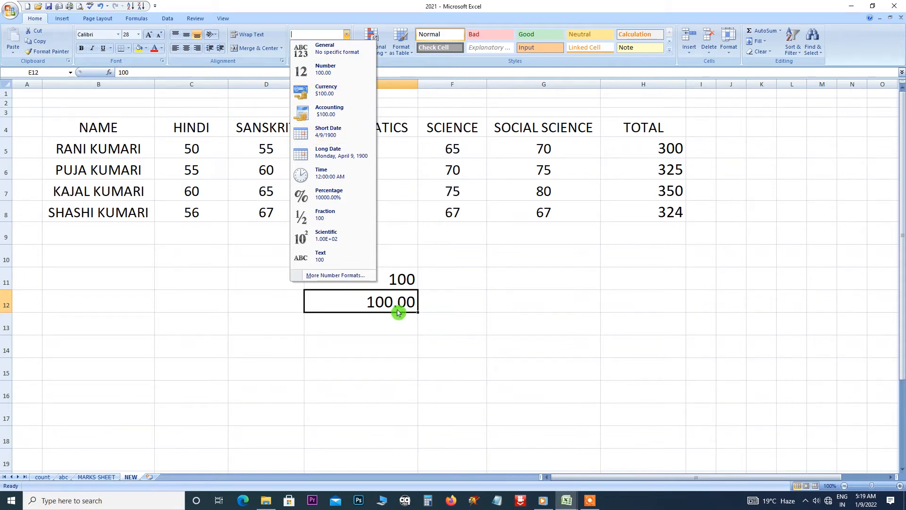
left_click(376, 326)
left_click(375, 321)
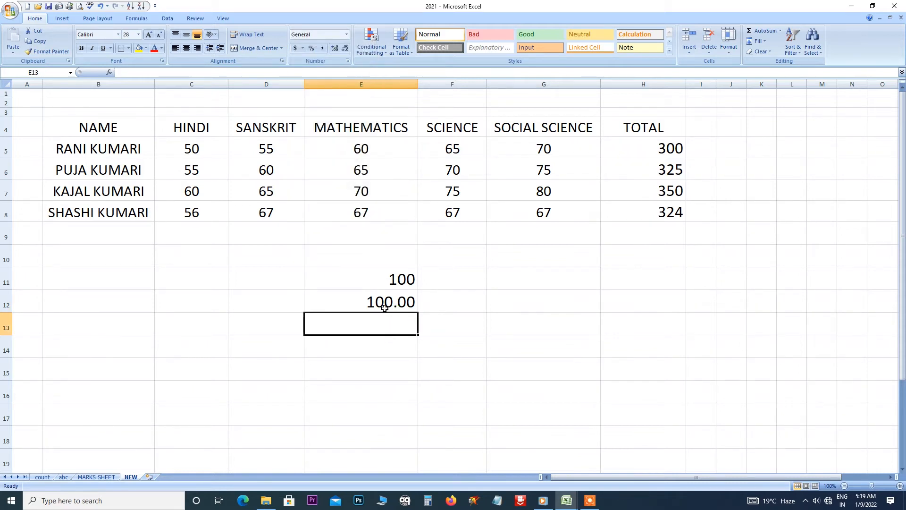
type("100")
key("Return")
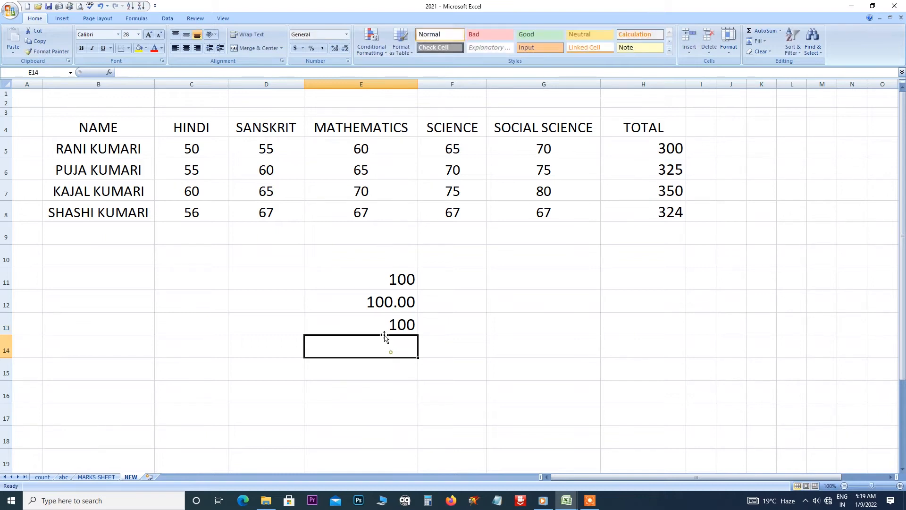
Apply the Currency format to E13 so it shows $100.00.
left_click(379, 325)
left_click(346, 34)
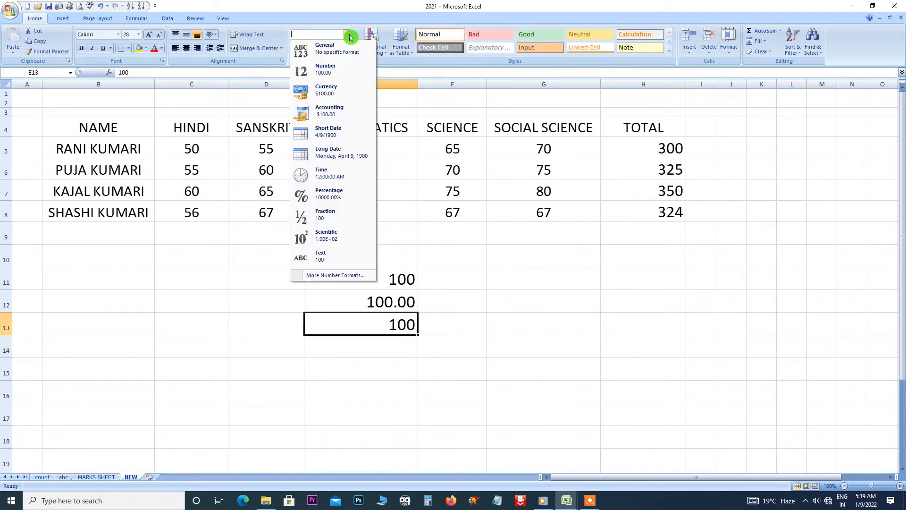
left_click(327, 87)
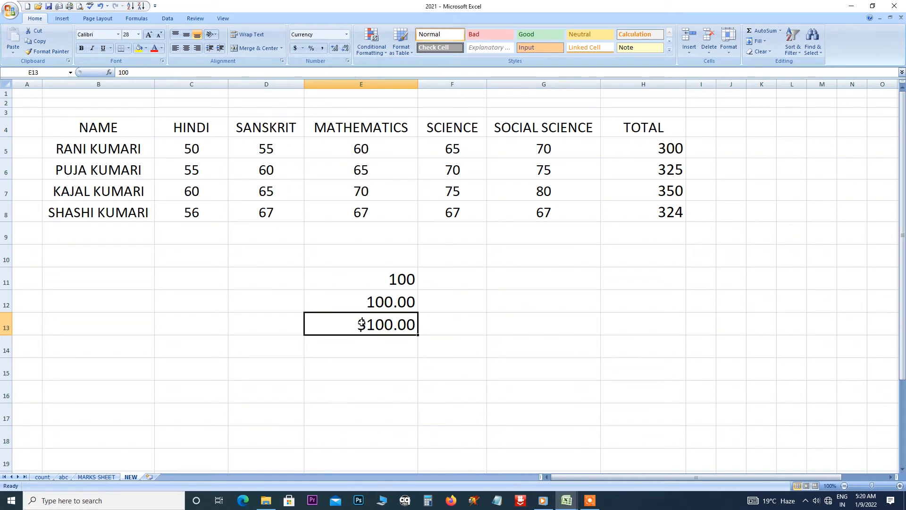
Enter 100 in E14 and format it as Accounting ($ 100.00).
left_click(362, 351)
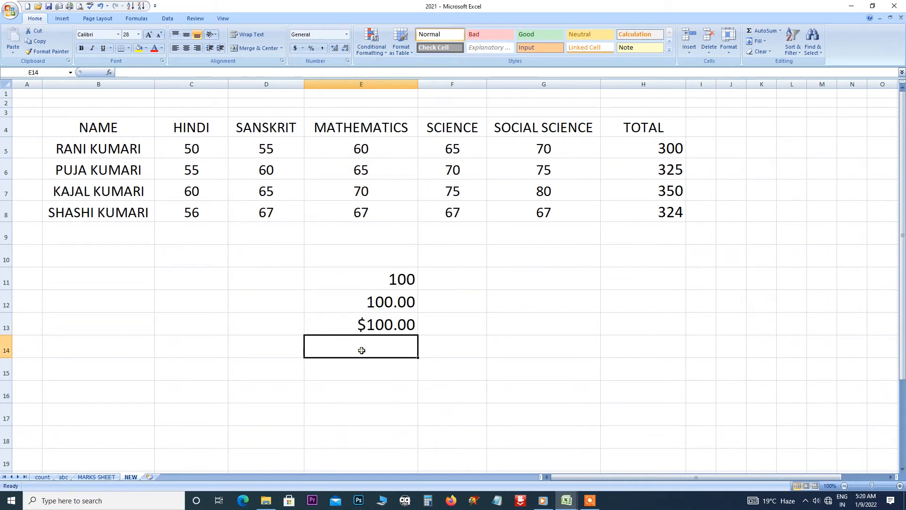
left_click(348, 36)
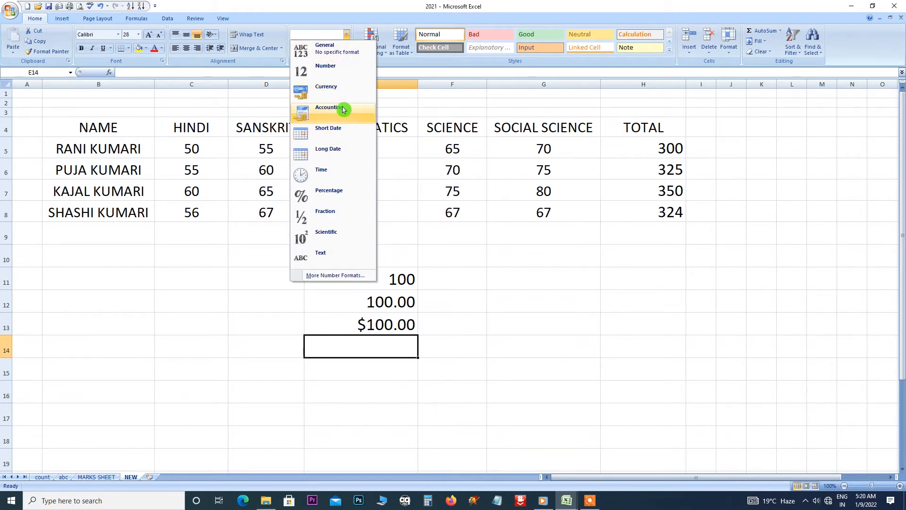
left_click(367, 340)
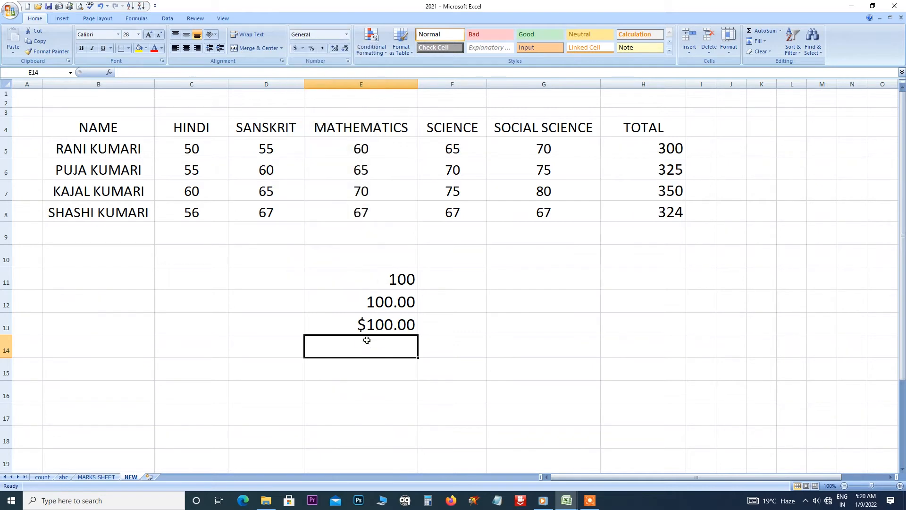
type("100")
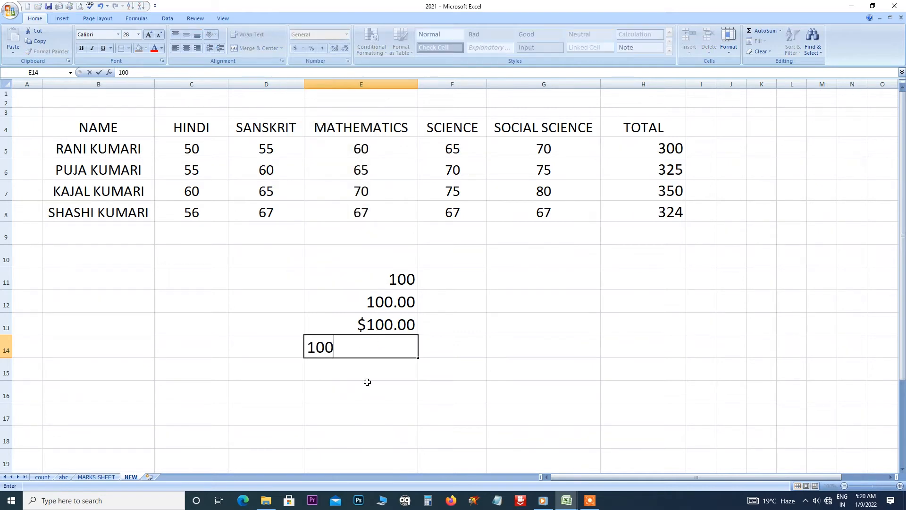
left_click(367, 381)
left_click(366, 347)
left_click(347, 34)
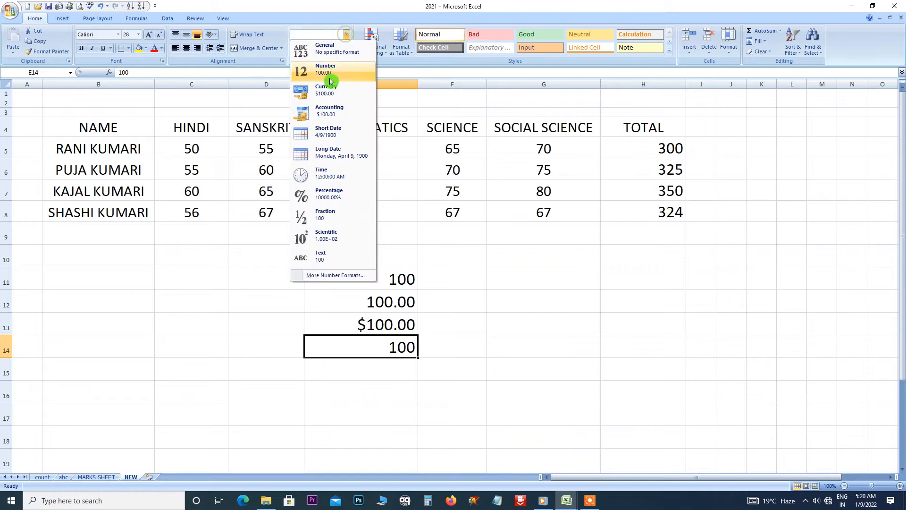
left_click(318, 115)
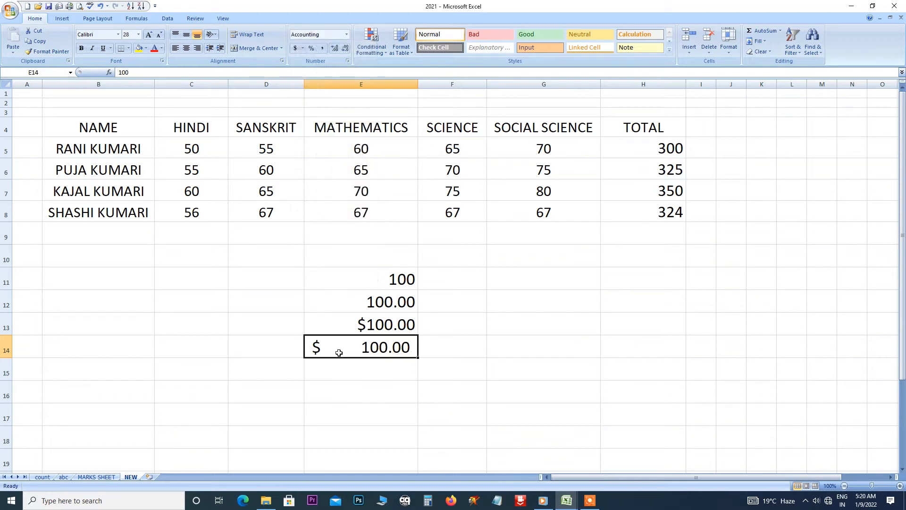
left_click(362, 368)
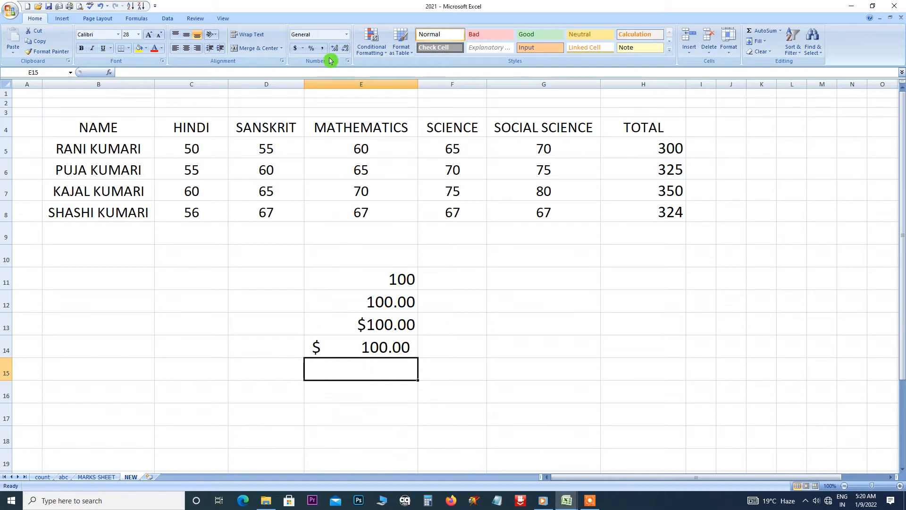
left_click(346, 34)
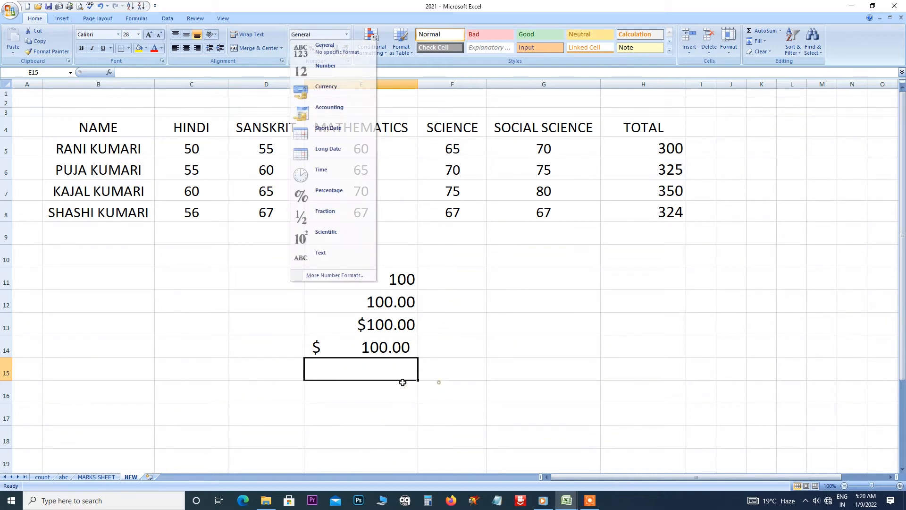
Enter 100 in E15 and format it as Short Date (4/9/1900).
left_click(356, 368)
type("100")
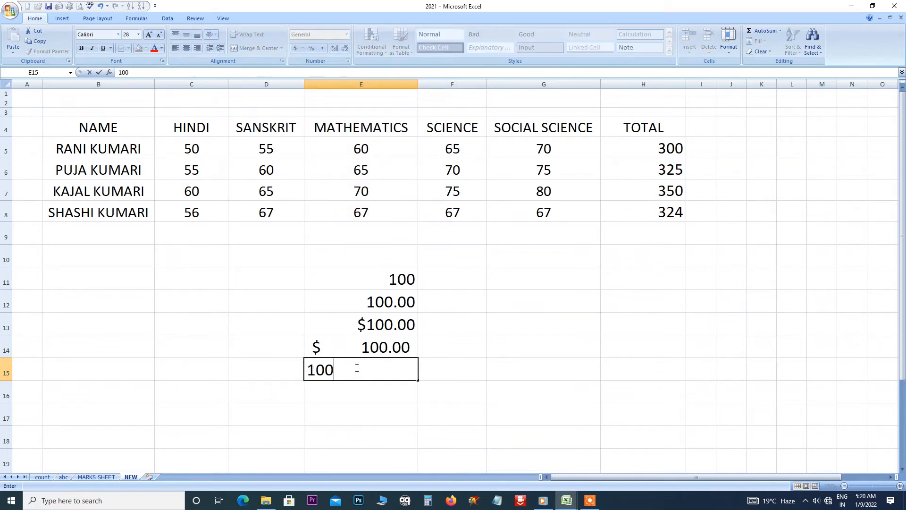
left_click(388, 403)
left_click(376, 370)
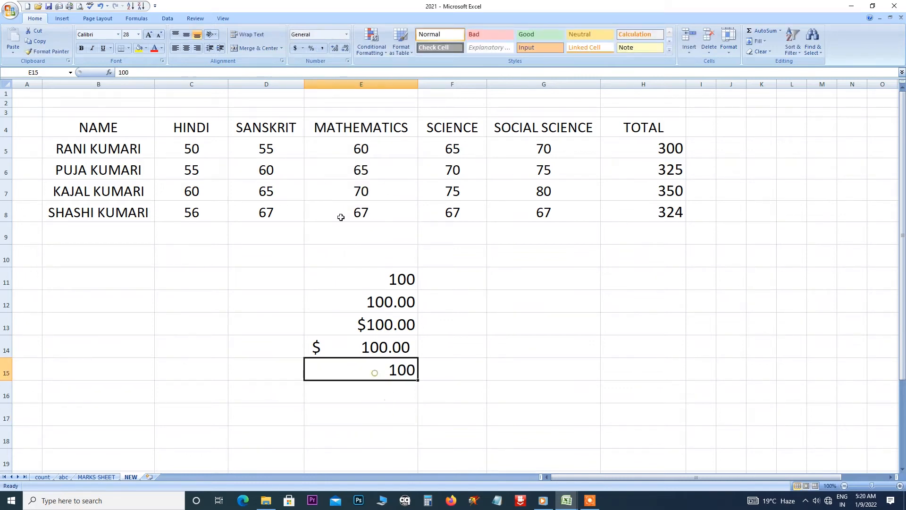
left_click(346, 34)
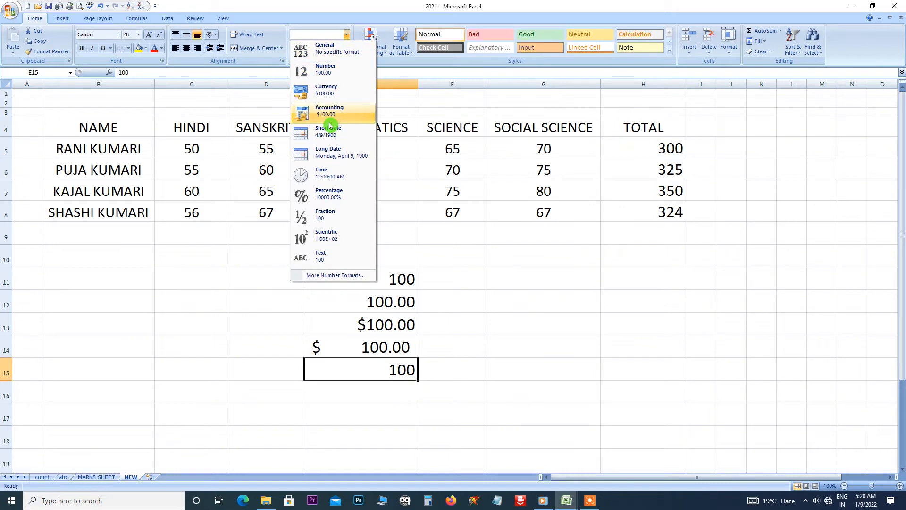
left_click(329, 127)
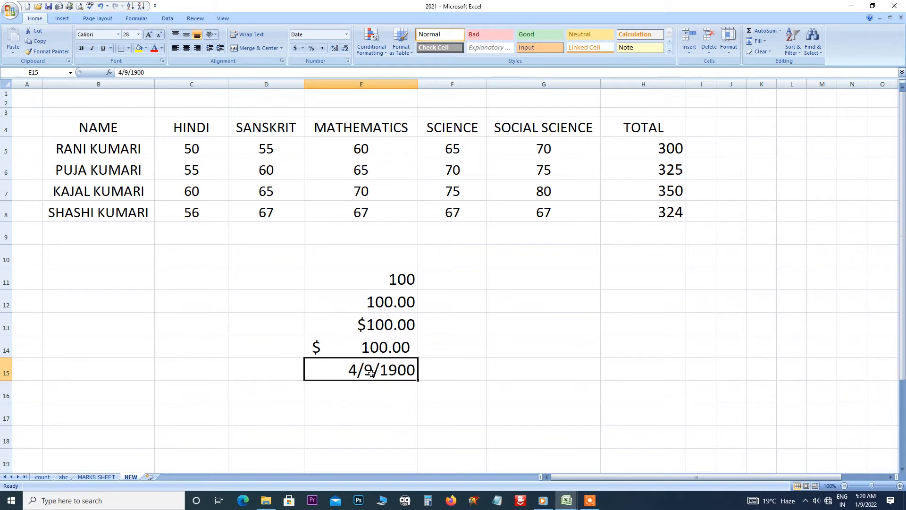
Enter 100 in E16, apply Long Date, and widen column E to fit.
left_click(367, 391)
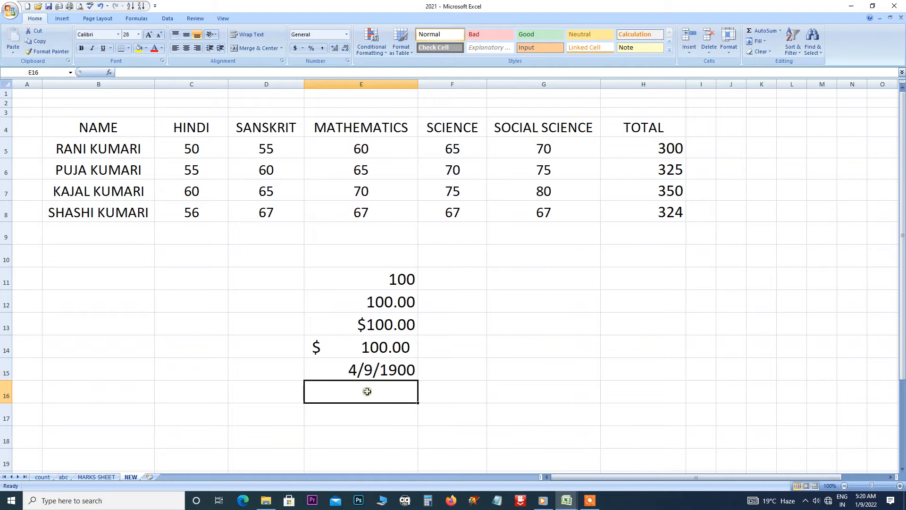
left_click(346, 34)
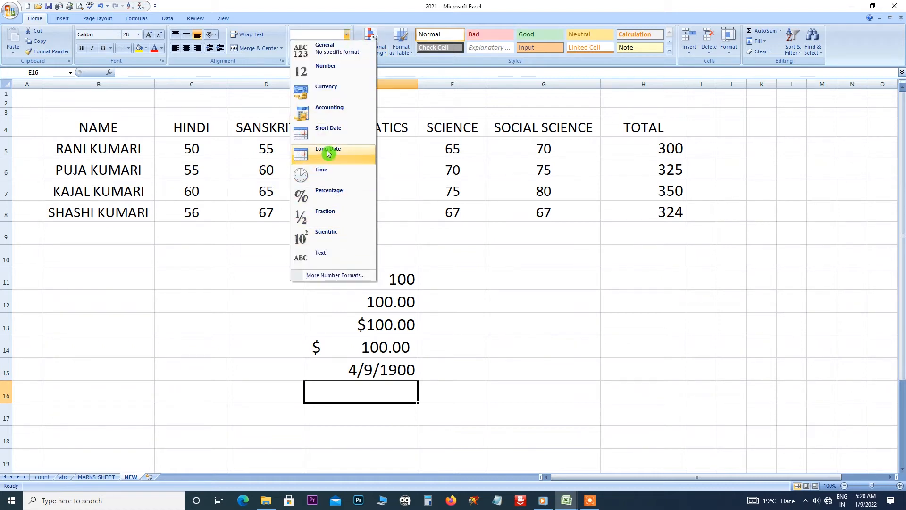
left_click(362, 391)
type("100")
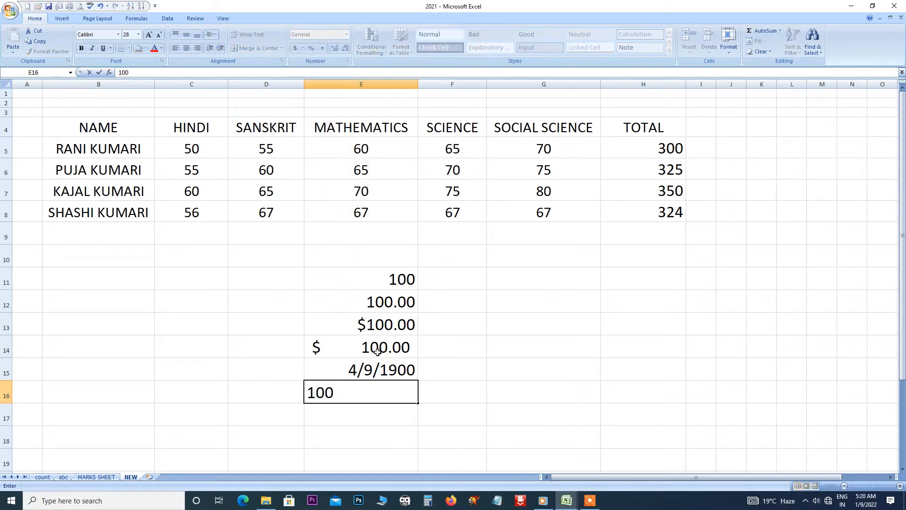
left_click(440, 395)
left_click(360, 391)
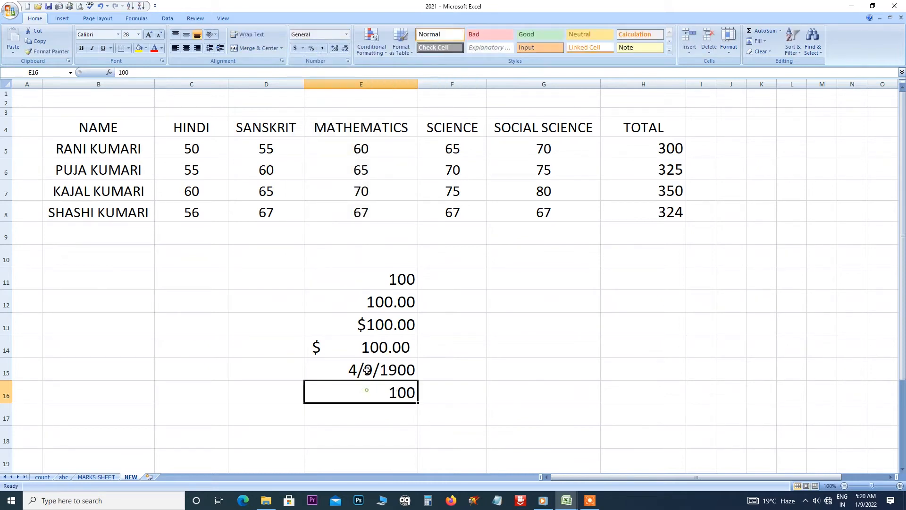
left_click(348, 36)
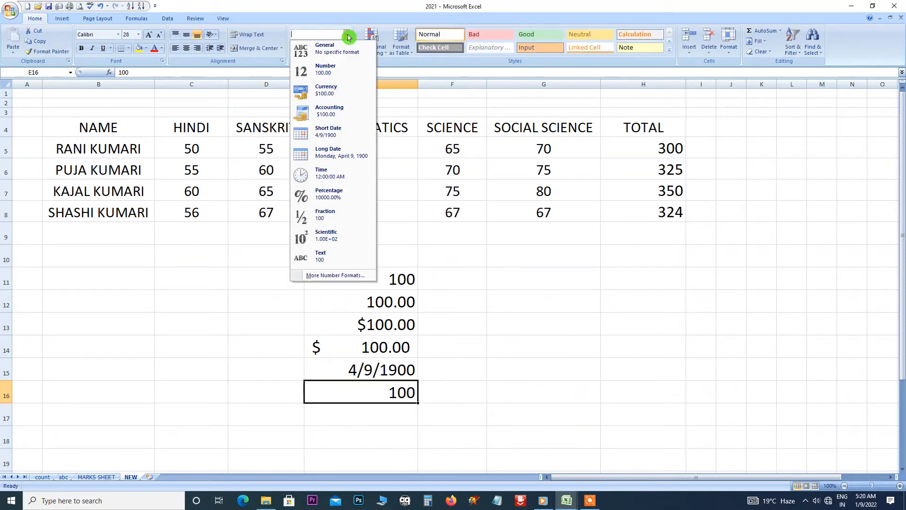
left_click(327, 156)
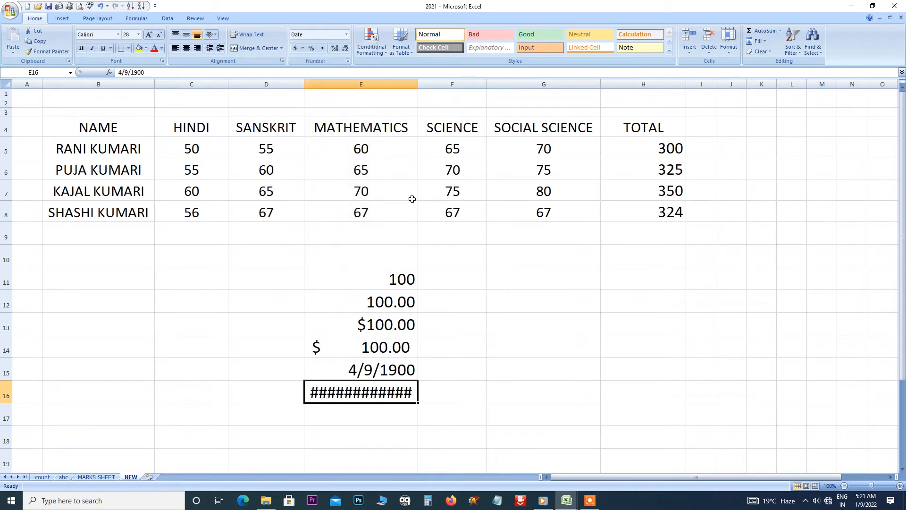
left_click_drag(418, 81, 483, 83)
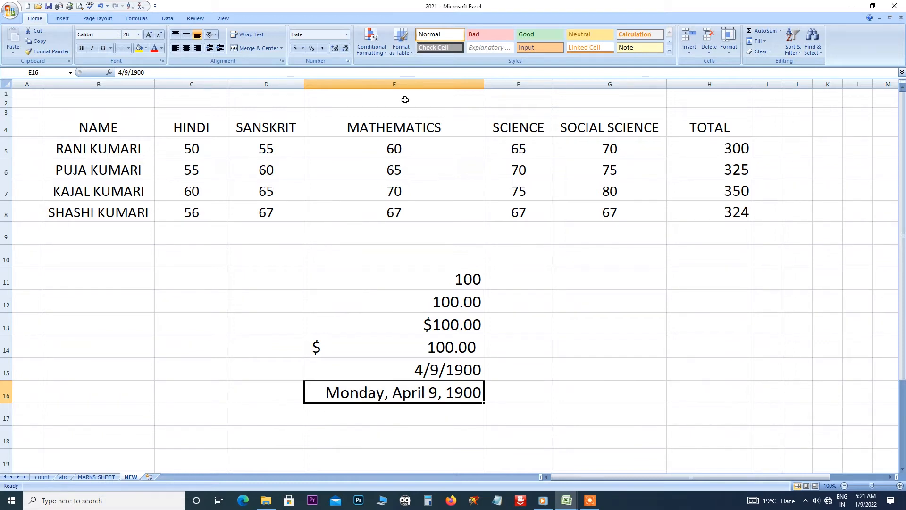
Enter 100 in E17 and apply the Time format.
left_click(381, 420)
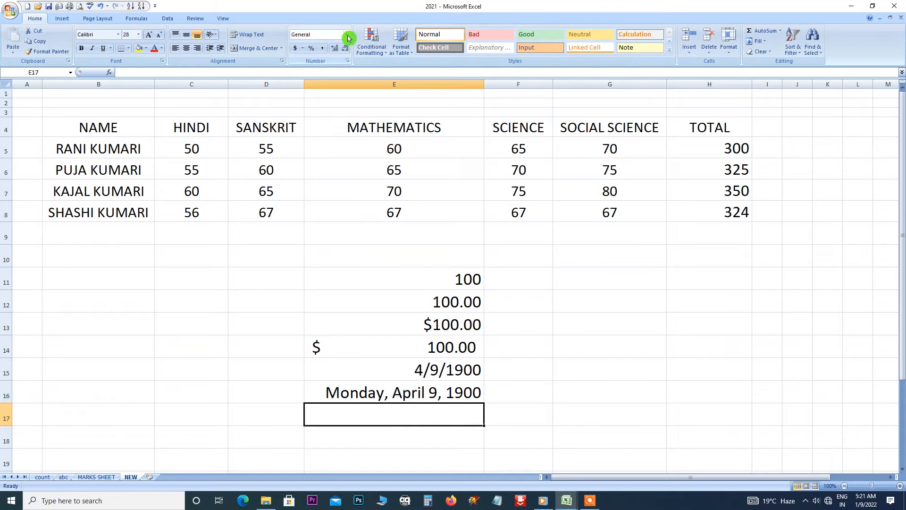
left_click(346, 36)
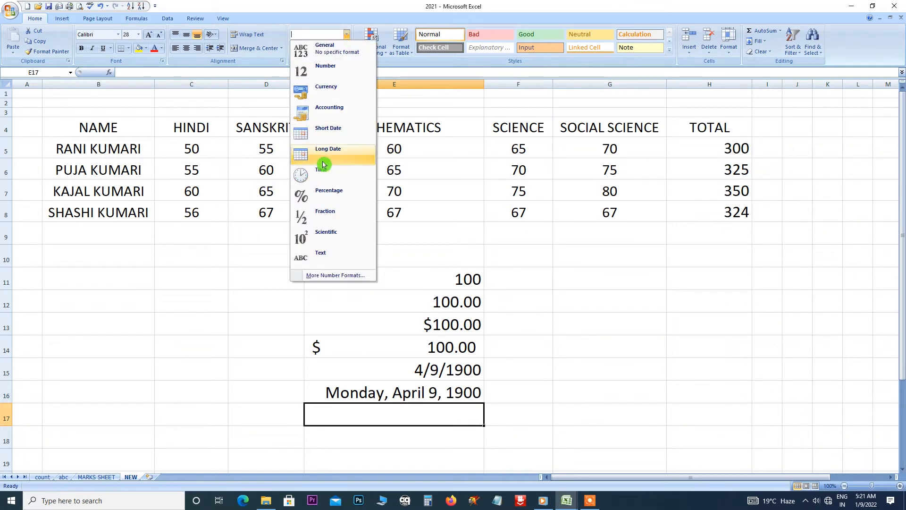
left_click(382, 417)
type("1")
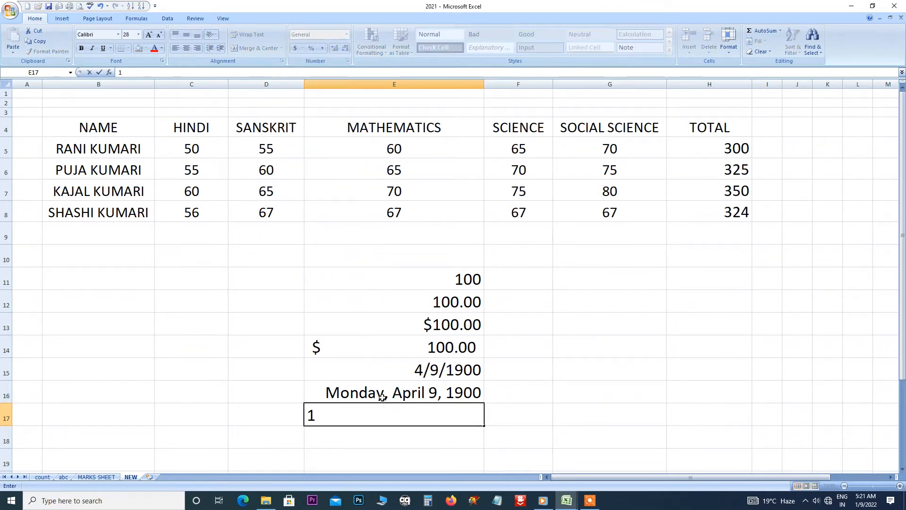
type("00")
key("Return")
left_click(427, 415)
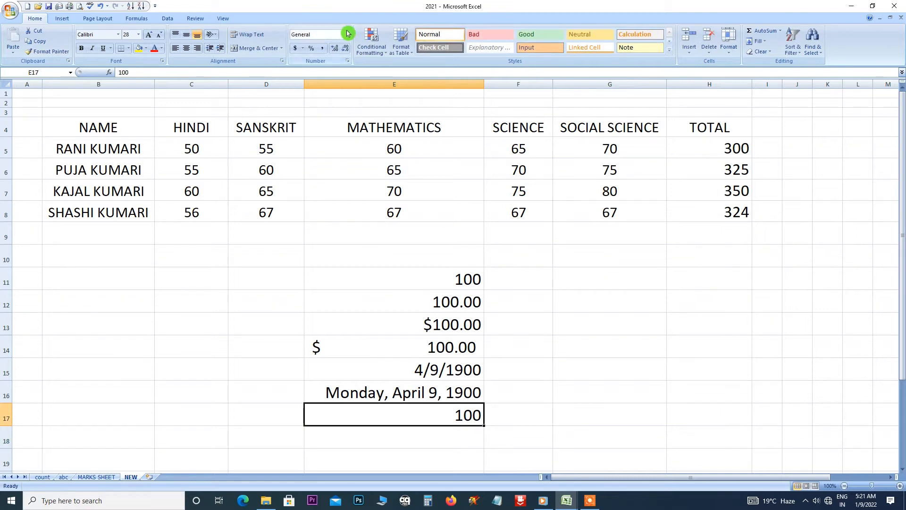
left_click(348, 34)
left_click(324, 176)
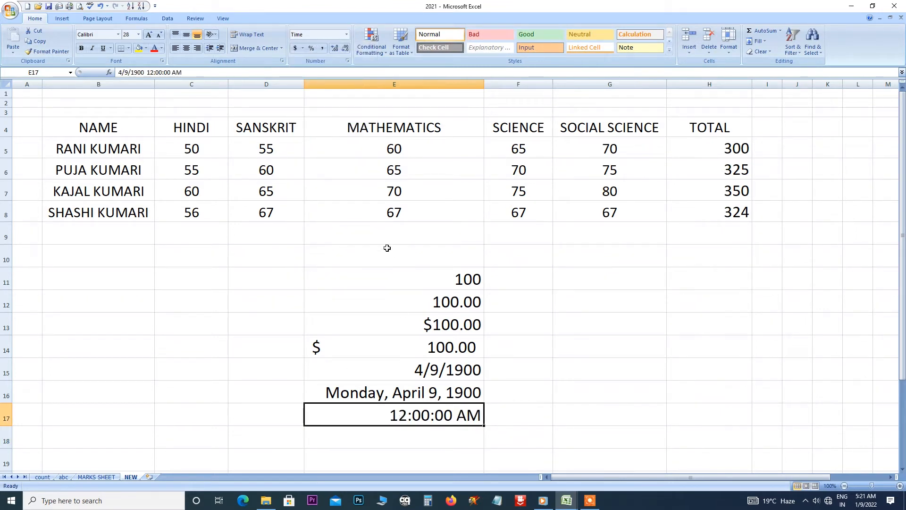
Enter 10 in E18 and apply the Time format, showing 12:00:00 AM.
scroll(423, 406, "down", 4)
left_click(386, 211)
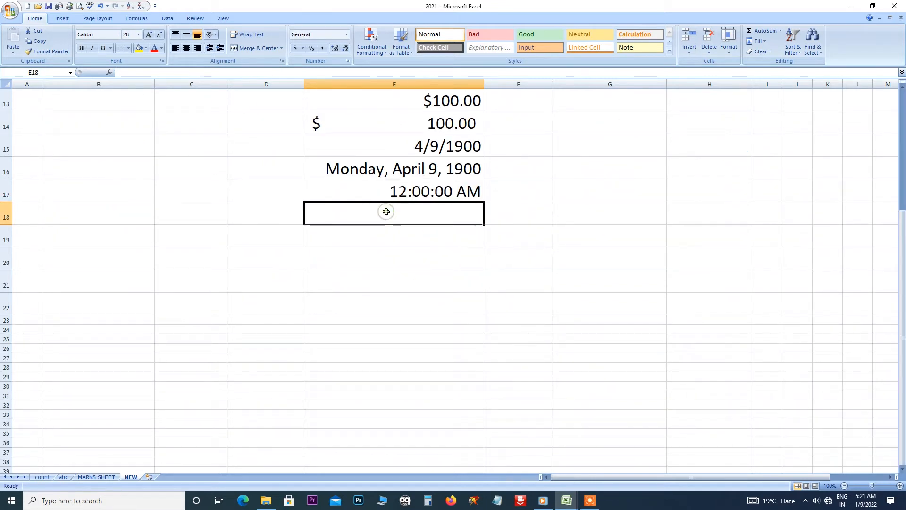
type("10")
key("Return")
left_click(392, 219)
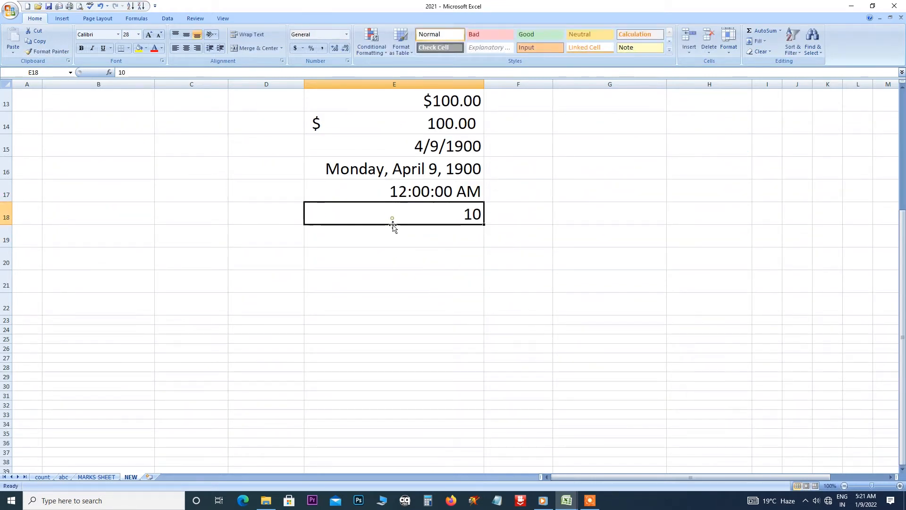
left_click(346, 35)
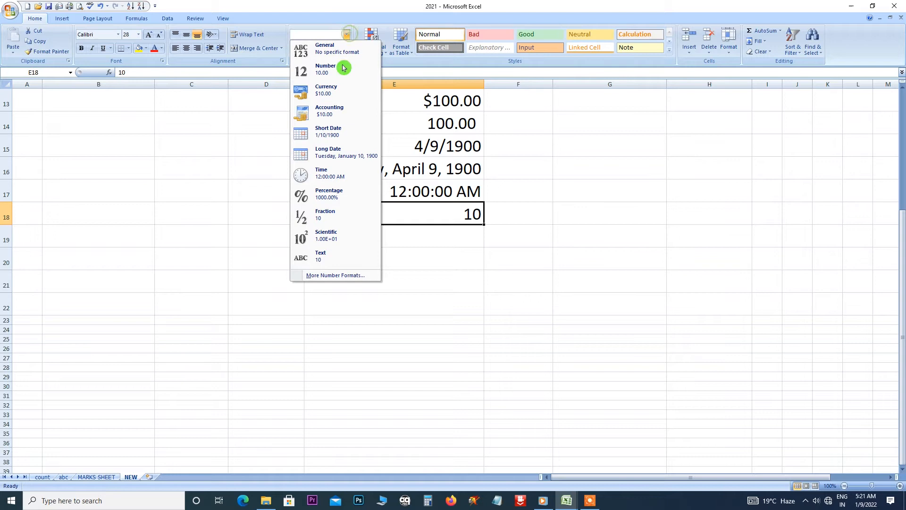
left_click(335, 175)
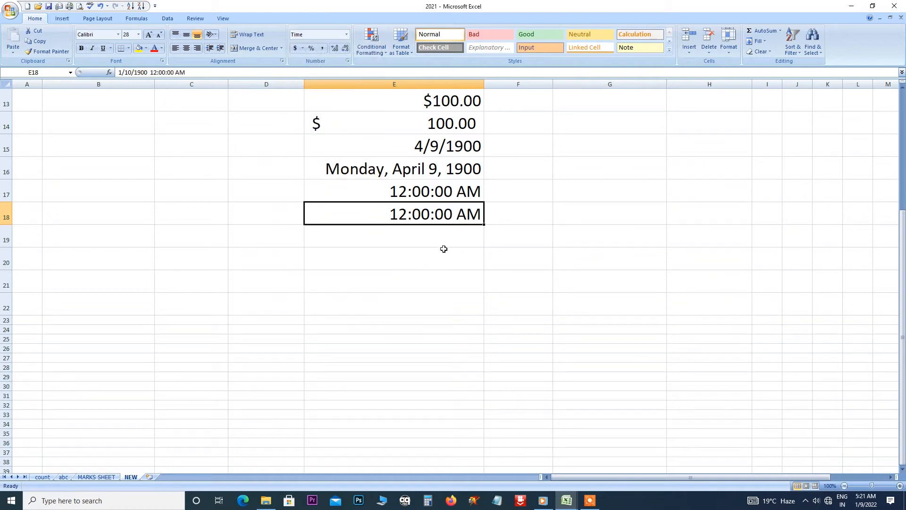
left_click(421, 243)
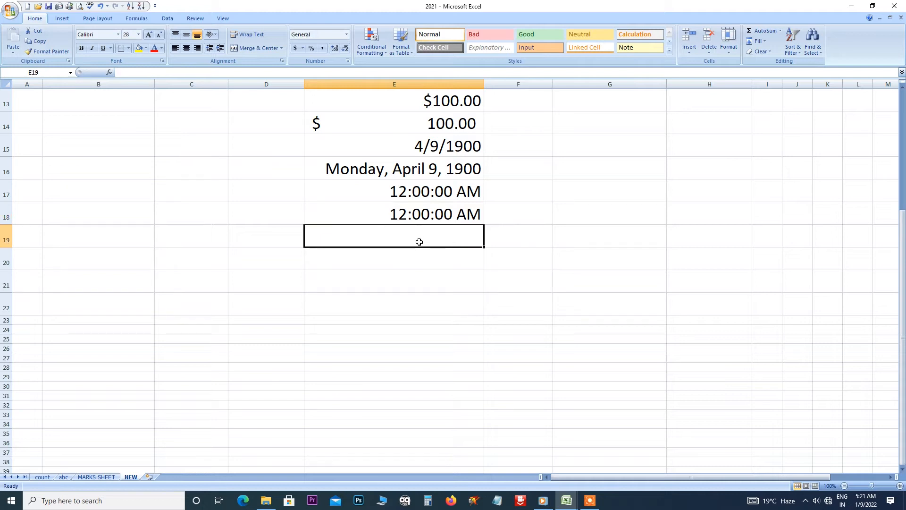
left_click(219, 263)
Enter 10 in C20 as Percentage and widen column C to show 1000.00%.
type("1")
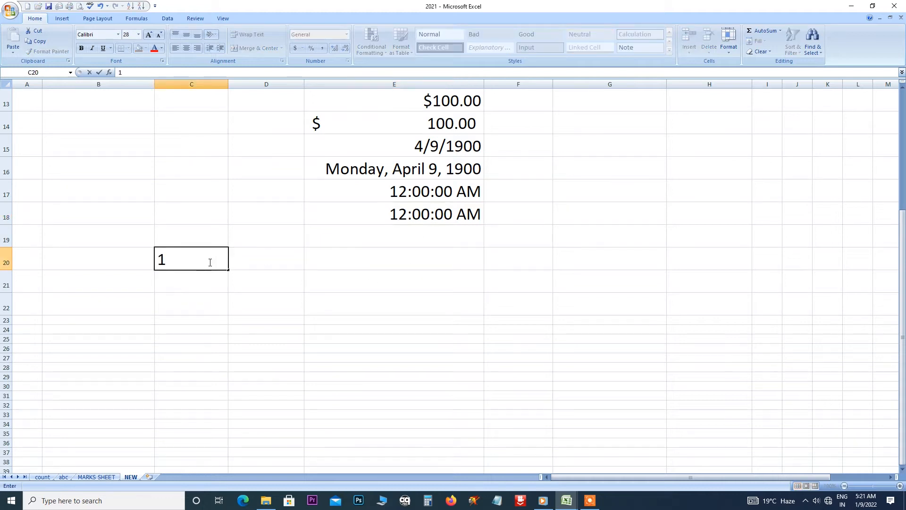
type("0")
key("Return")
left_click(180, 260)
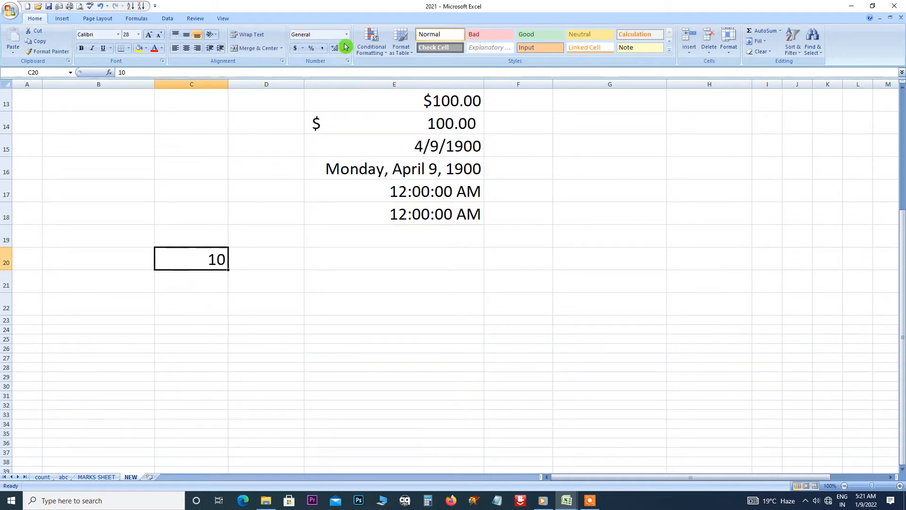
left_click(349, 35)
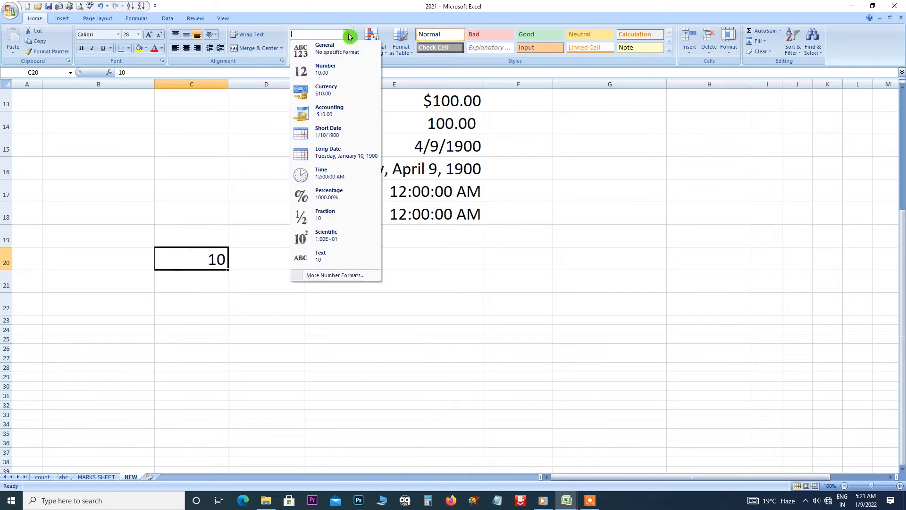
left_click(335, 195)
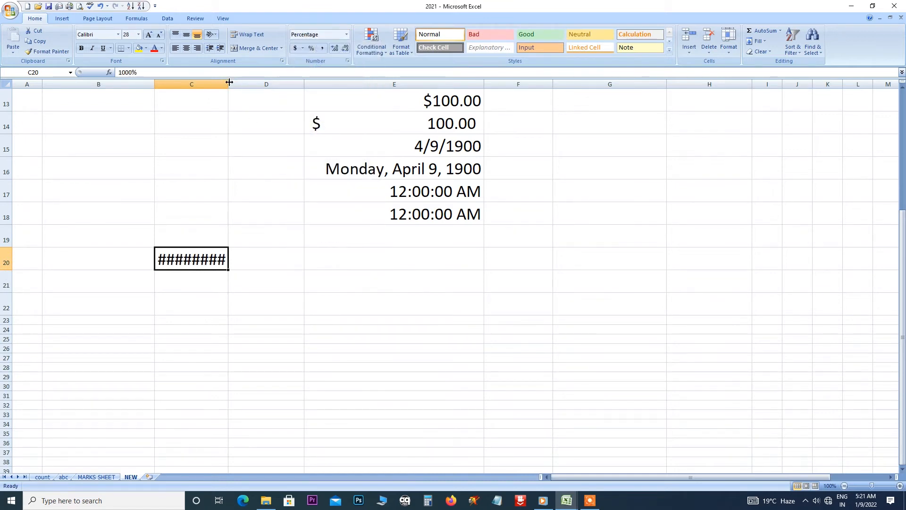
left_click_drag(228, 84, 271, 89)
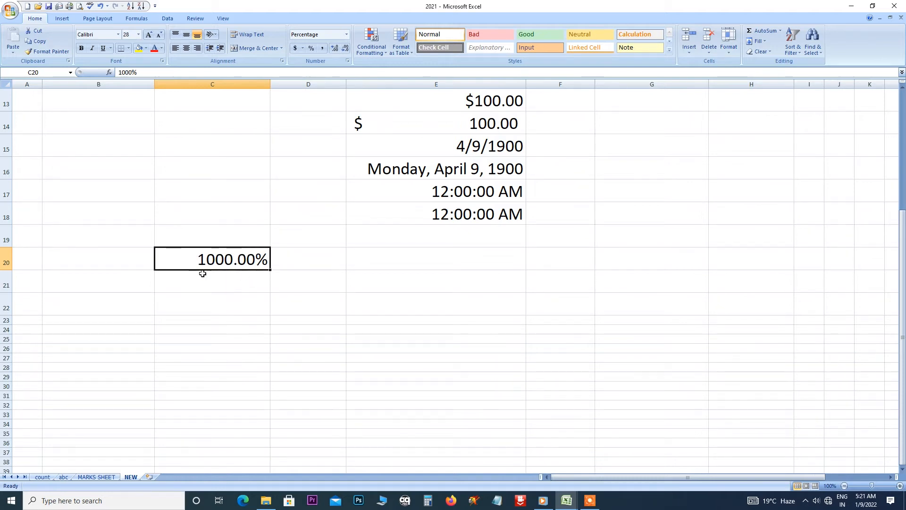
left_click(384, 263)
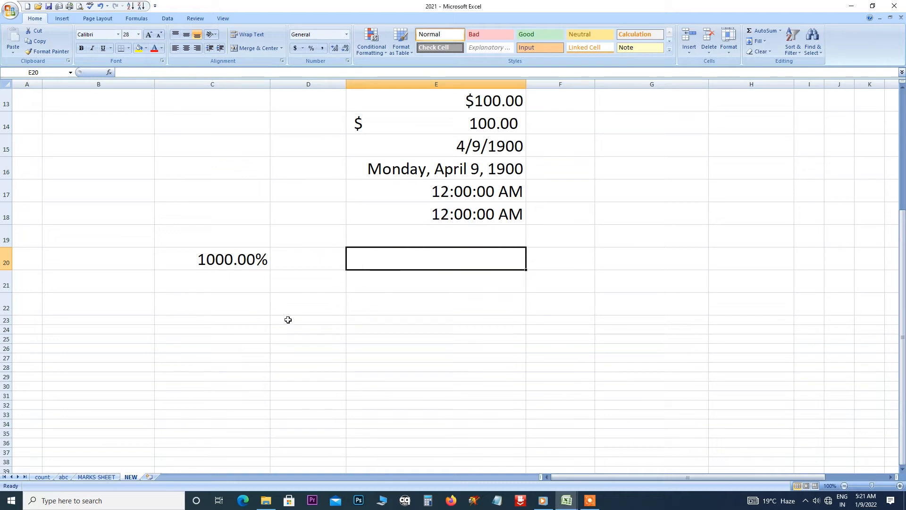
Type a two-word text label into cell C22.
left_click(229, 320)
scroll(366, 211, "up", 4)
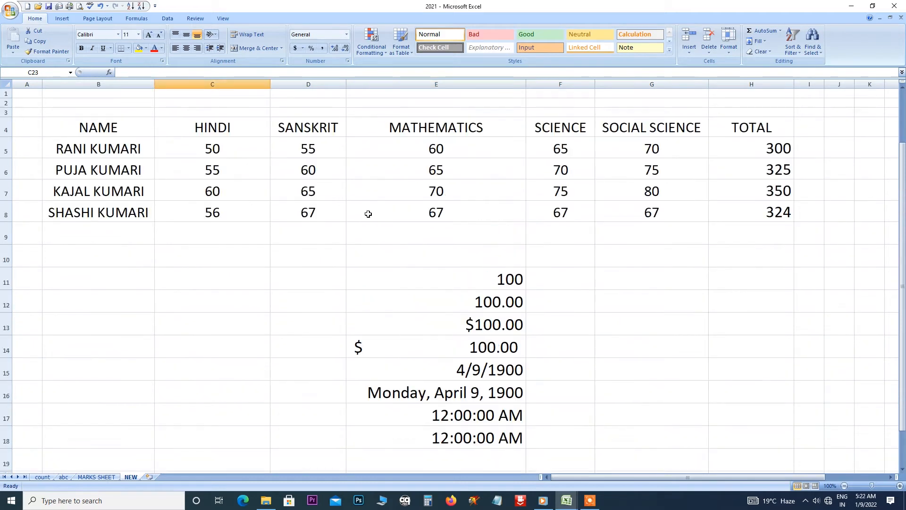
scroll(359, 204, "down", 3)
scroll(359, 204, "down", 2)
scroll(401, 226, "up", 1)
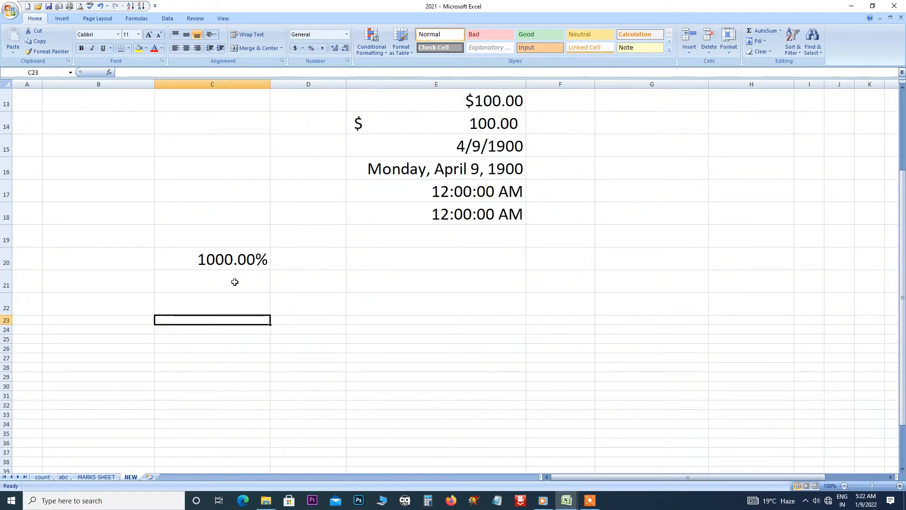
left_click(210, 300)
left_click(346, 34)
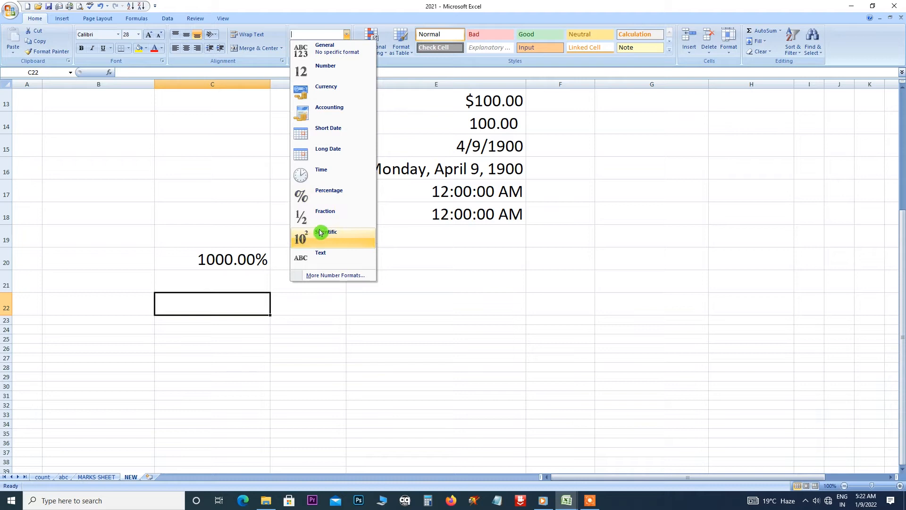
left_click(211, 315)
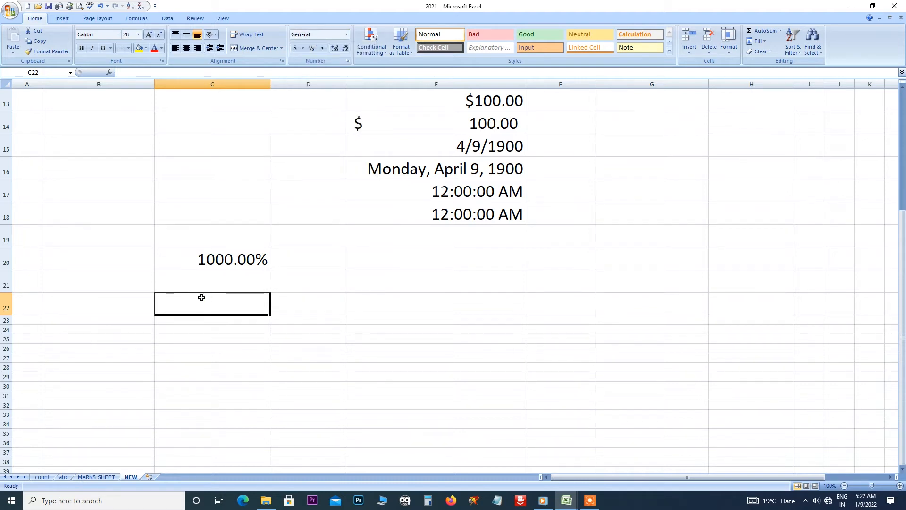
type("gaurav")
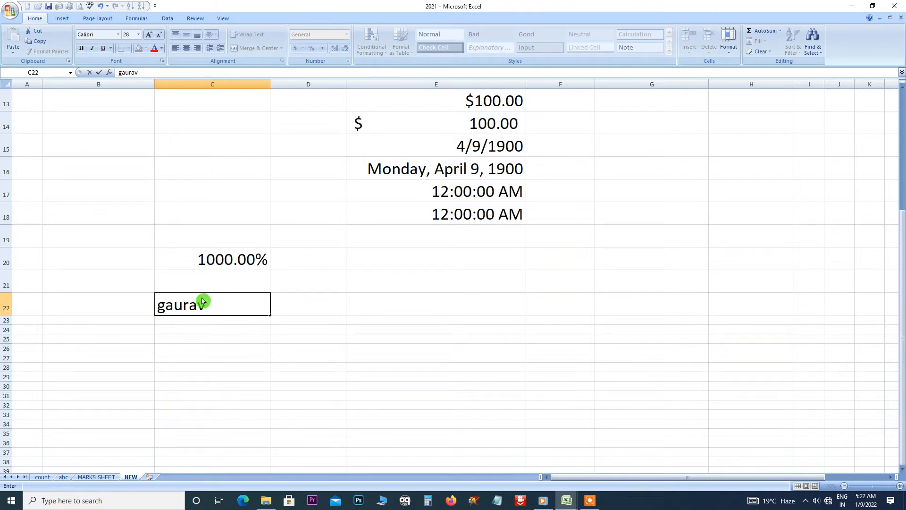
type(" com")
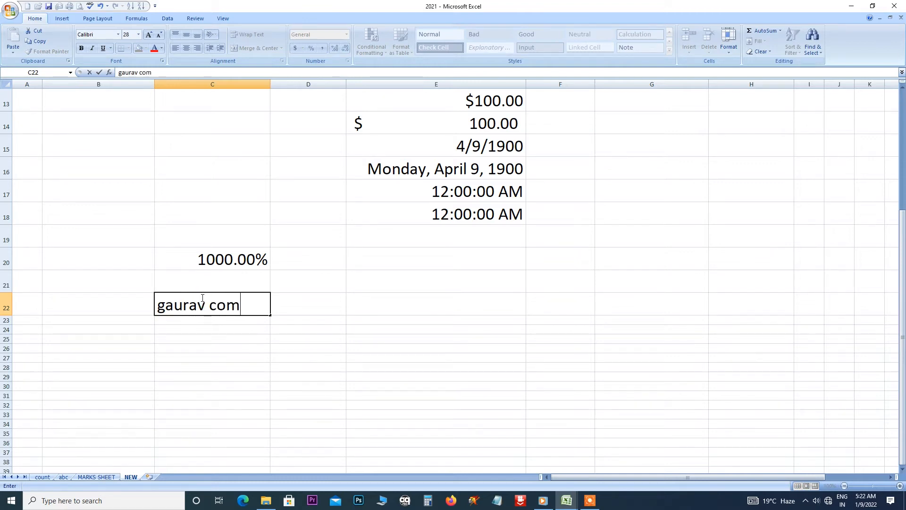
type("puter")
left_click(200, 349)
Format C22 as Text, widen column C, then switch it to Number and back to General.
left_click(210, 298)
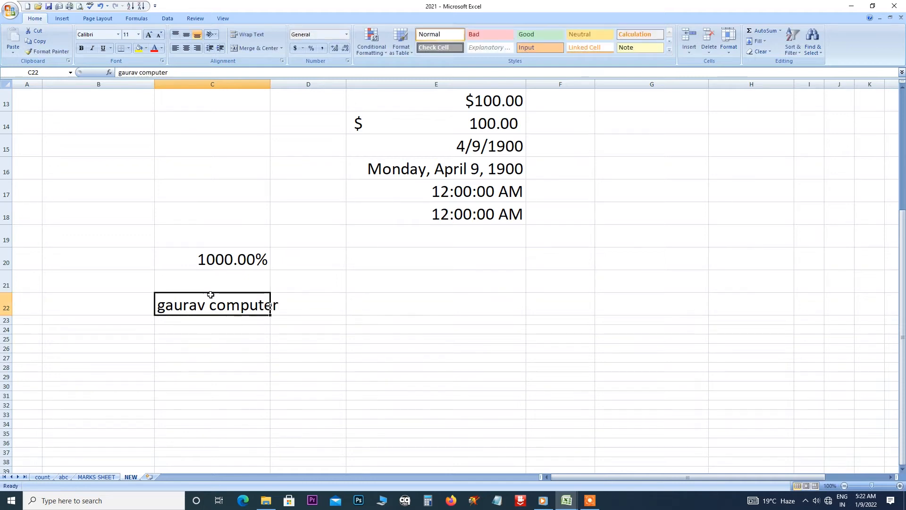
left_click(348, 33)
left_click(321, 257)
left_click_drag(269, 89, 293, 85)
left_click(221, 305)
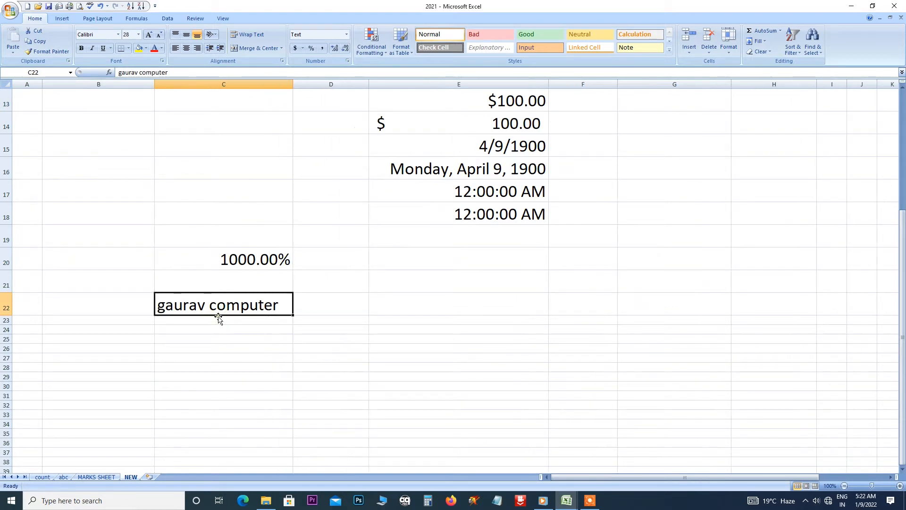
left_click(346, 34)
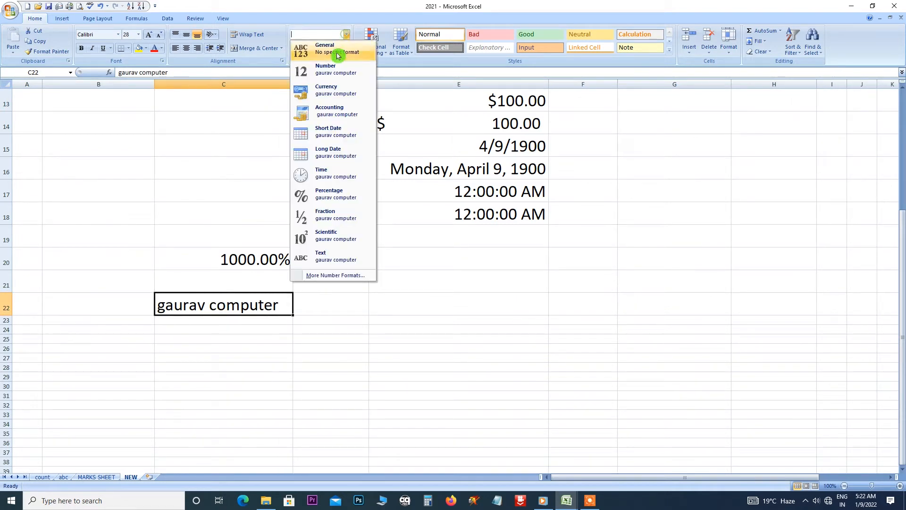
left_click(325, 71)
left_click(347, 35)
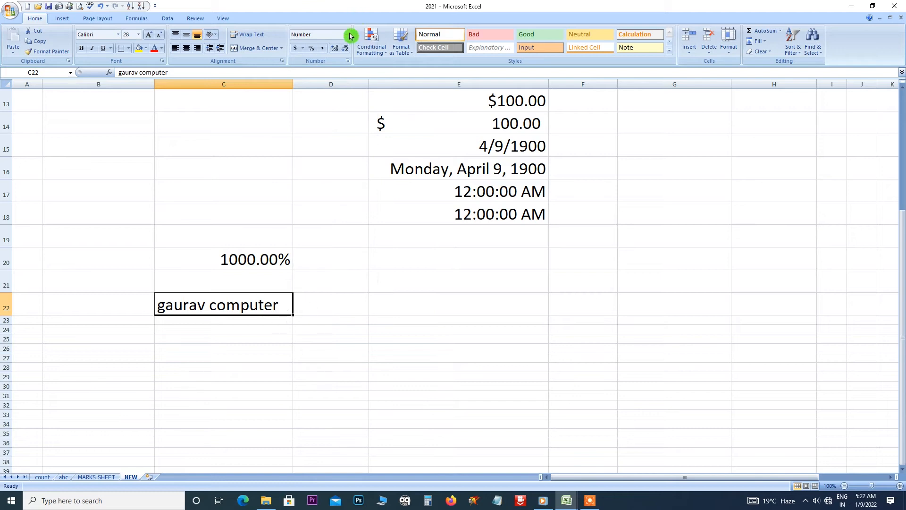
left_click(329, 50)
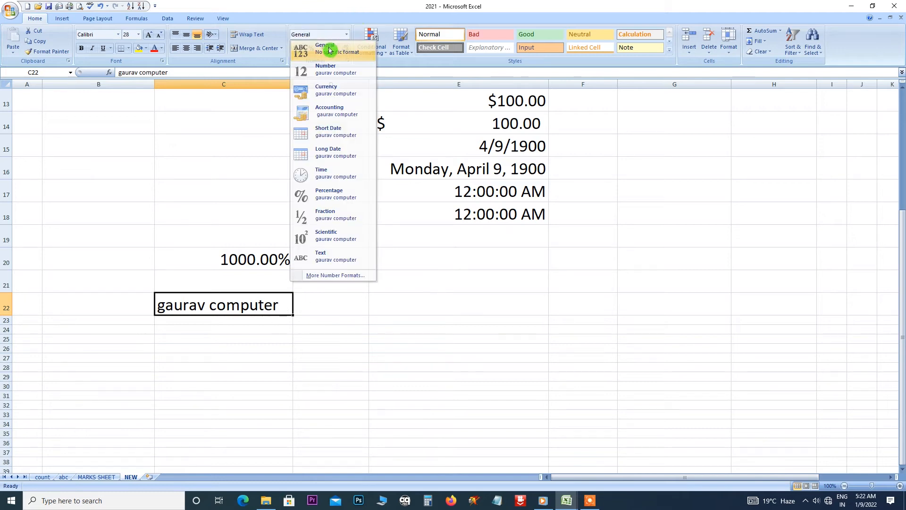
left_click(427, 304)
scroll(396, 231, "up", 3)
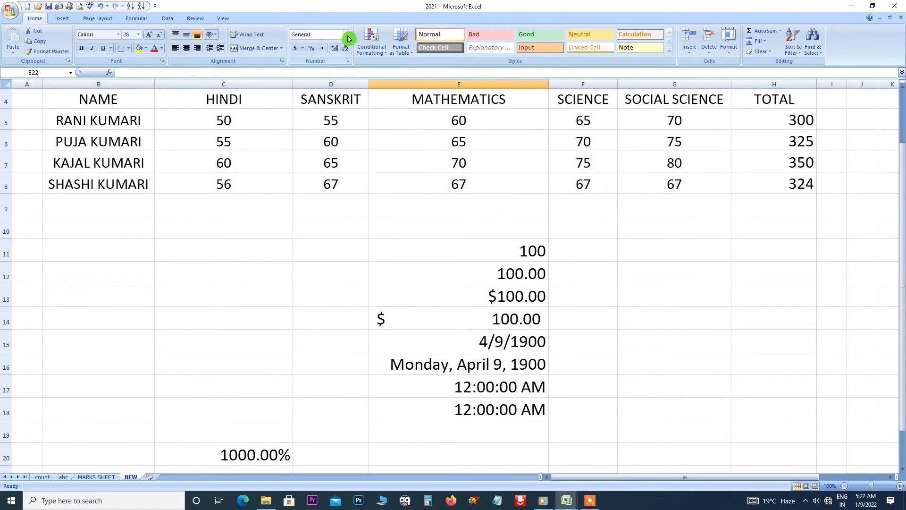
Open the Format Cells dialog via More Number Formats and close it unchanged.
left_click(241, 229)
left_click(347, 36)
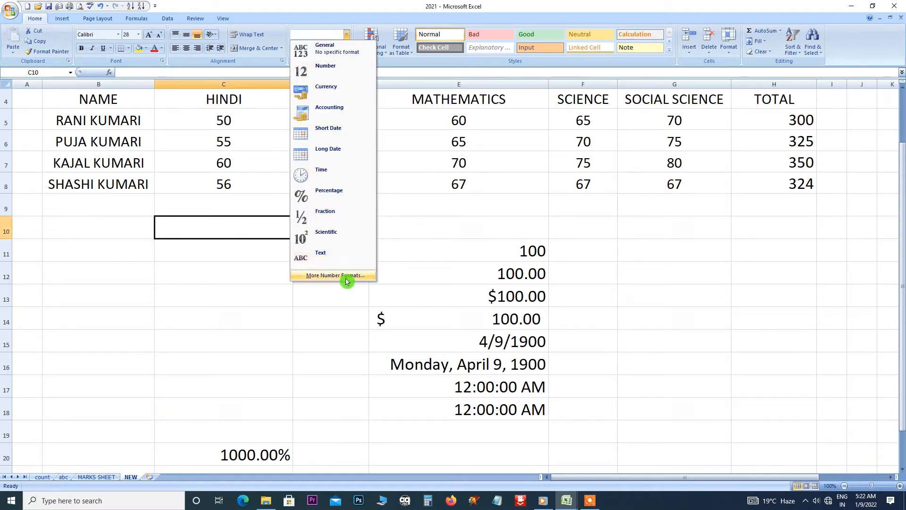
left_click(330, 276)
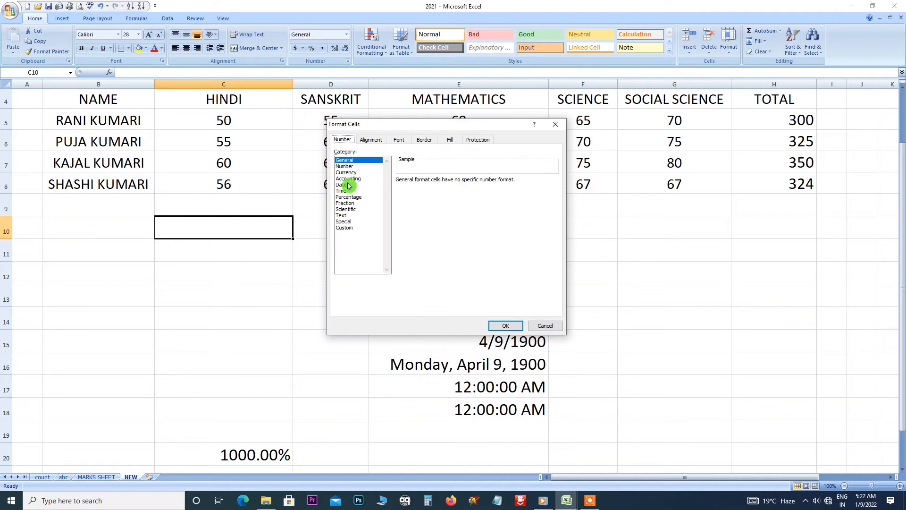
left_click(555, 124)
Select C11:E20 and delete its contents.
left_click(206, 242)
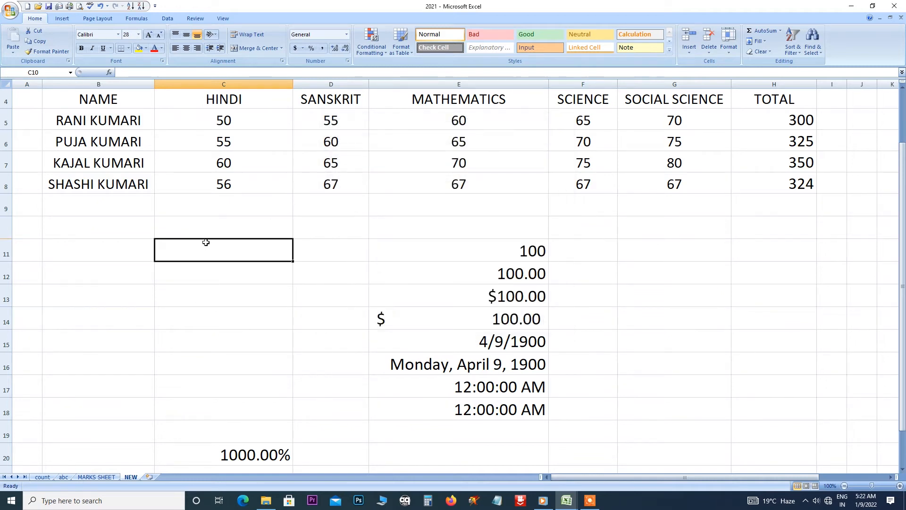
left_click(205, 276)
left_click_drag(190, 248, 533, 452)
key("Delete")
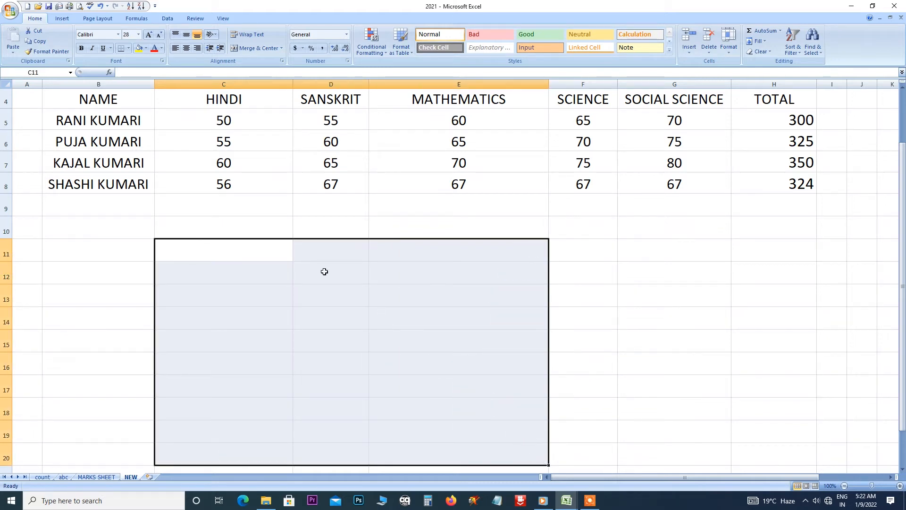
scroll(329, 184, "up", 1)
Enter 10 in C10 and apply the dollar Accounting format.
left_click(221, 257)
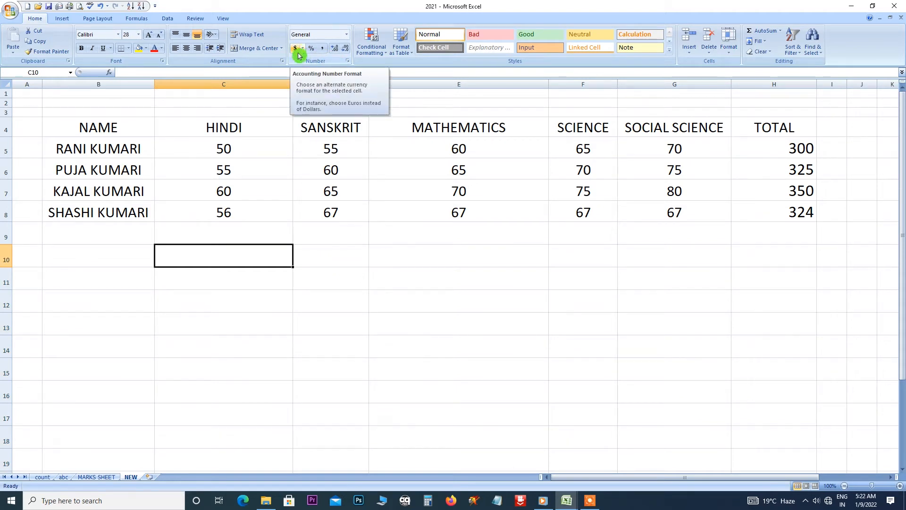
type("10")
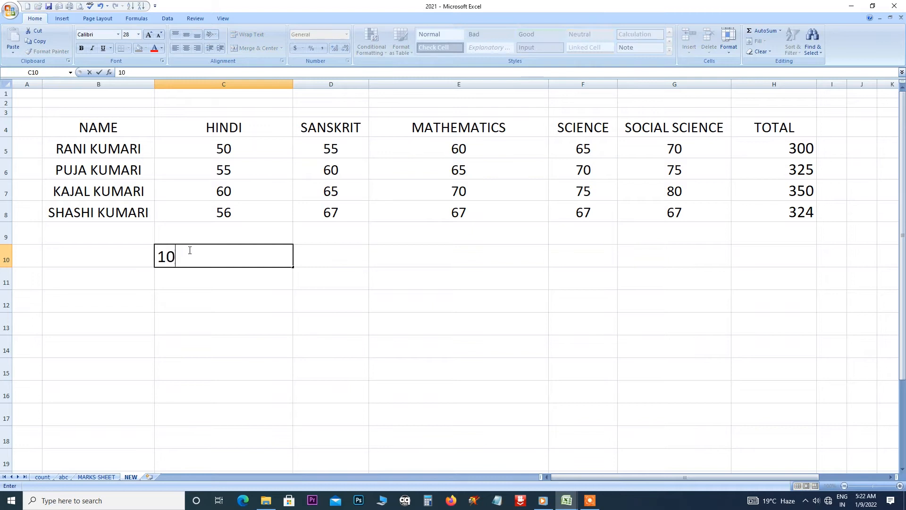
key("Return")
left_click(238, 254)
left_click(296, 49)
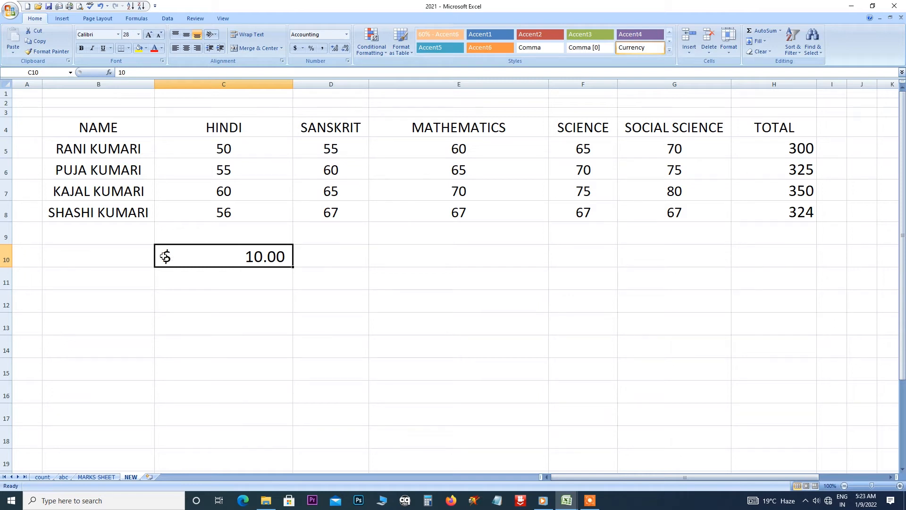
Reset C10 to General, then reapply the dollar Accounting format.
left_click(346, 38)
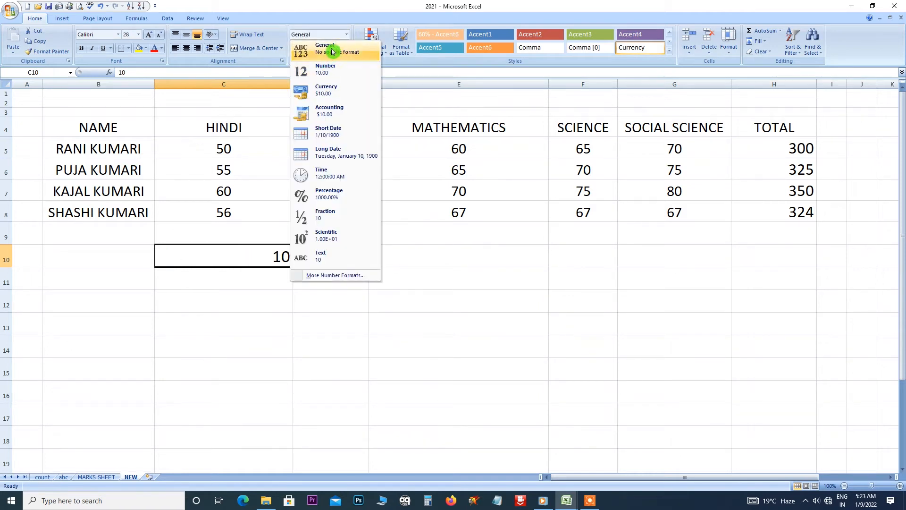
left_click(333, 51)
left_click(295, 48)
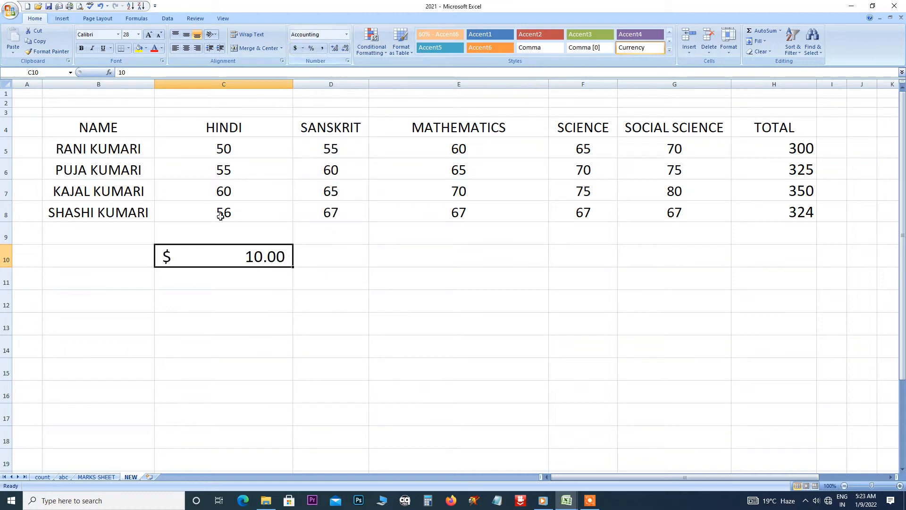
left_click(298, 52)
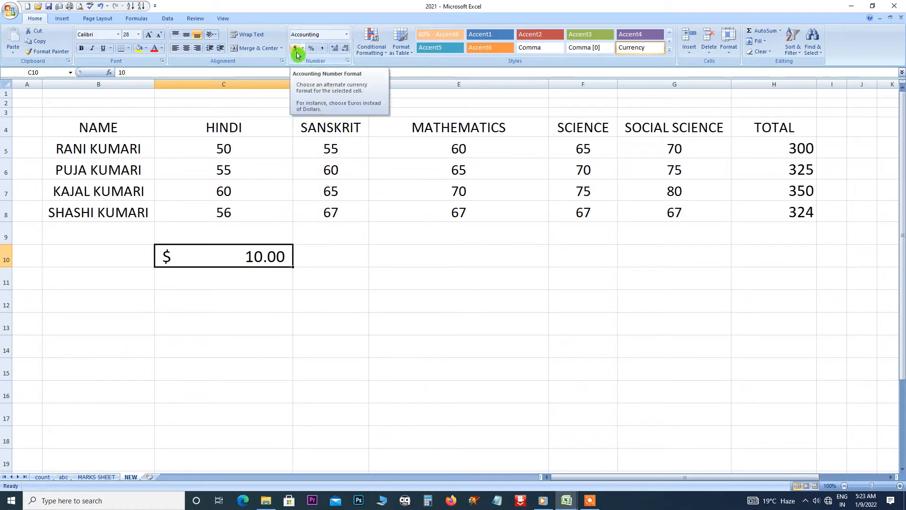
left_click(171, 261)
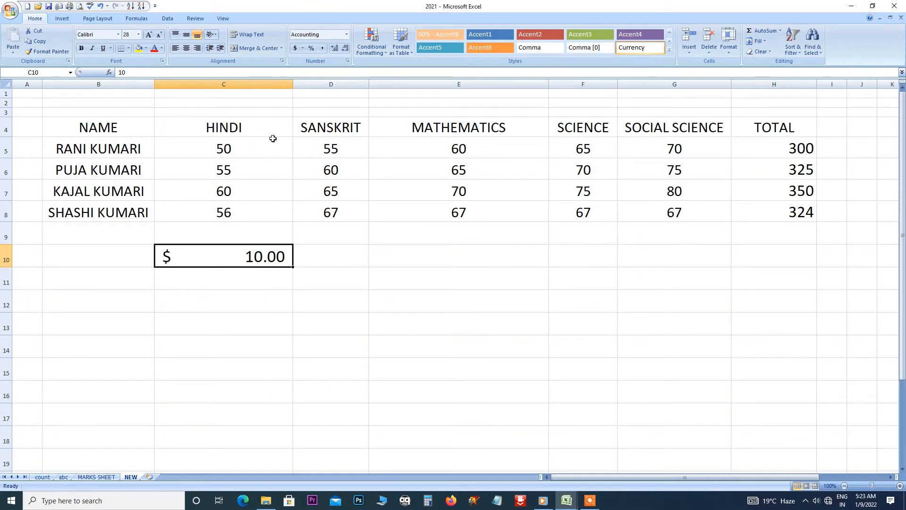
left_click(302, 48)
Change C10's accounting symbol to ₹ Hindi (India) so it reads ₹ 10.00.
left_click(310, 113)
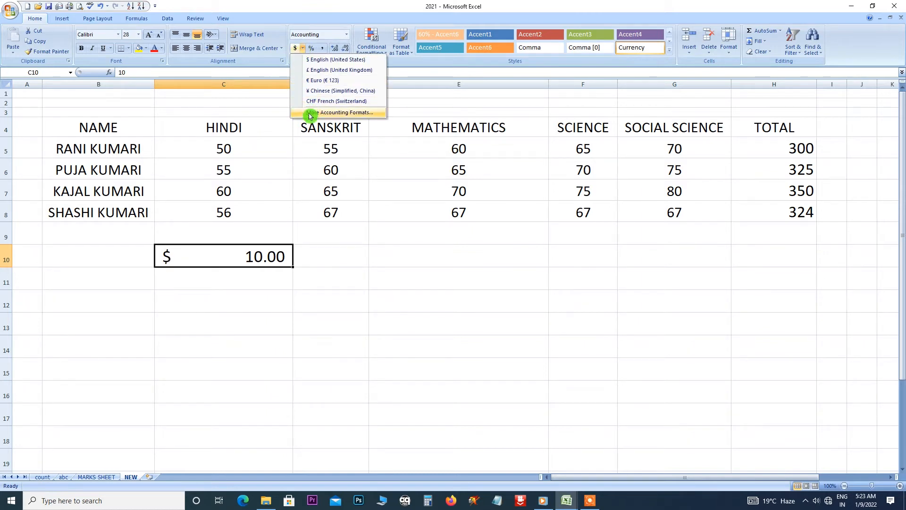
left_click(443, 193)
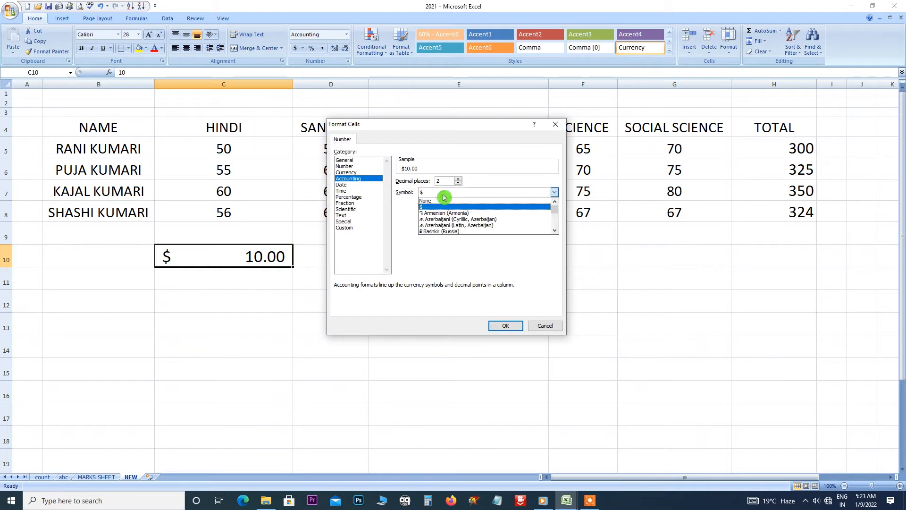
mouse_move(555, 208)
left_mouse_down()
mouse_move(556, 233)
mouse_move(556, 214)
left_mouse_up()
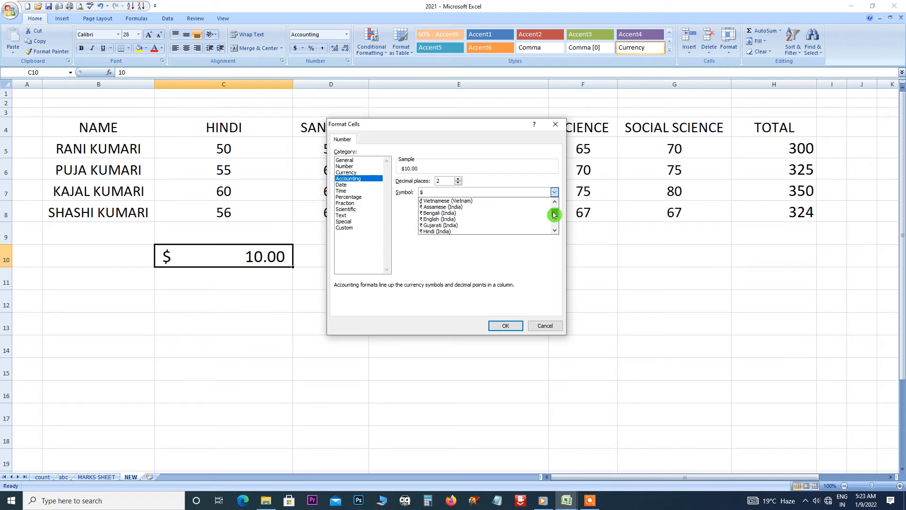
left_click(430, 233)
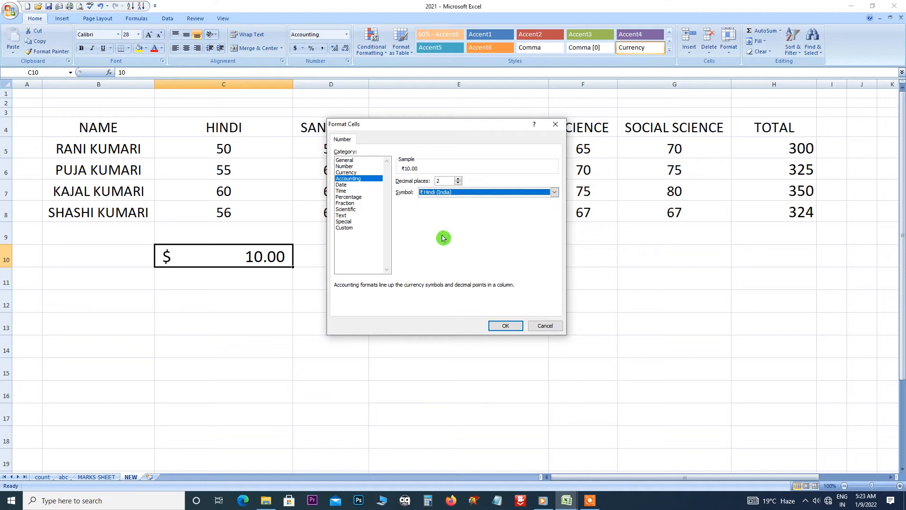
left_click(495, 326)
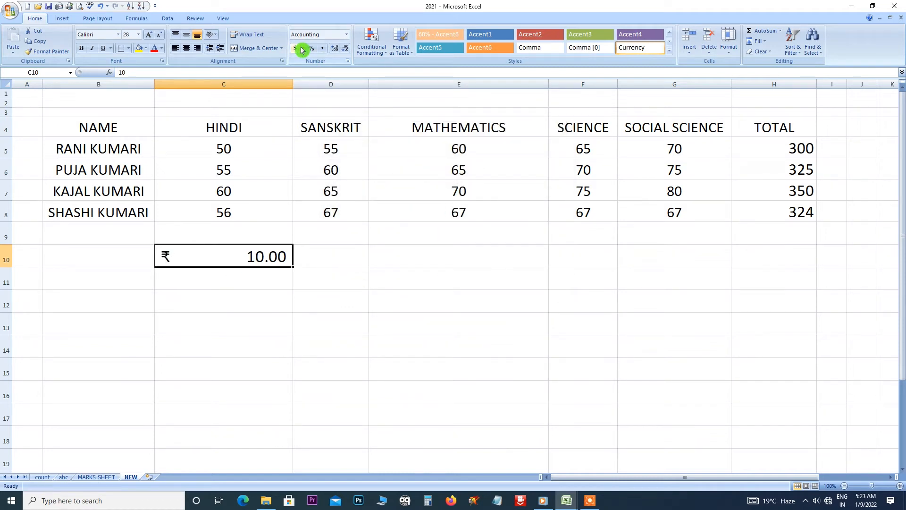
left_click(318, 259)
Enter 10 in D10, widen column D, and give D10 Comma Style so it shows 10.00.
type("1")
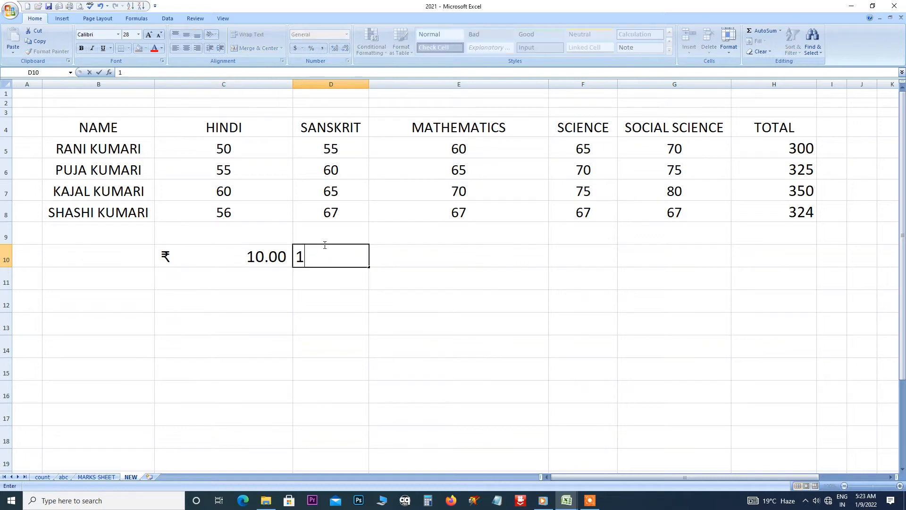
type("0")
key("Return")
left_click(351, 251)
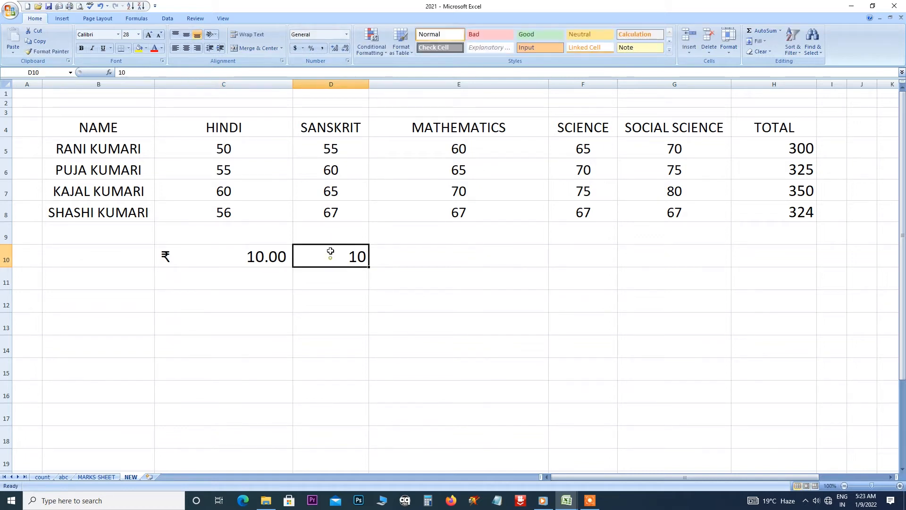
left_click(313, 49)
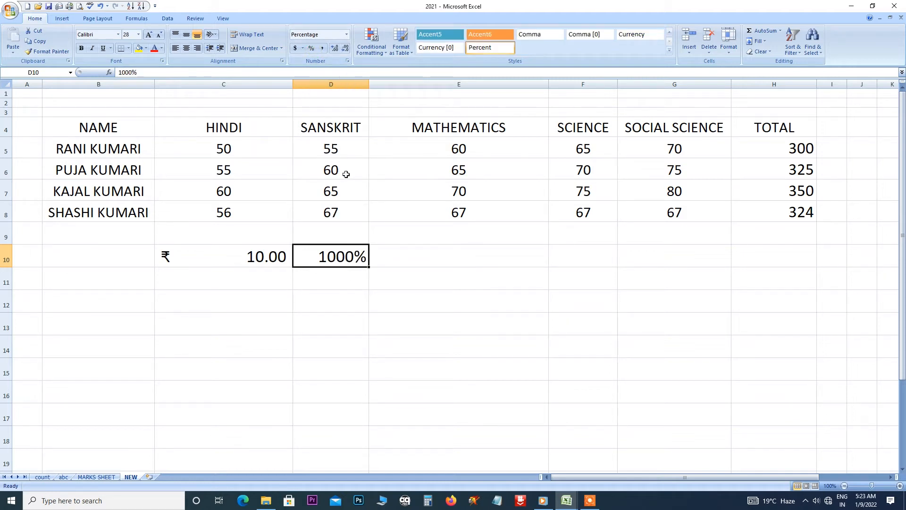
left_click_drag(369, 84, 399, 85)
left_click(324, 49)
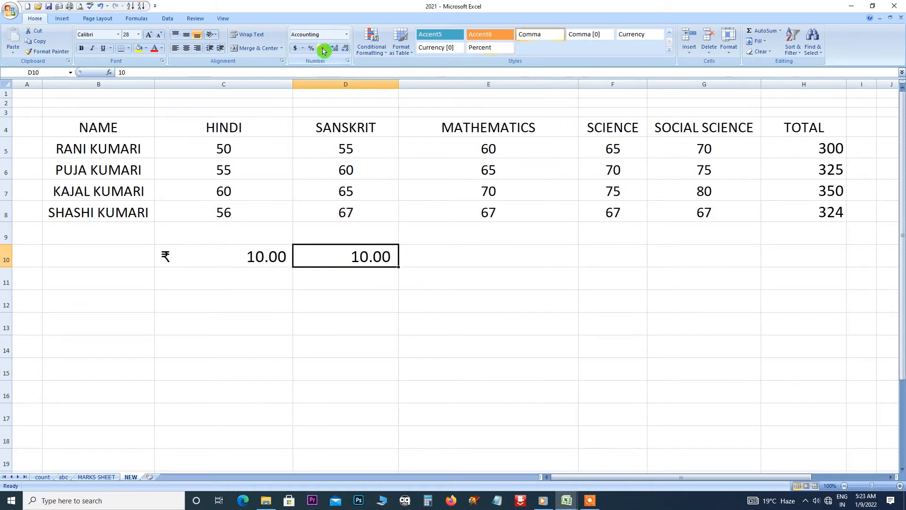
Enter 100000 in D11 and apply Comma Style so it reads 100,000.00.
left_click(347, 283)
type("1")
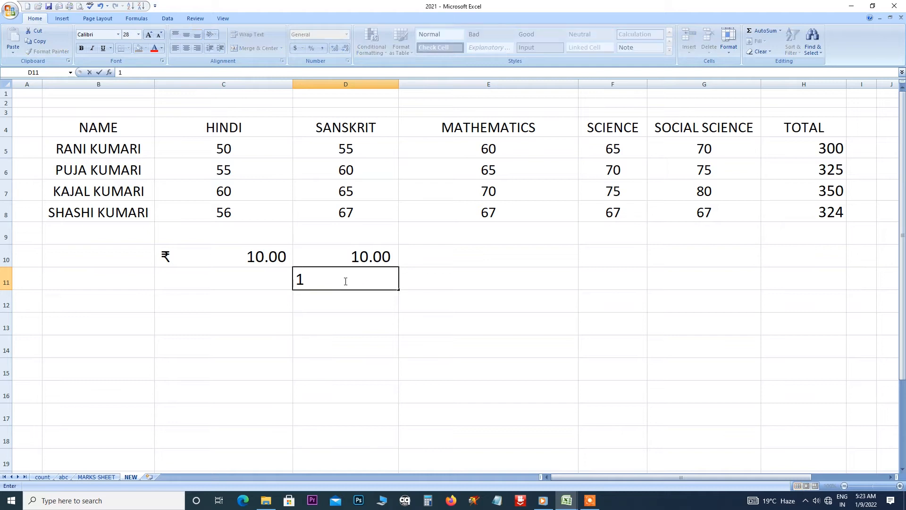
type("00000")
key("Return")
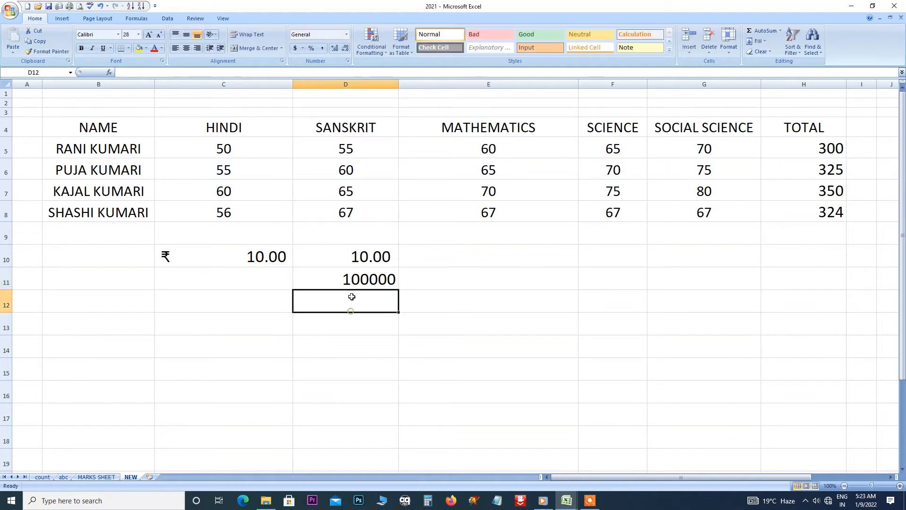
left_click(348, 279)
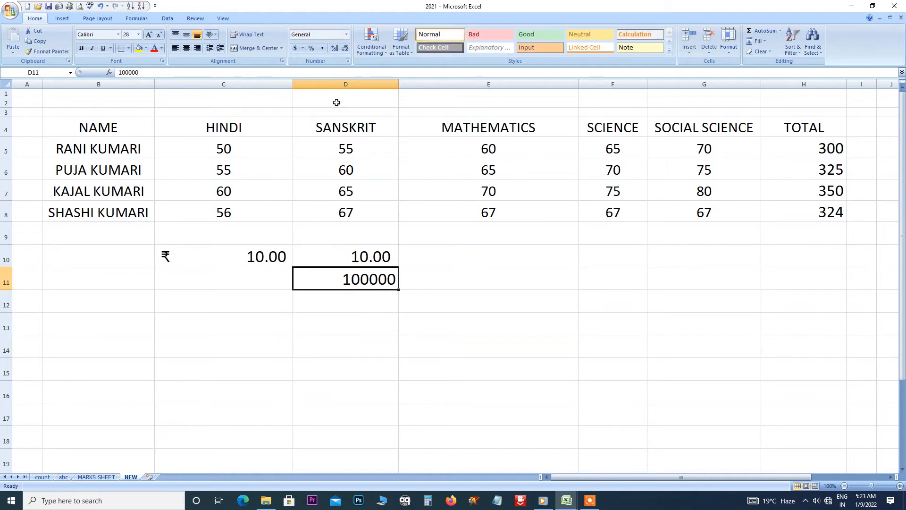
left_click(322, 49)
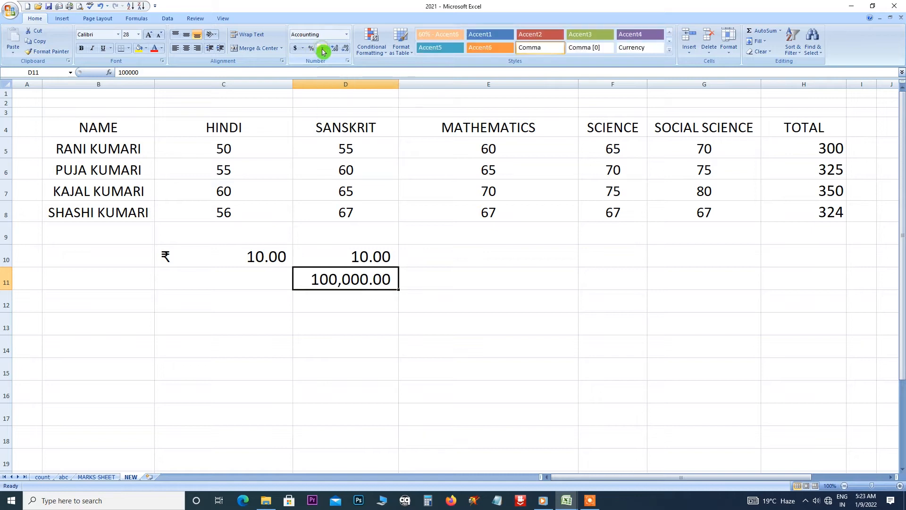
left_click(335, 281)
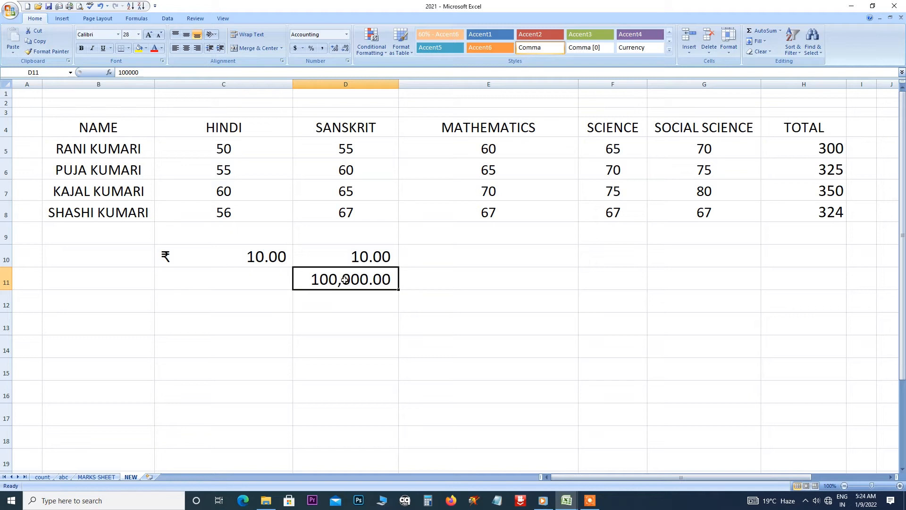
left_click(340, 302)
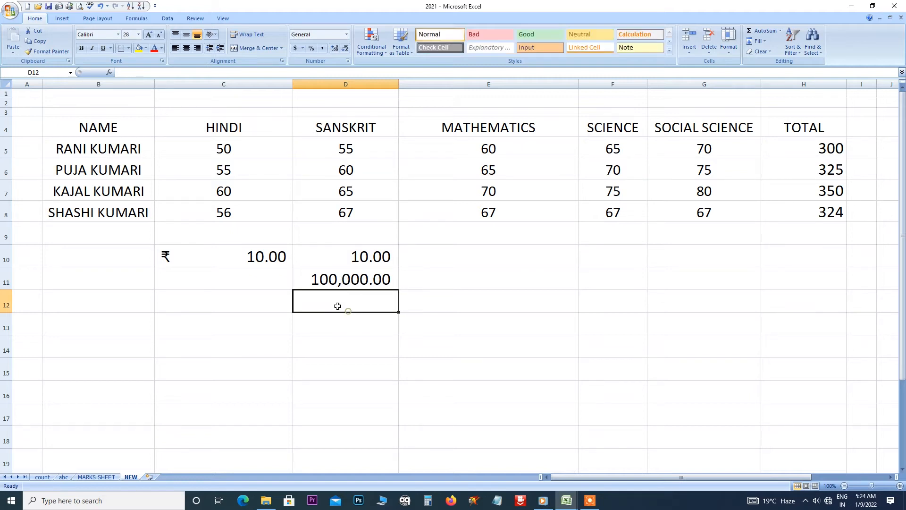
left_click(311, 49)
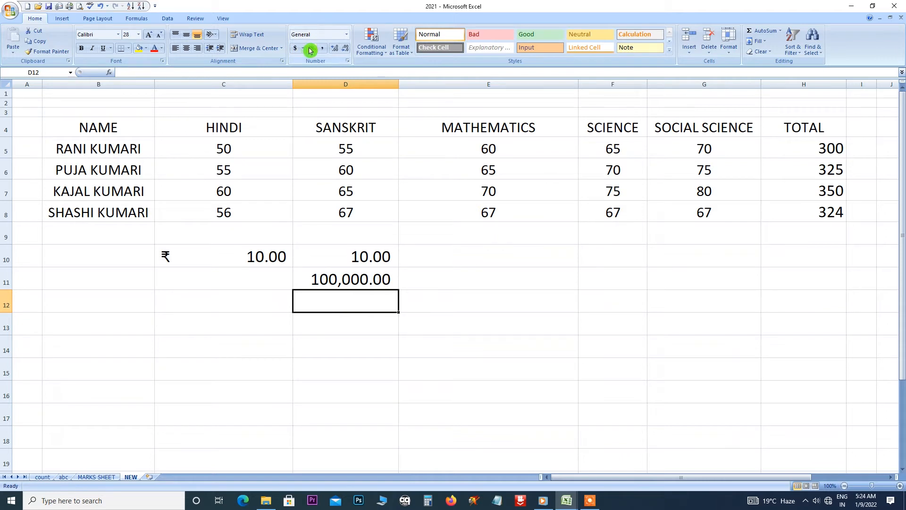
left_click(365, 282)
Add decimal places to D11's 100,000 and widen column D to fit.
left_click(333, 50)
left_click(333, 51)
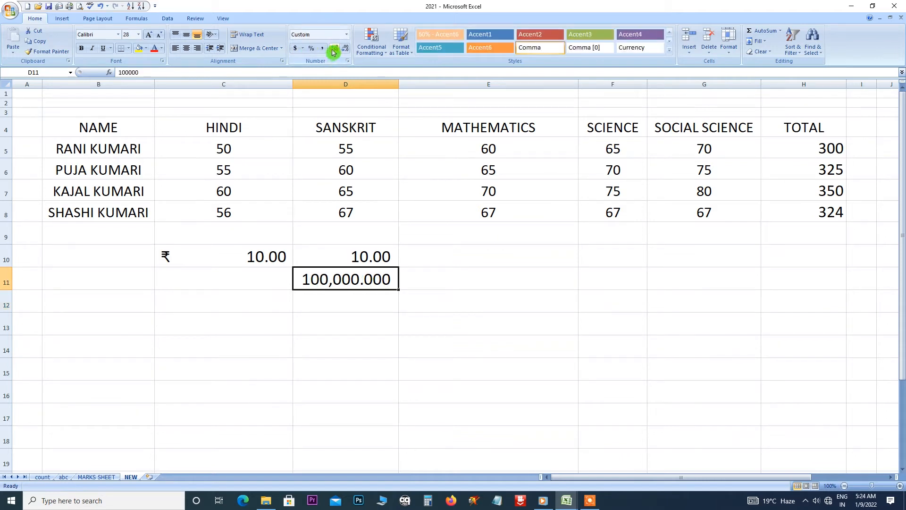
left_click(333, 51)
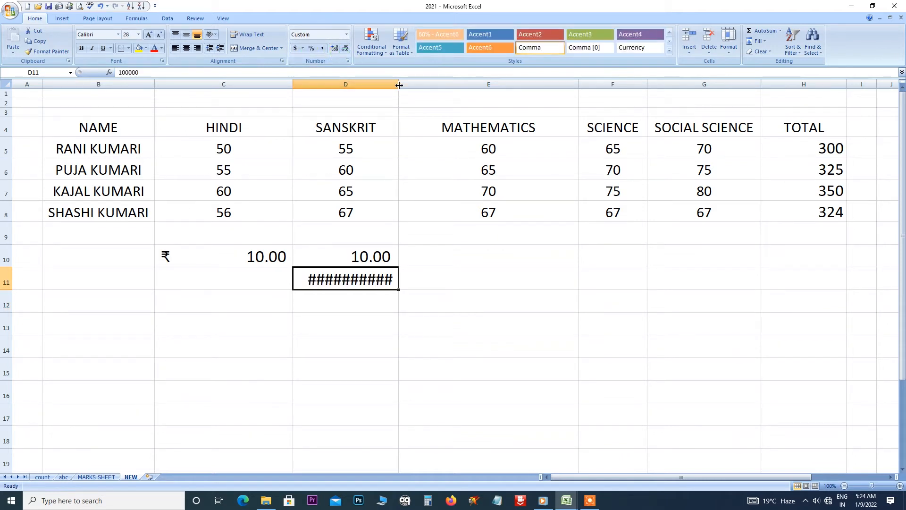
left_click_drag(399, 85, 430, 89)
left_click(335, 50)
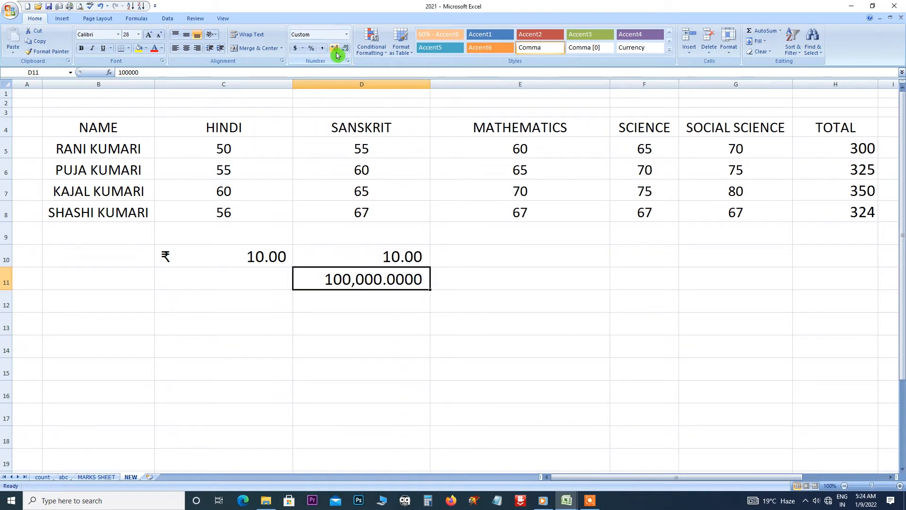
Remove D11's decimals, then add some back, ending at 100,000.000.
left_click(346, 49)
left_click(346, 49)
left_click(346, 49)
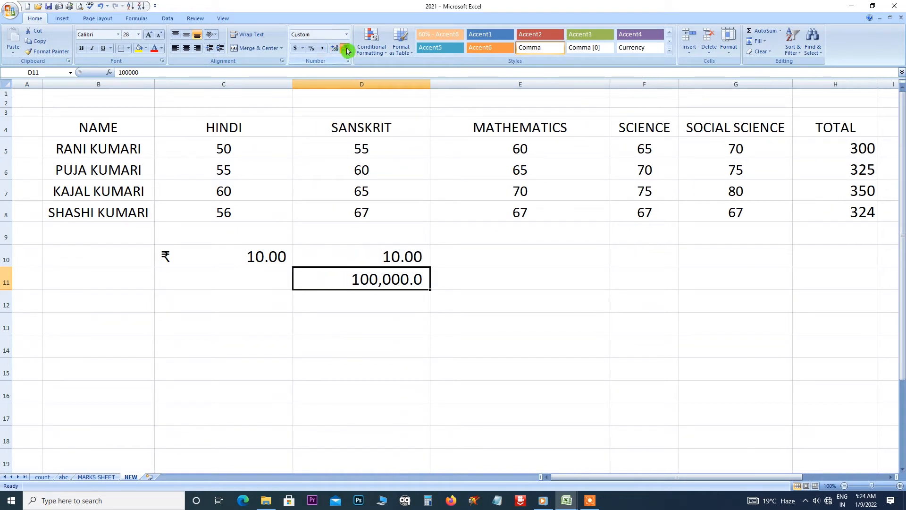
left_click(347, 51)
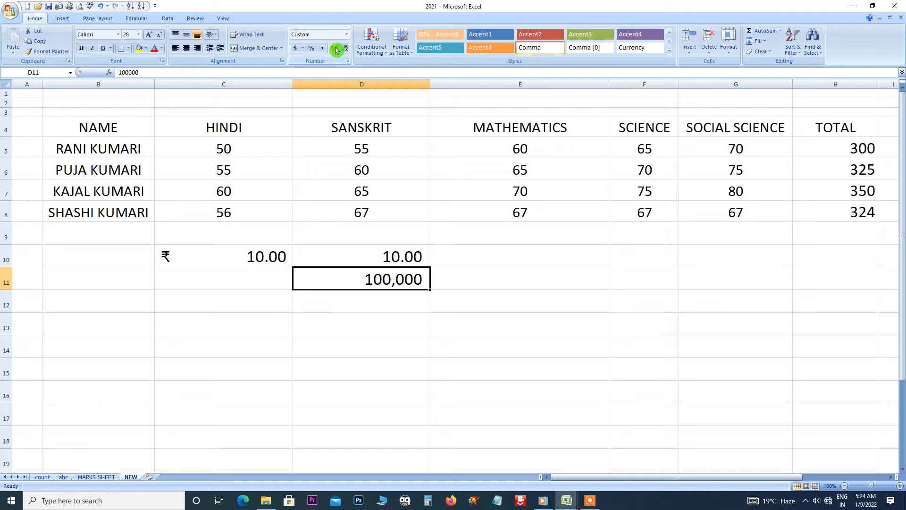
left_click(336, 50)
left_click(336, 50)
left_click(336, 49)
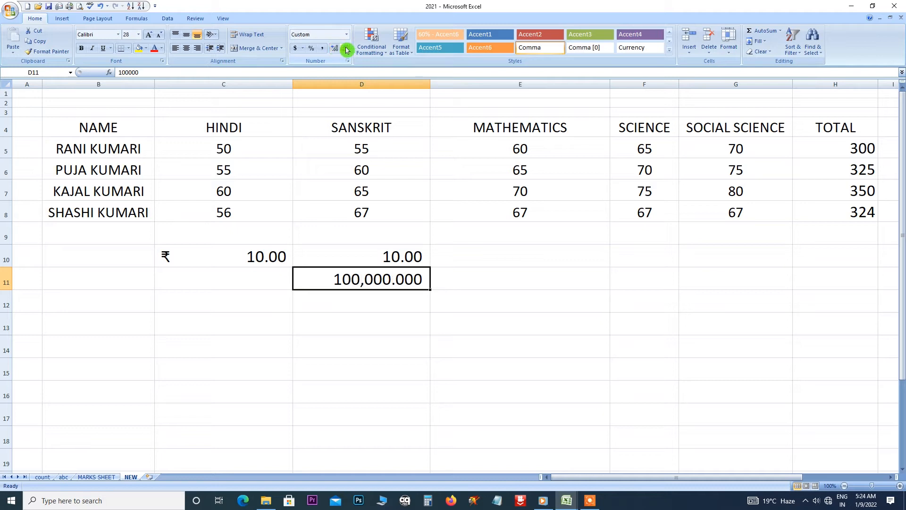
left_click(346, 49)
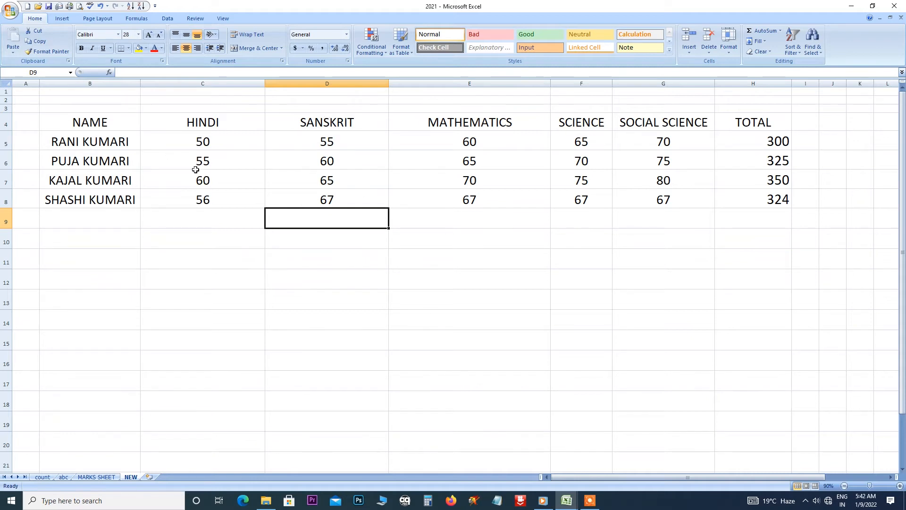
Select C5:H8 and bring up Conditional Formatting's Highlight Cells Rules choices.
left_click_drag(191, 141, 753, 206)
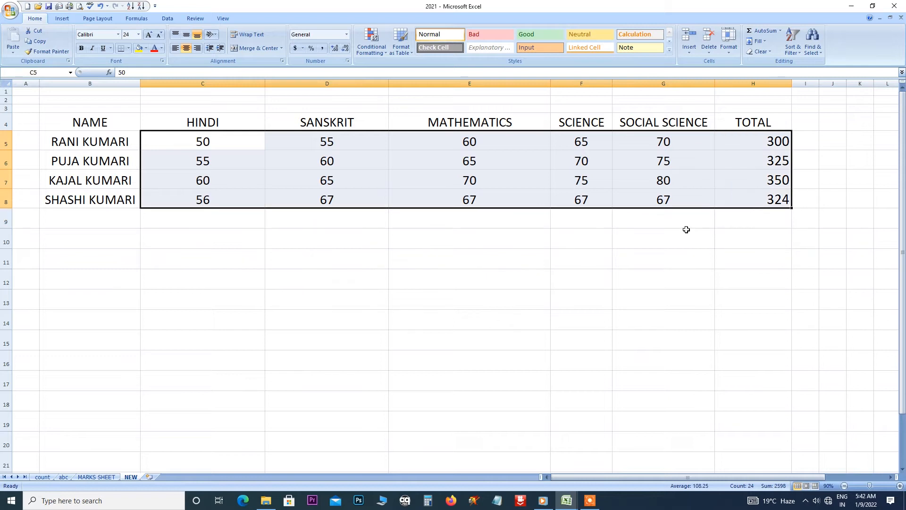
left_click(386, 55)
mouse_move(392, 68)
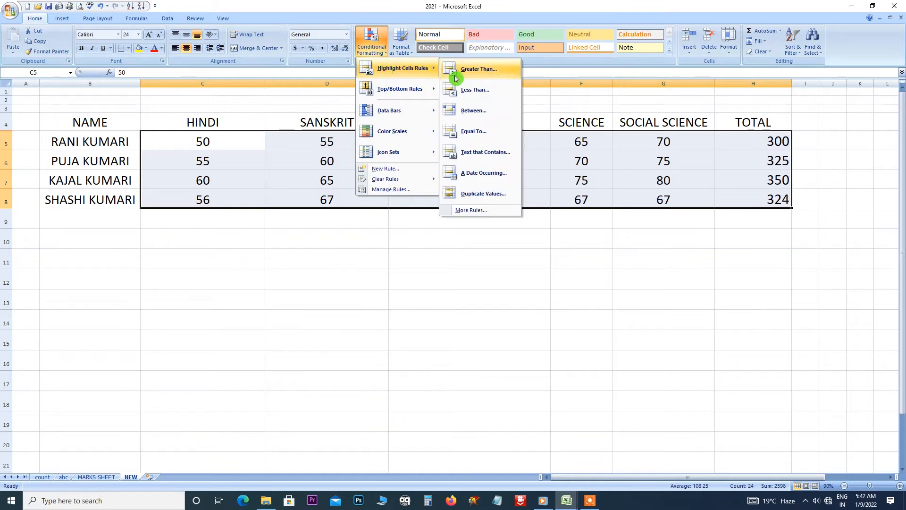
Preview a Greater Than 200 rule on the marks, then close it unapplied.
left_click(491, 73)
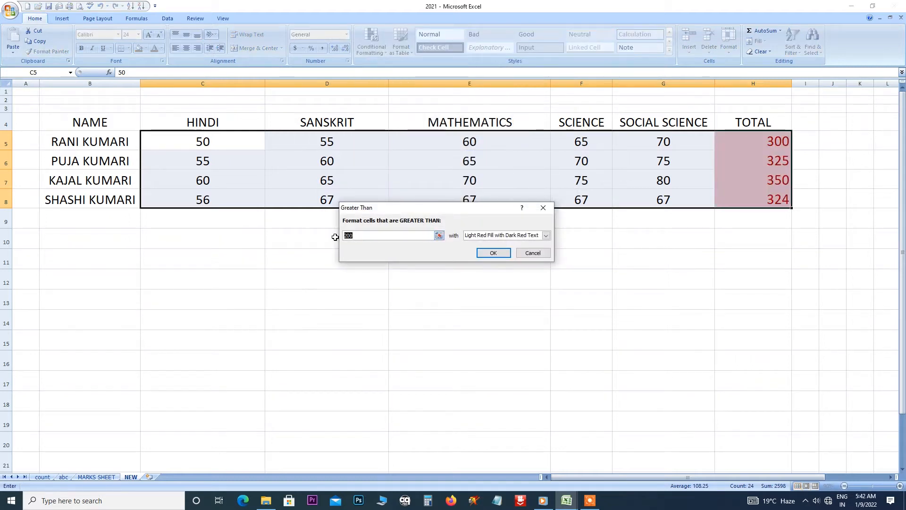
type("25")
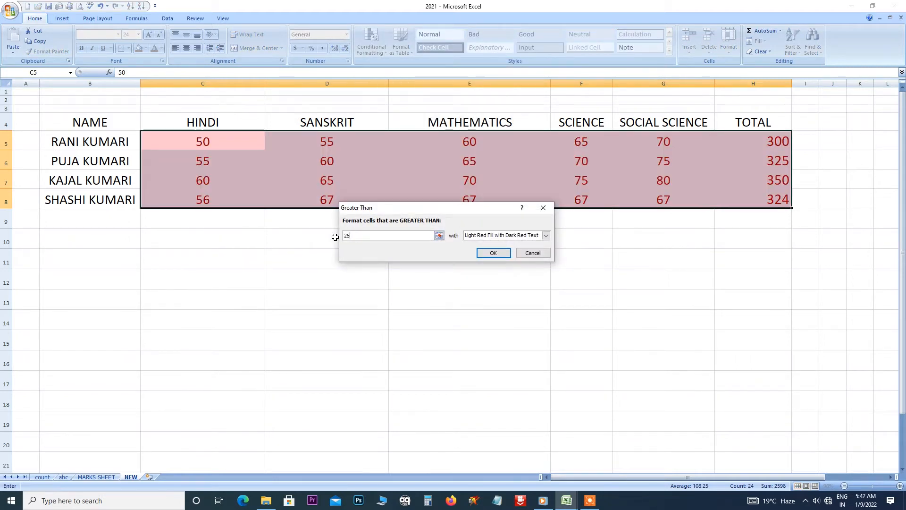
type("0")
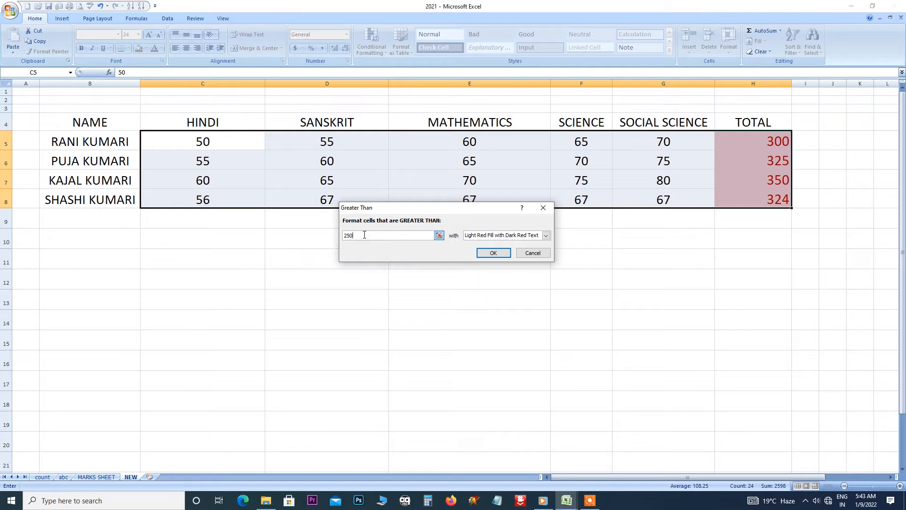
key("BackSpace")
key("BackSpace")
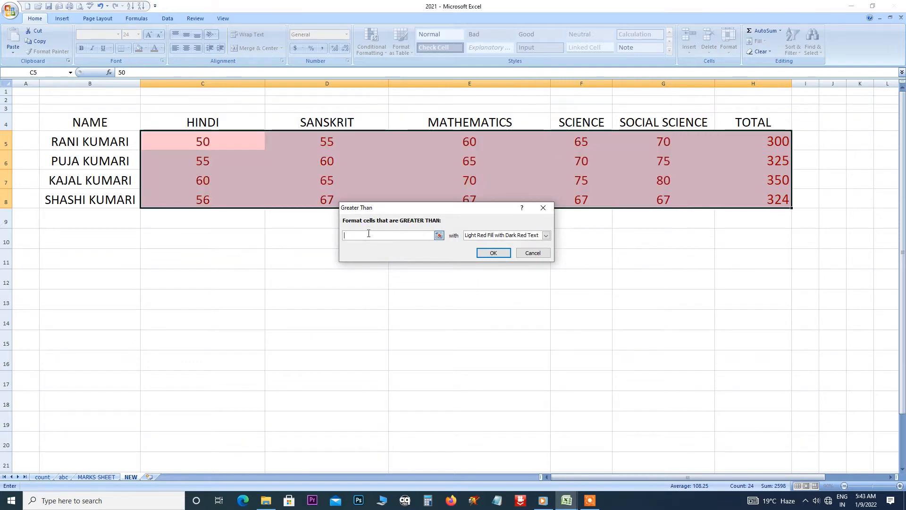
type("20")
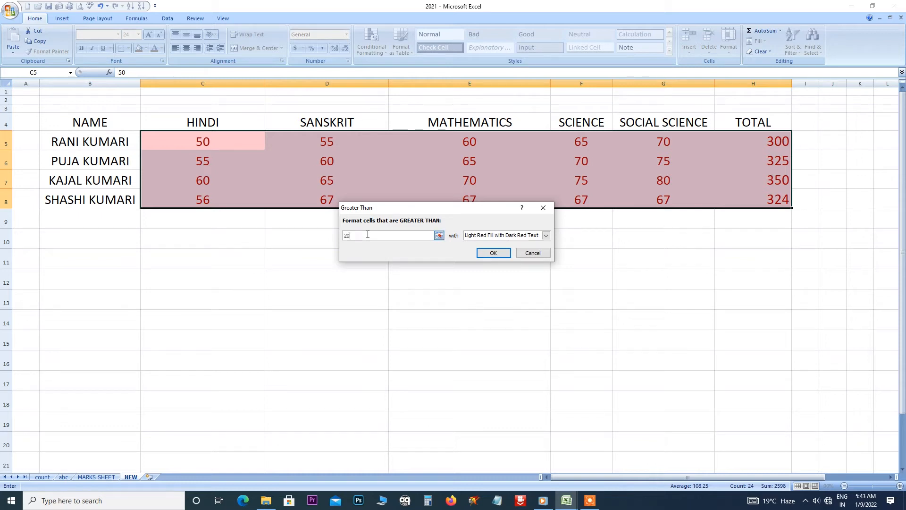
type("0")
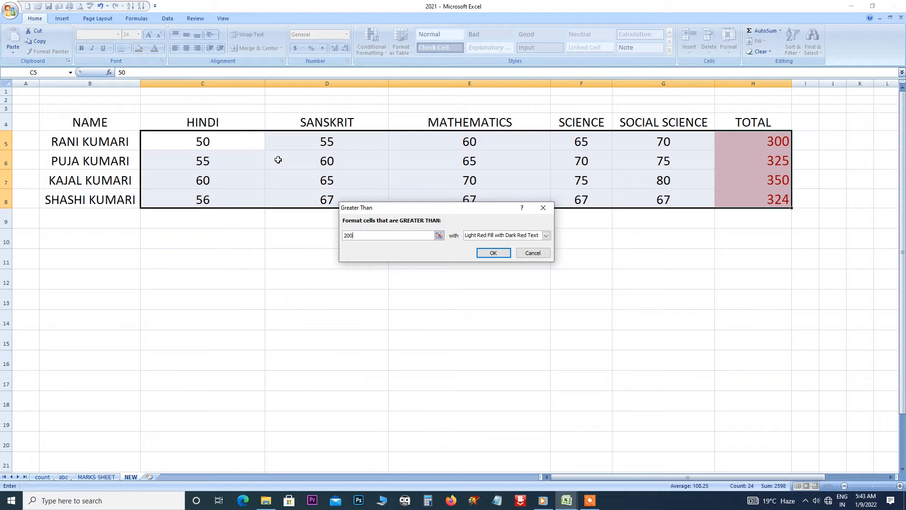
left_click_drag(463, 207, 462, 235)
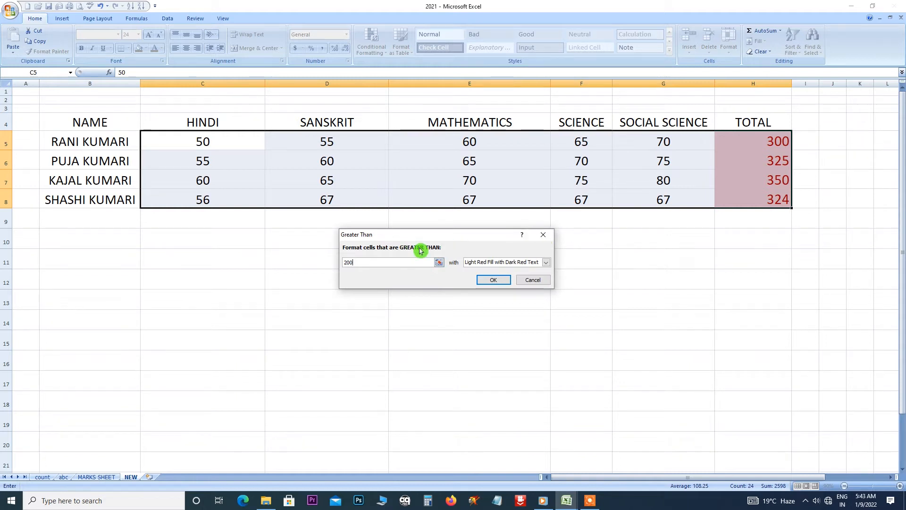
left_click(542, 238)
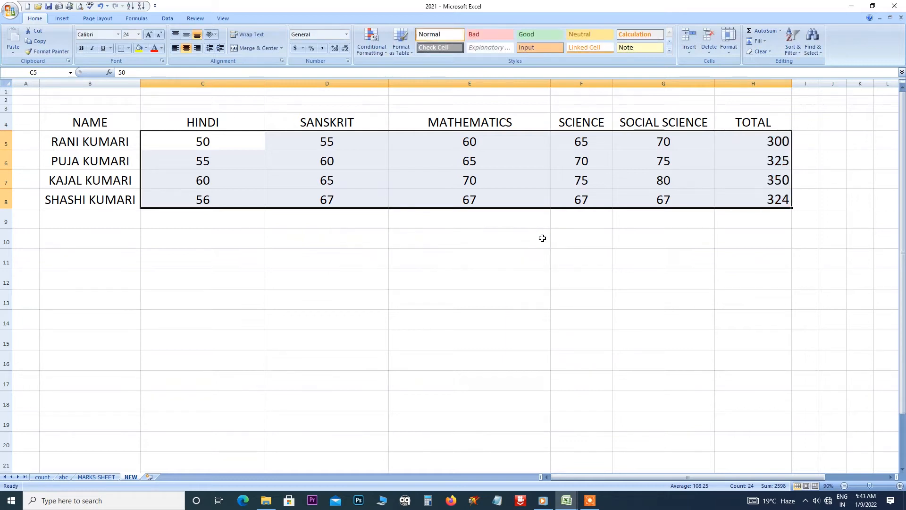
Set up a Less Than 75 rule using Light Red Fill with Dark Red Text.
left_click(380, 51)
mouse_move(390, 67)
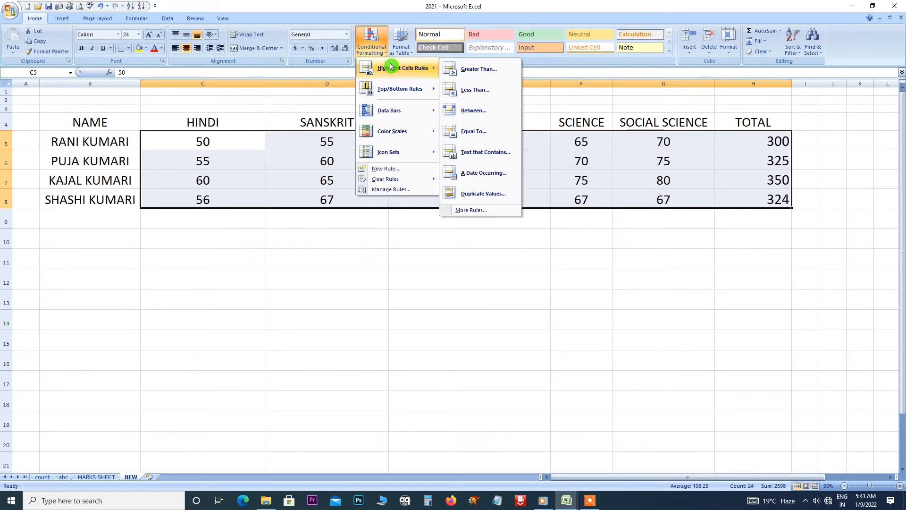
left_click(482, 92)
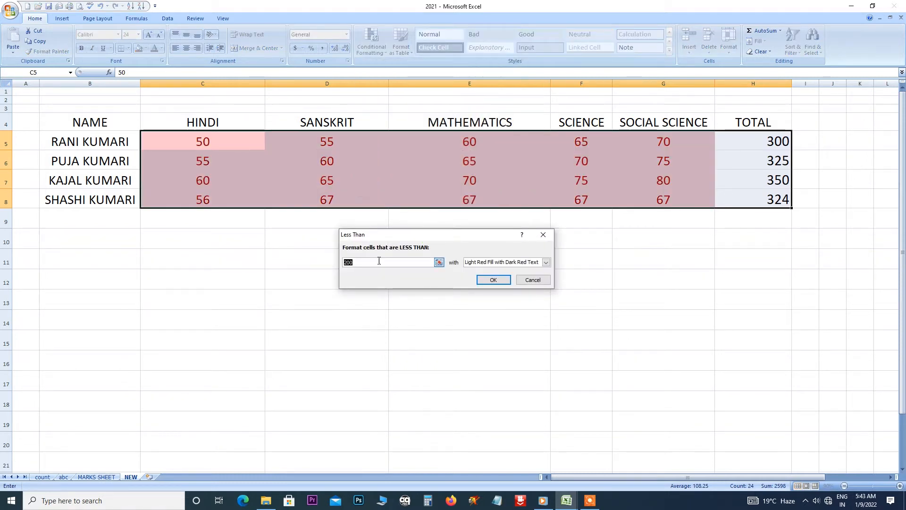
key("BackSpace")
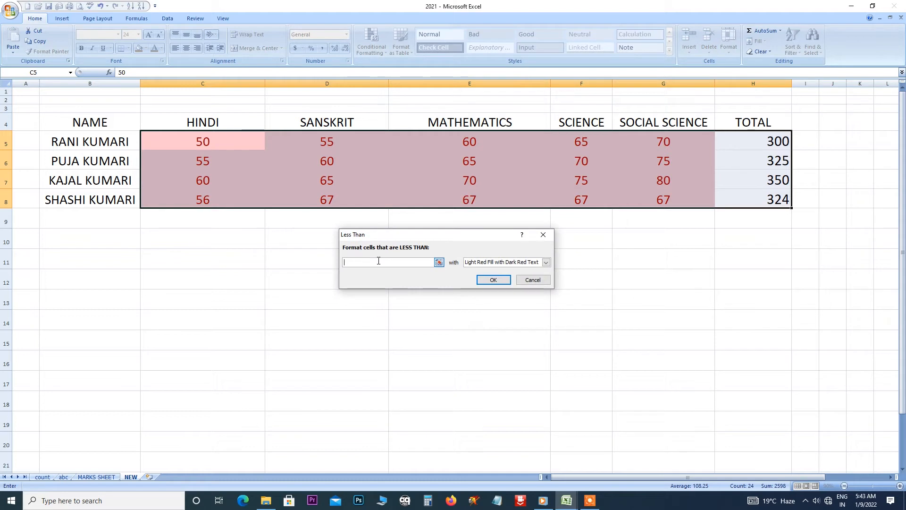
type("75")
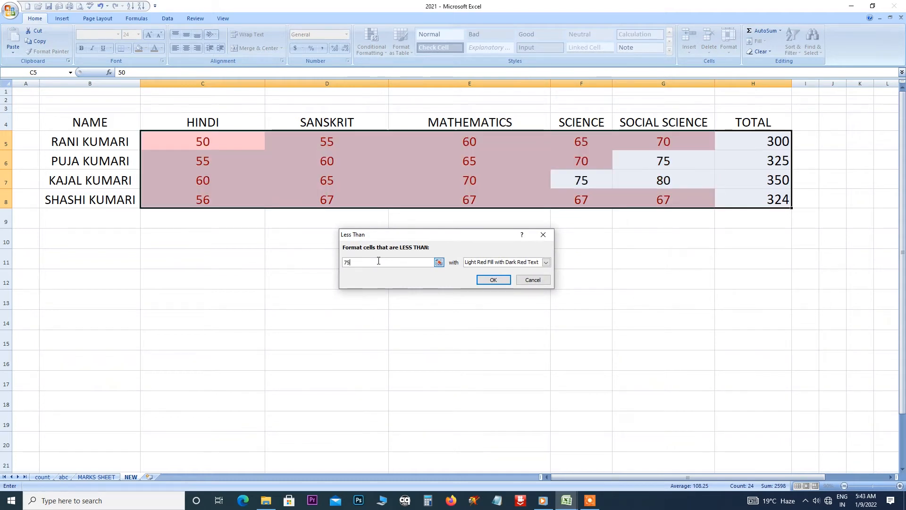
left_click(351, 262)
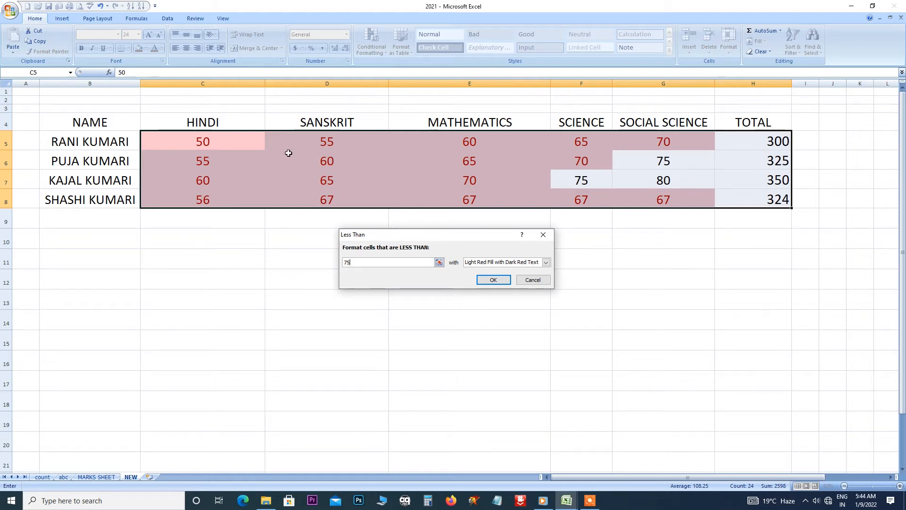
left_click(356, 272)
Apply the below-75 rule, then undo the red highlighting with Ctrl+Z.
left_click(491, 280)
left_click(380, 51)
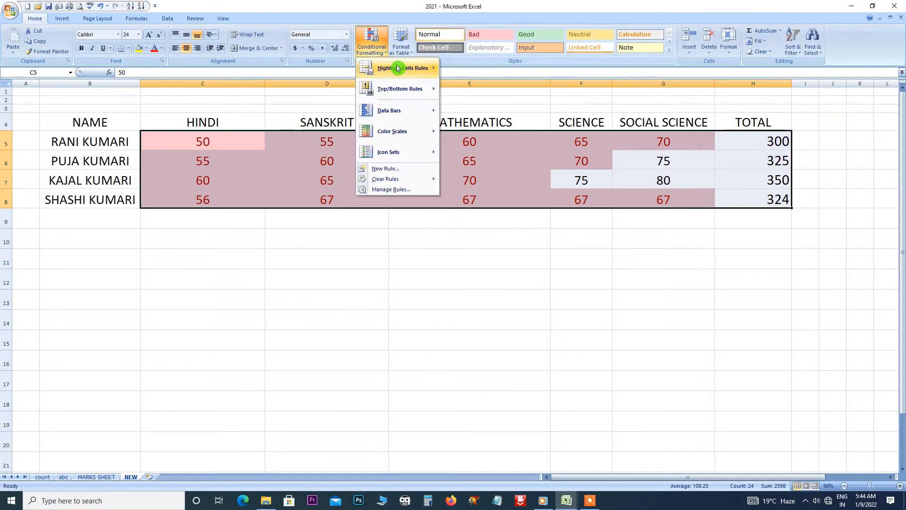
left_click(471, 75)
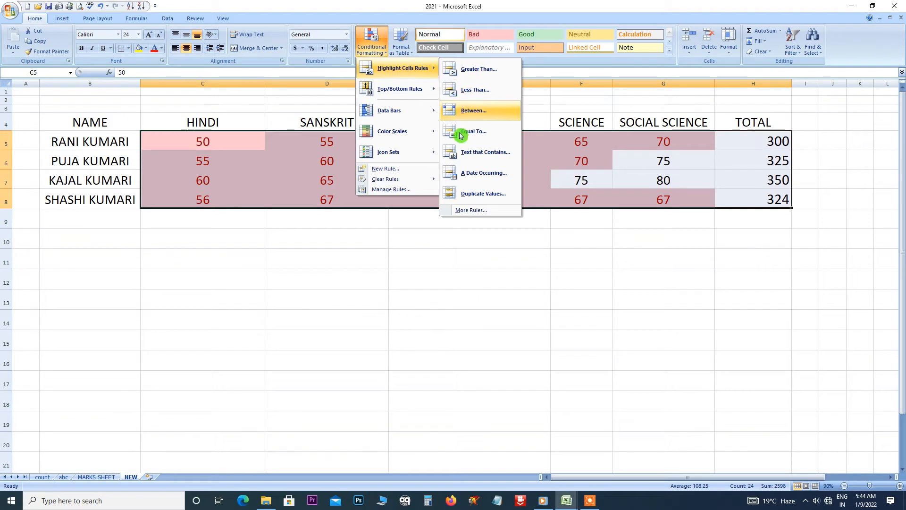
left_click(438, 236)
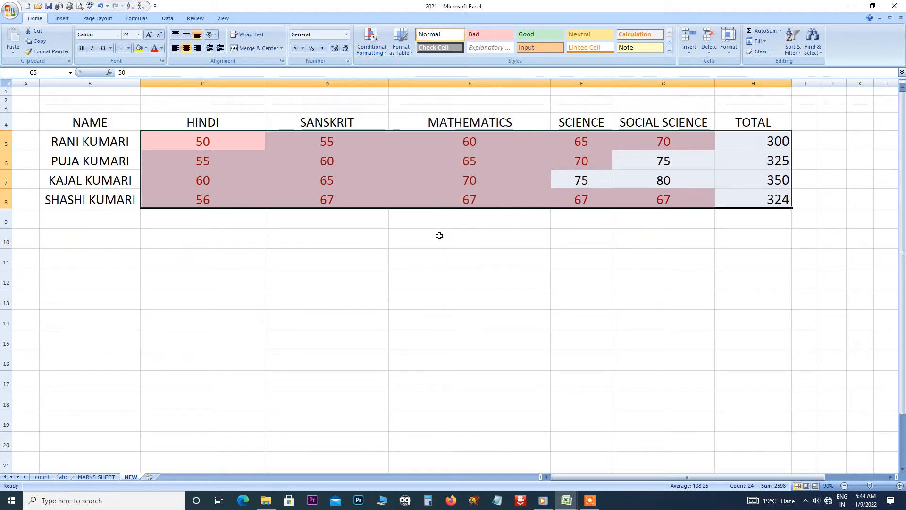
key("ctrl+z")
Start a Between highlight rule and try limits such as 200 and 300.
left_click(386, 52)
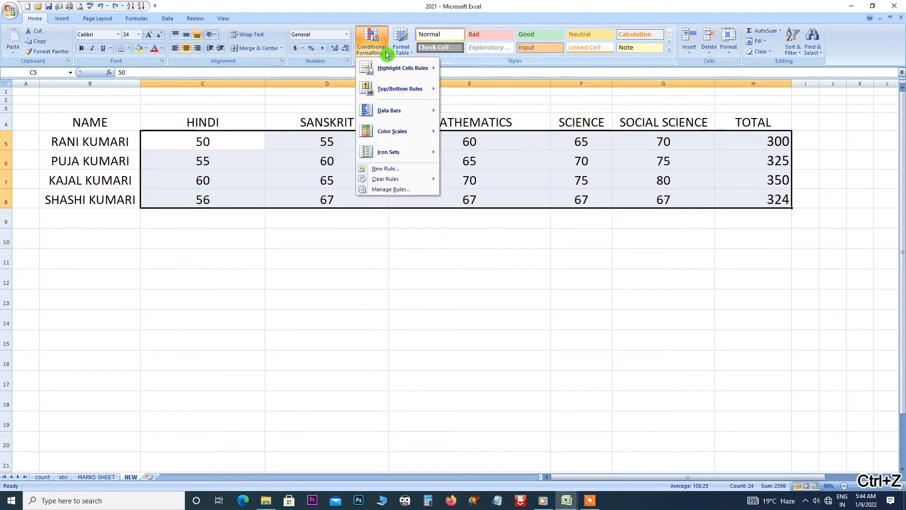
mouse_move(405, 73)
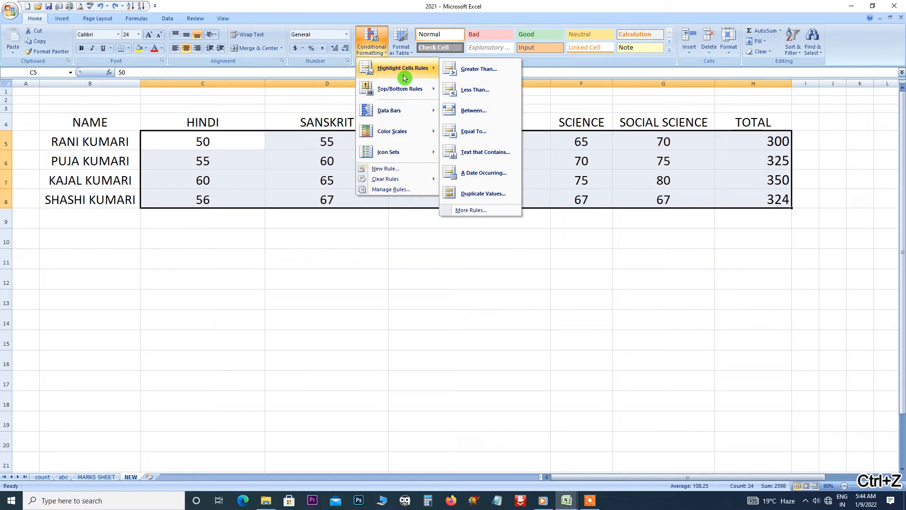
left_click(475, 112)
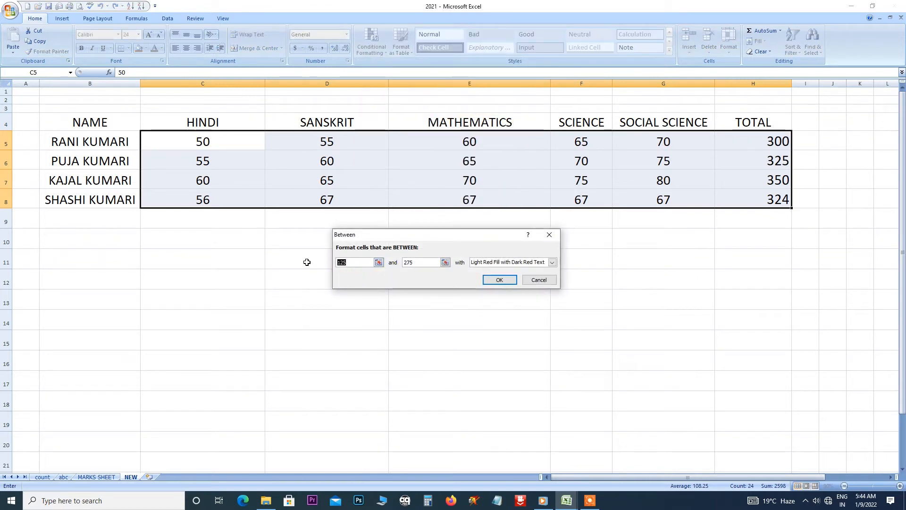
type("1")
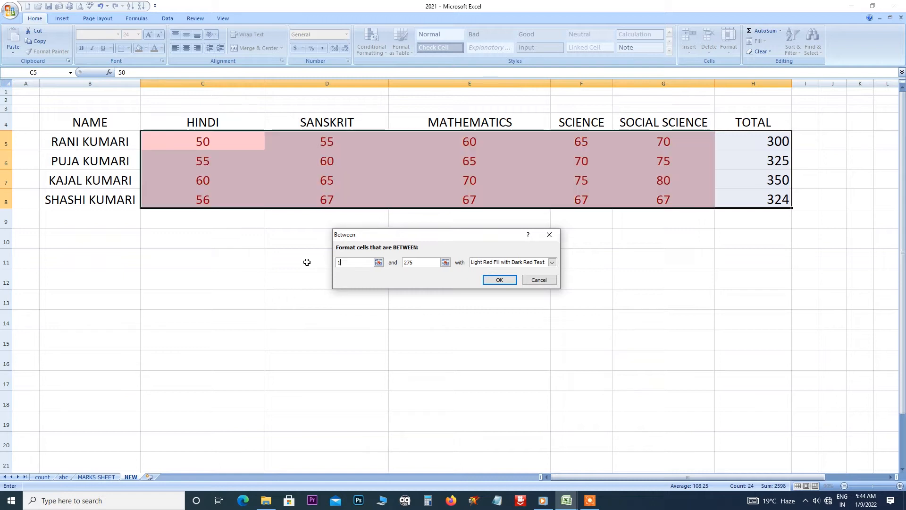
type("00")
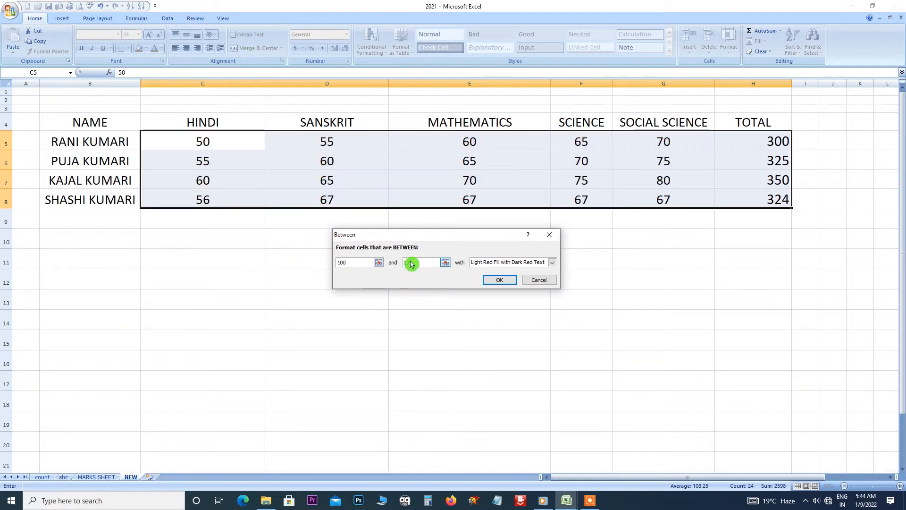
left_click_drag(413, 262, 388, 267)
type("200")
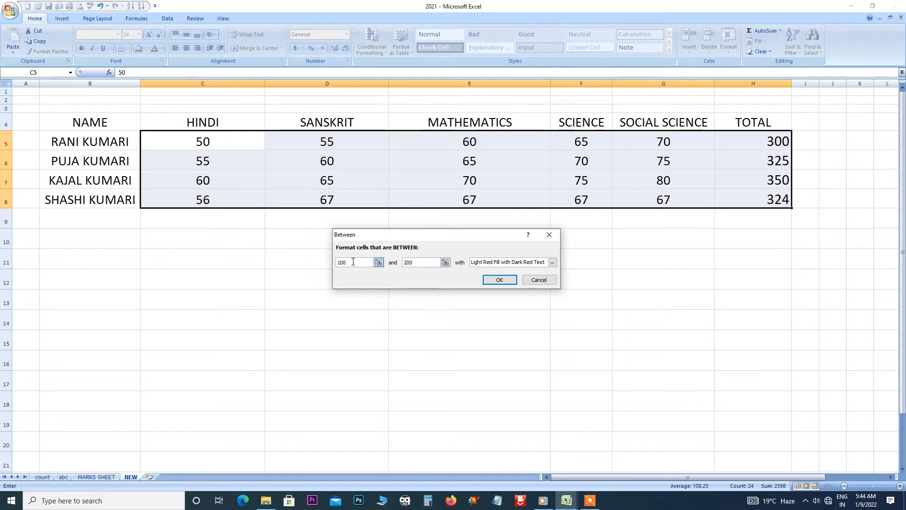
key("BackSpace")
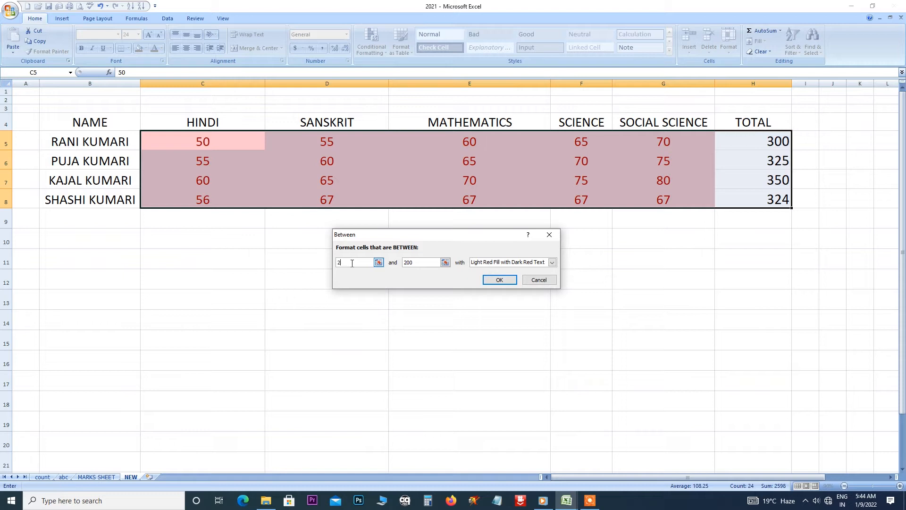
type("00")
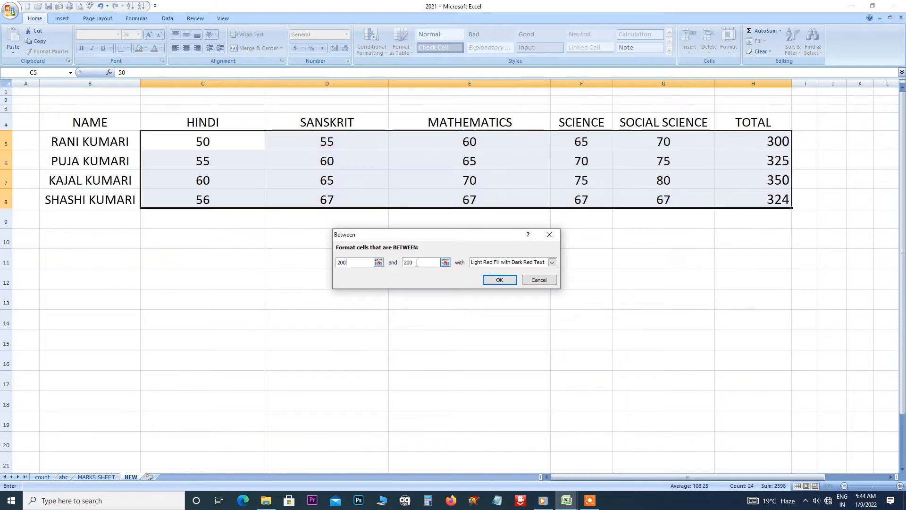
key("BackSpace")
key("BackSpace")
key("BackSpace")
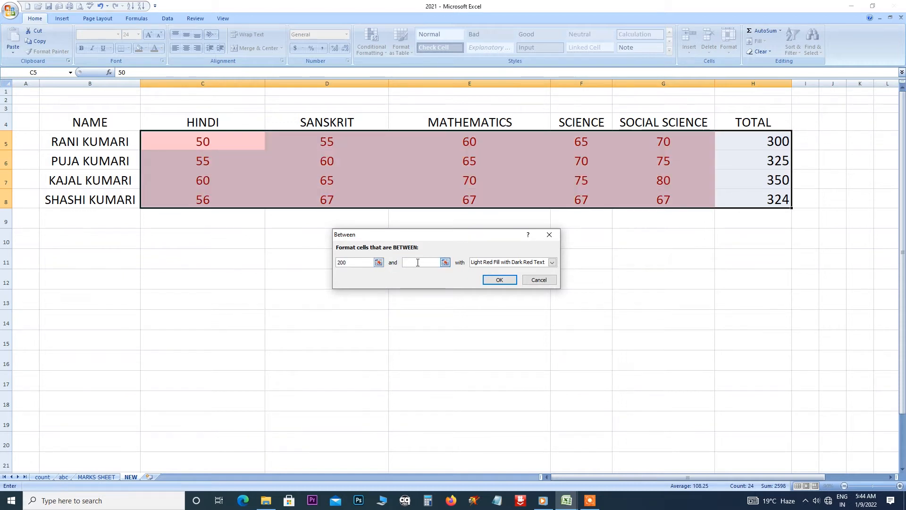
type("300")
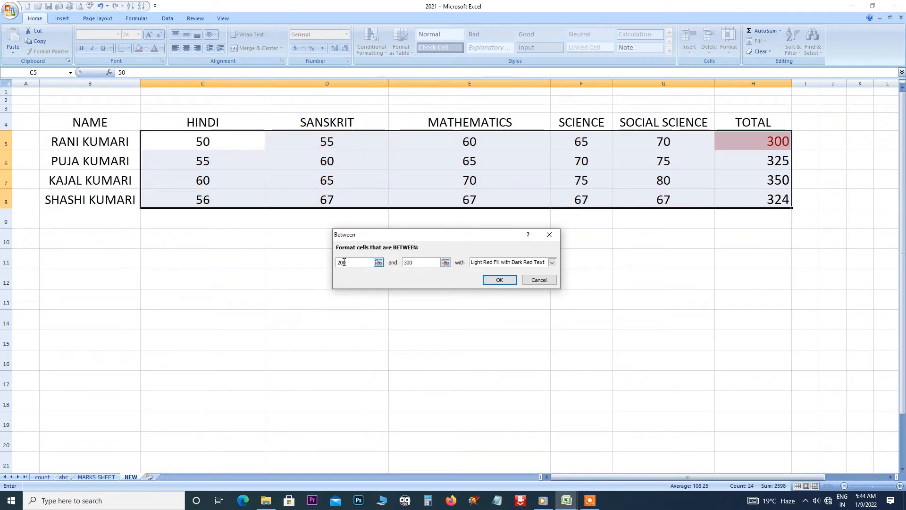
left_click(406, 262)
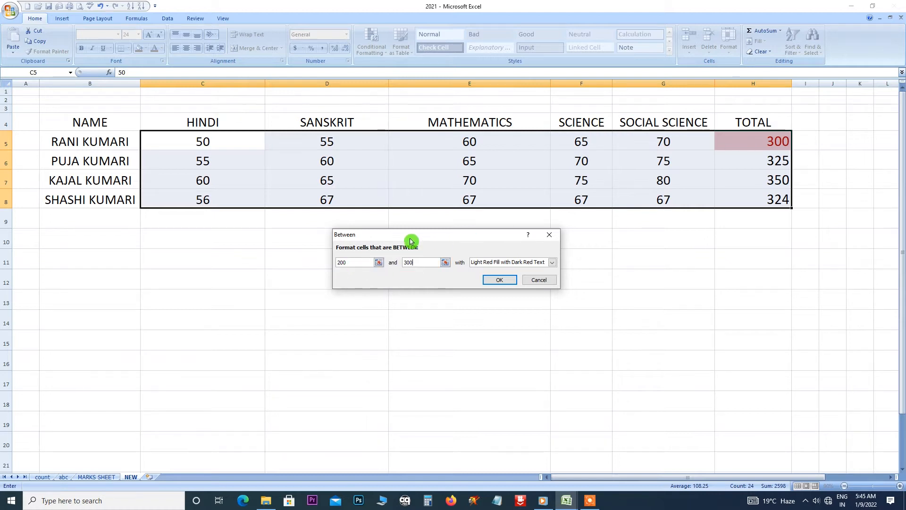
Preview yellow, green, light red fill and red border styles, returning to light red fill with dark red text.
left_click(548, 264)
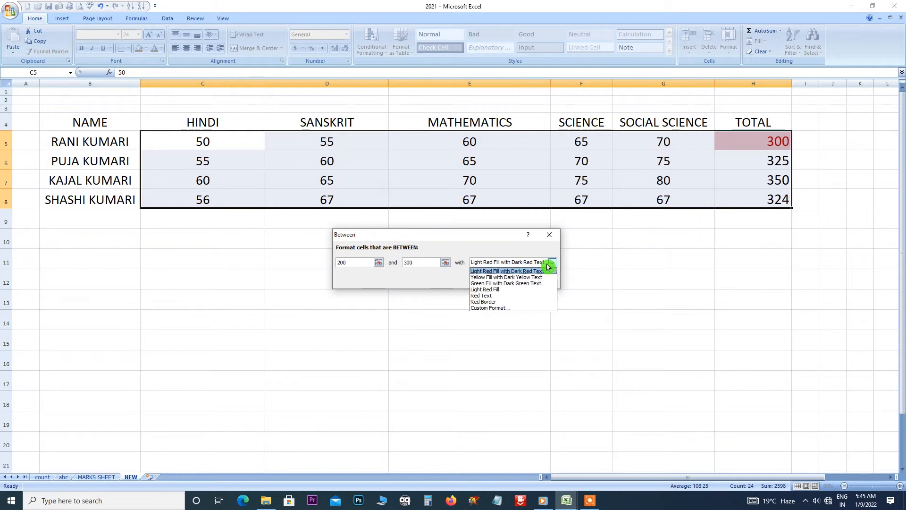
left_click(506, 277)
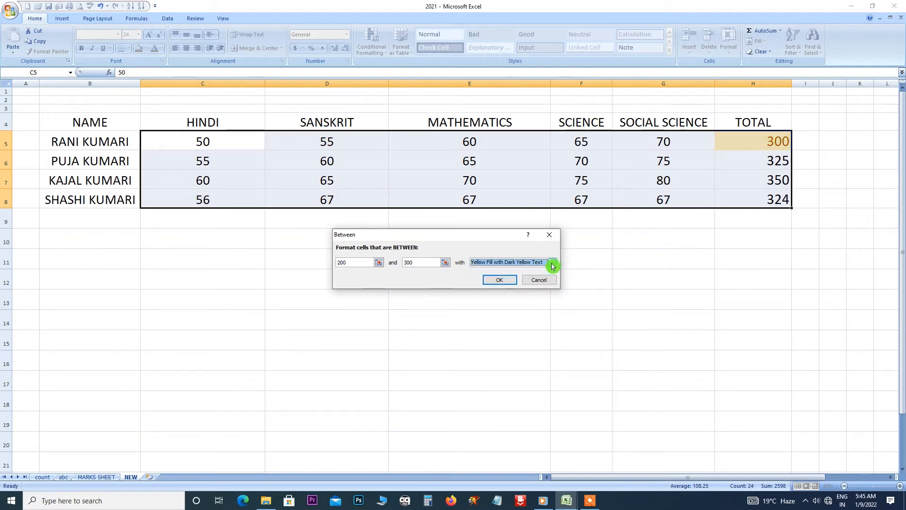
left_click(553, 265)
left_click(519, 285)
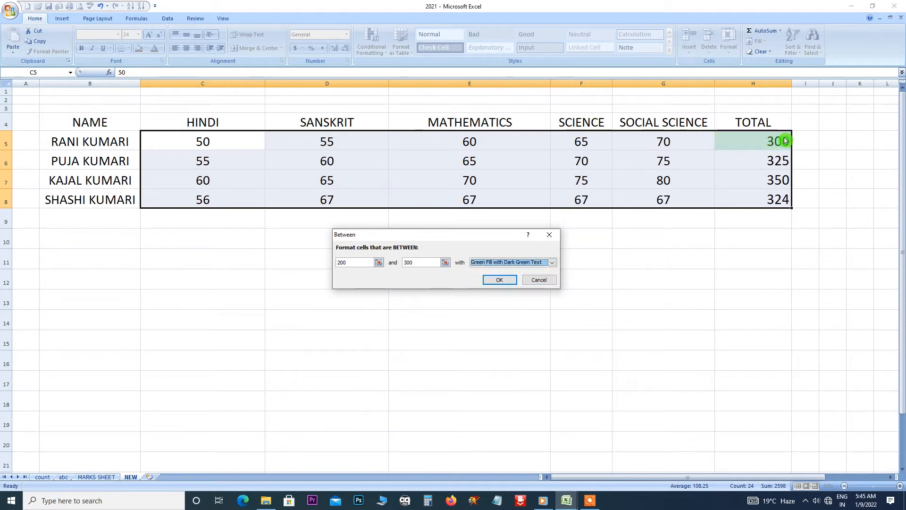
left_click(553, 262)
left_click(529, 293)
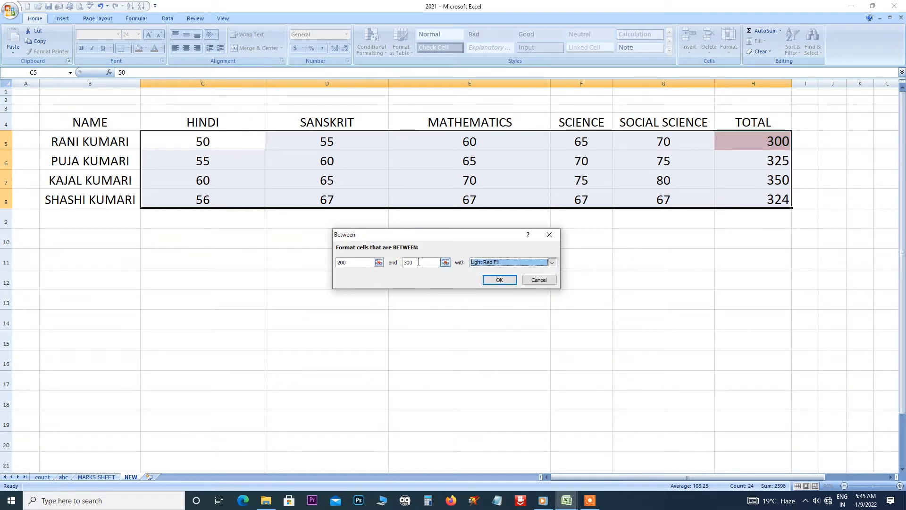
left_click(551, 262)
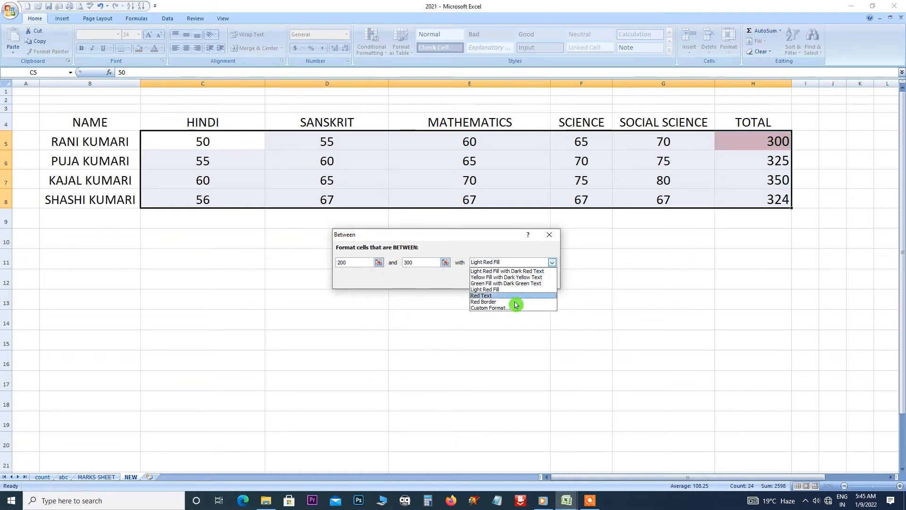
left_click(485, 302)
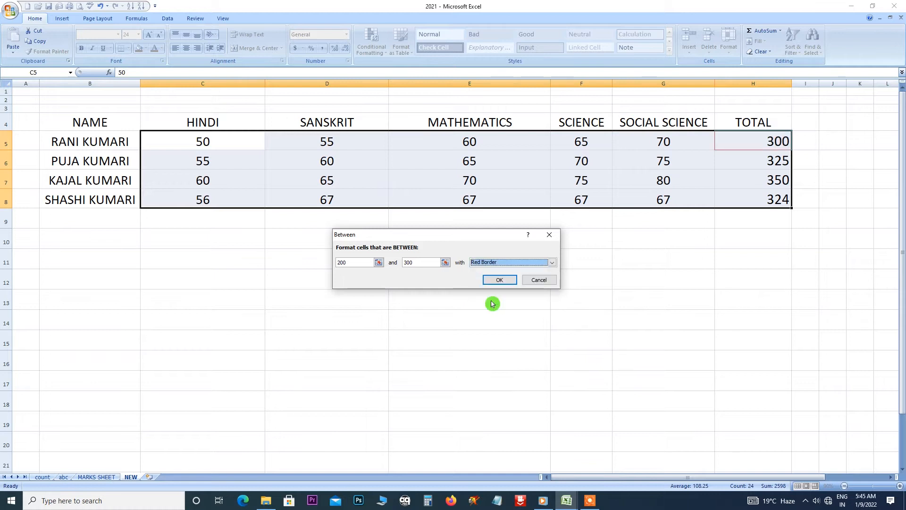
left_click(524, 262)
left_click(510, 271)
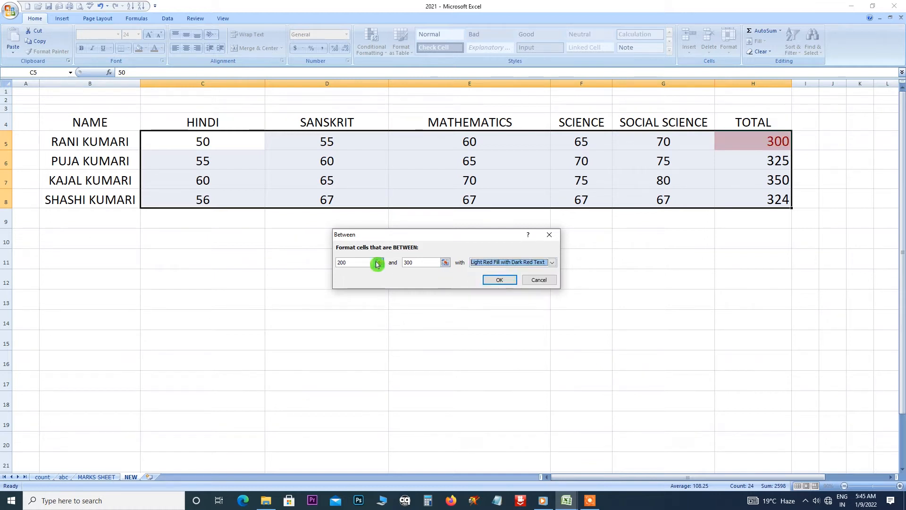
Change the limits to 1 and 100, then cancel the Between rule unapplied.
left_click_drag(376, 262, 322, 260)
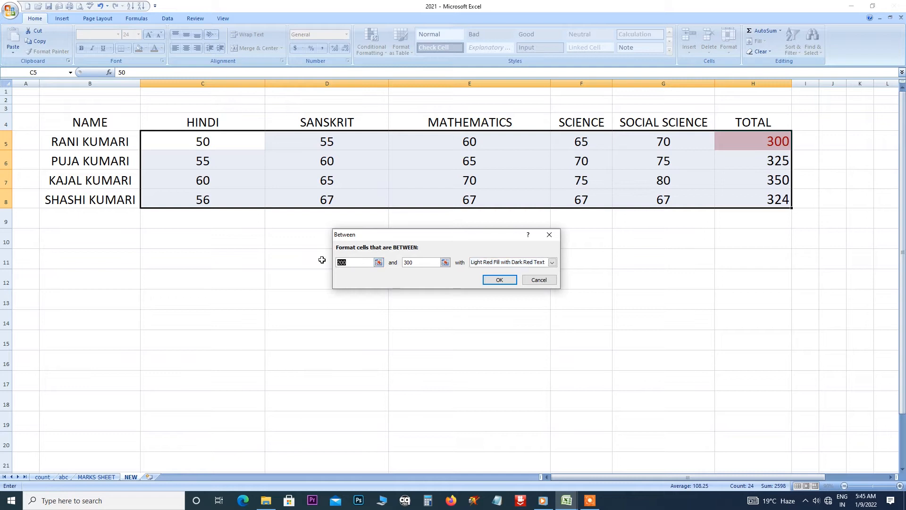
key("BackSpace")
type("1")
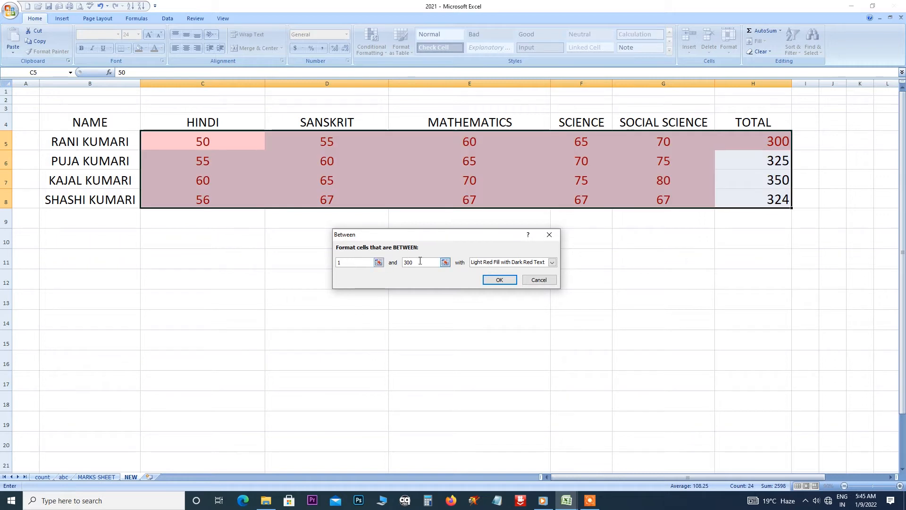
key("BackSpace")
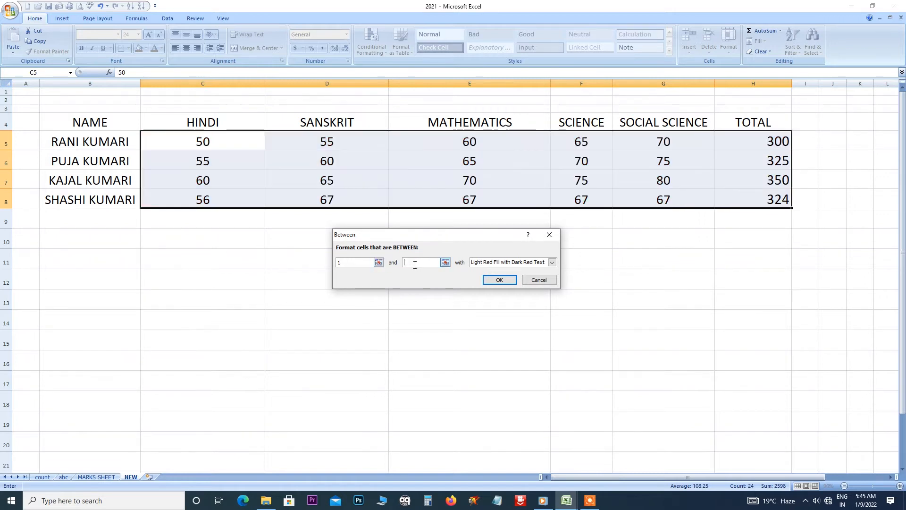
type("100")
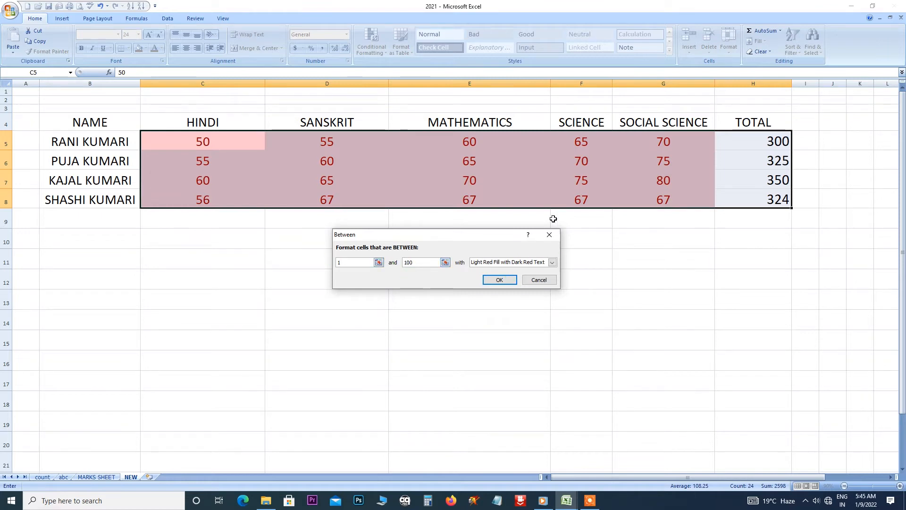
left_click(553, 237)
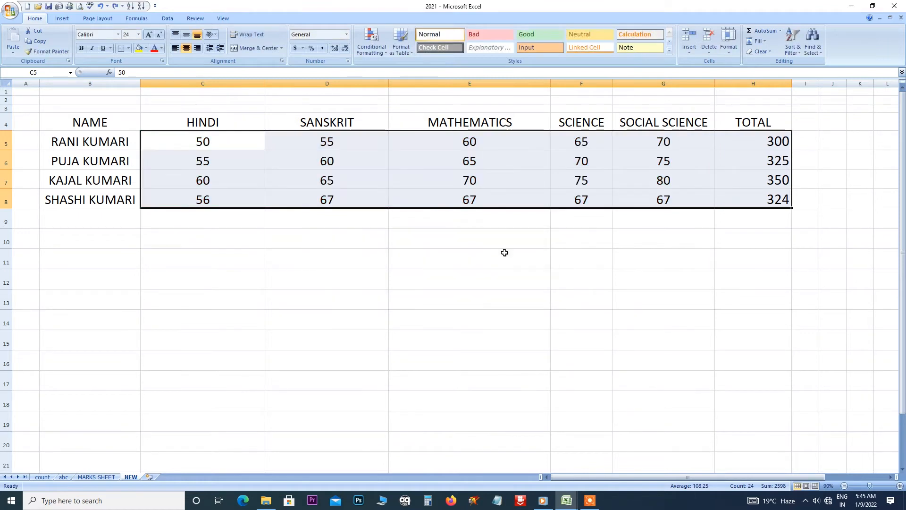
Open an Equal To 200 highlight rule and close it without applying.
left_click(387, 54)
mouse_move(399, 68)
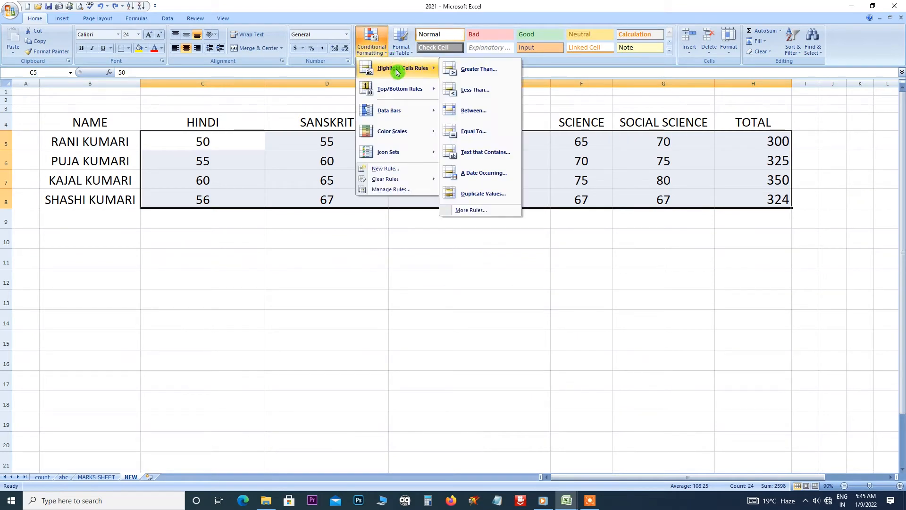
left_click(477, 136)
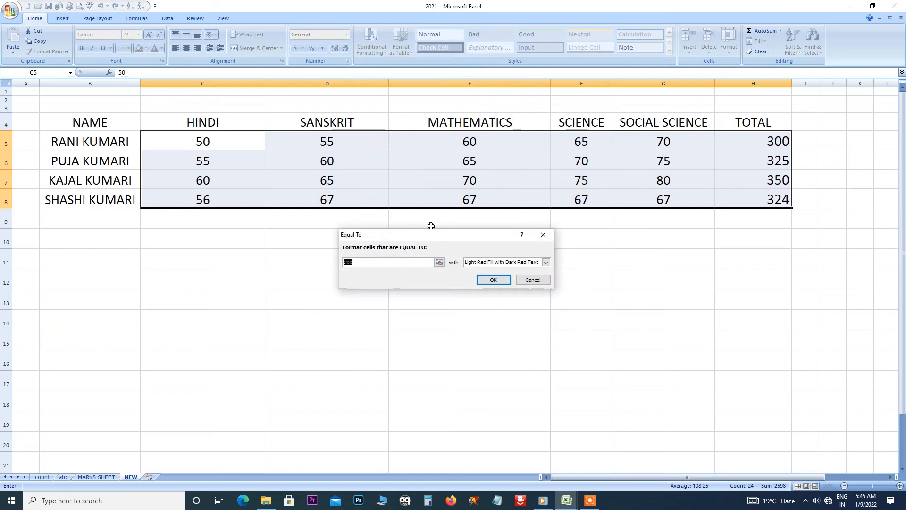
left_click(364, 262)
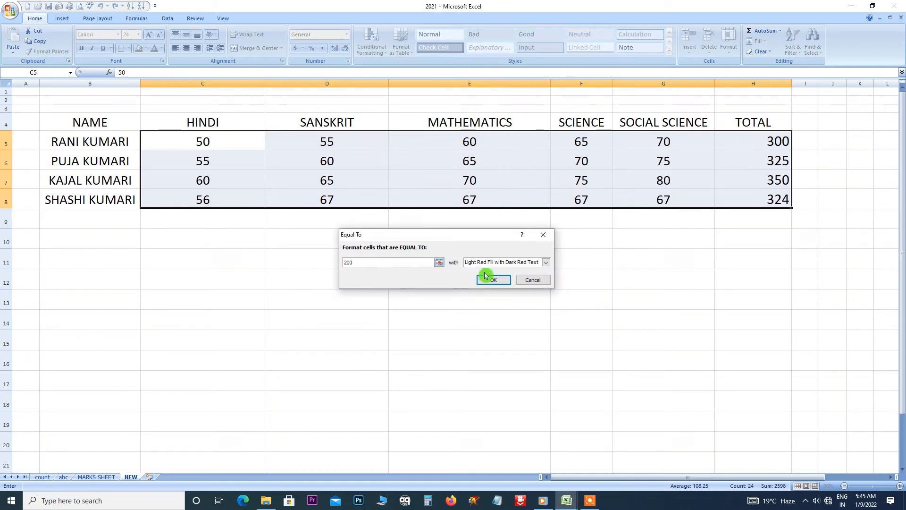
left_click(545, 236)
Reopen the Highlight Cells Rules choices, then dismiss them.
left_click(372, 49)
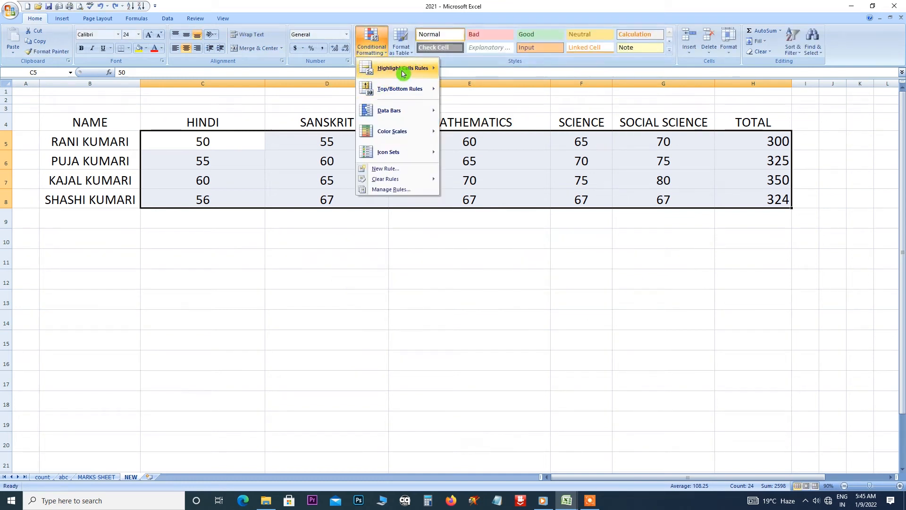
mouse_move(404, 71)
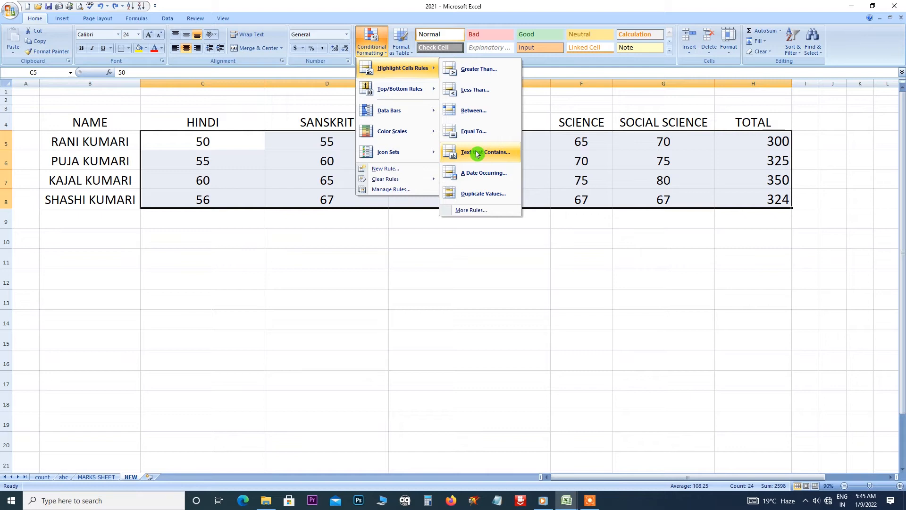
left_click(471, 250)
Select the names in B5:B8 and start a Text that Contains rule with one student's first name.
left_click_drag(104, 144, 109, 202)
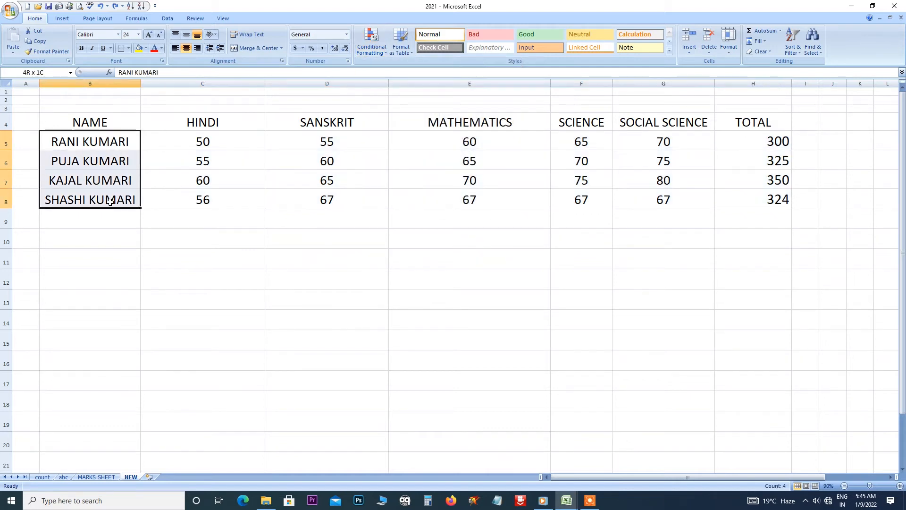
left_click(375, 48)
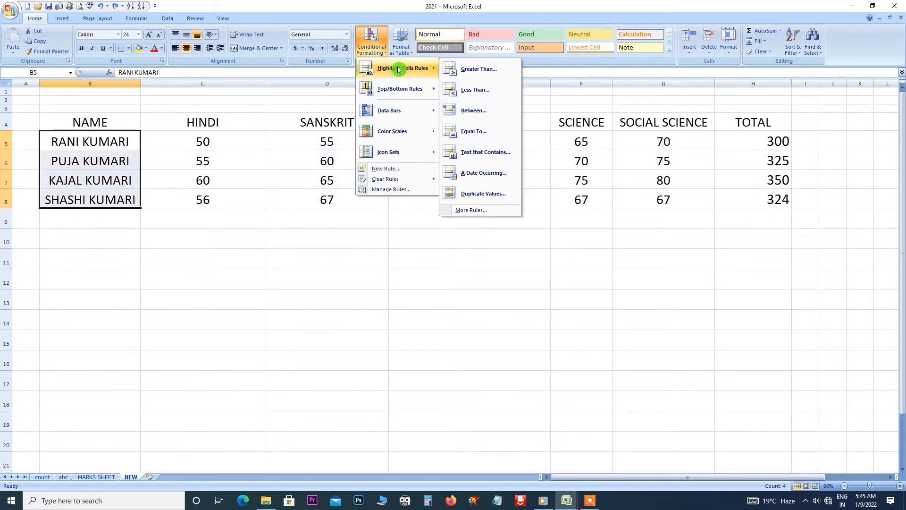
left_click(507, 157)
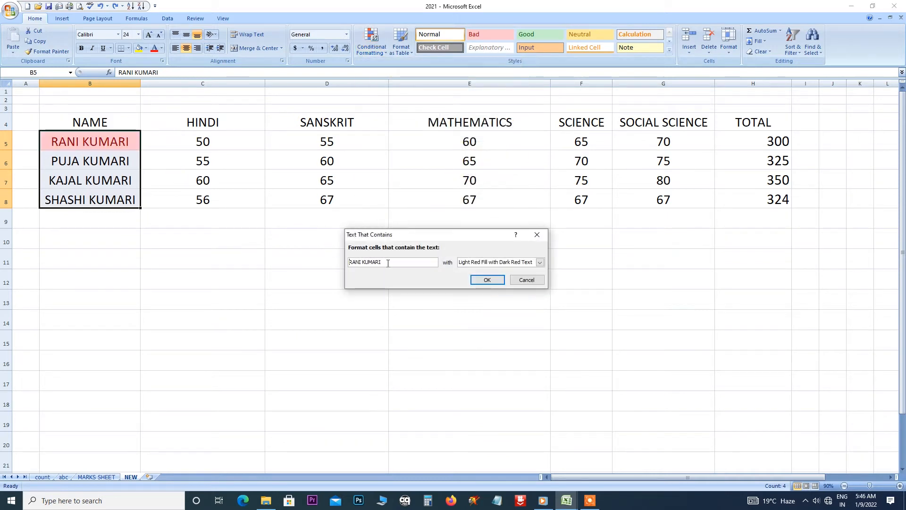
left_click_drag(392, 263, 335, 258)
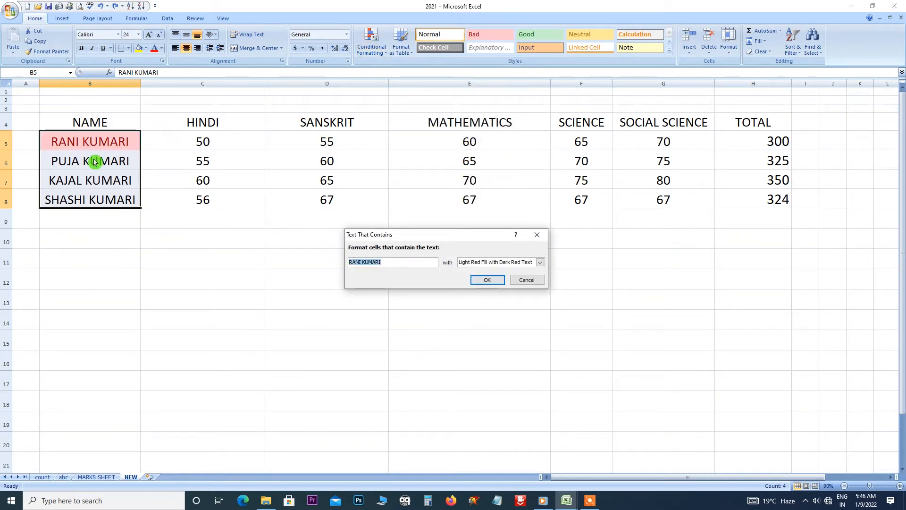
type("puja")
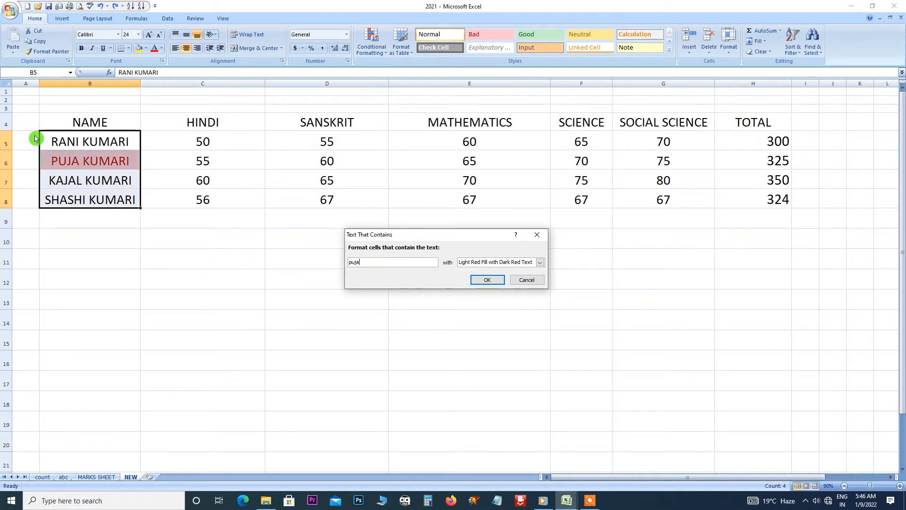
Preview yellow fill, return to light red fill with dark red text, and discard the rule.
left_click(540, 262)
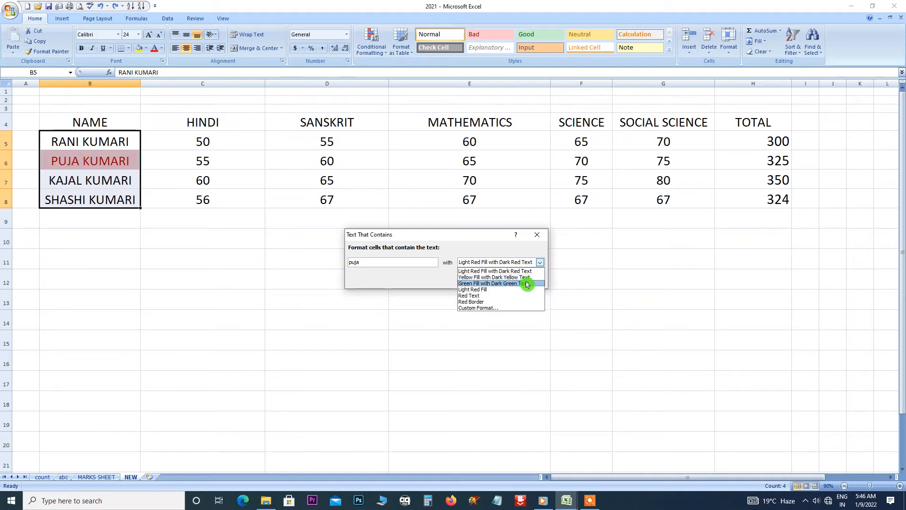
left_click(496, 277)
left_click(539, 262)
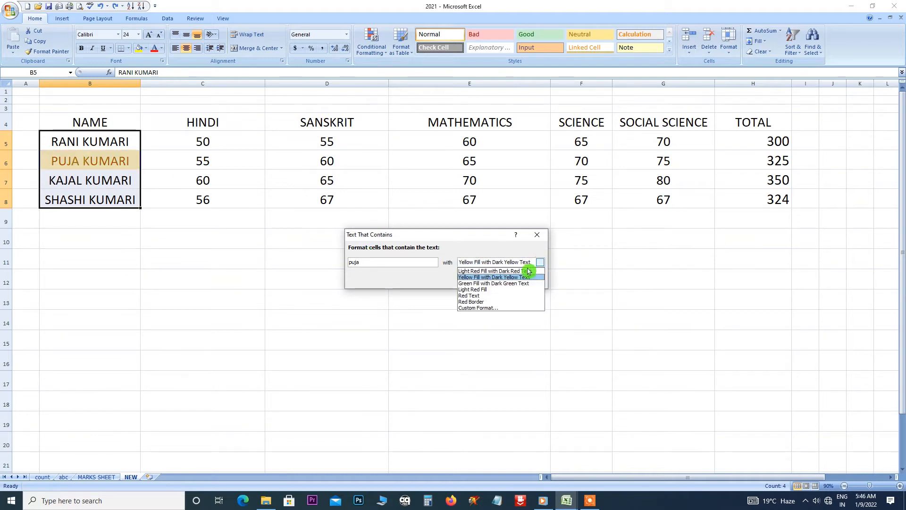
left_click(527, 271)
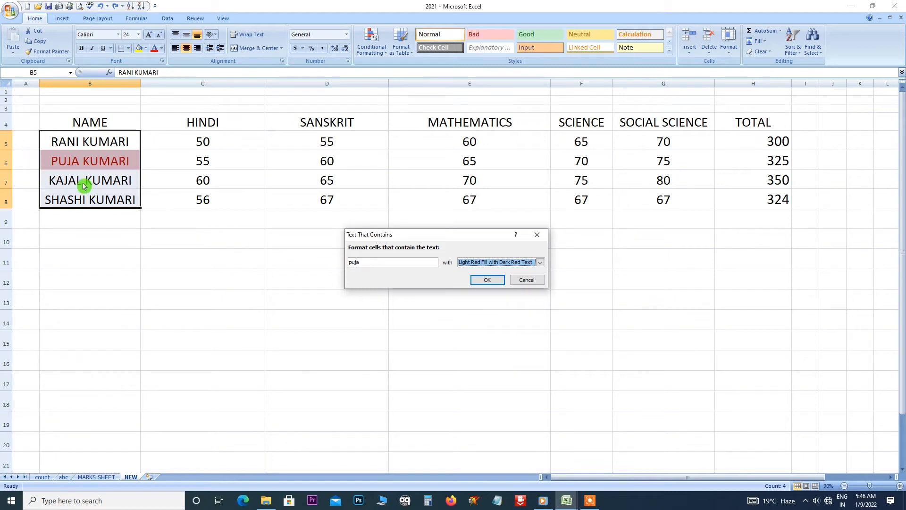
left_click(537, 235)
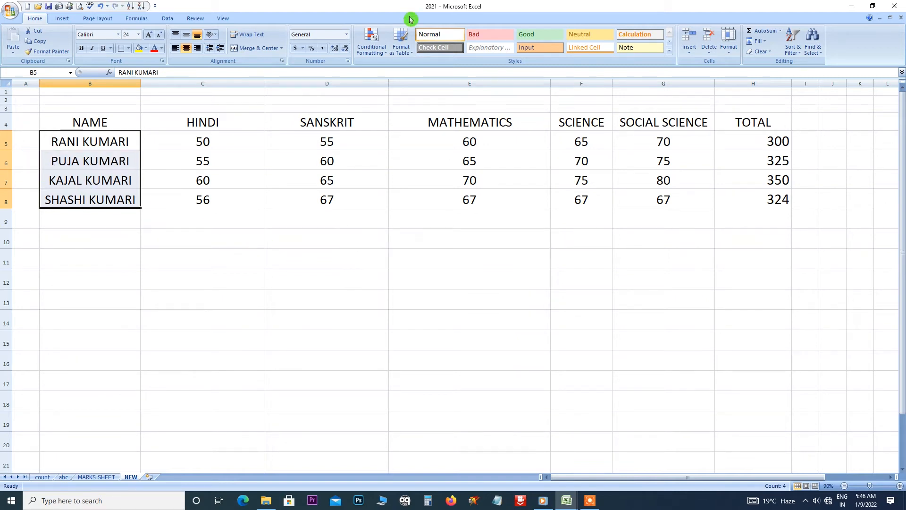
left_click(383, 54)
mouse_move(421, 68)
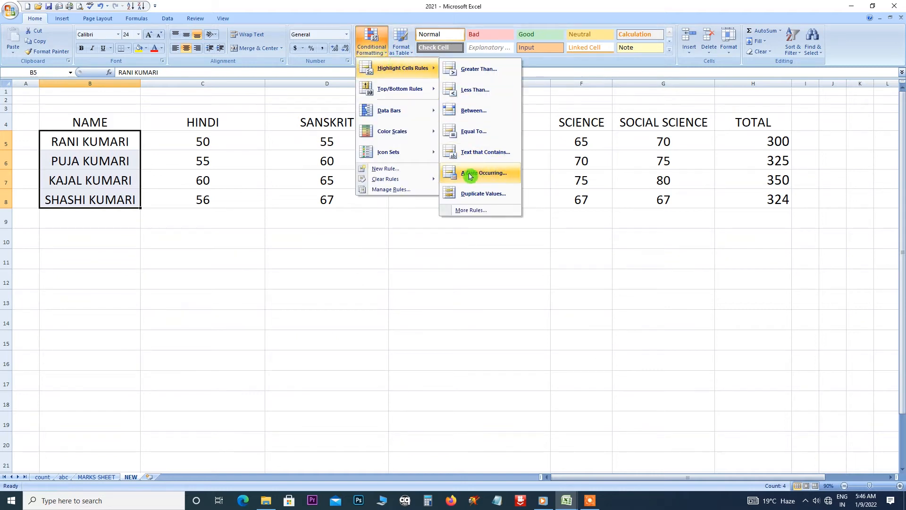
Enter 1/1/2022 in D10 and autofill a daily date series down to D20.
left_click(329, 235)
left_click(329, 235)
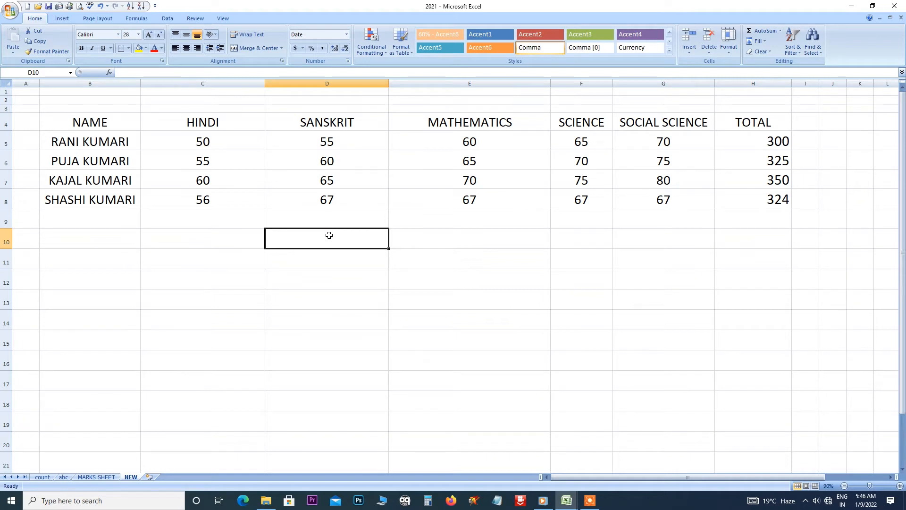
type("1/1/2022")
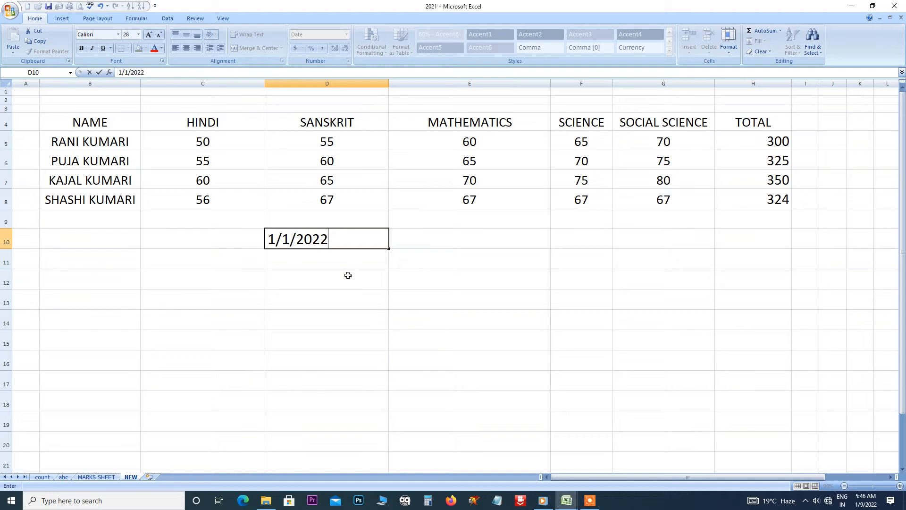
key("Return")
left_click(338, 240)
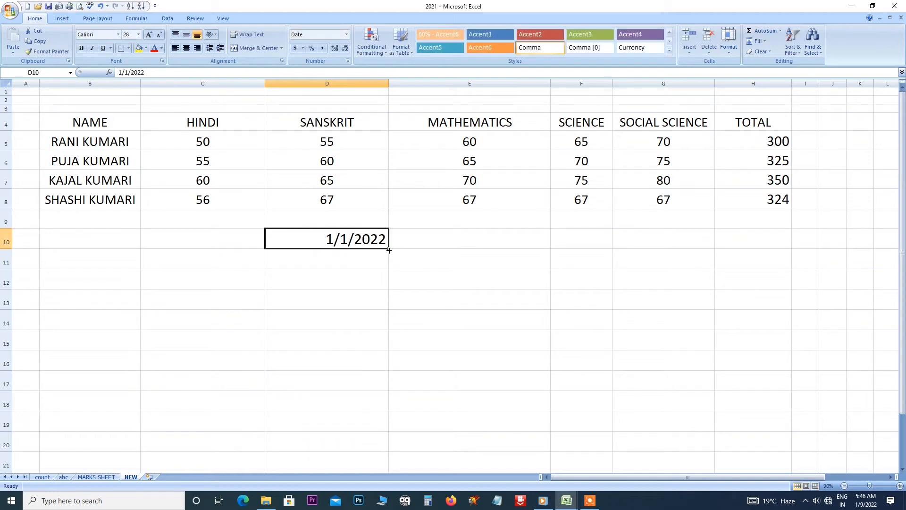
left_click_drag(389, 250, 388, 450)
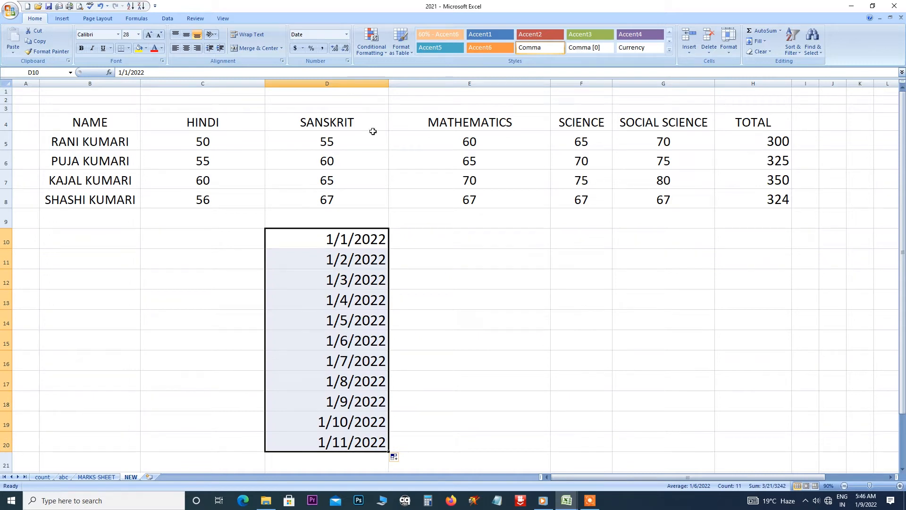
Start an A Date Occurring rule and preview Today, Last week, Next month, This month and Last month.
left_click(371, 41)
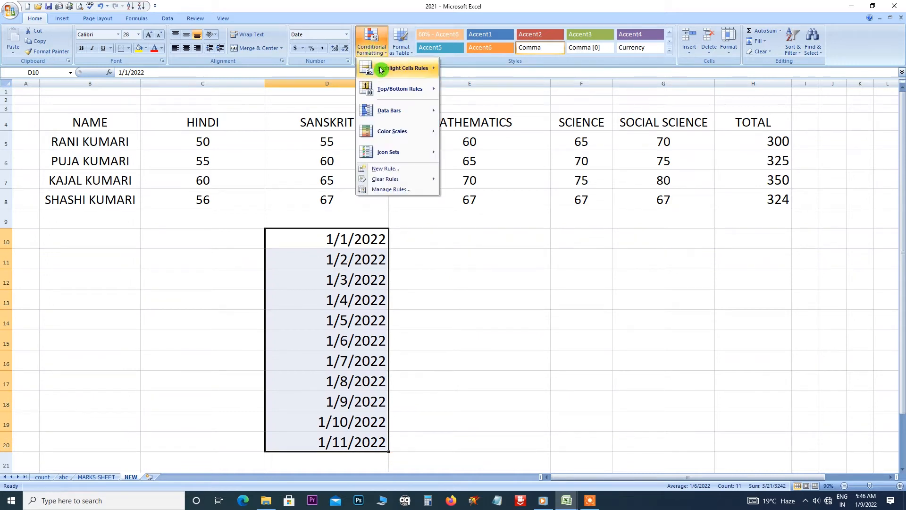
mouse_move(381, 70)
left_click(491, 173)
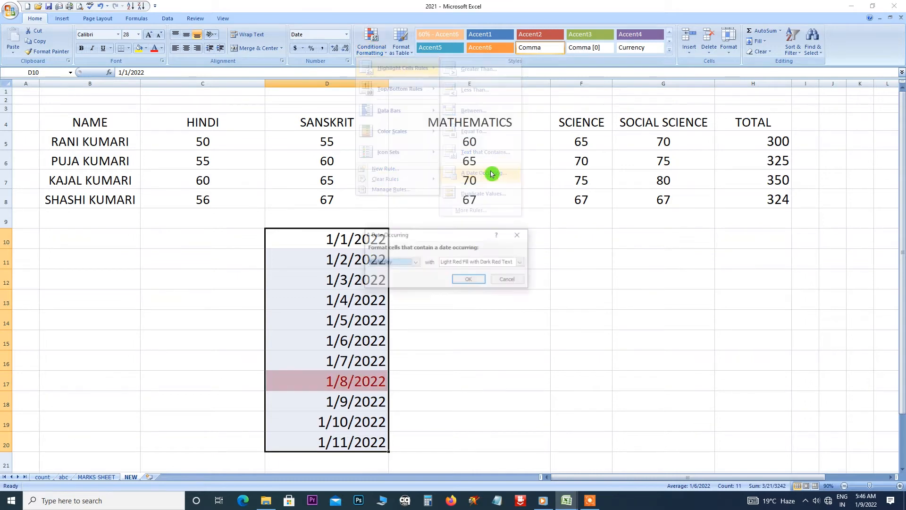
left_click(416, 263)
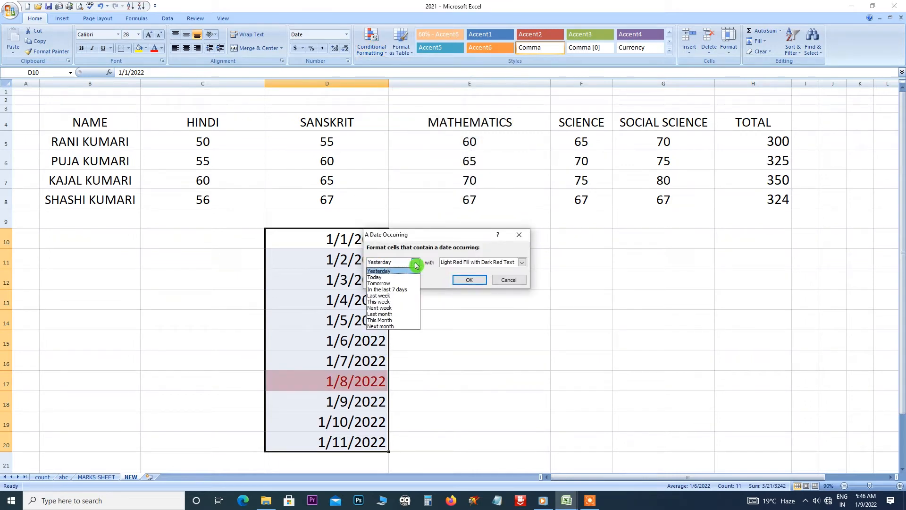
left_click(378, 277)
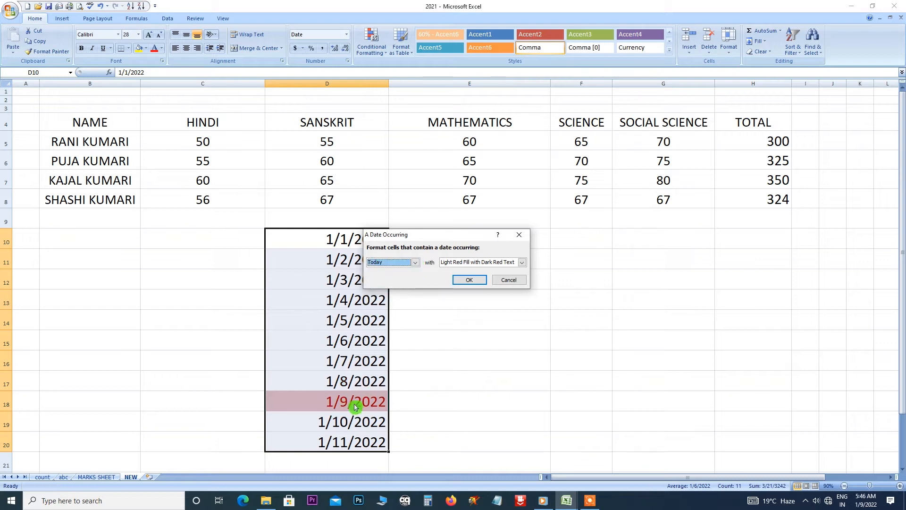
left_click(416, 262)
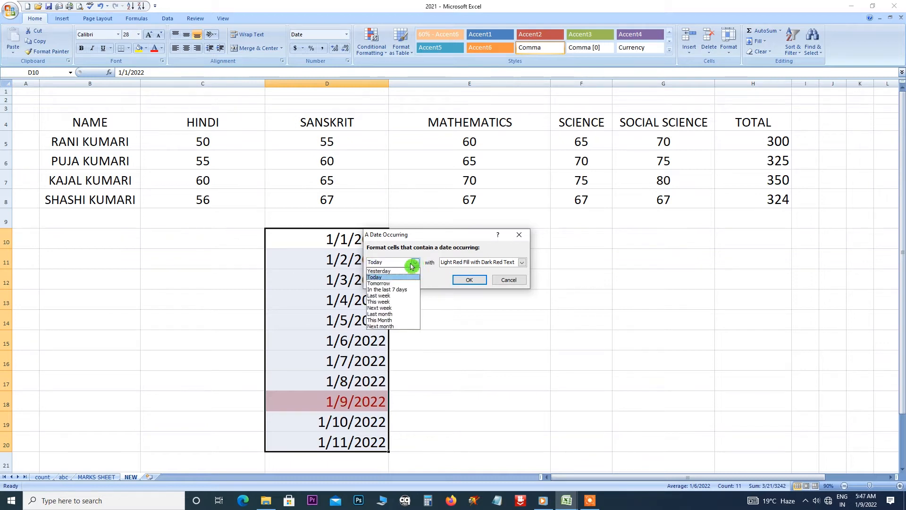
left_click(409, 271)
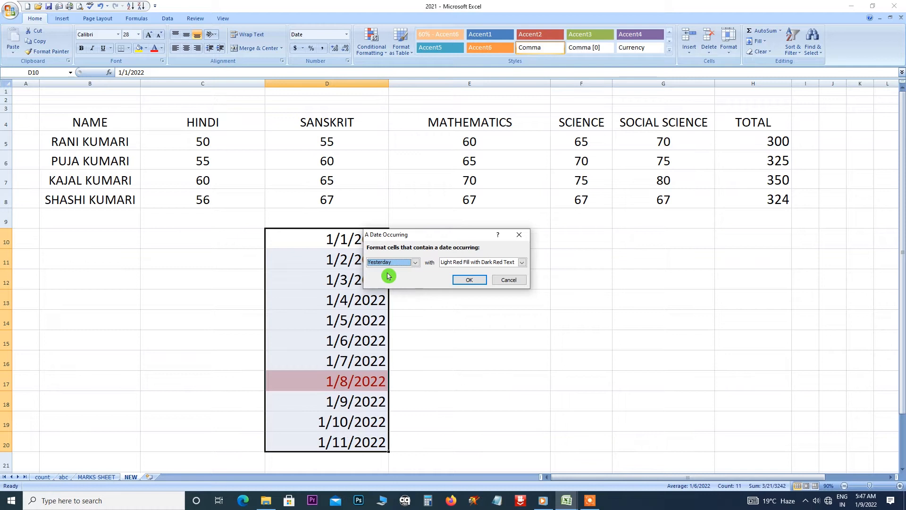
left_click(415, 263)
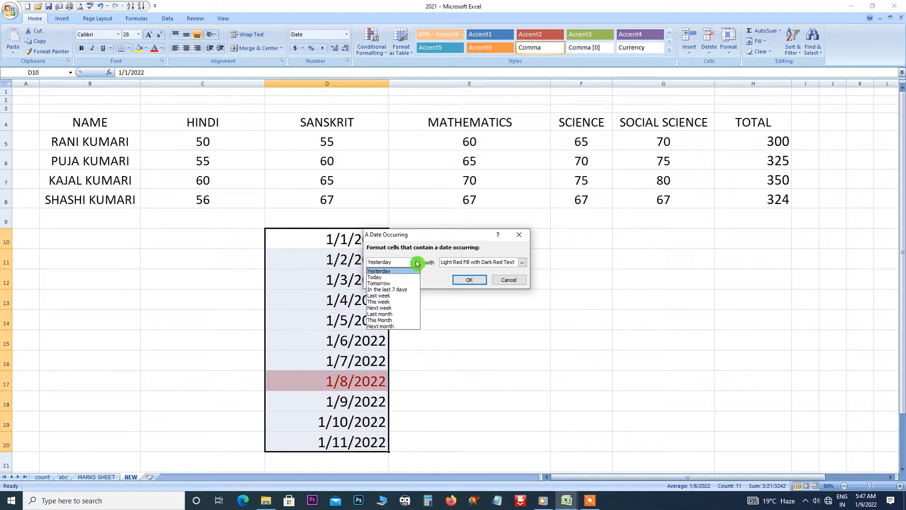
left_click(401, 296)
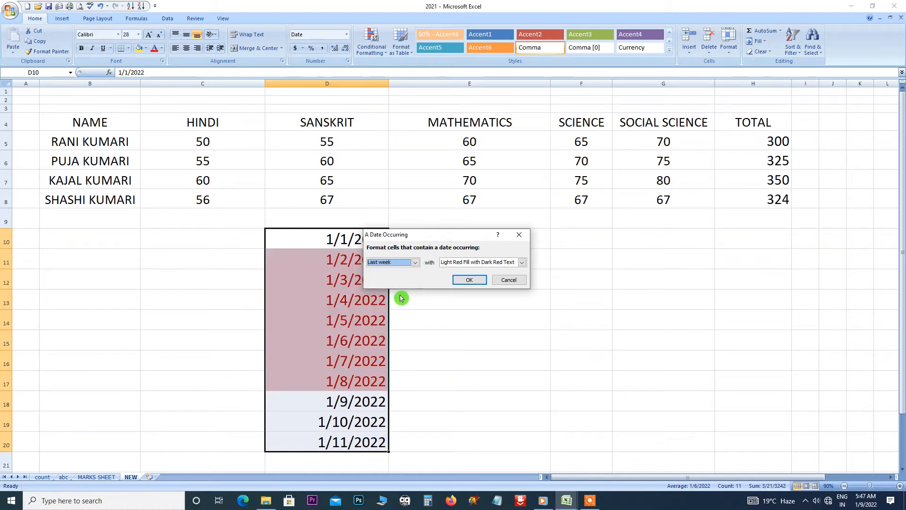
left_click(416, 263)
left_click(391, 326)
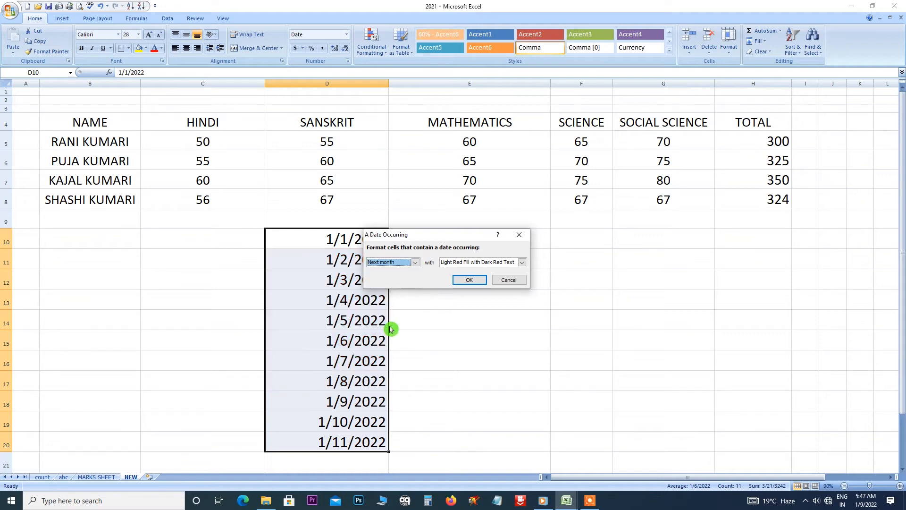
left_click(416, 262)
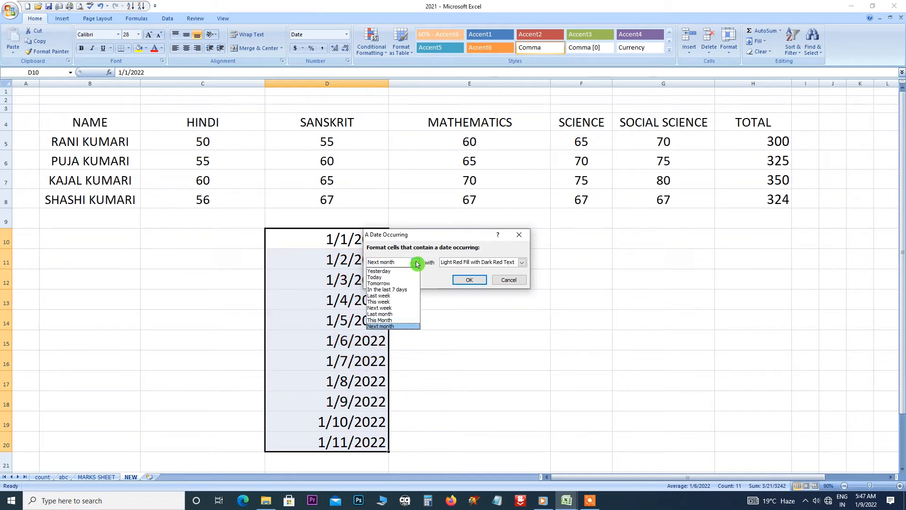
left_click(392, 319)
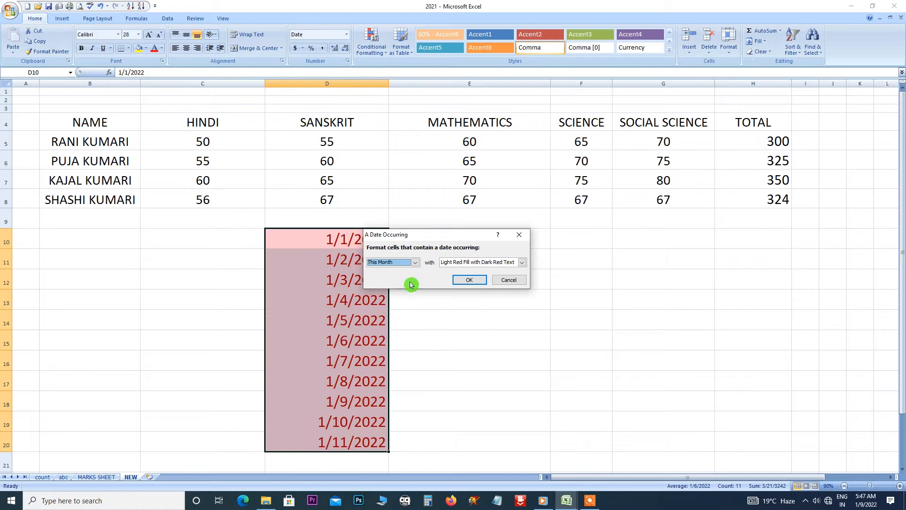
left_click(415, 262)
left_click(394, 313)
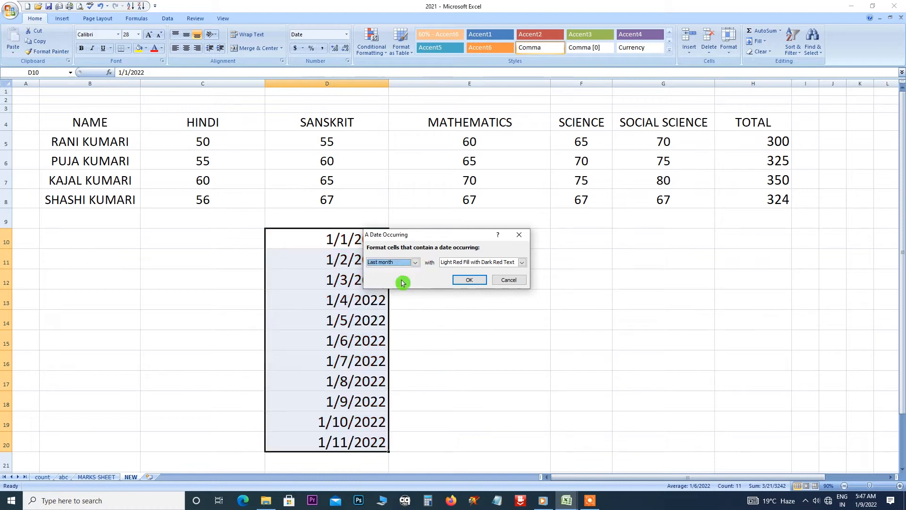
Cycle the date preview between Yesterday, Tomorrow and Today.
left_click(415, 263)
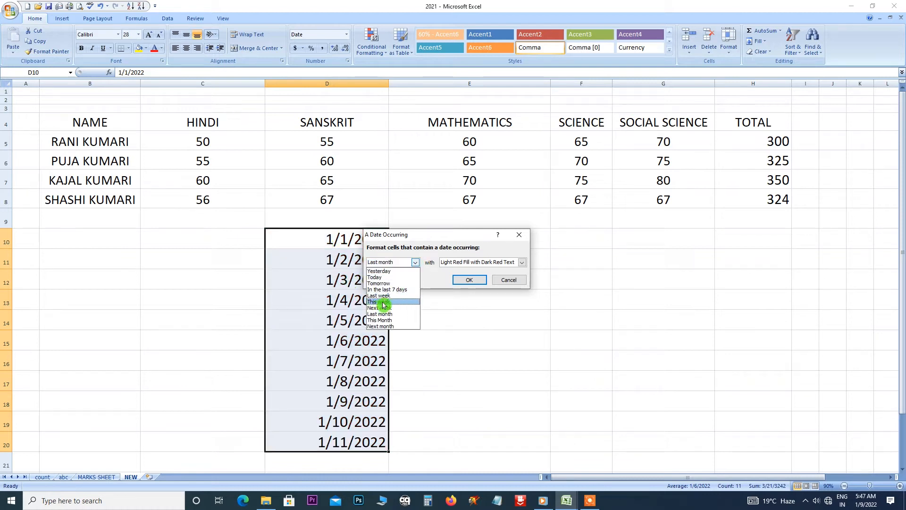
left_click(387, 271)
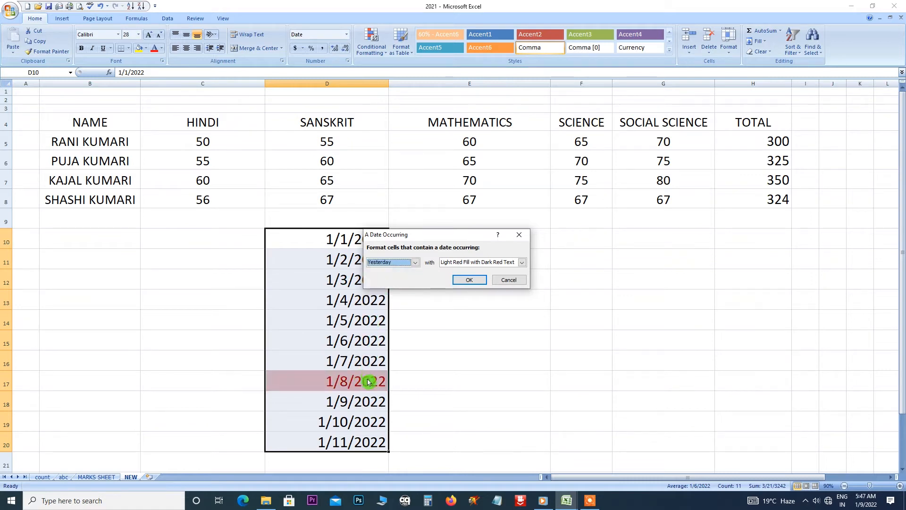
left_click(415, 262)
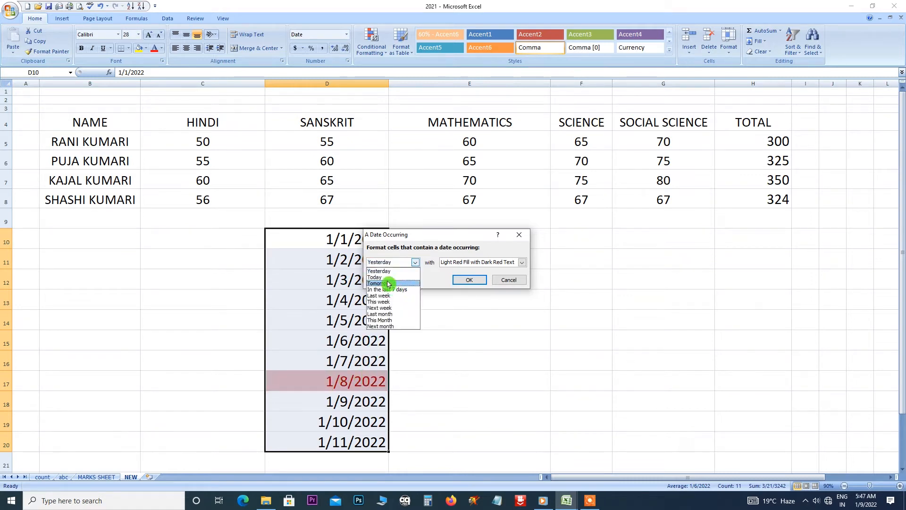
left_click(388, 283)
left_click(409, 263)
left_click(401, 277)
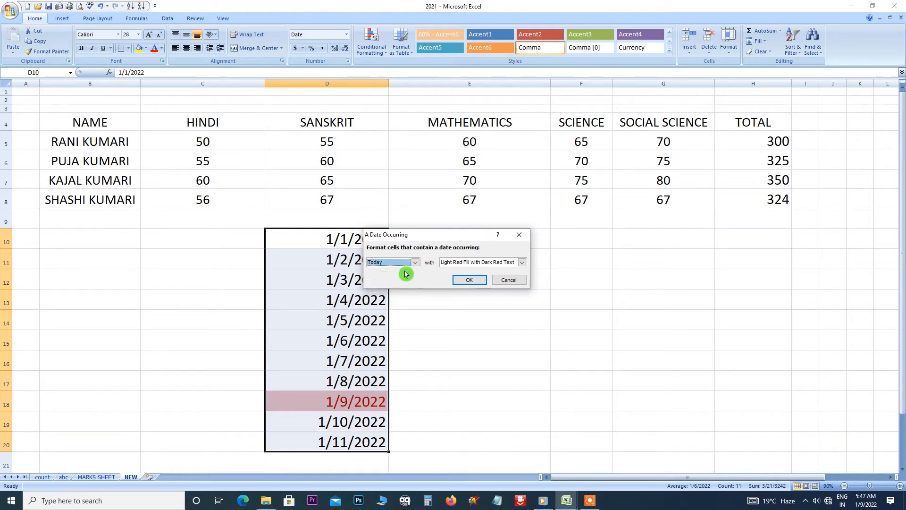
left_click(415, 262)
left_click(390, 284)
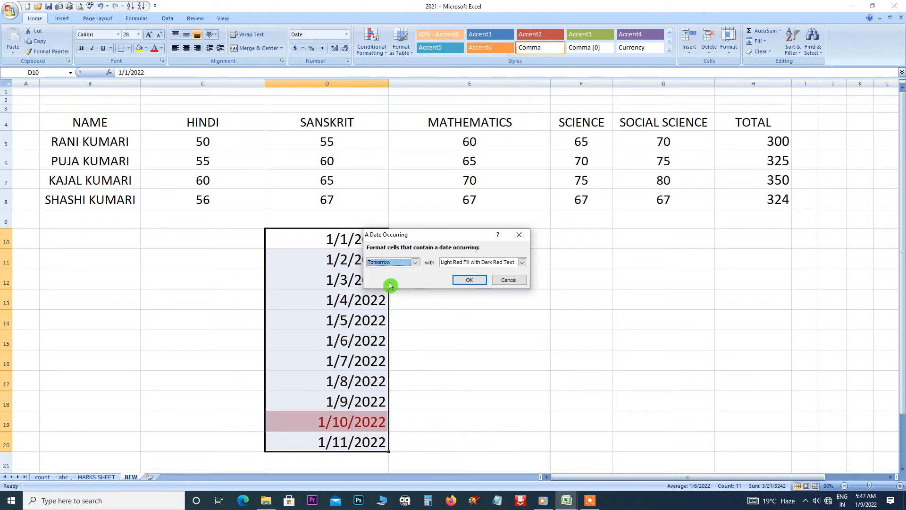
left_click(414, 265)
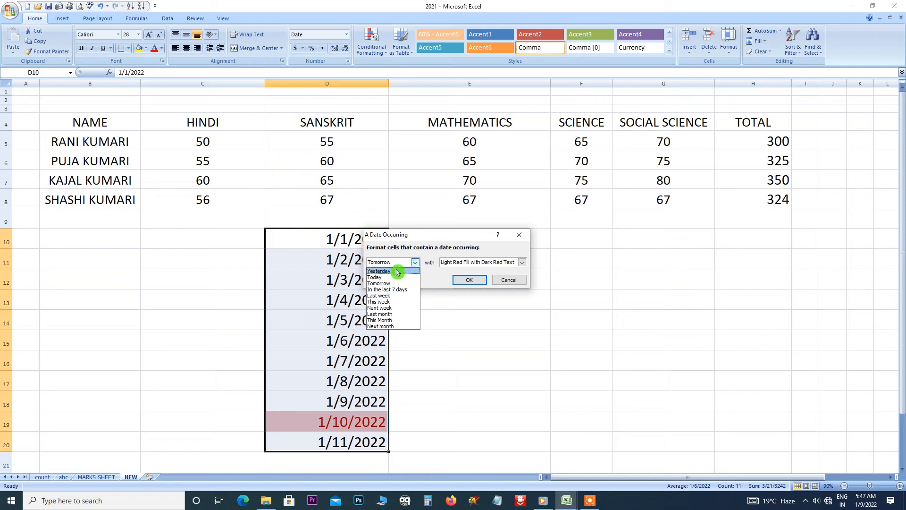
left_click(397, 271)
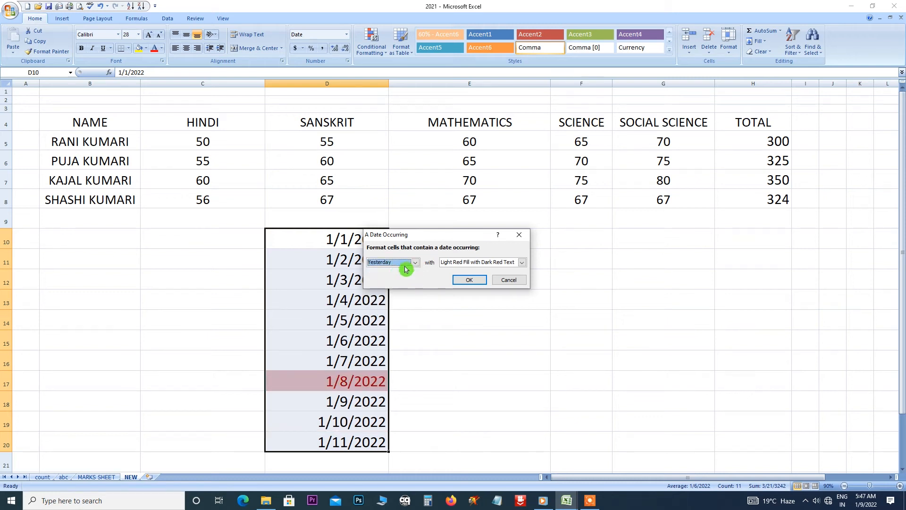
Preview Today, Yesterday and Tomorrow once more, then close the date rule unapplied.
left_click(415, 263)
left_click(415, 277)
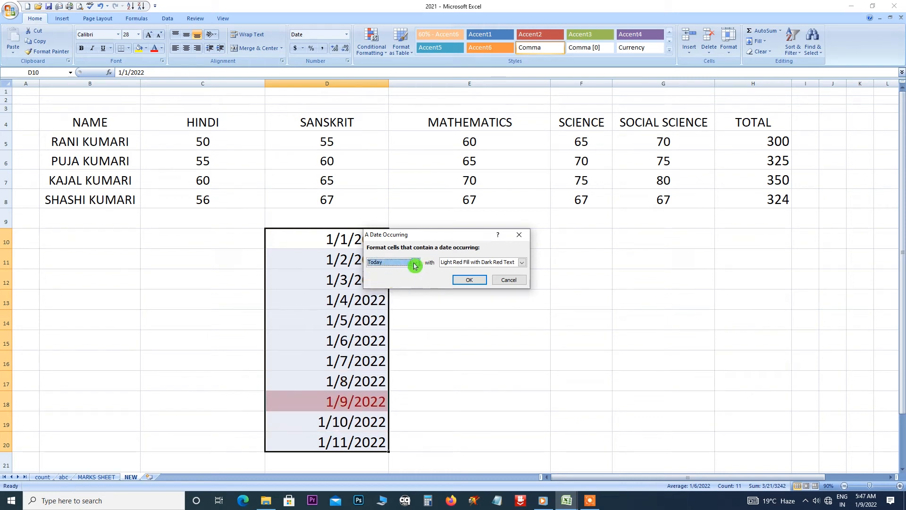
left_click(414, 264)
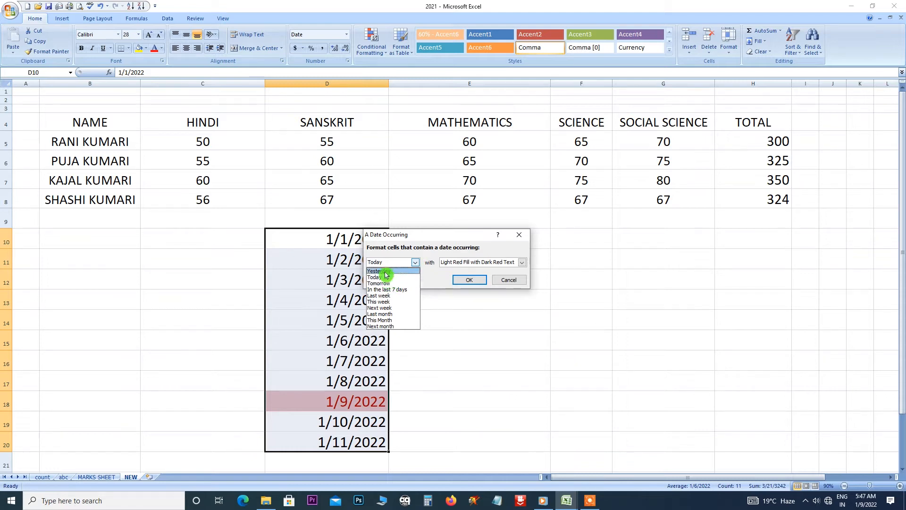
left_click(385, 272)
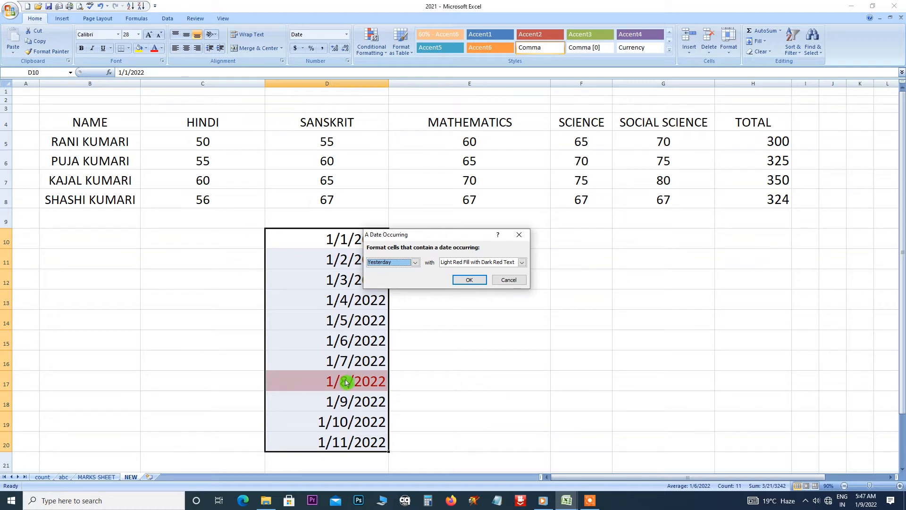
left_click(415, 262)
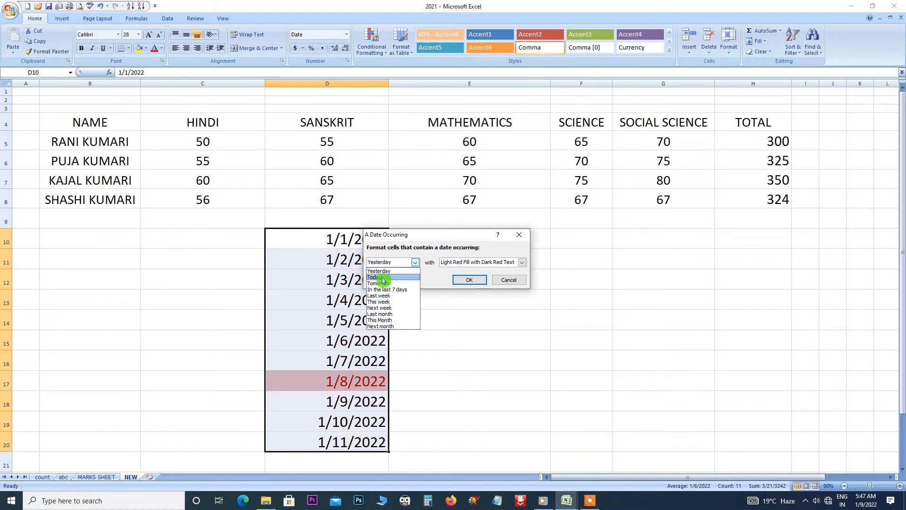
left_click(383, 278)
left_click(415, 262)
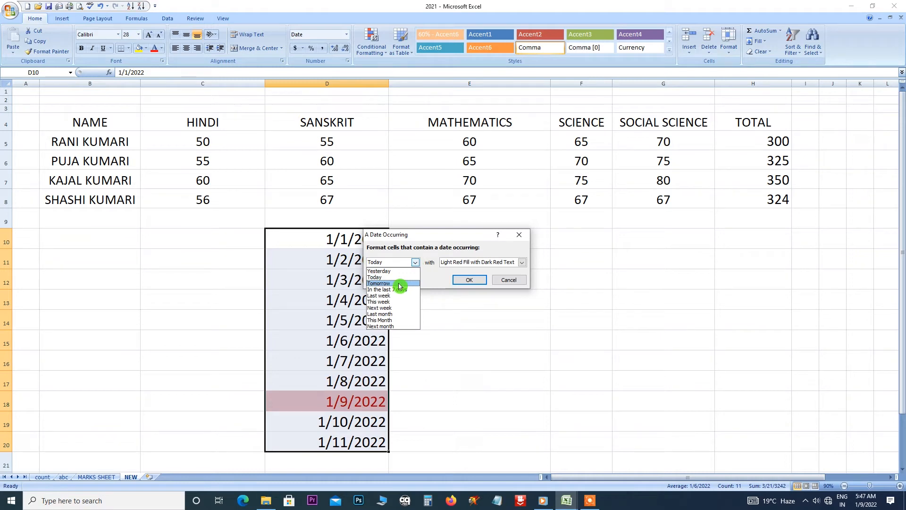
left_click(397, 283)
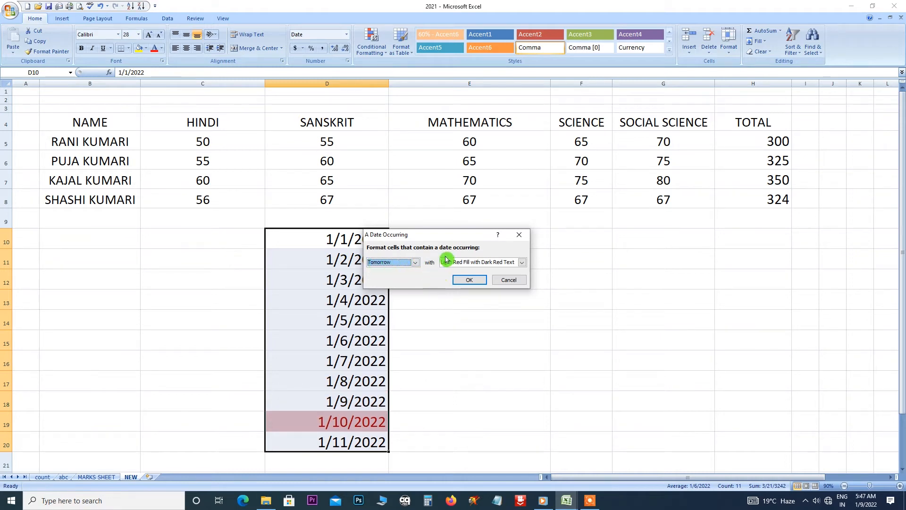
left_click(519, 235)
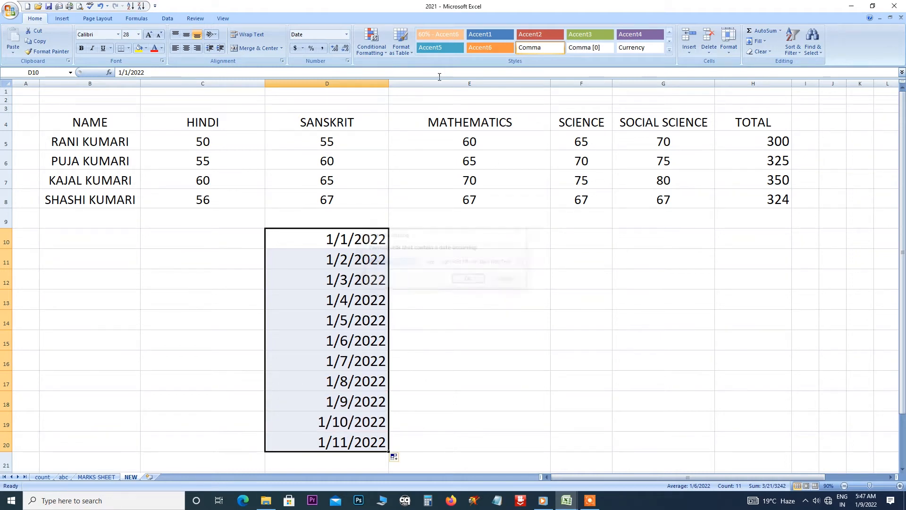
left_click(385, 52)
Dismiss the open formatting menu and select all the marks from C5 to H8.
mouse_move(401, 68)
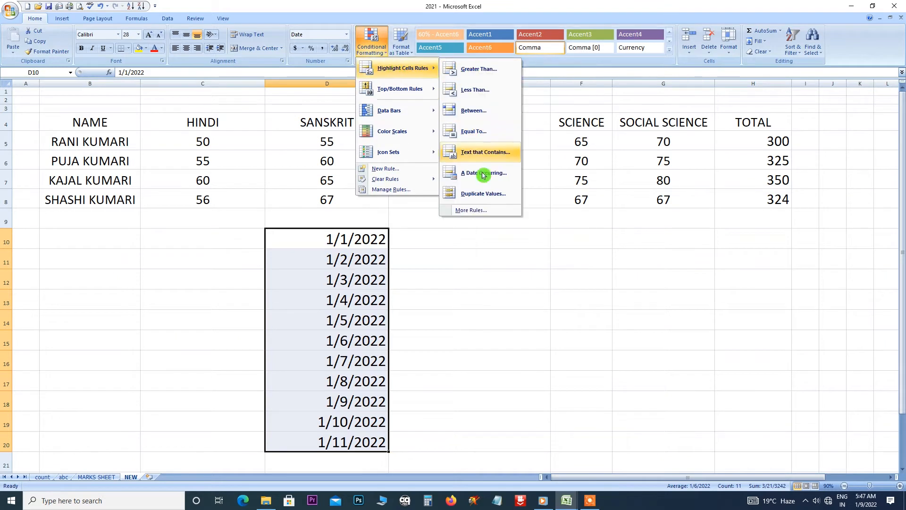
left_click(444, 257)
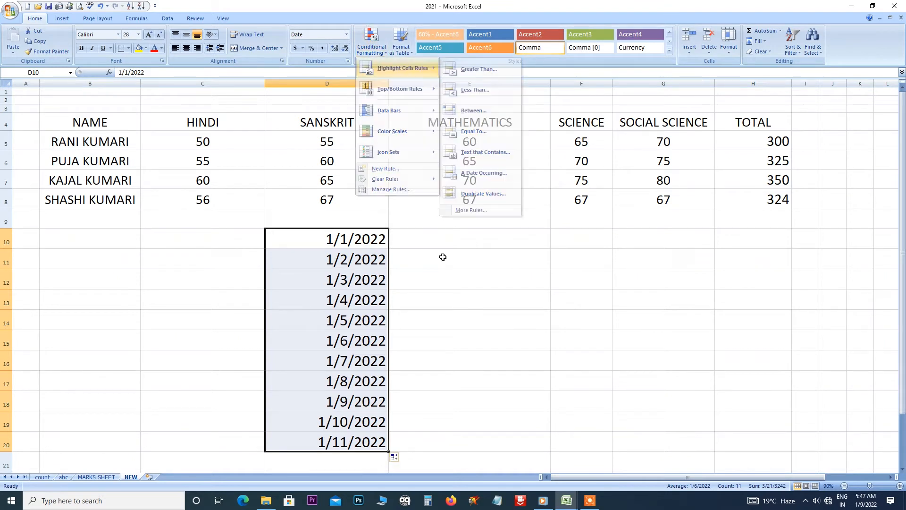
left_click(427, 244)
left_click_drag(179, 136, 744, 204)
Preview a Duplicate Values rule reddening repeated marks, then close it unapplied.
left_click(386, 56)
mouse_move(391, 68)
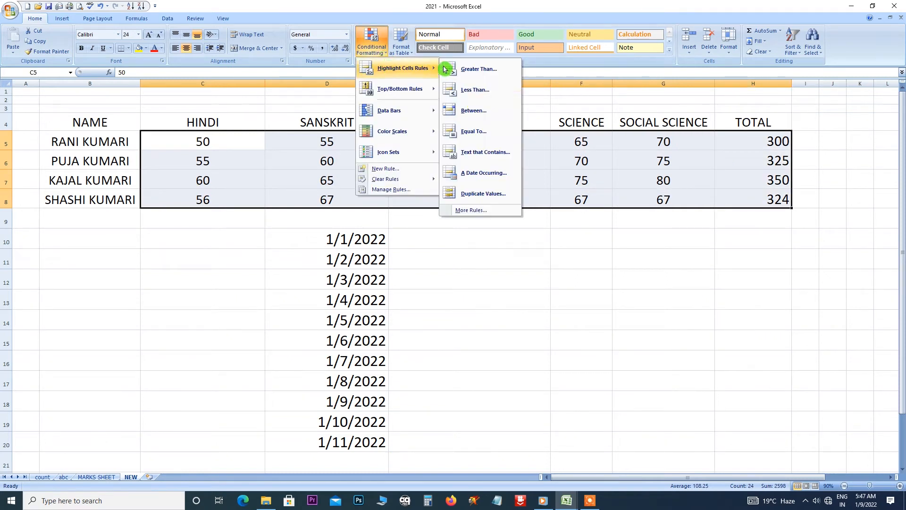
left_click(470, 193)
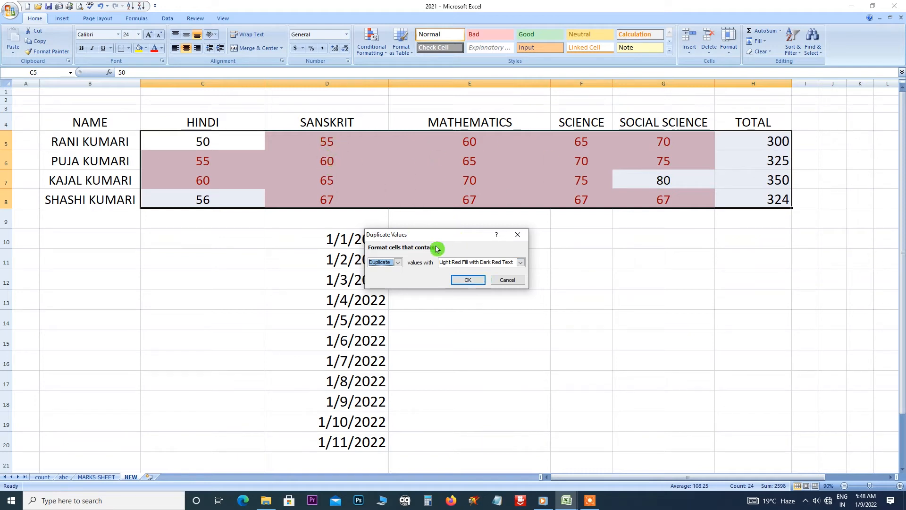
left_click(518, 234)
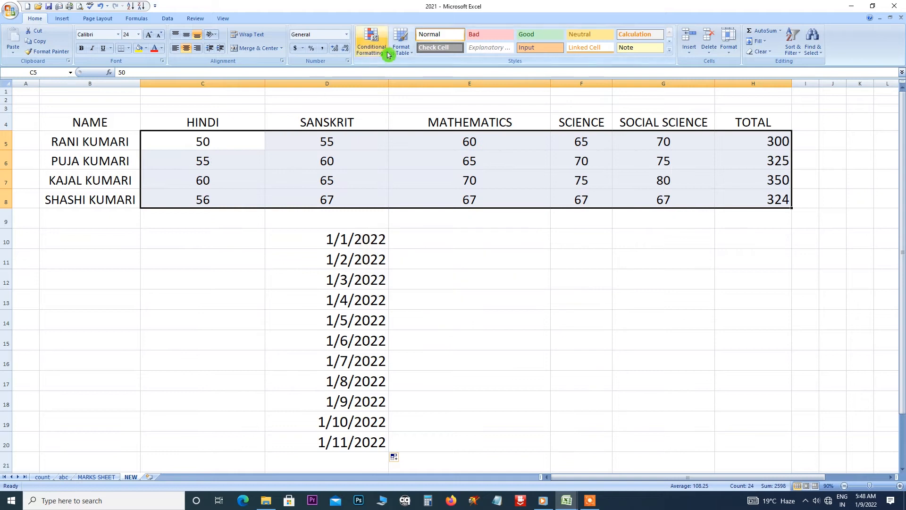
Start a new custom formatting rule with 'greater than' comparison, then close it unsaved.
left_click(373, 47)
mouse_move(401, 68)
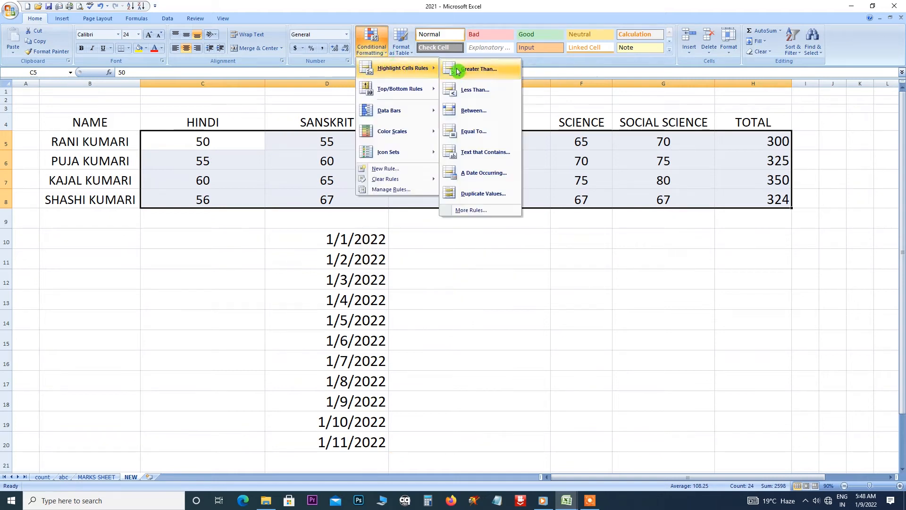
left_click(472, 210)
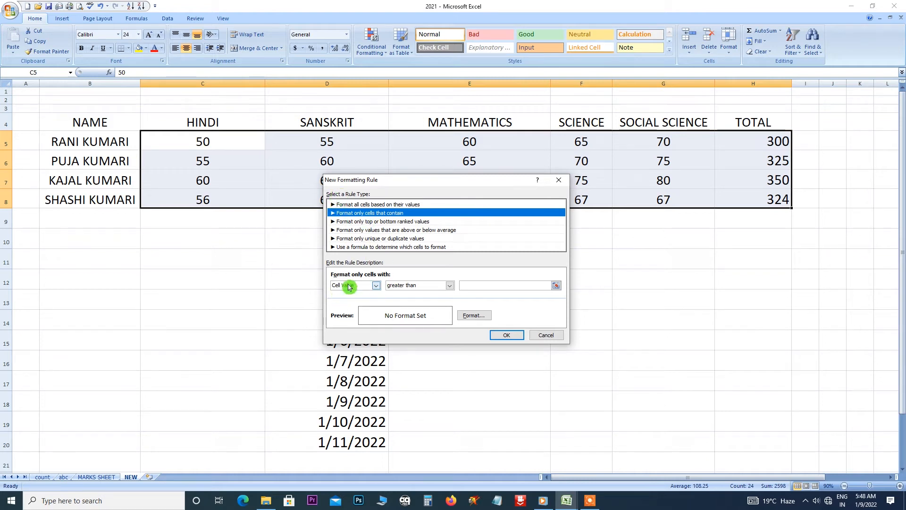
left_click(449, 285)
left_click(448, 287)
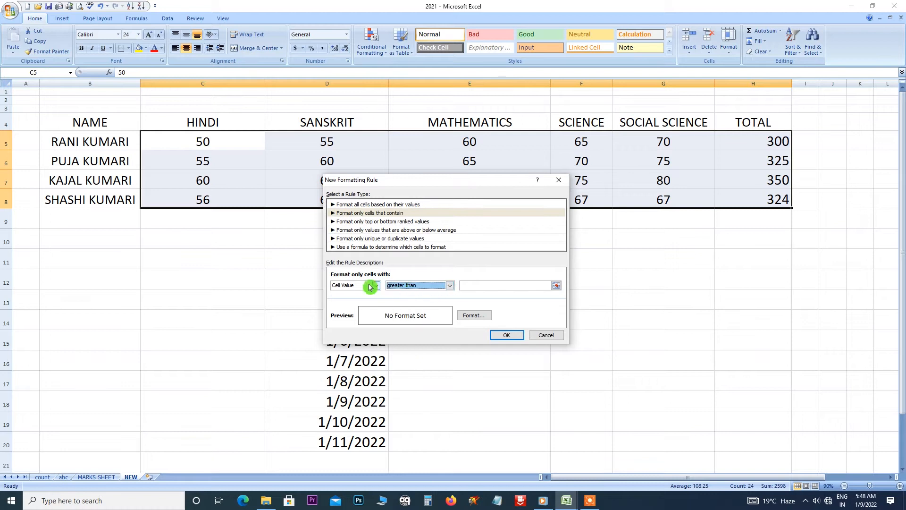
left_click(558, 180)
Show the Top/Bottom Rules choices under Conditional Formatting.
left_click(387, 53)
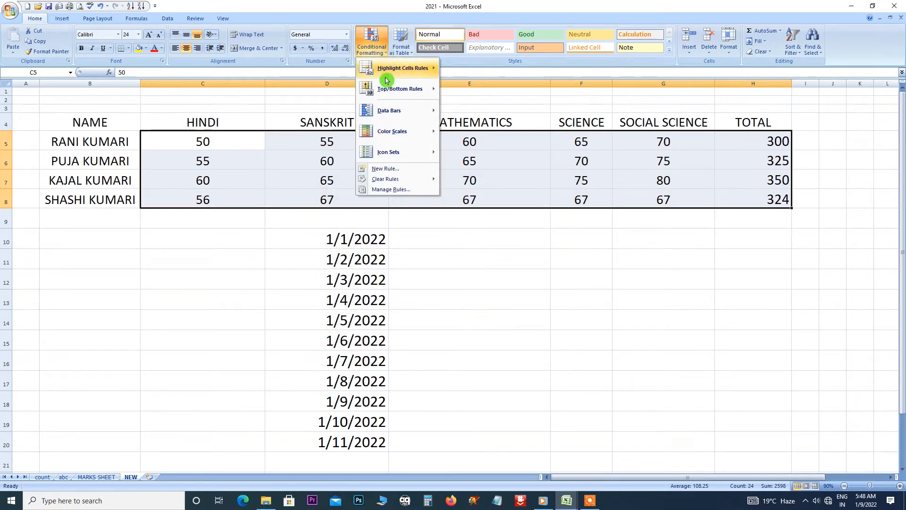
mouse_move(390, 68)
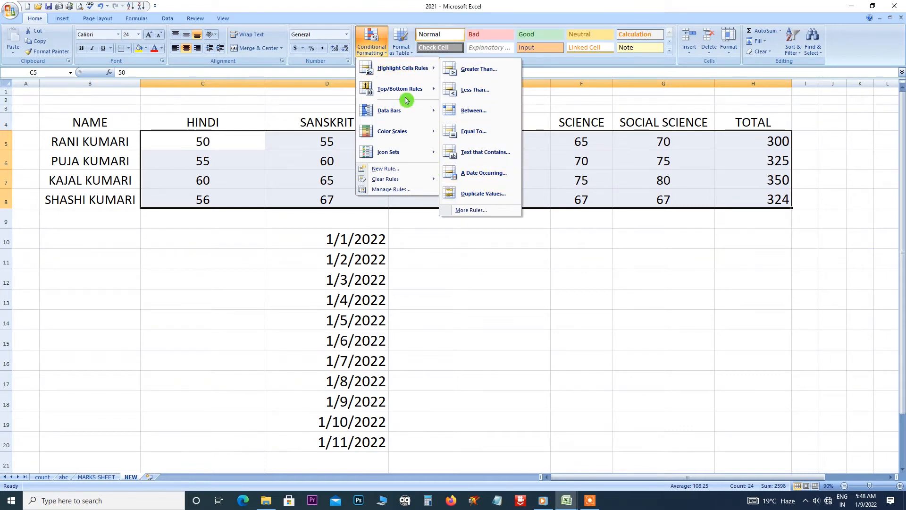
mouse_move(404, 93)
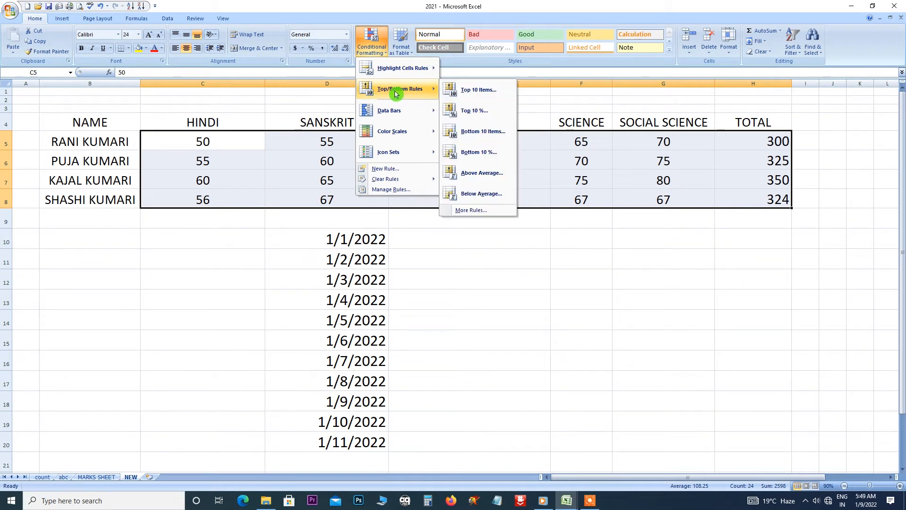
left_click(468, 92)
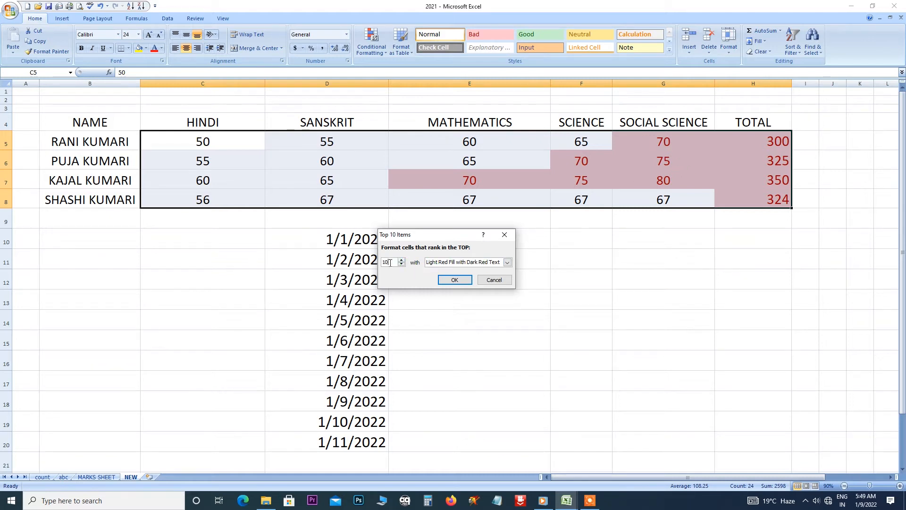
left_click_drag(390, 263, 372, 265)
type("5")
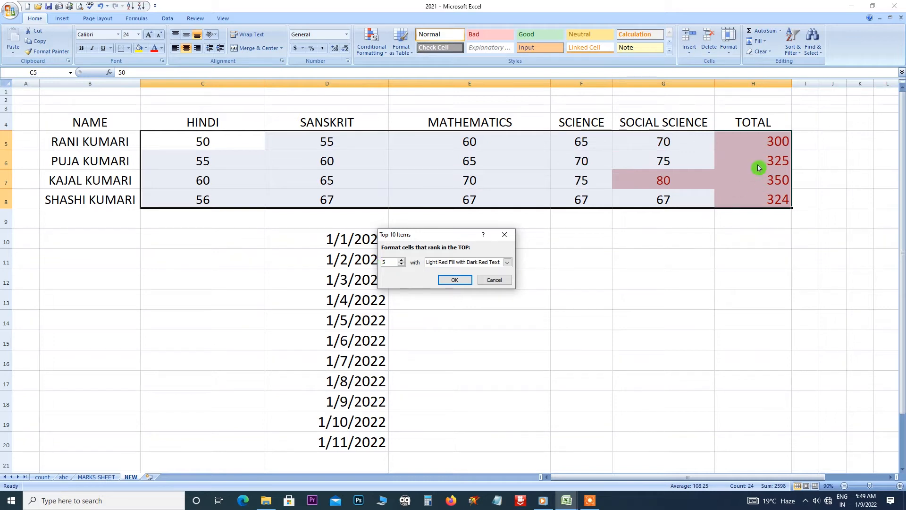
left_click_drag(395, 262, 379, 265)
type("1")
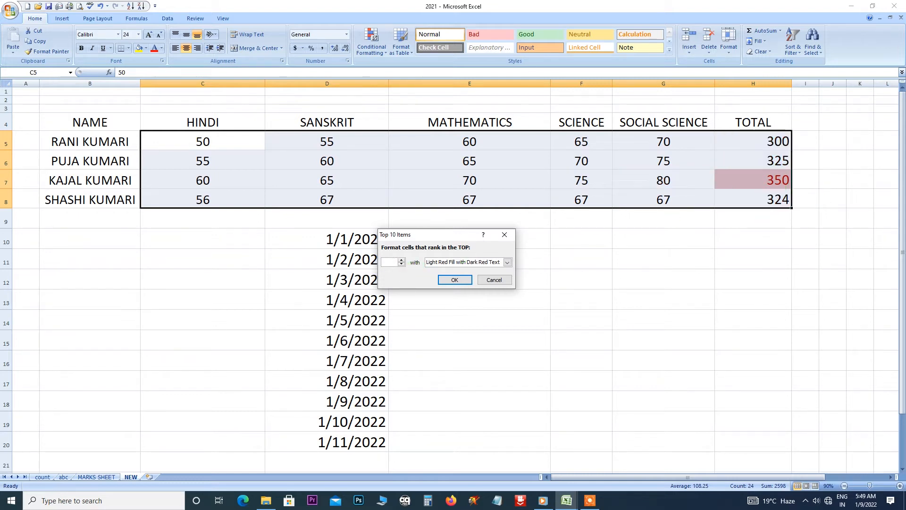
key("BackSpace")
type("2")
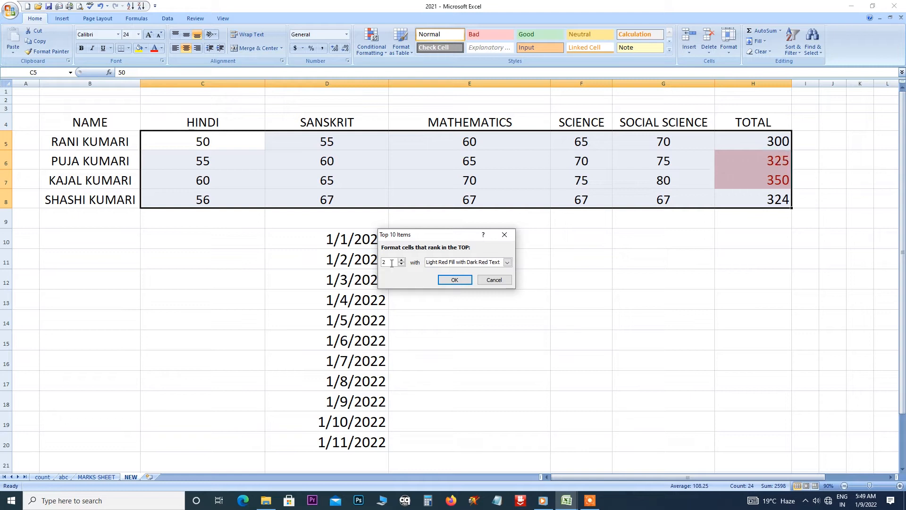
left_click(373, 265)
type("6")
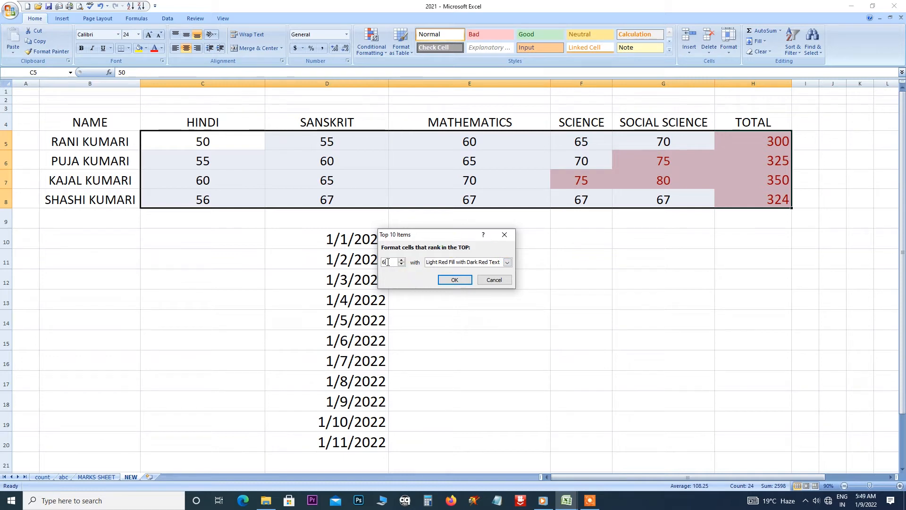
left_click(504, 235)
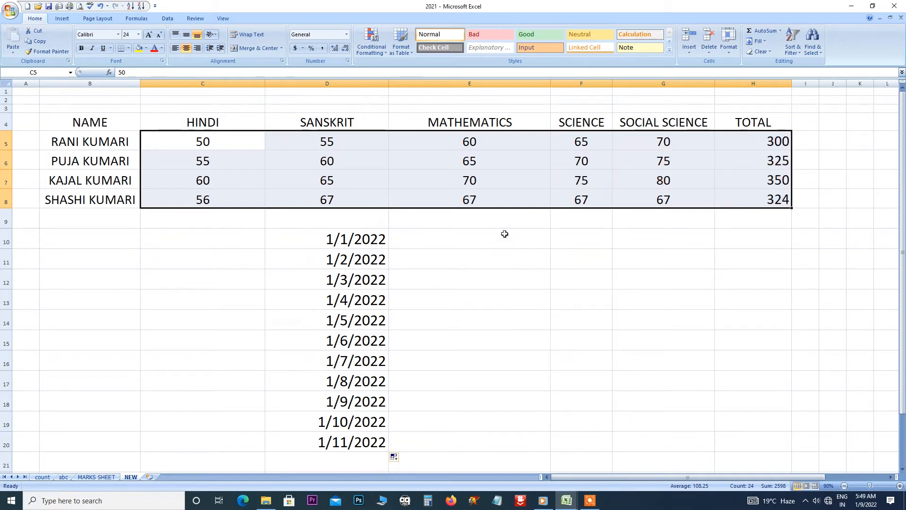
Preview a Top 10% rule reddening totals 325 and 350, then close it unapplied.
left_click(384, 52)
mouse_move(398, 89)
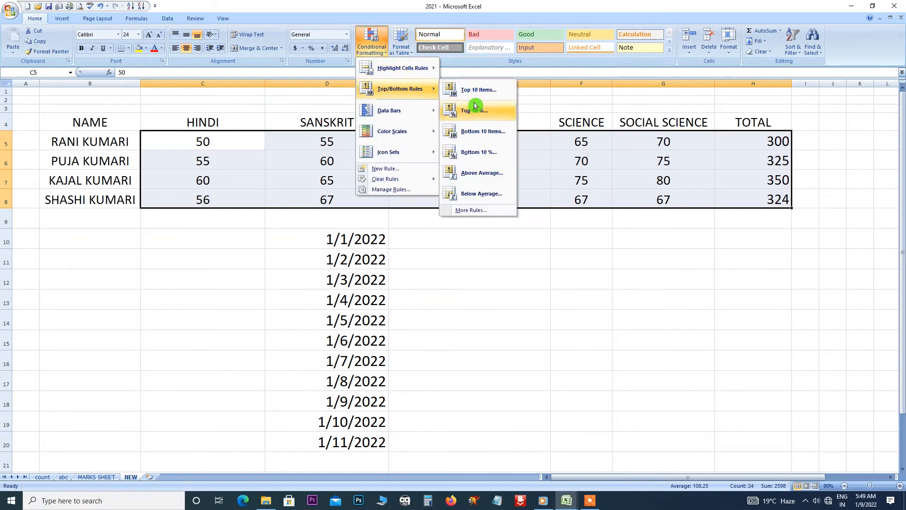
left_click(489, 113)
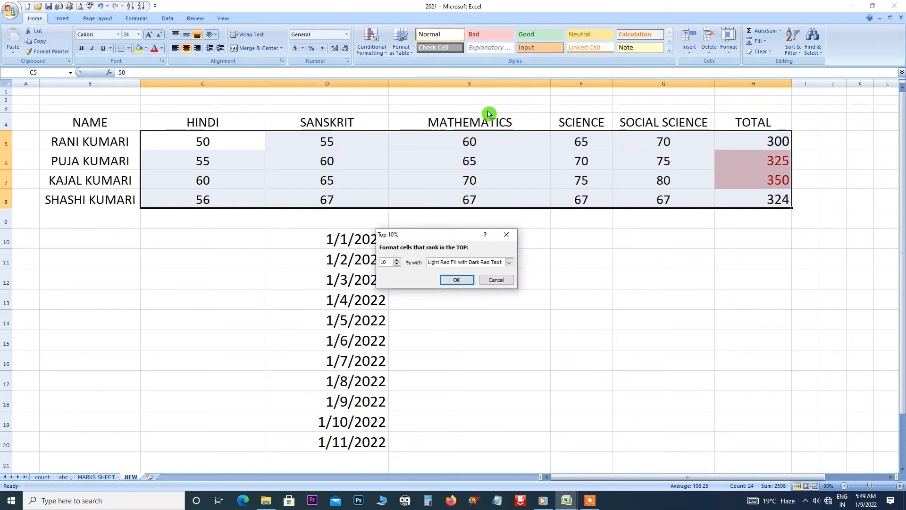
left_click(506, 235)
Preview the Bottom 10 Items rule reddening the ten lowest marks.
left_click(385, 54)
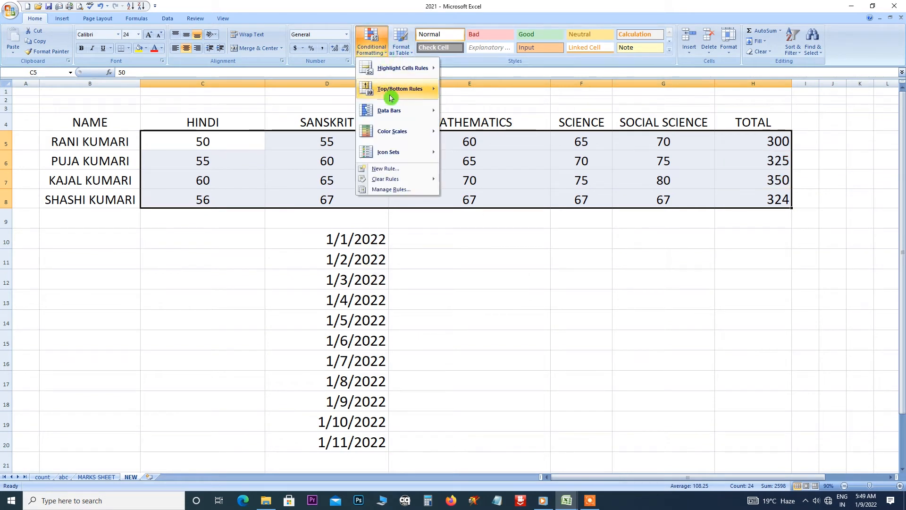
mouse_move(404, 89)
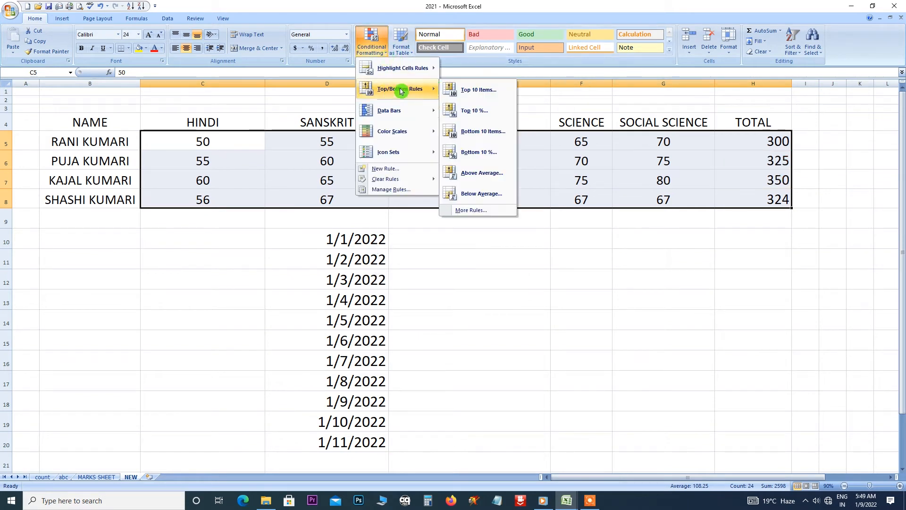
left_click(487, 133)
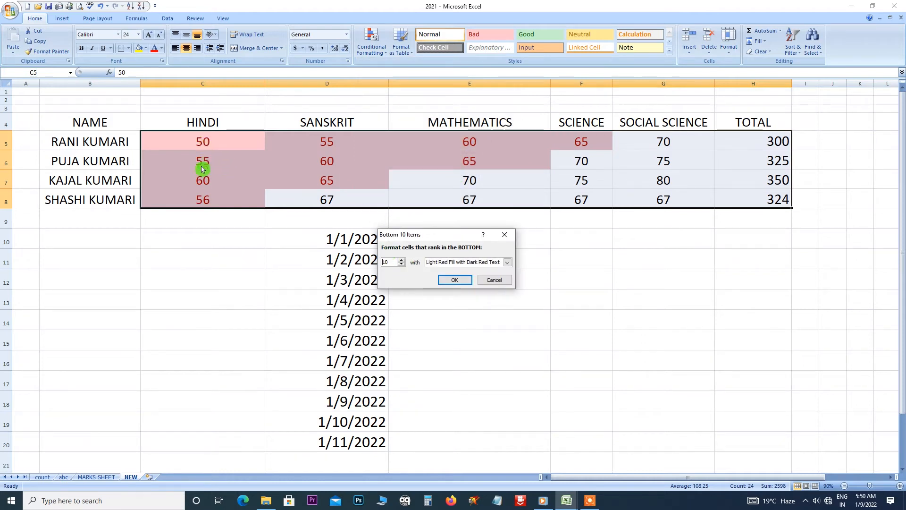
Dismiss Bottom 10 Items; preview Above Average, trying yellow then light red, and close unapplied.
left_click(504, 234)
left_click(372, 43)
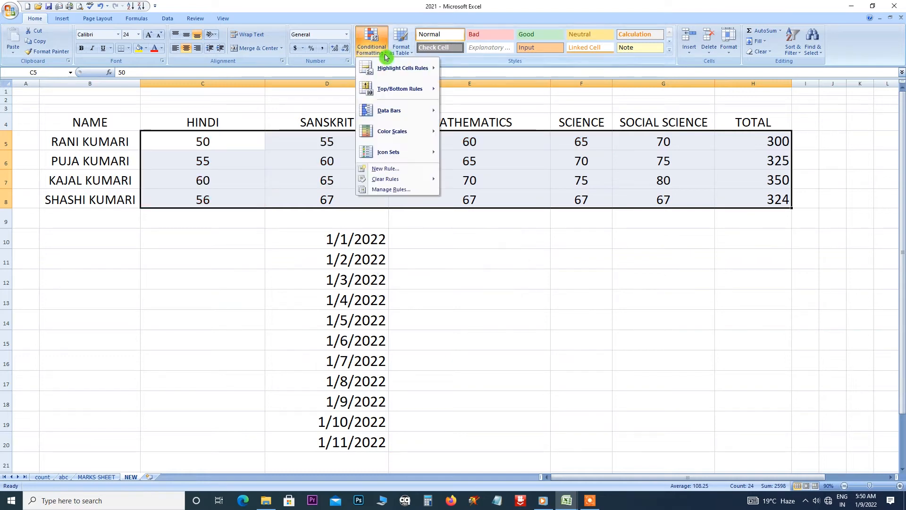
mouse_move(390, 88)
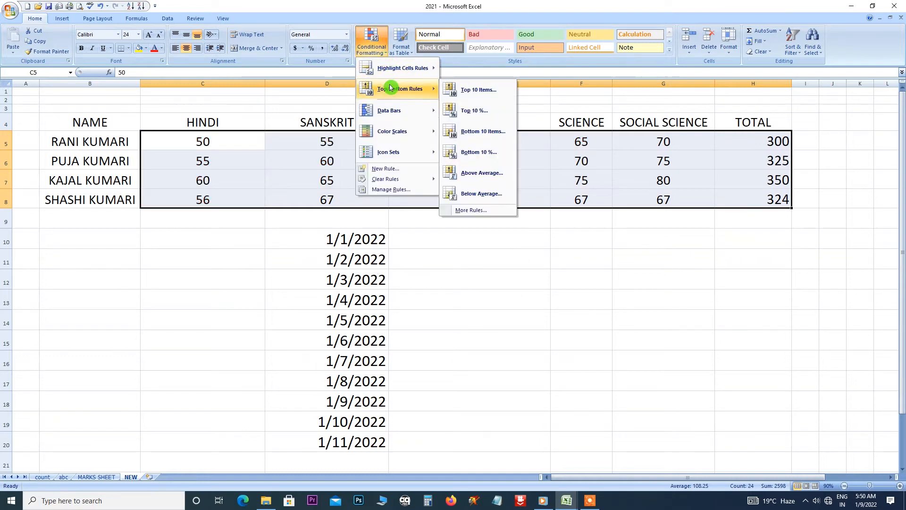
left_click(481, 178)
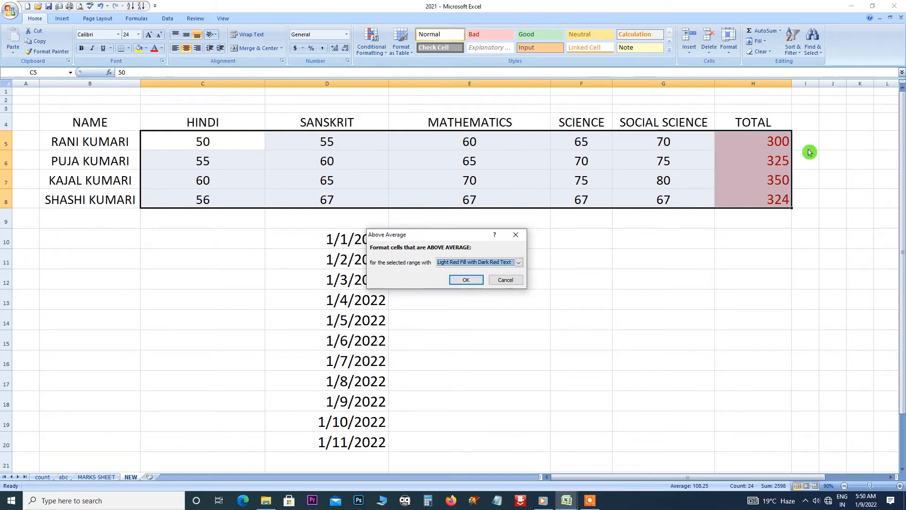
left_click(518, 262)
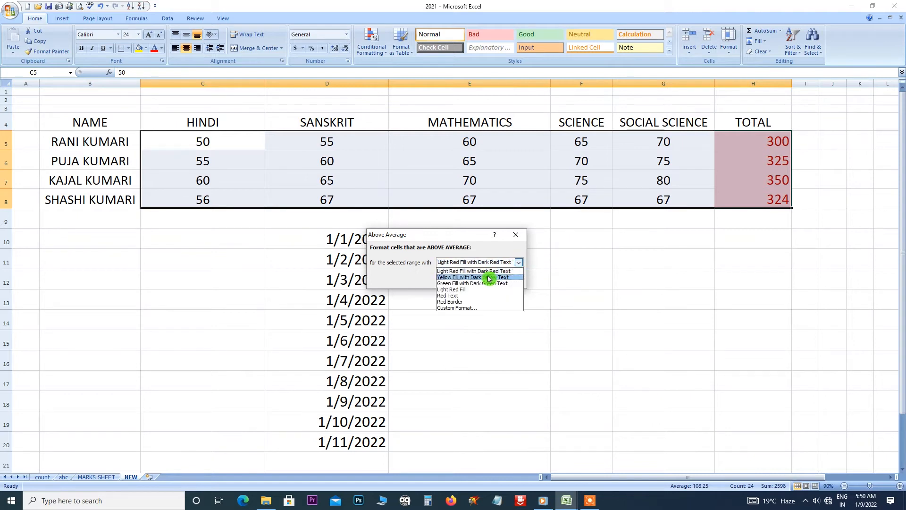
left_click(509, 271)
left_click(518, 262)
left_click(501, 268)
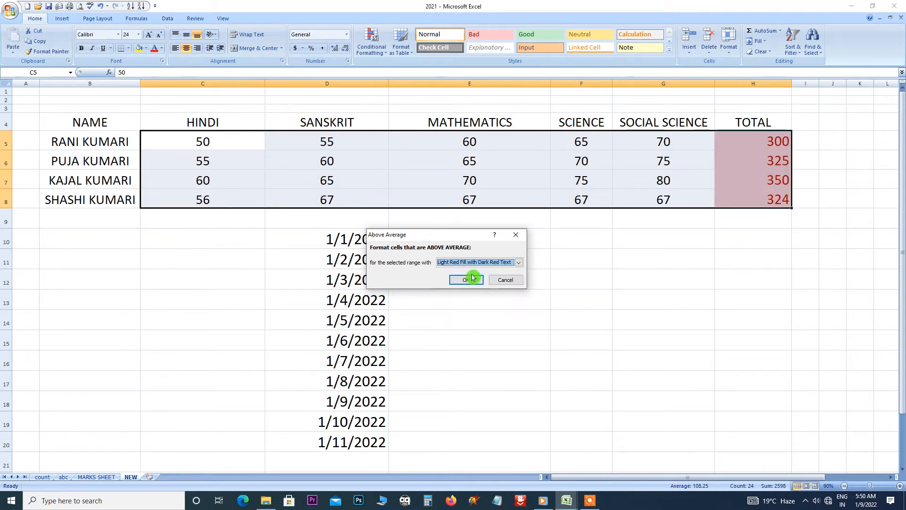
left_click(516, 234)
Preview a Below Average rule reddening every subject mark, close it, and reopen Conditional Formatting.
left_click(372, 42)
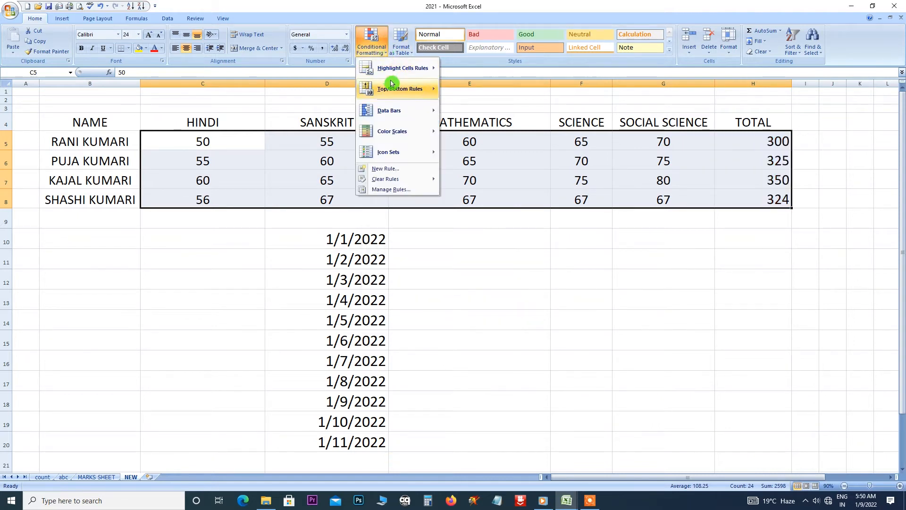
mouse_move(393, 91)
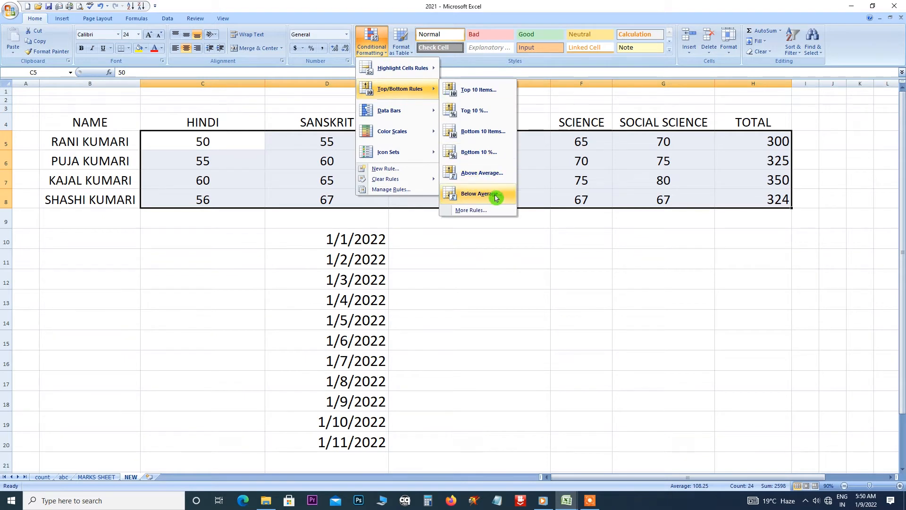
left_click(481, 199)
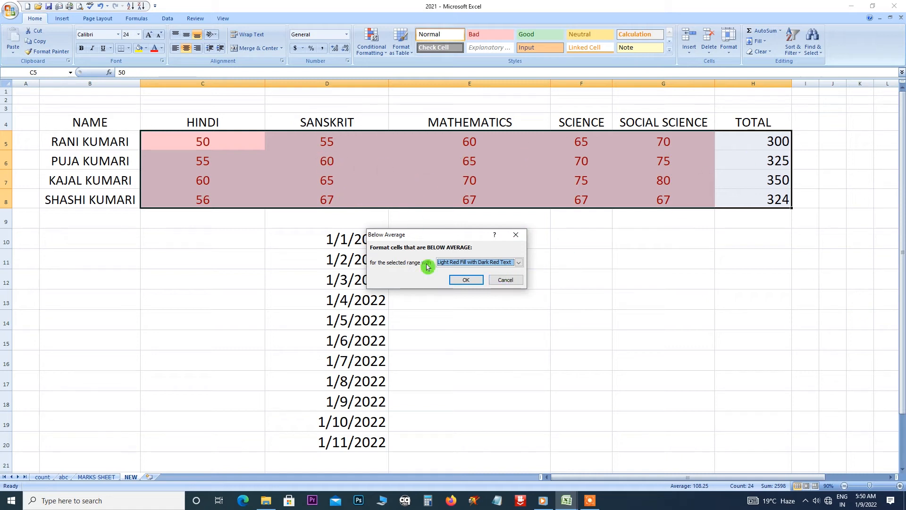
left_click(516, 235)
left_click(386, 52)
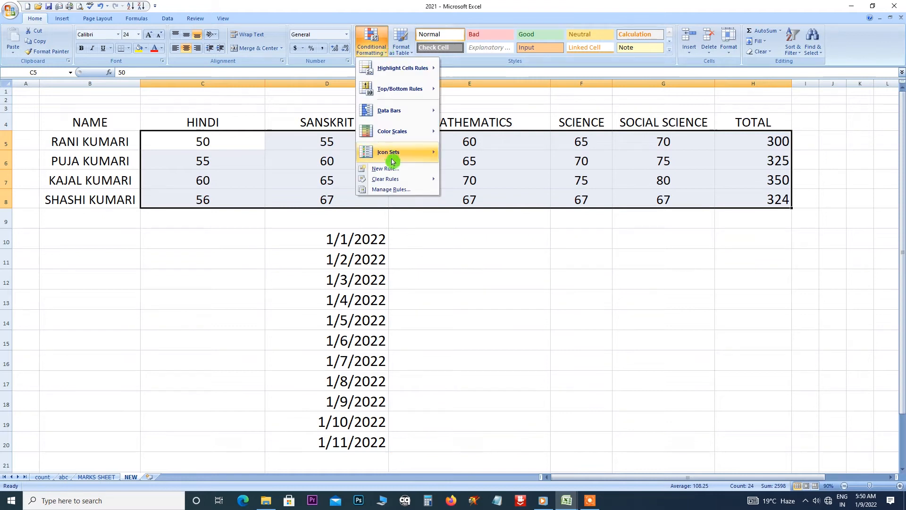
mouse_move(399, 94)
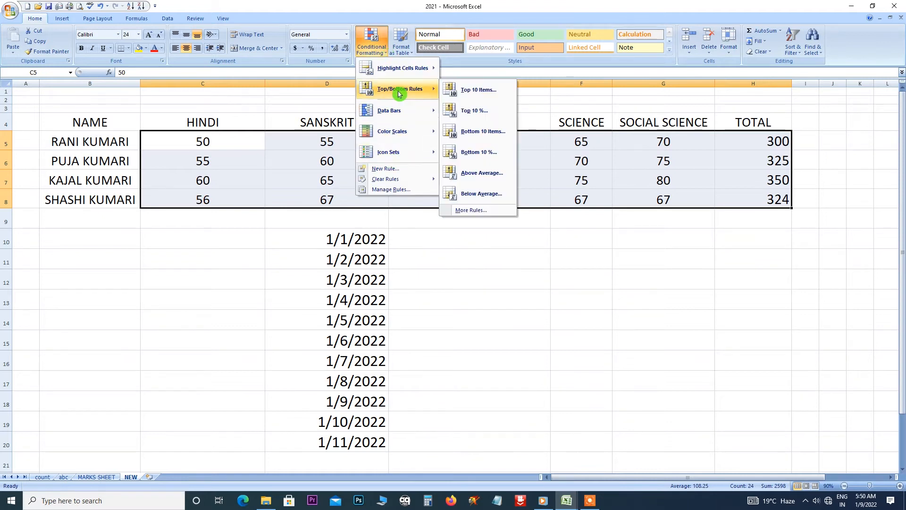
left_click(479, 94)
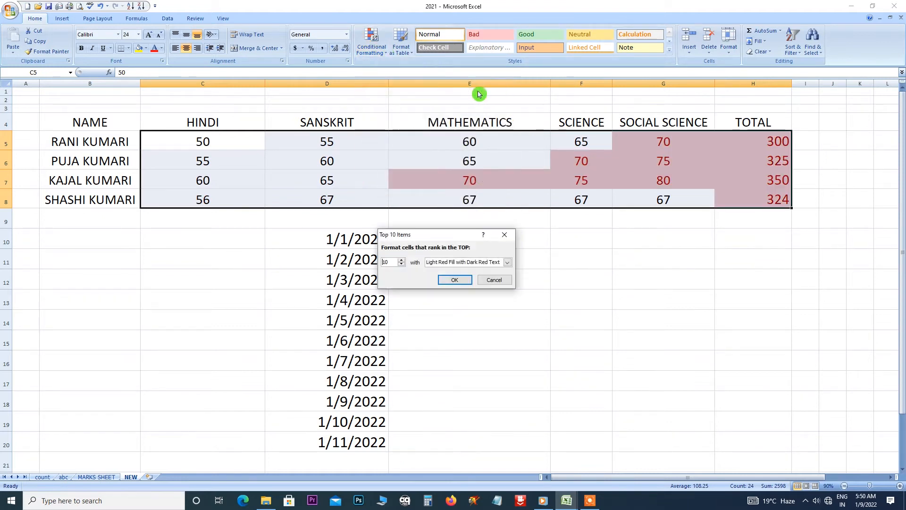
left_click(396, 261)
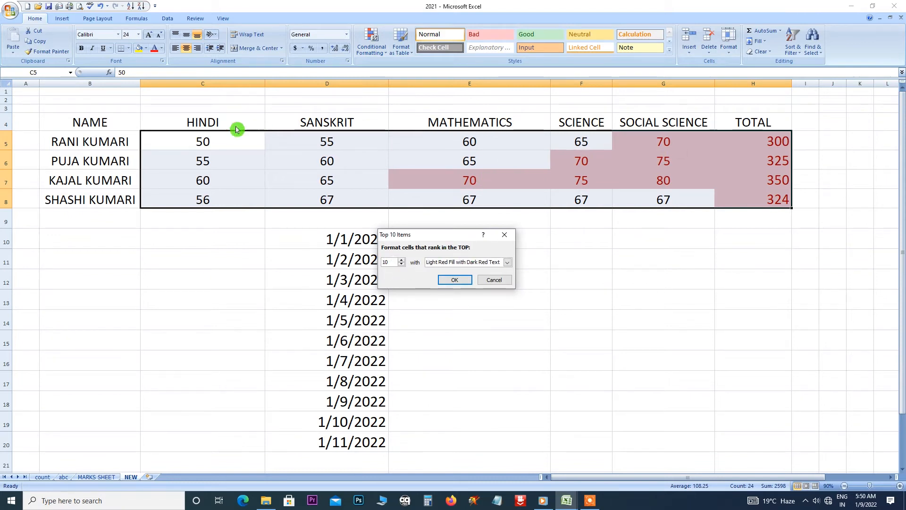
left_click(505, 234)
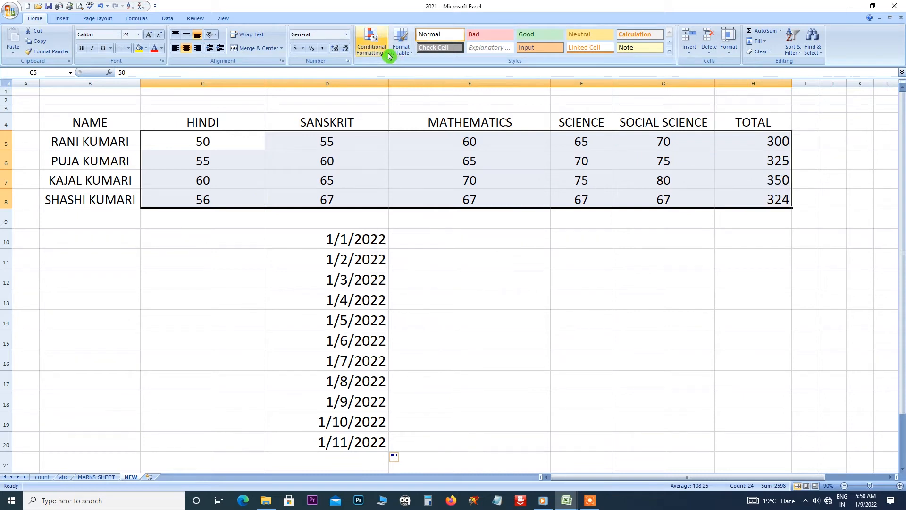
left_click(375, 45)
mouse_move(415, 91)
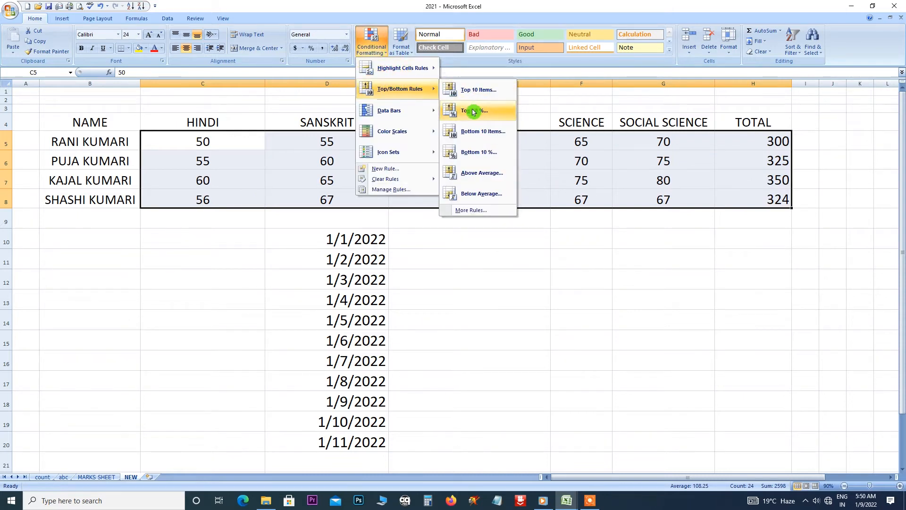
left_click(473, 111)
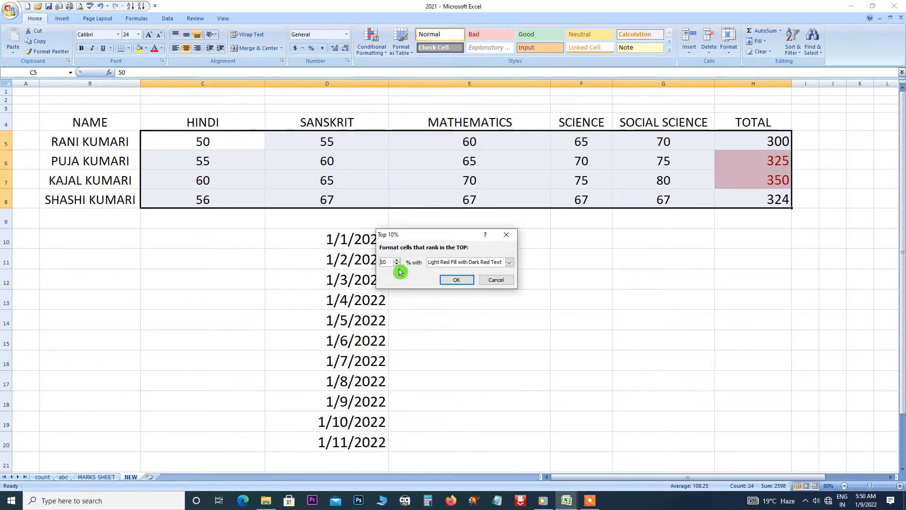
left_click(507, 235)
left_click(384, 52)
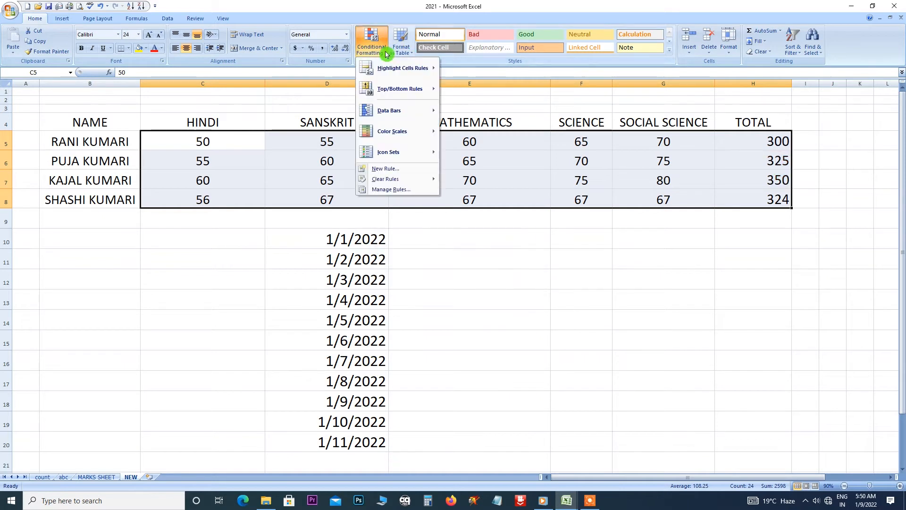
Apply red gradient data bars to the marks and totals in C5:H8.
mouse_move(400, 112)
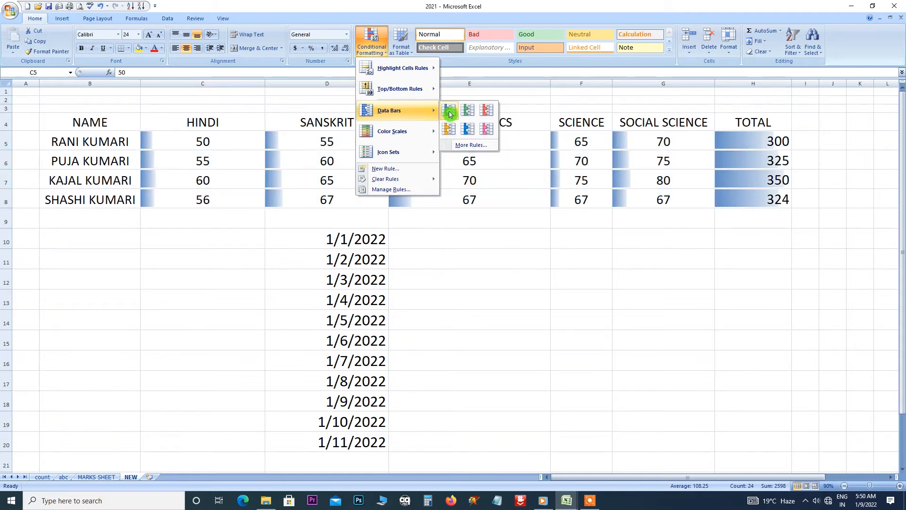
left_click(484, 114)
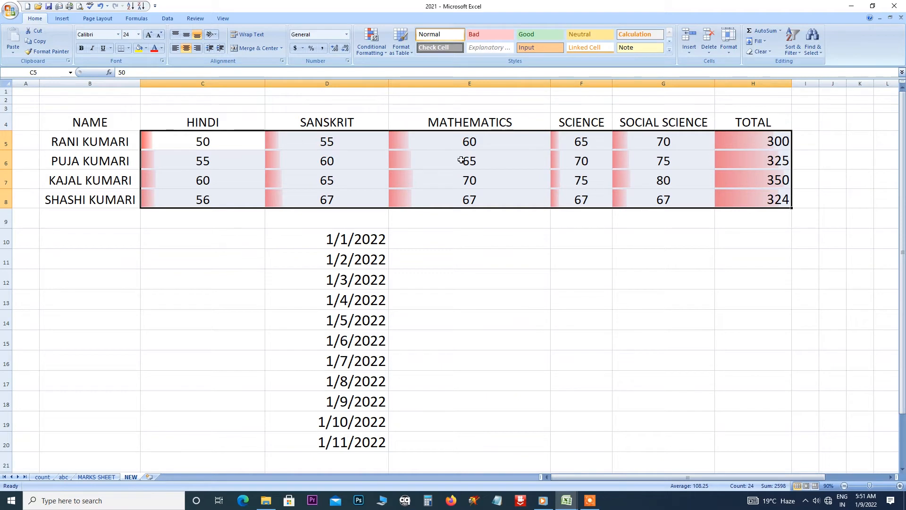
Change the Mathematics mark in E5 to 90.
left_click(418, 141)
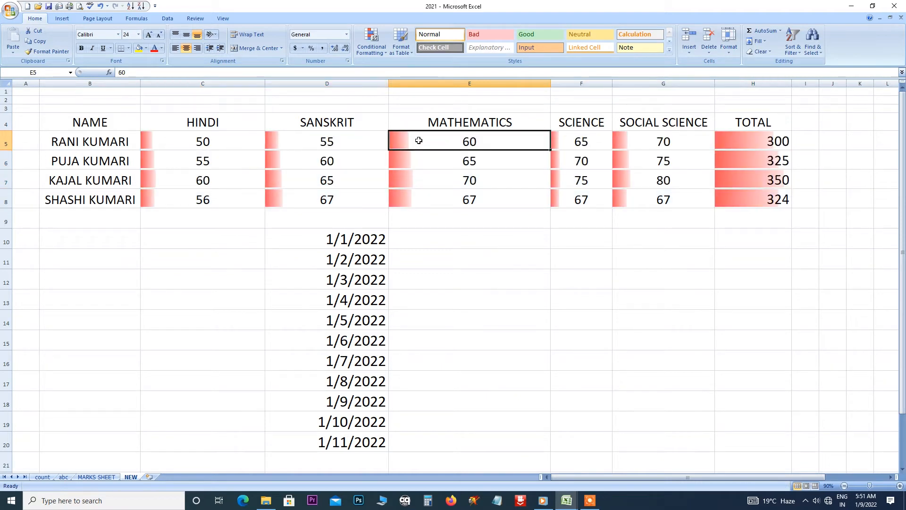
type("9")
left_click(470, 218)
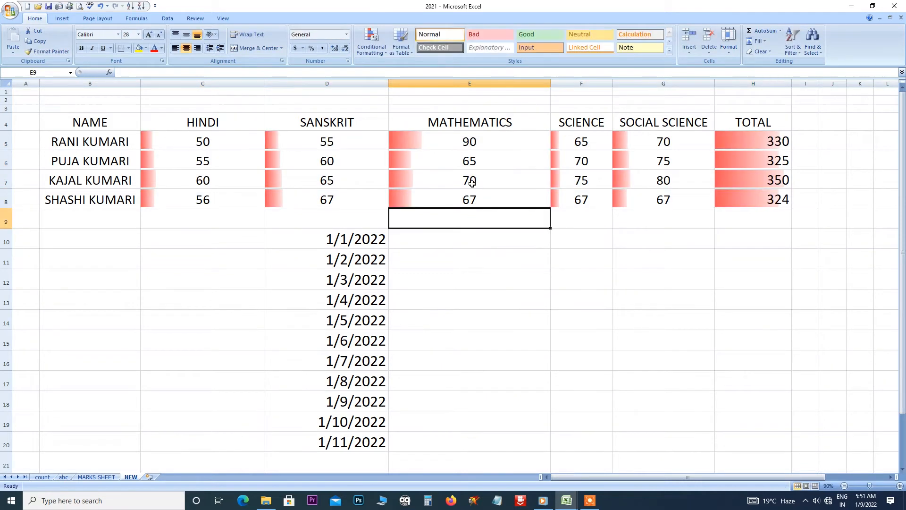
left_click(418, 141)
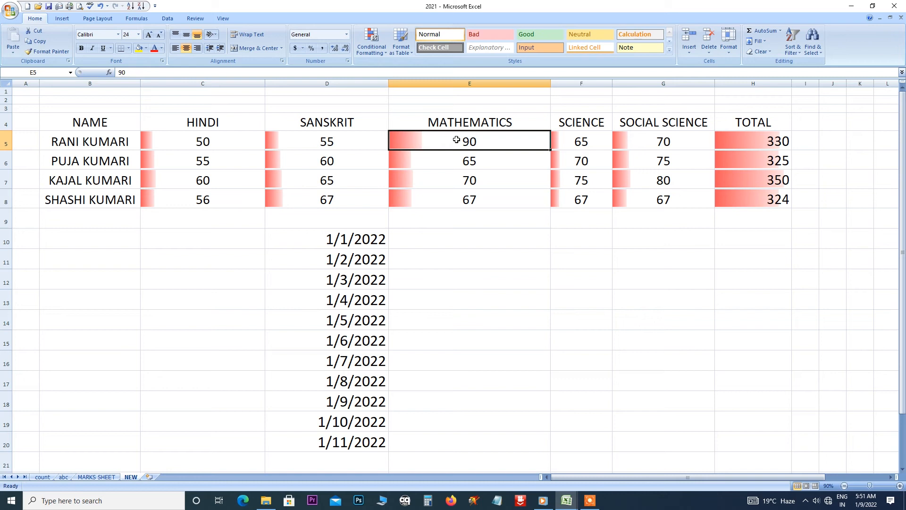
Change the Mathematics mark in E6 to 400, lifting that total to 660, and select C5:H8.
left_click(445, 159)
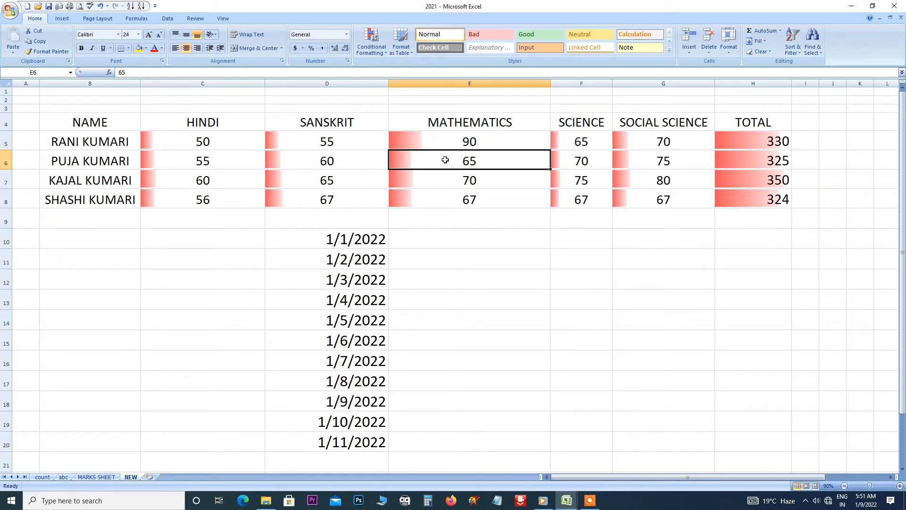
type("400")
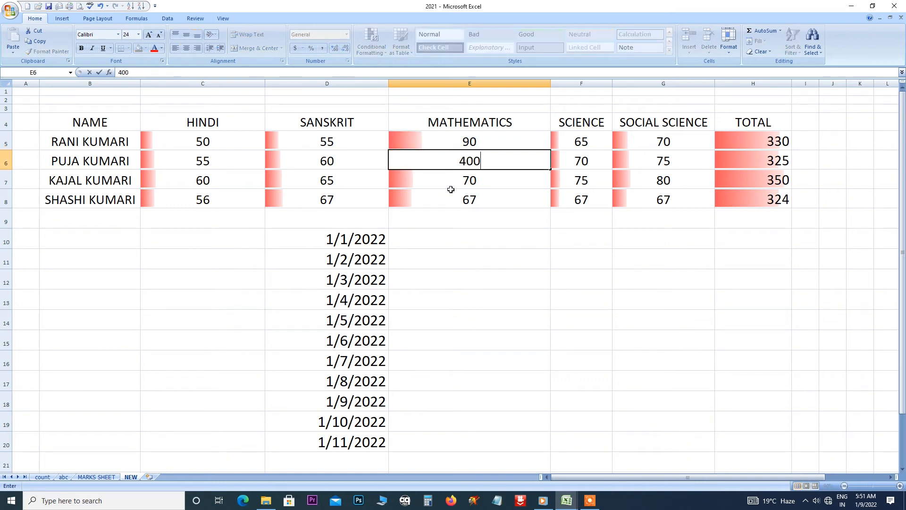
left_click(455, 218)
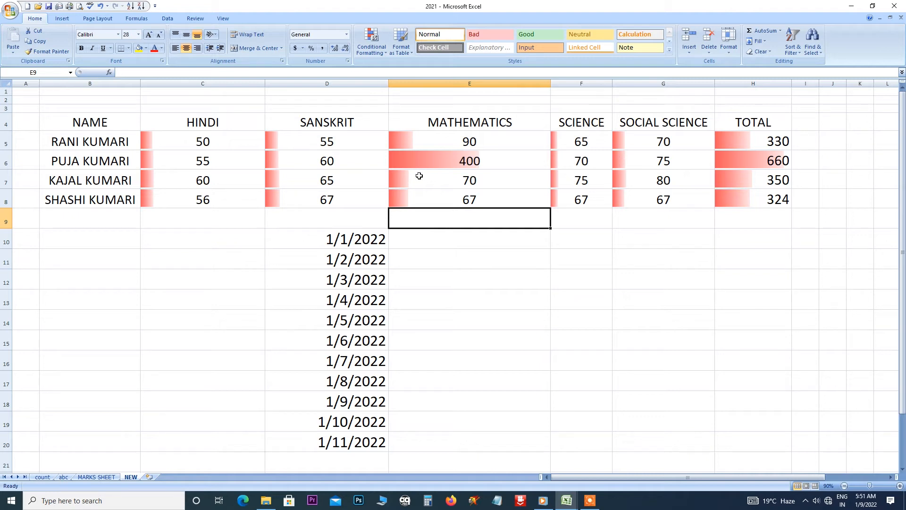
key("Down")
key("Down")
key("Down")
left_click_drag(167, 142, 728, 197)
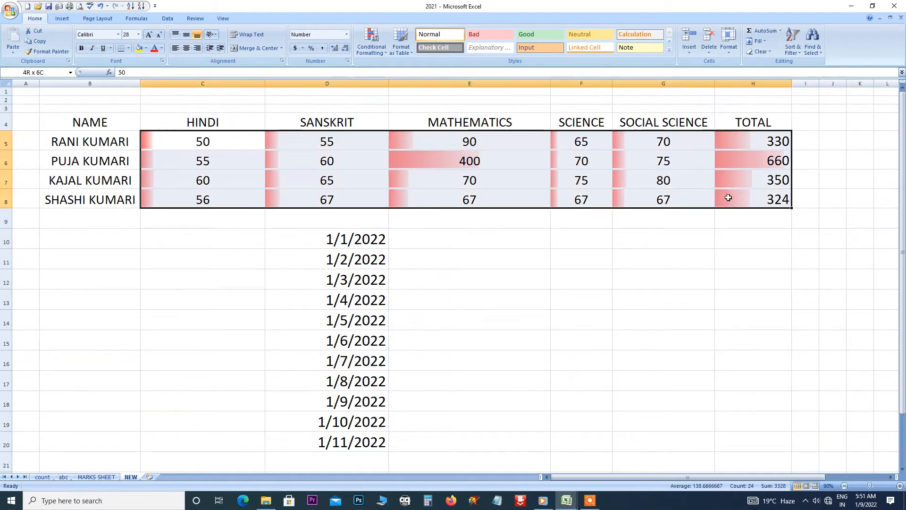
Switch the C5:H8 data bars to Light Blue and add a colour scale over the marks.
left_click(385, 53)
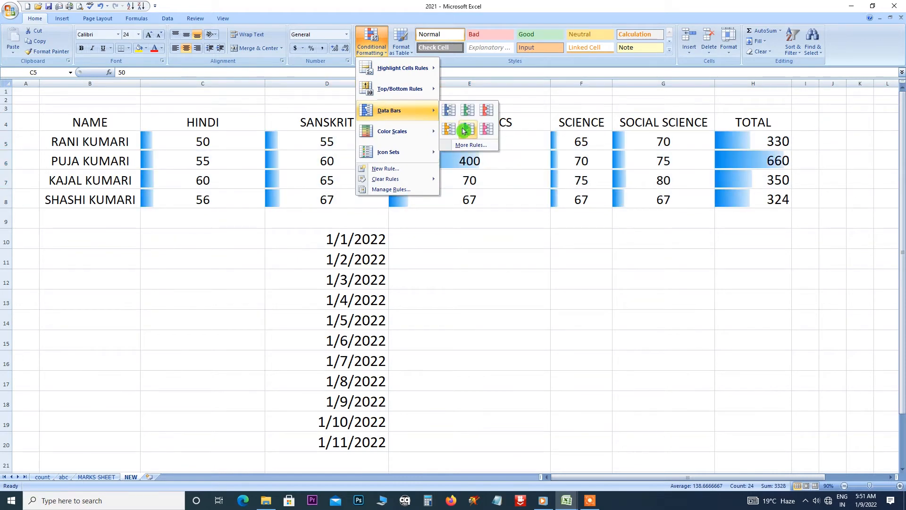
left_click(463, 131)
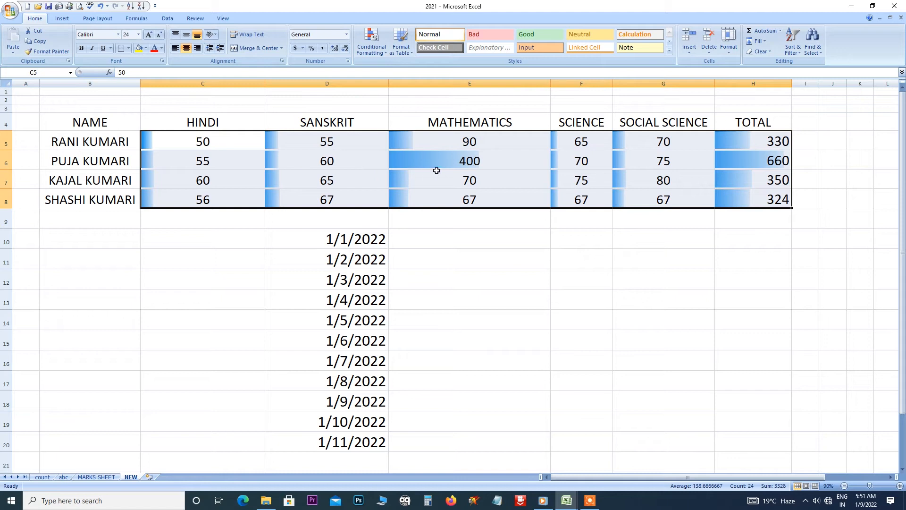
left_click(384, 53)
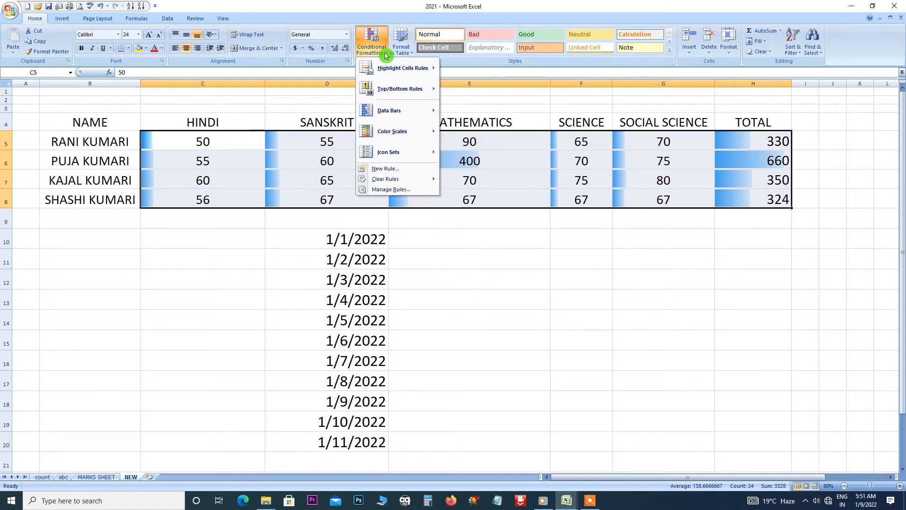
mouse_move(391, 113)
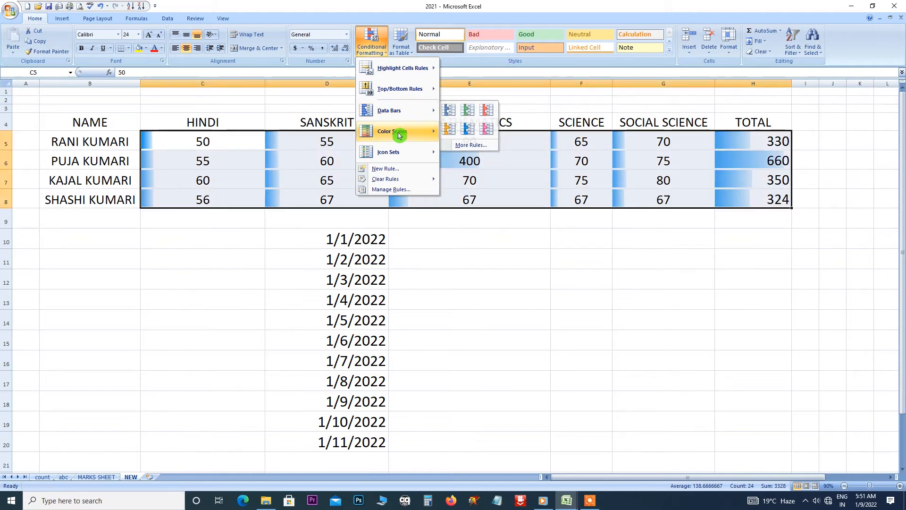
mouse_move(399, 135)
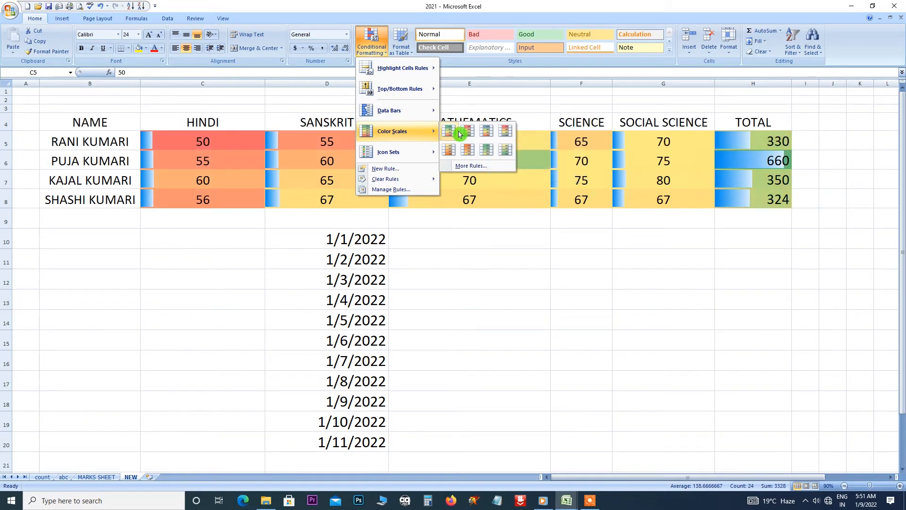
left_click(459, 133)
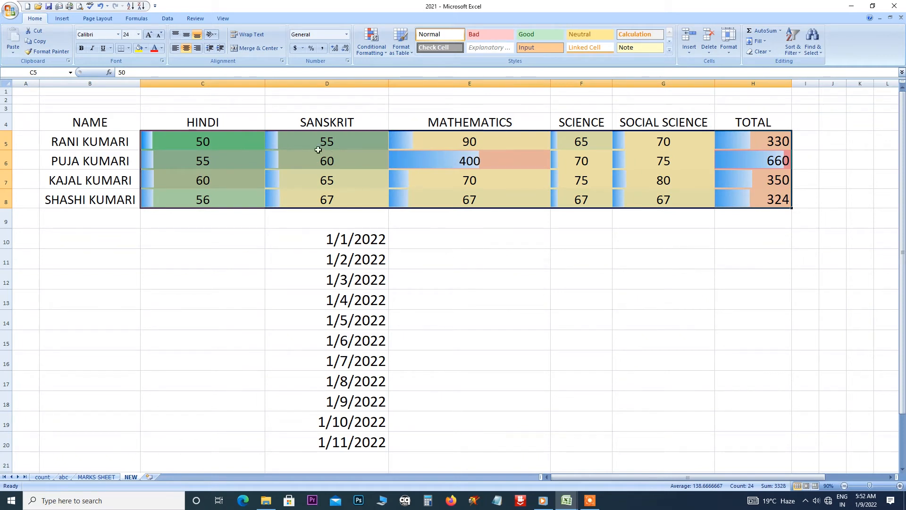
left_click(380, 51)
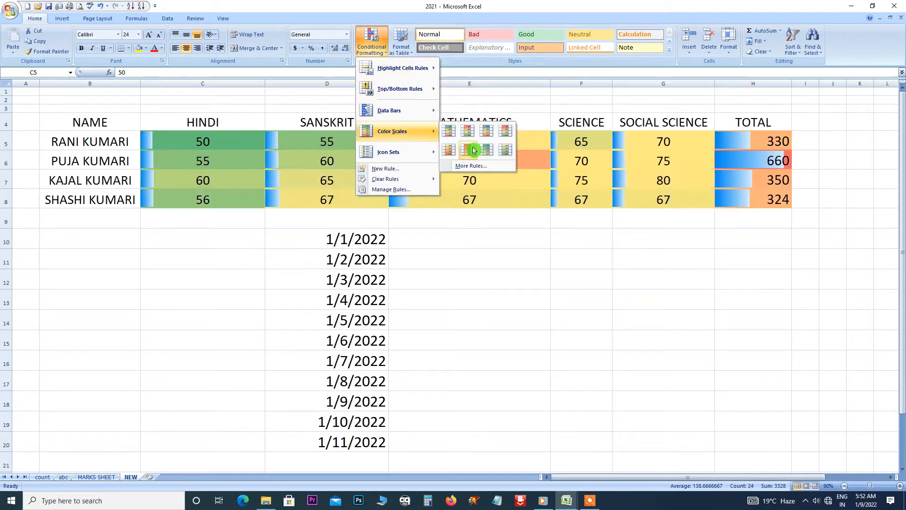
Apply a green-to-red colour scale, then the 3 Arrows (Colored) icon set to C5:H8.
left_click(486, 151)
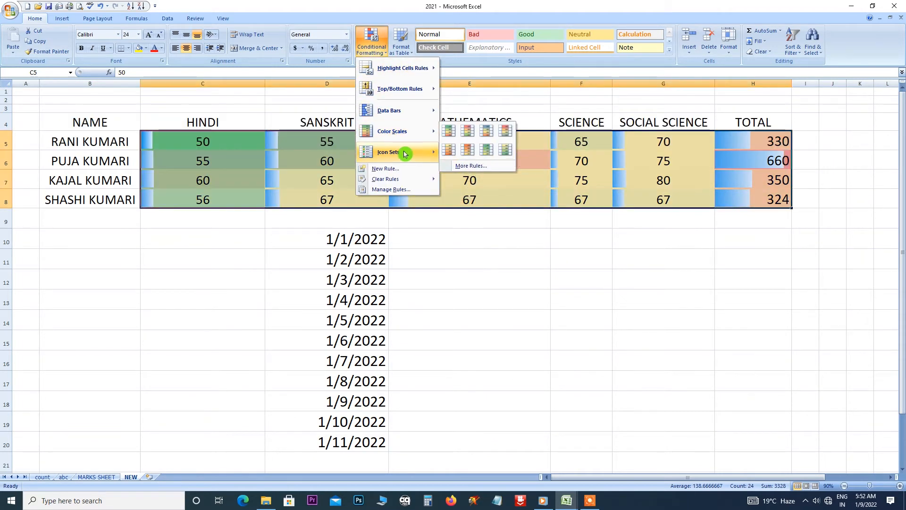
mouse_move(405, 153)
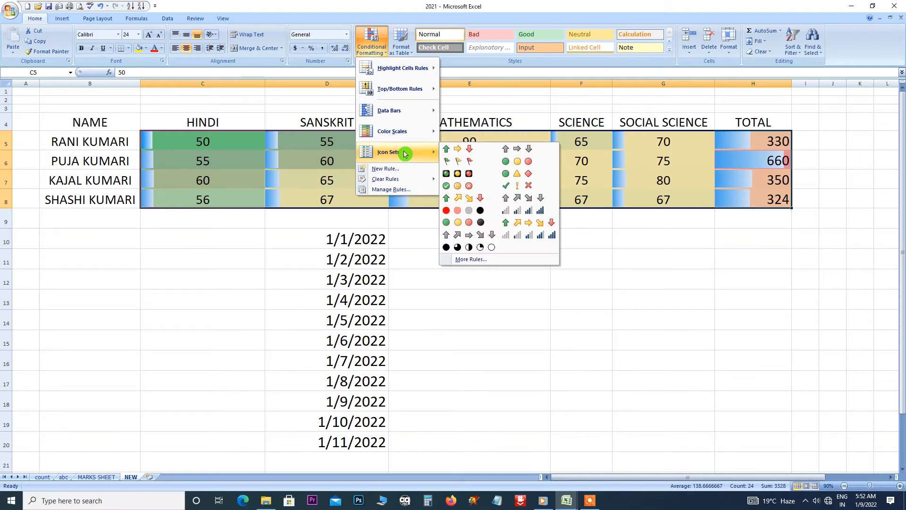
left_click(447, 152)
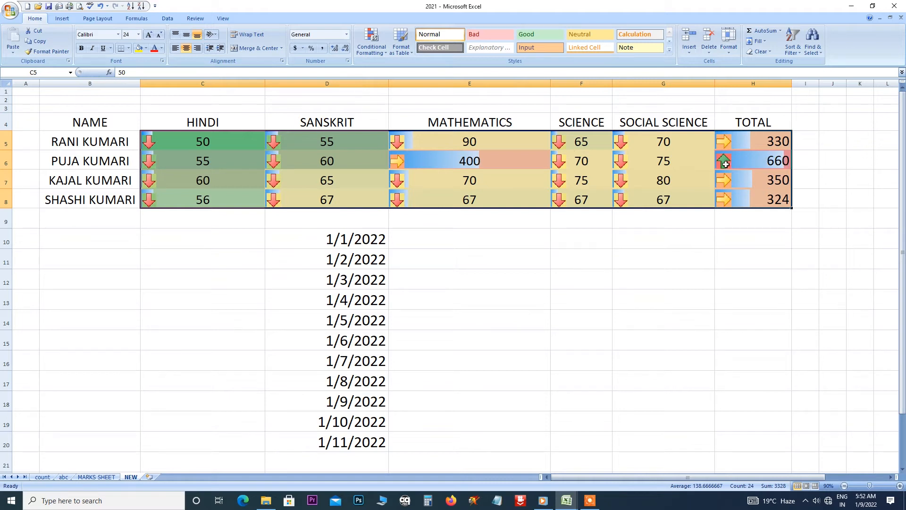
Use Clear Rules from Selected Cells to remove every conditional format from C5:H8.
left_click(378, 52)
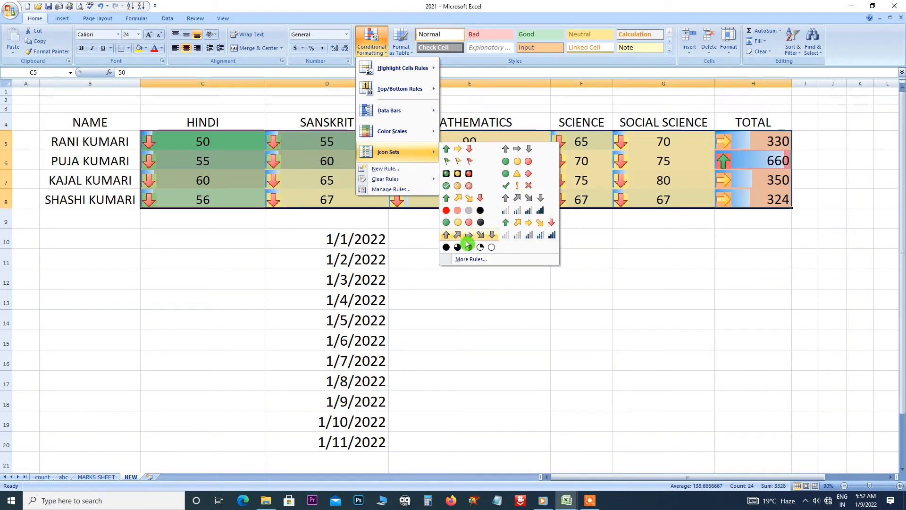
mouse_move(396, 180)
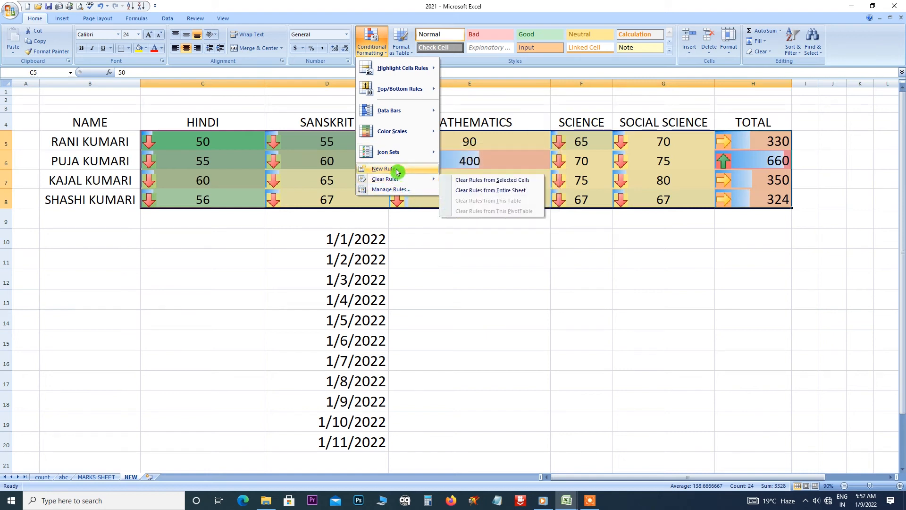
left_click(486, 180)
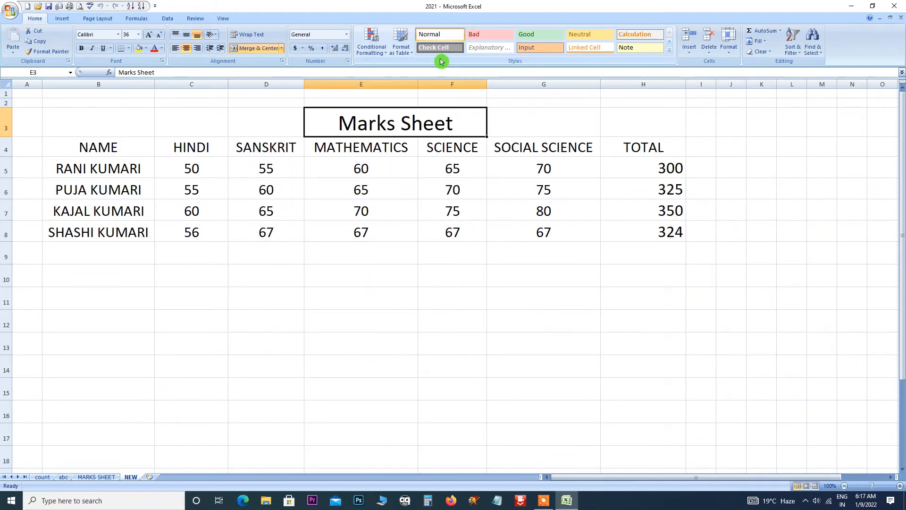
Select the whole marks table B4:H8 and bring up the Format as Table style gallery.
left_click(415, 55)
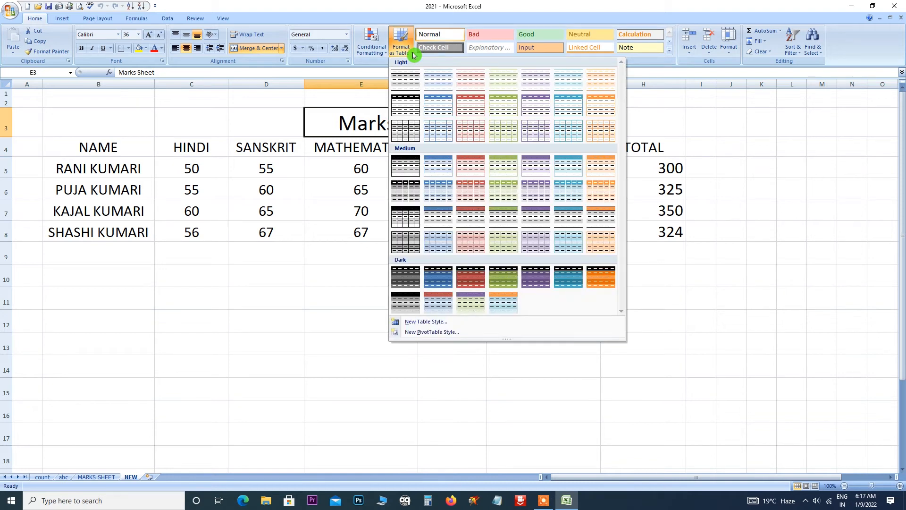
left_click(324, 324)
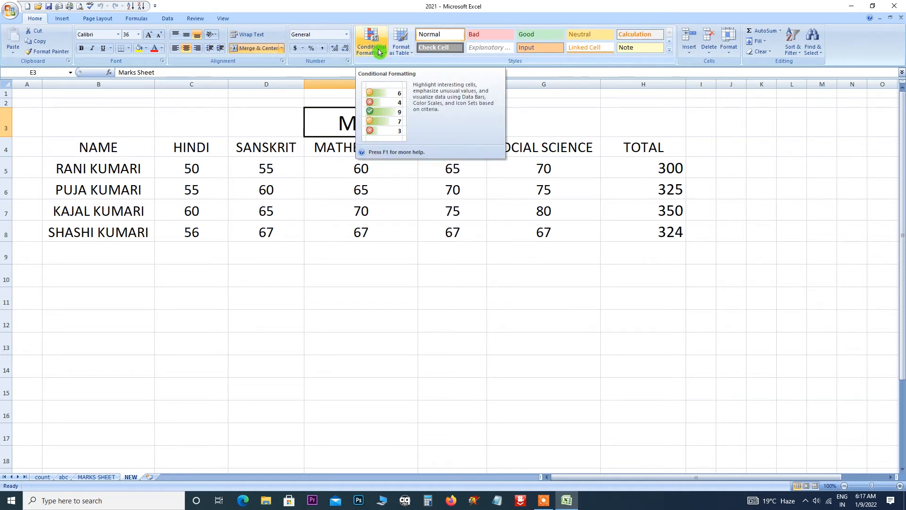
left_click(412, 57)
left_click(334, 224)
left_click(86, 147)
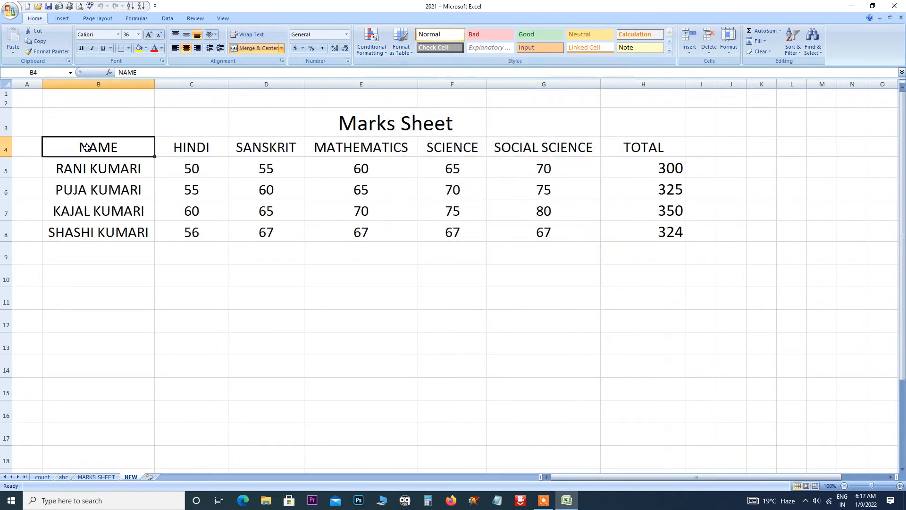
left_click_drag(86, 147, 636, 230)
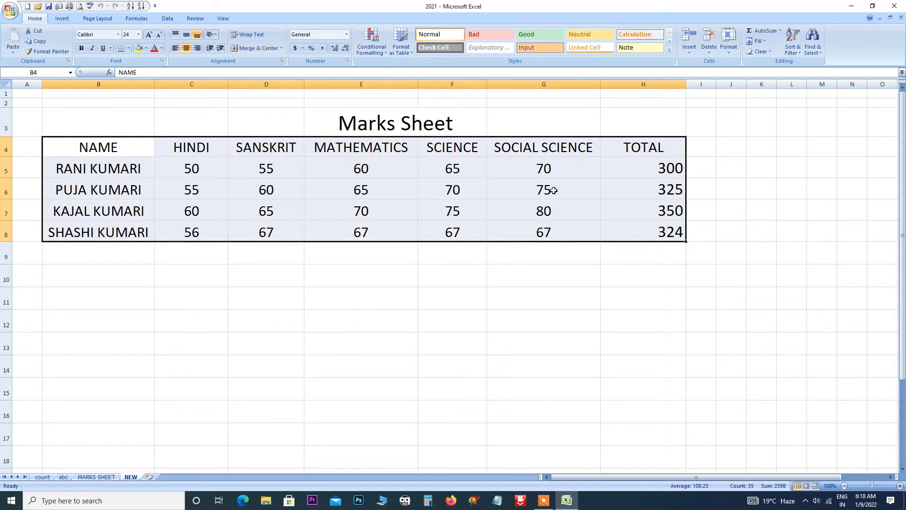
left_click(411, 56)
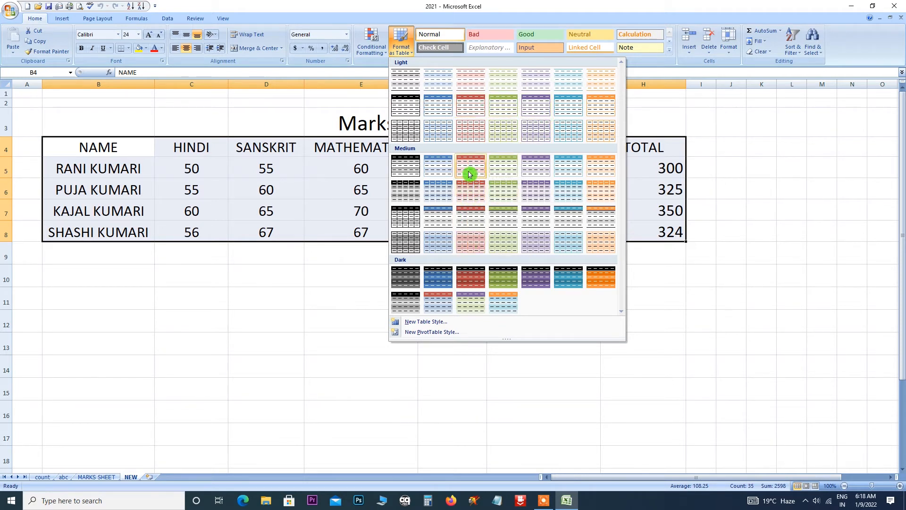
Format B4:H8 as a headed table in red Medium style, then restyle it green Dark and blue Medium.
left_click(467, 167)
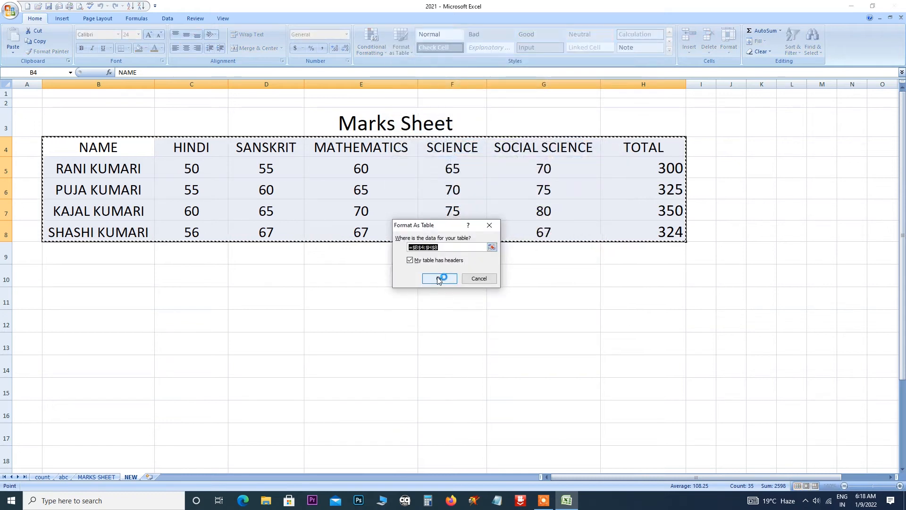
left_click(437, 278)
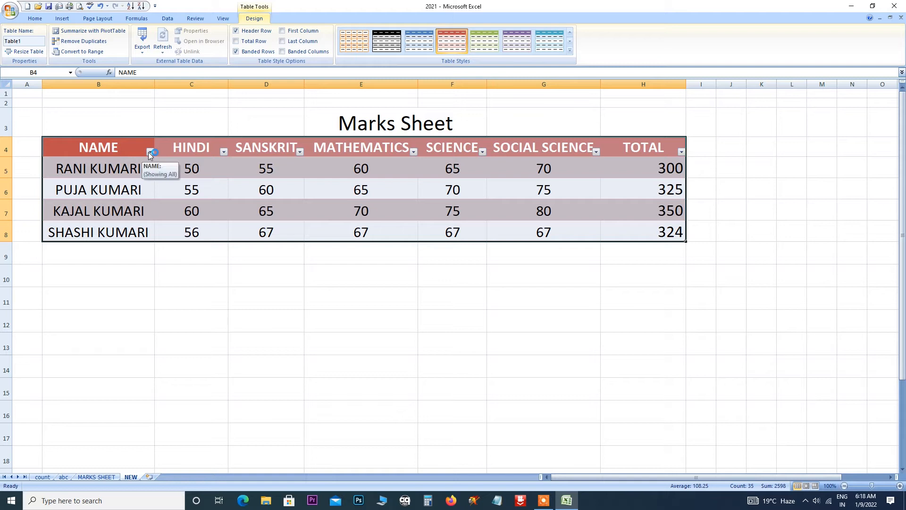
left_click(571, 53)
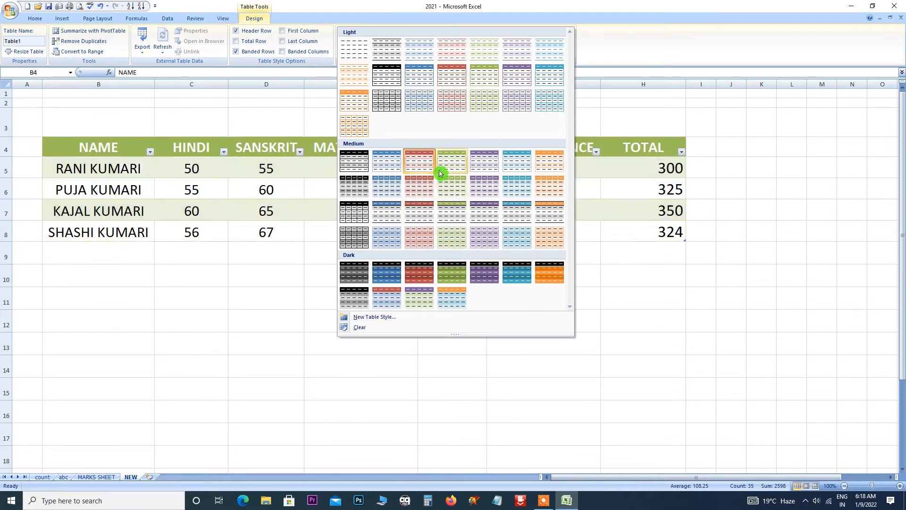
left_click(451, 269)
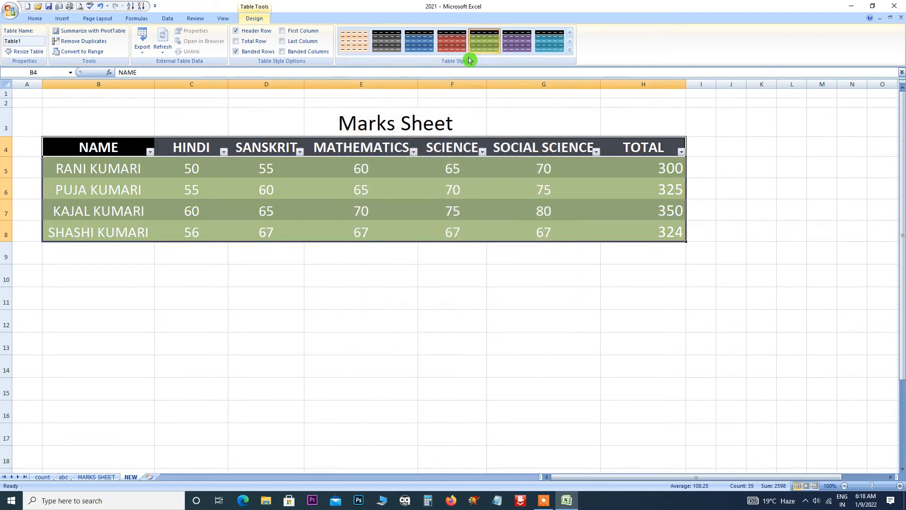
left_click(569, 50)
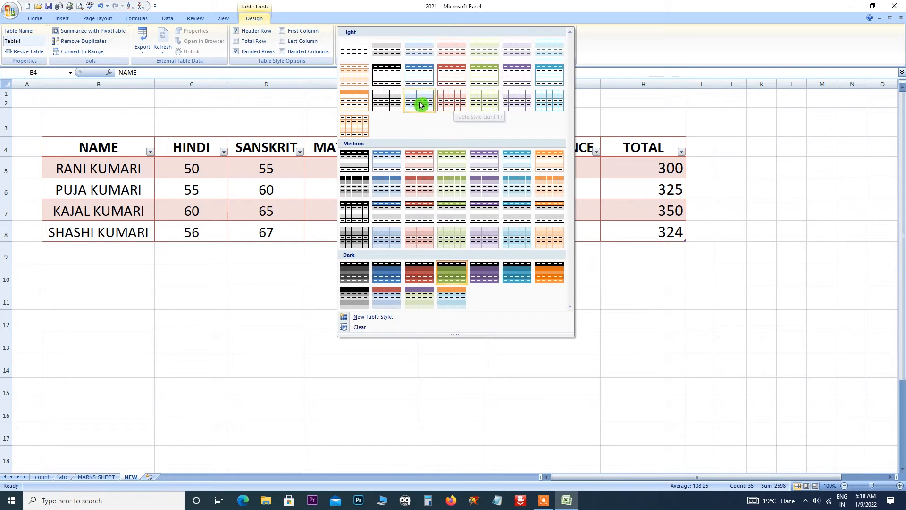
left_click(387, 190)
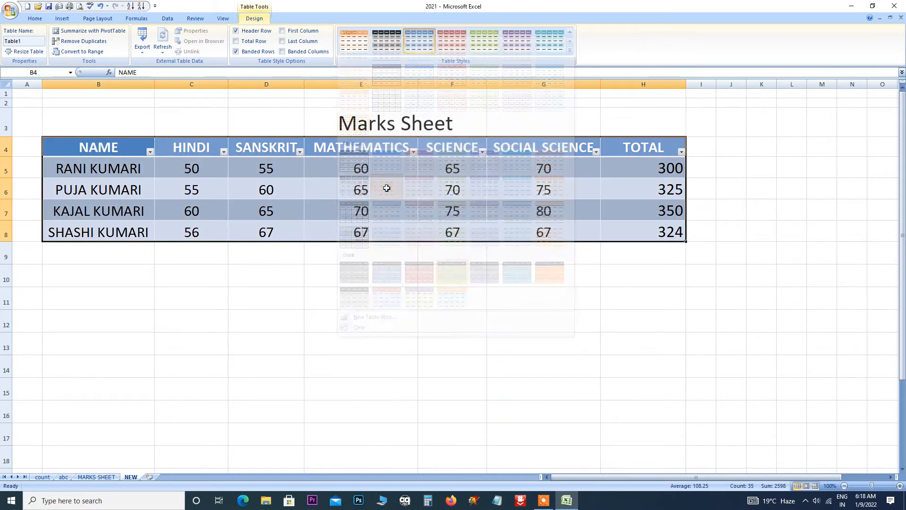
Sort the table by NAME A to Z, then Z to A.
left_click(150, 153)
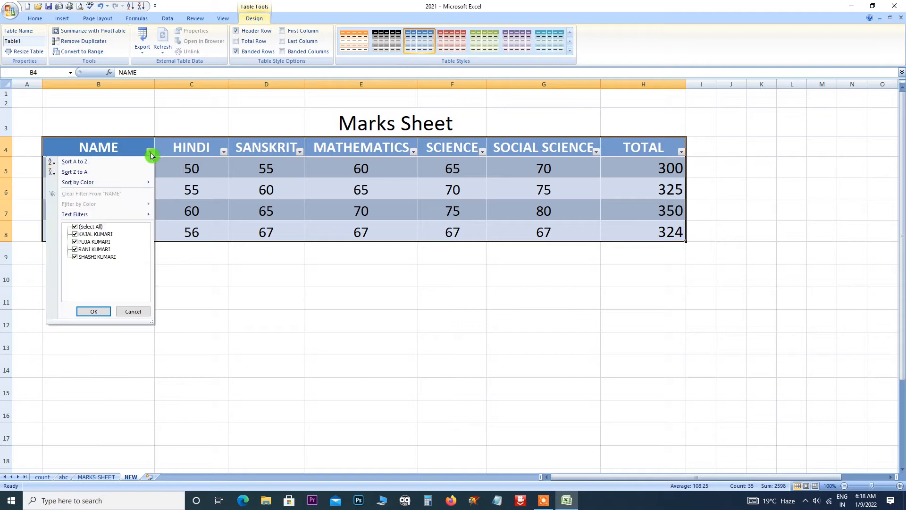
left_click(91, 166)
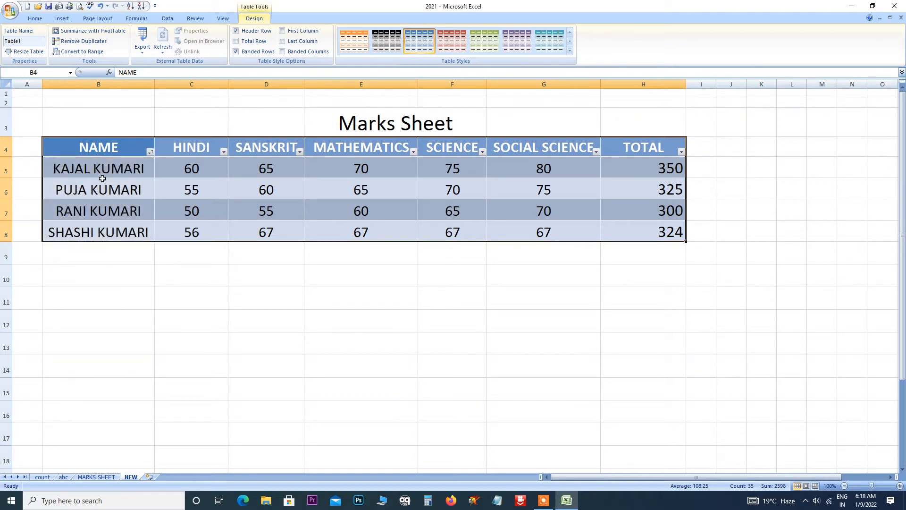
left_click(150, 152)
left_click(99, 176)
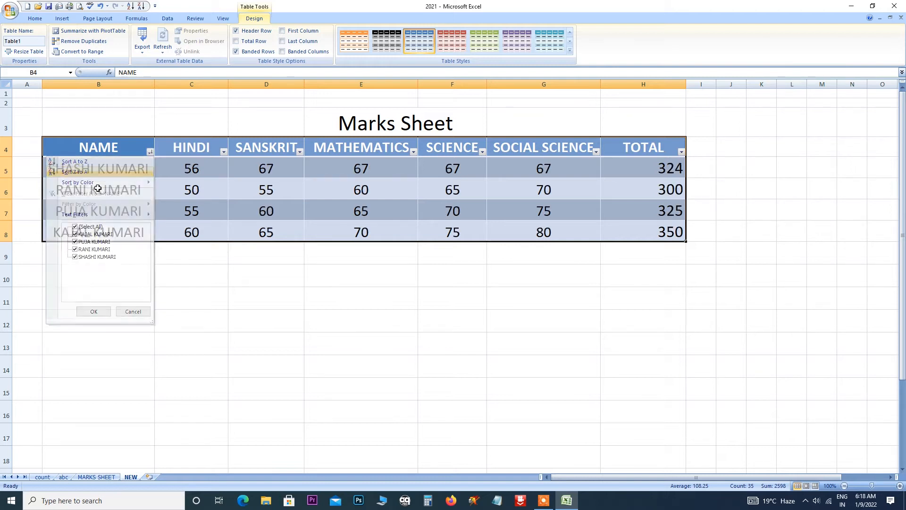
Sort the table by HINDI marks smallest to largest, then largest to smallest.
left_click(224, 152)
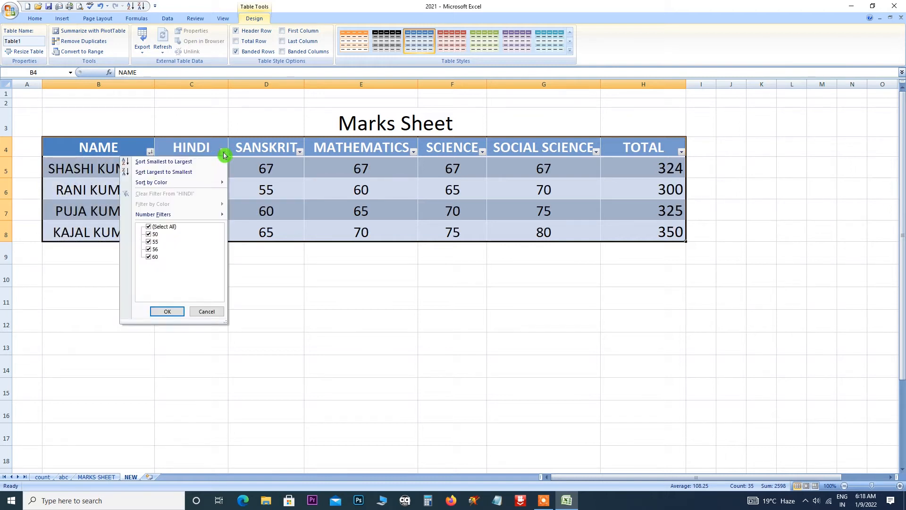
left_click(177, 163)
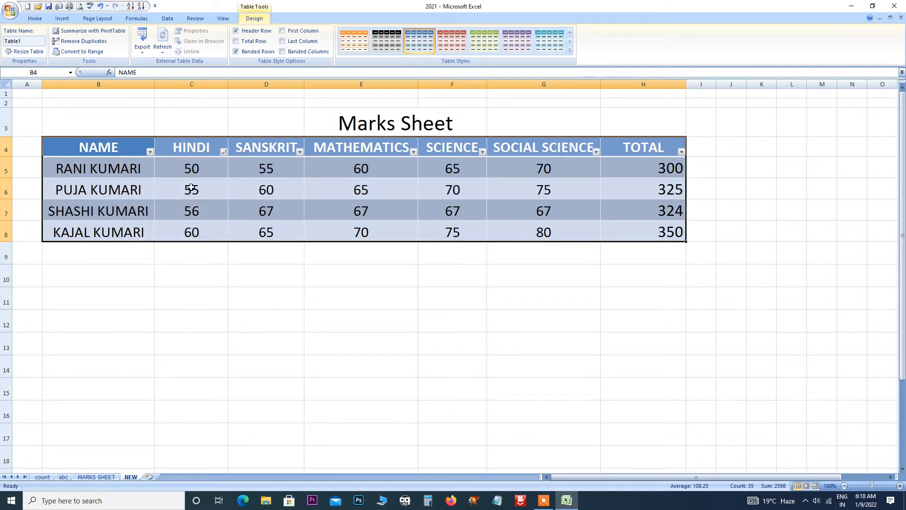
left_click(224, 152)
left_click(193, 172)
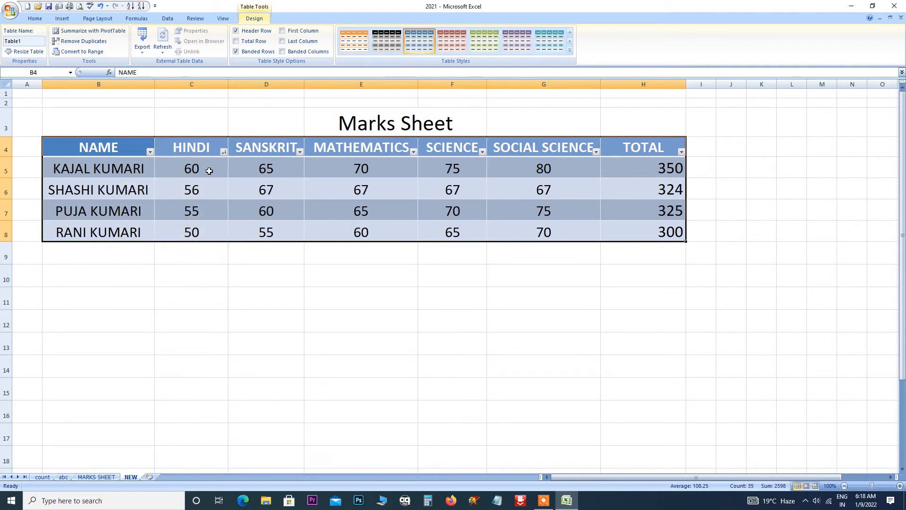
Restyle the table with the red Medium style, leaving the Format as Table gallery unapplied.
left_click(569, 50)
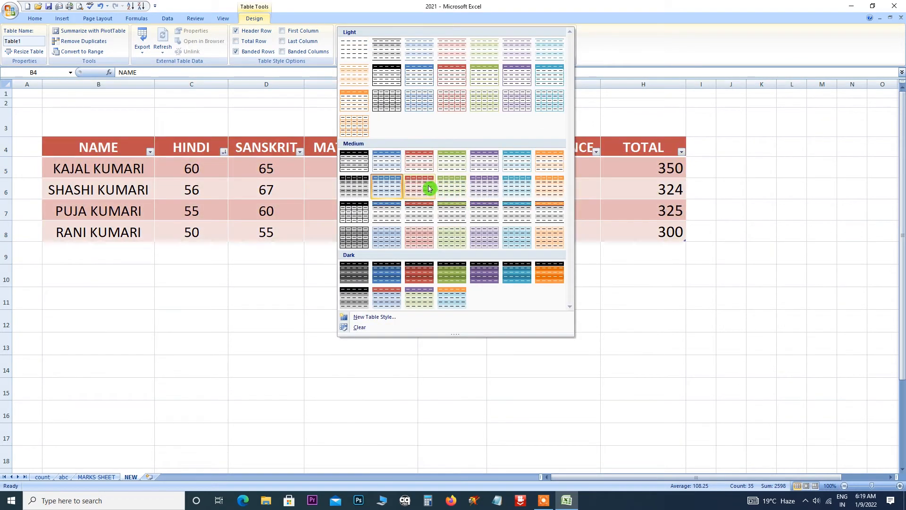
left_click(430, 189)
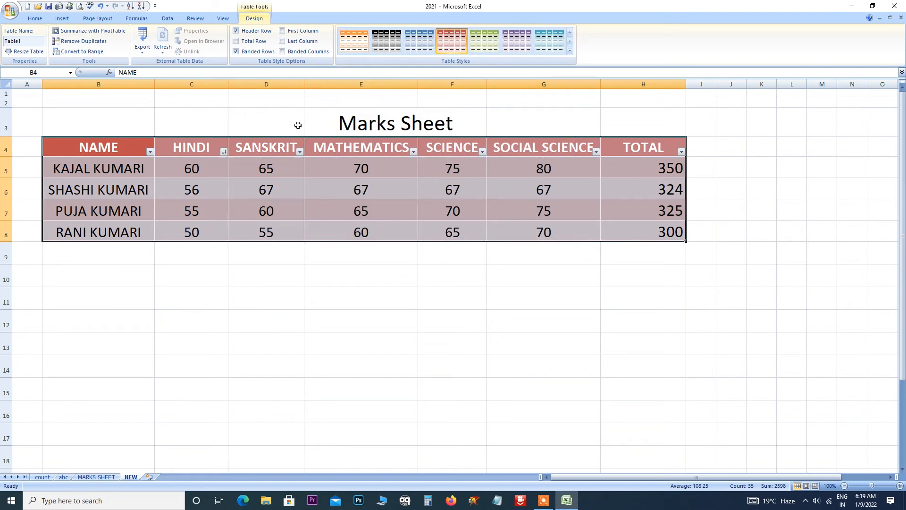
left_click(314, 315)
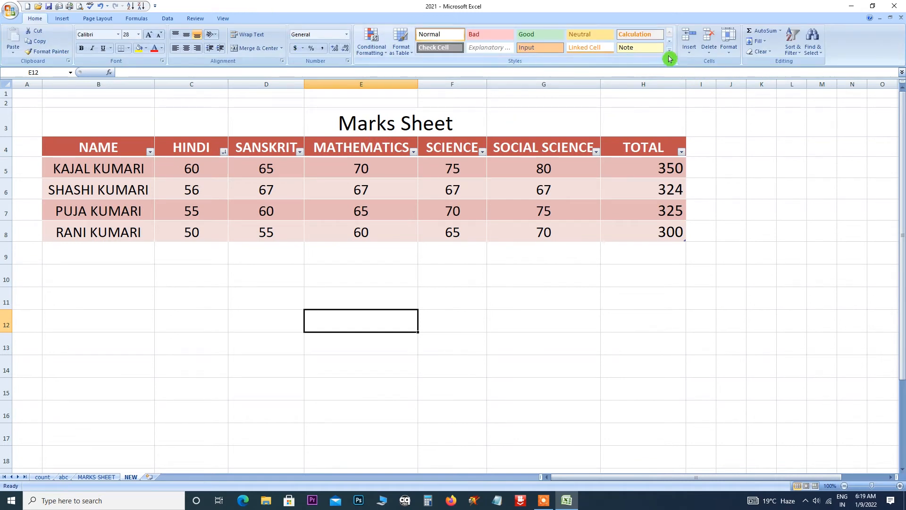
left_click(412, 56)
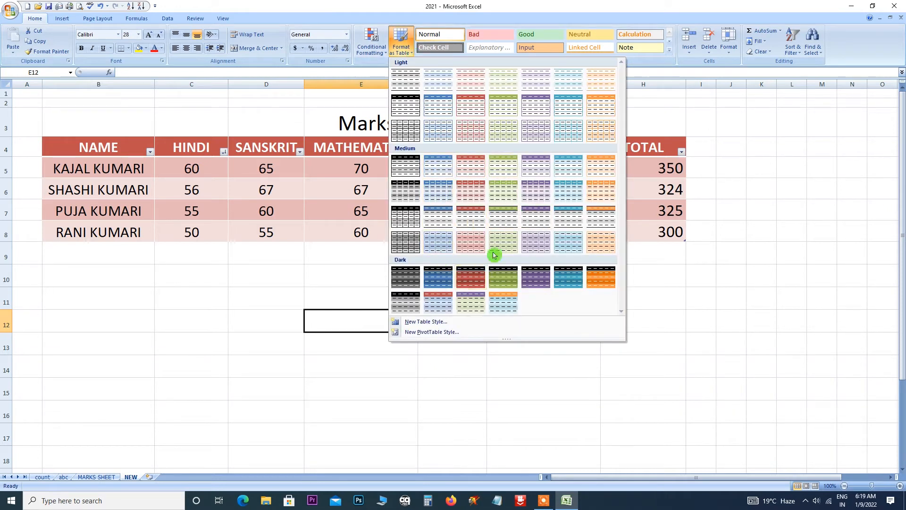
left_click(508, 365)
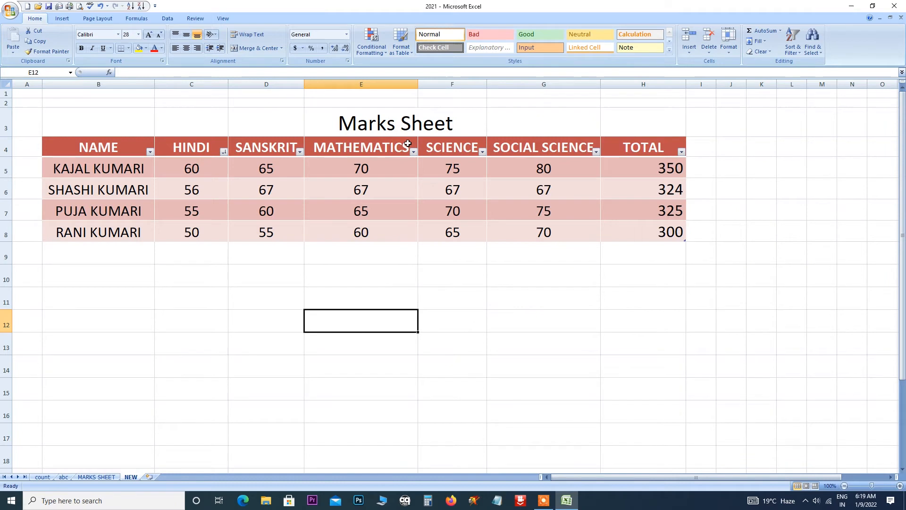
Undo twice, returning the table to its blue banded style in alphabetical name order.
key("ctrl+z")
key("ctrl+z")
key("ctrl+z")
key("ctrl+z")
key("ctrl+z")
key("ctrl+z")
key("ctrl+z")
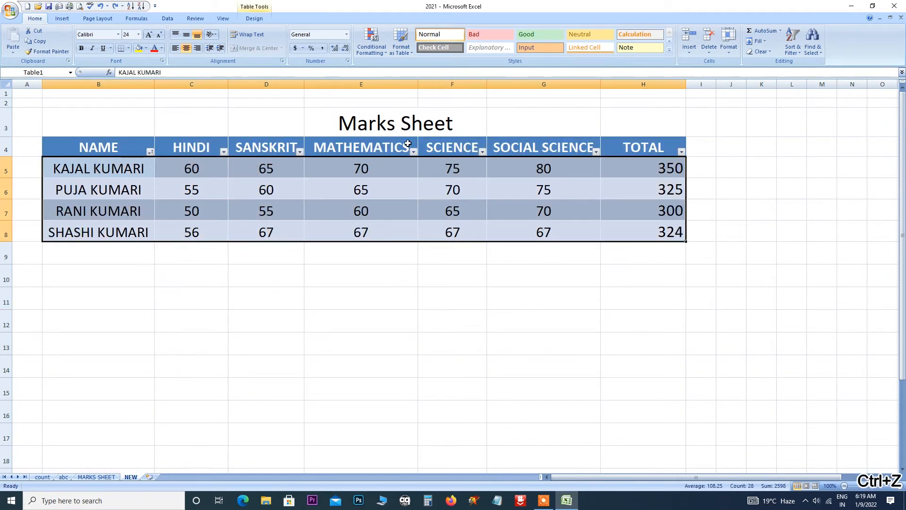
key("ctrl+z")
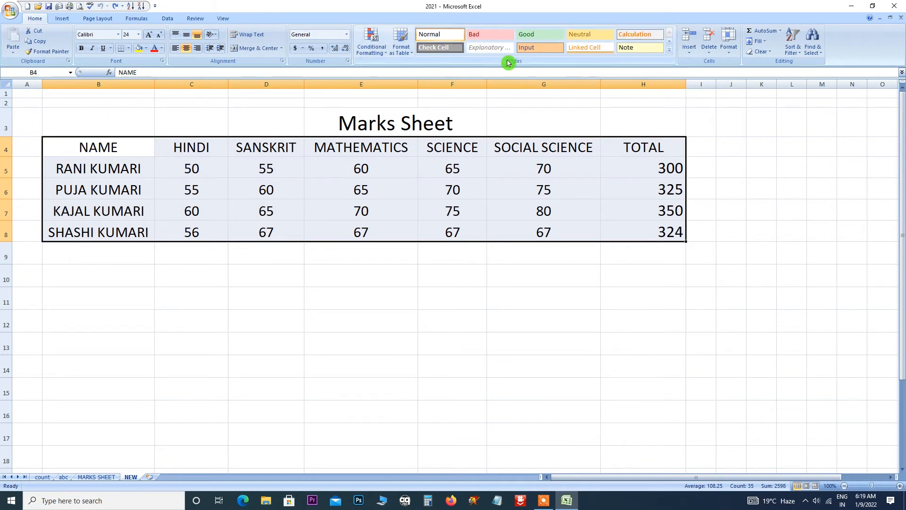
Give the table the 20% - Accent1 cell style and make Marks Sheet a Title enlarged to 28 pt.
left_click(669, 53)
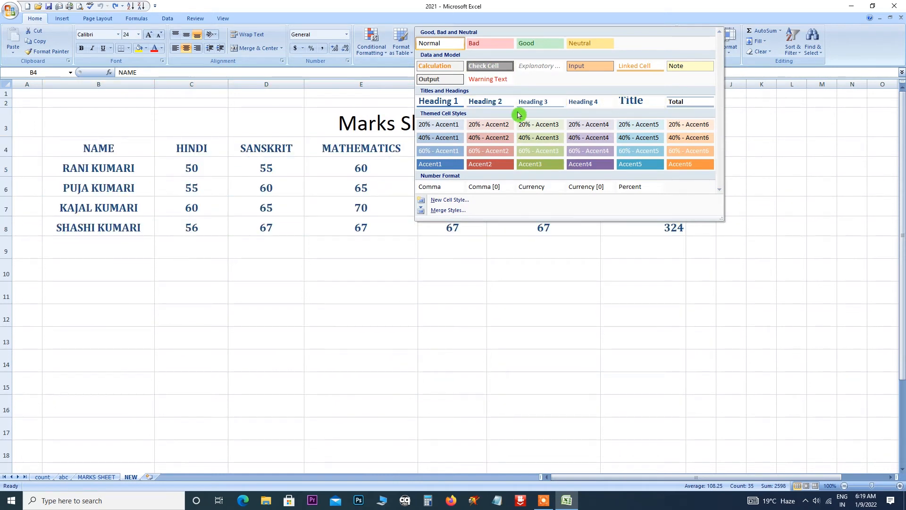
left_click(439, 125)
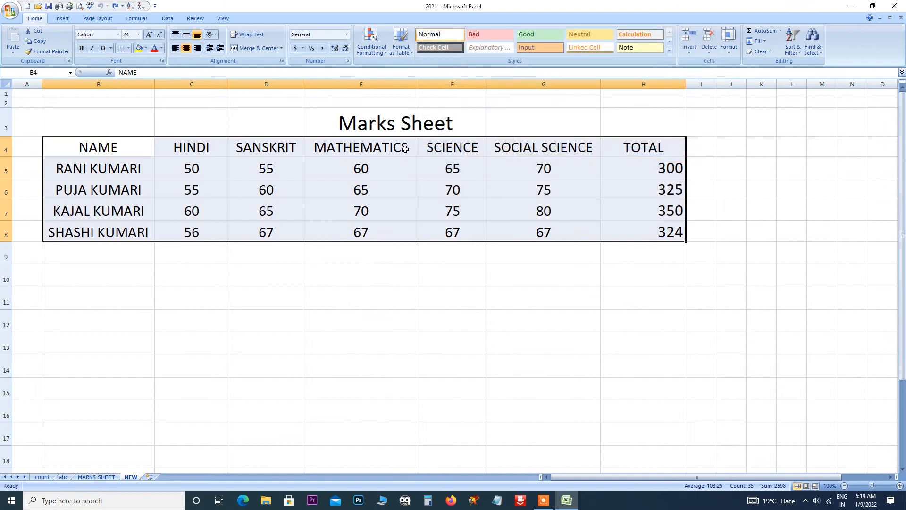
left_click(393, 123)
left_click(669, 49)
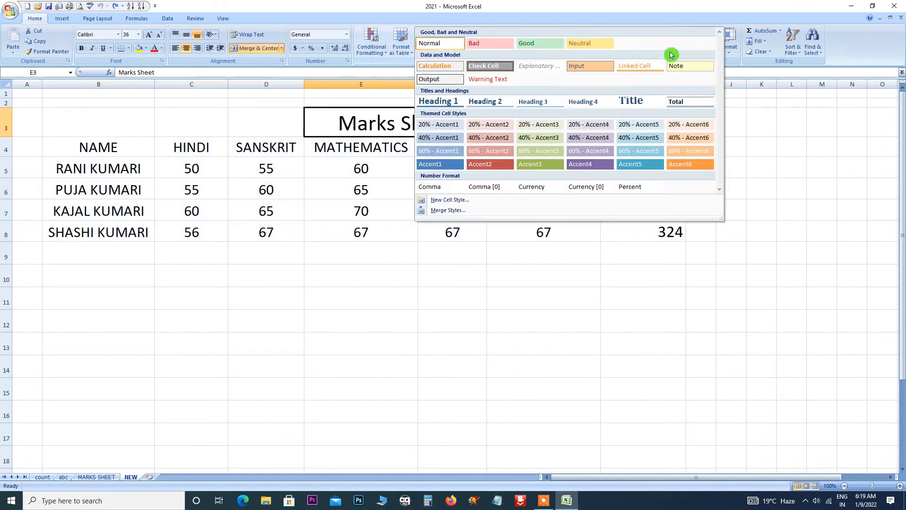
left_click(636, 101)
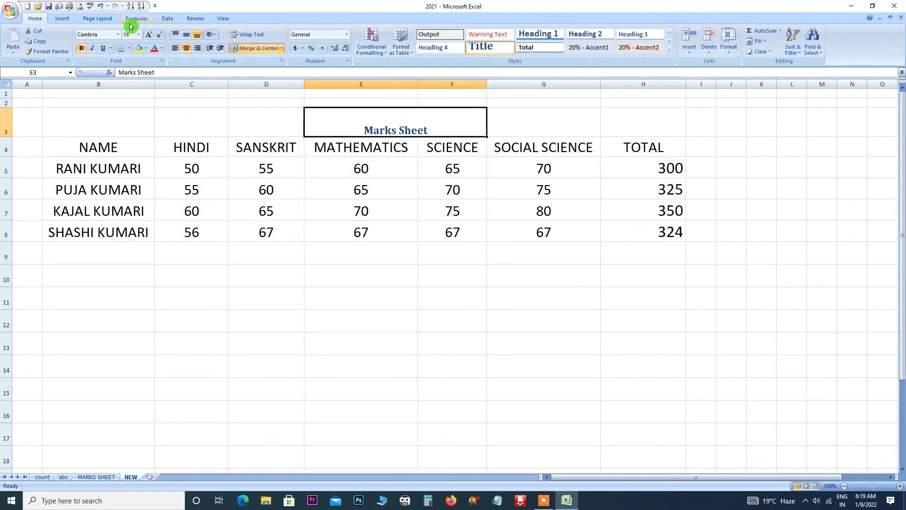
left_click(148, 38)
left_click(148, 37)
left_click(148, 38)
left_click(149, 39)
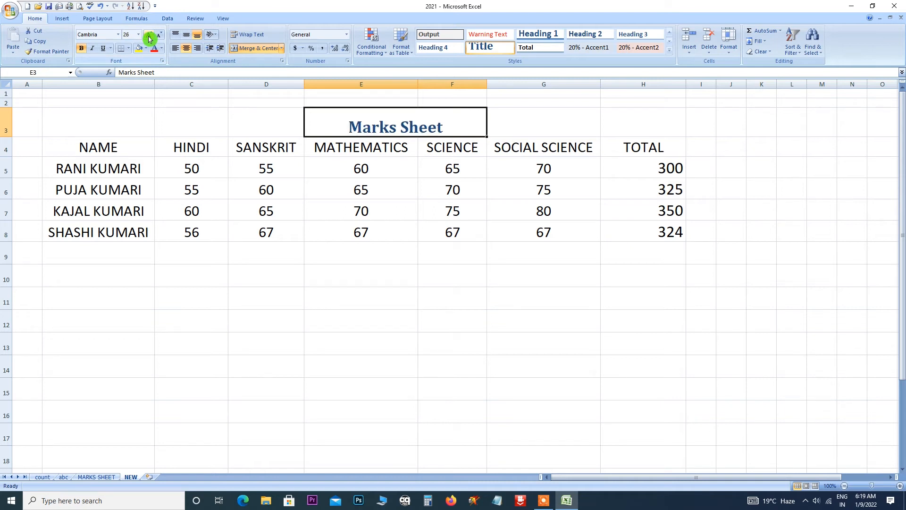
left_click(149, 38)
Apply the Heading 1 cell style to the column headers B4:H4.
left_click_drag(90, 145, 646, 155)
left_click(669, 50)
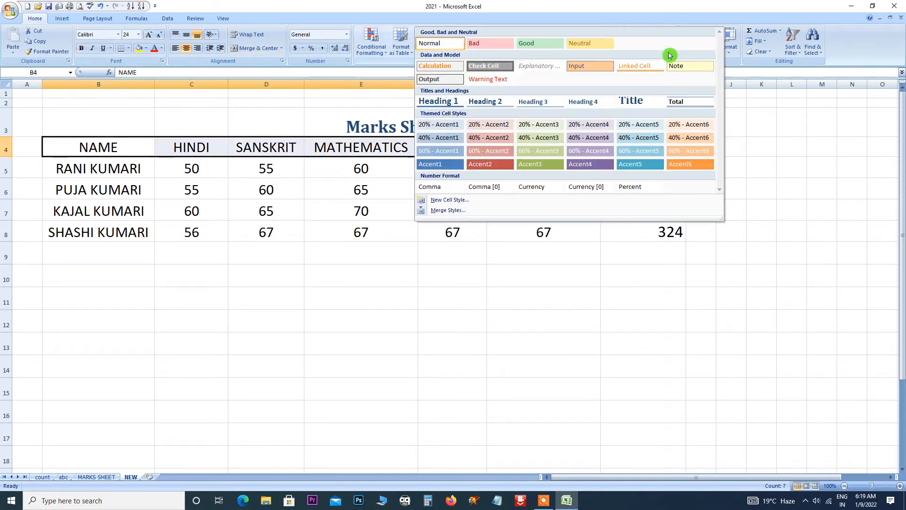
left_click(454, 100)
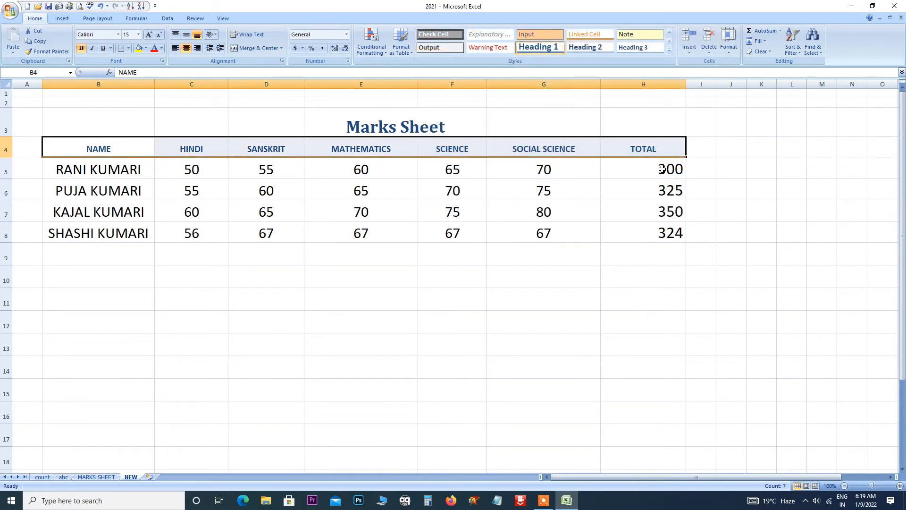
left_click_drag(662, 169, 664, 233)
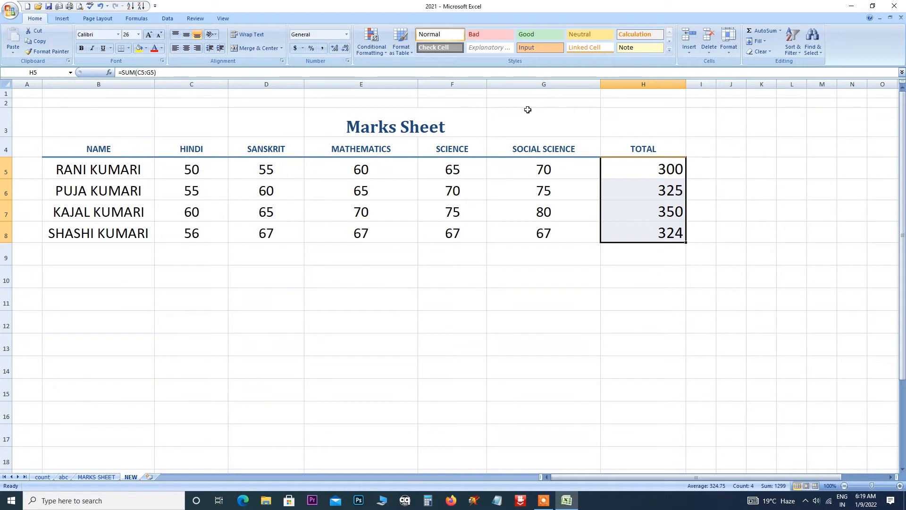
Apply the Total cell style to the totals in H5:H8.
left_click(669, 50)
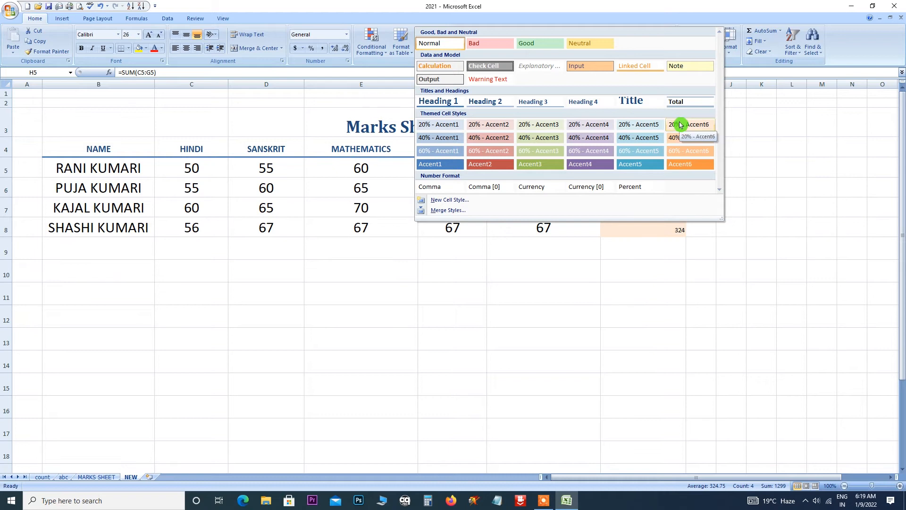
left_click(679, 102)
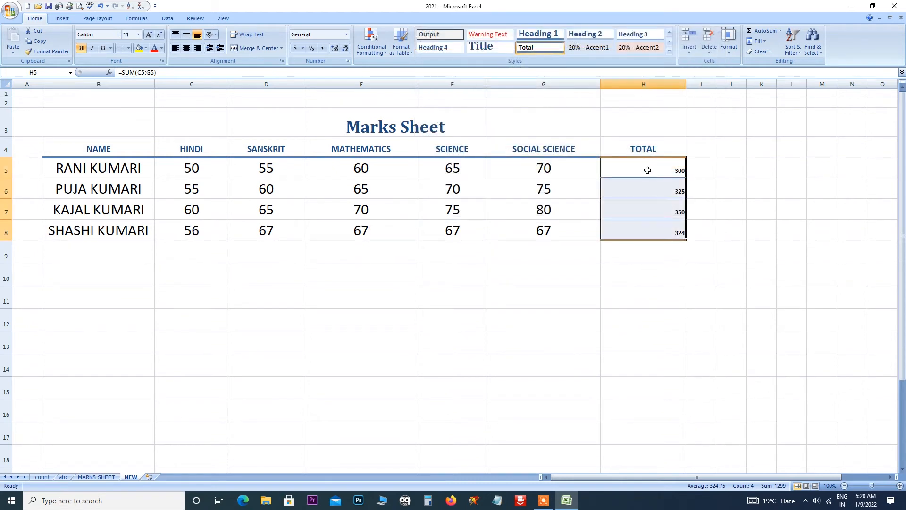
left_click(669, 55)
left_click(678, 102)
Select the student names in B5:B8 and bring up the cell style gallery.
left_click(632, 212)
left_click_drag(104, 170, 104, 230)
left_click(668, 54)
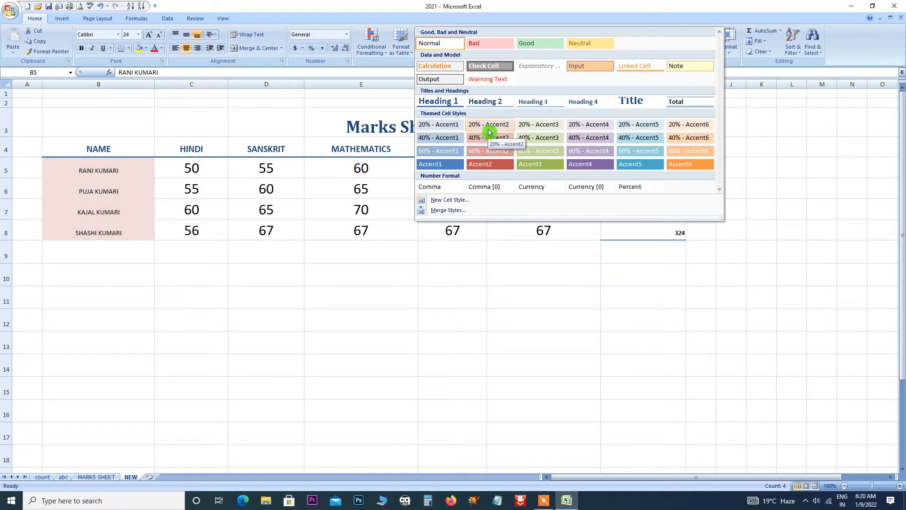
Shade the student names light green and the marks C5:G8 light purple.
left_click(533, 130)
left_click_drag(220, 169, 549, 239)
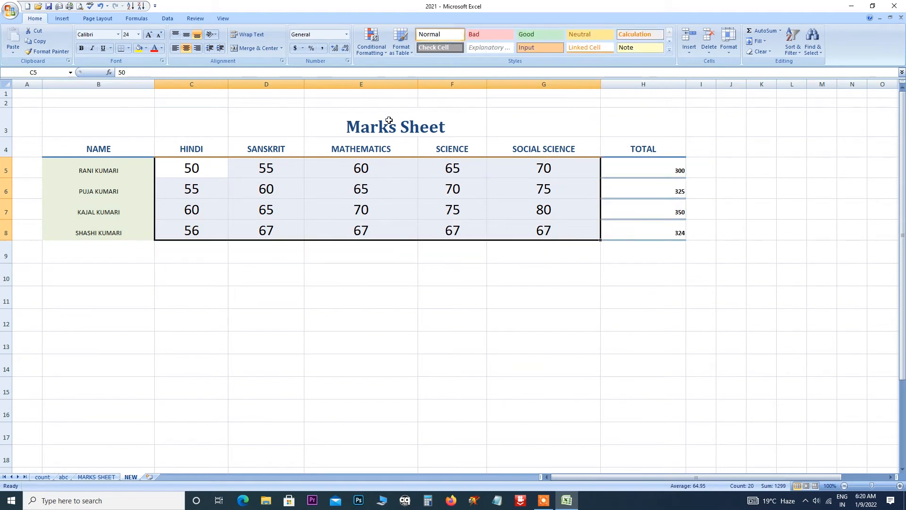
left_click(669, 52)
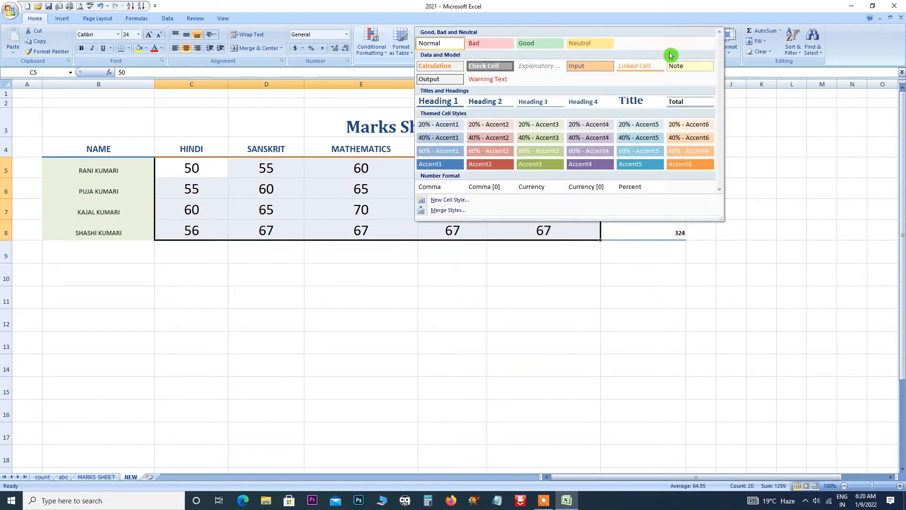
left_click(588, 139)
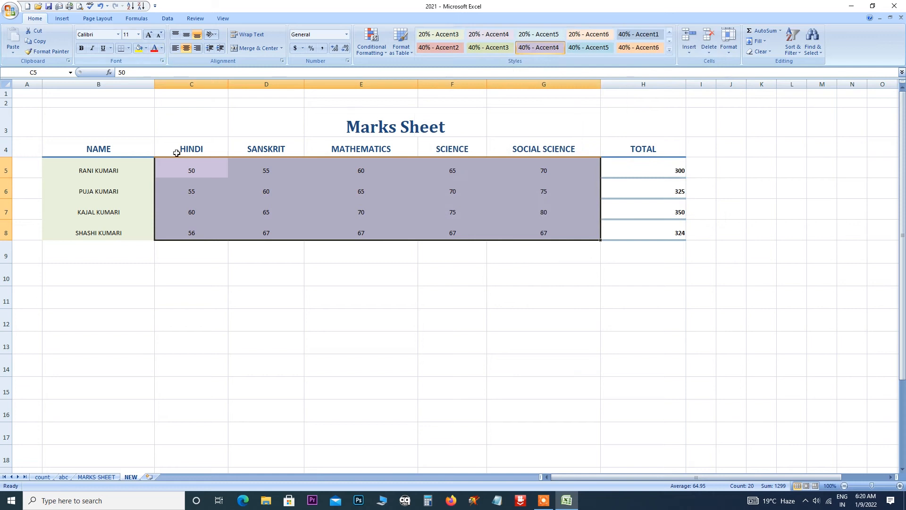
Enlarge the text of the table body B5:H8 by four font-size steps.
left_click(188, 212)
left_click_drag(75, 171, 639, 229)
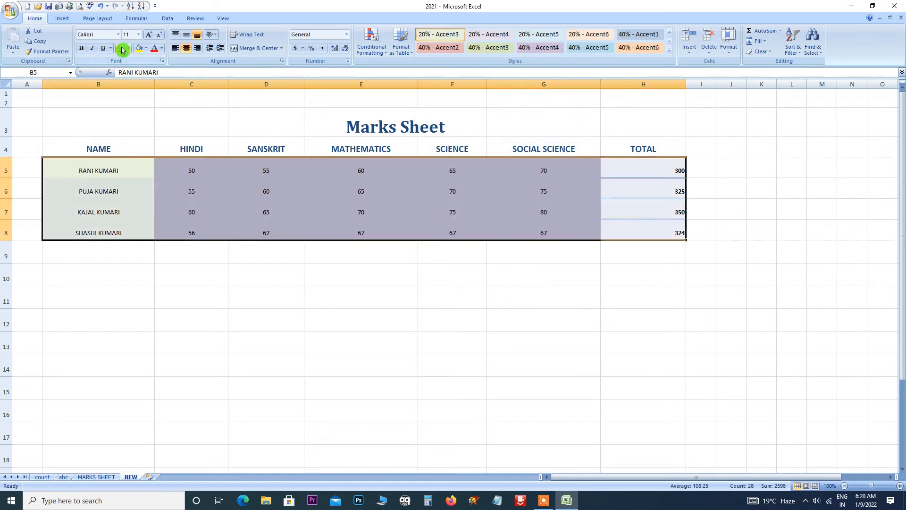
left_click(148, 36)
left_click(148, 36)
left_click(147, 38)
left_click(148, 37)
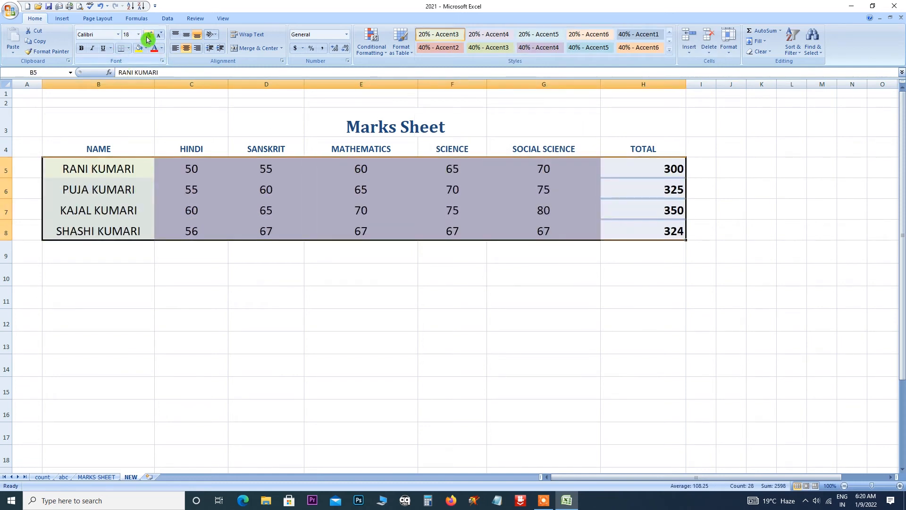
left_click(147, 37)
Select the merged Marks Sheet title cell and show the Insert ribbon commands.
left_click(397, 128)
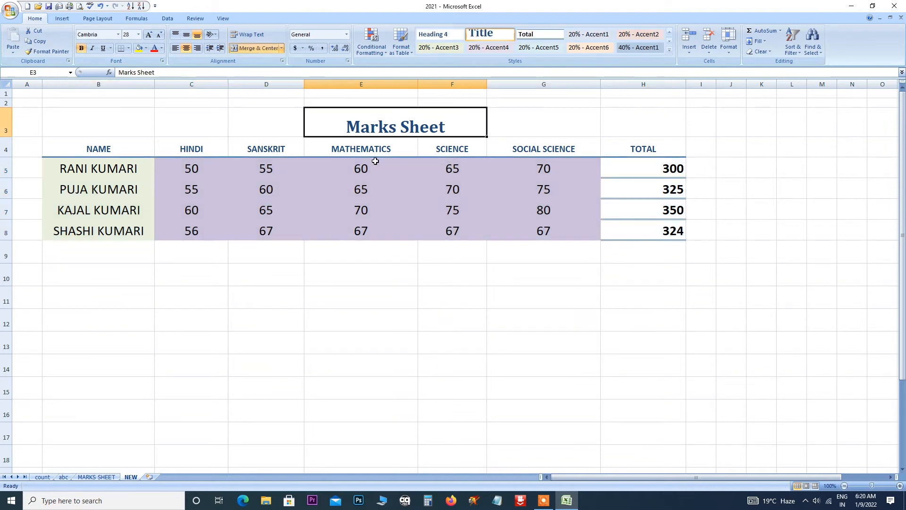
left_click(669, 50)
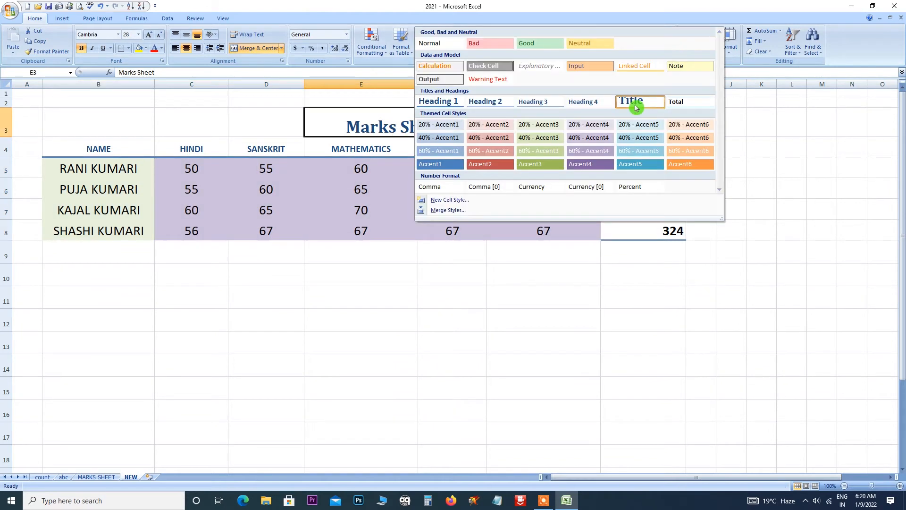
left_click(112, 148)
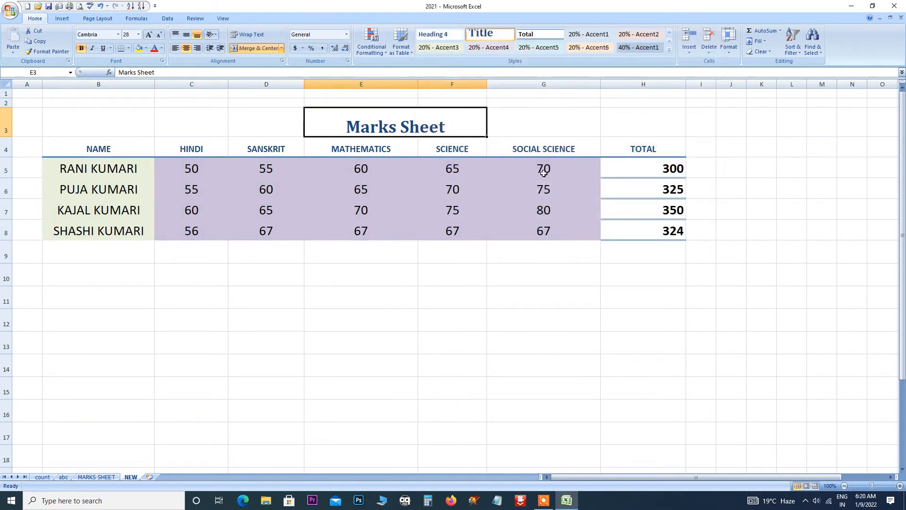
left_click(483, 218)
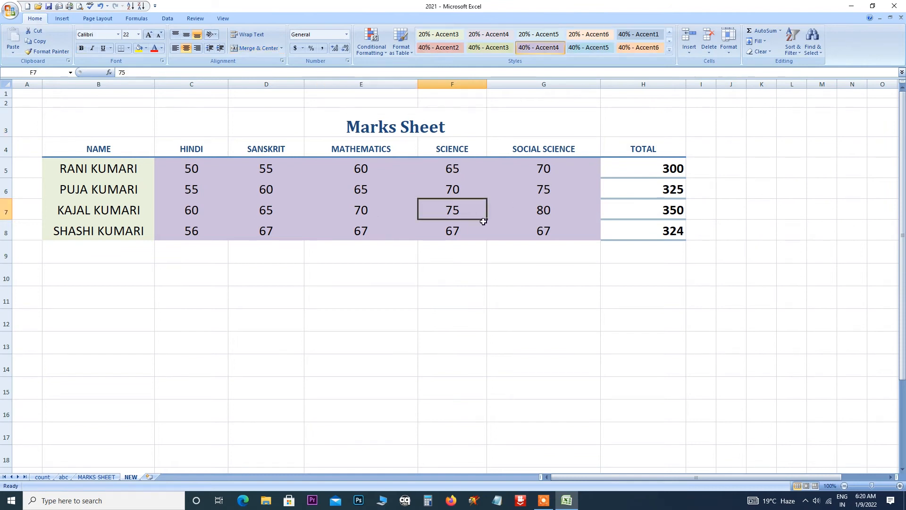
left_click(371, 125)
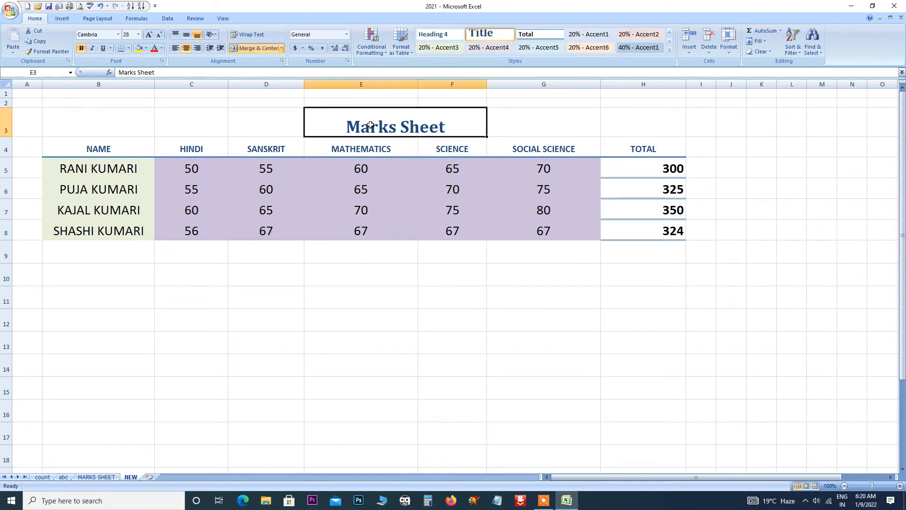
left_click(62, 18)
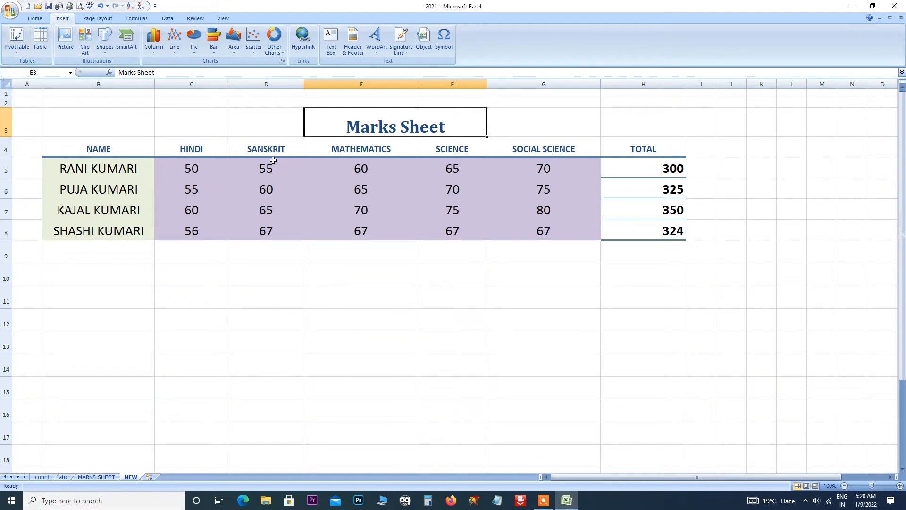
From cell F10, undo the font enlargement and the purple, green and Total cell styles.
left_click(33, 19)
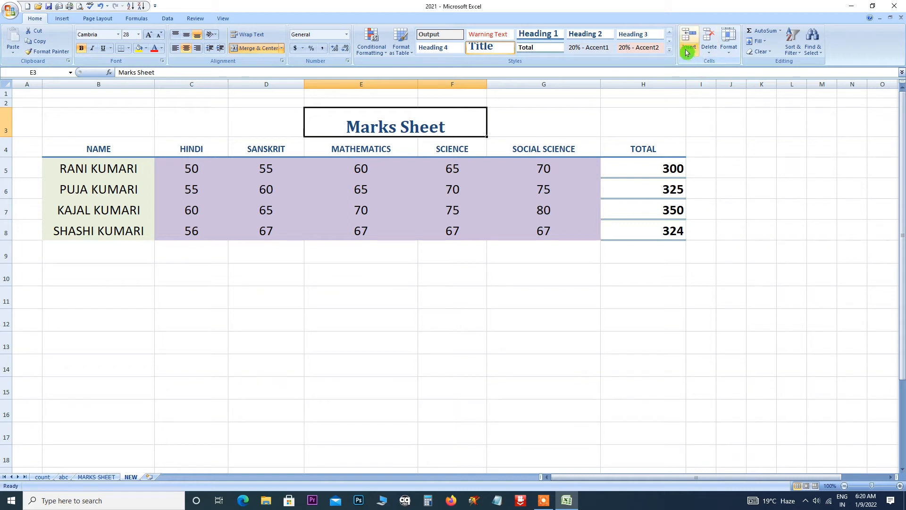
left_click(481, 271)
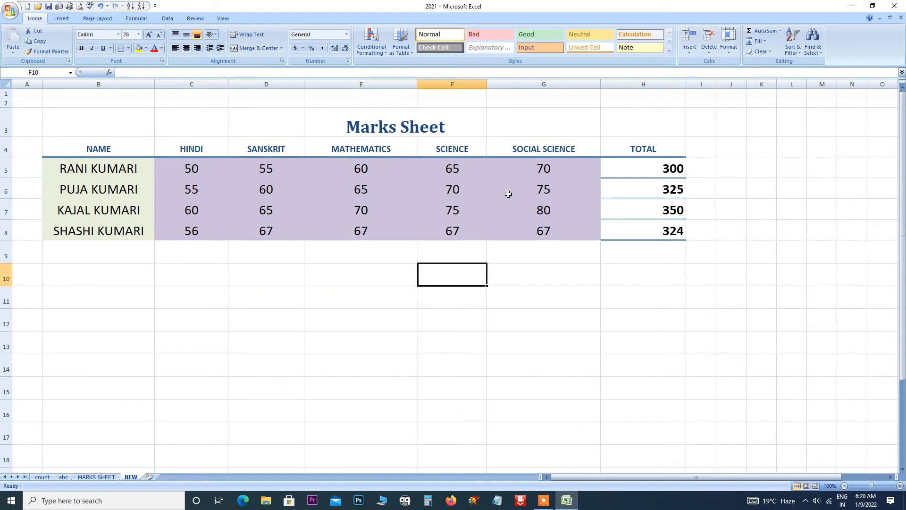
key("ctrl+z")
key("ctrl+z")
key("ctrl+z")
key("ctrl+z")
key("ctrl+z")
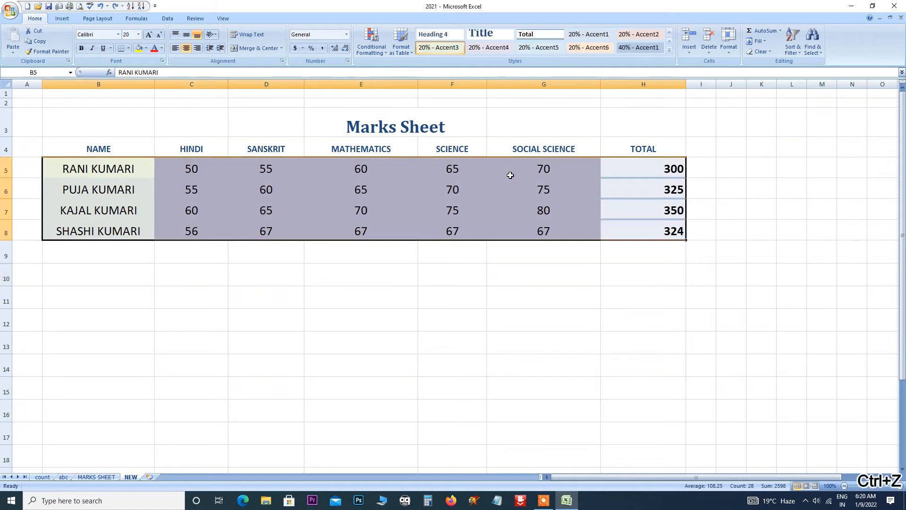
key("ctrl+z")
key("ctrl+z")
key("ctrl+z")
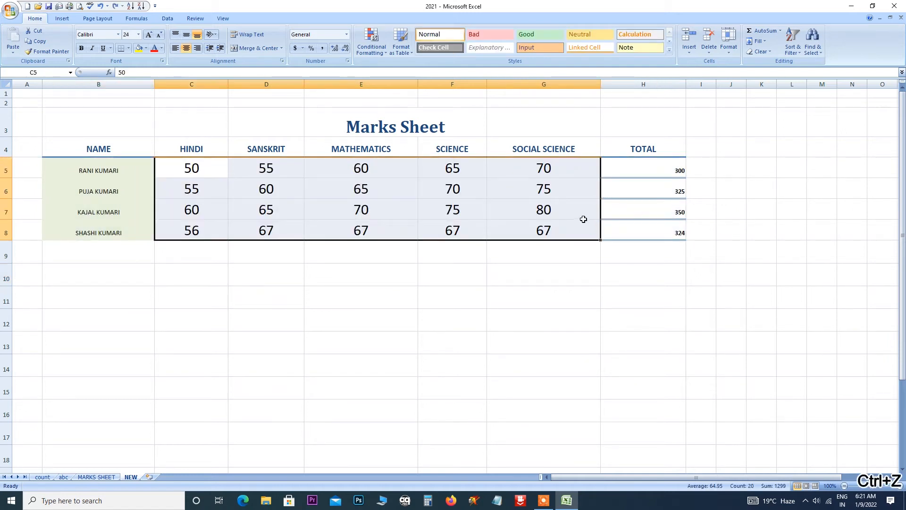
key("ctrl+z")
key("ctrl+z")
key("ctrl+z")
key("ctrl+z")
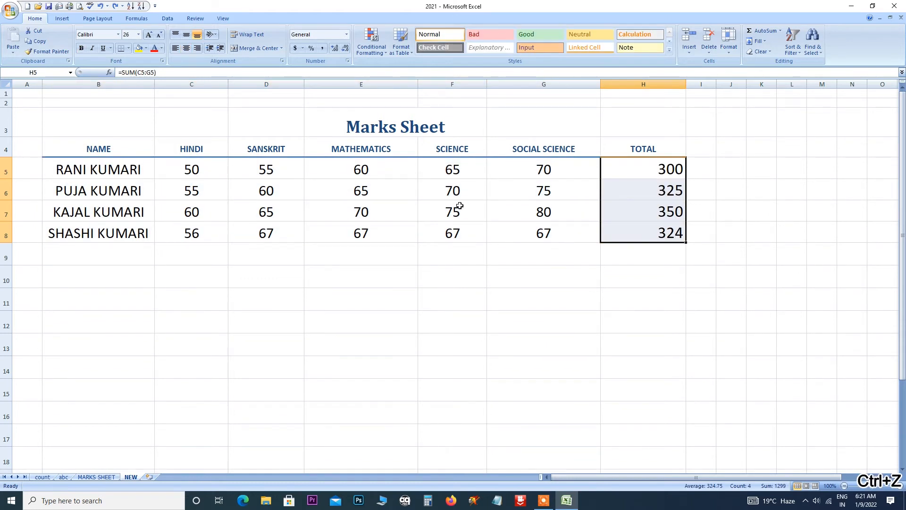
left_click(443, 192)
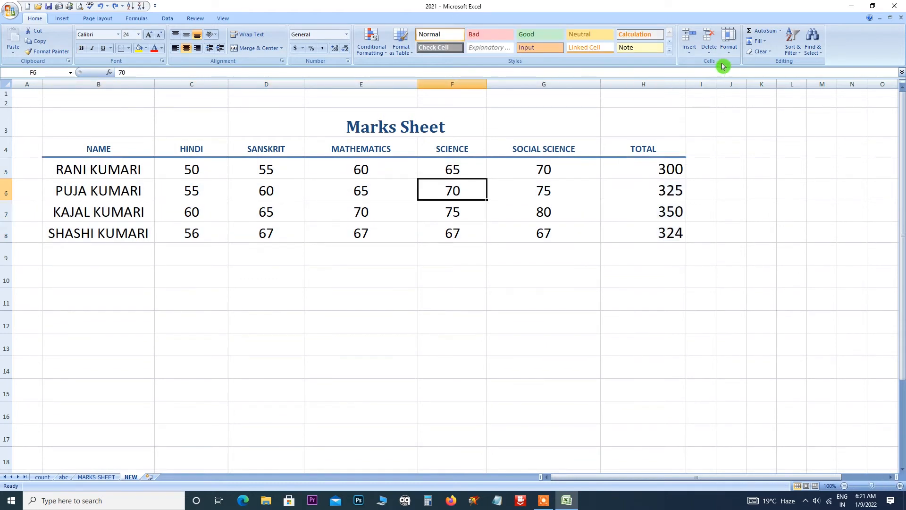
left_click(690, 55)
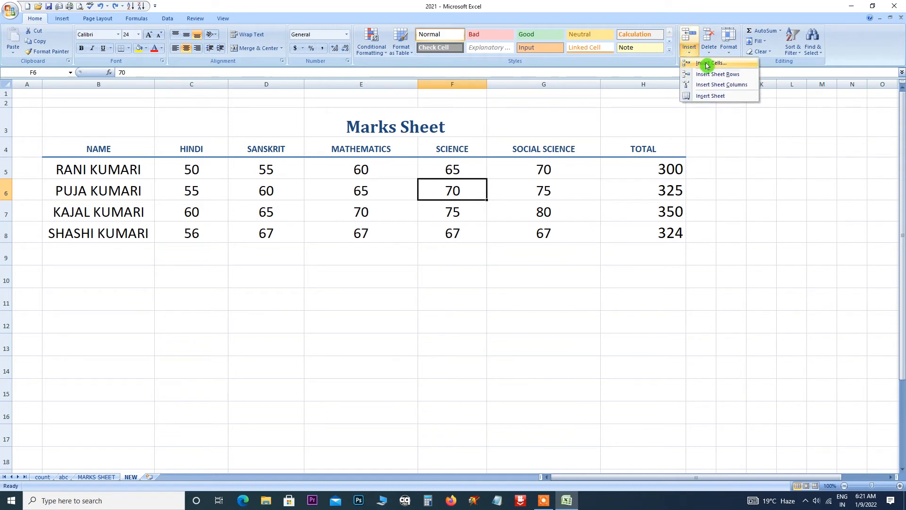
left_click(707, 65)
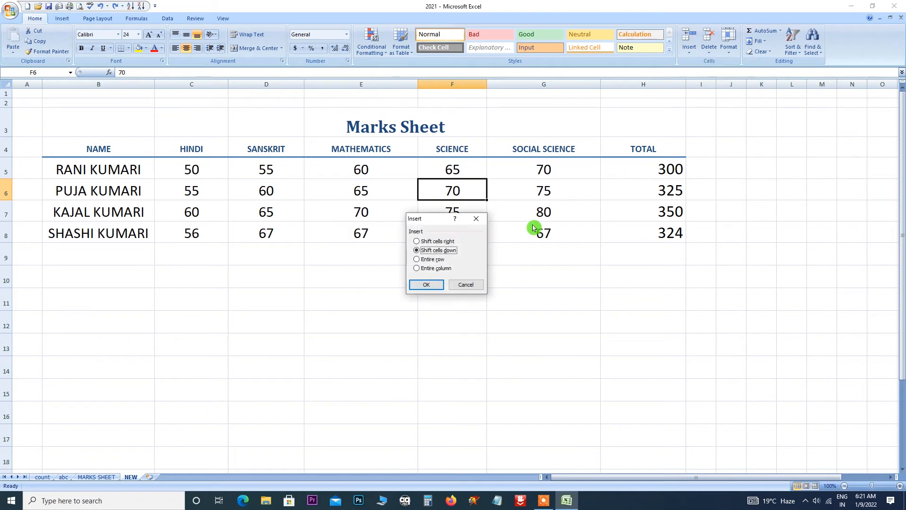
left_click_drag(435, 218, 568, 239)
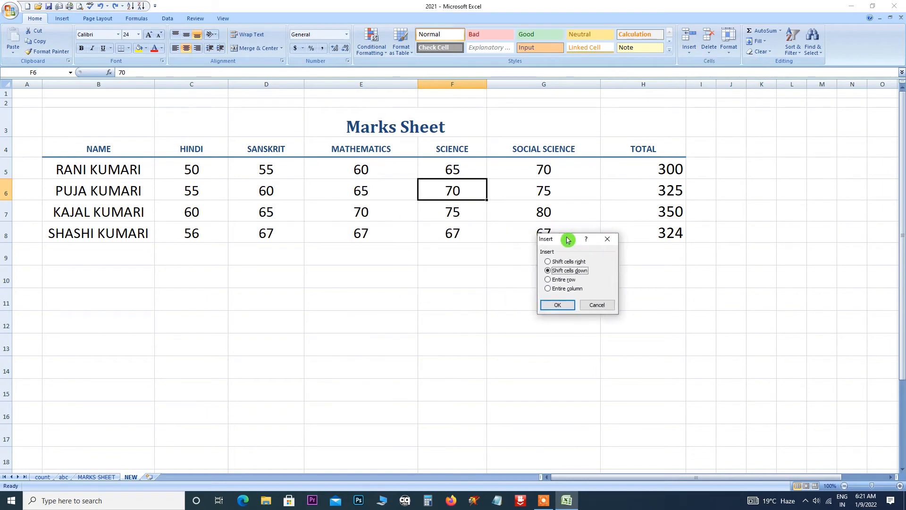
left_click(551, 263)
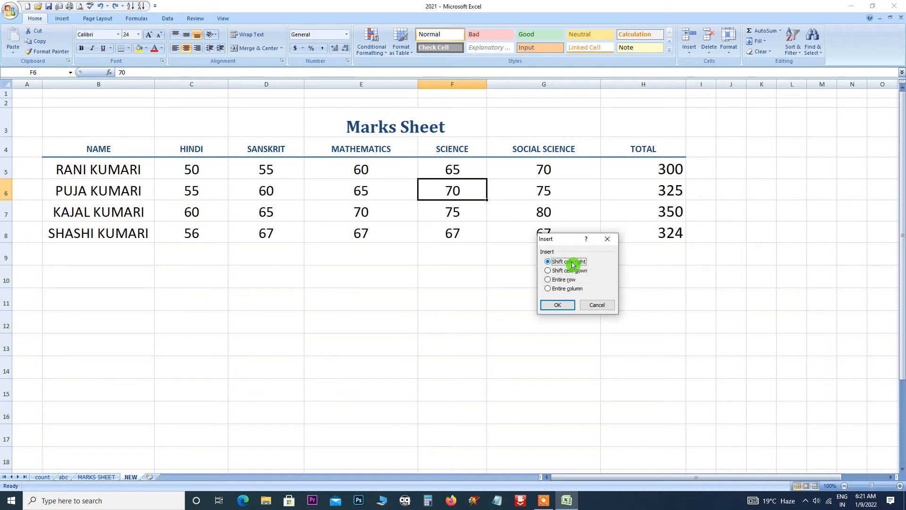
left_click(559, 306)
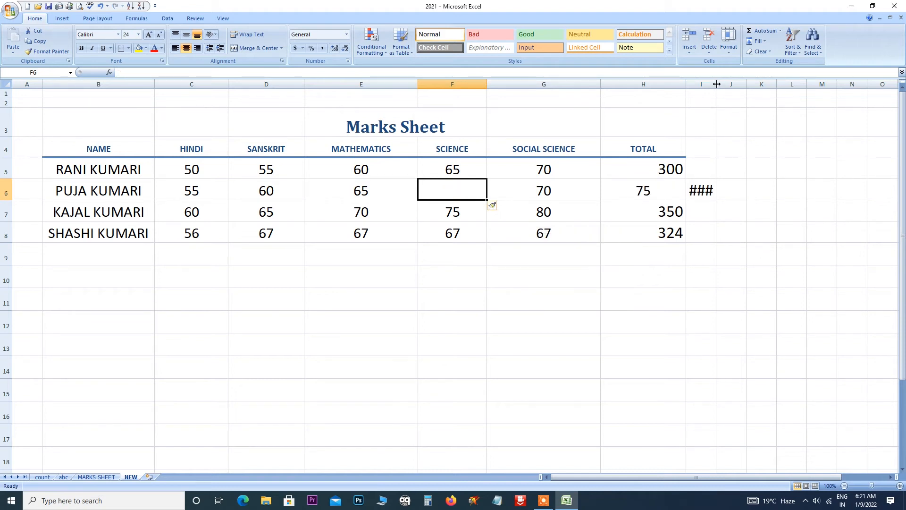
left_click_drag(716, 84, 741, 84)
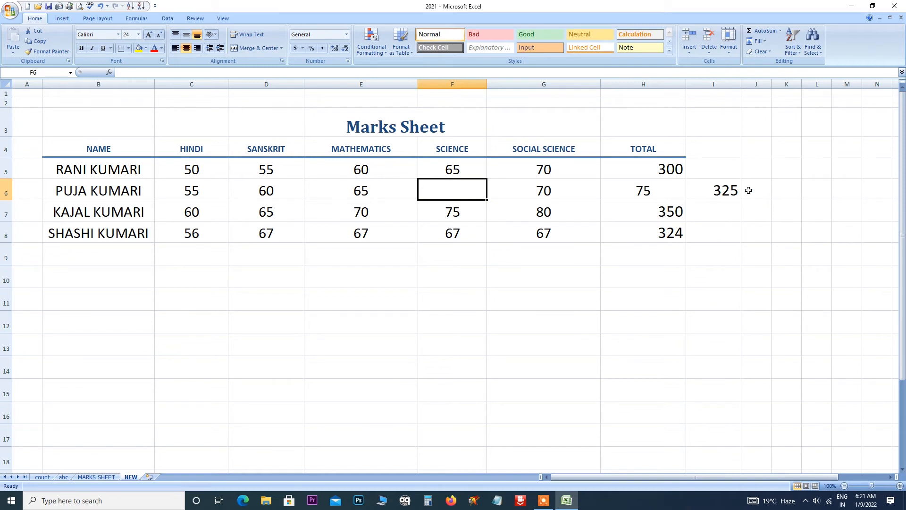
key("ctrl+z")
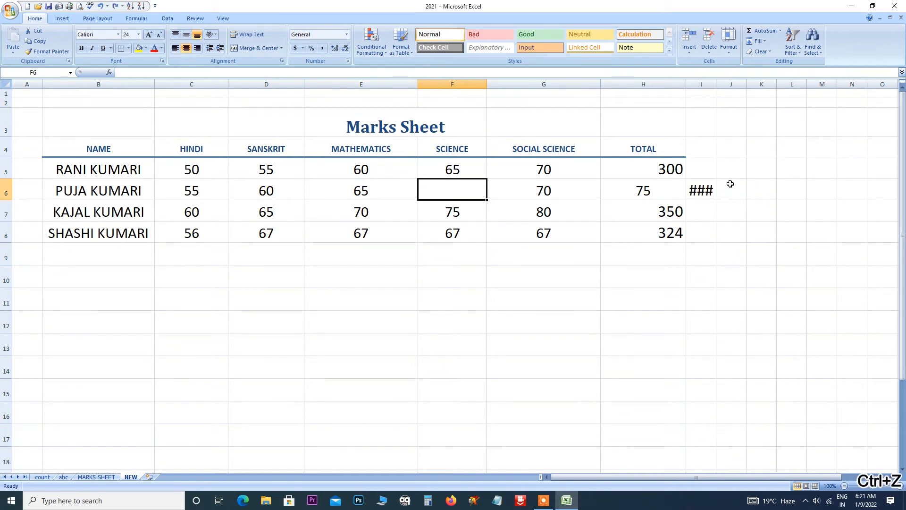
key("ctrl+z")
left_click(733, 165)
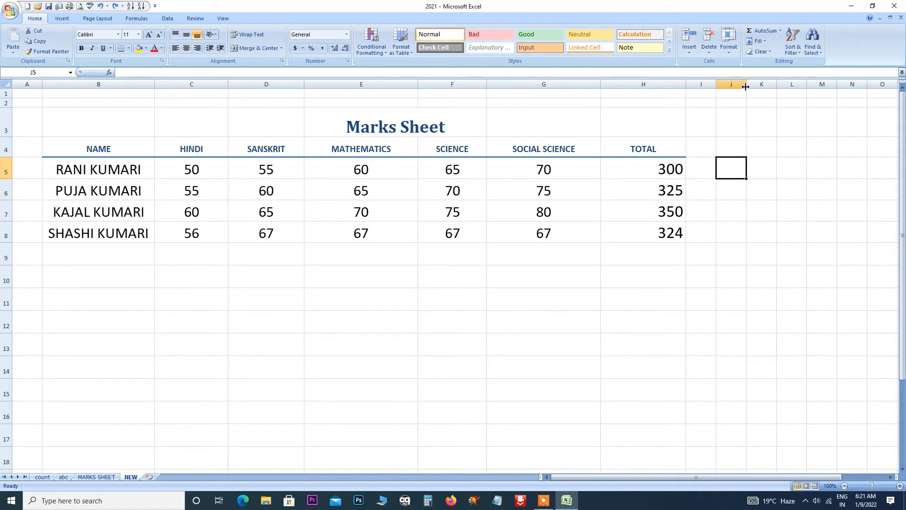
Widen column J and enter a first name, COMPUTER, GYAN and HASPURA in J5:J8.
left_click_drag(746, 87, 786, 88)
type("GAURAV")
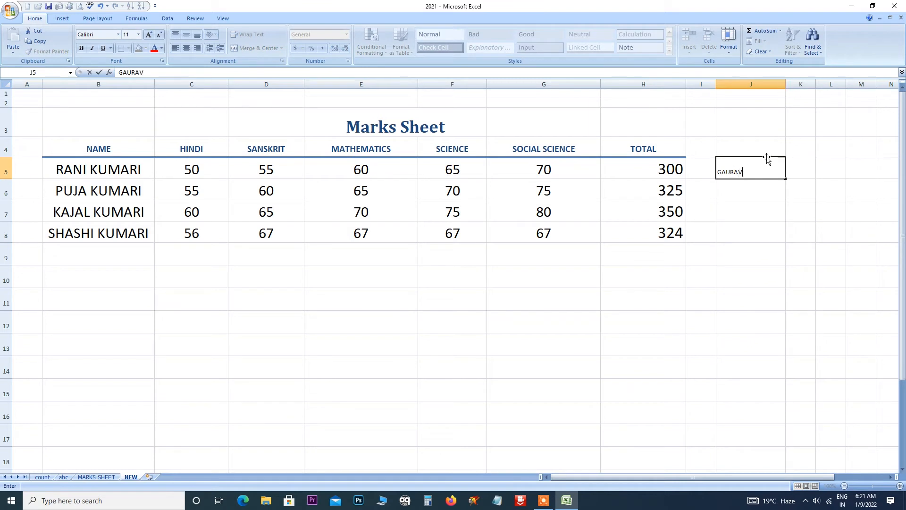
left_click(748, 187)
type("COM")
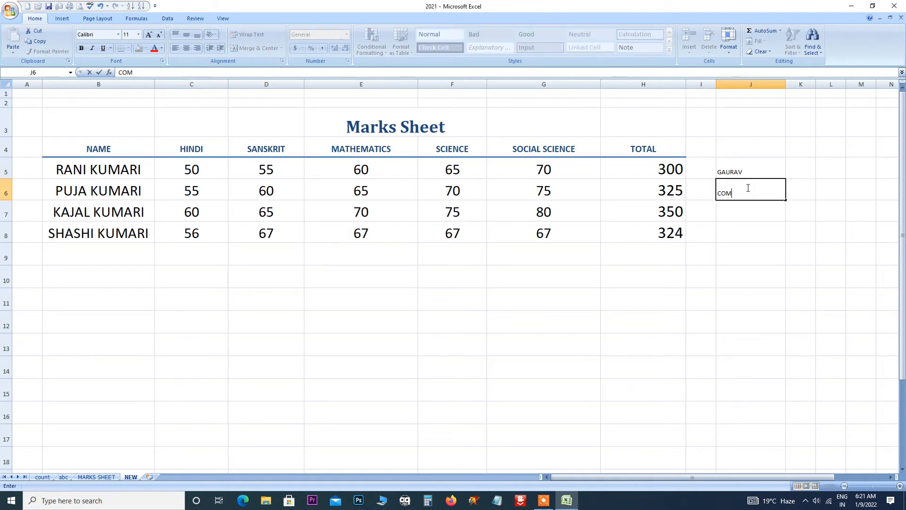
type("PUTER")
left_click(741, 209)
type("GYAN")
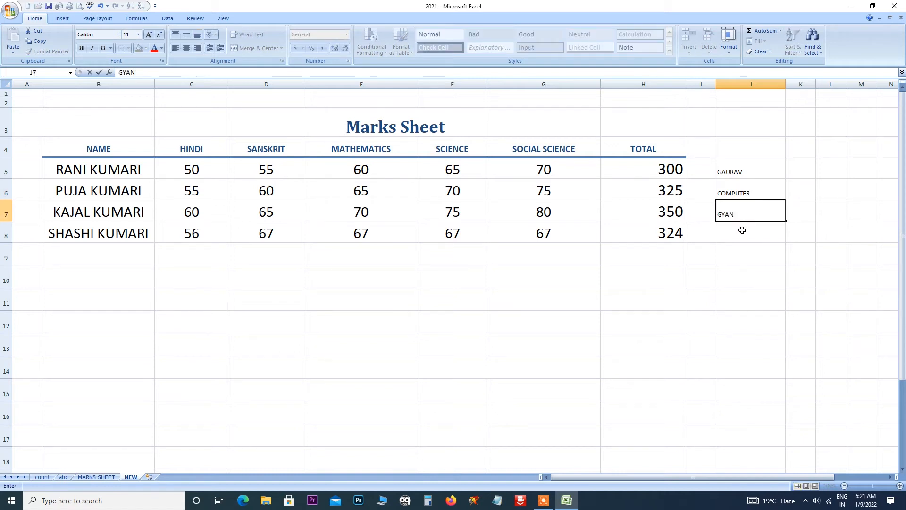
left_click(742, 230)
type("H")
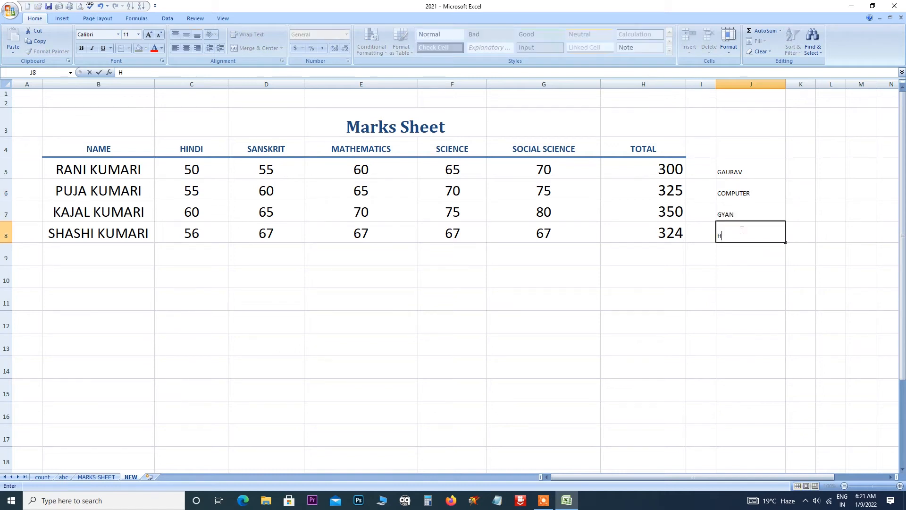
type("ASPURA")
key("Return")
Enlarge the font of J5:J8 to size 18.
left_click_drag(744, 169, 749, 236)
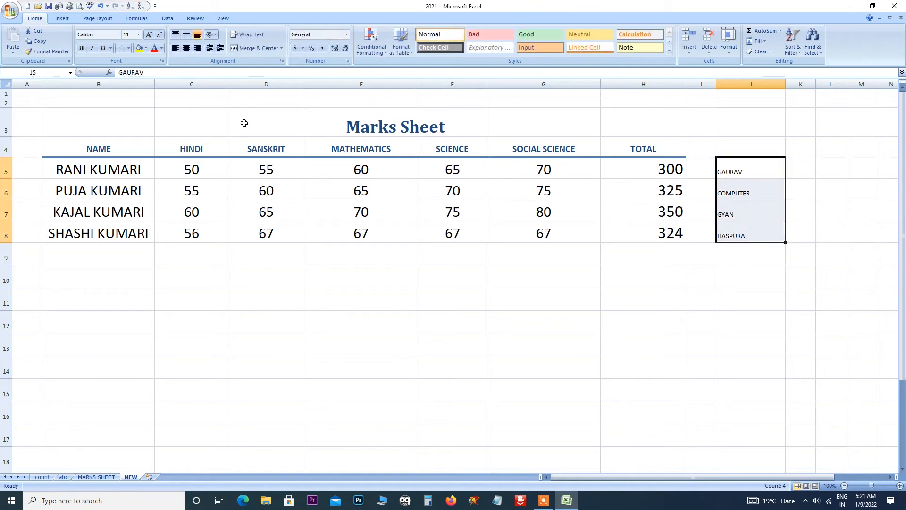
left_click(149, 34)
left_click(149, 35)
left_click(149, 34)
left_click(149, 35)
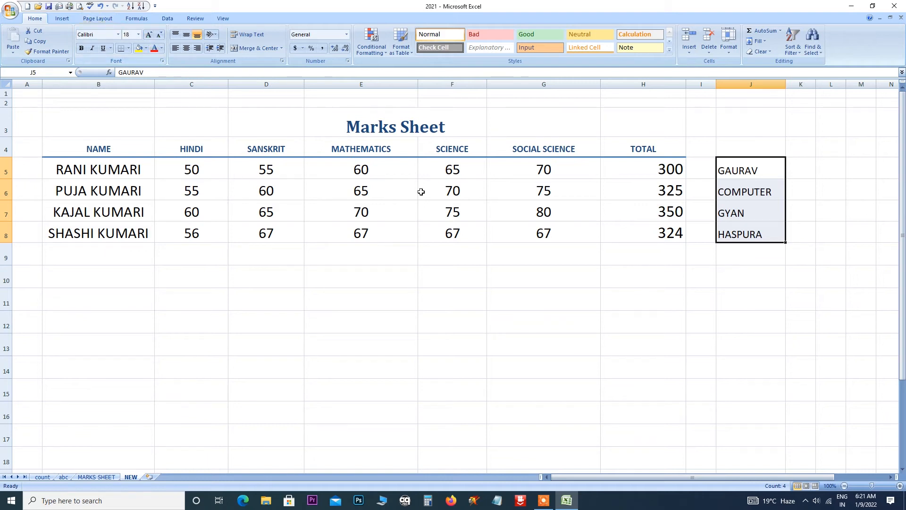
left_click(448, 195)
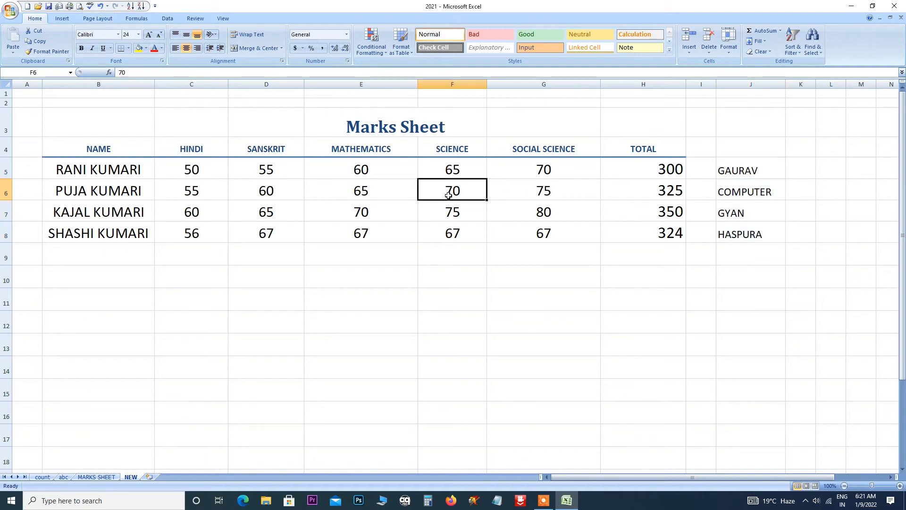
left_click(689, 53)
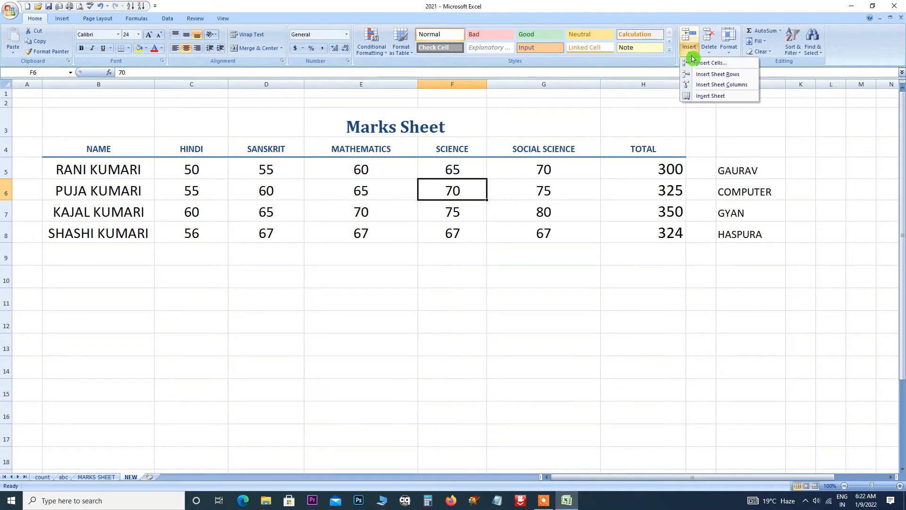
left_click(716, 65)
left_click(551, 262)
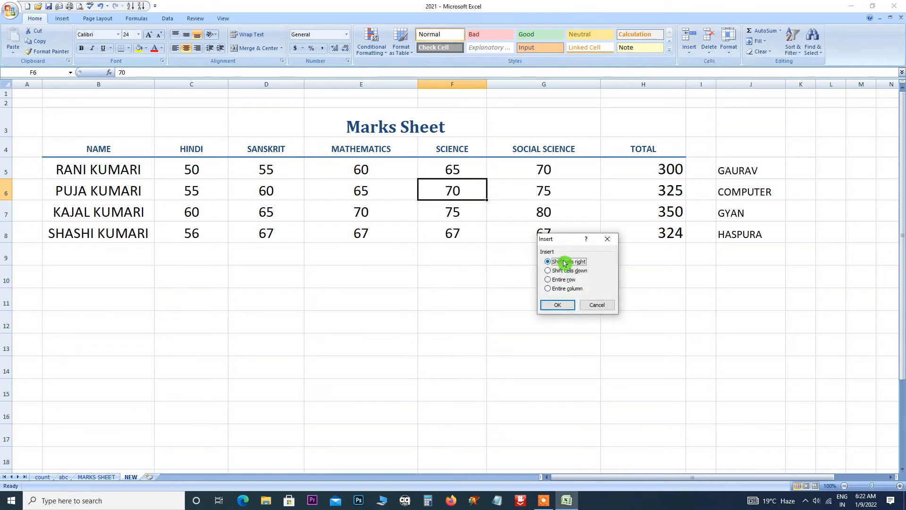
left_click(558, 306)
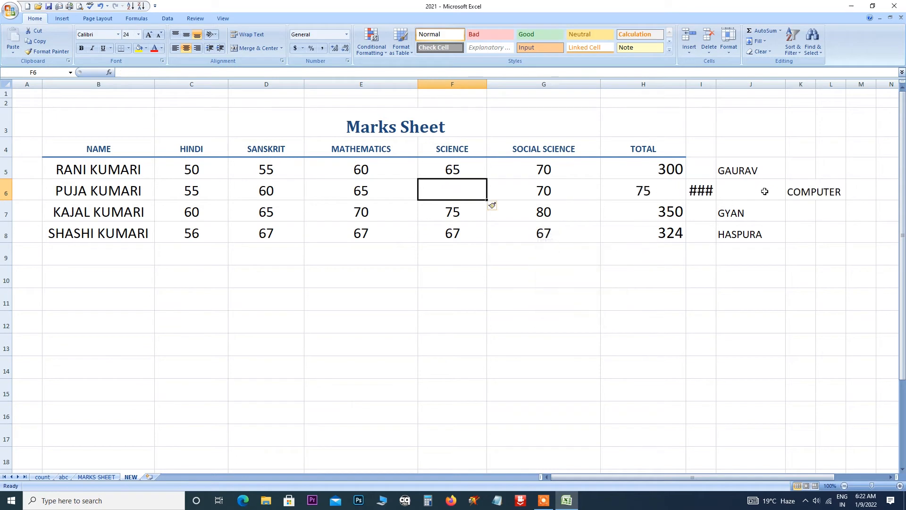
left_click_drag(716, 85, 730, 85)
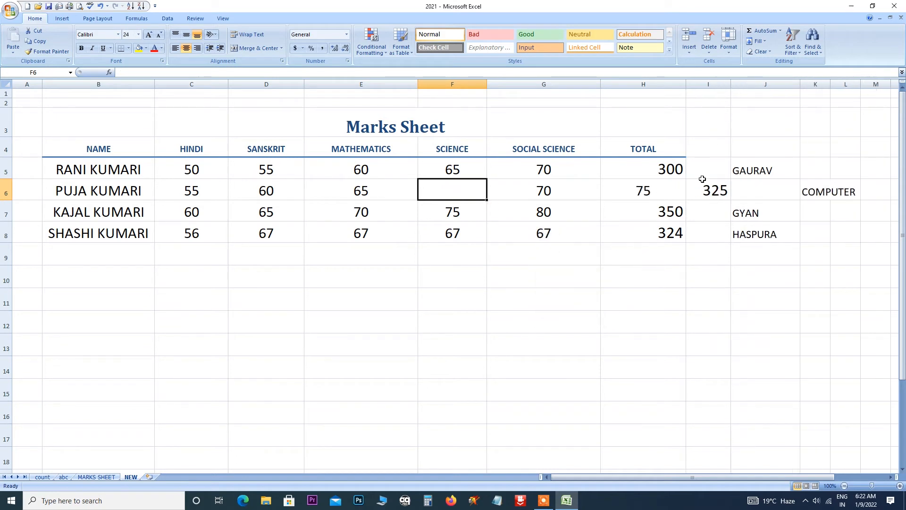
key("ctrl+z")
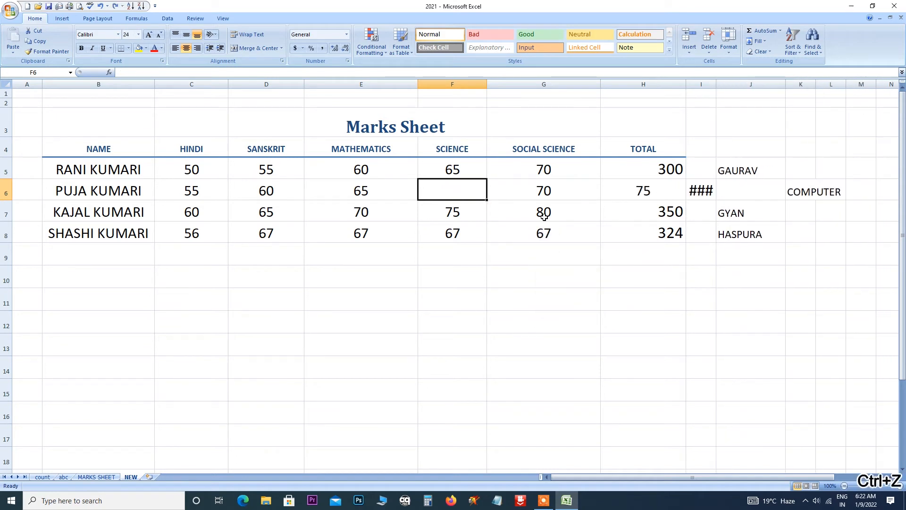
key("ctrl+z")
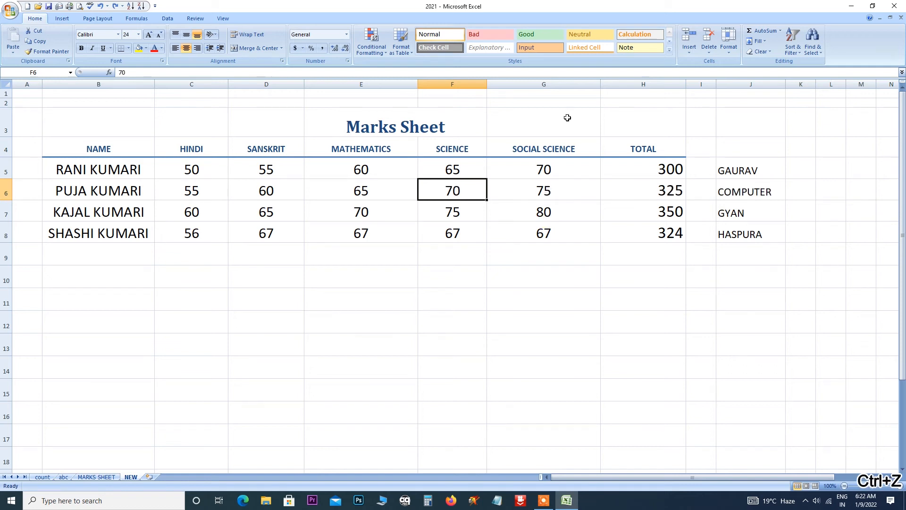
left_click(689, 52)
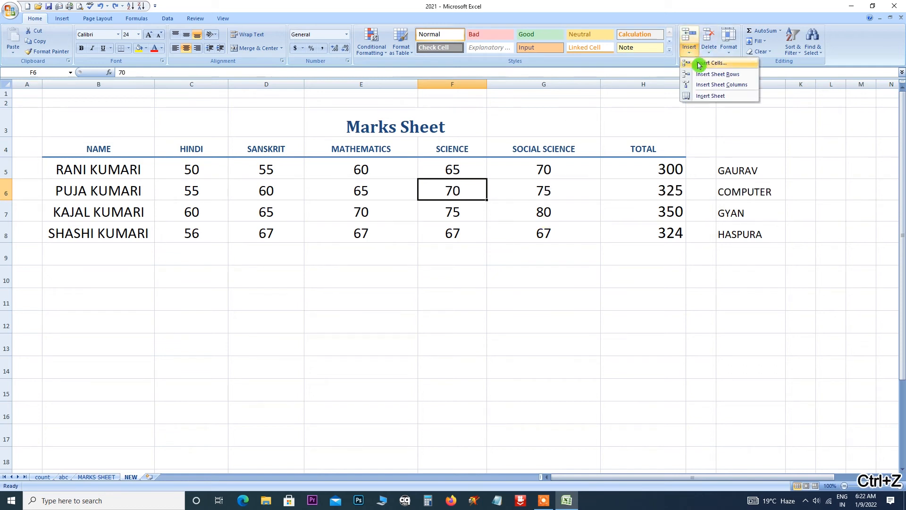
left_click(699, 64)
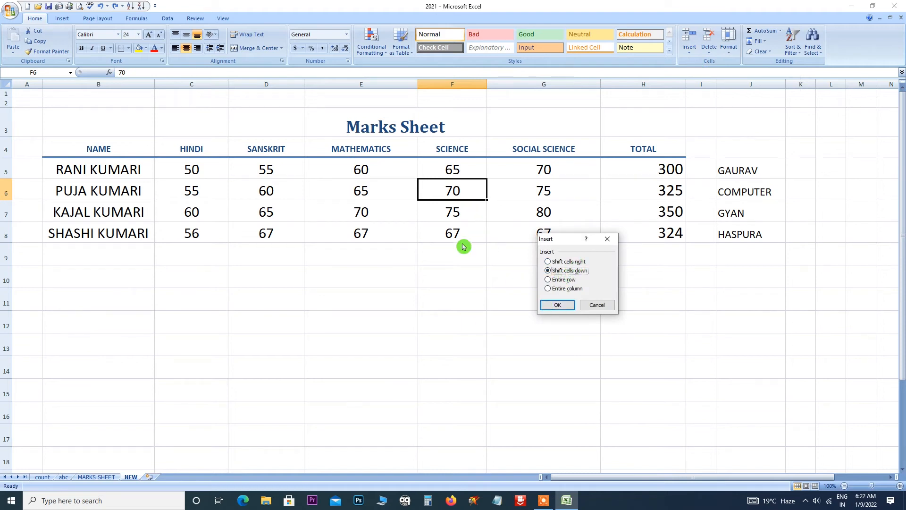
left_click(558, 306)
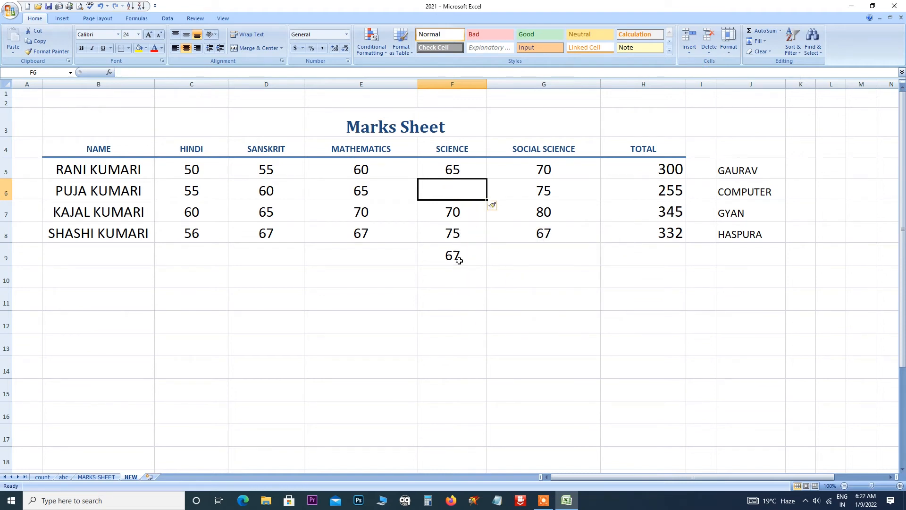
key("ctrl+z")
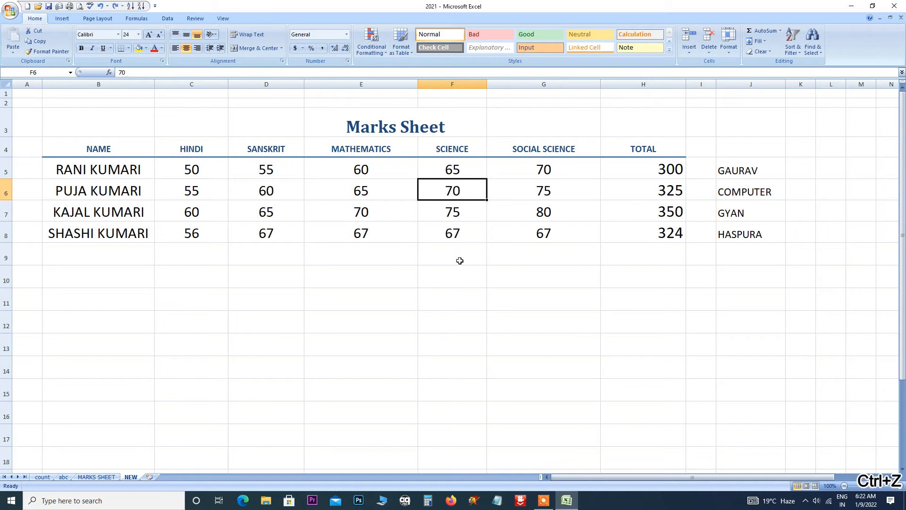
left_click(690, 52)
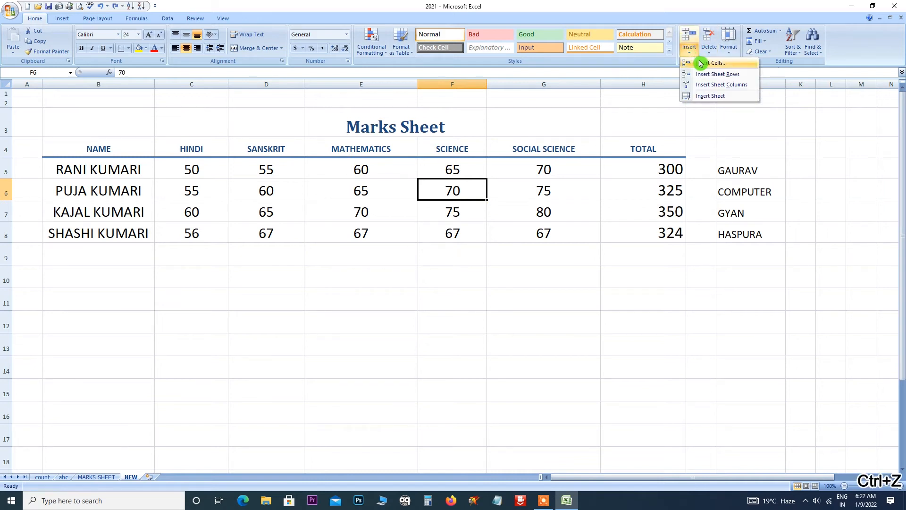
left_click(700, 63)
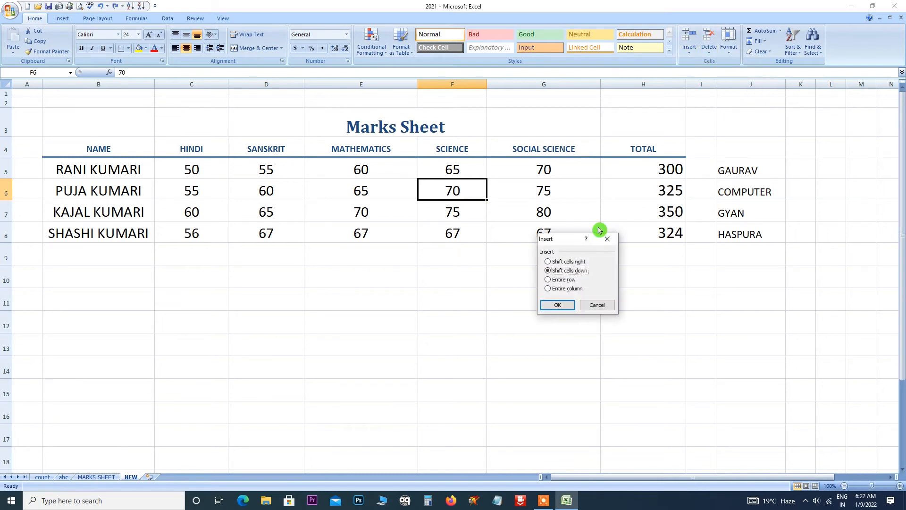
left_click(567, 281)
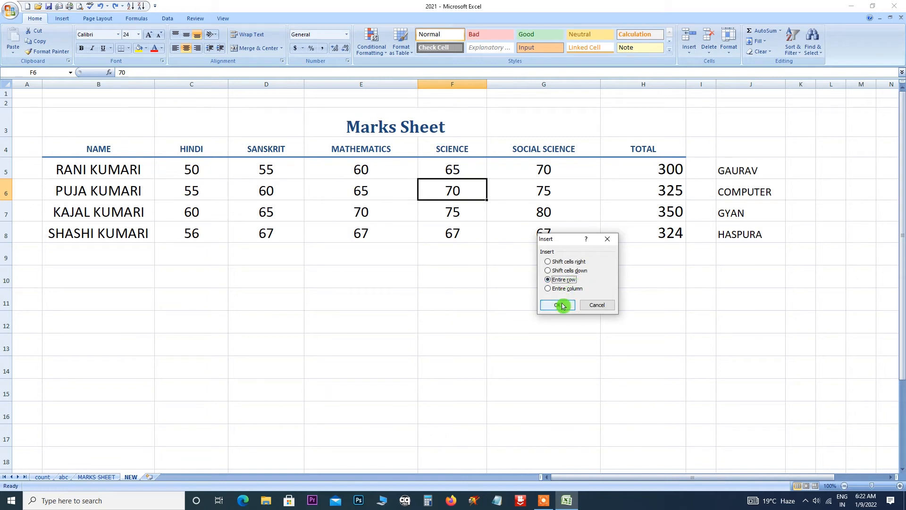
left_click(556, 305)
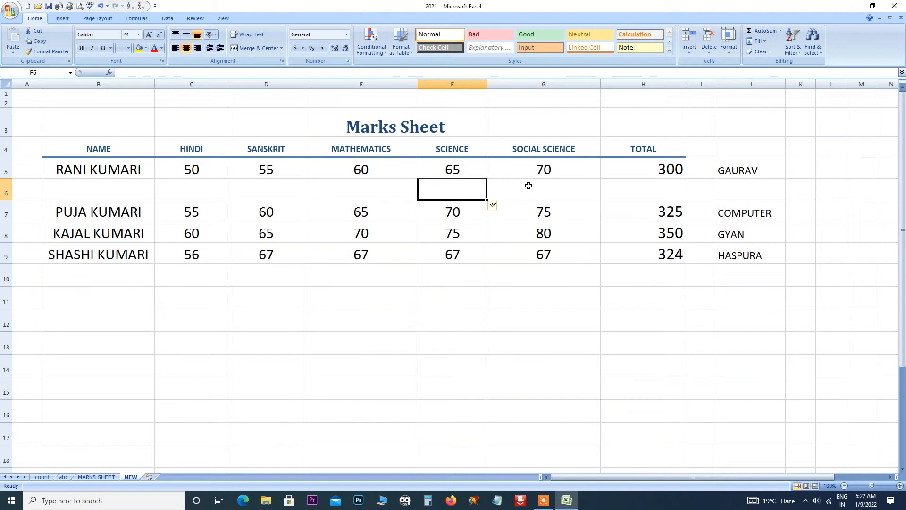
key("ctrl+z")
left_click(692, 51)
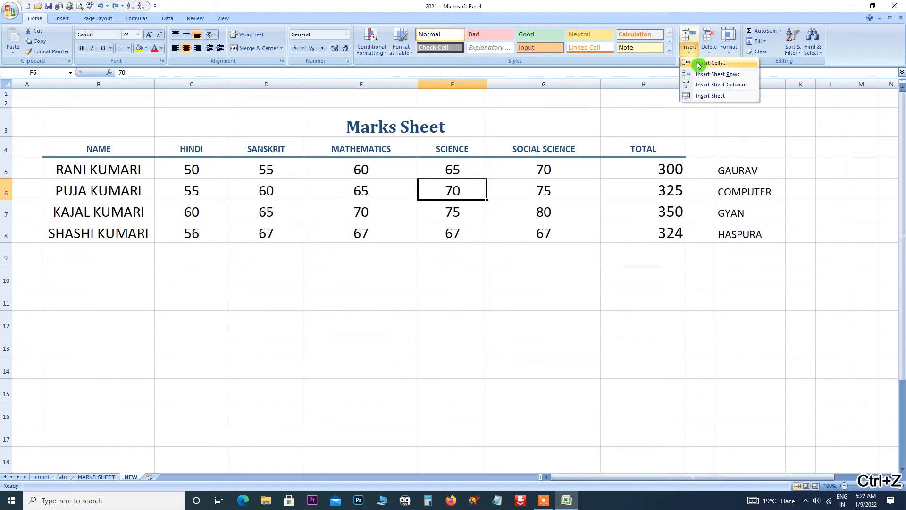
left_click(699, 64)
left_click(567, 289)
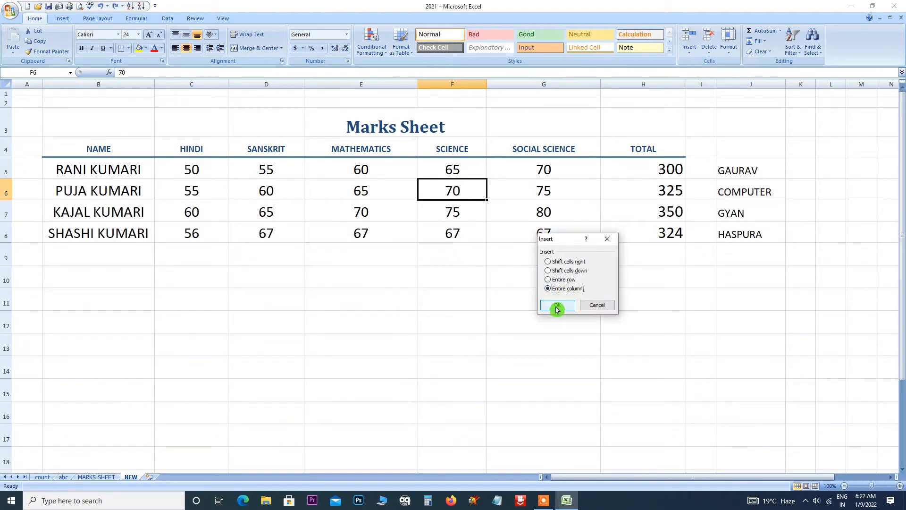
left_click(557, 306)
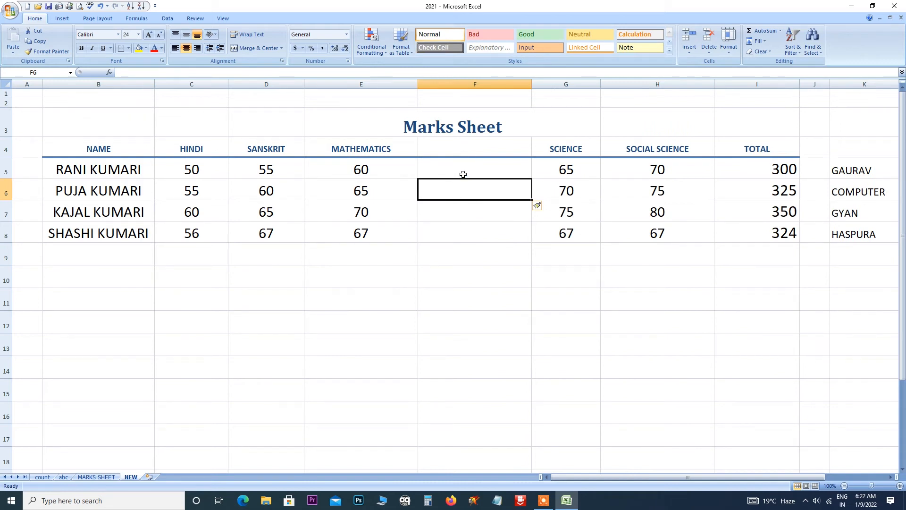
key("ctrl+z")
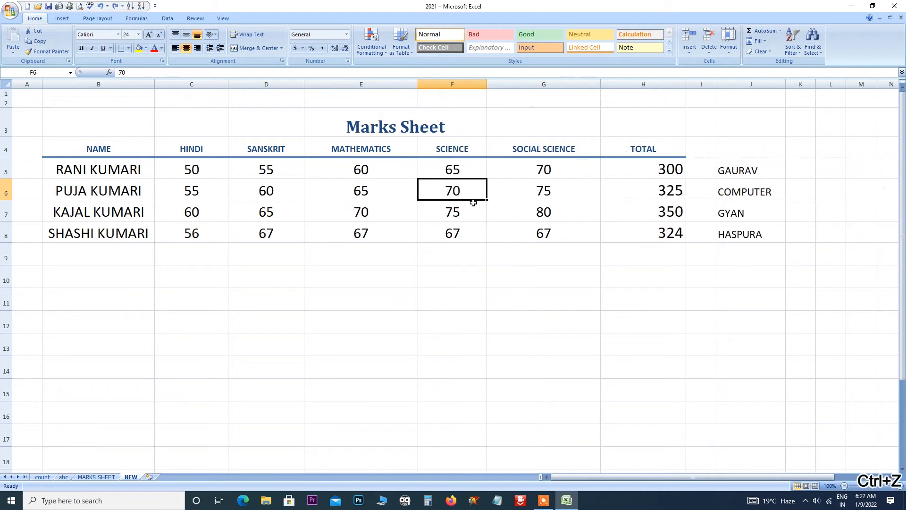
Insert an entire blank row at row 6 via Insert Cells.
left_click(688, 55)
left_click(700, 63)
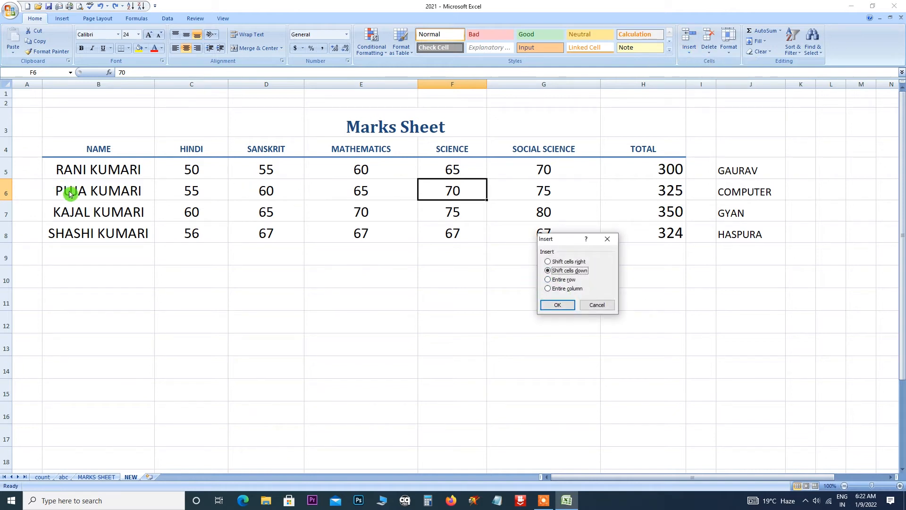
left_click(548, 279)
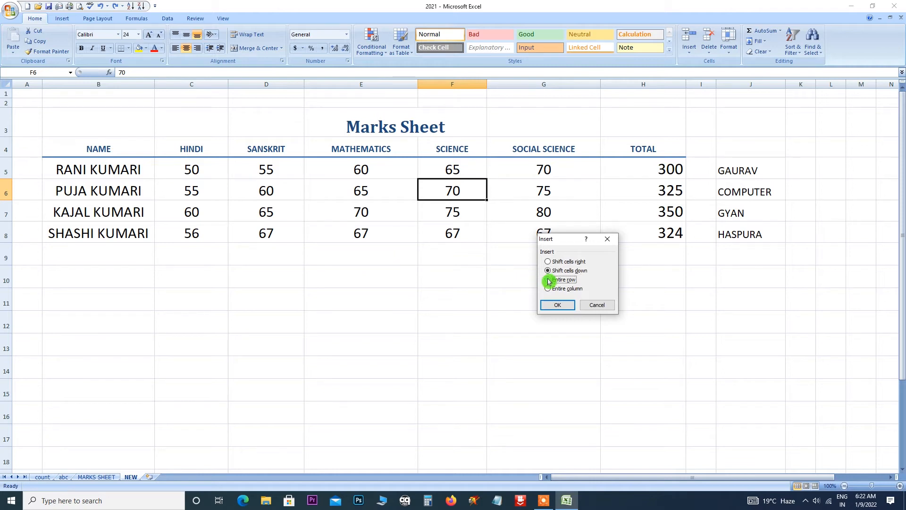
left_click(555, 306)
Enter a new student's name in B6 with marks 45, 56 and 67 in C6:E6.
left_click(75, 185)
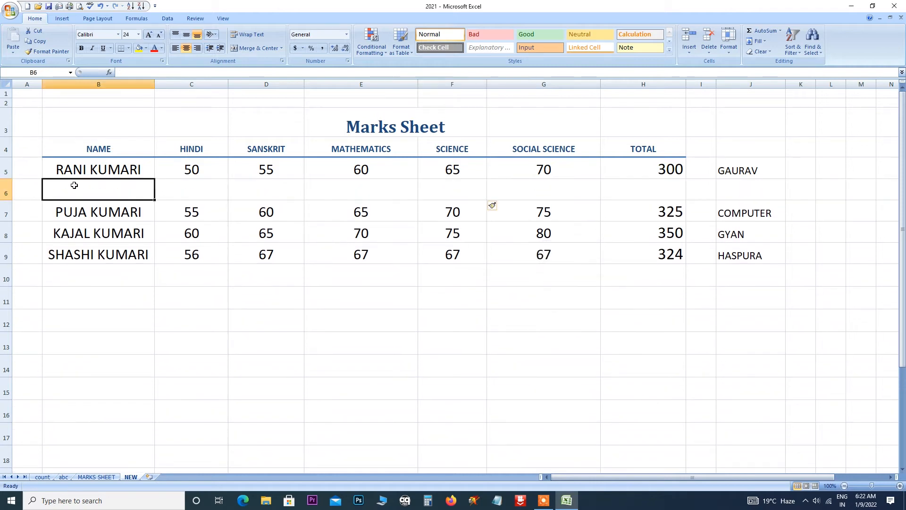
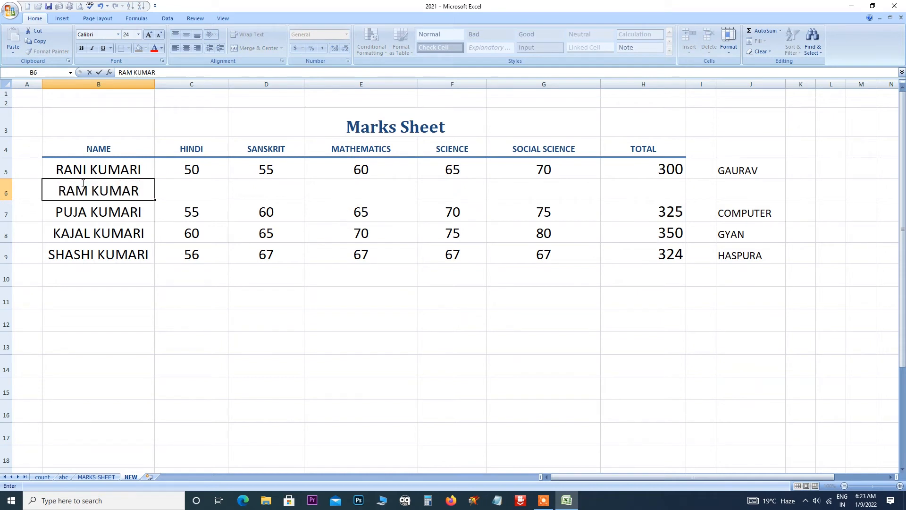
left_click(178, 186)
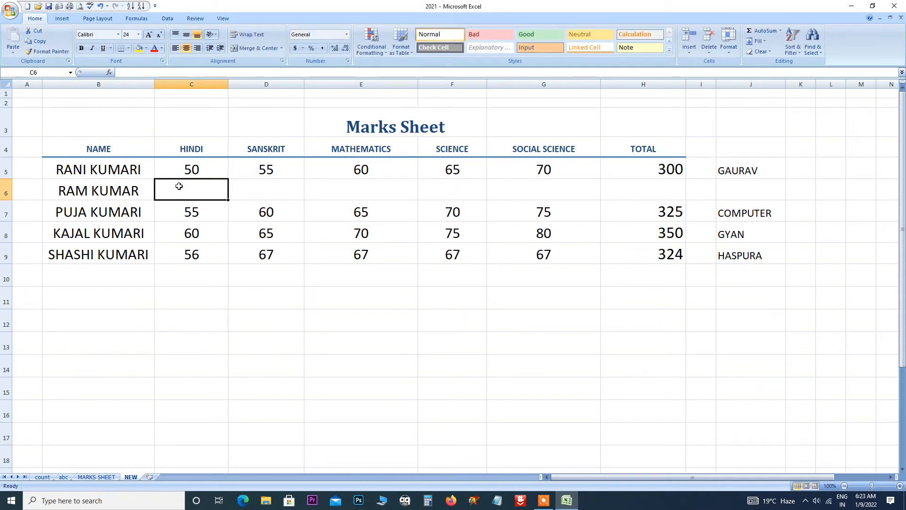
type("45")
left_click(283, 185)
type("56")
left_click(361, 187)
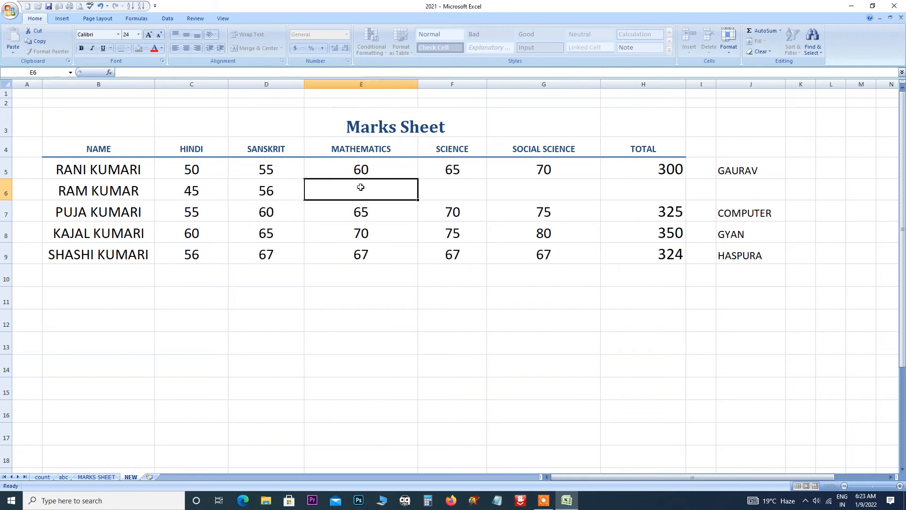
type("67")
left_click(324, 206)
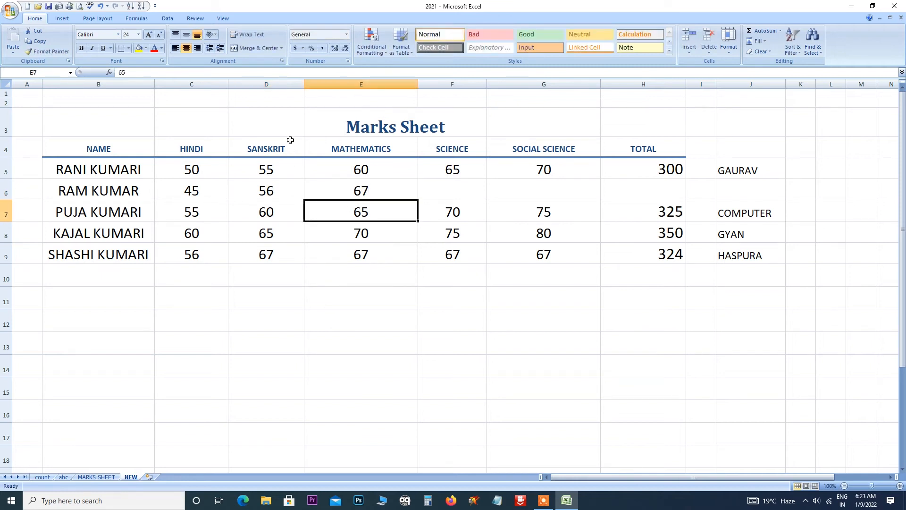
left_click(325, 146)
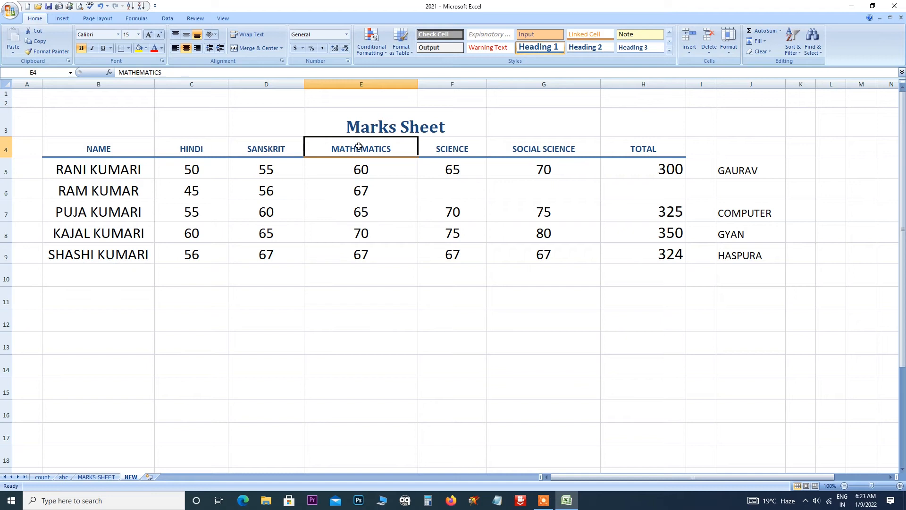
Insert an entire blank column before MATHEMATICS via Insert Cells.
left_click(689, 51)
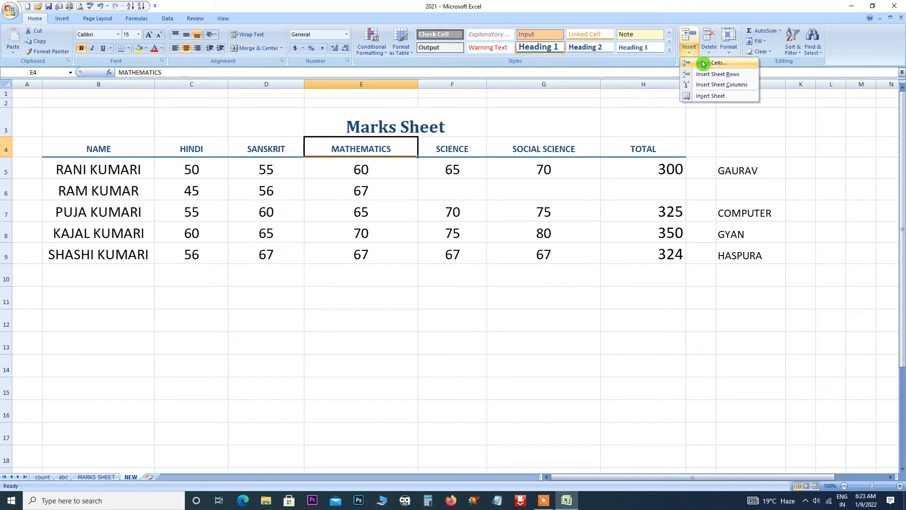
left_click(703, 64)
left_click(566, 289)
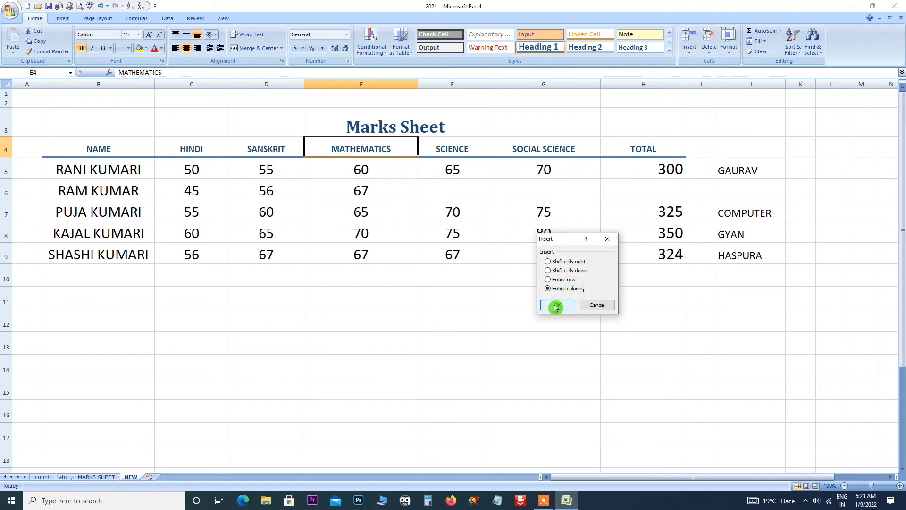
left_click(556, 306)
Head the new column COMPUTER and enter 12 as the first student's mark.
type("COMP")
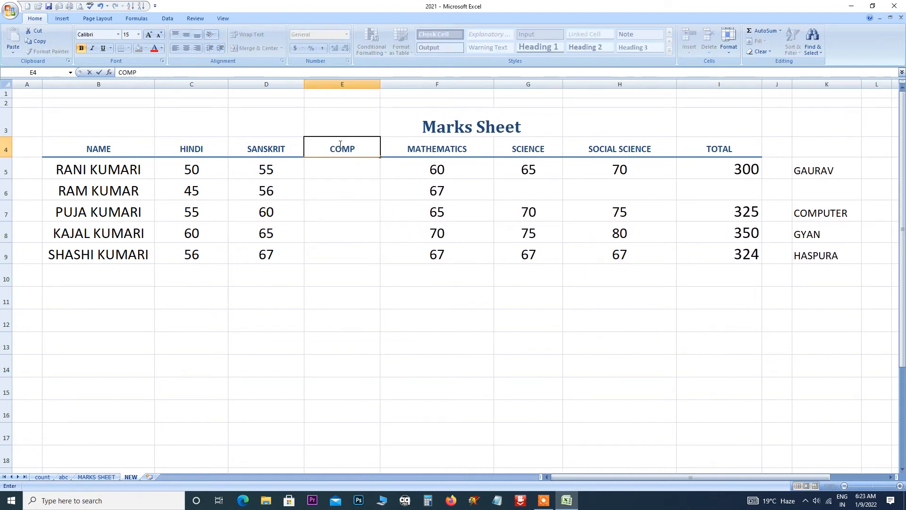
type("UTER")
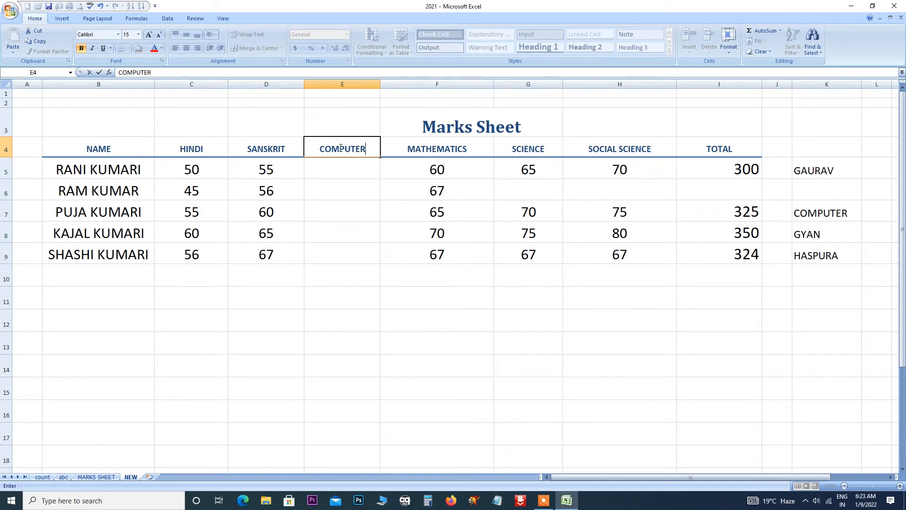
left_click(348, 166)
type("12")
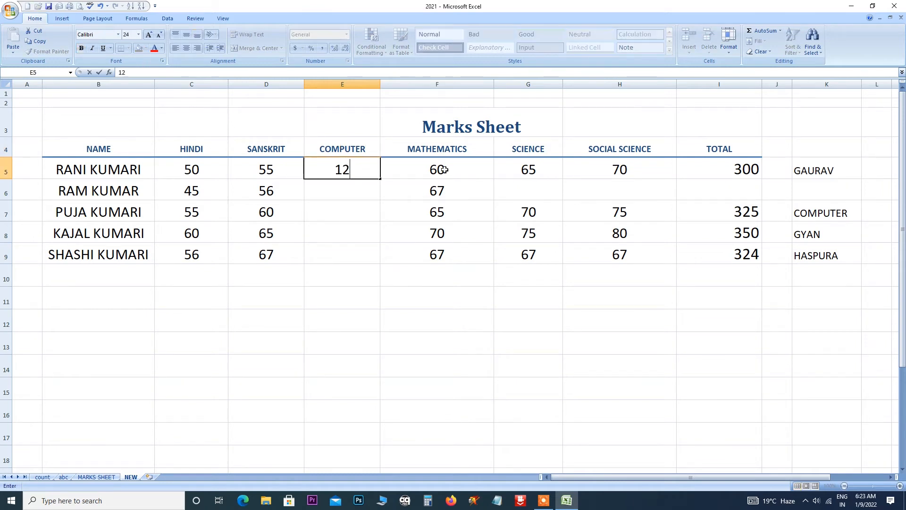
left_click(337, 201)
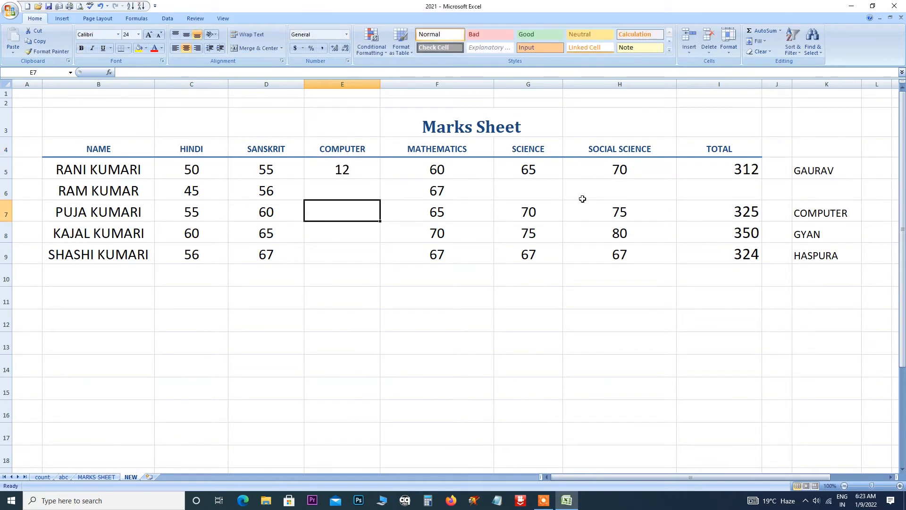
left_click(515, 212)
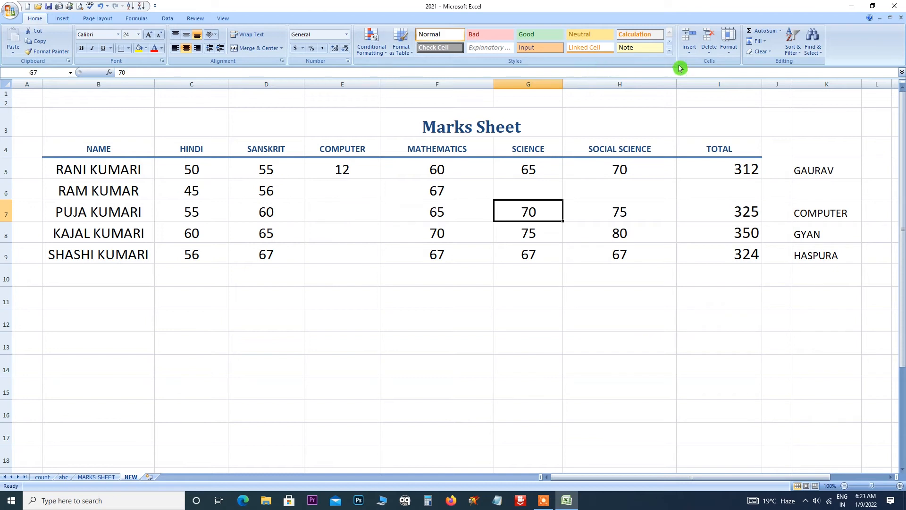
Insert a cell at G7 shifting row 7 right, then undo it.
left_click(689, 52)
left_click(705, 68)
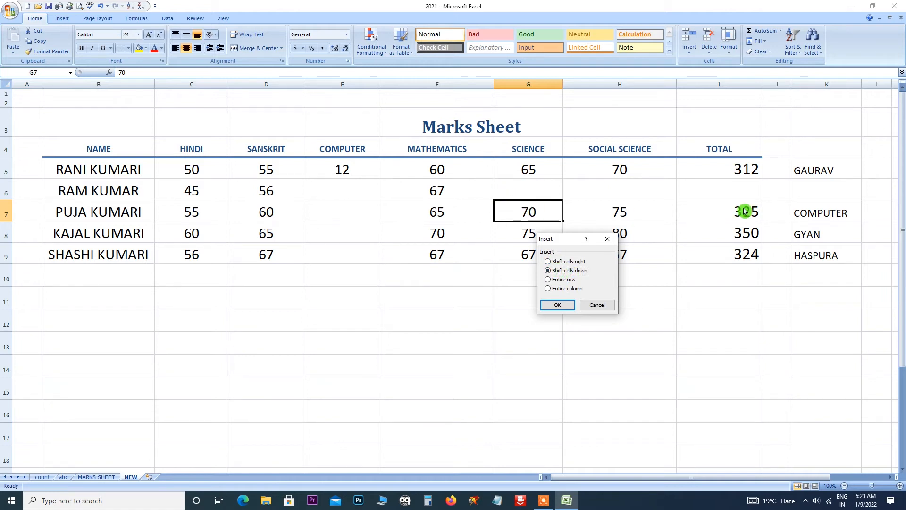
left_click(548, 263)
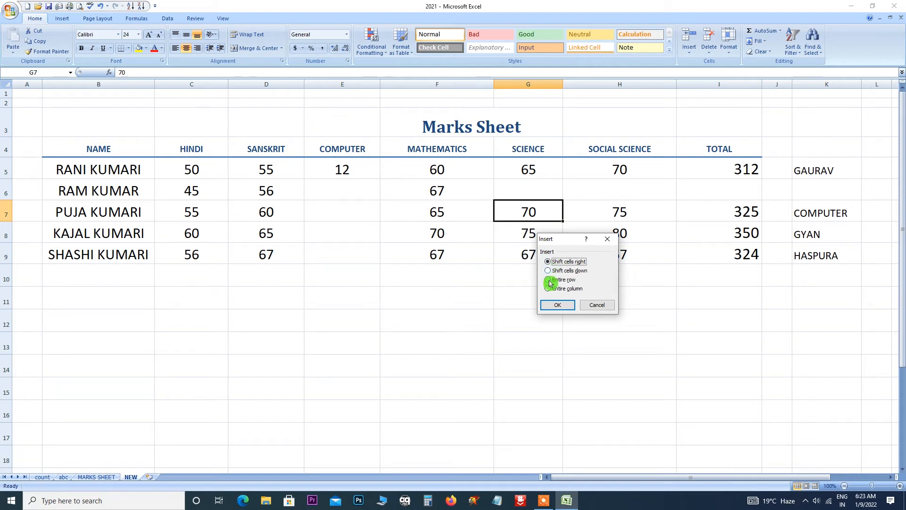
left_click(557, 305)
left_click_drag(558, 476, 658, 478)
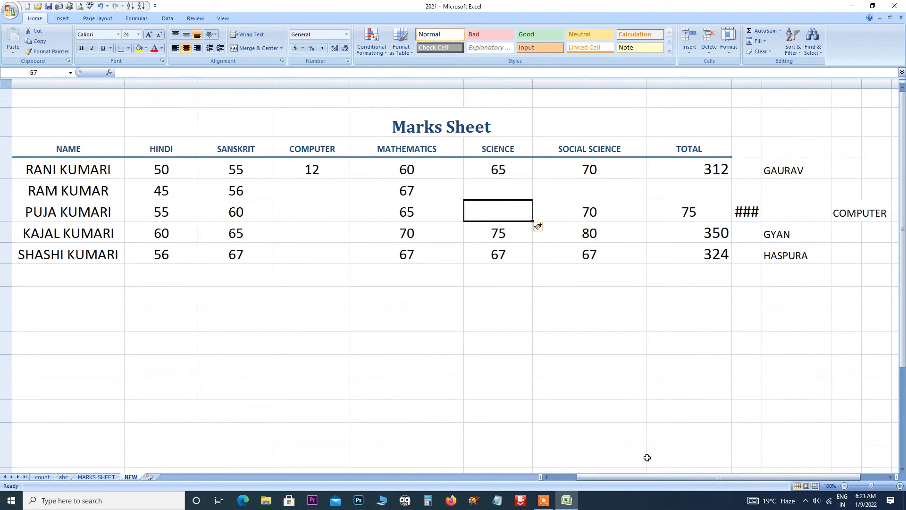
key("ctrl+z")
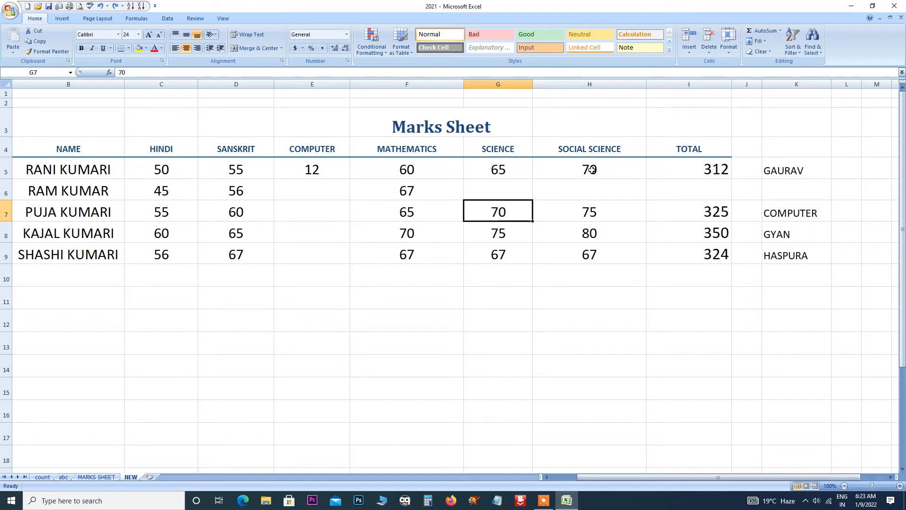
Try inserting a cell at G7 shifting the science marks down, then undo it.
left_click(689, 52)
left_click(697, 64)
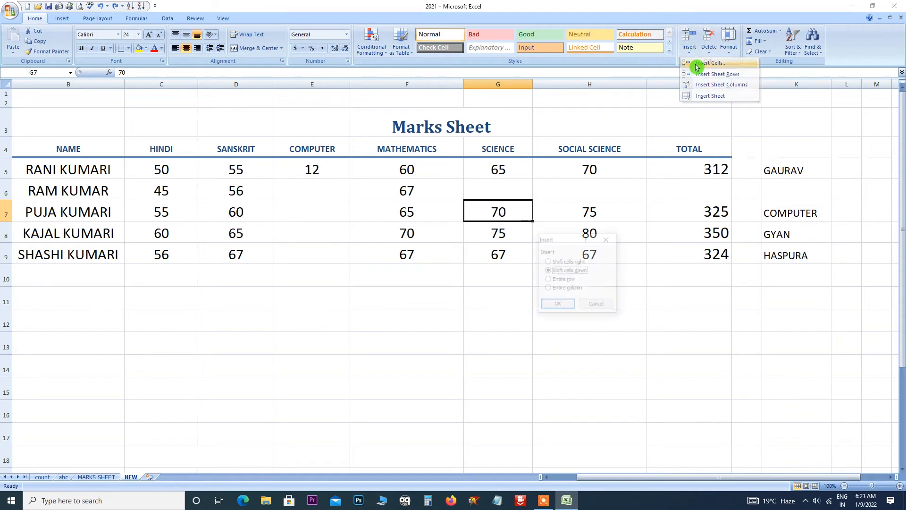
left_click(587, 273)
left_click(559, 302)
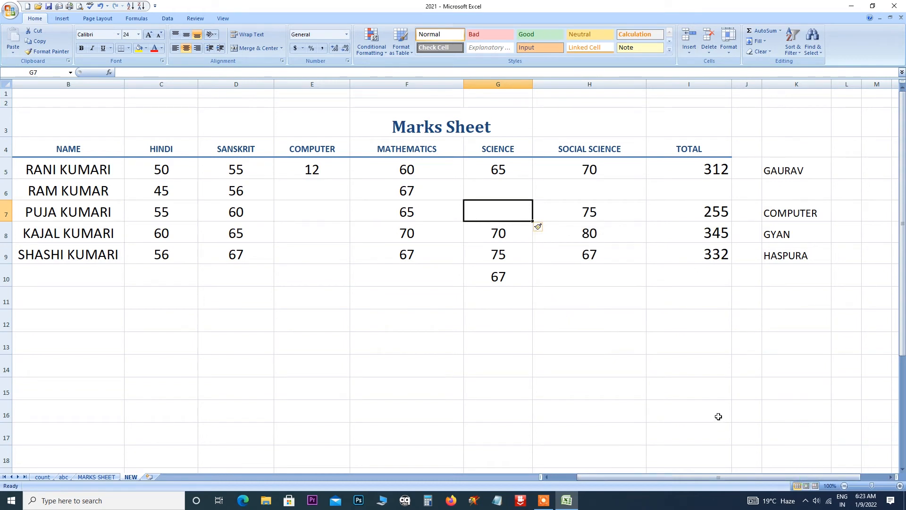
key("ctrl+z")
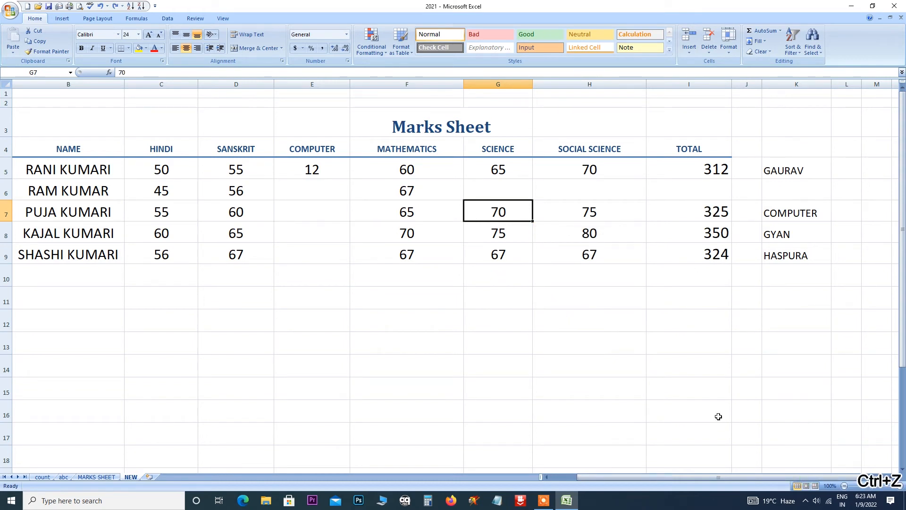
Insert a blank cell at G7 shifting row 7 right, and widen column J to show 325.
left_click(689, 52)
left_click(697, 63)
left_click(569, 261)
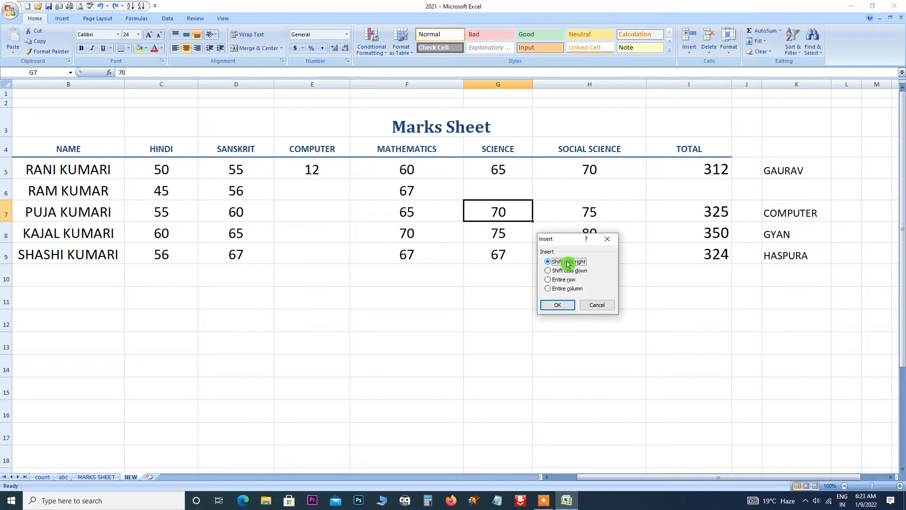
left_click(559, 305)
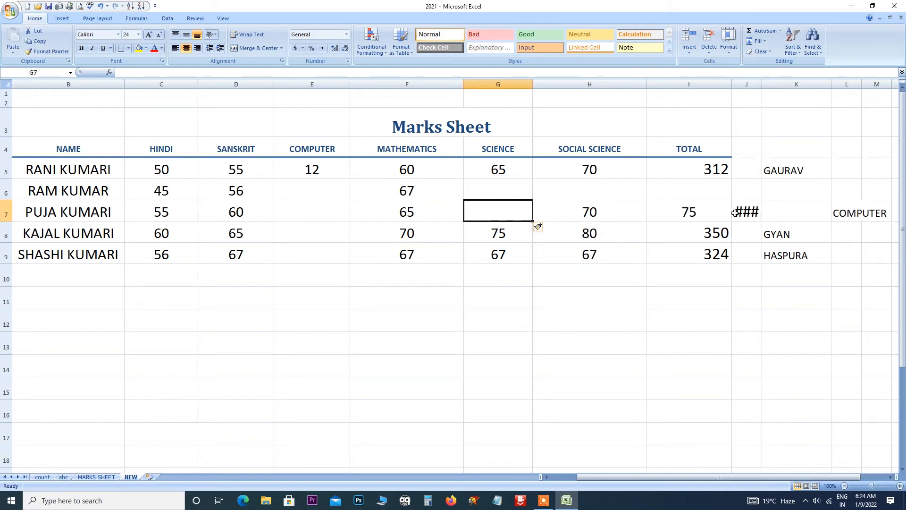
left_click_drag(762, 85, 779, 86)
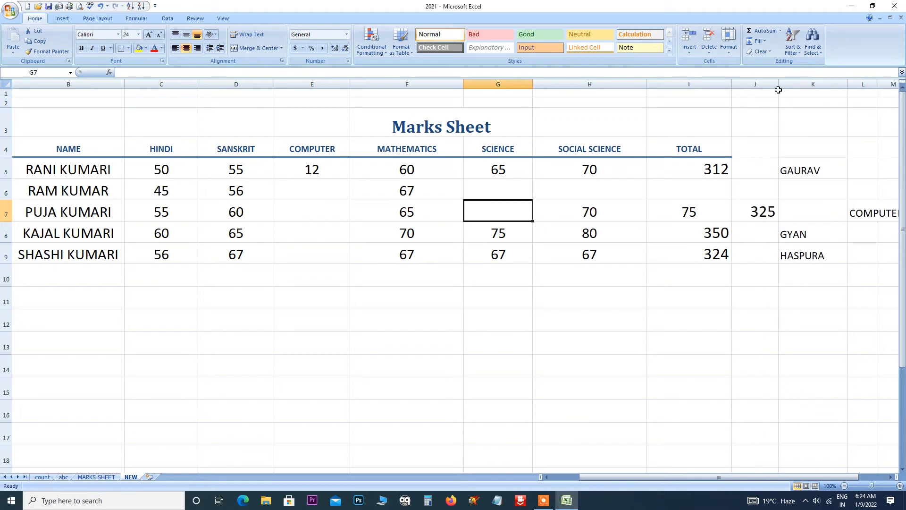
Delete G7 shifting cells left, then undo the deletion, column widening and cell insertion.
left_click(710, 55)
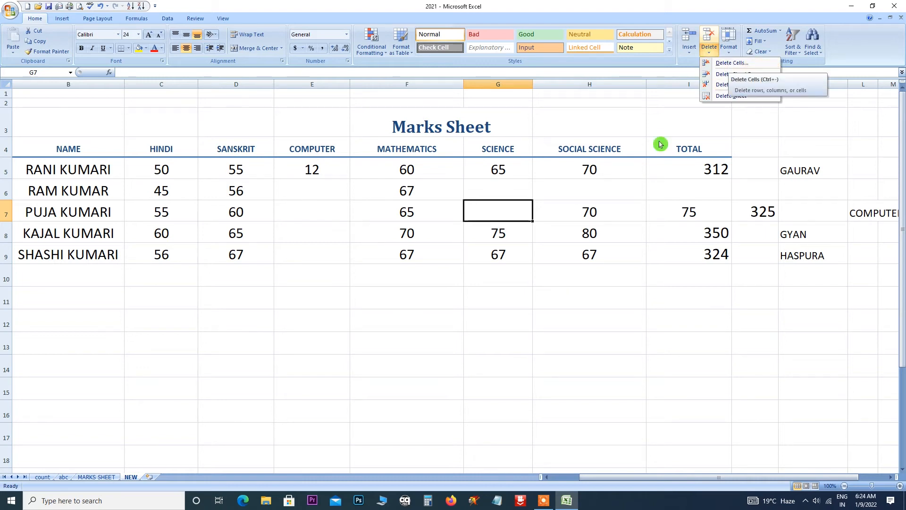
left_click(722, 64)
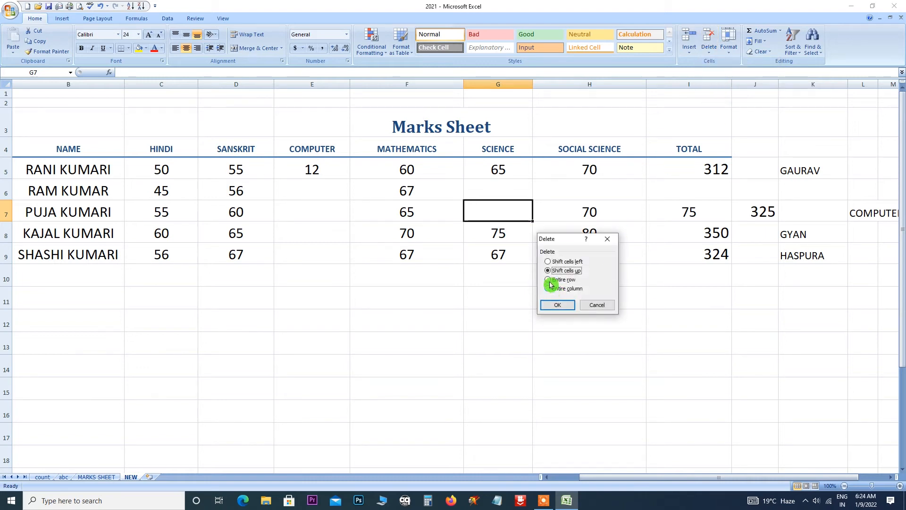
left_click(551, 262)
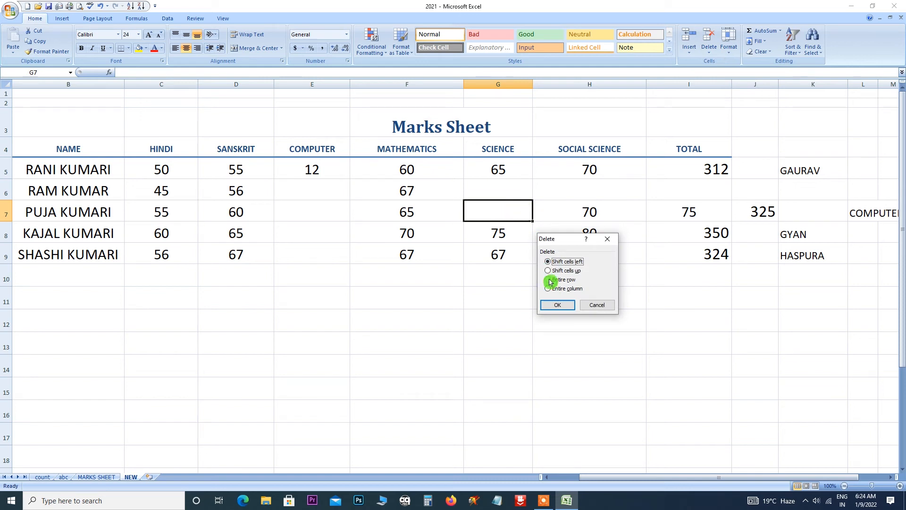
left_click(558, 305)
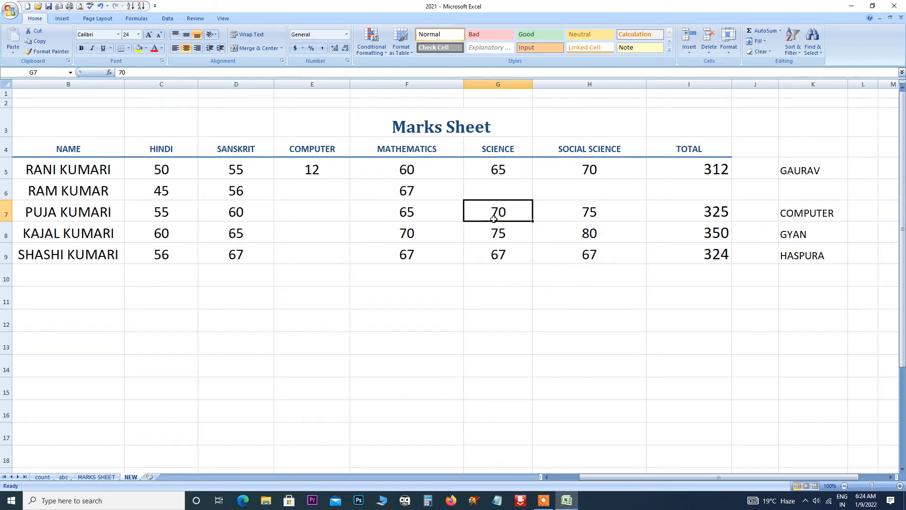
key("ctrl+z")
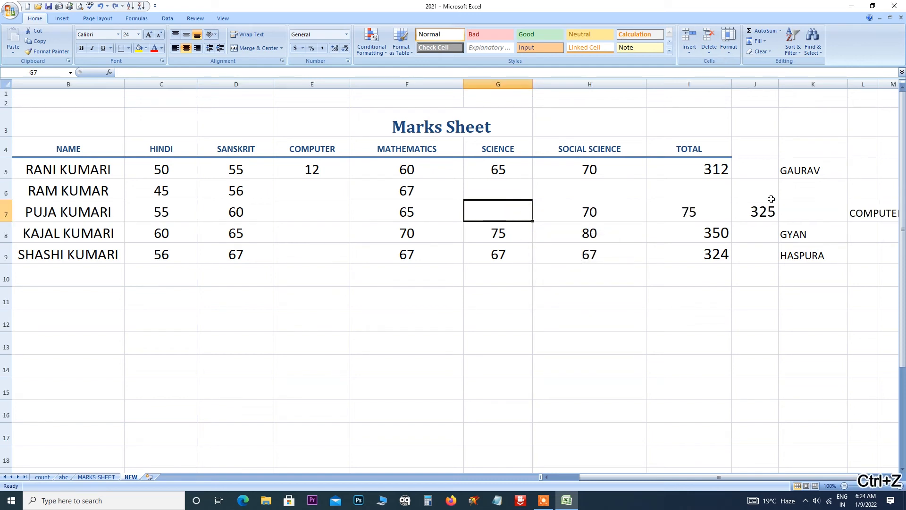
key("ctrl+z")
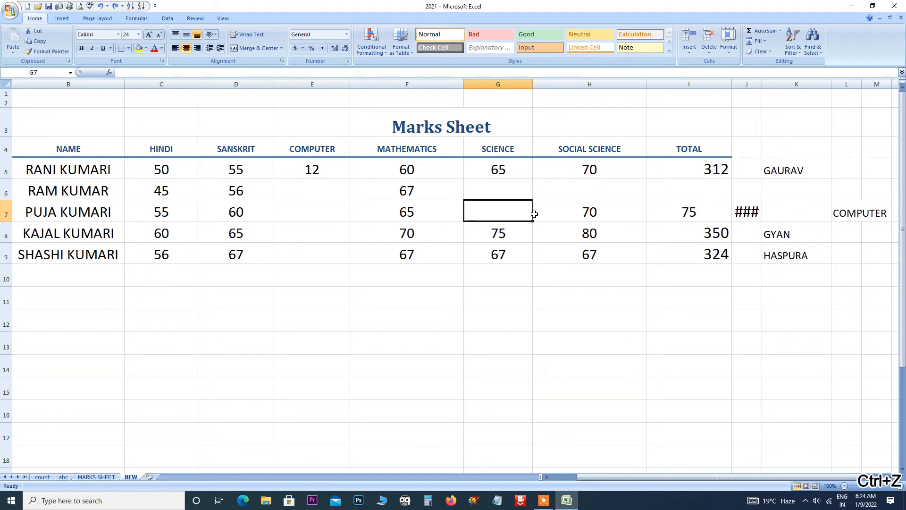
key("ctrl+z")
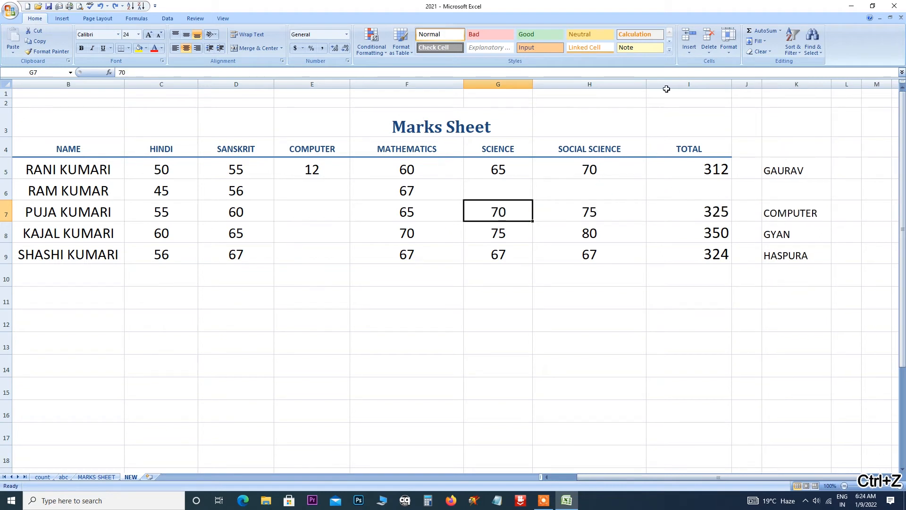
Reopen Delete Cells and cancel it, then check the insert options without choosing.
left_click(709, 49)
left_click(714, 62)
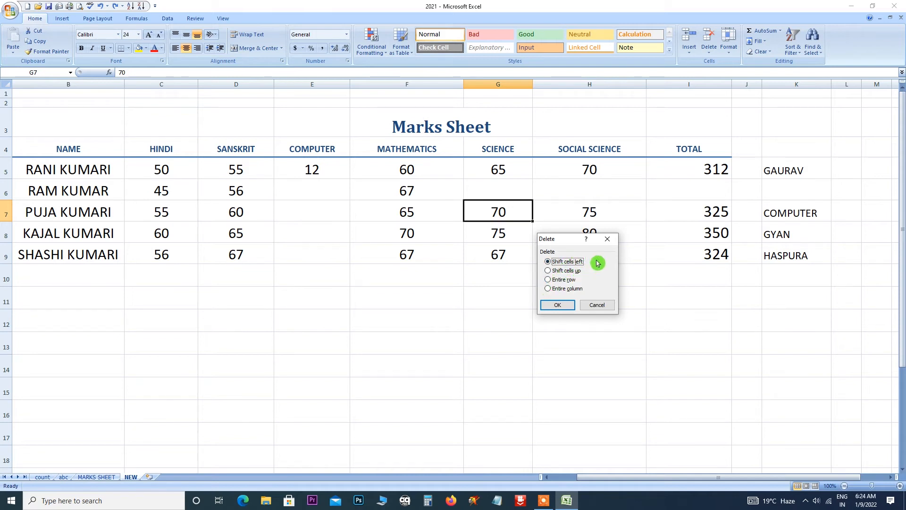
left_click(607, 239)
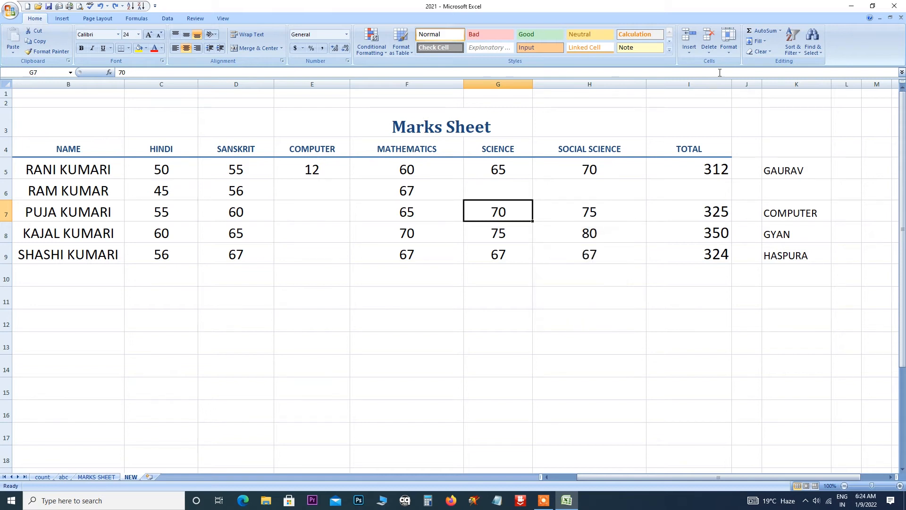
left_click(689, 54)
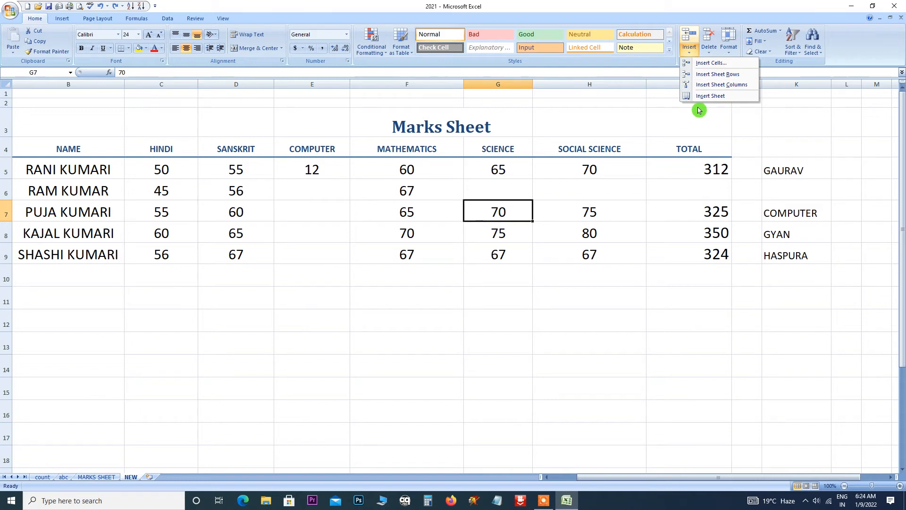
left_click(557, 280)
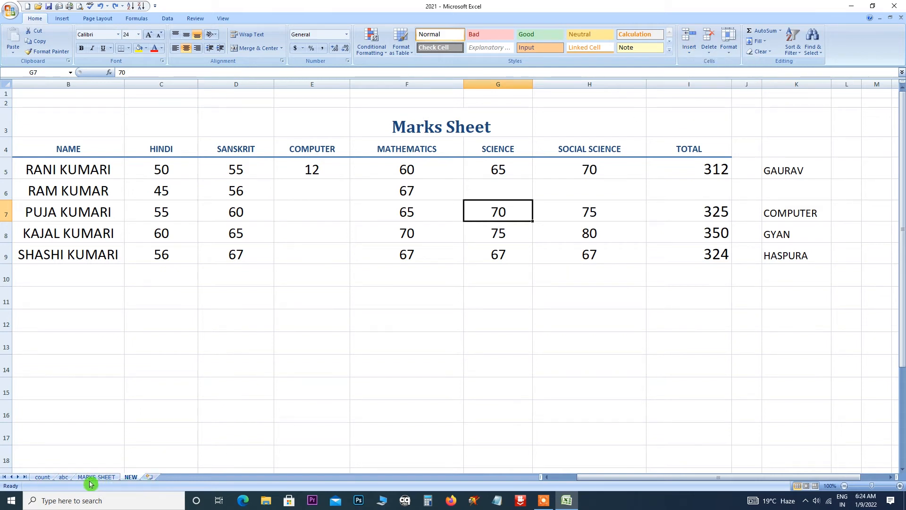
left_click(689, 50)
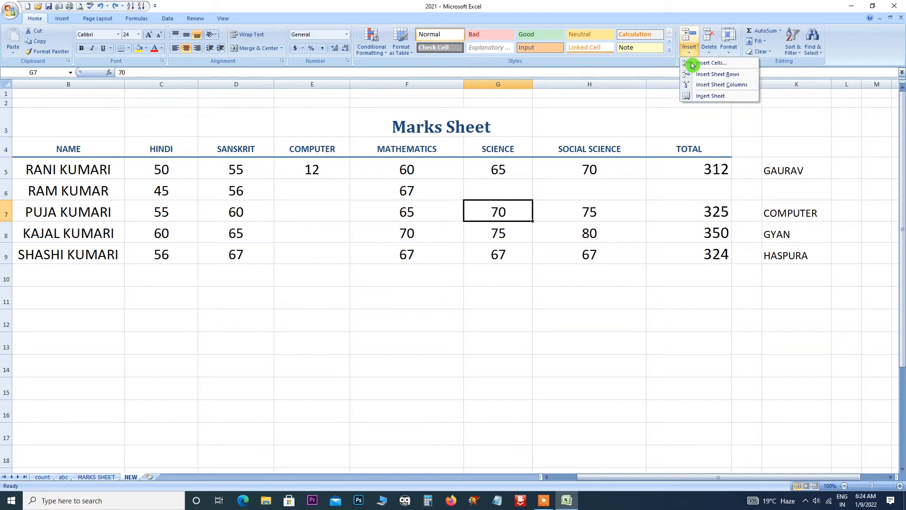
left_click(703, 96)
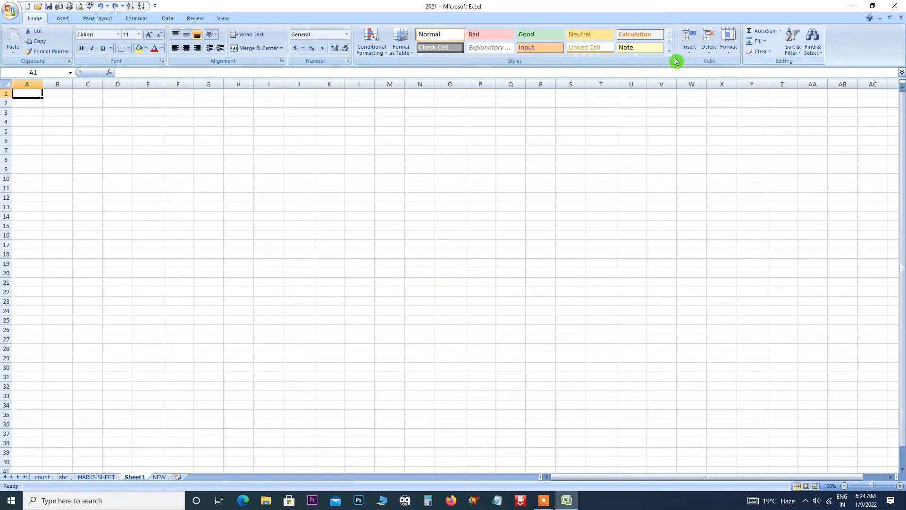
left_click(709, 50)
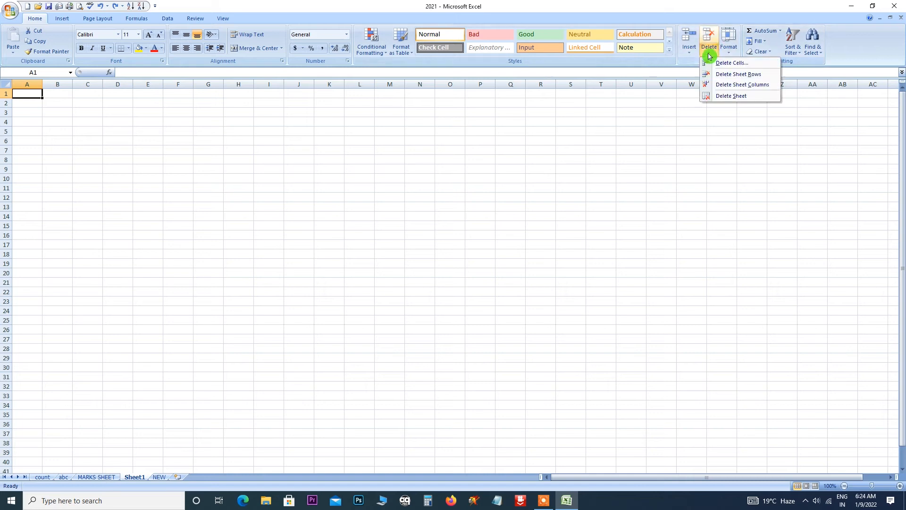
left_click(725, 96)
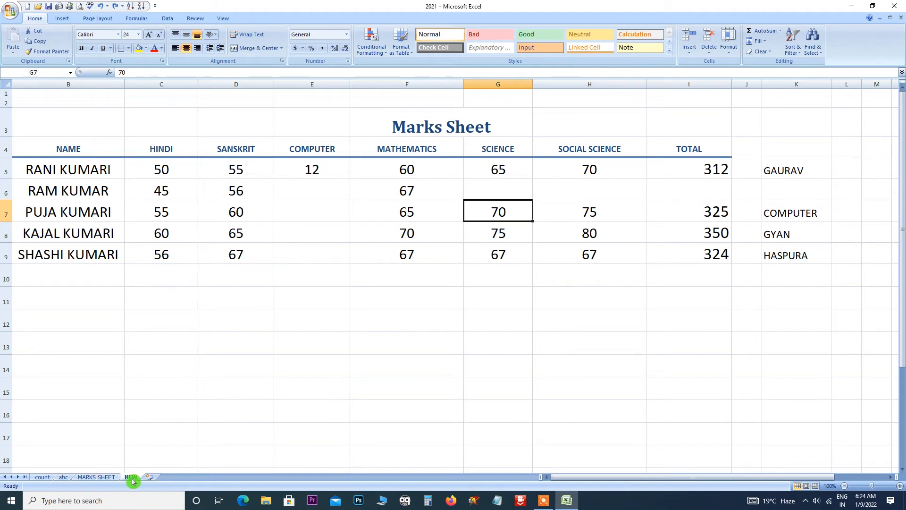
left_click(689, 47)
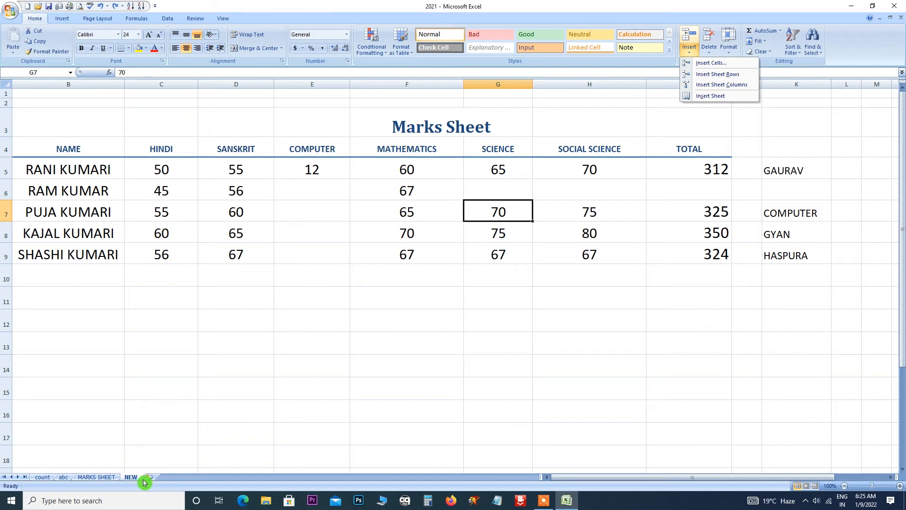
left_click(696, 94)
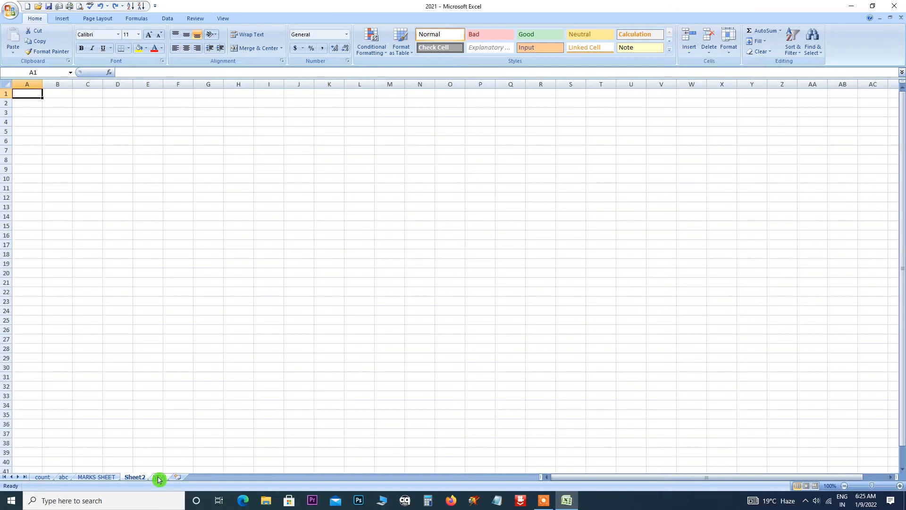
left_click(708, 51)
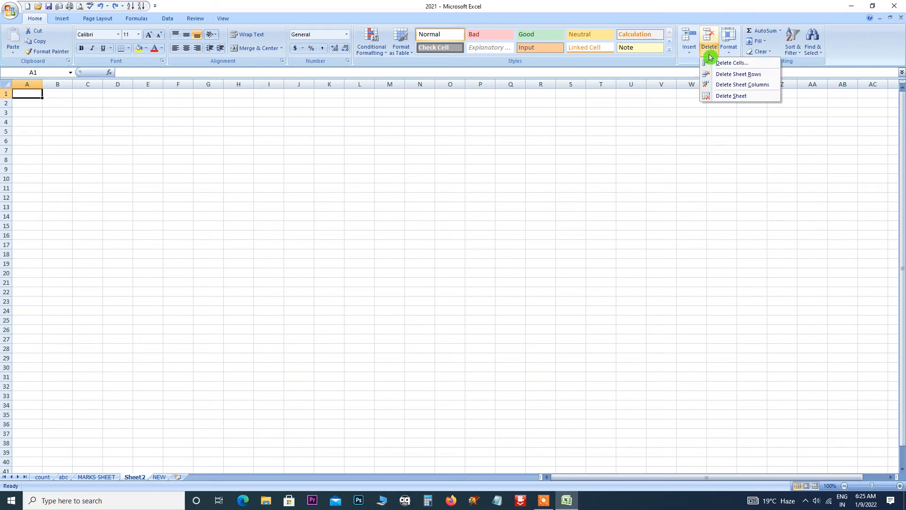
left_click(730, 97)
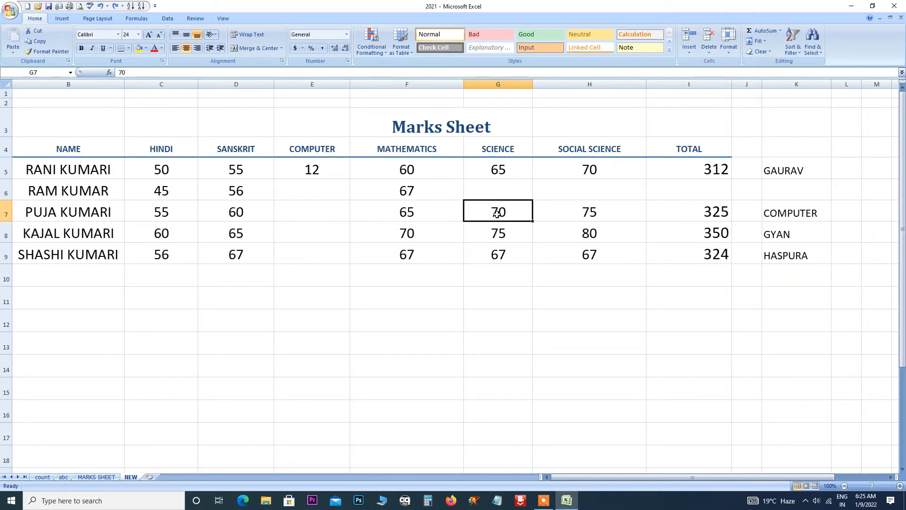
Insert a blank cell at G7 shifting right, then delete it shifting cells left.
left_click(690, 51)
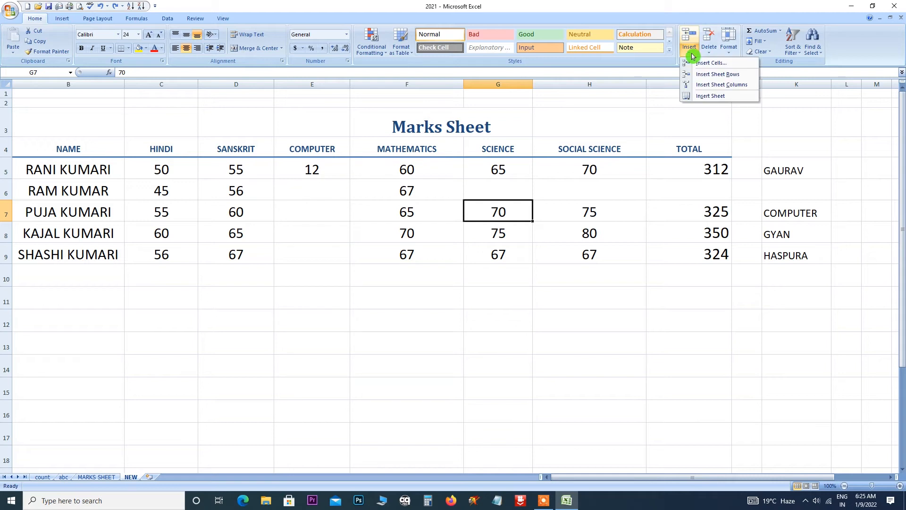
left_click(710, 63)
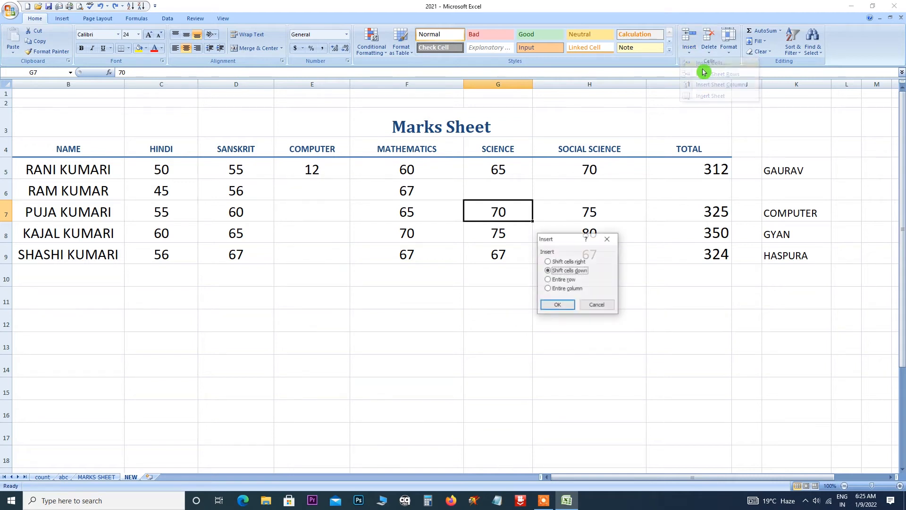
left_click(557, 304)
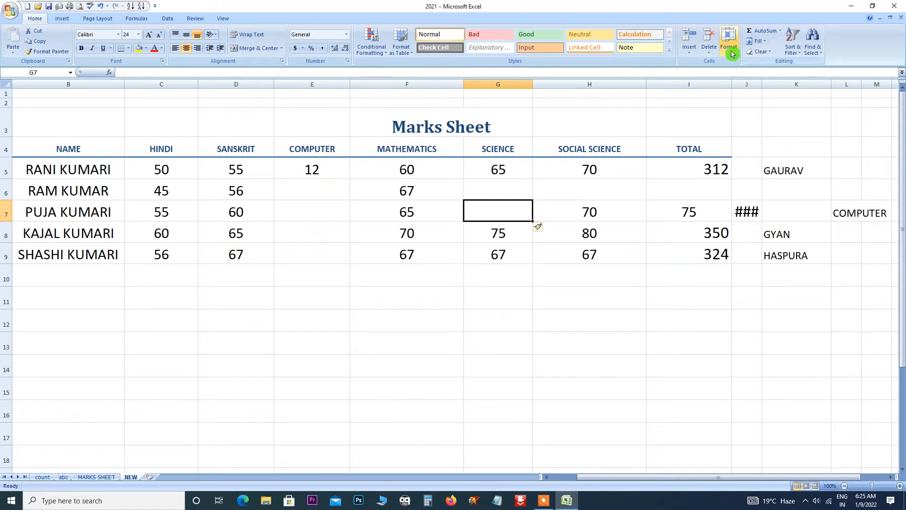
left_click(709, 51)
left_click(712, 63)
left_click(566, 262)
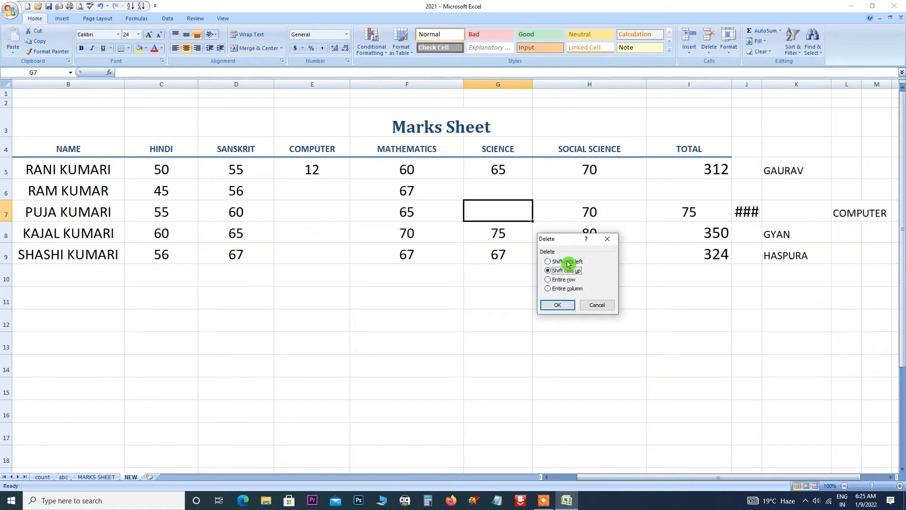
left_click(559, 306)
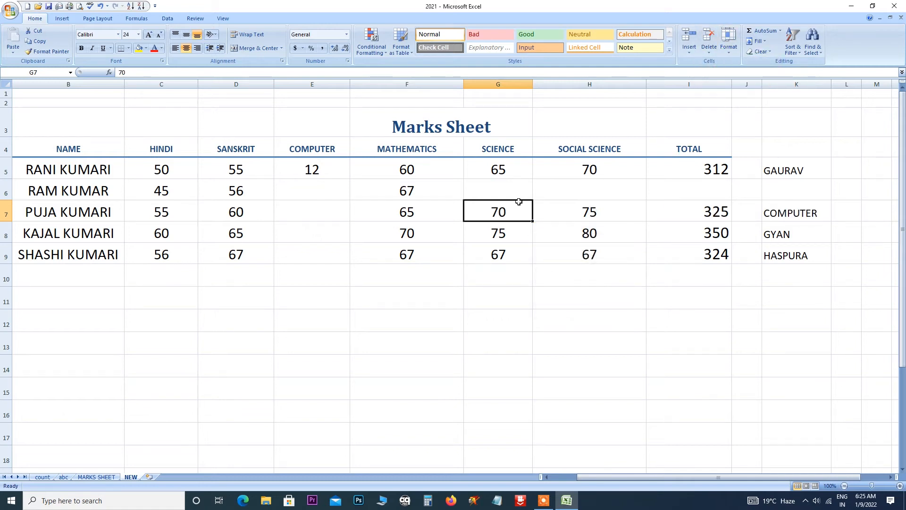
Delete G7, pulling the rest of row 7 left.
left_click(709, 51)
left_click(713, 63)
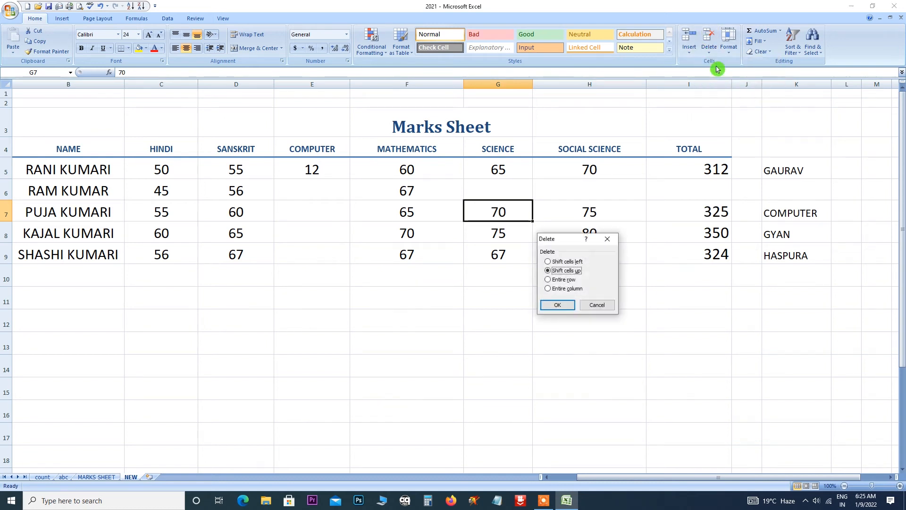
left_click(569, 265)
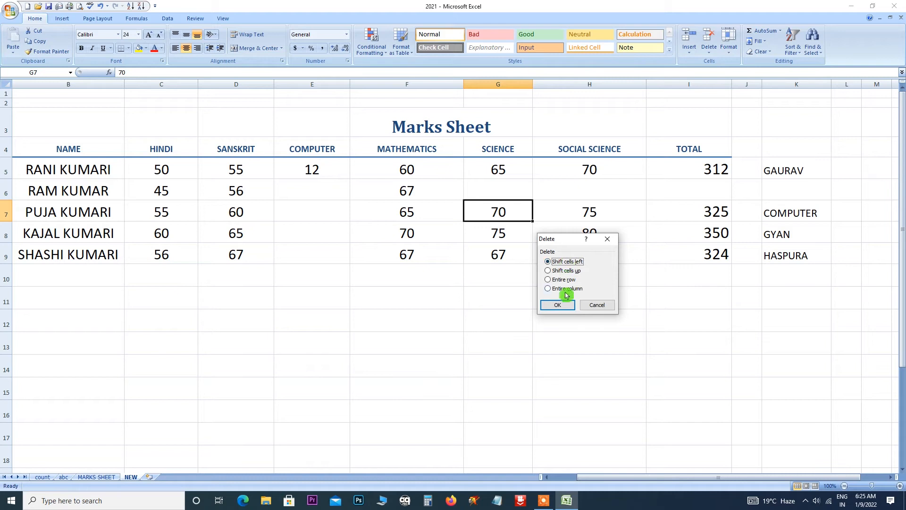
left_click(557, 304)
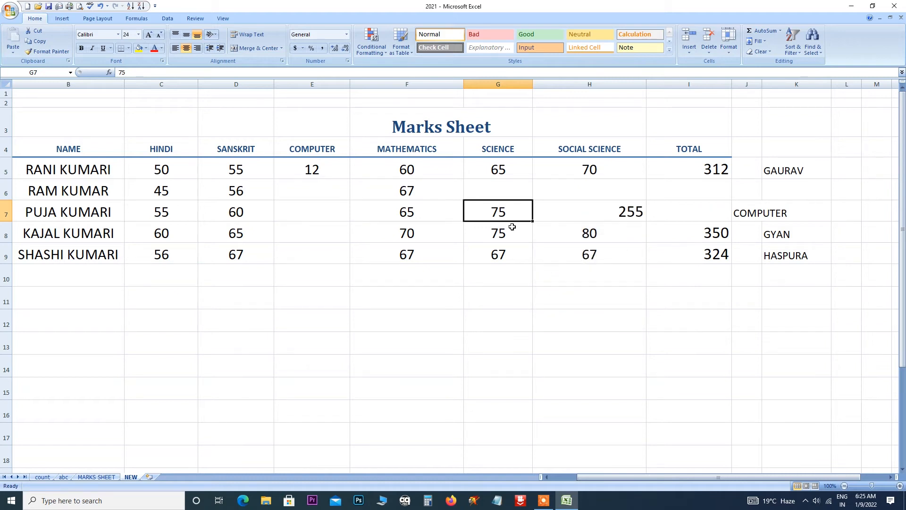
Delete G7 with cells shifted up so the later Science marks move up.
left_click(709, 51)
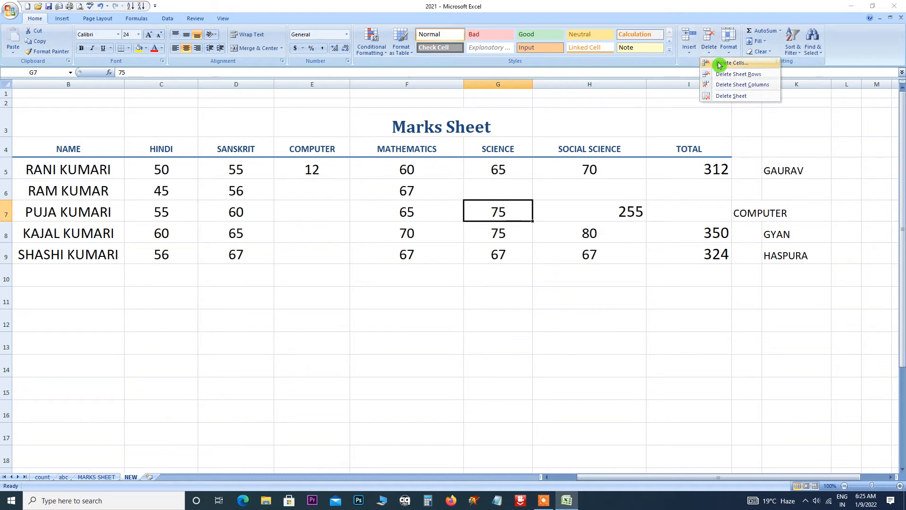
left_click(714, 62)
left_click(566, 261)
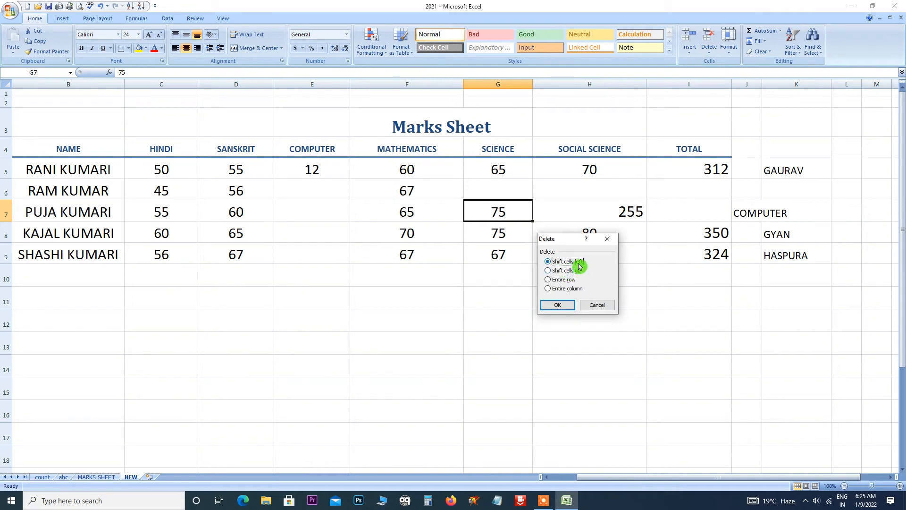
left_click(566, 270)
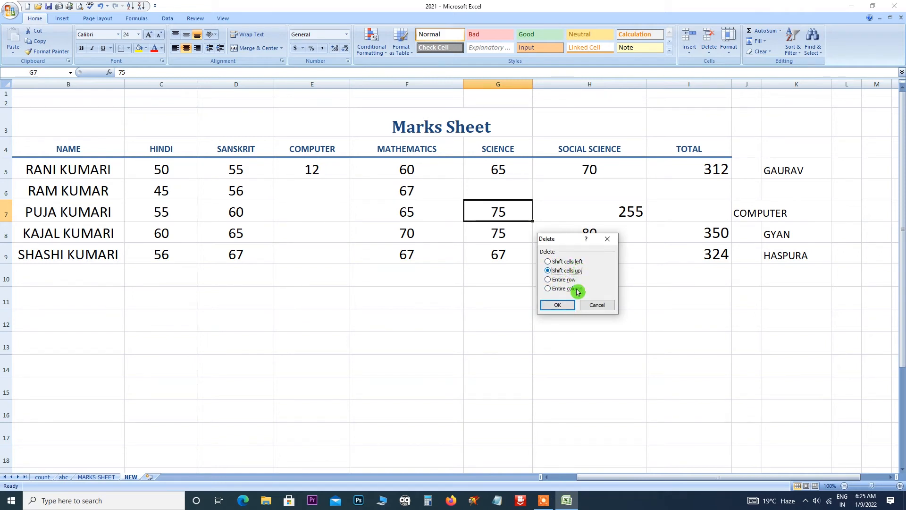
left_click(558, 305)
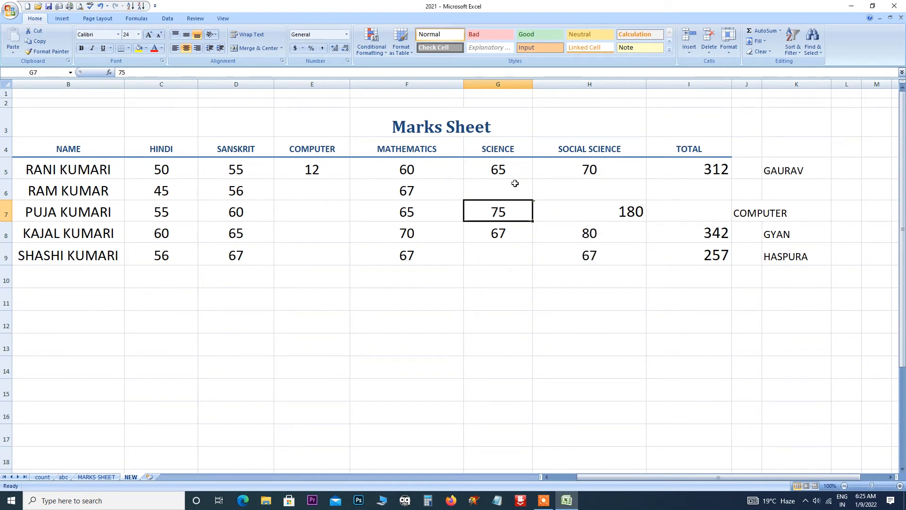
Reopen Delete Cells, pick Entire row, cancel, and select cell G1.
left_click(709, 52)
left_click(718, 60)
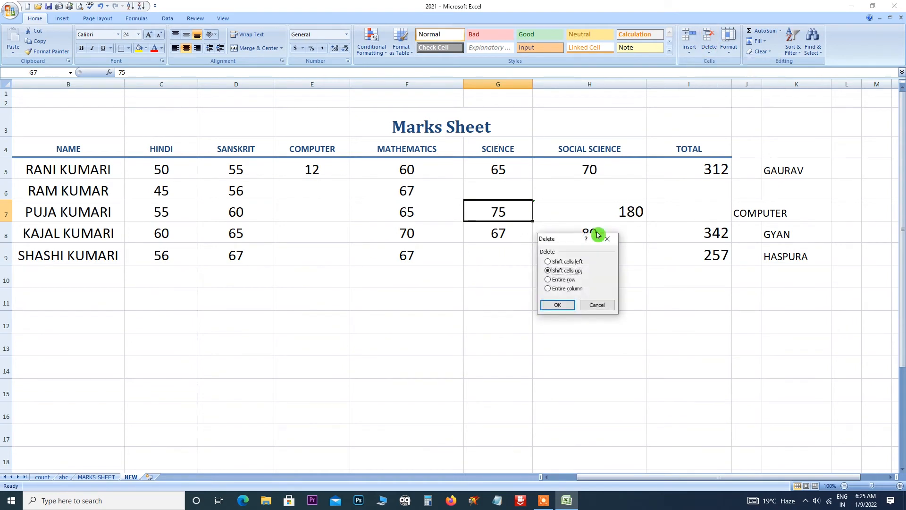
left_click(575, 280)
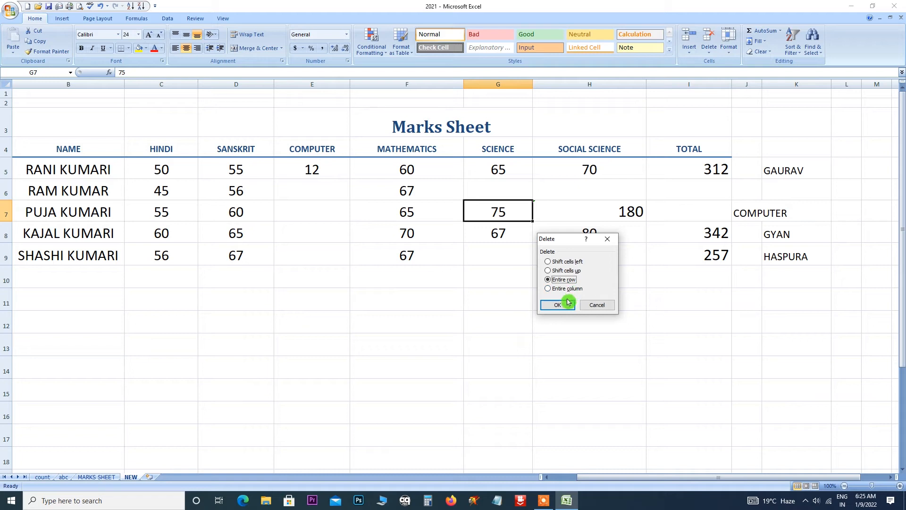
left_click(607, 239)
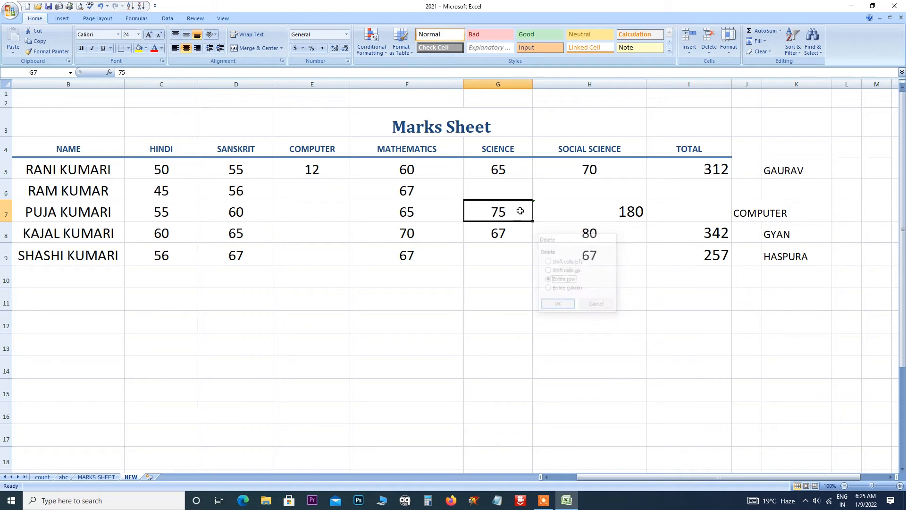
left_click(498, 92)
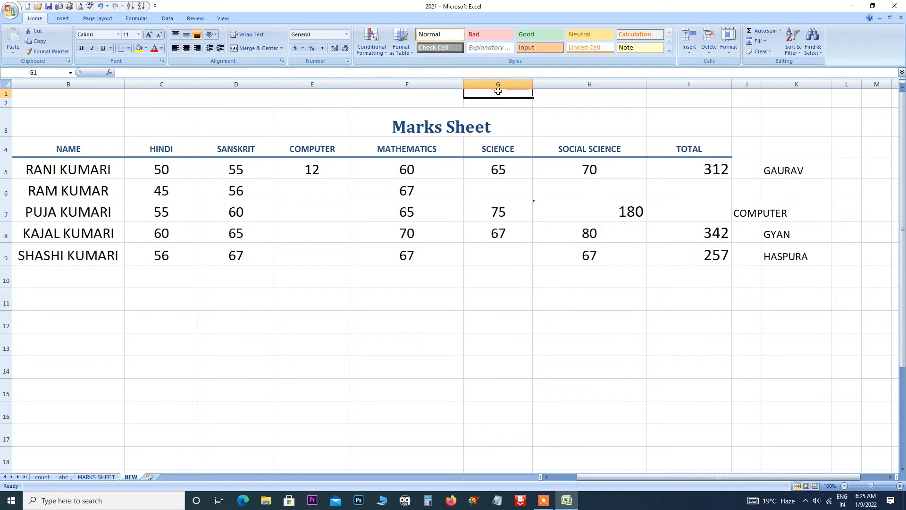
left_click(690, 52)
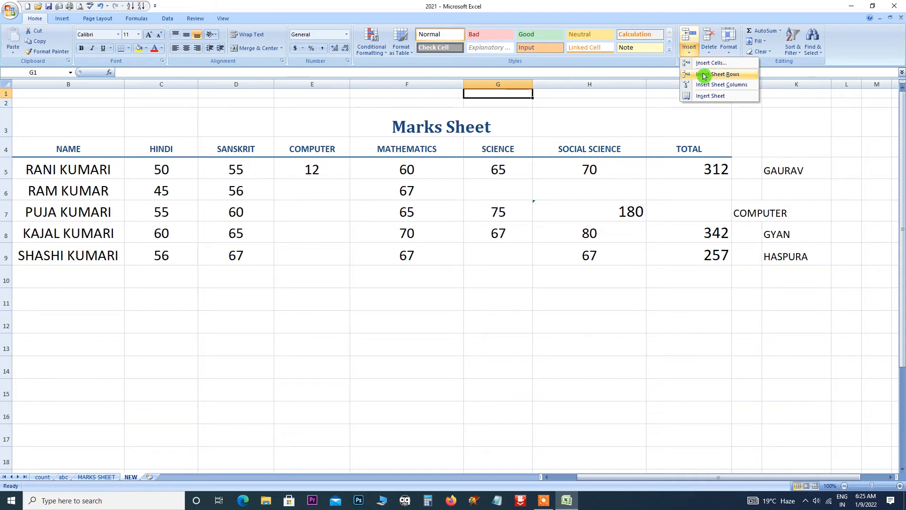
Insert a blank sheet row above the table and another at row 8.
left_click(704, 75)
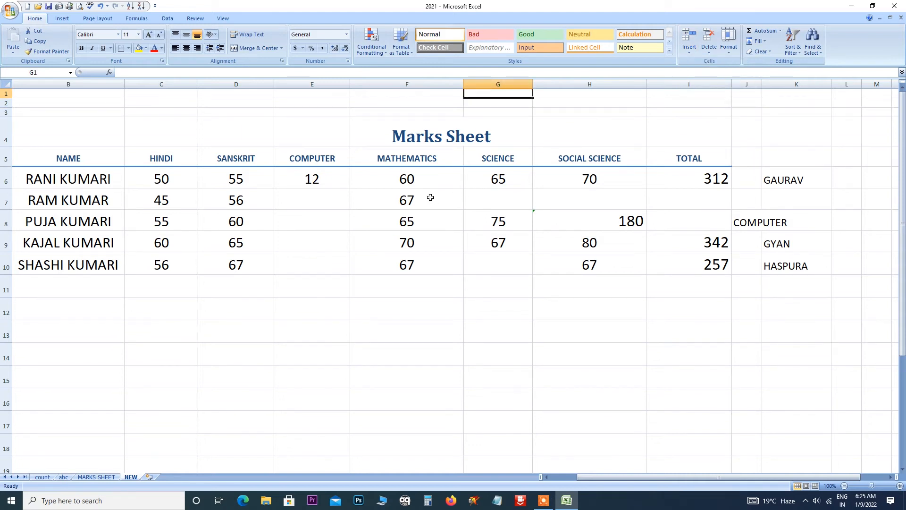
left_click(339, 221)
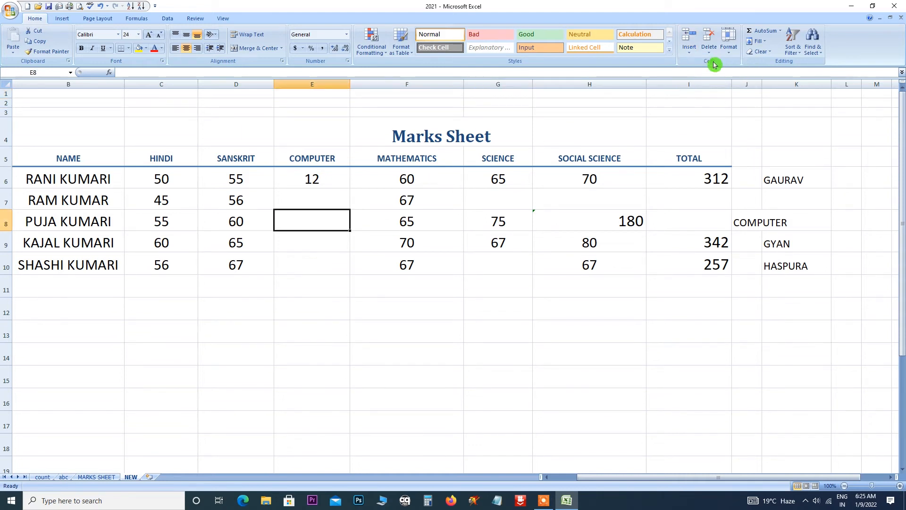
left_click(690, 51)
left_click(717, 76)
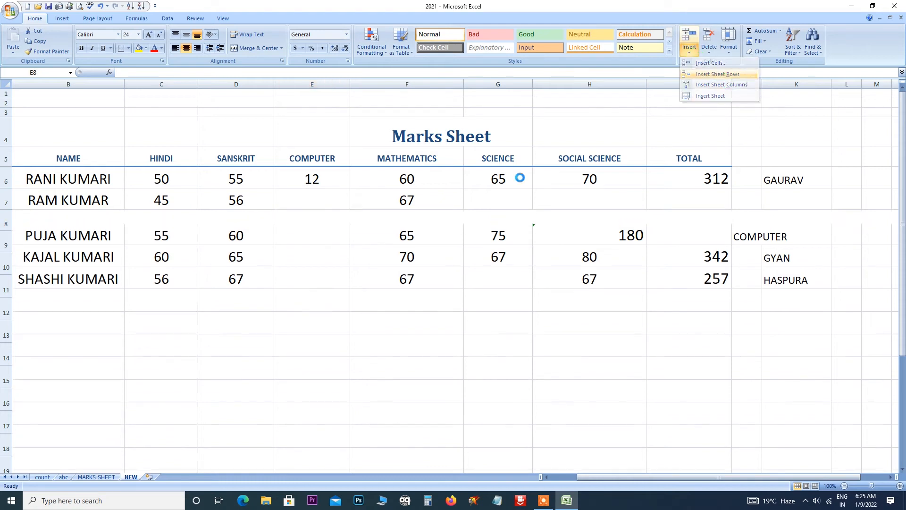
Delete the blank row 8 using Delete Cells with Entire row.
left_click(710, 50)
left_click(727, 62)
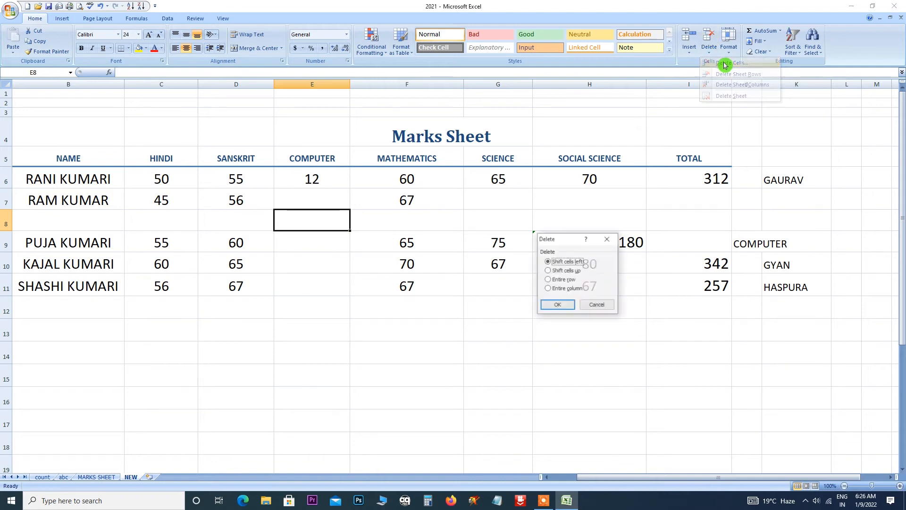
left_click(569, 282)
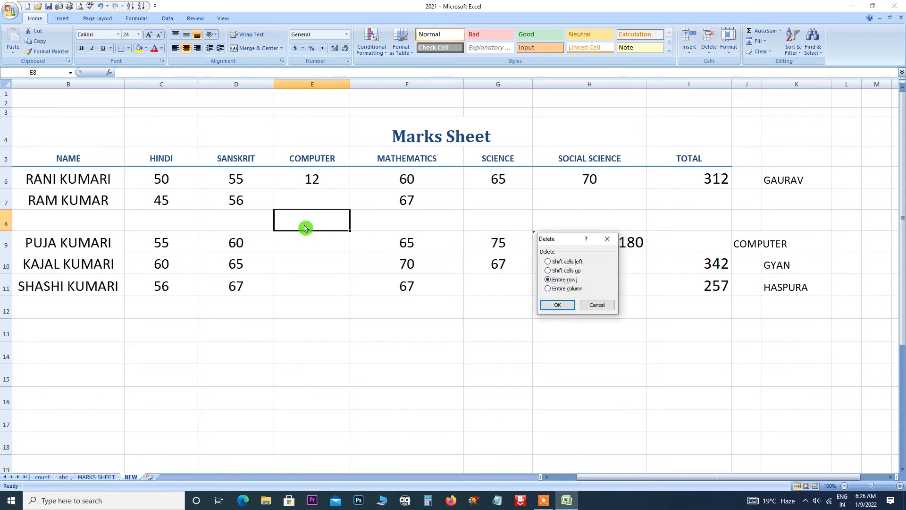
left_click(557, 303)
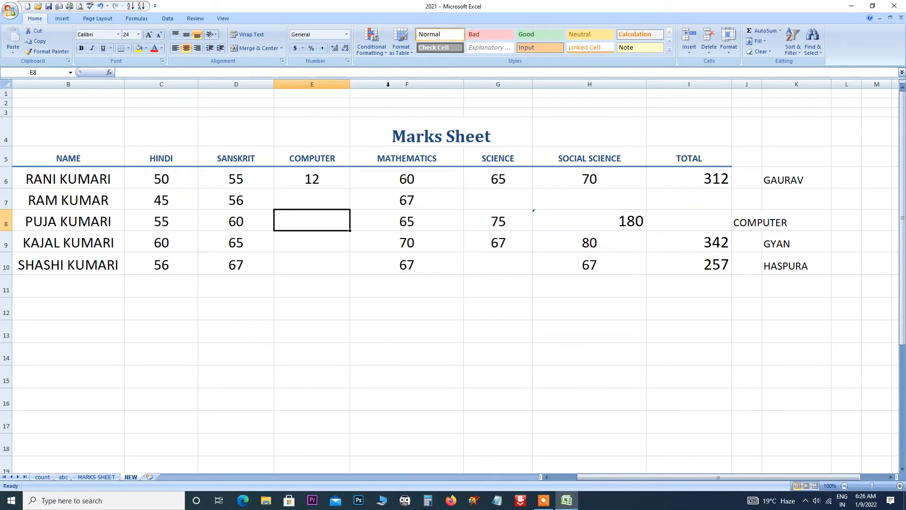
left_click(388, 84)
Insert a blank column before MATHEMATICS, delete it, then insert it again at column F.
left_click(689, 51)
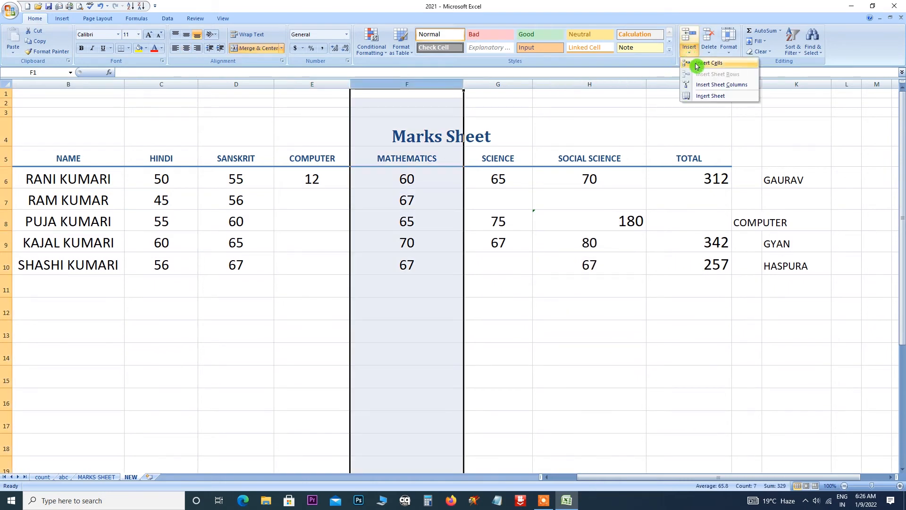
left_click(699, 65)
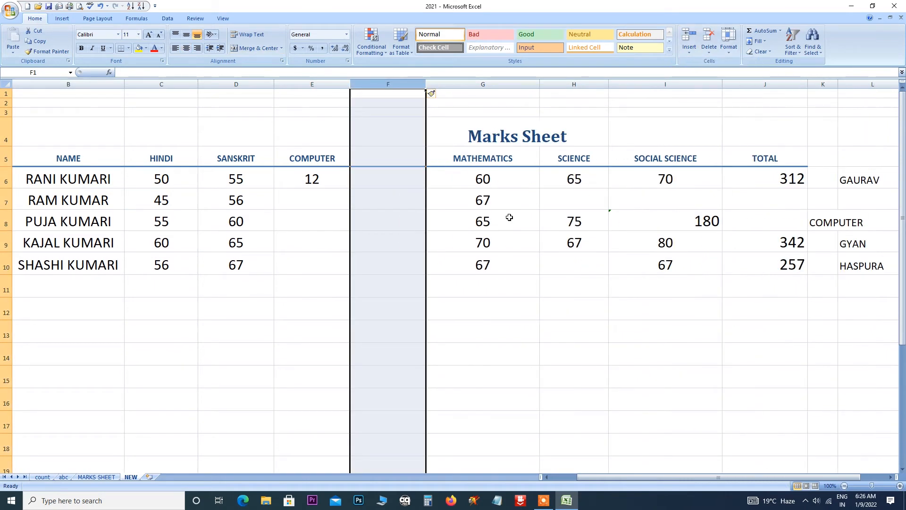
left_click(710, 53)
left_click(731, 63)
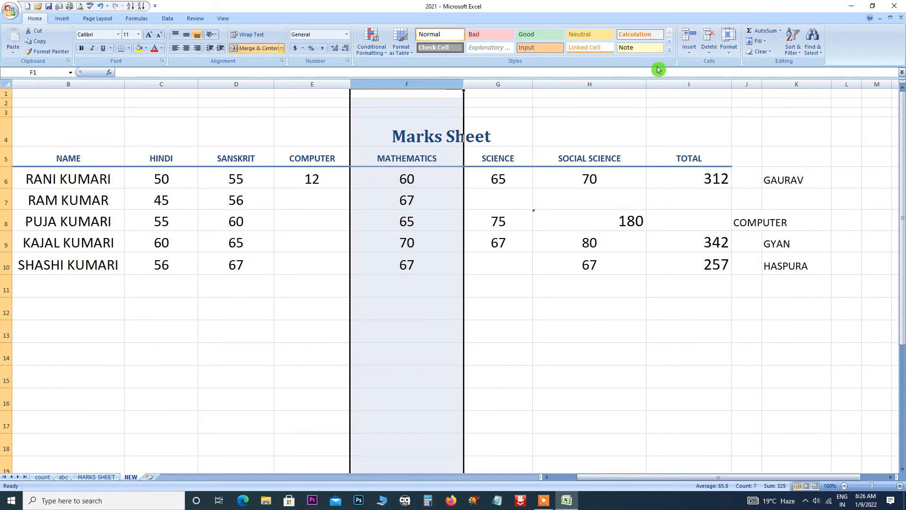
left_click(690, 46)
left_click(697, 61)
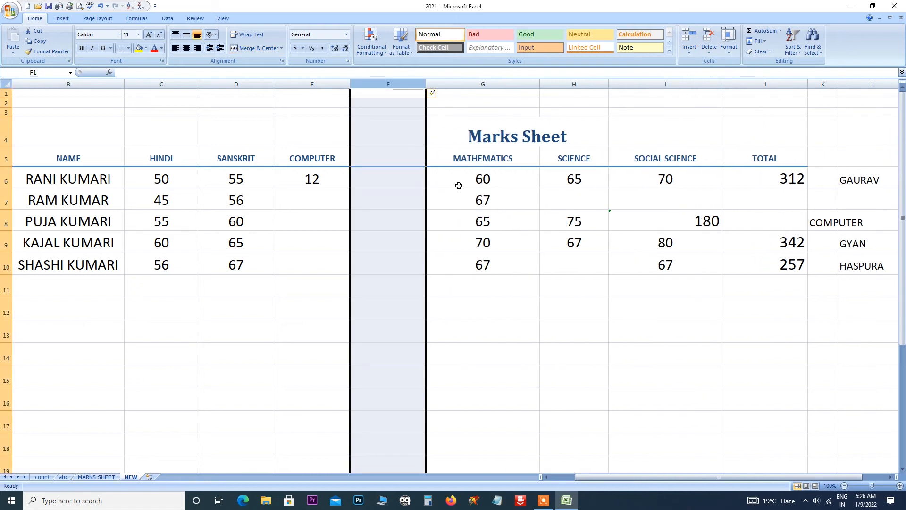
Select column F and delete the blank column.
left_click(400, 203)
left_click(399, 181)
left_click(401, 84)
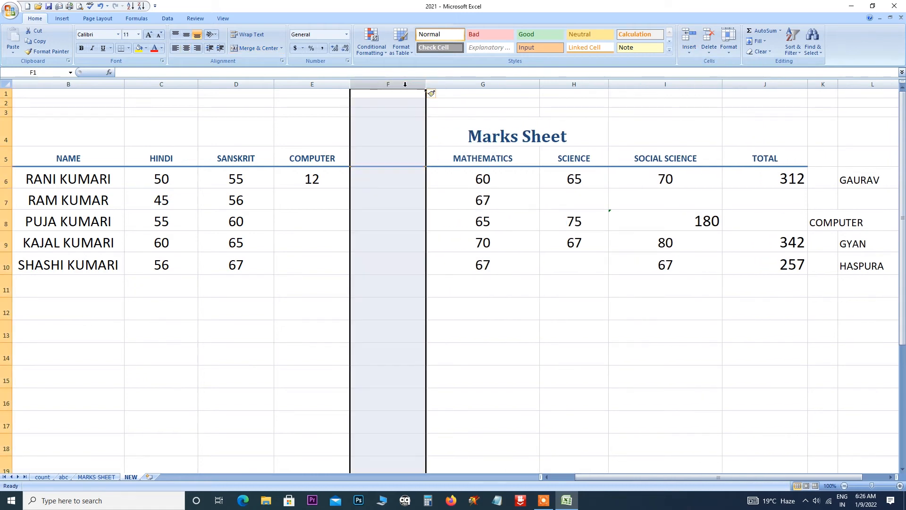
left_click(709, 51)
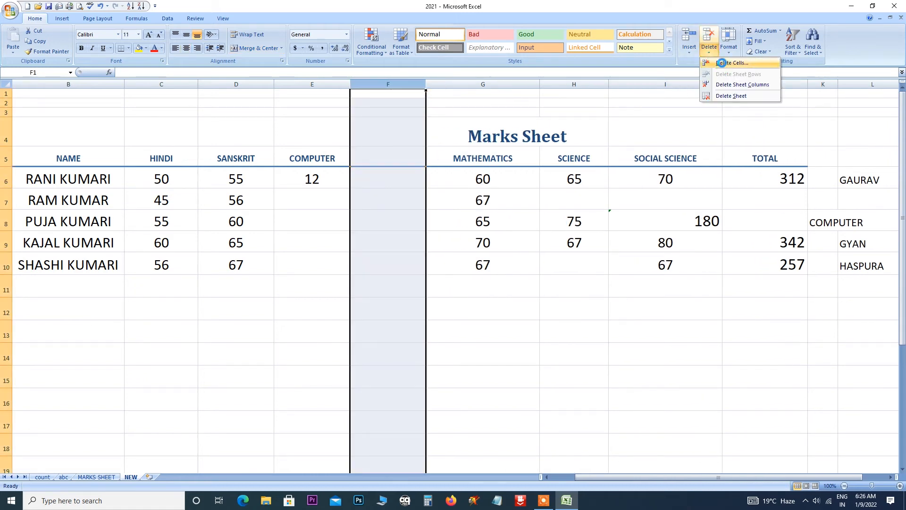
left_click(724, 64)
Delete the MATHEMATICS and SCIENCE columns from the marks table.
left_click(709, 51)
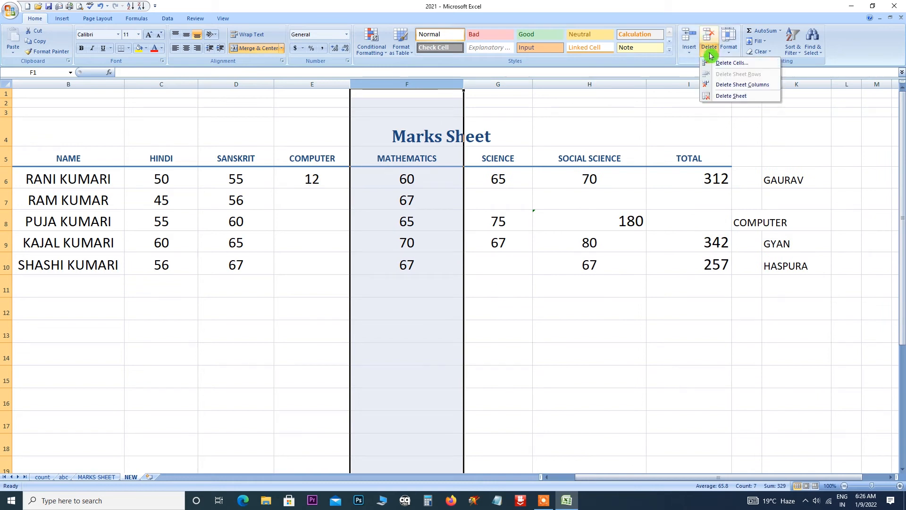
left_click(738, 64)
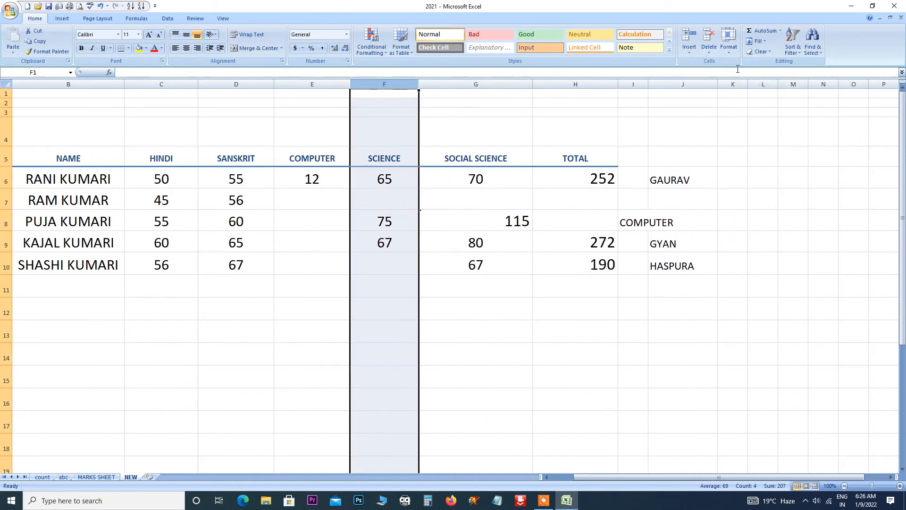
left_click(709, 51)
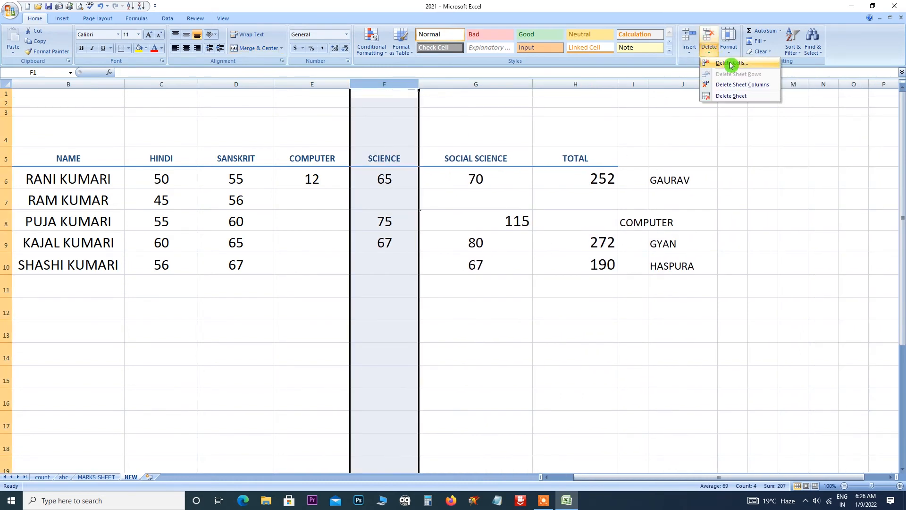
left_click(713, 57)
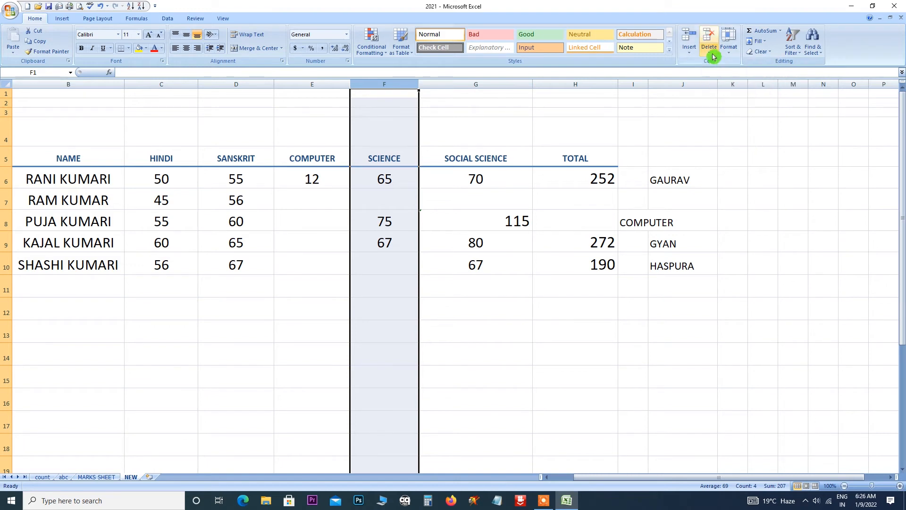
left_click(712, 56)
left_click(723, 65)
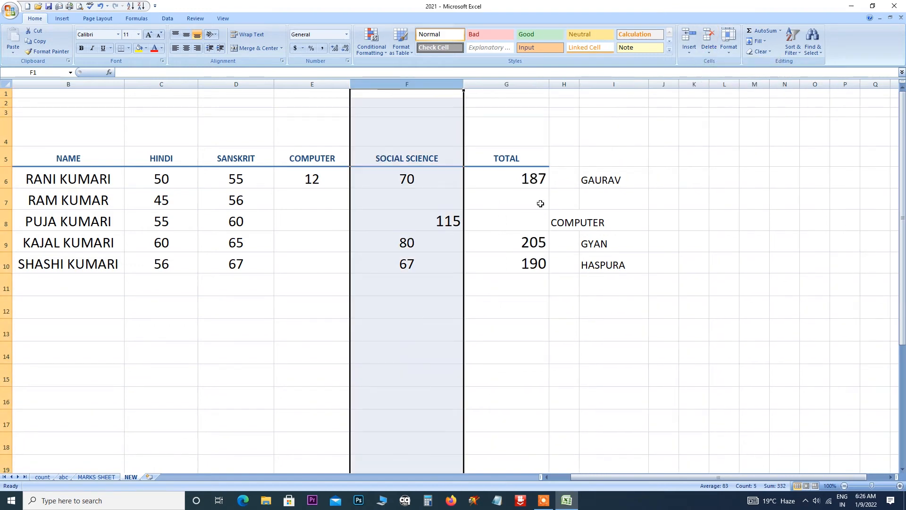
left_click(708, 52)
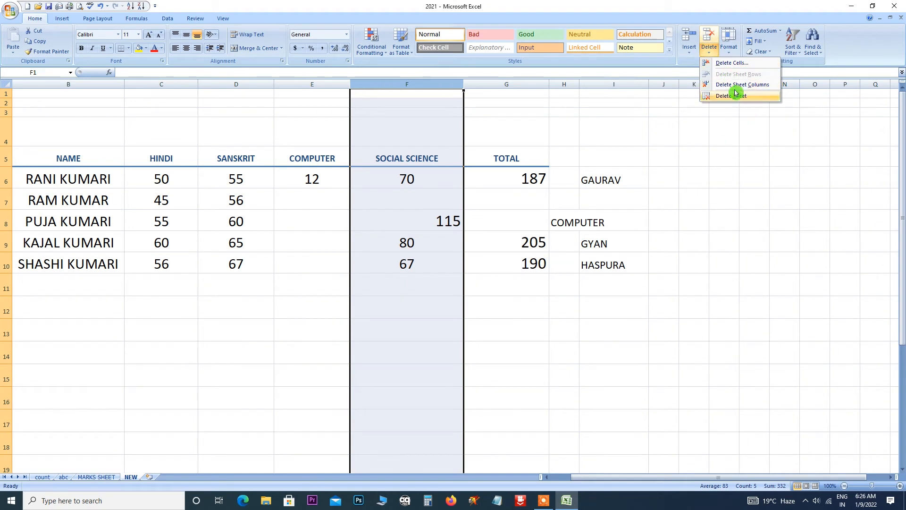
left_click(730, 125)
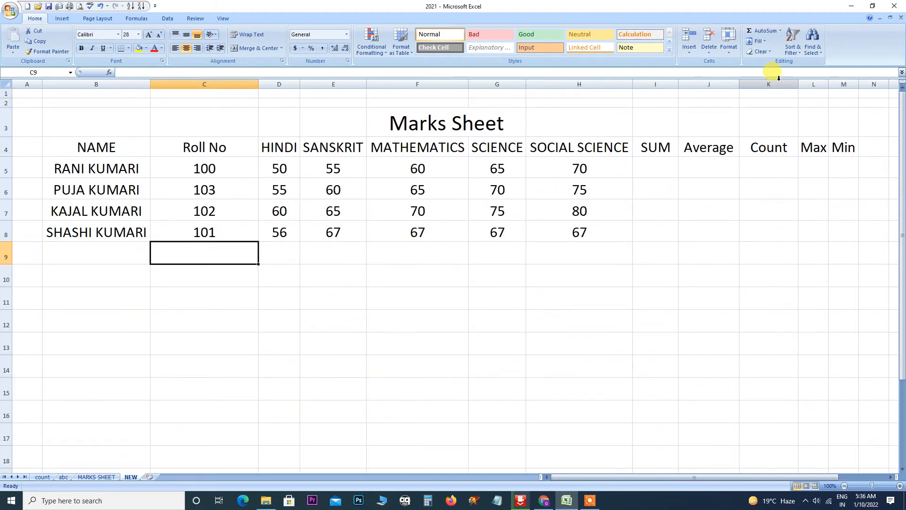
left_click(729, 55)
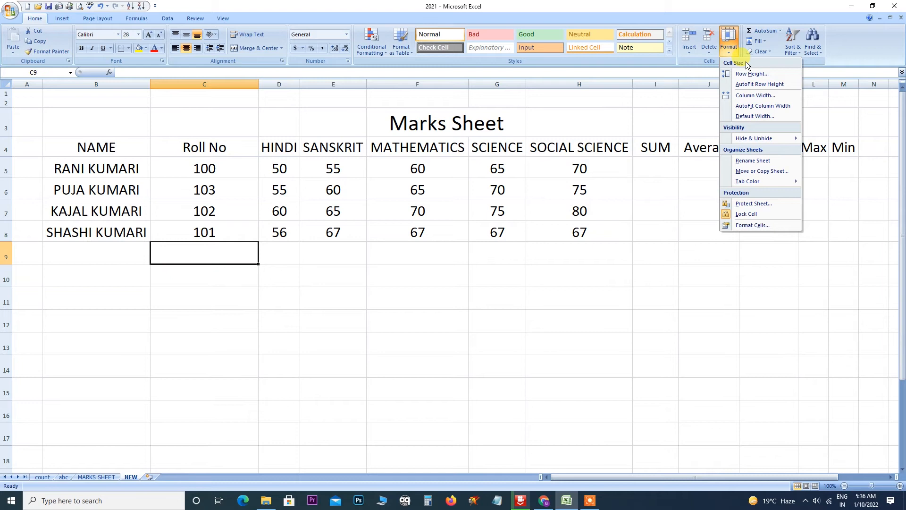
left_click(286, 198)
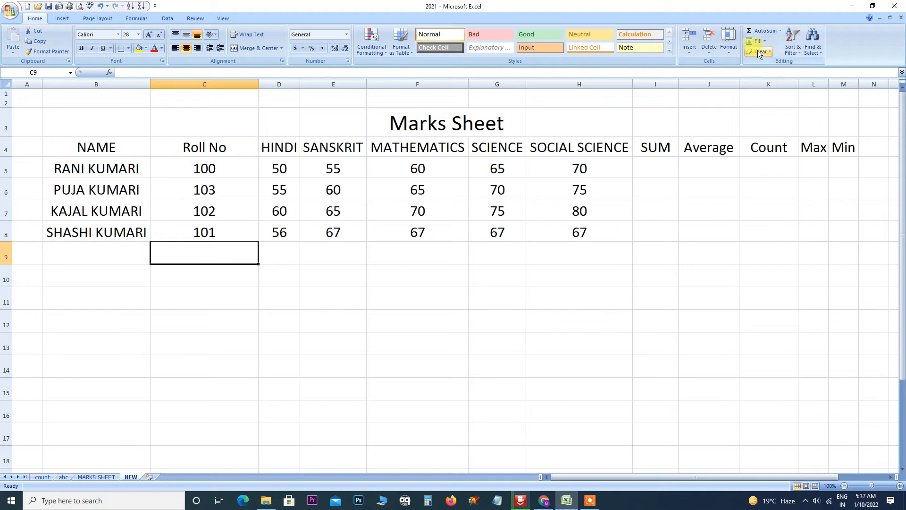
left_click(728, 56)
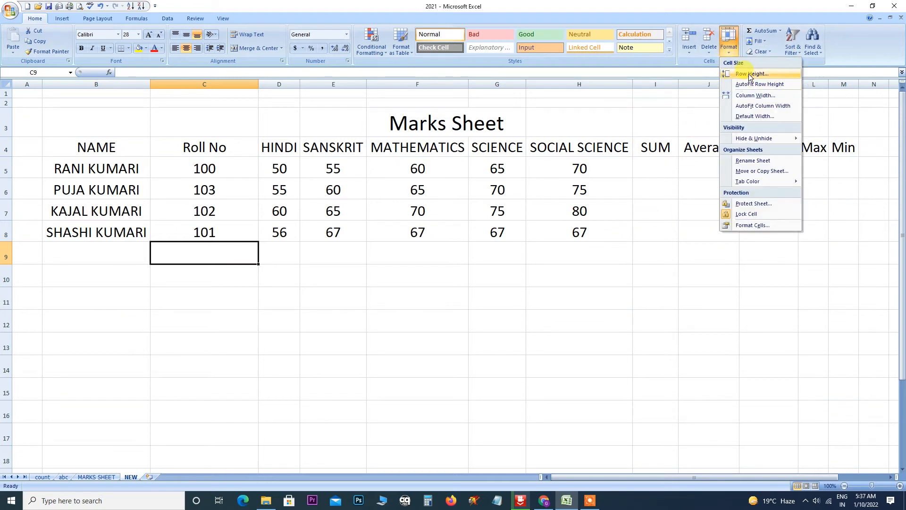
left_click(692, 217)
Select the marks table, try row heights of 25 and 20, then undo.
left_click_drag(92, 148, 833, 251)
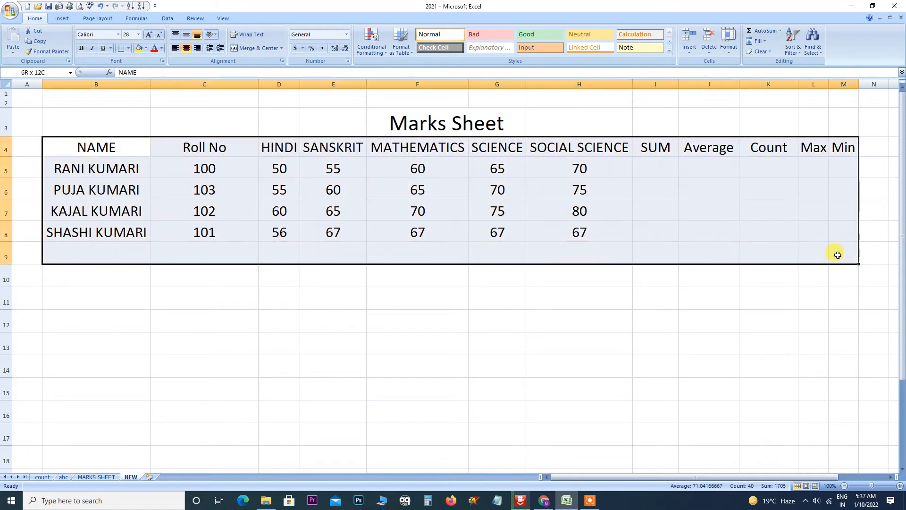
left_click(729, 52)
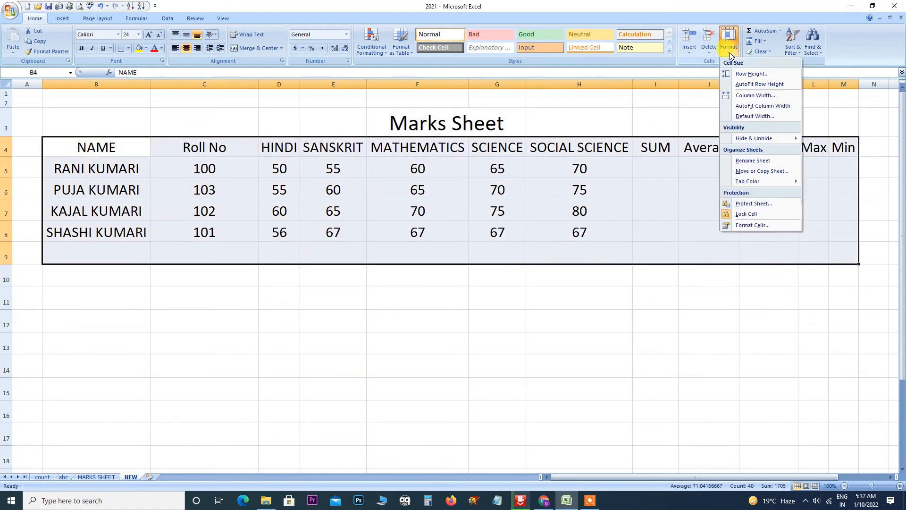
left_click(742, 76)
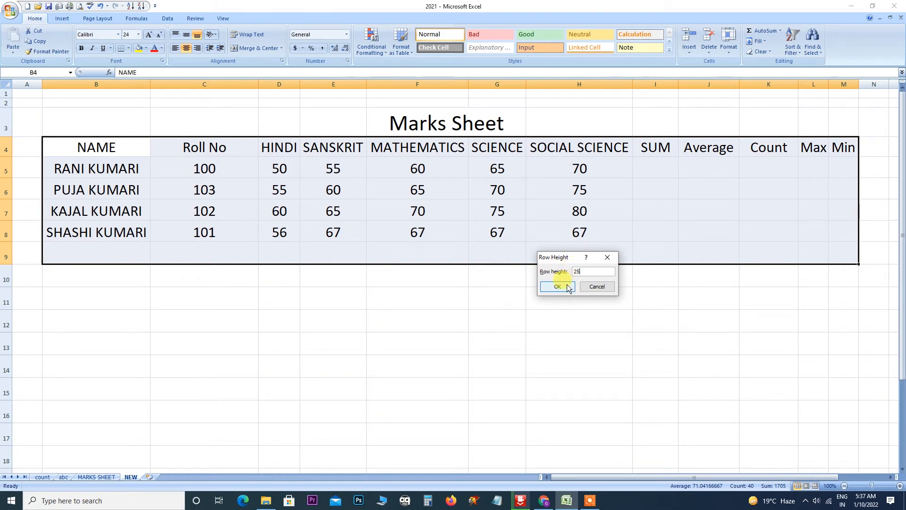
left_click(565, 287)
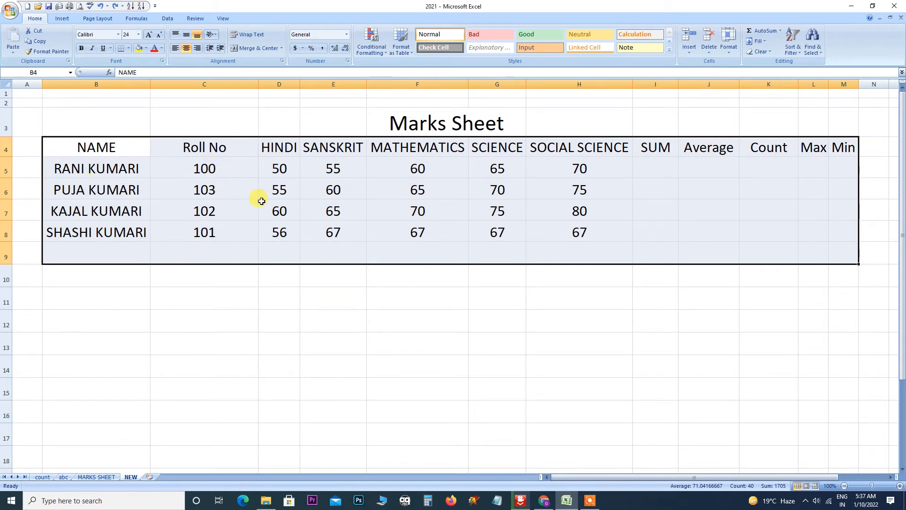
left_click(730, 53)
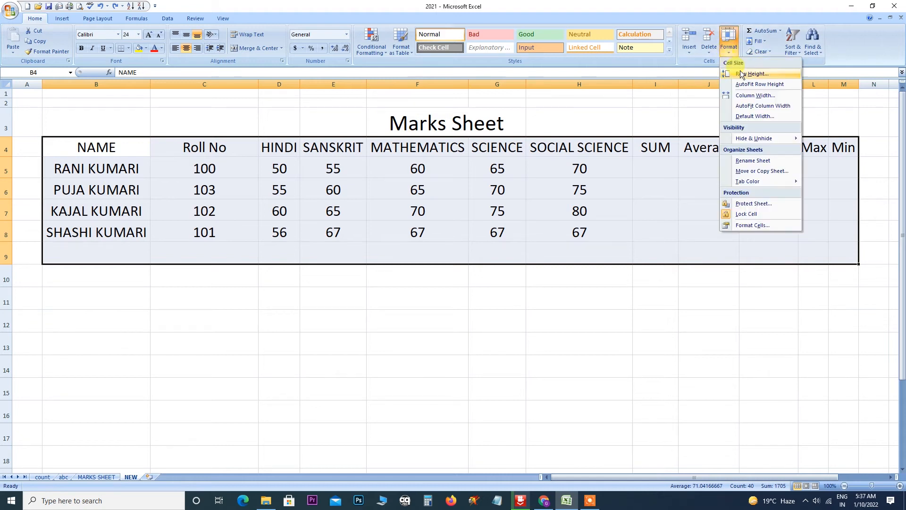
left_click(742, 74)
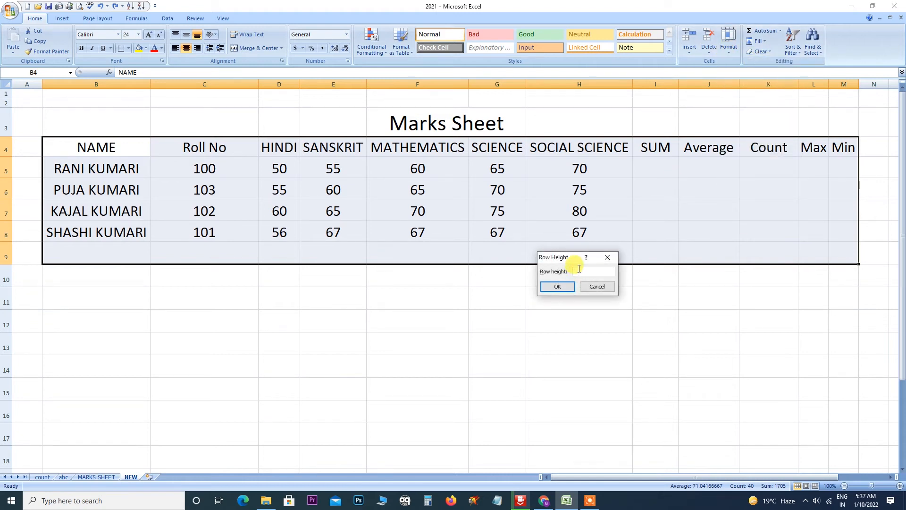
type("20")
left_click(559, 287)
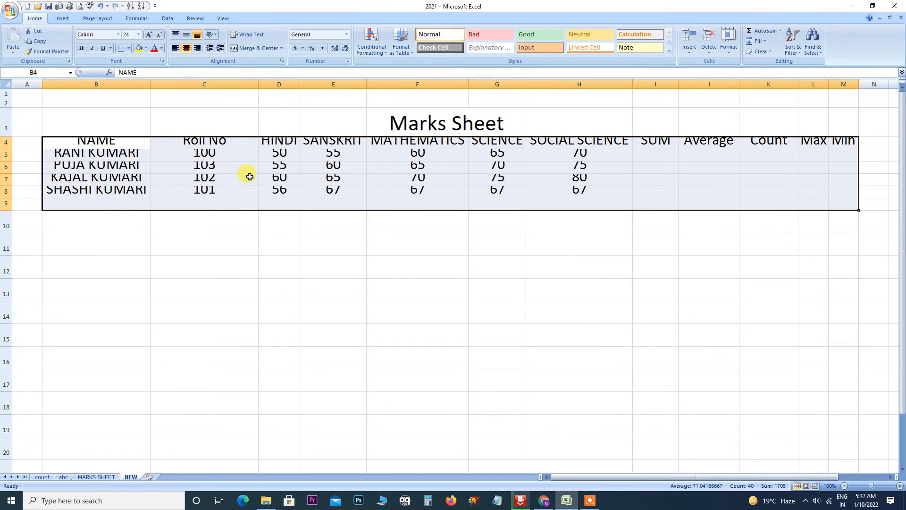
key("ctrl+z")
Set the table's row height to 40 and deselect the table.
left_click(730, 47)
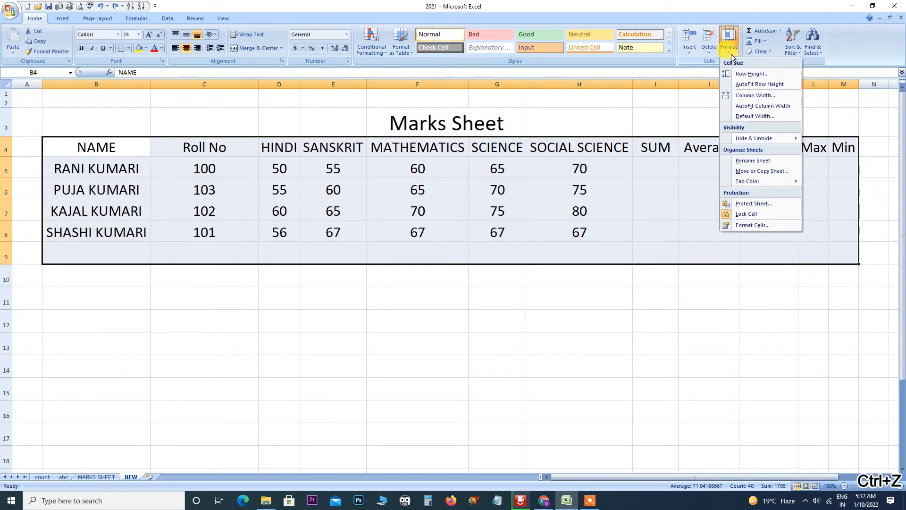
left_click(738, 76)
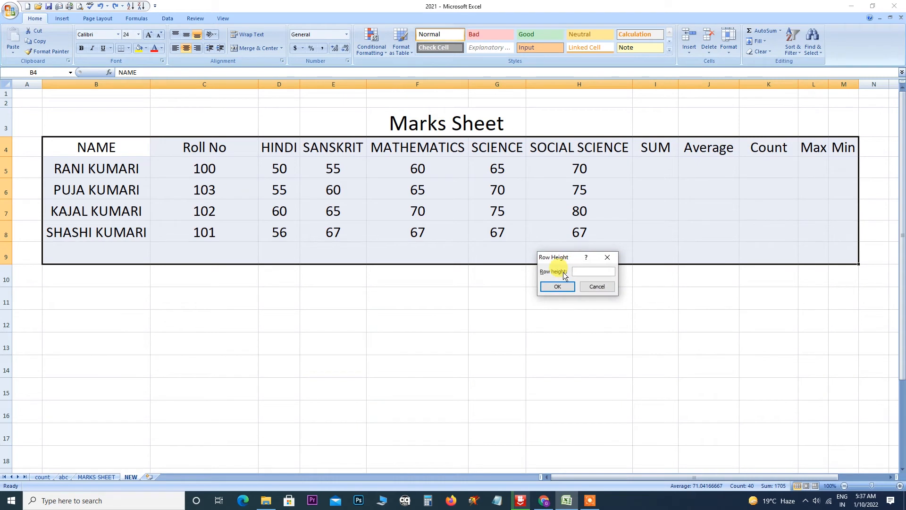
type("40")
left_click(558, 287)
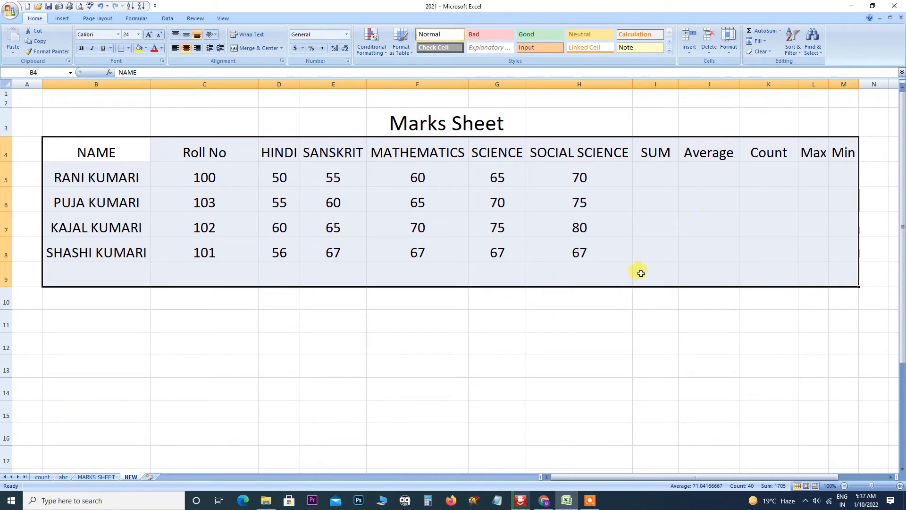
left_click(557, 336)
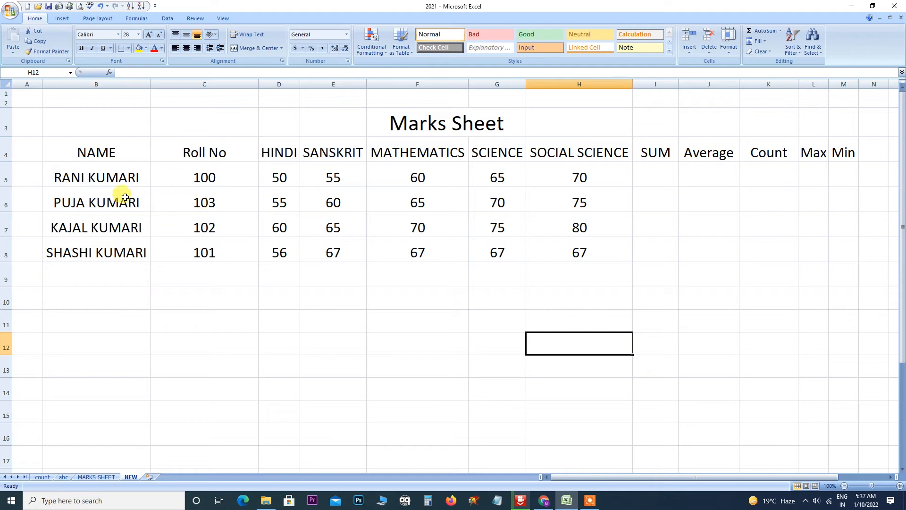
Select rows 4–8 of the table, set row height 20, then AutoFit row height.
left_click_drag(85, 154, 821, 253)
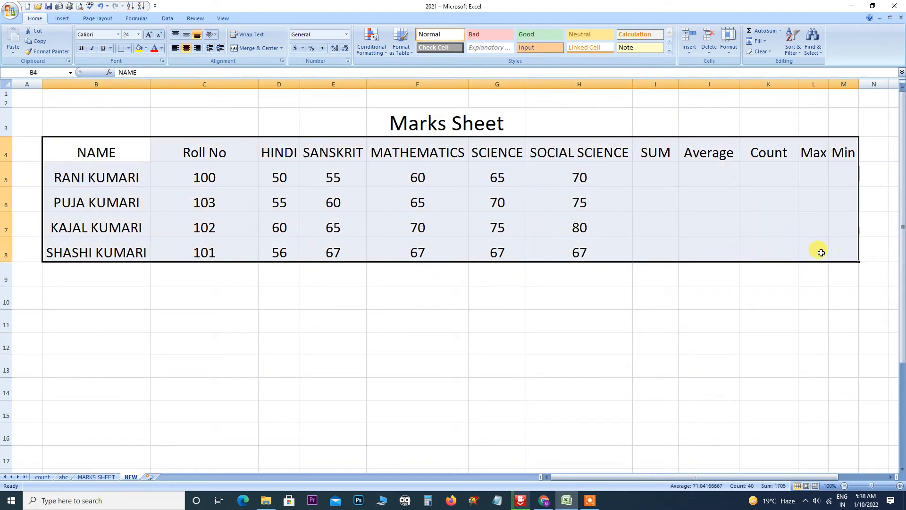
left_click(730, 53)
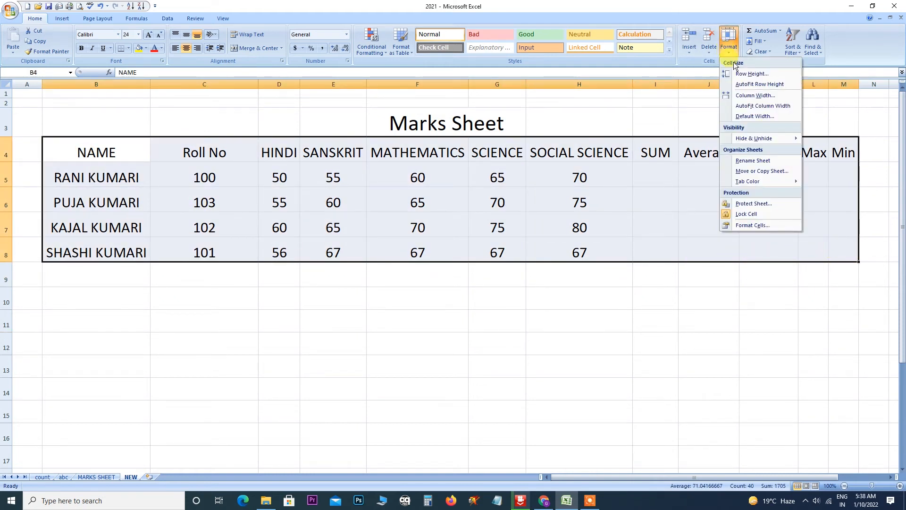
left_click(744, 74)
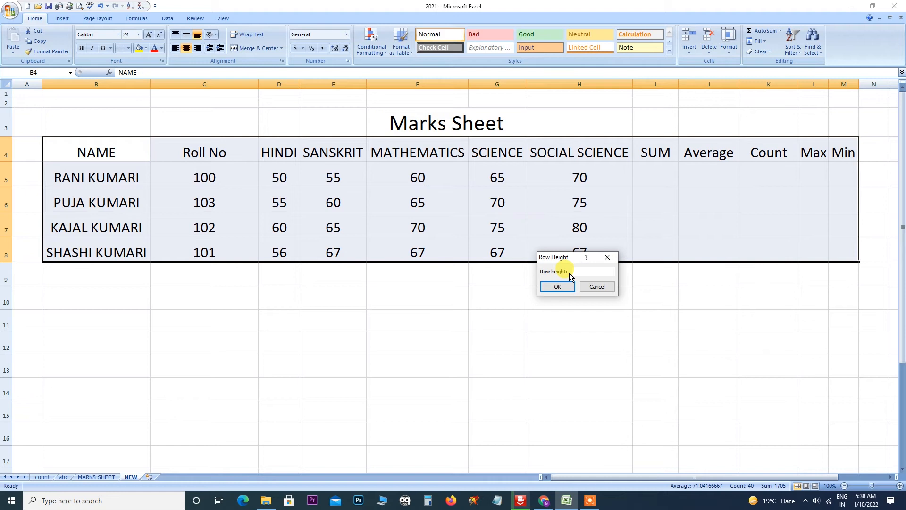
type("20")
left_click(557, 286)
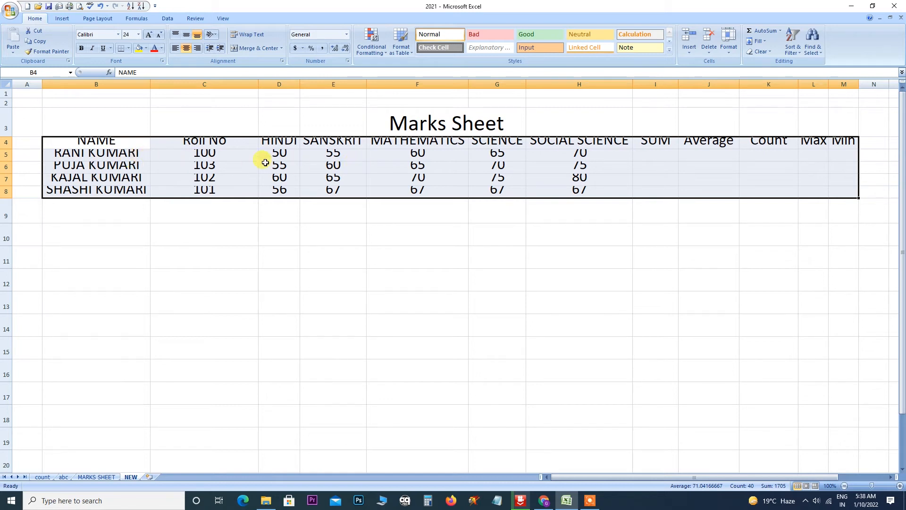
left_click(729, 52)
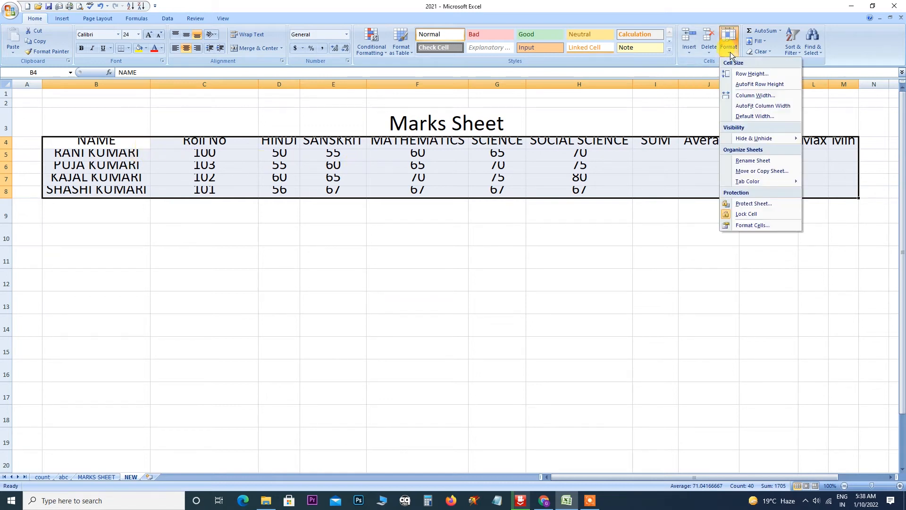
left_click(760, 85)
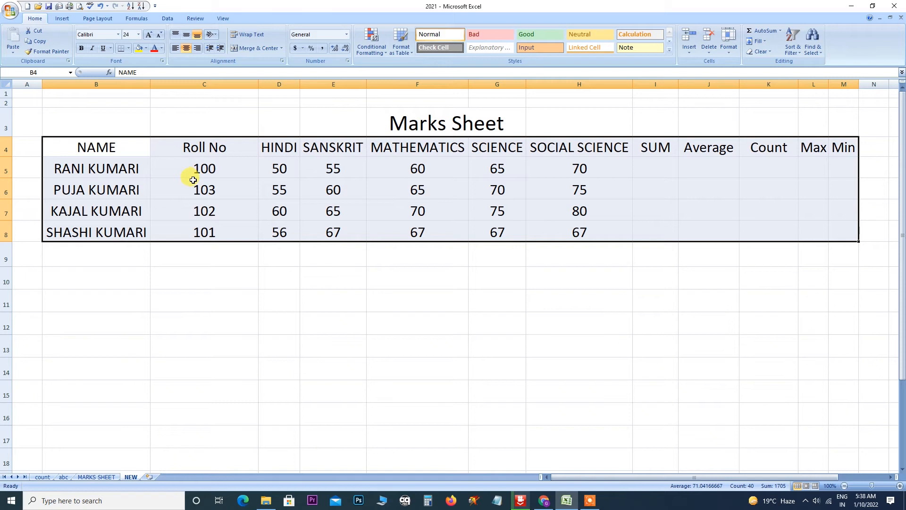
Set rows 4–8 to height 30, then AutoFit them to their text again.
left_click(728, 53)
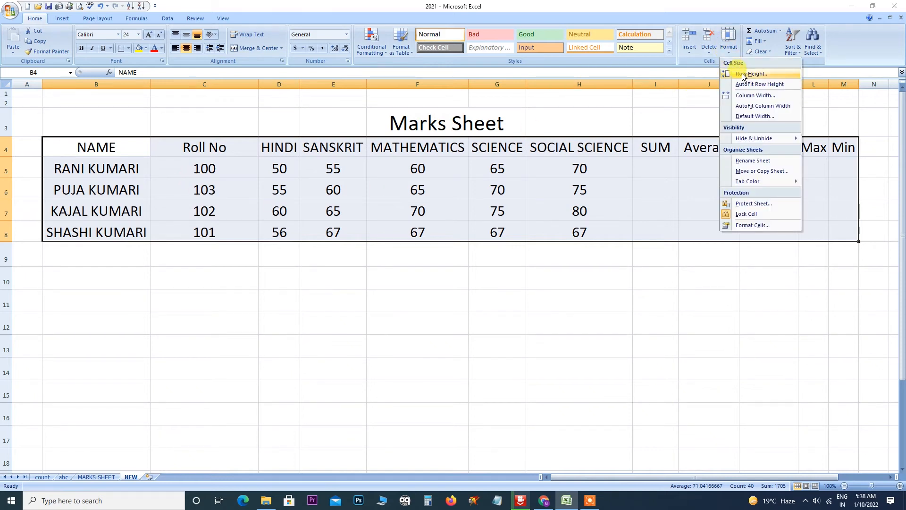
left_click(744, 75)
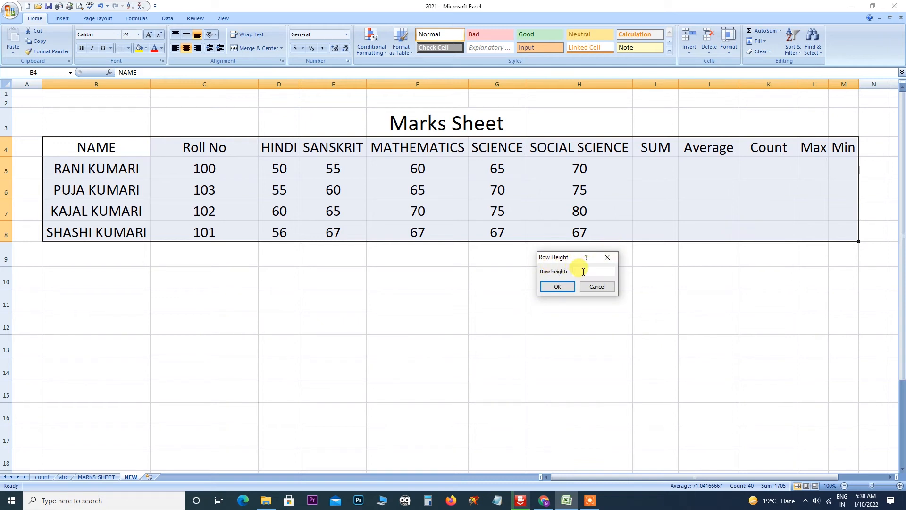
type("30")
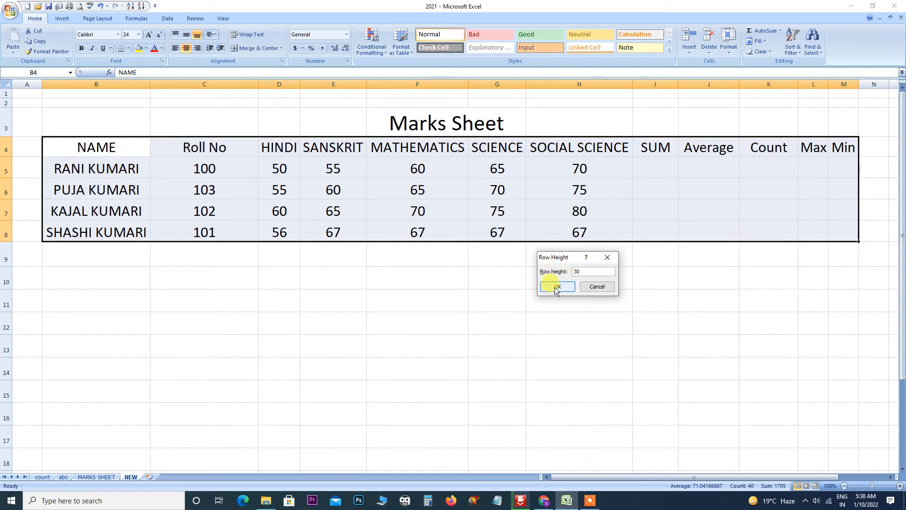
left_click(552, 286)
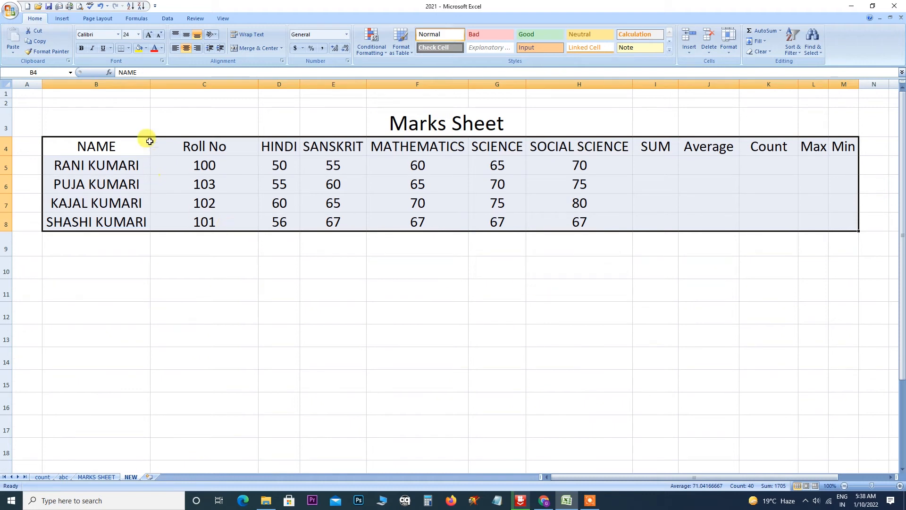
left_click(732, 55)
left_click(759, 84)
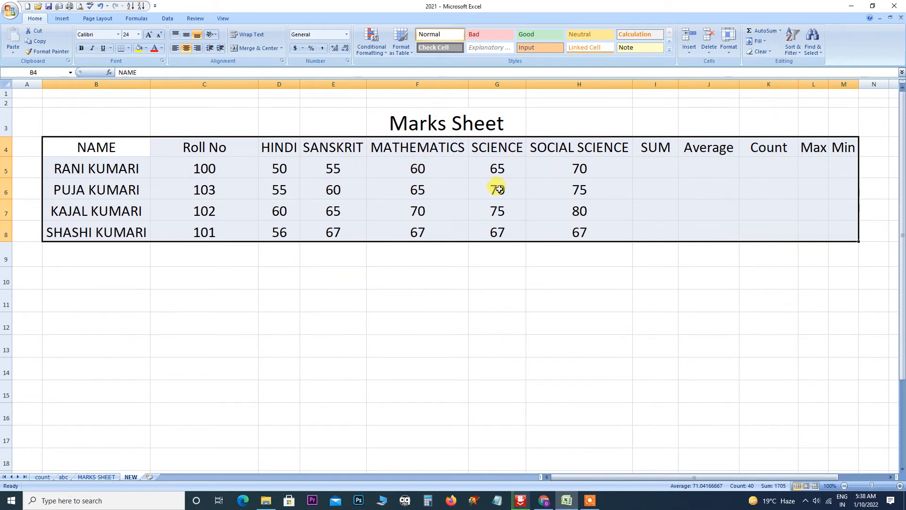
left_click(730, 51)
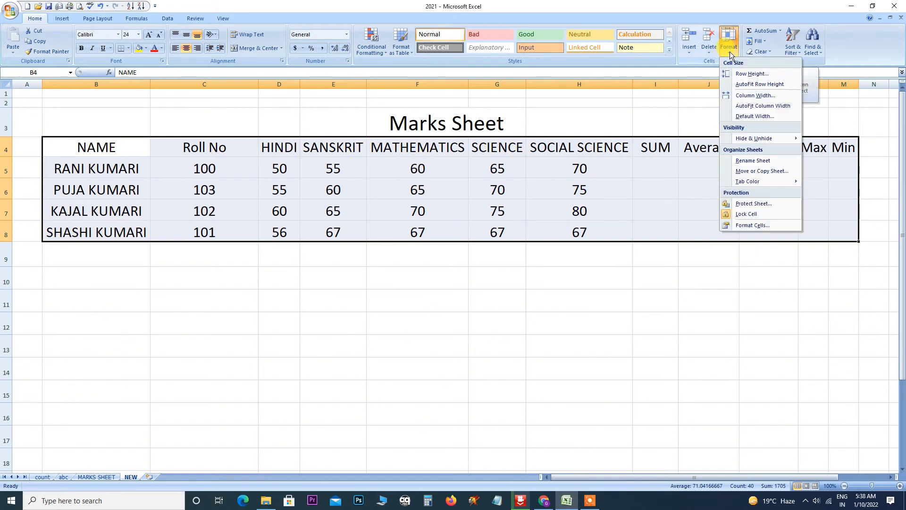
Try column widths of 40 and 10 on columns B–M, then AutoFit them to their contents.
left_click(746, 95)
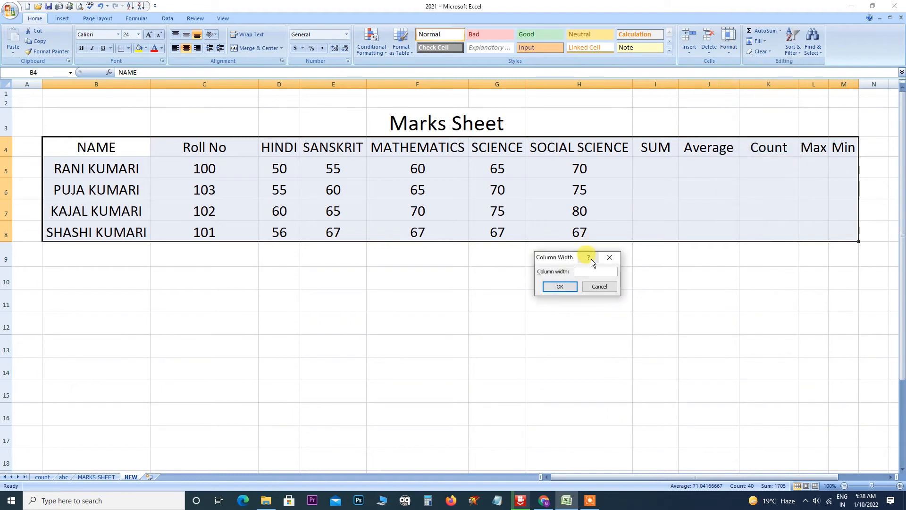
type("40")
left_click(560, 286)
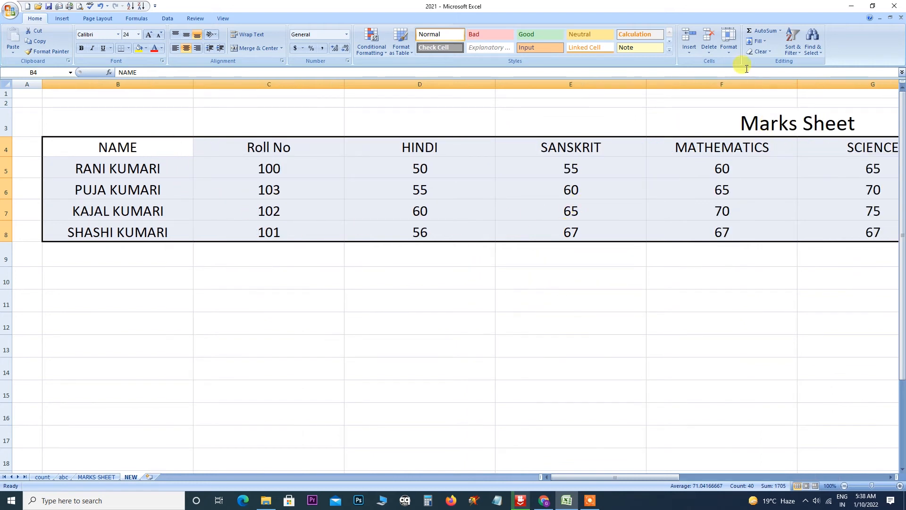
left_click(730, 52)
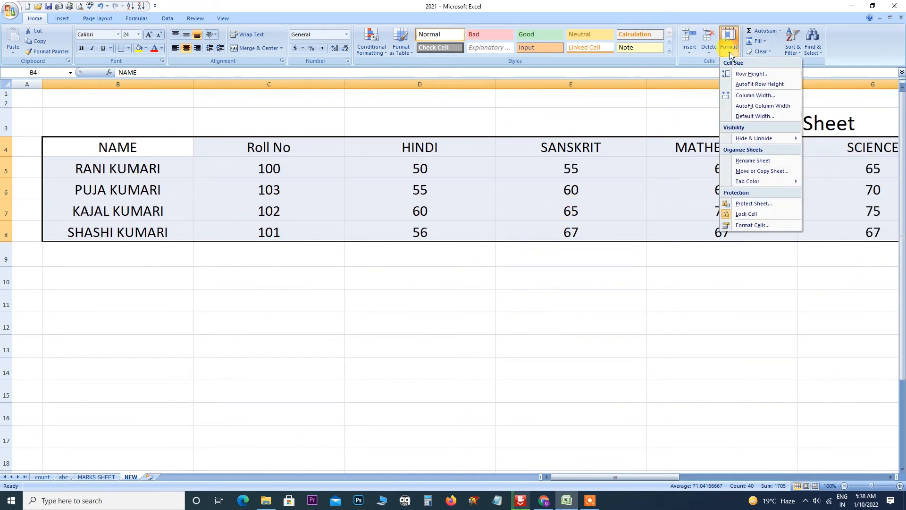
left_click(746, 95)
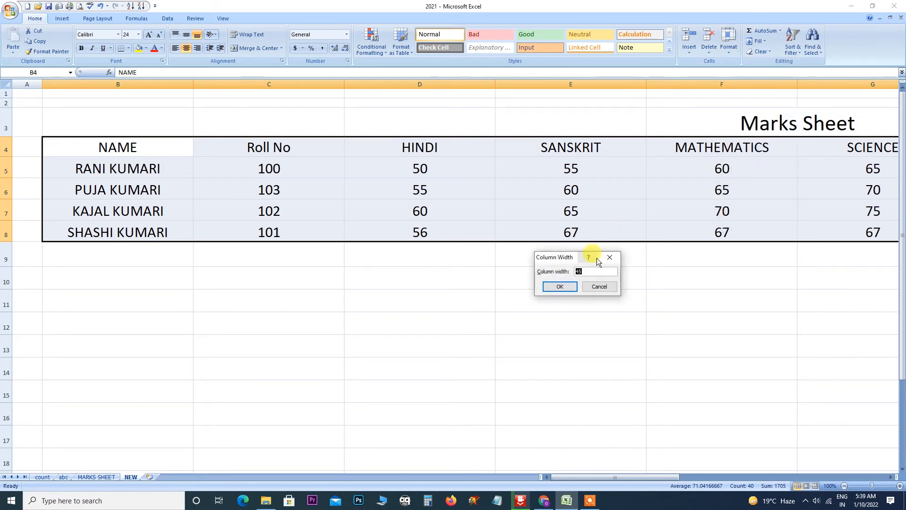
type("10")
left_click(562, 287)
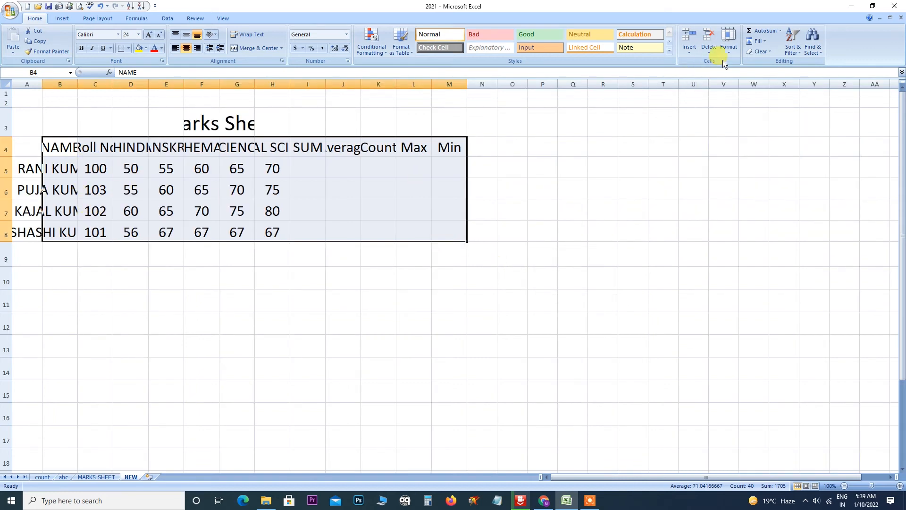
left_click(728, 42)
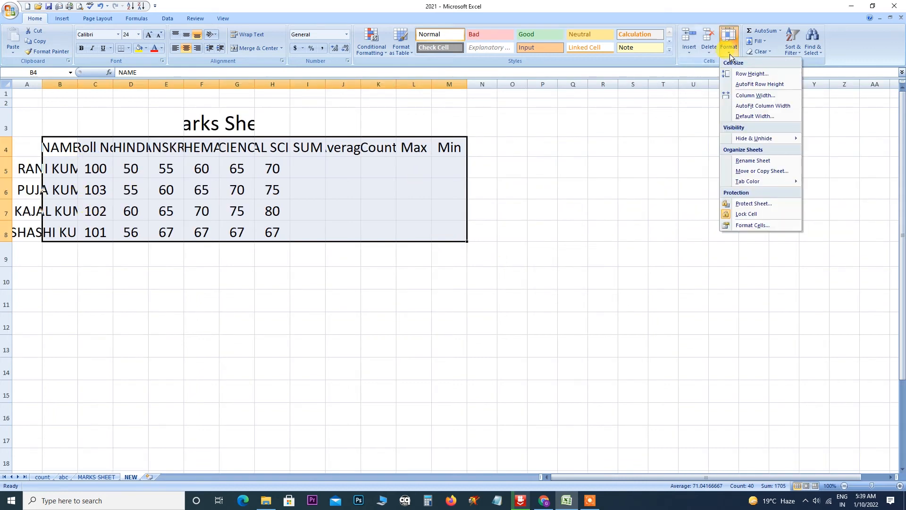
left_click(749, 105)
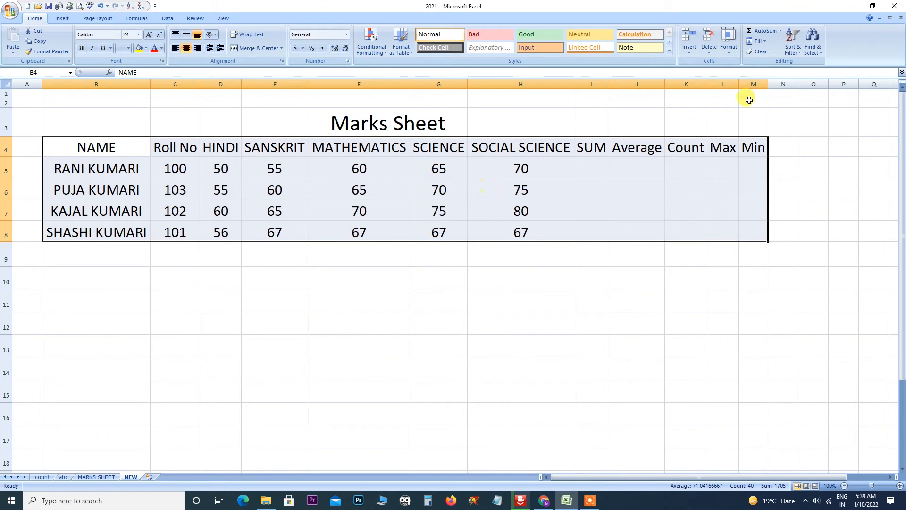
Confirm the sheet's Standard Width of 8.43 in the Standard Width dialog twice.
left_click(729, 55)
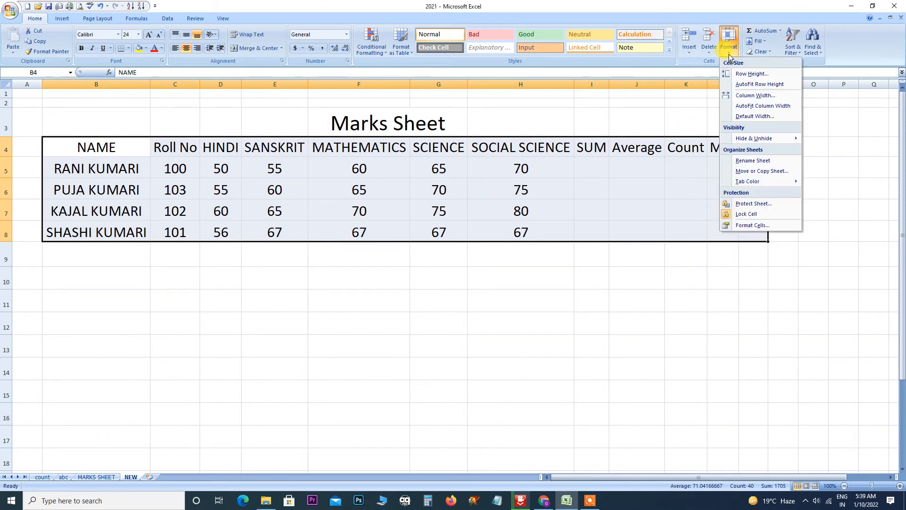
left_click(748, 116)
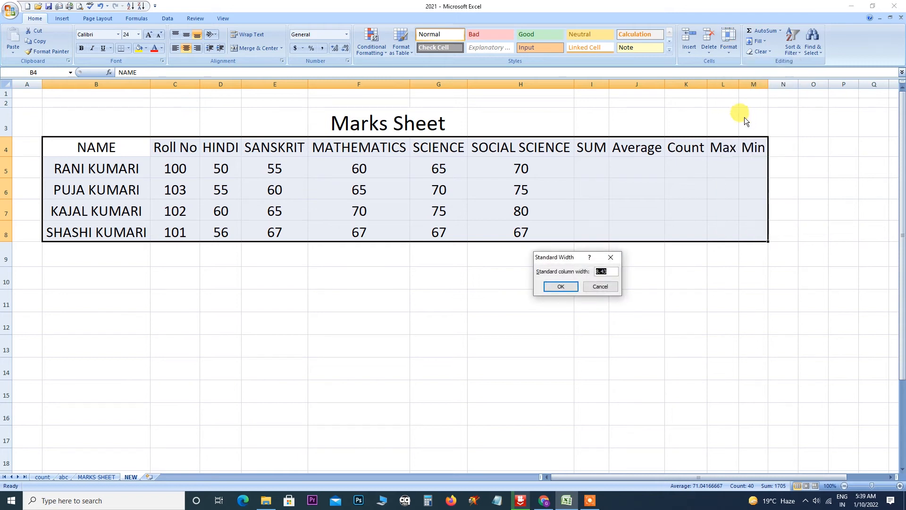
left_click(561, 288)
left_click(730, 53)
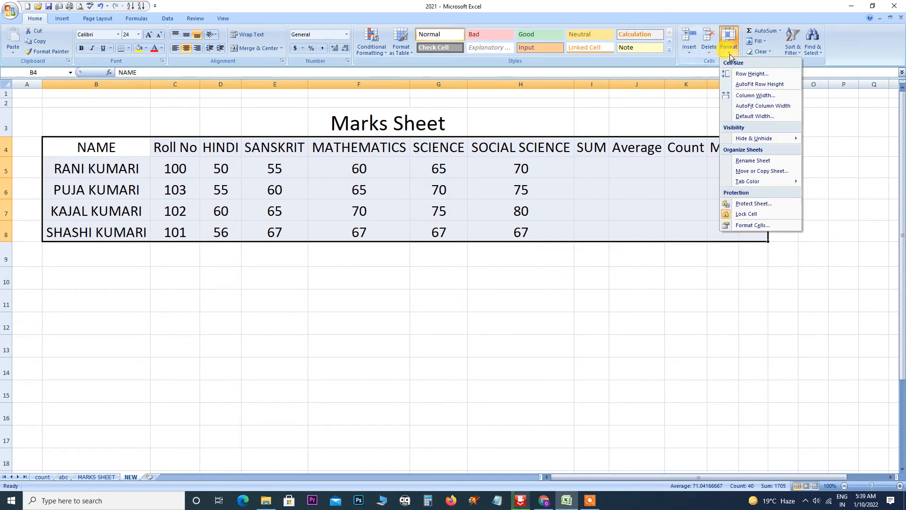
left_click(747, 117)
left_click(557, 291)
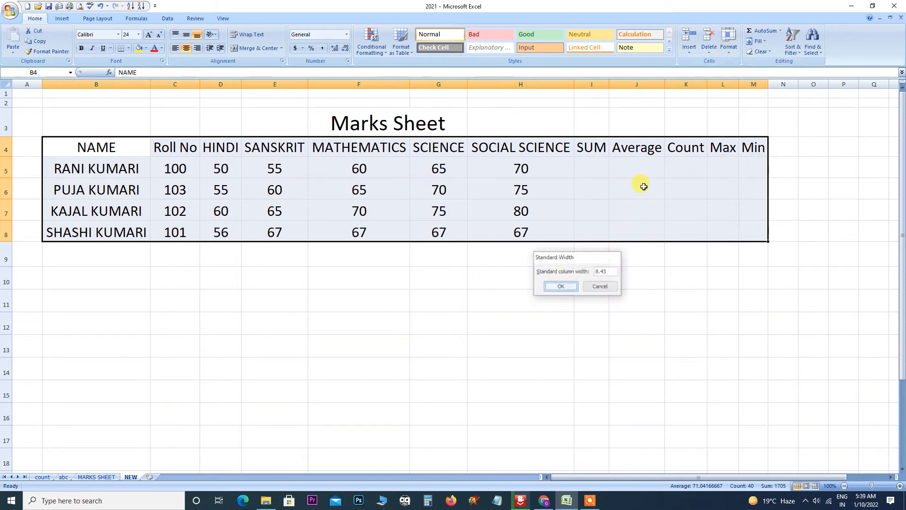
left_click(727, 51)
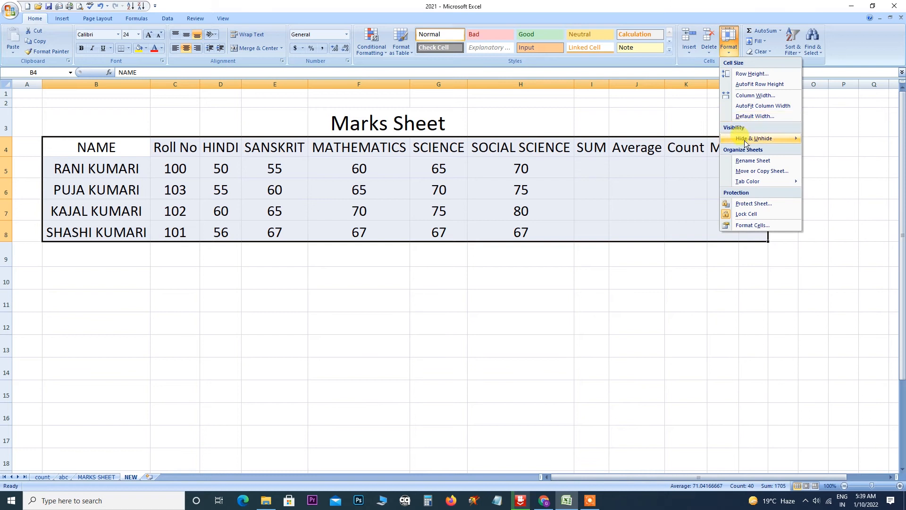
Hide the marks table rows, then undo the hiding.
mouse_move(745, 140)
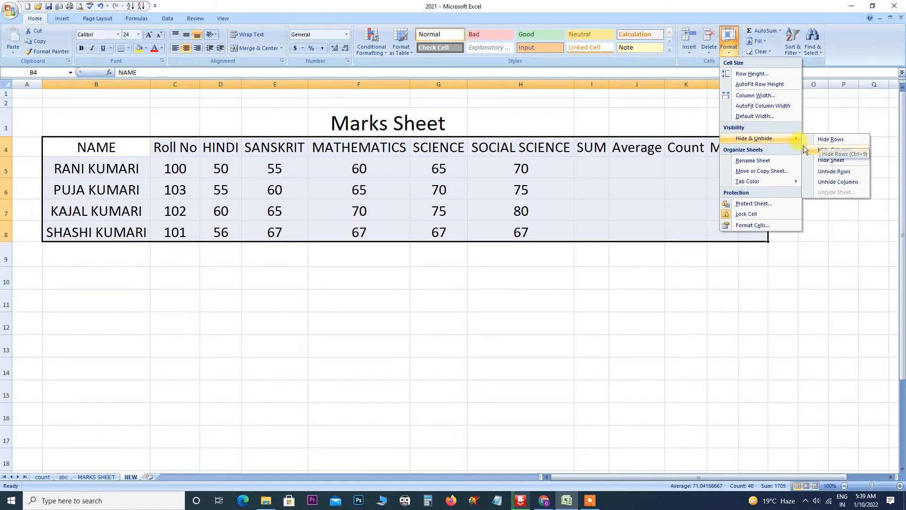
left_click(827, 140)
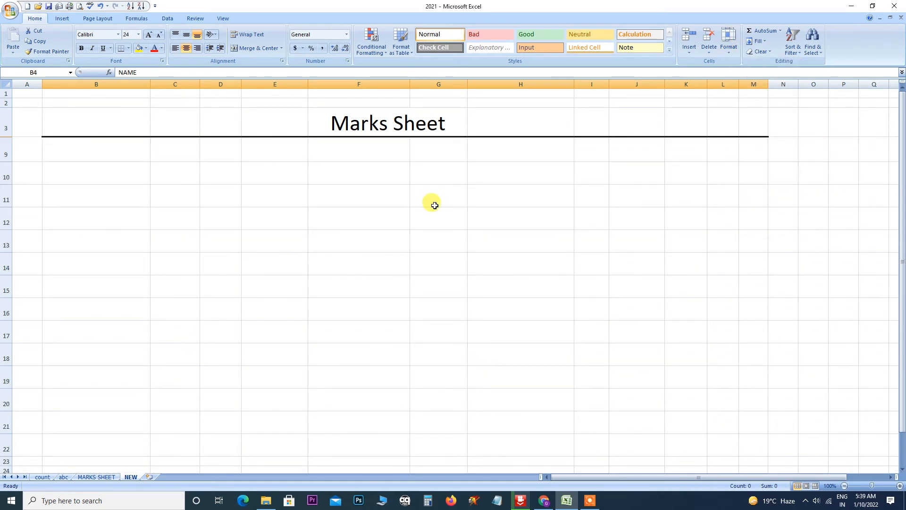
key("ctrl+z")
left_click(125, 210)
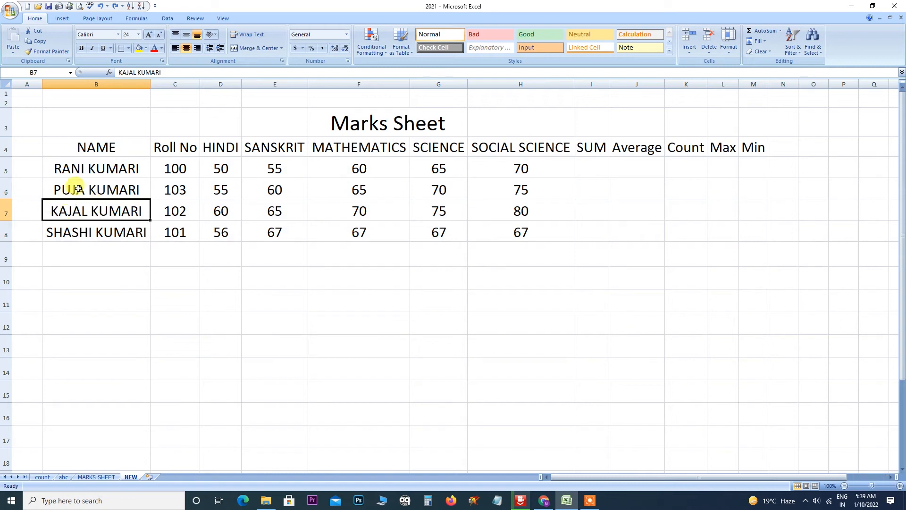
left_click(59, 188)
left_click_drag(59, 188, 704, 194)
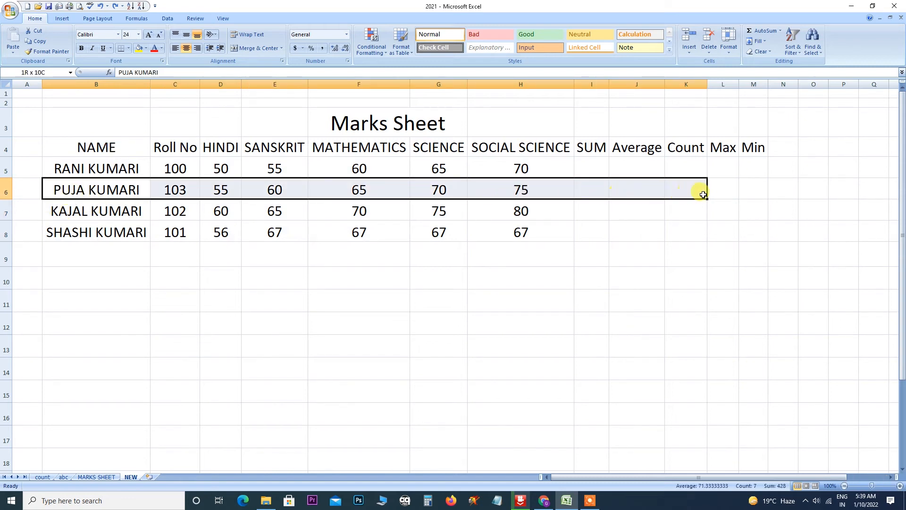
left_click(727, 50)
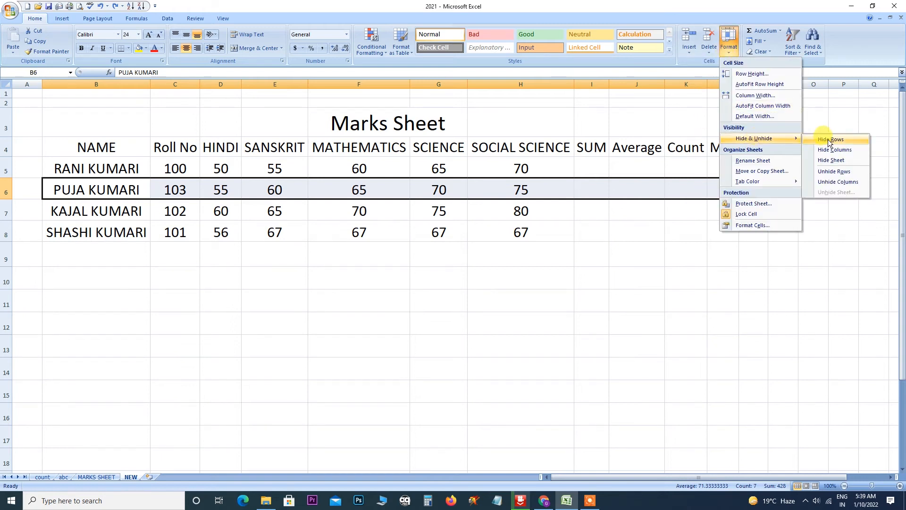
left_click(831, 140)
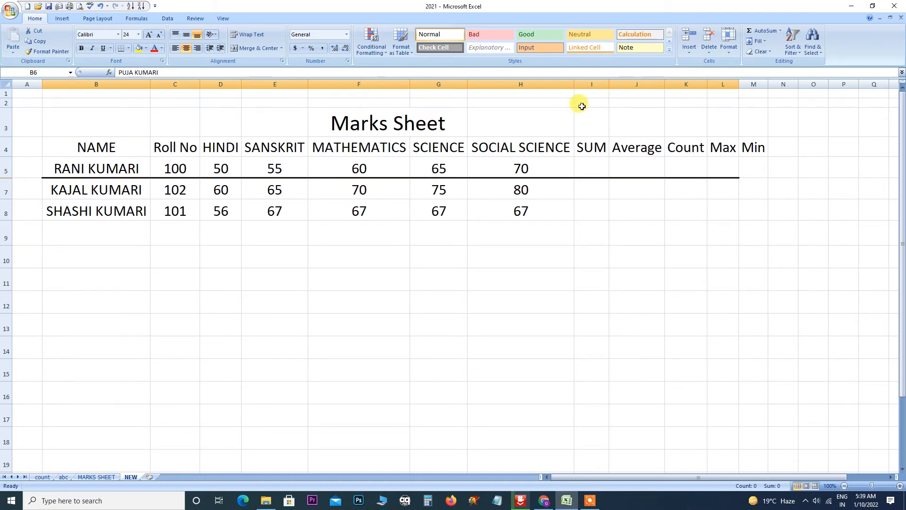
left_click(729, 45)
mouse_move(801, 139)
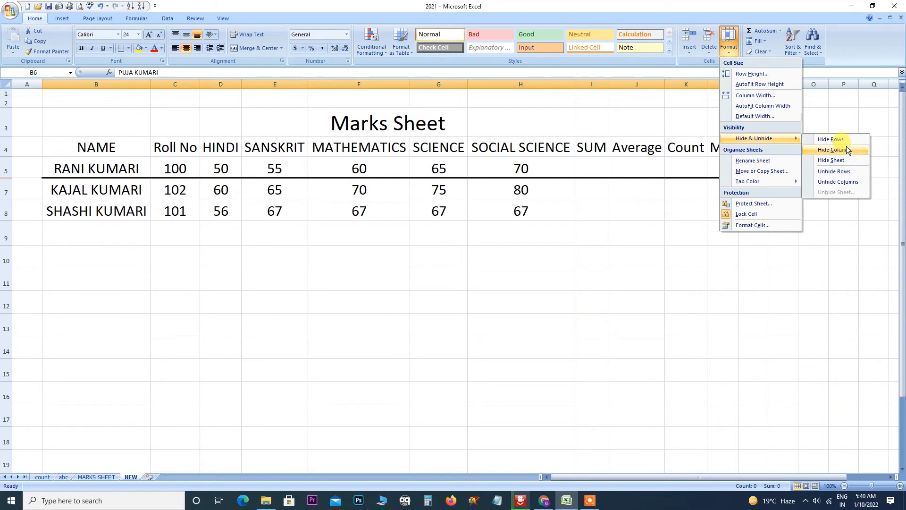
left_click(833, 173)
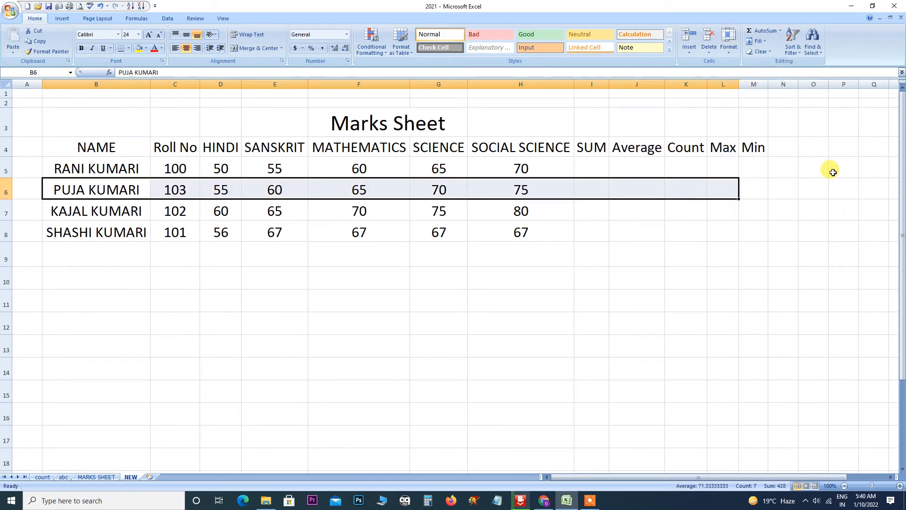
Select the HINDI column cells D2:D9 and hide the column.
left_click_drag(349, 95, 320, 230)
left_click(277, 175)
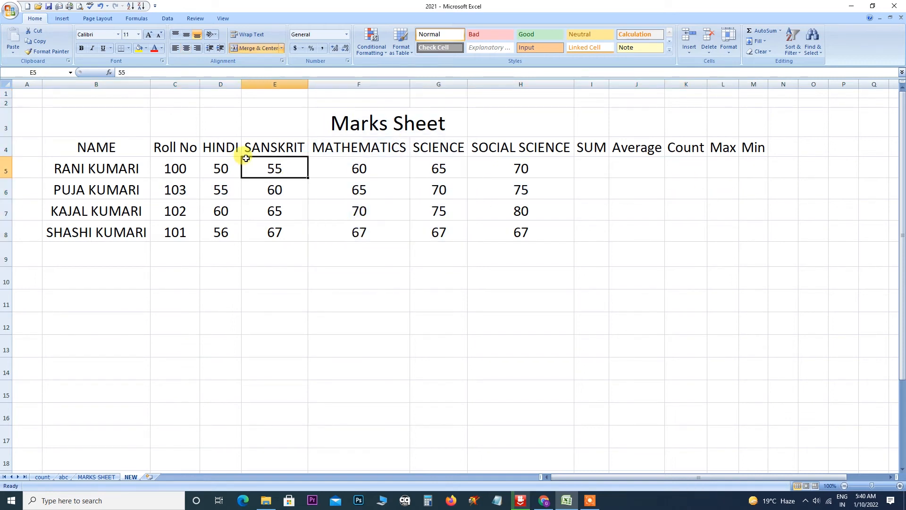
left_click_drag(217, 107, 248, 258)
left_click(729, 42)
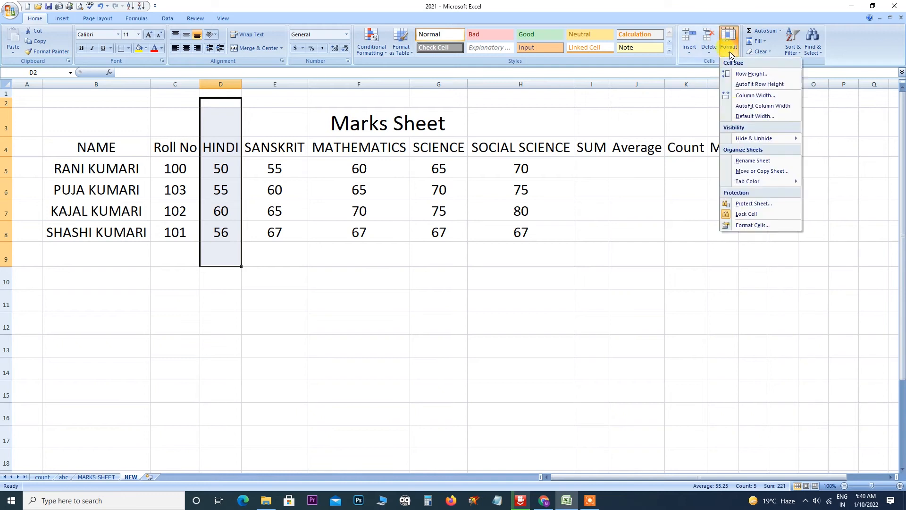
mouse_move(754, 142)
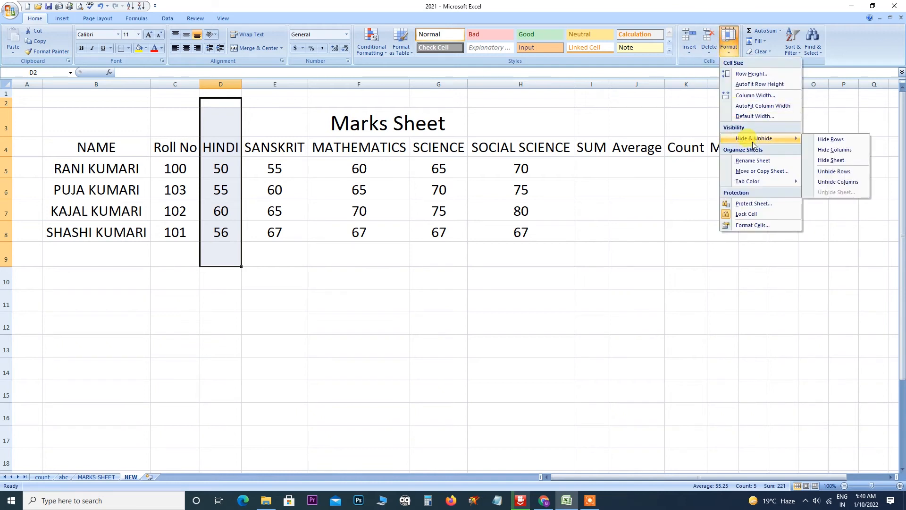
left_click(837, 150)
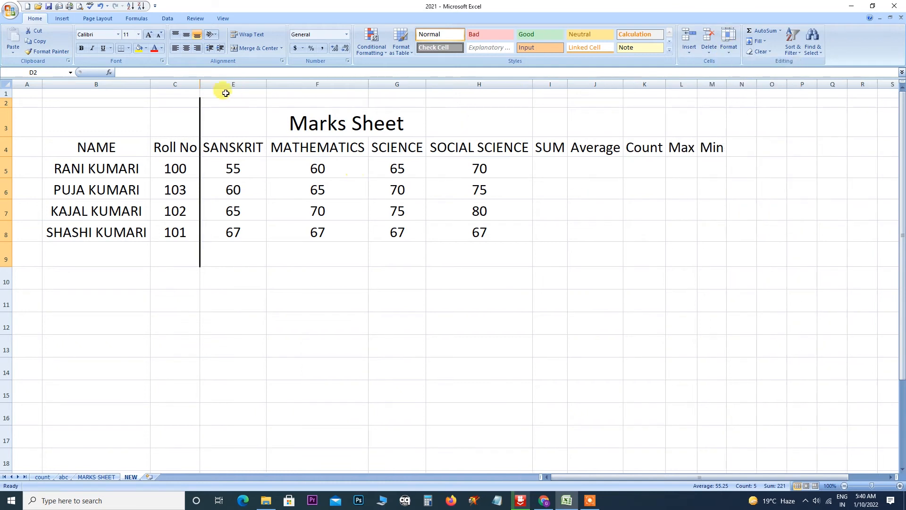
Unhide the HINDI column so its marks 50, 55, 60 and 56 show again.
left_click(733, 52)
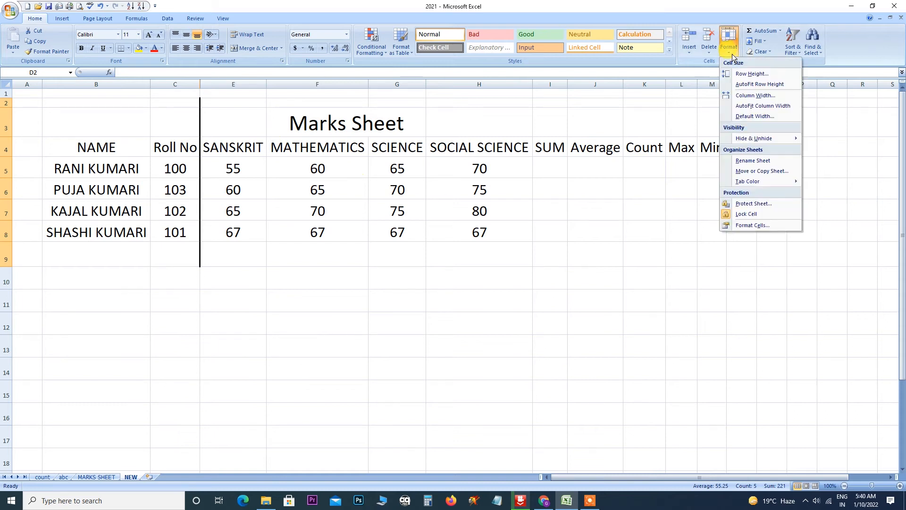
mouse_move(755, 140)
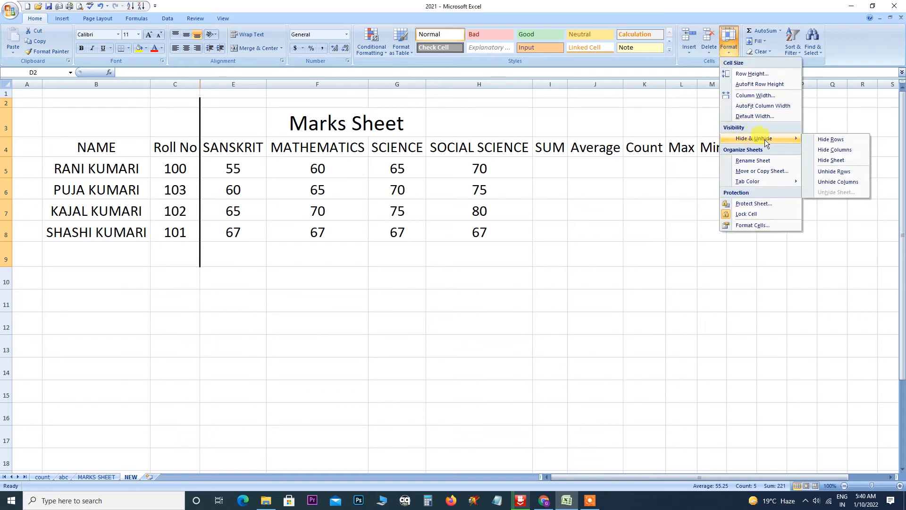
left_click(835, 183)
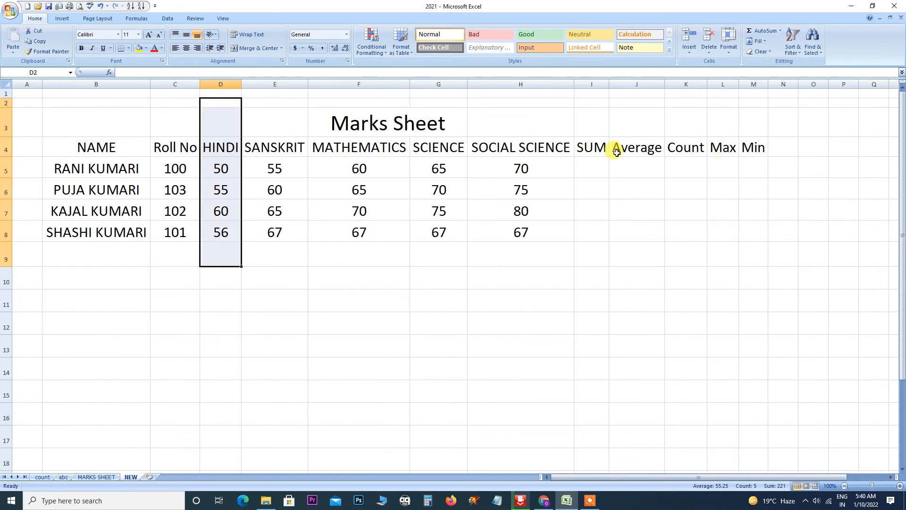
left_click(730, 54)
mouse_move(761, 142)
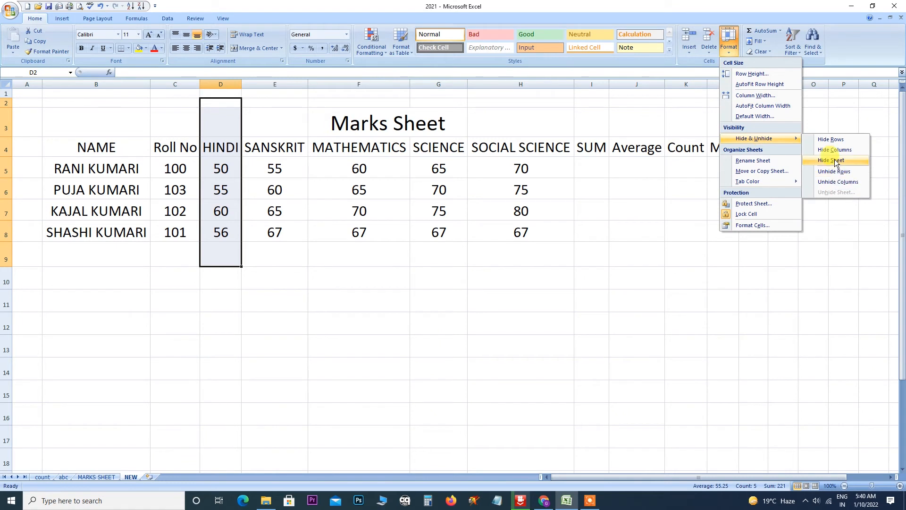
left_click(553, 356)
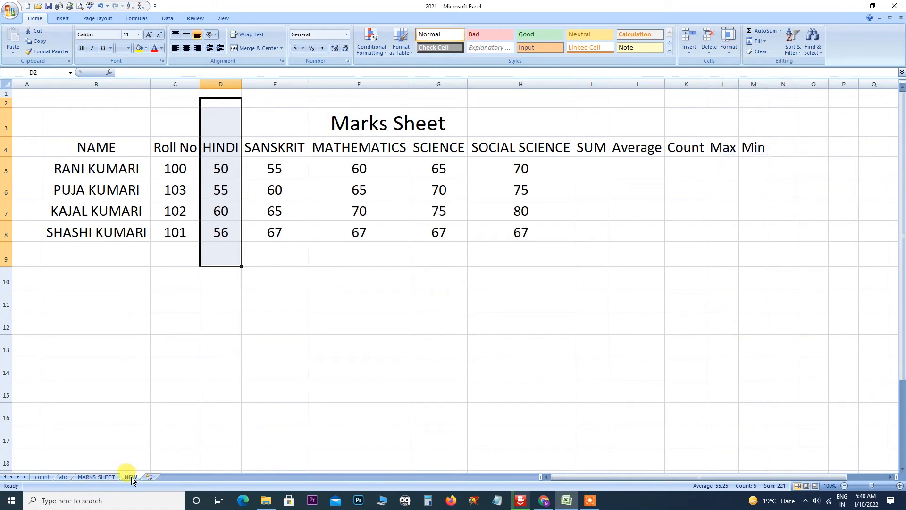
Hide the NEW worksheet.
left_click(728, 52)
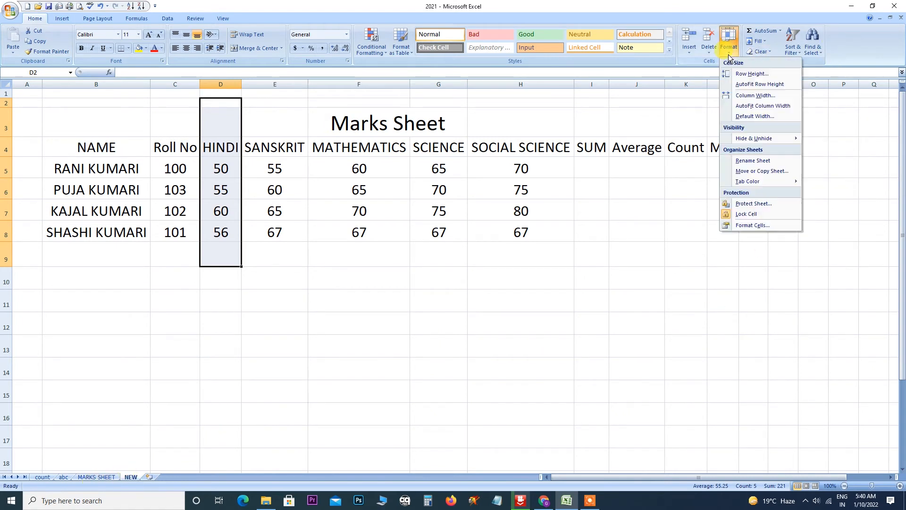
mouse_move(757, 138)
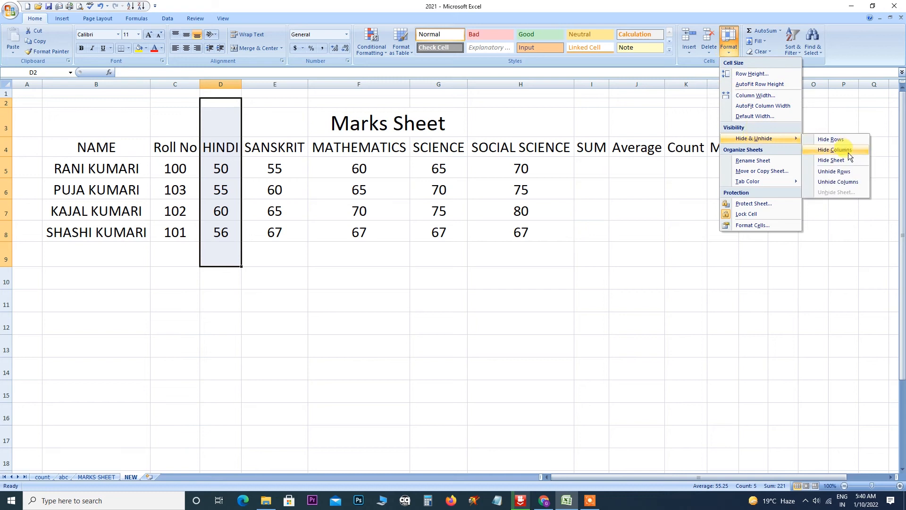
left_click(839, 164)
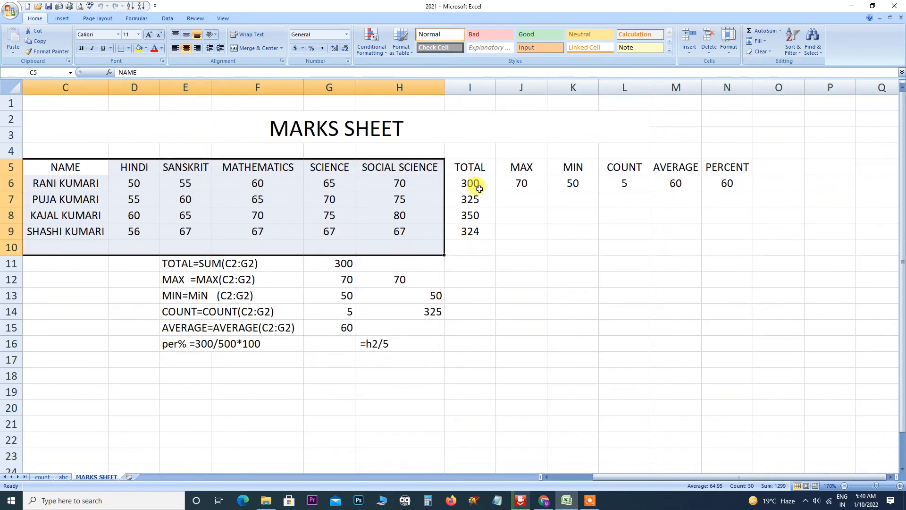
Unhide the NEW sheet so its tab returns beside MARKS SHEET.
left_click(729, 45)
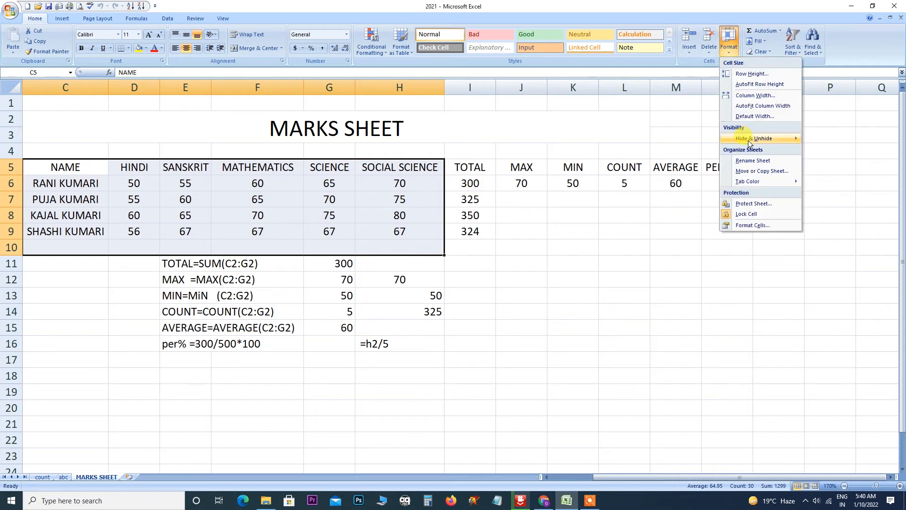
mouse_move(751, 139)
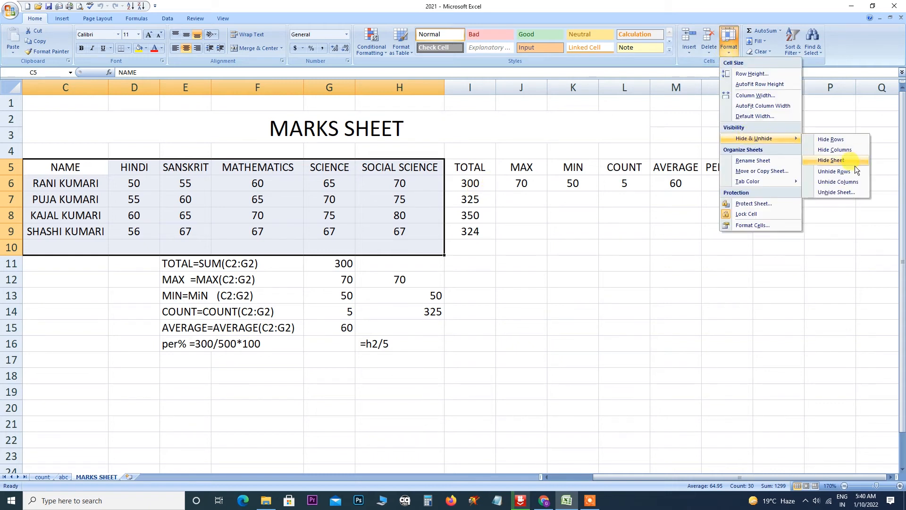
left_click(833, 193)
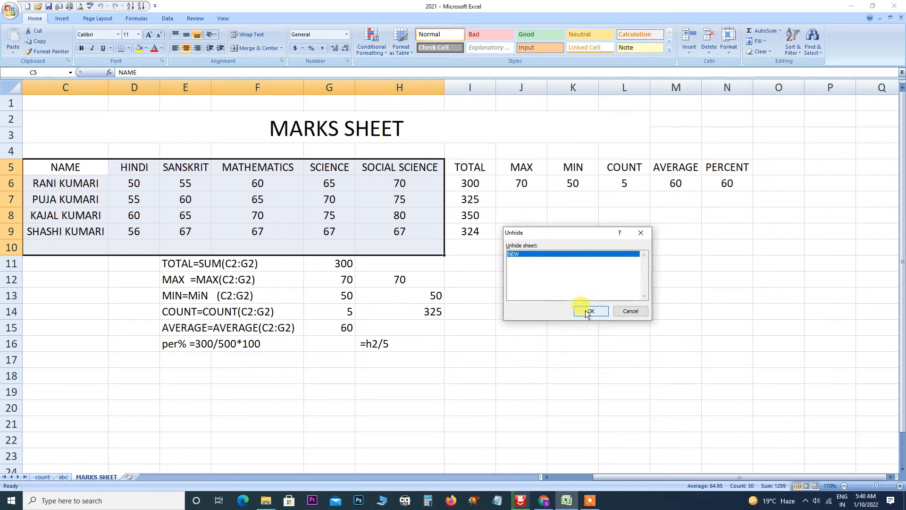
left_click(587, 312)
left_click(729, 53)
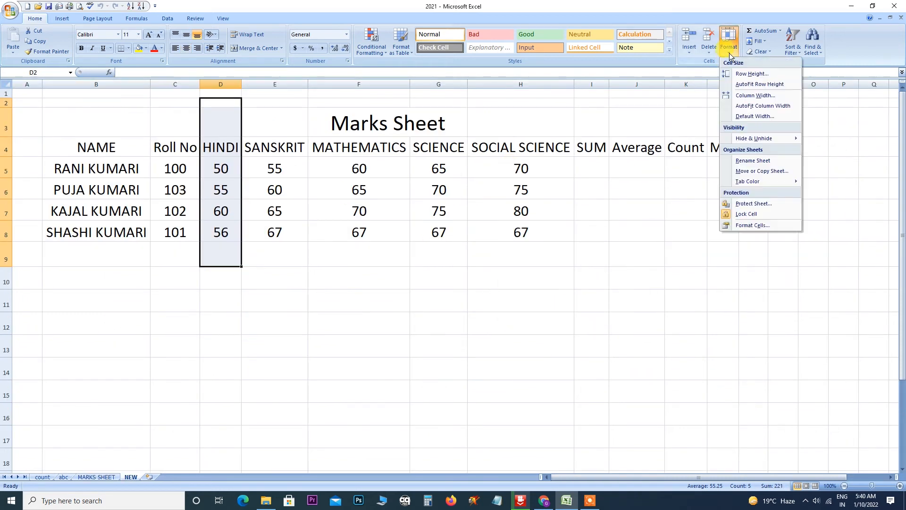
mouse_move(758, 140)
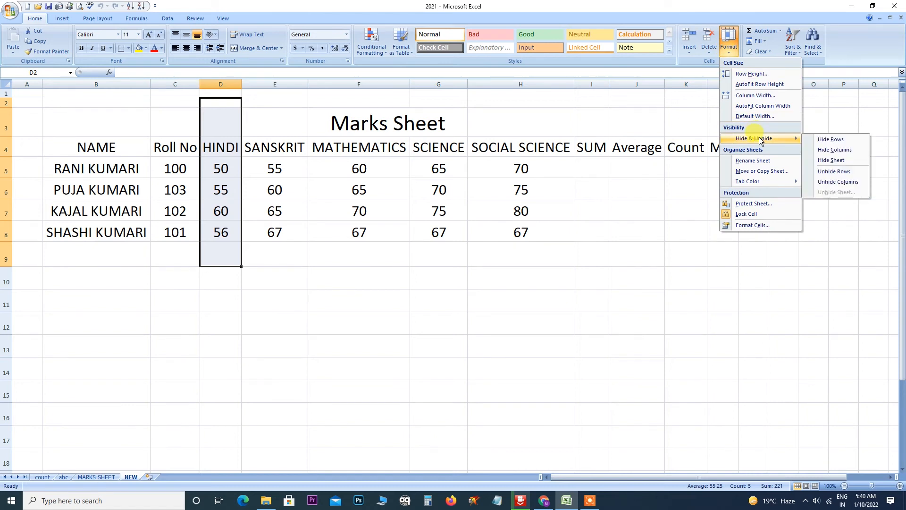
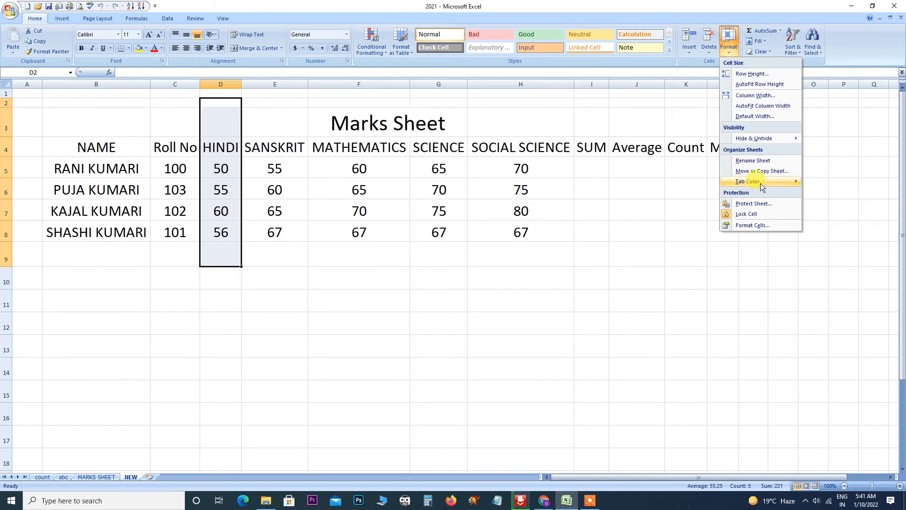
Try renaming the NEW sheet to MARKS SHEET, which Excel rejects as a duplicate name.
left_click(747, 161)
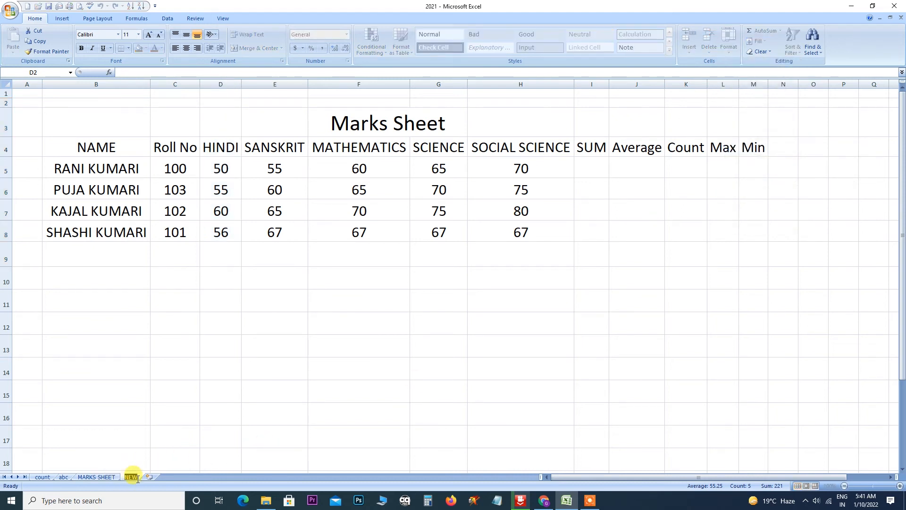
type("mar")
key("BackSpace")
key("BackSpace")
key("BackSpace")
key("BackSpace")
key("BackSpace")
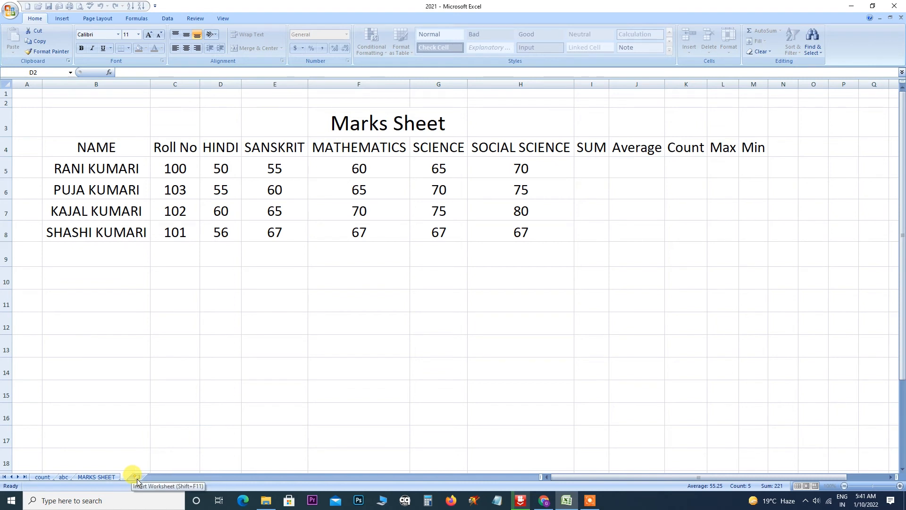
type("MARKS")
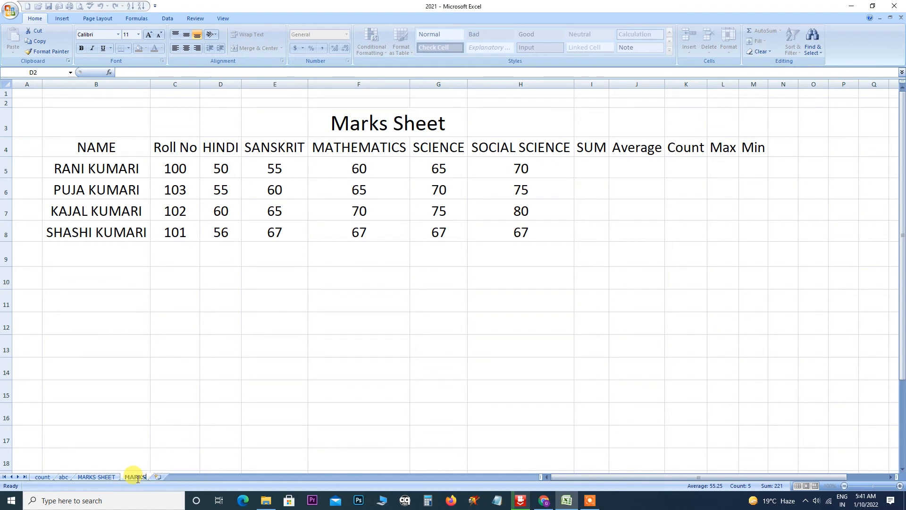
type(" SHEET")
left_click(256, 404)
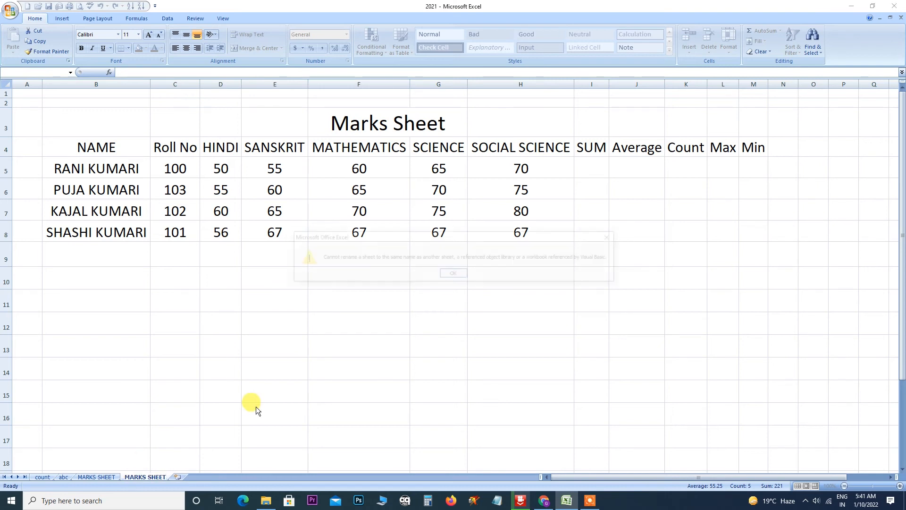
left_click(455, 272)
left_click(172, 460)
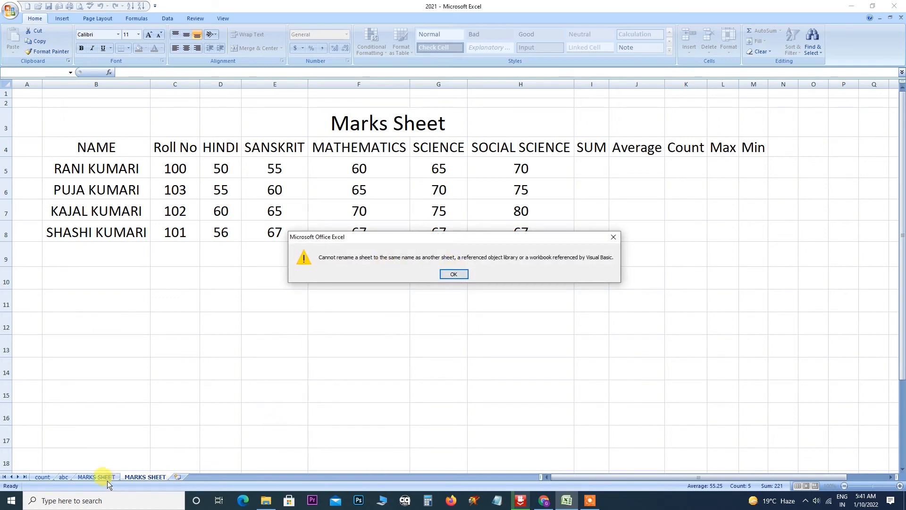
left_click(454, 273)
key("Return")
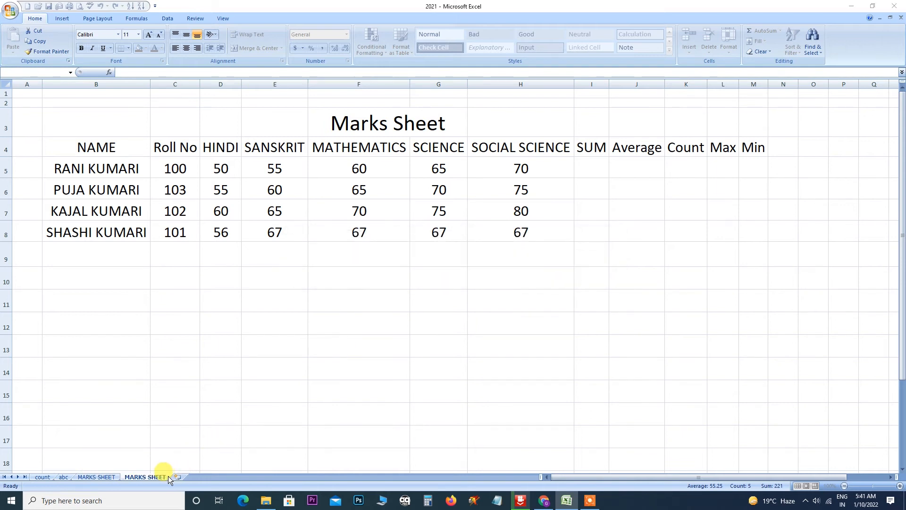
left_click(451, 274)
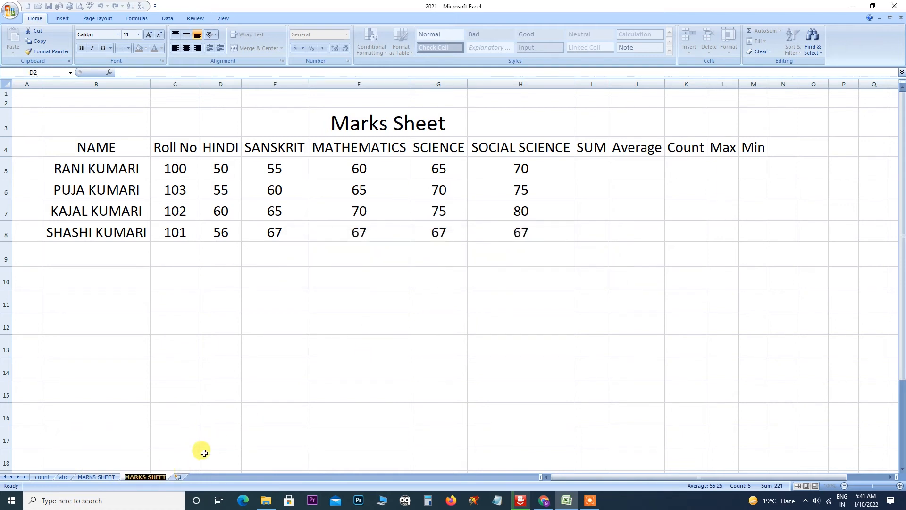
Append ' 1' so the sheet is named MARKS SHEET 1.
left_click(157, 478)
left_click(166, 477)
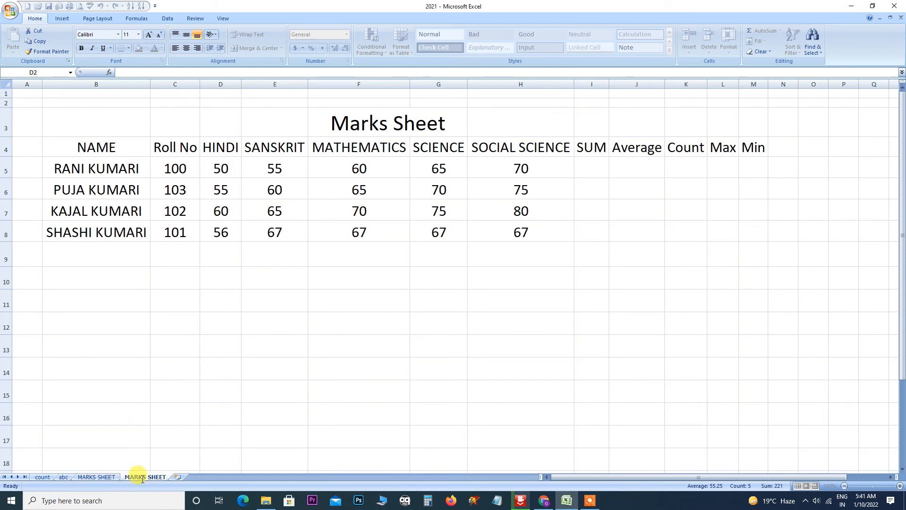
type("1")
left_click(232, 435)
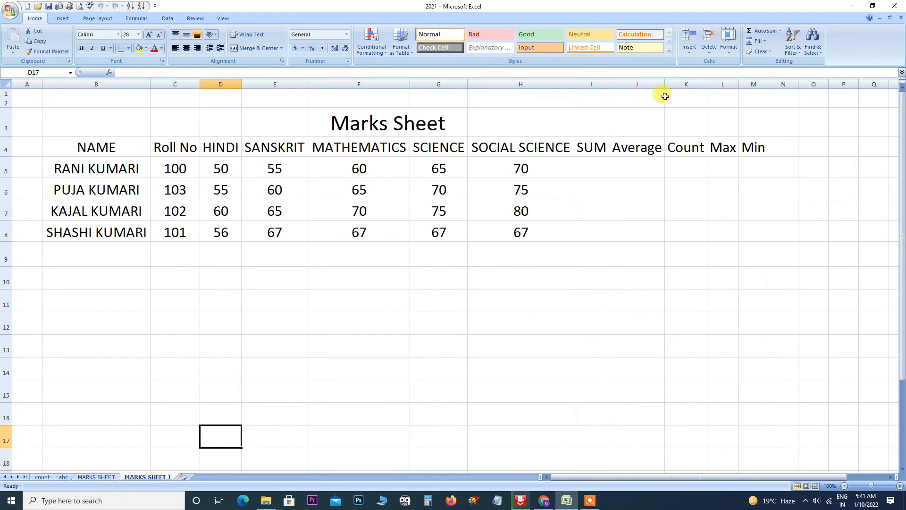
left_click(729, 50)
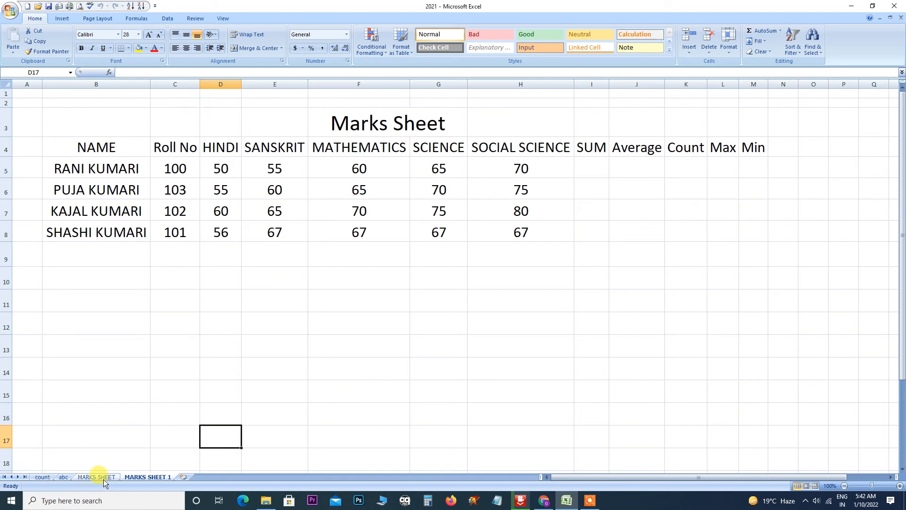
Move MARKS SHEET 1 to the front of the workbook, before count.
left_click(731, 53)
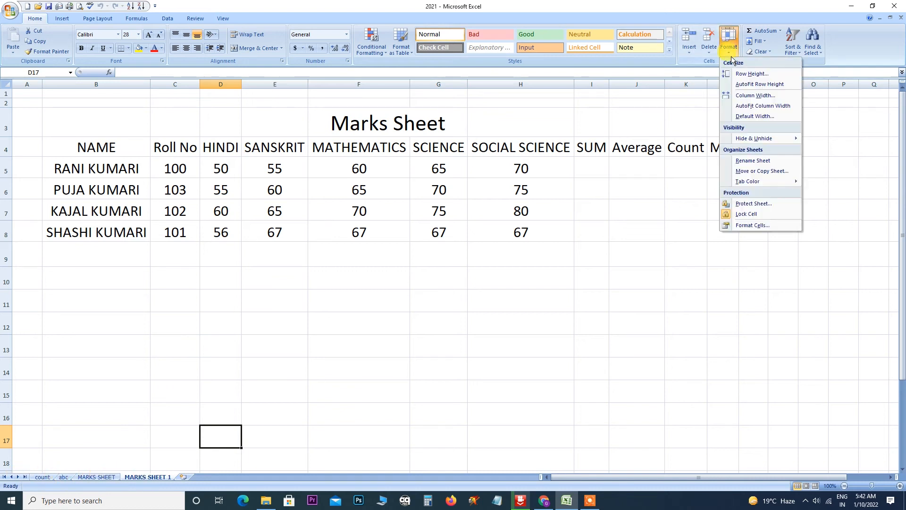
left_click(765, 173)
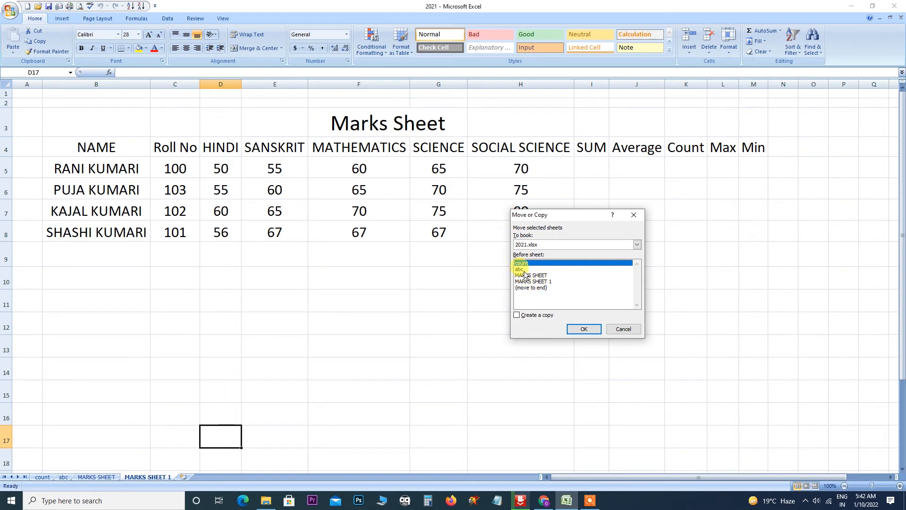
left_click(529, 275)
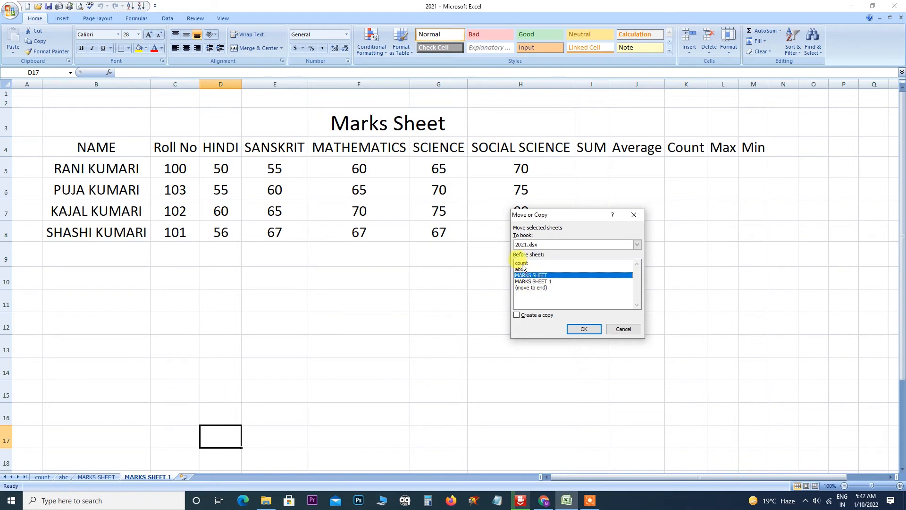
left_click(543, 281)
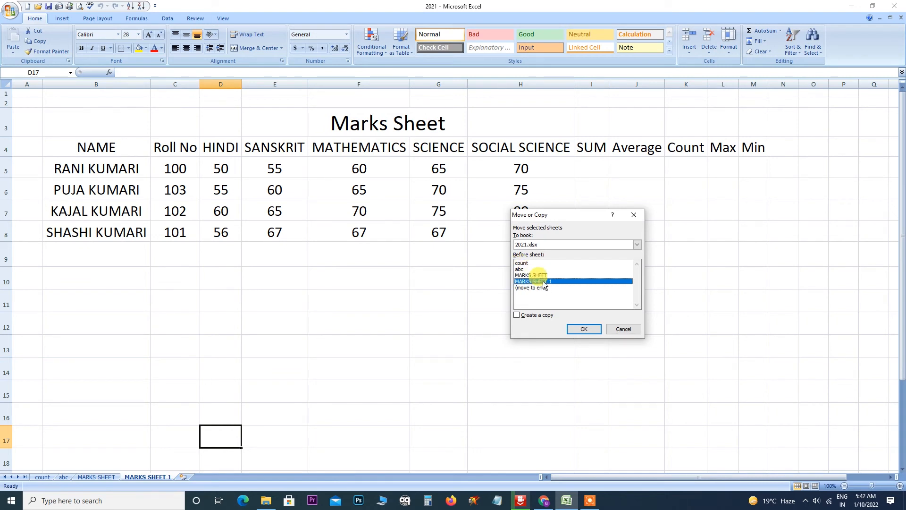
left_click(523, 263)
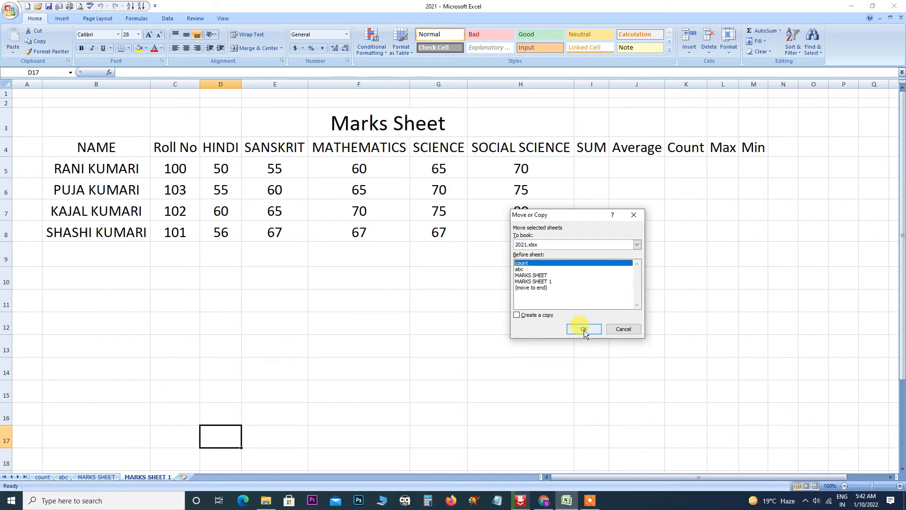
left_click(521, 269)
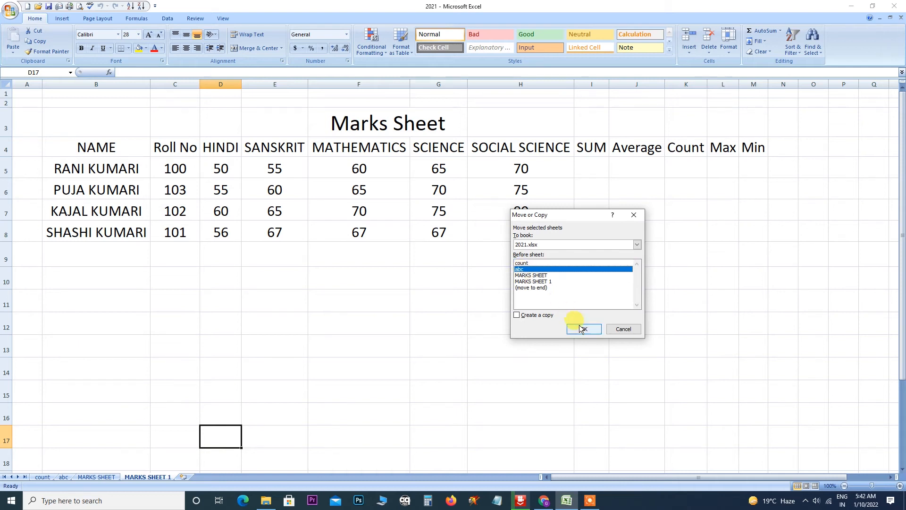
left_click(538, 276)
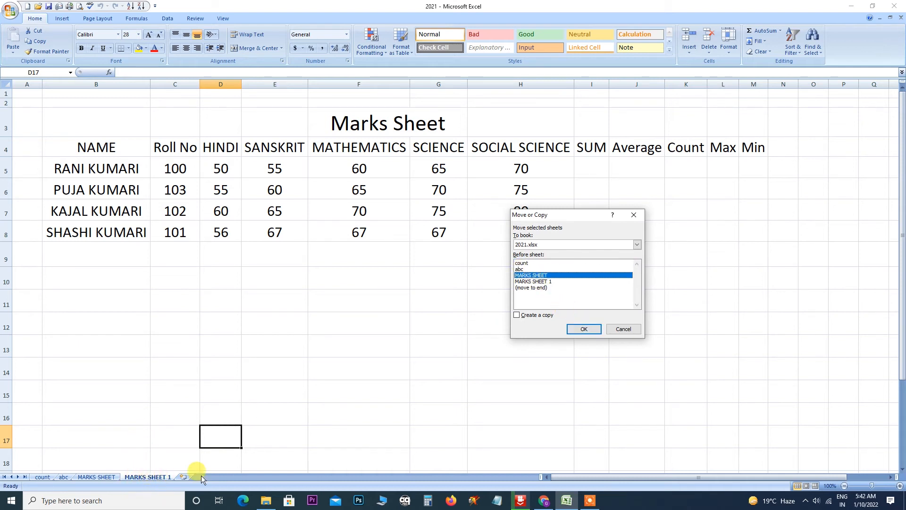
left_click(526, 263)
left_click(581, 332)
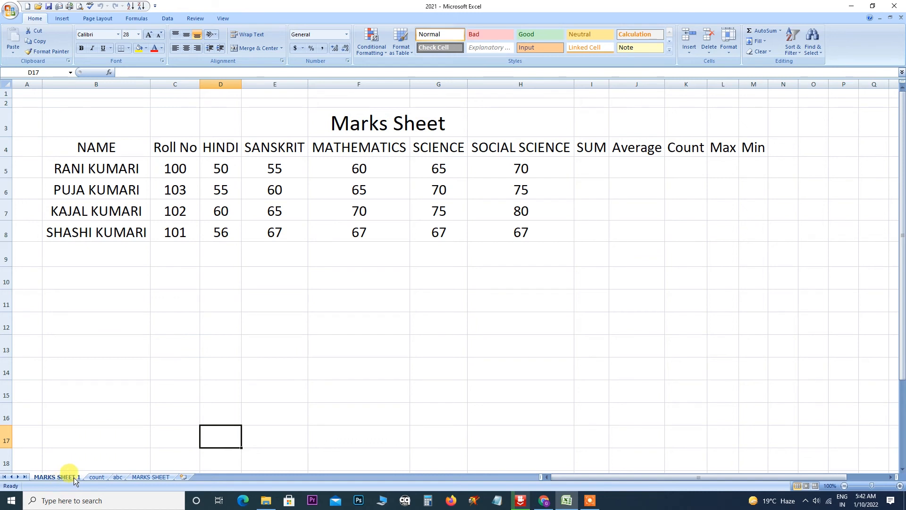
Move MARKS SHEET 1 again so it sits directly before MARKS SHEET.
left_click(729, 49)
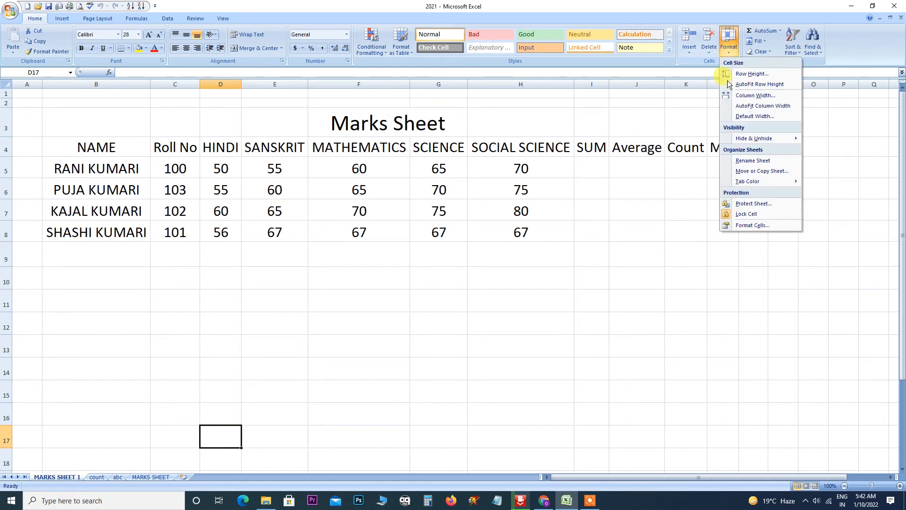
left_click(755, 171)
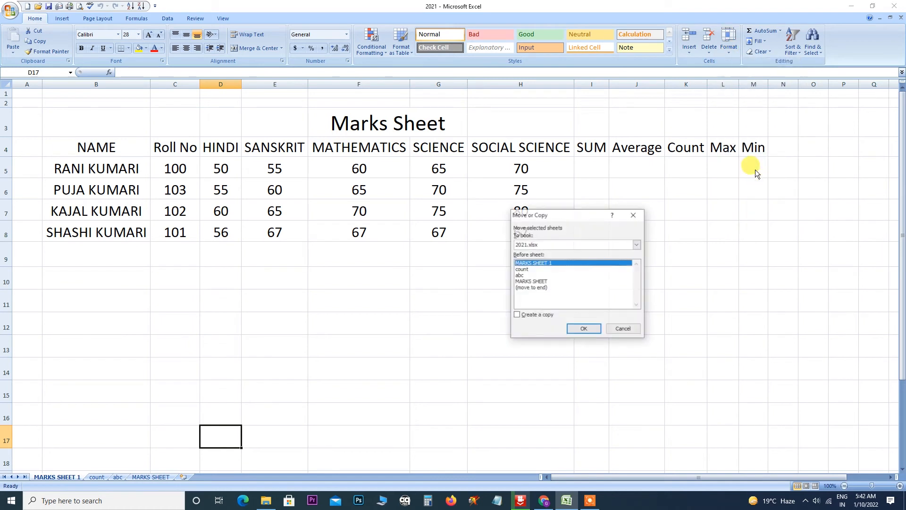
left_click(535, 282)
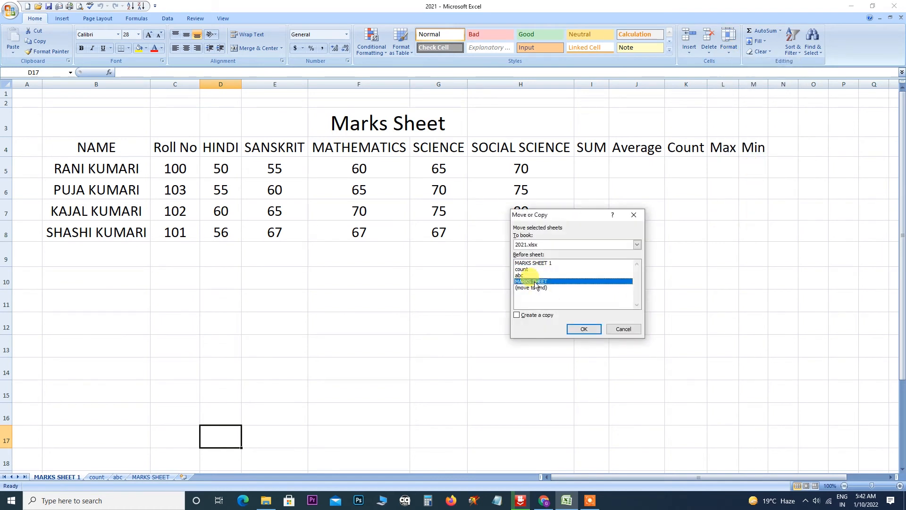
left_click(585, 329)
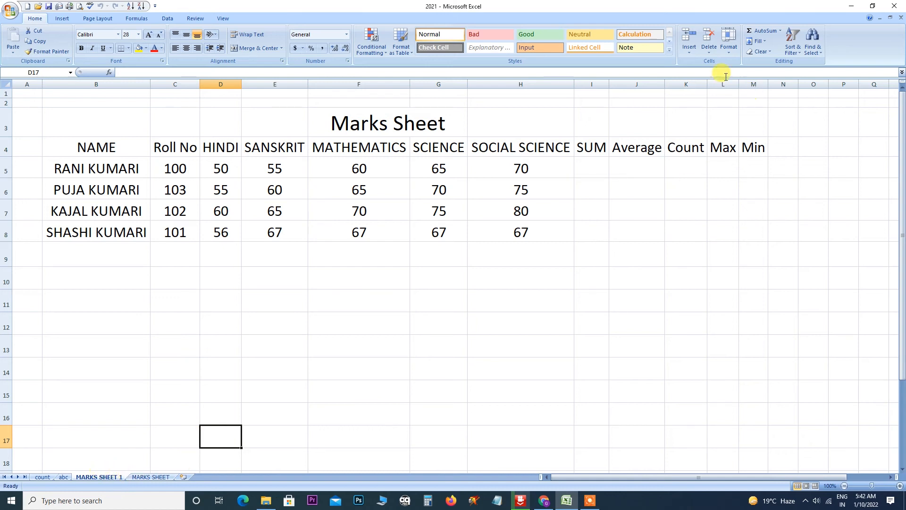
left_click(727, 52)
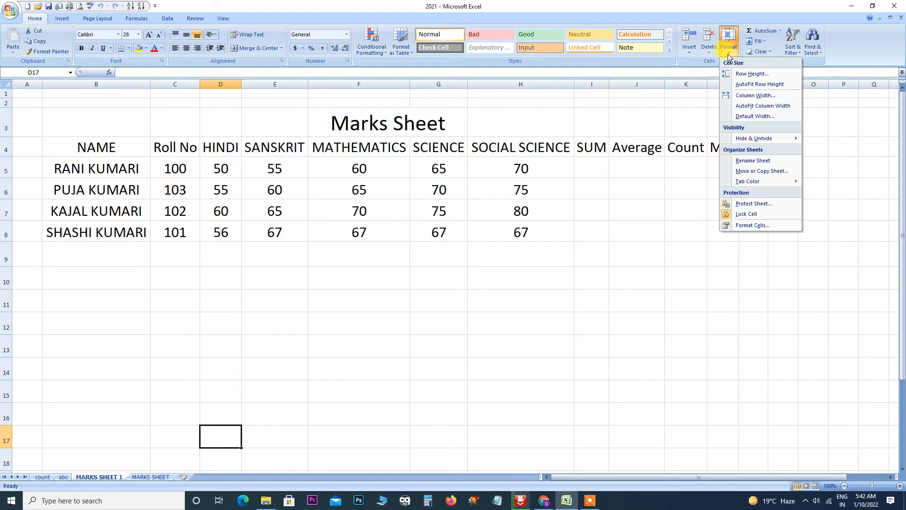
mouse_move(763, 179)
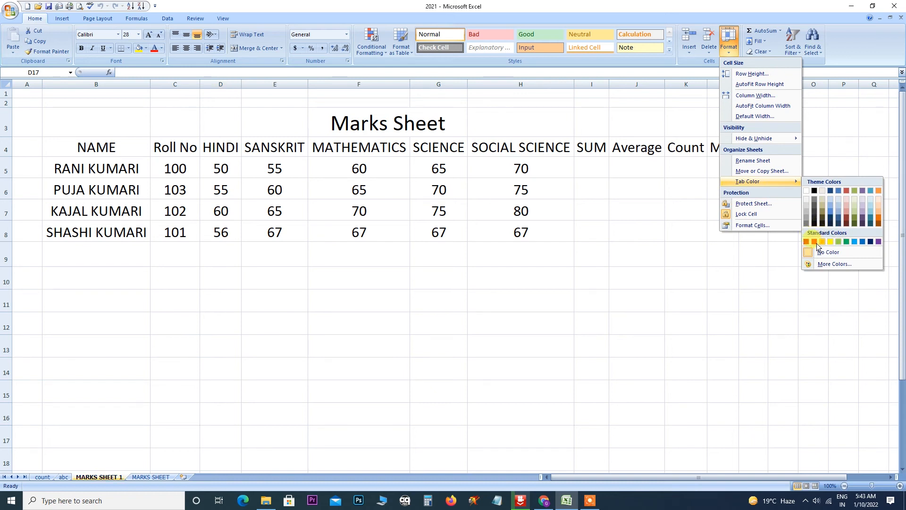
left_click(815, 242)
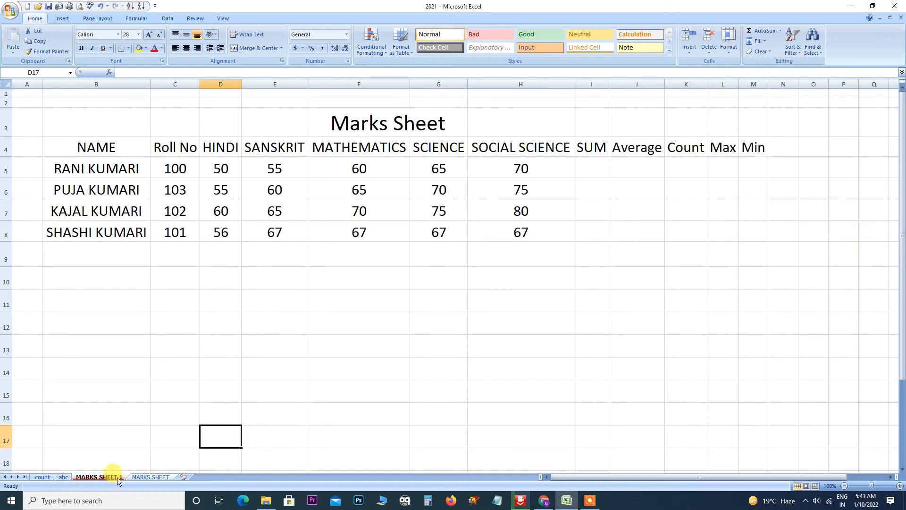
left_click(42, 476)
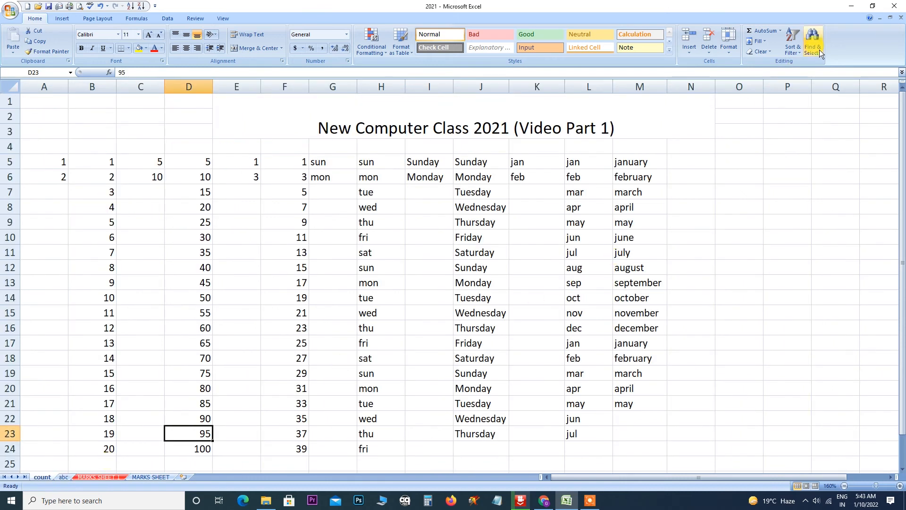
left_click(729, 43)
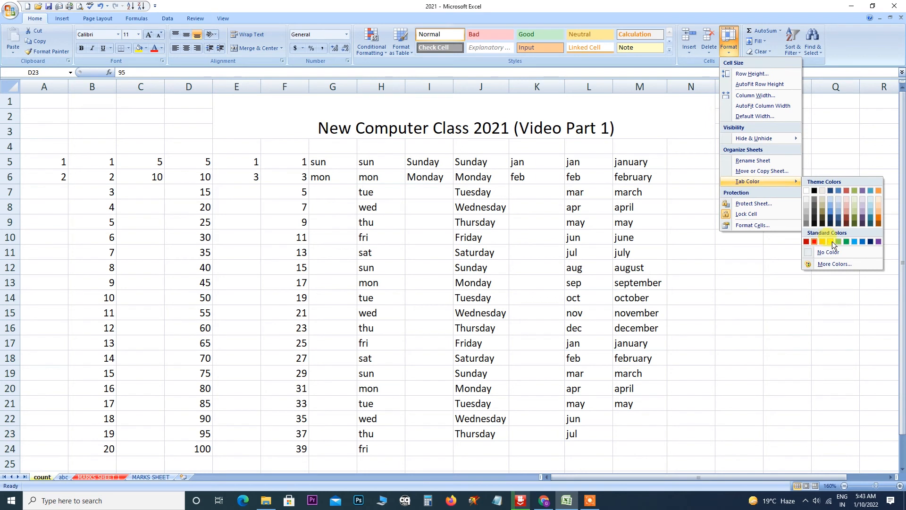
left_click(863, 242)
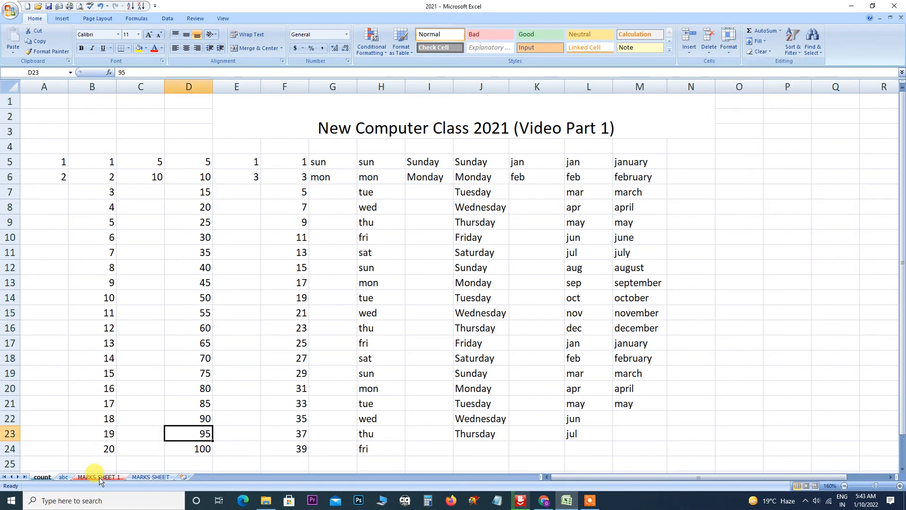
left_click(730, 50)
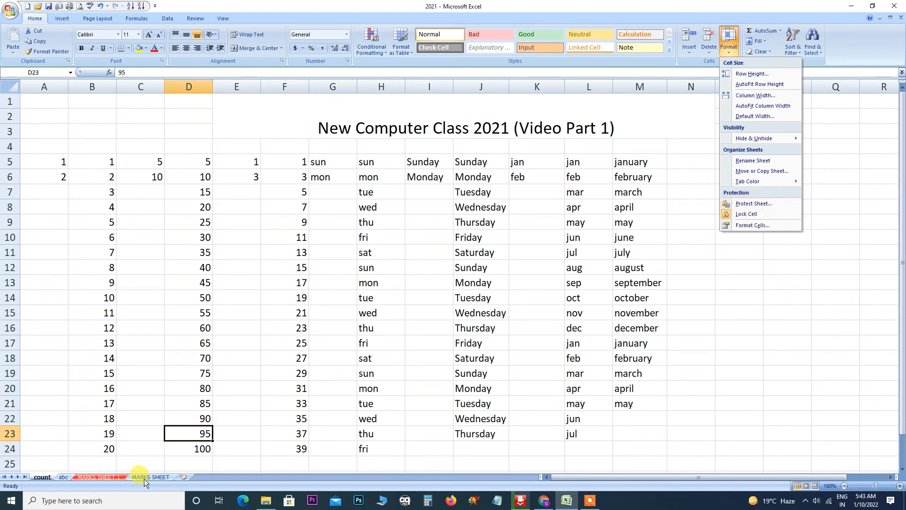
left_click(41, 477)
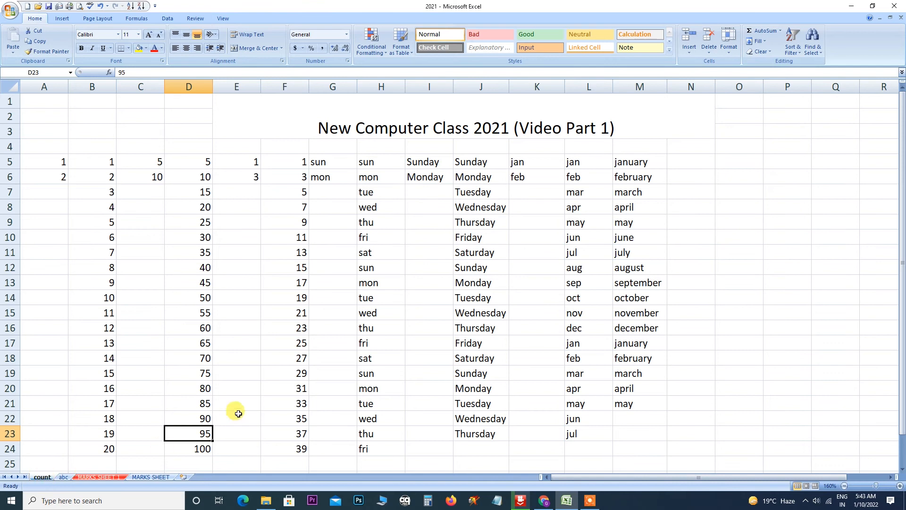
left_click(235, 417)
left_click(62, 479)
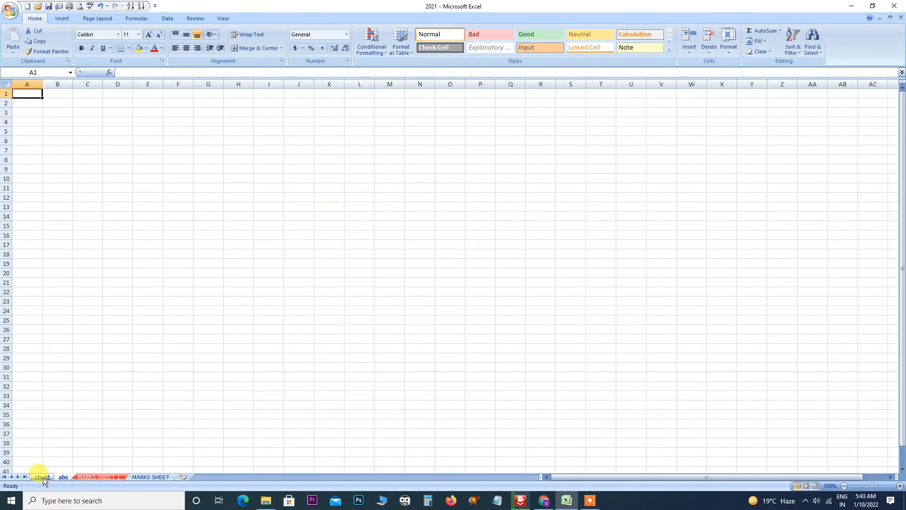
left_click(44, 479)
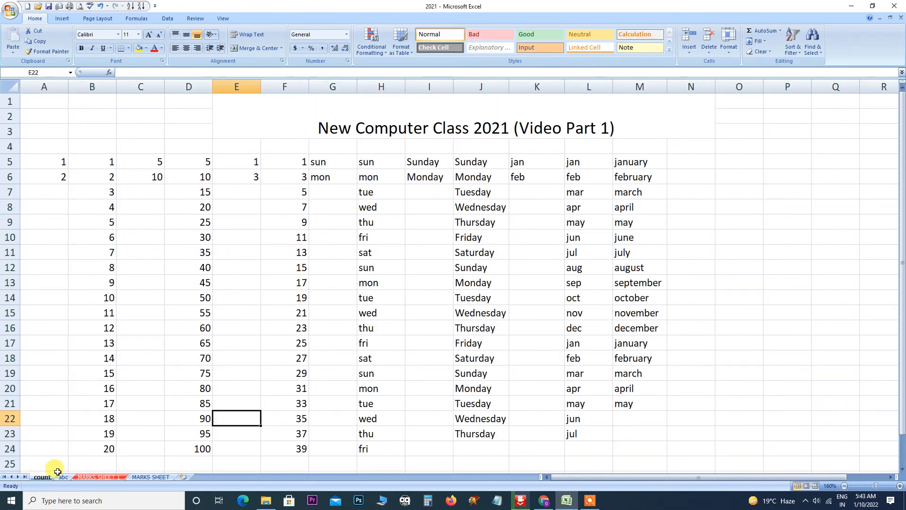
Protect the count sheet with a password, entering it twice.
left_click(729, 47)
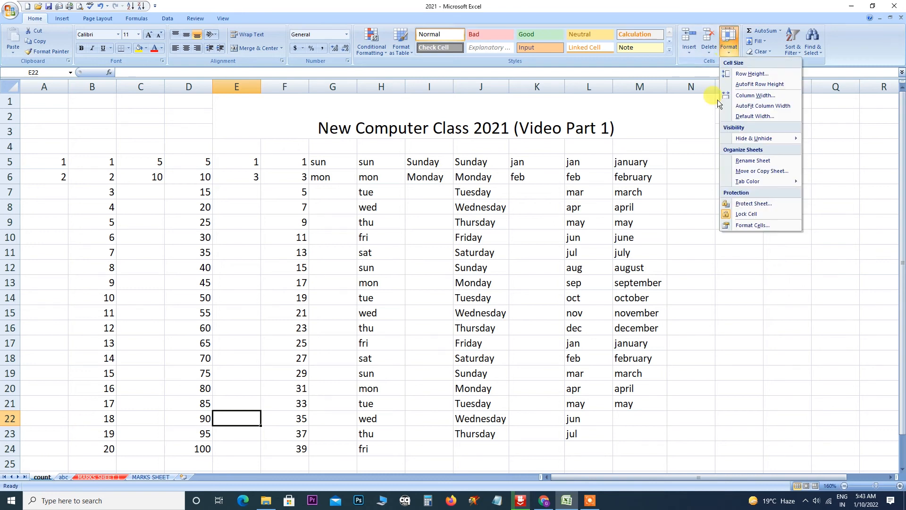
left_click(740, 208)
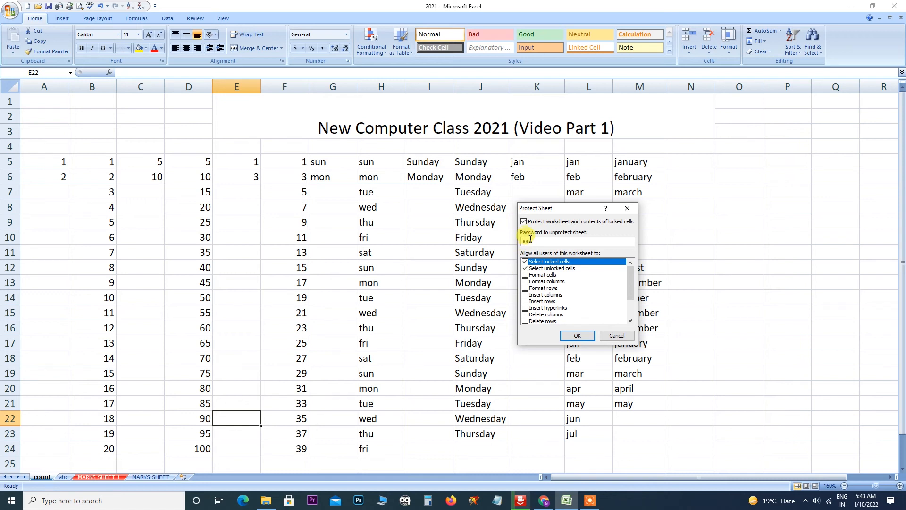
left_click(577, 335)
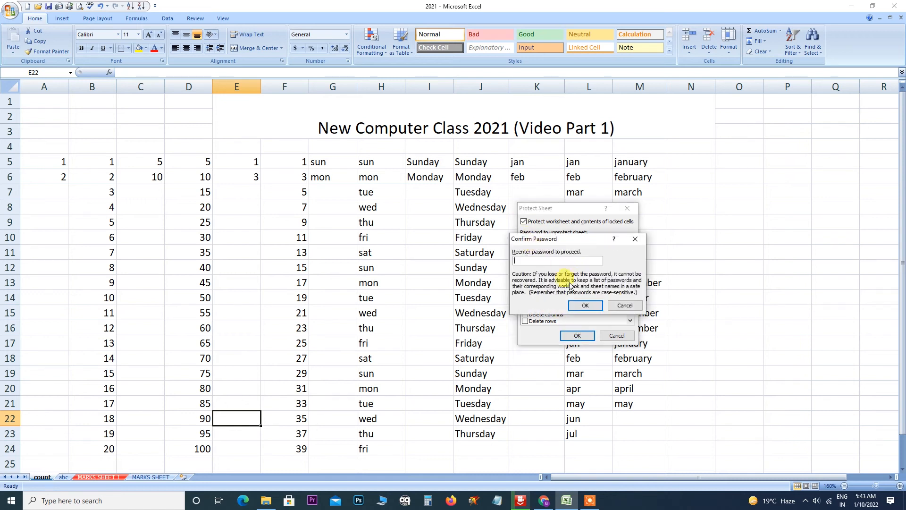
type("1")
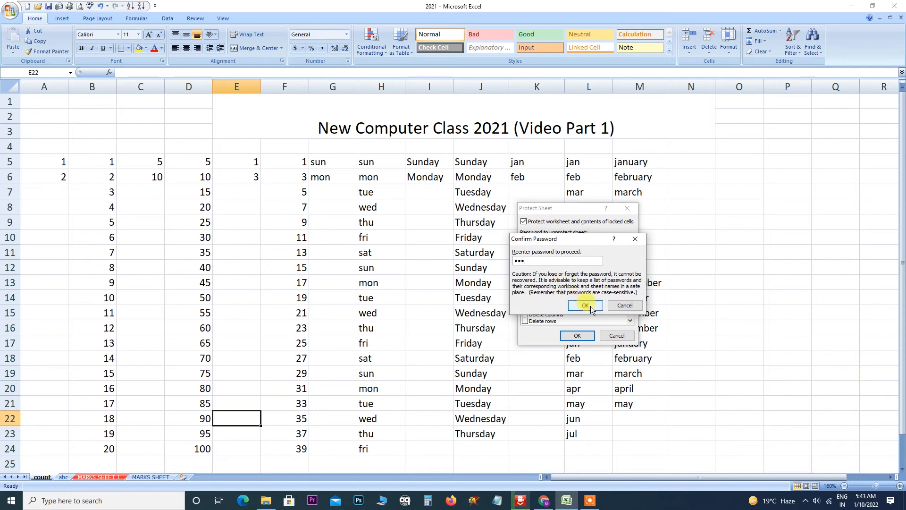
left_click(585, 305)
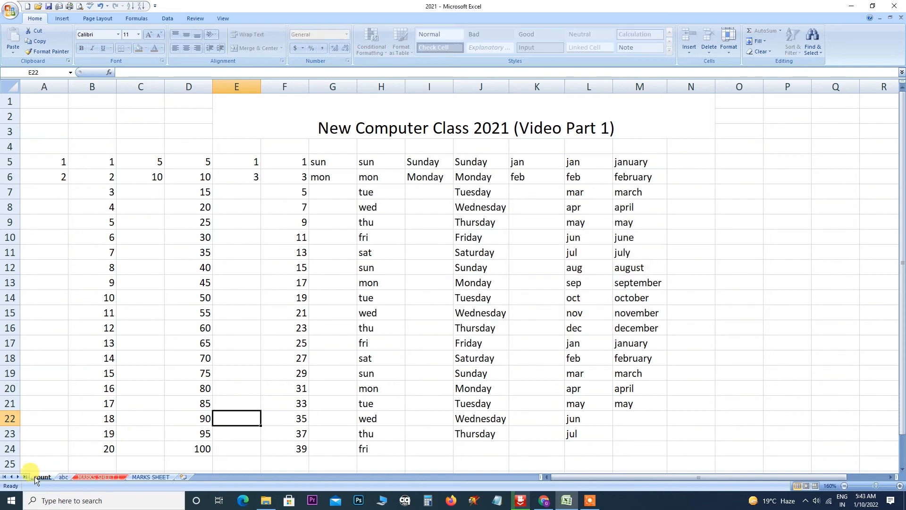
Try editing cell E7 and dismiss the protected-sheet warning.
left_click(242, 191)
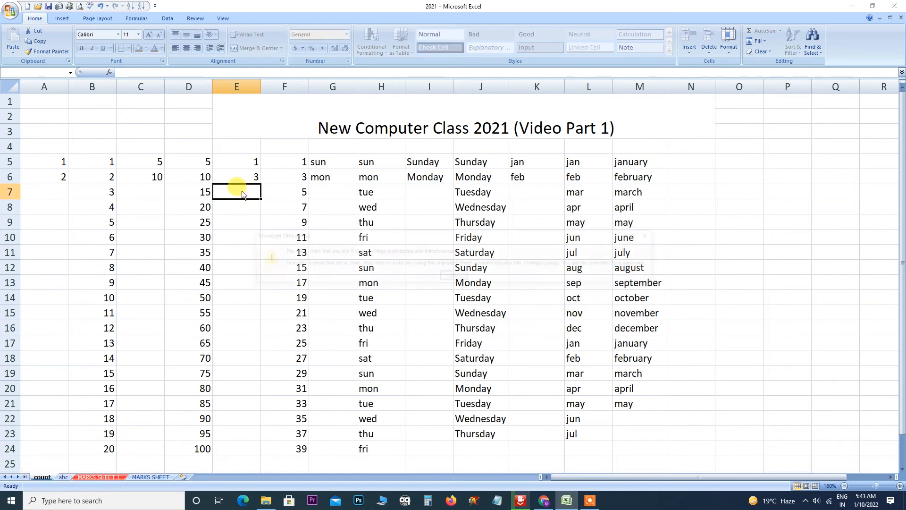
double_click(241, 191)
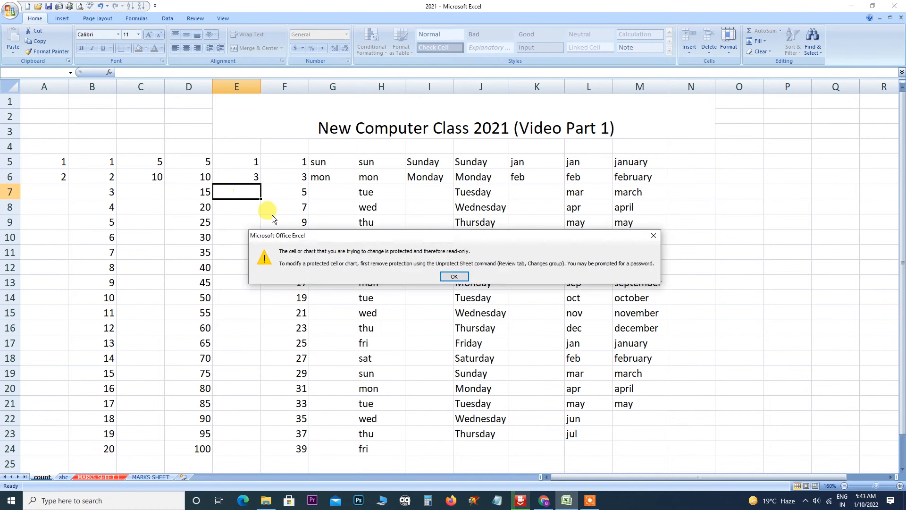
left_click(454, 277)
left_click(438, 275)
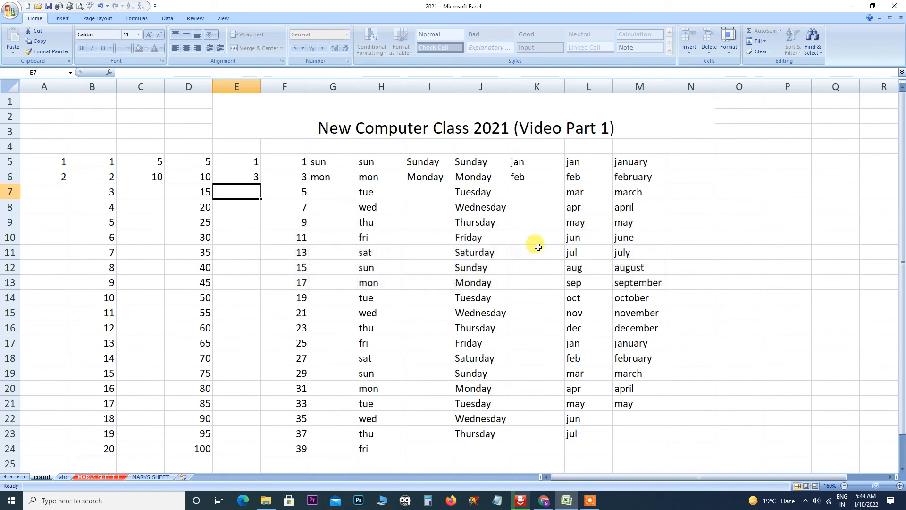
Unprotect the count sheet with its password, then view Format Cells and close it unchanged.
left_click(729, 47)
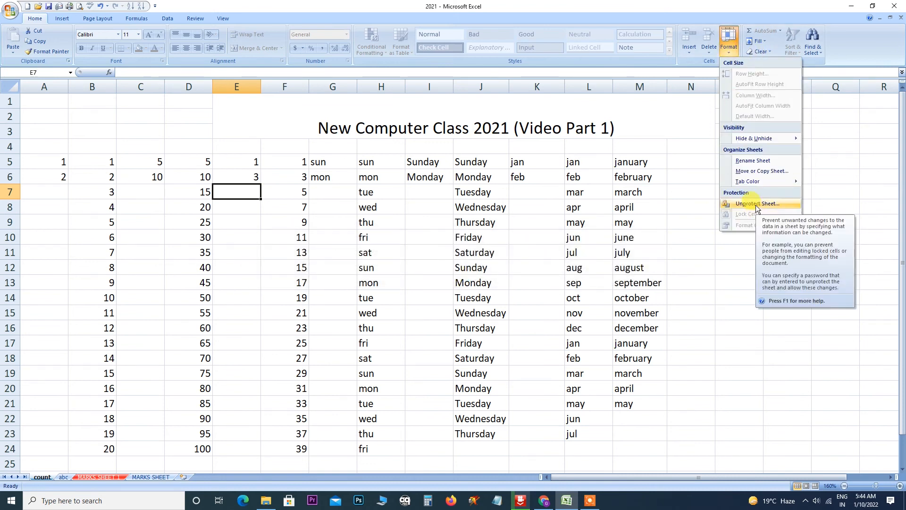
left_click(756, 204)
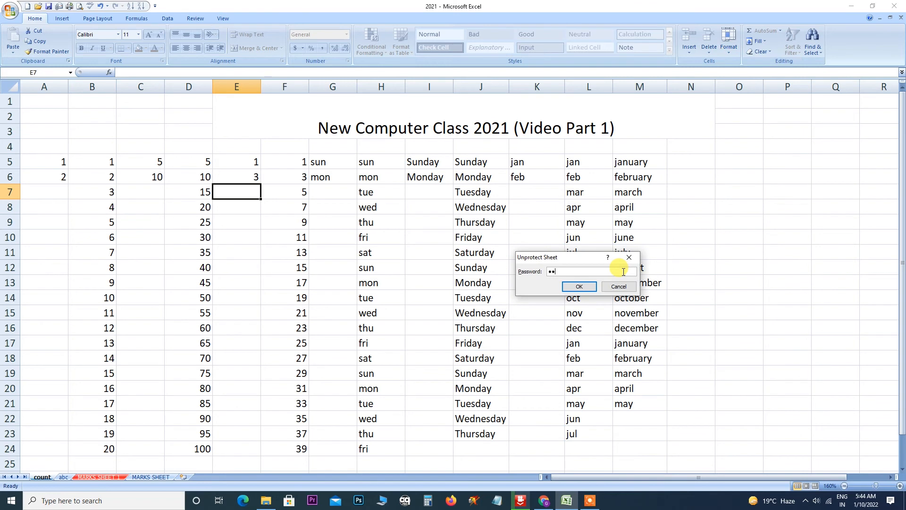
left_click(579, 286)
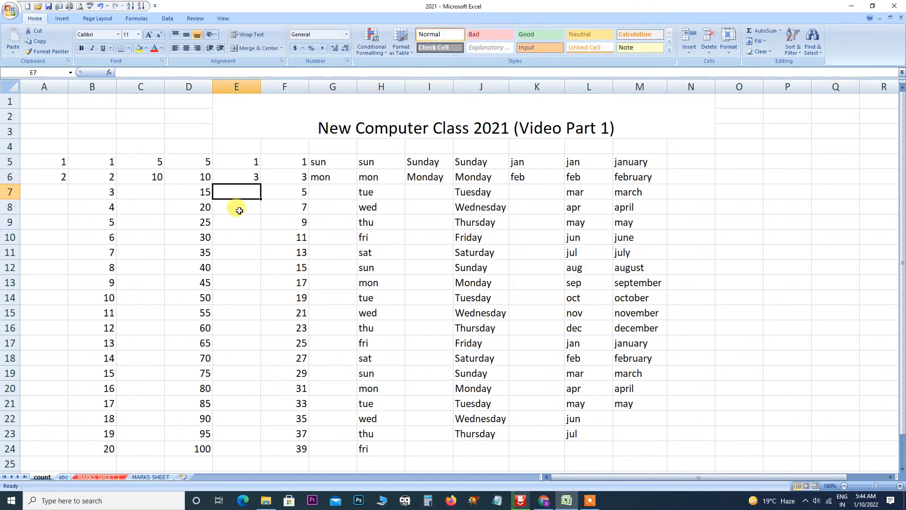
type("UU")
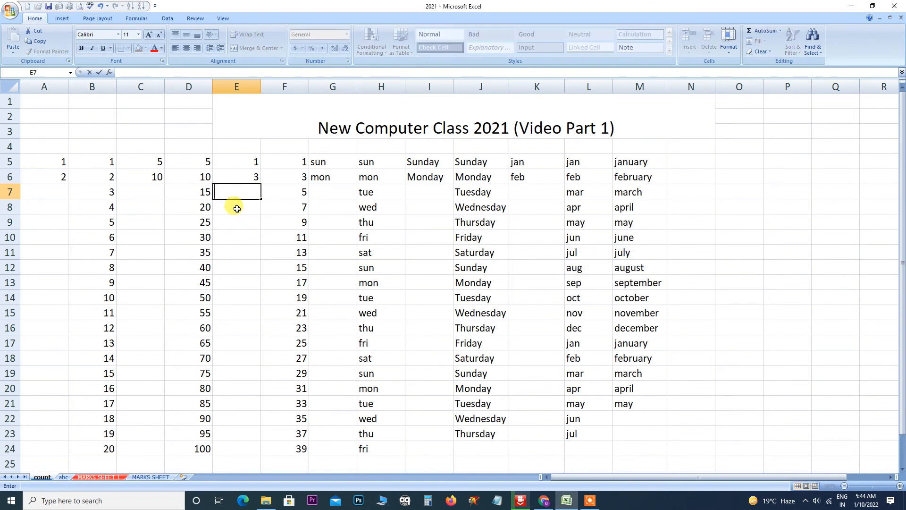
left_click(728, 43)
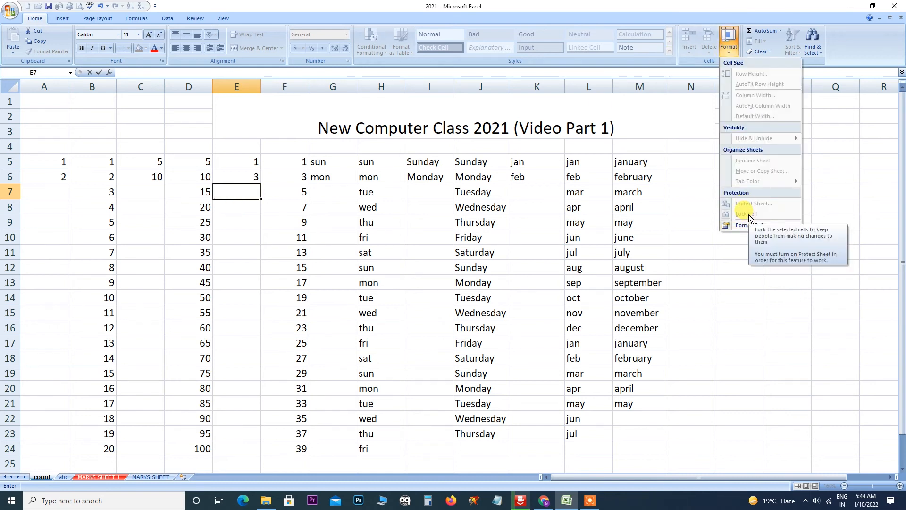
left_click(751, 225)
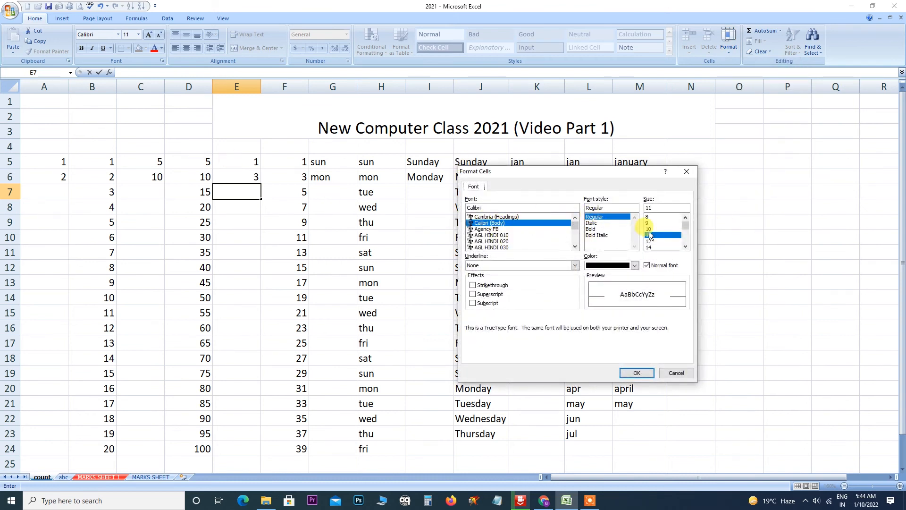
left_click(688, 173)
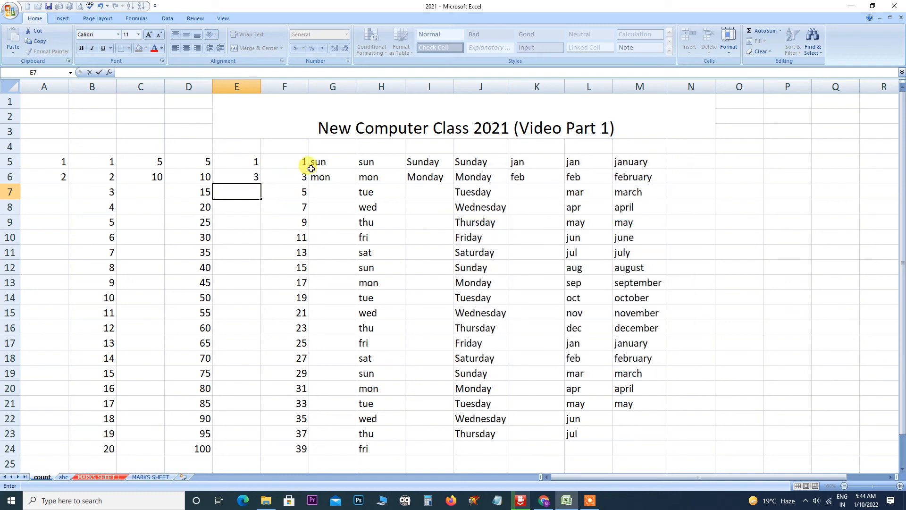
left_click(333, 129)
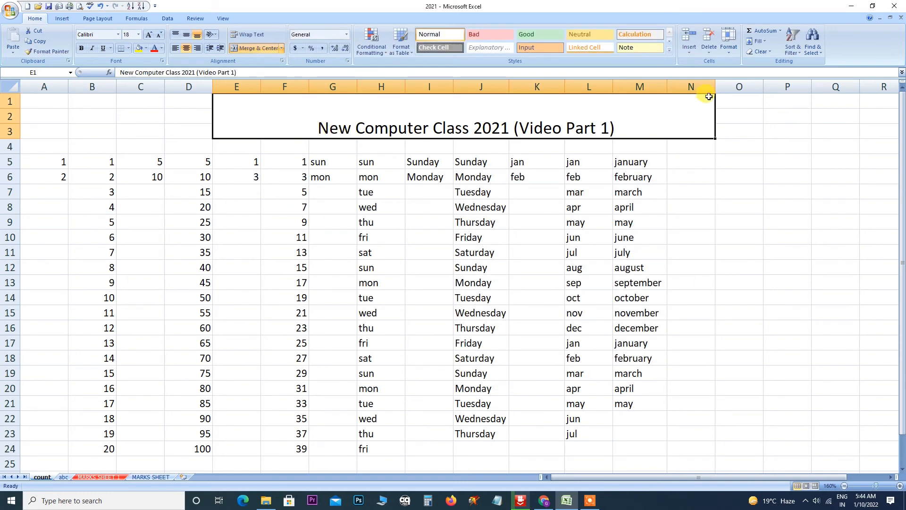
Format the title in Yu Gothic UI Semibold, 16 point, red.
left_click(727, 43)
left_click(739, 226)
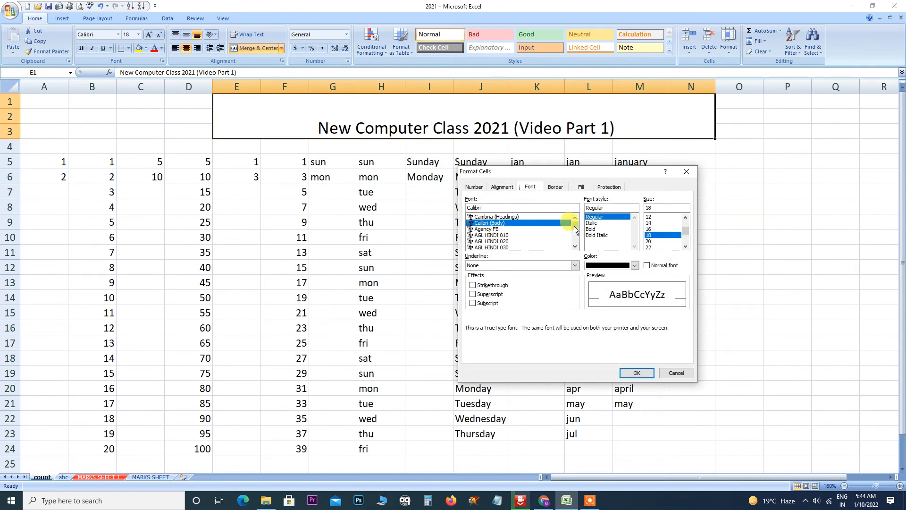
left_click_drag(575, 227, 575, 241)
left_click(496, 234)
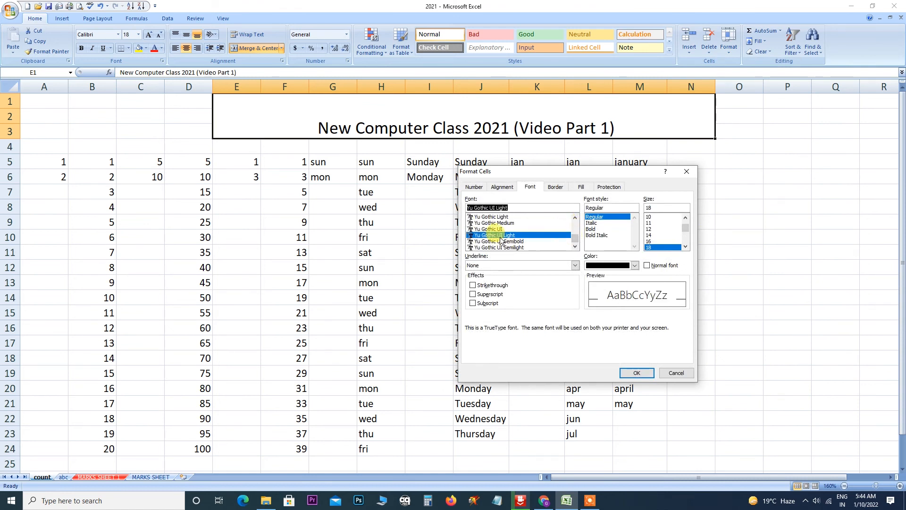
left_click(495, 241)
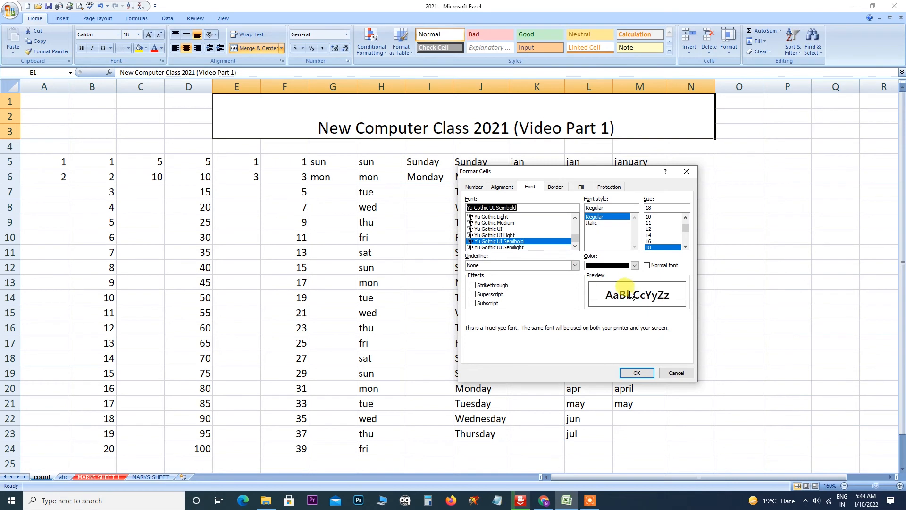
left_click(648, 241)
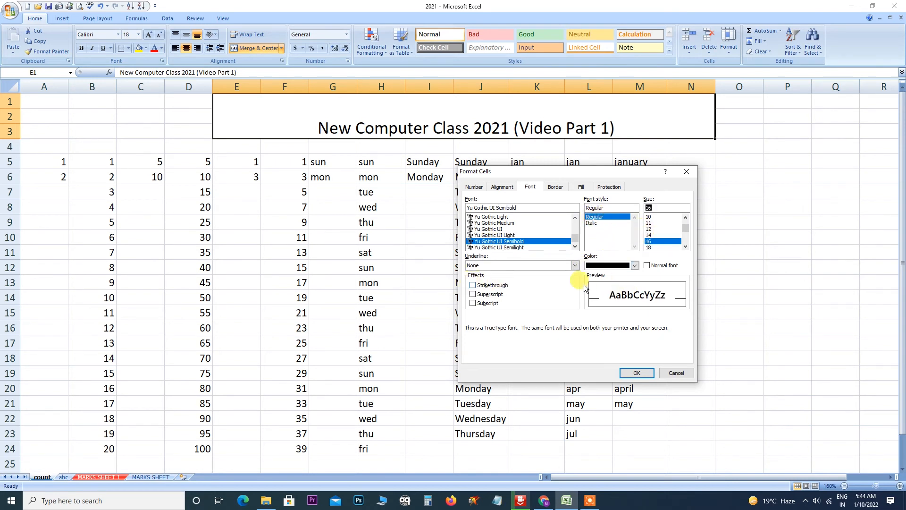
left_click(634, 265)
left_click(597, 348)
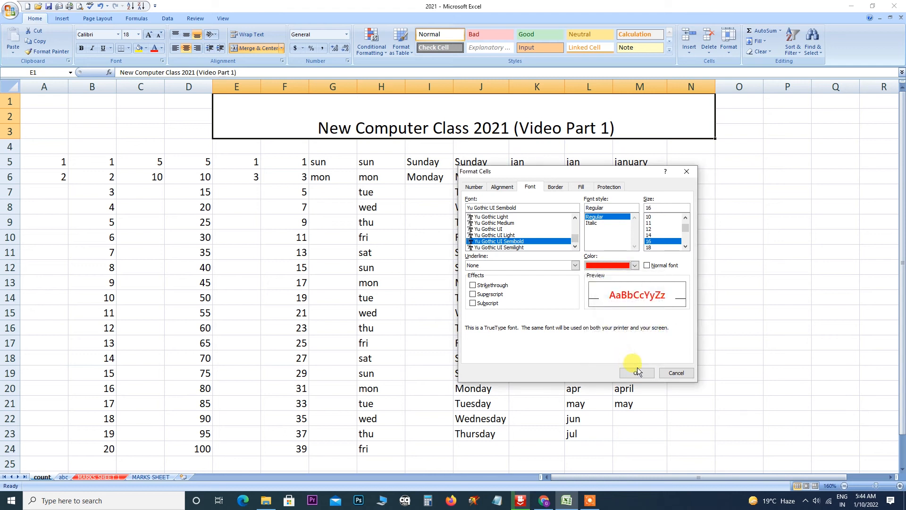
left_click(636, 372)
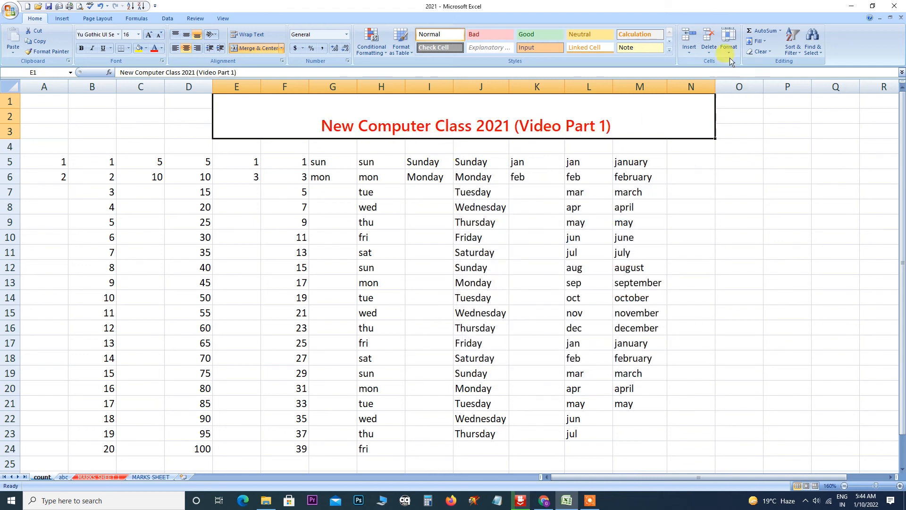
Try a single underline in the font settings, then cancel without applying it.
left_click(728, 42)
left_click(748, 225)
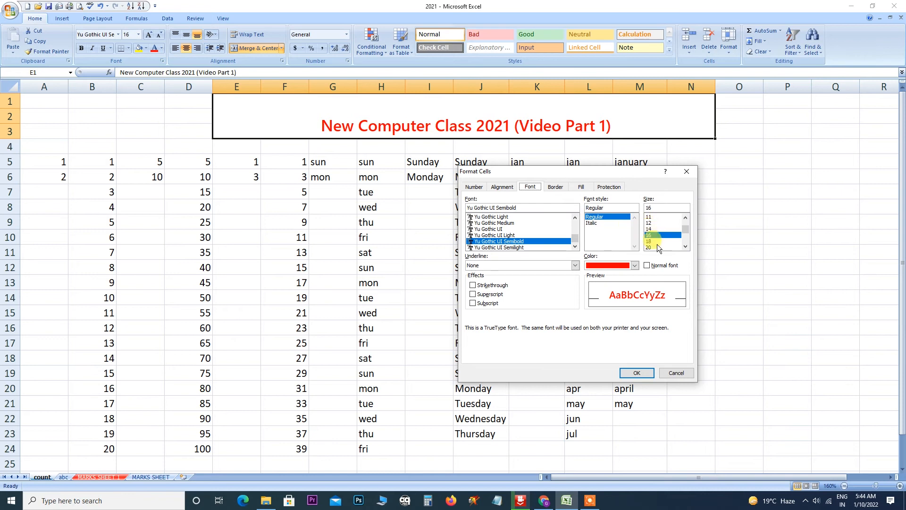
left_click(572, 266)
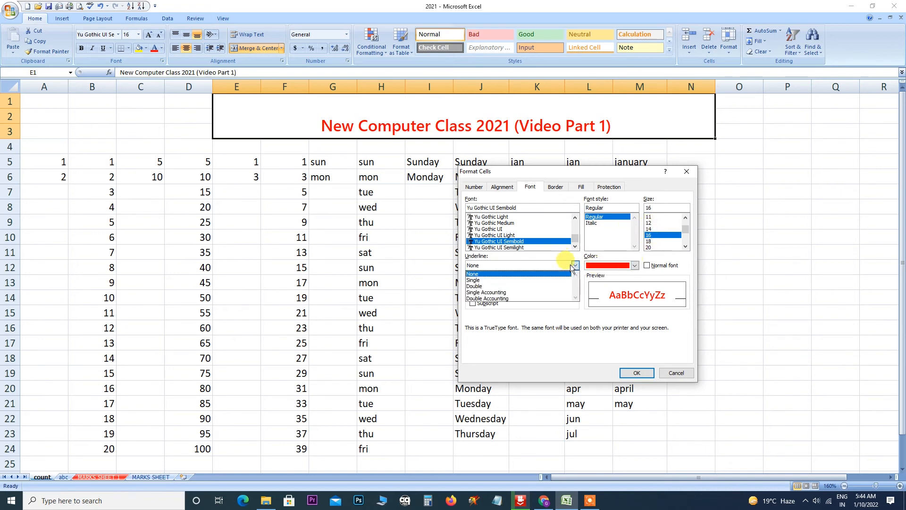
left_click(479, 276)
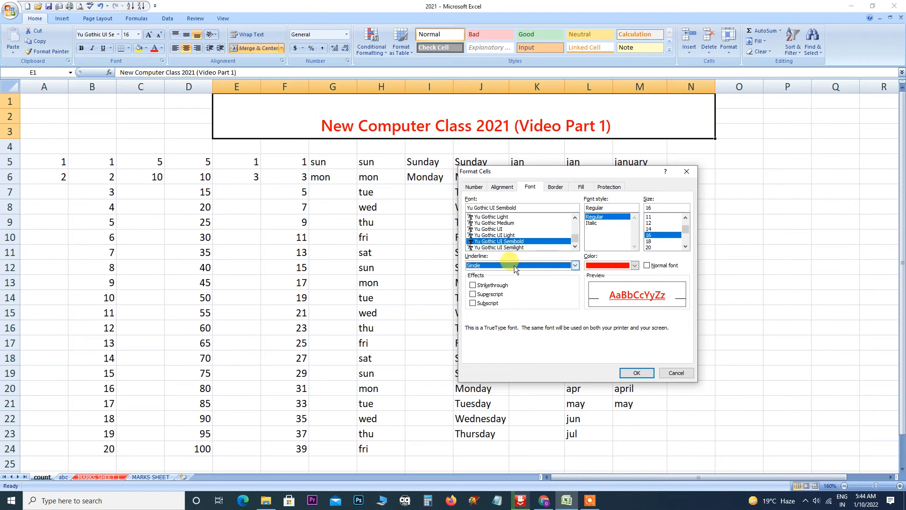
left_click(687, 172)
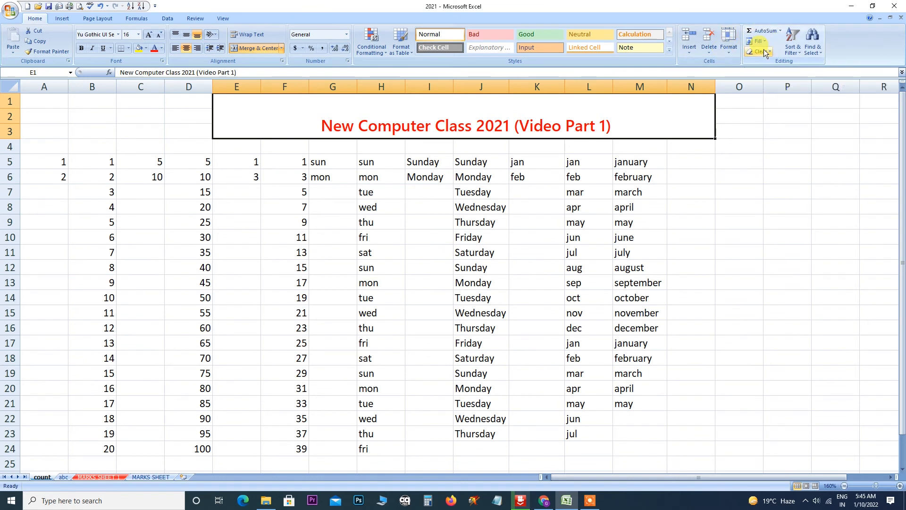
On MARKS SHEET 1, widen column I and AutoSum row 5's marks into I5 (400).
left_click(138, 477)
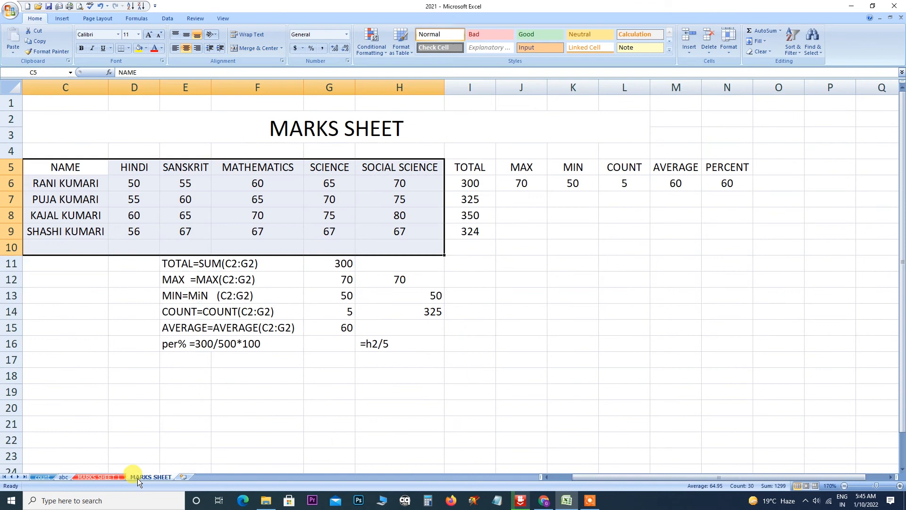
left_click(106, 476)
left_click(591, 166)
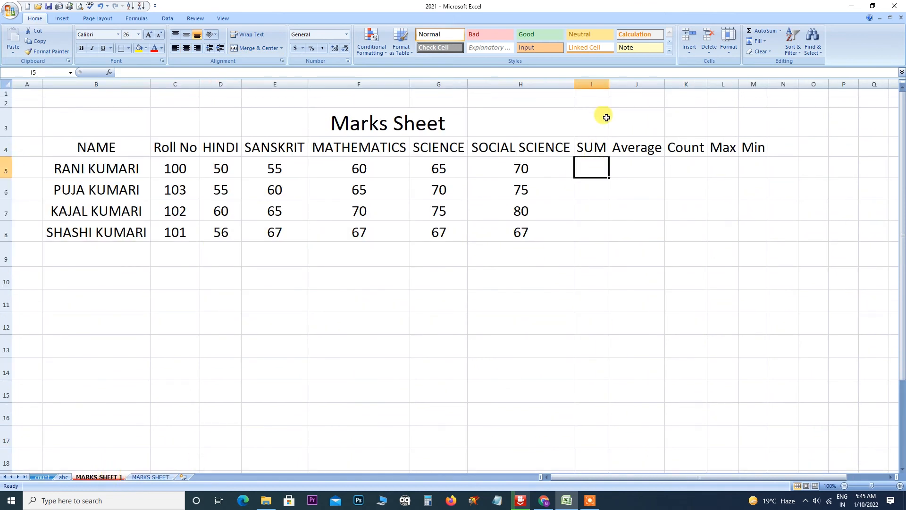
left_click_drag(609, 85, 625, 86)
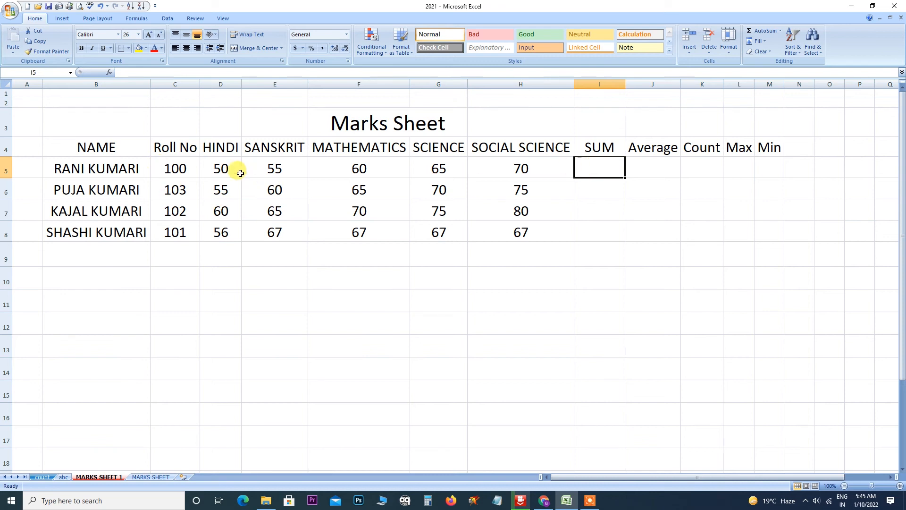
left_click_drag(176, 170, 583, 172)
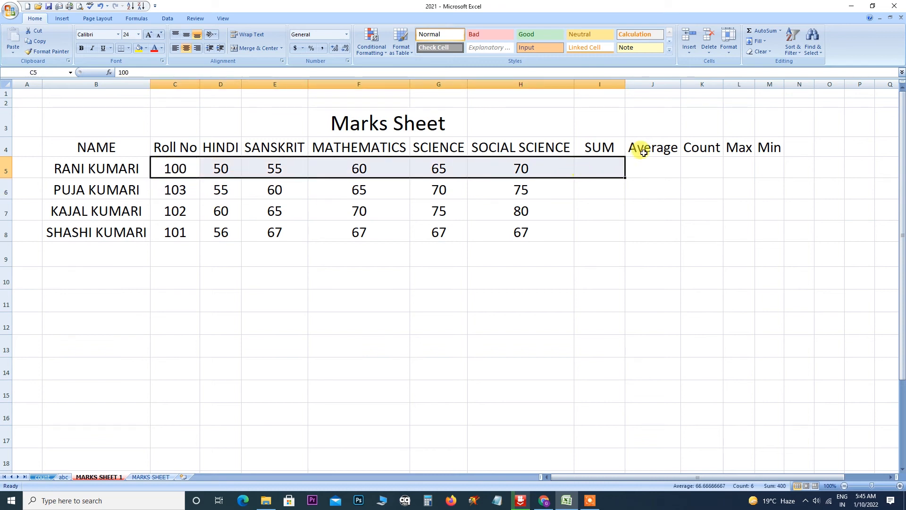
left_click(780, 31)
left_click(772, 45)
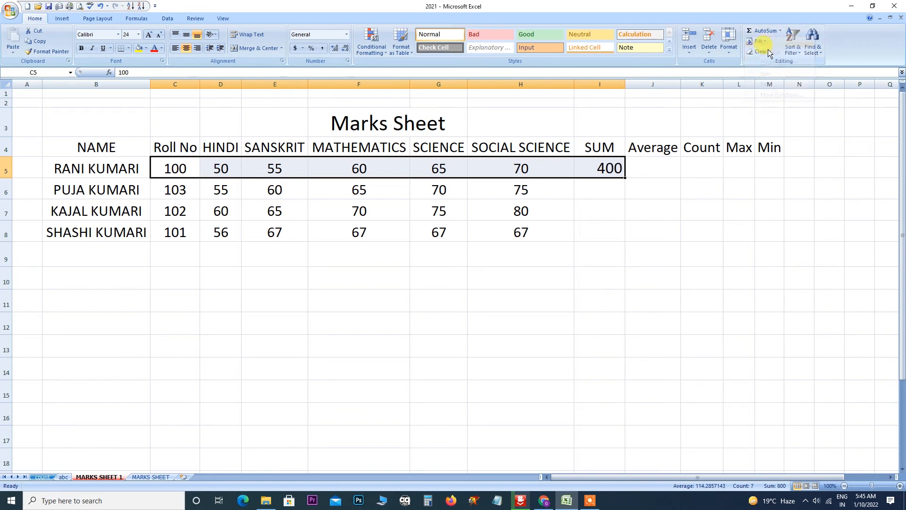
Fill the I5 total down to I8, giving 428, 452 and 425.
left_click(605, 185)
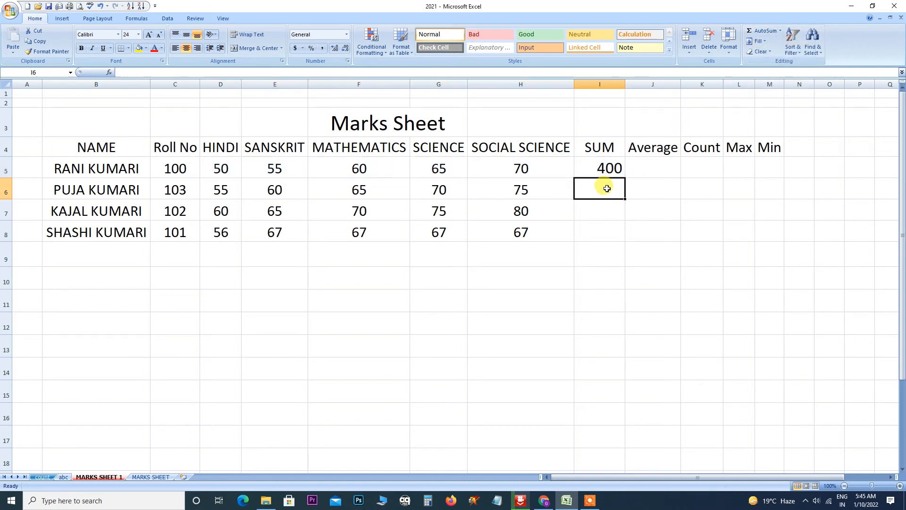
left_click(607, 170)
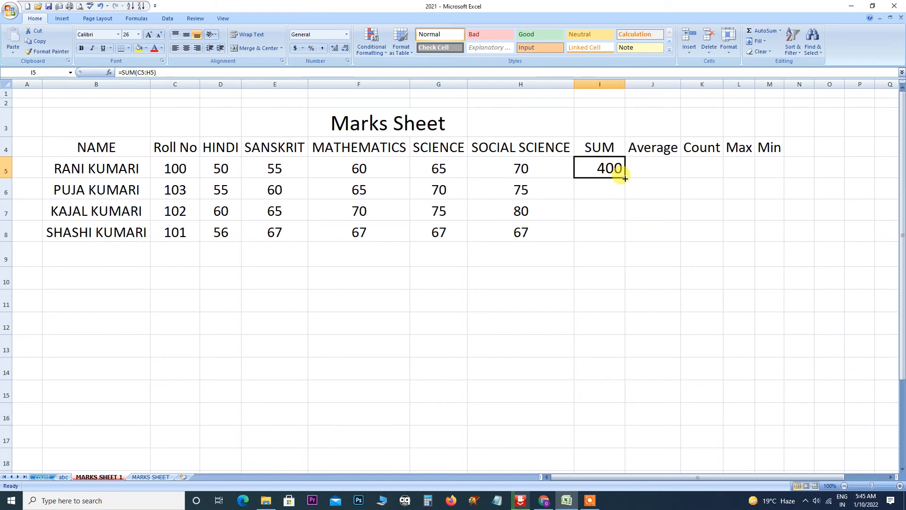
left_click_drag(625, 179, 626, 240)
left_click(643, 165)
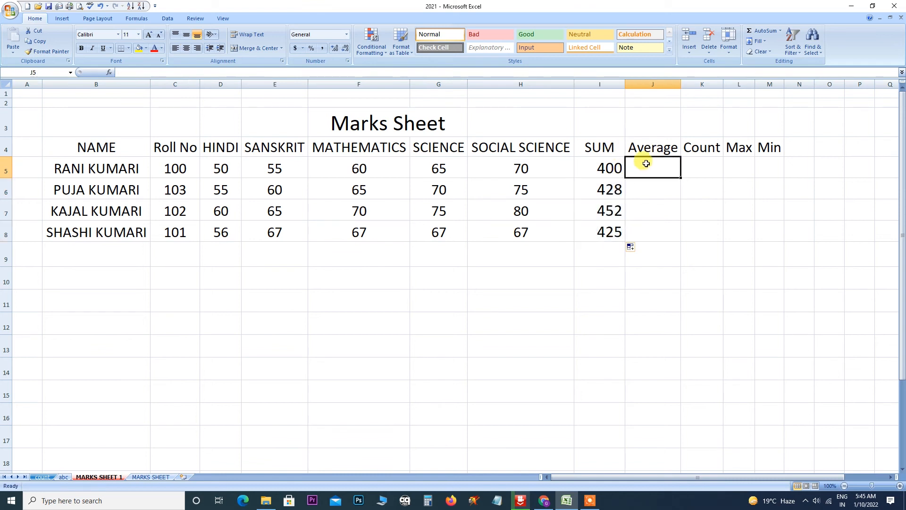
left_click_drag(168, 164, 633, 171)
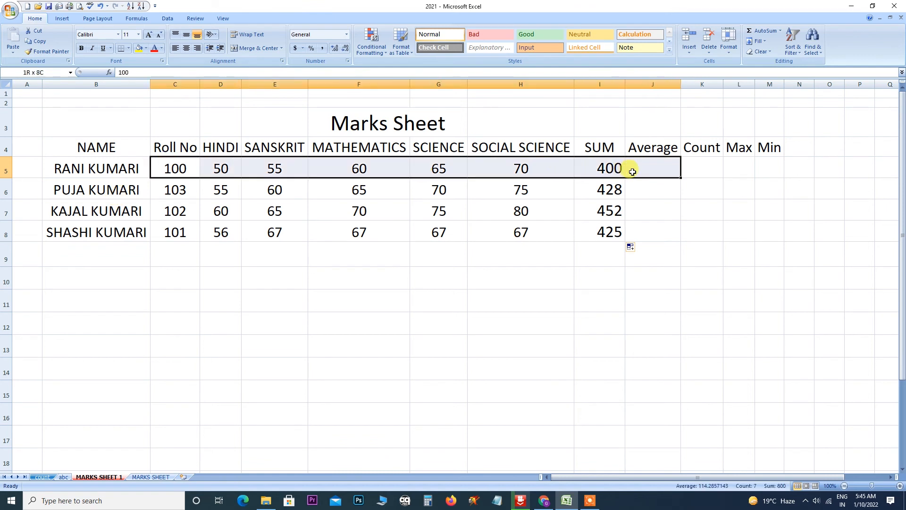
left_click(780, 31)
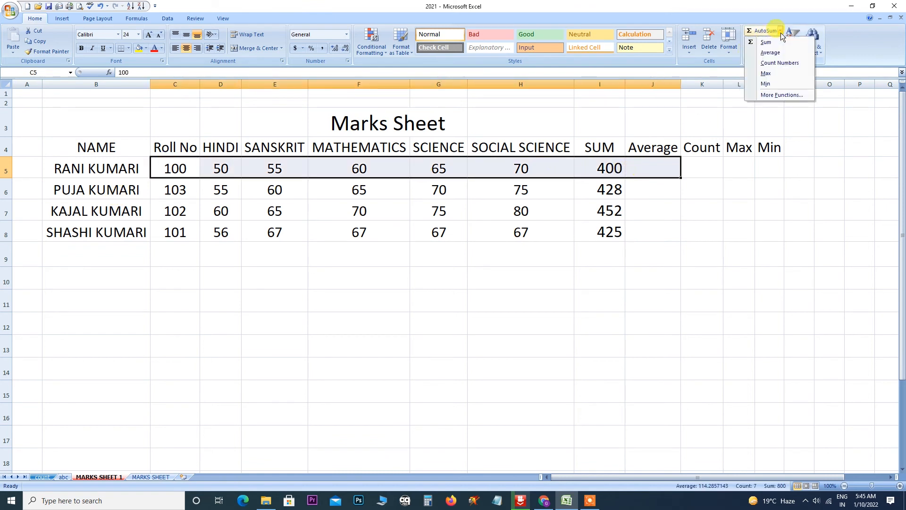
left_click(764, 53)
left_click(652, 170)
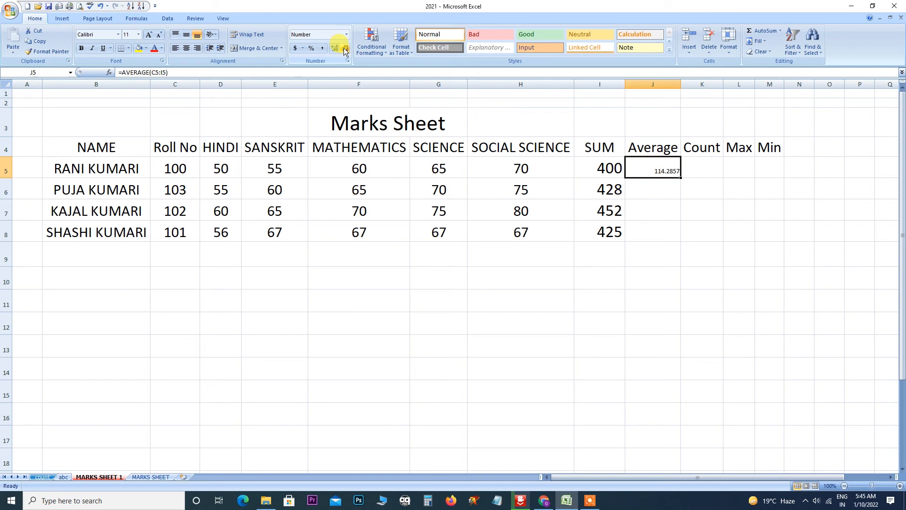
left_click(149, 35)
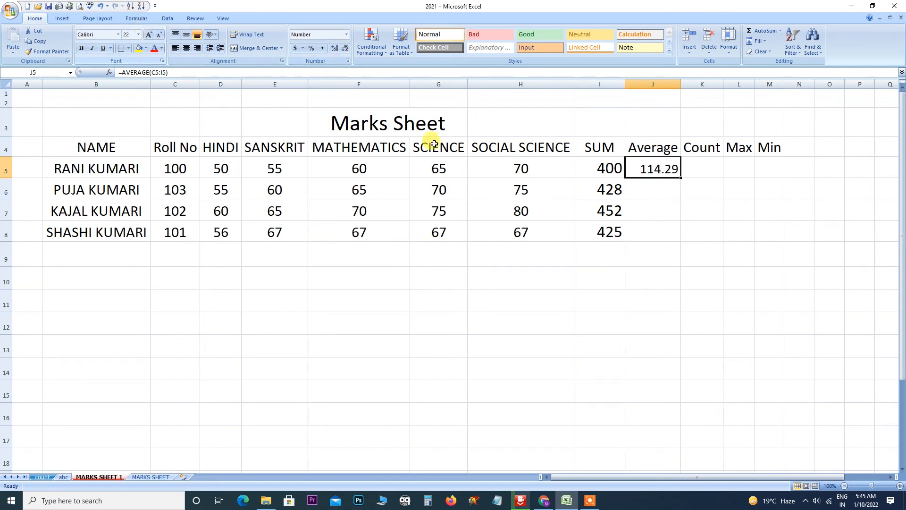
key("Return")
left_click(654, 170)
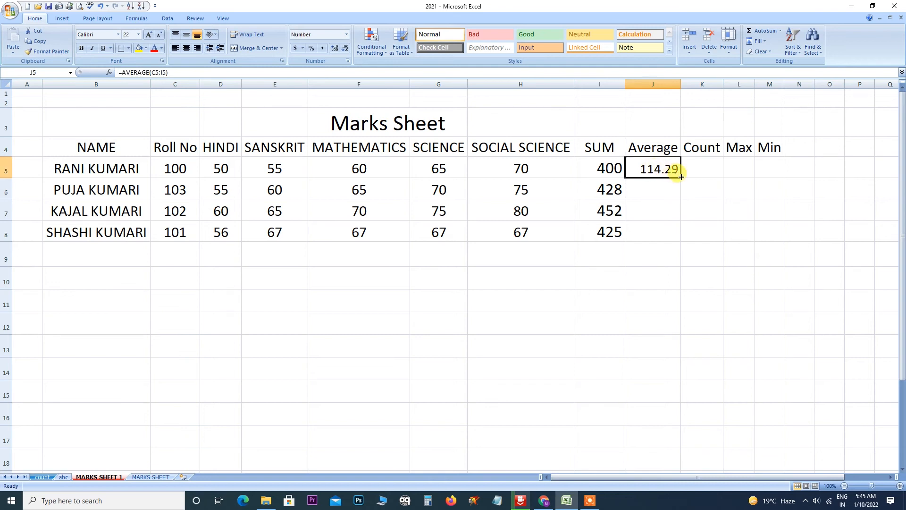
left_click_drag(681, 177, 687, 234)
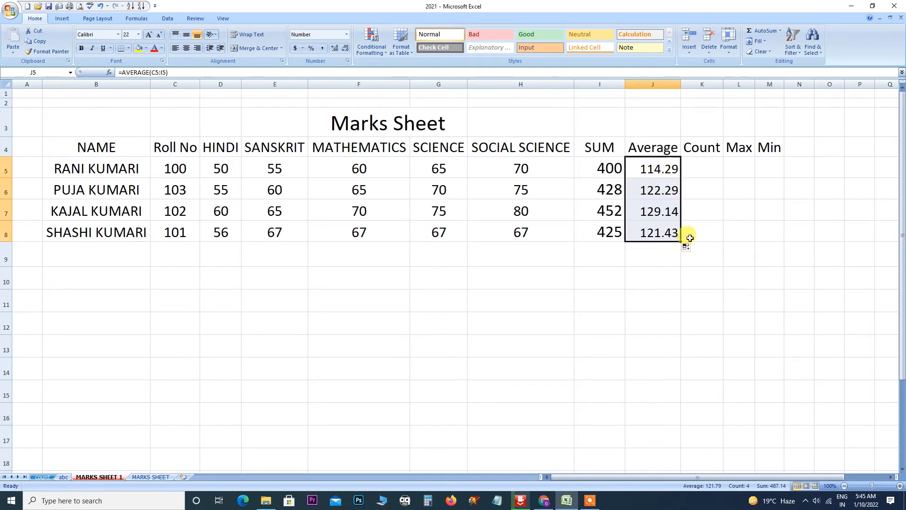
left_click(706, 175)
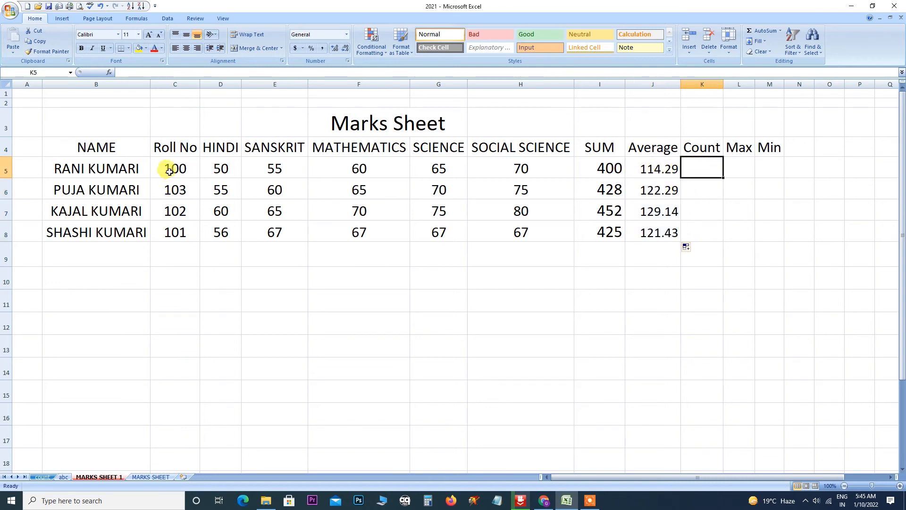
left_click_drag(167, 170, 568, 175)
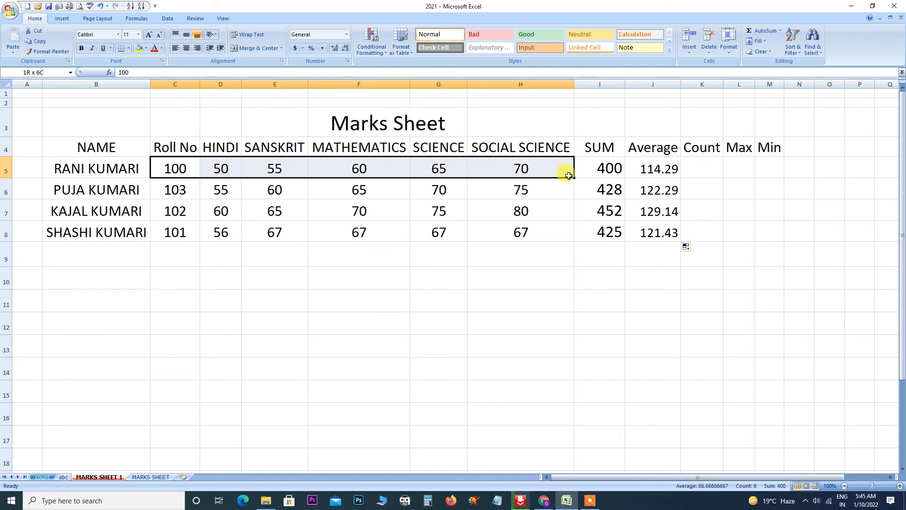
left_click(653, 170)
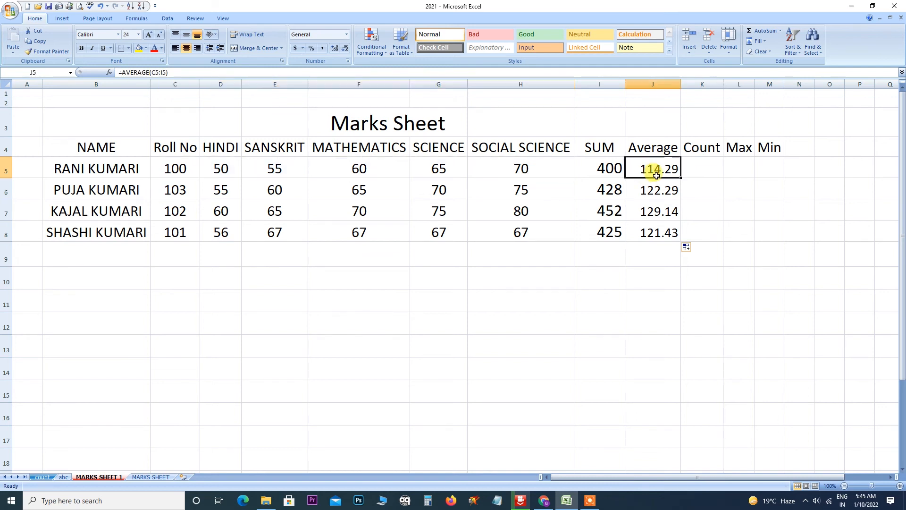
left_click_drag(654, 170, 654, 237)
key("Delete")
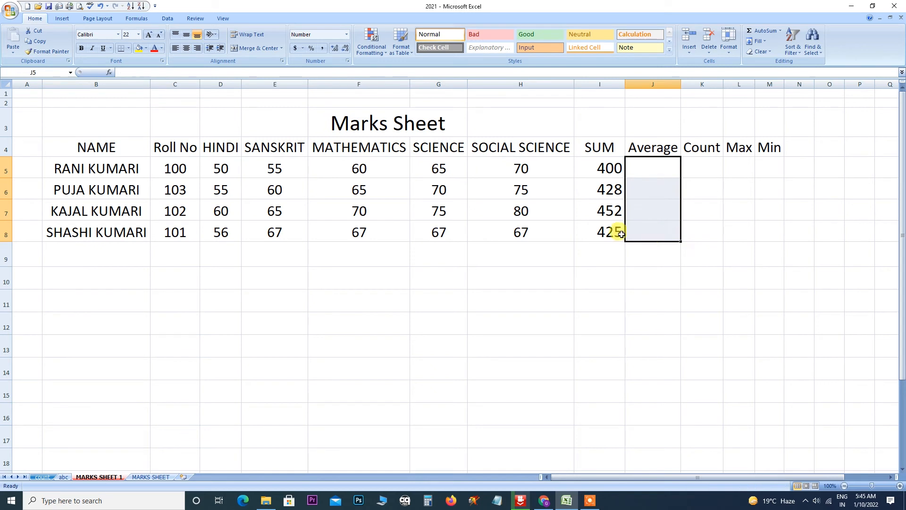
left_click_drag(172, 168, 547, 168)
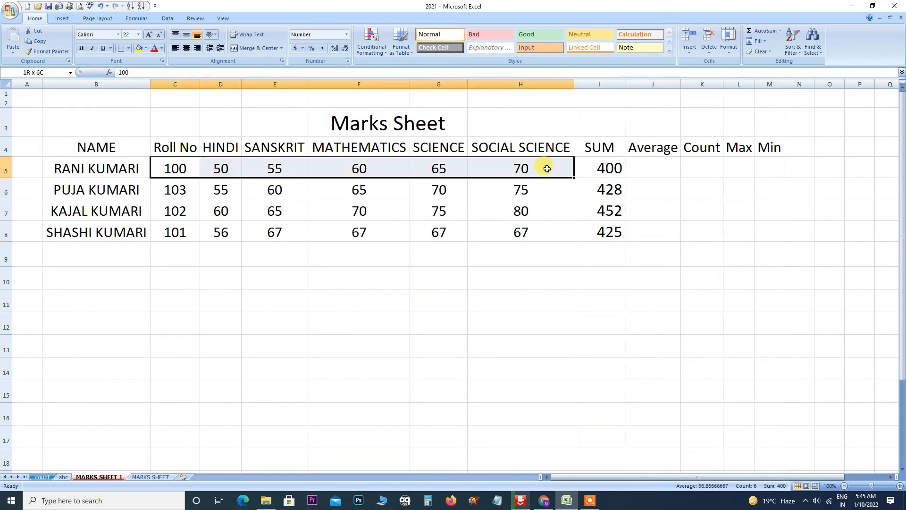
left_click_drag(550, 168, 585, 168)
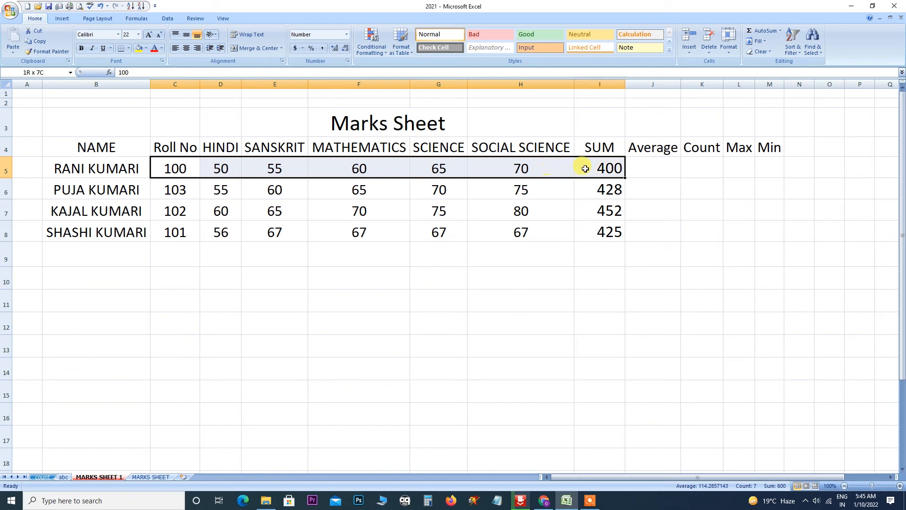
left_click(645, 164)
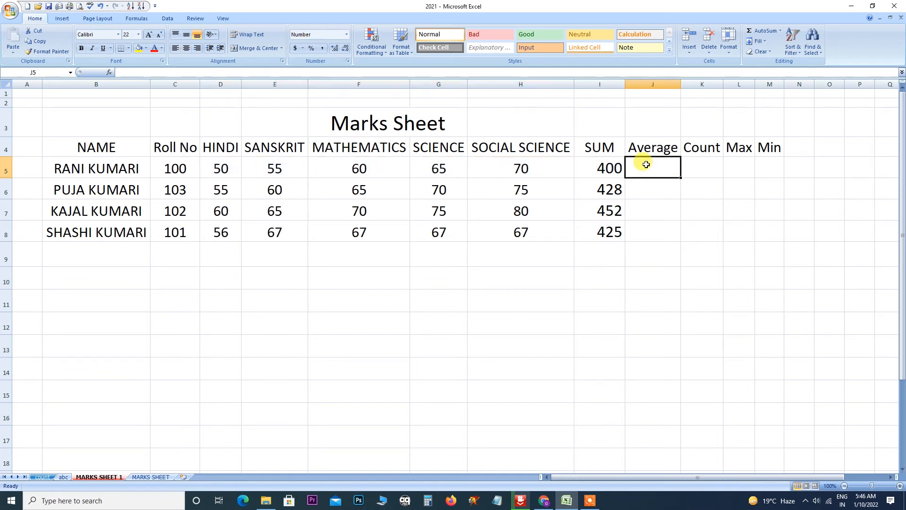
left_click(684, 169)
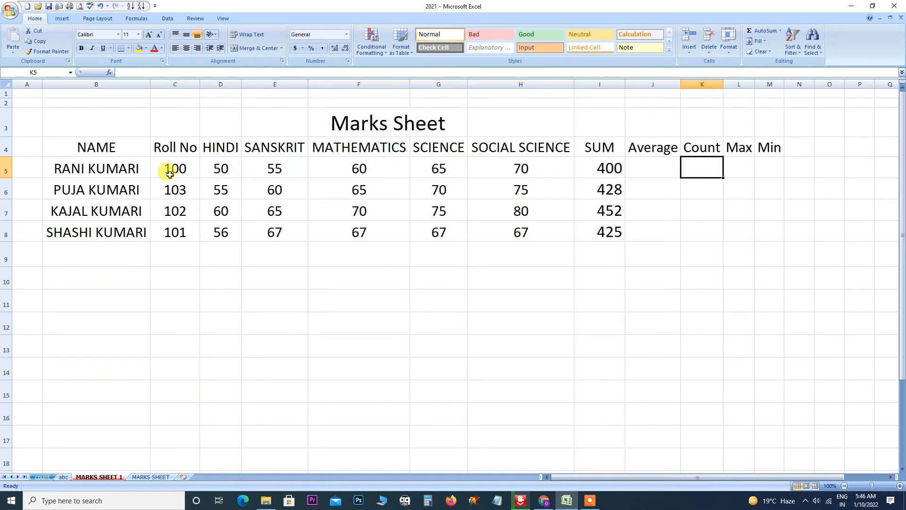
Count row 5's values into K5 with AutoSum Count, giving 7.
left_click_drag(168, 170, 688, 172)
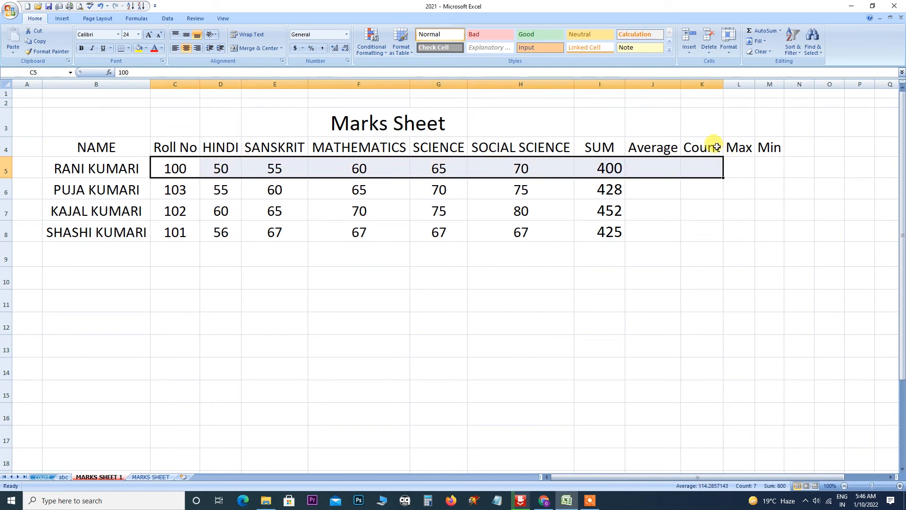
left_click(779, 31)
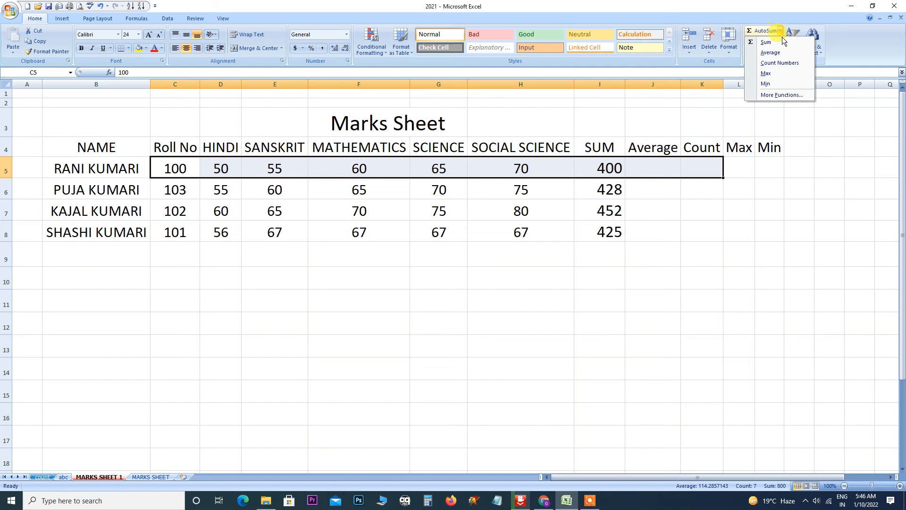
left_click(771, 62)
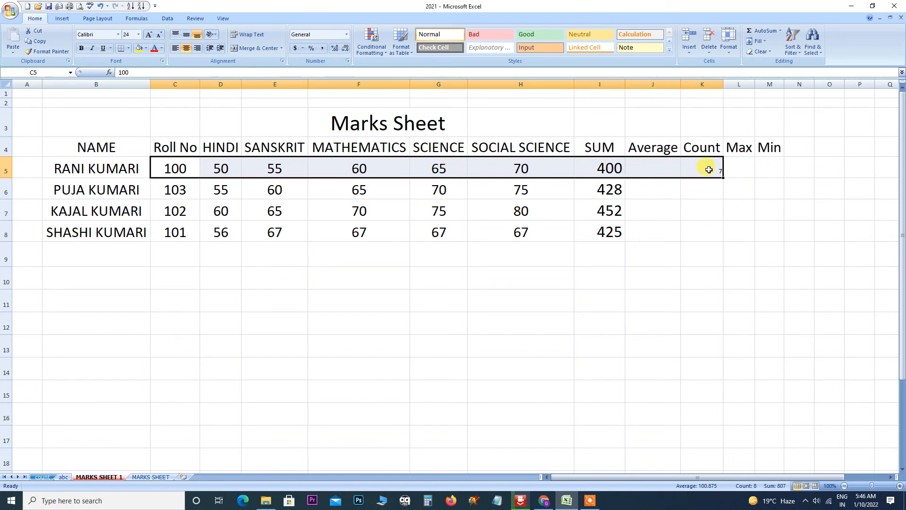
left_click(796, 220)
left_click(711, 169)
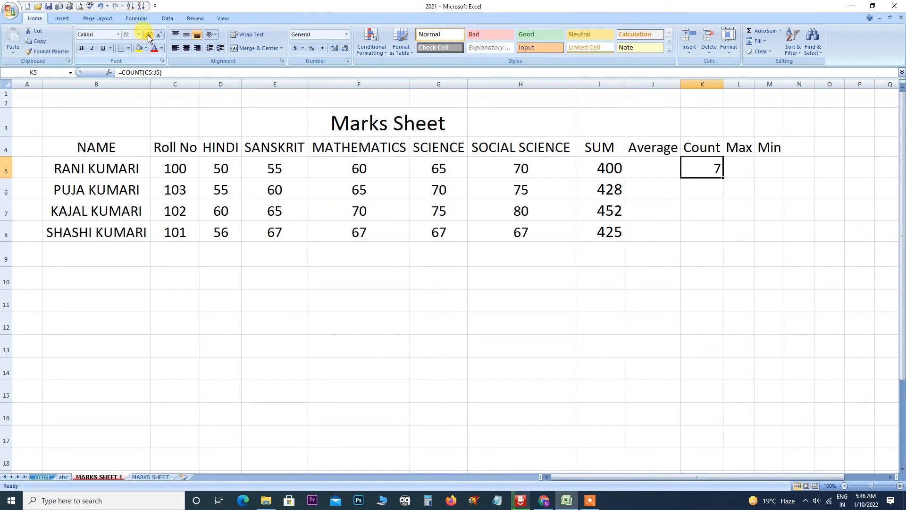
Put row 5's maximum, 400, into L5 with =MAX(C5:K5).
left_click(736, 167)
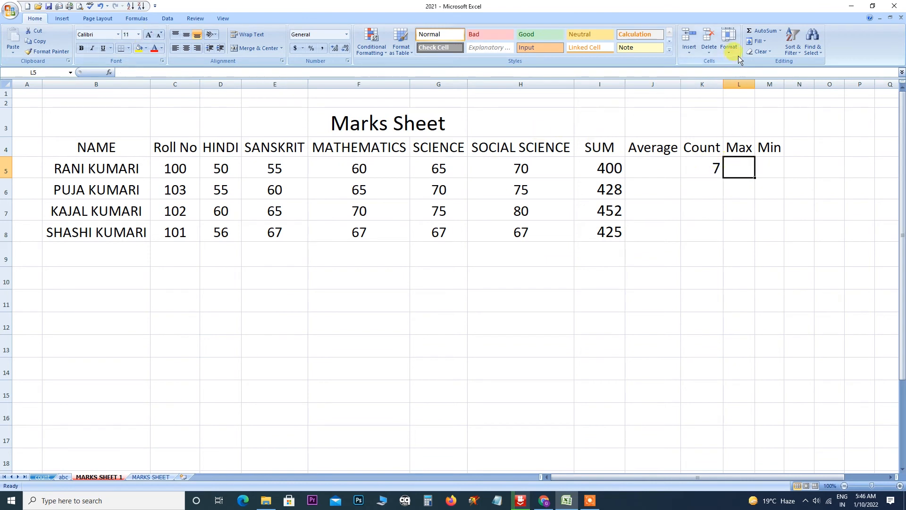
left_click(780, 31)
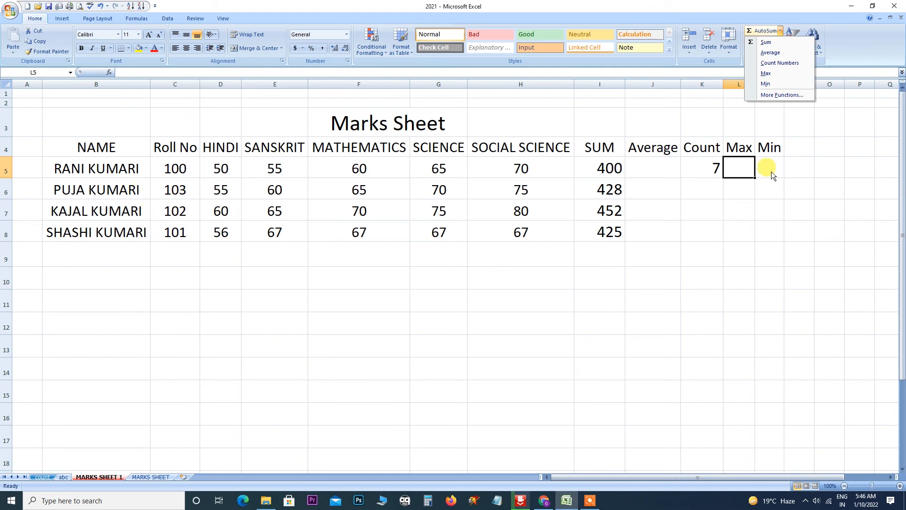
left_click(172, 166)
left_click_drag(172, 166, 701, 168)
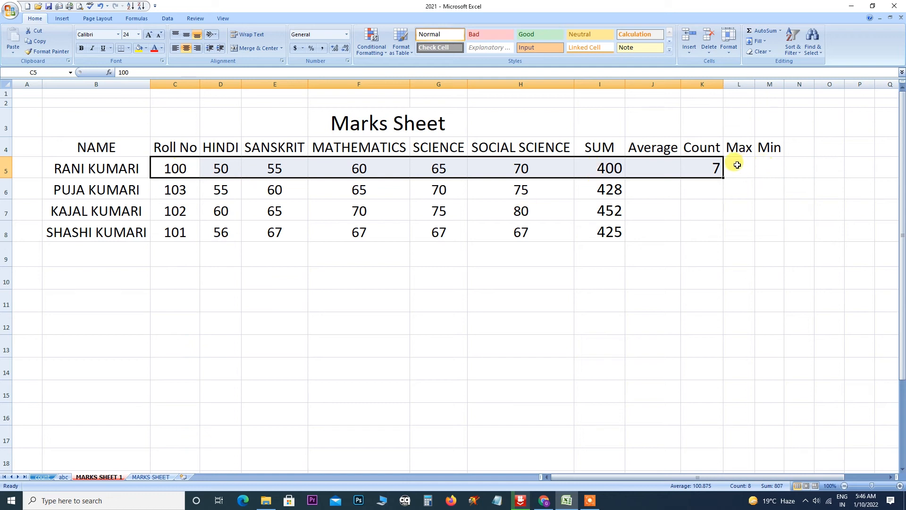
left_click_drag(175, 168, 734, 176)
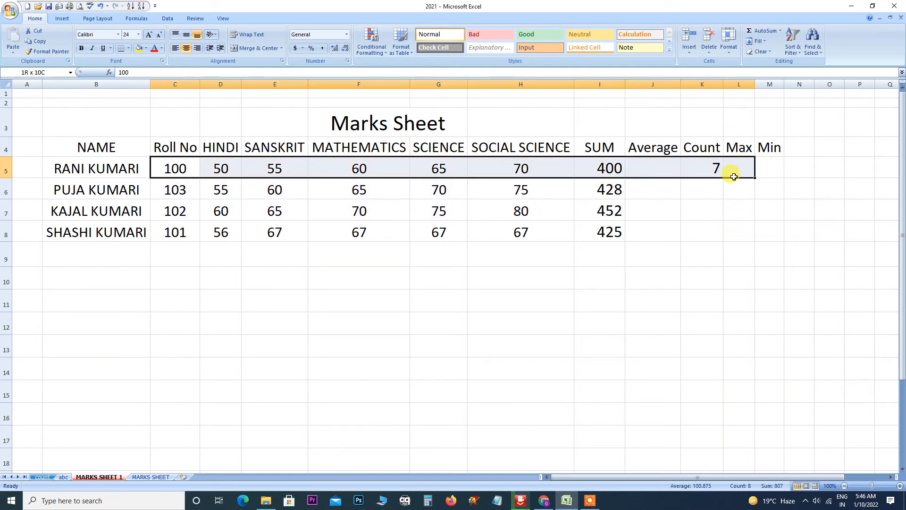
left_click(780, 30)
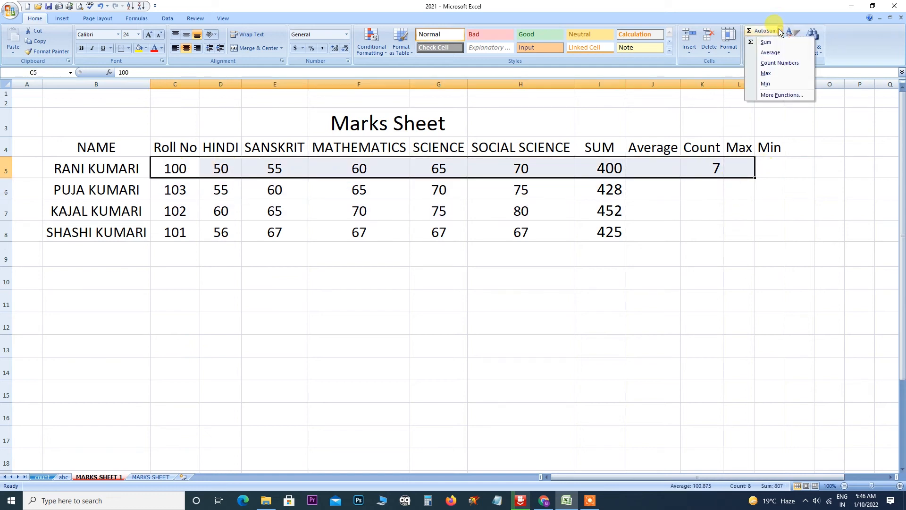
left_click(766, 74)
left_click(764, 163)
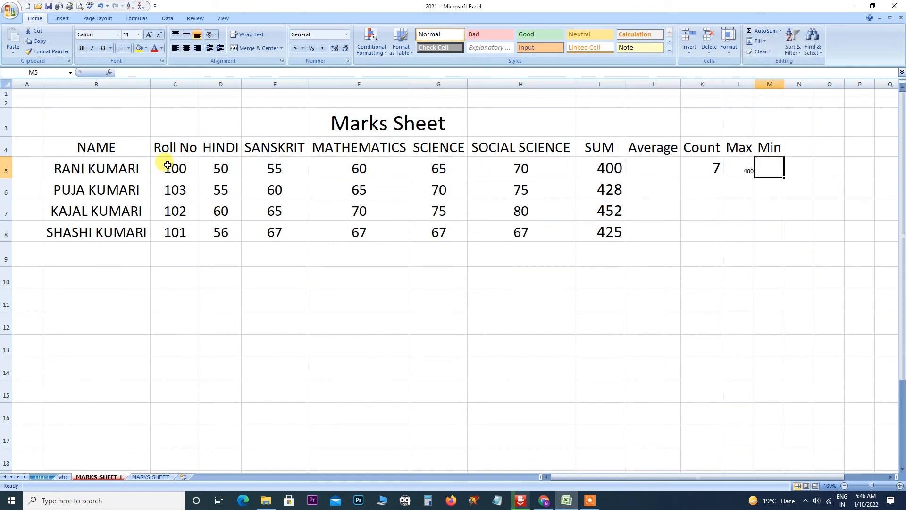
Enlarge the font of the 400 in L5 with Grow Font.
left_click_drag(168, 163, 769, 170)
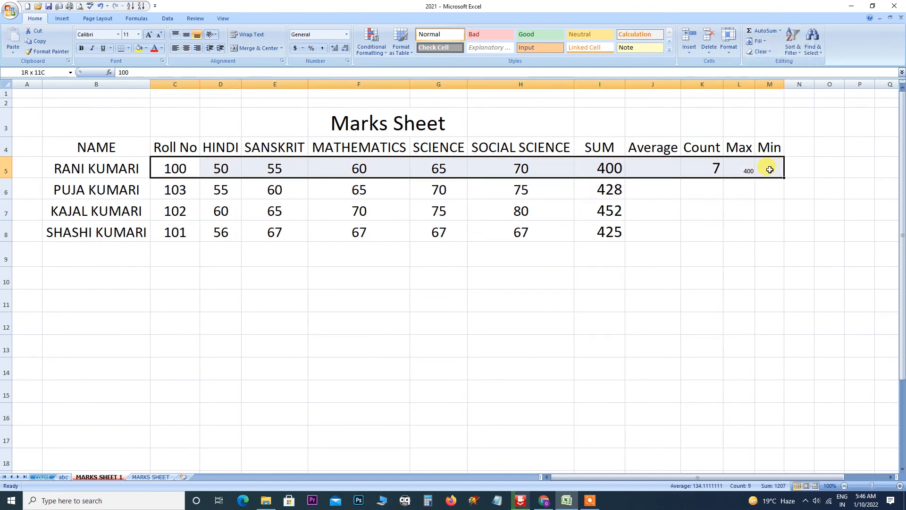
left_click(744, 169)
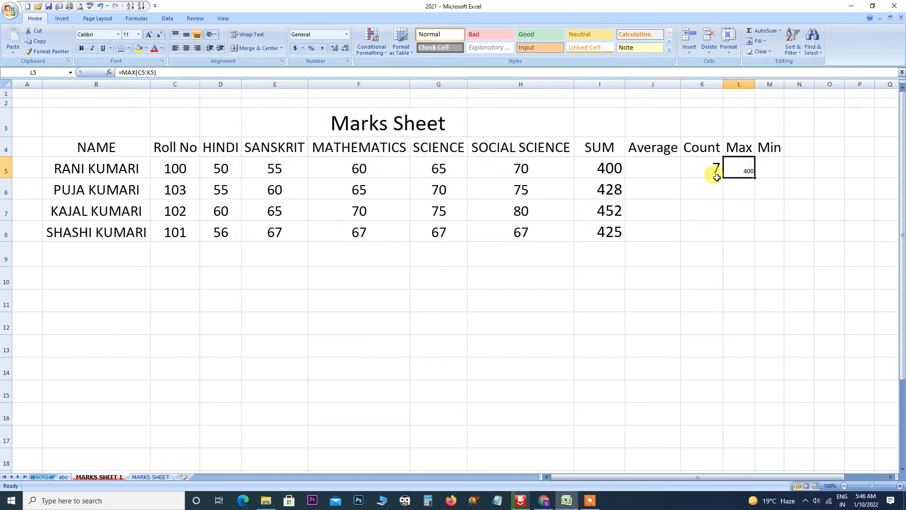
left_click(149, 36)
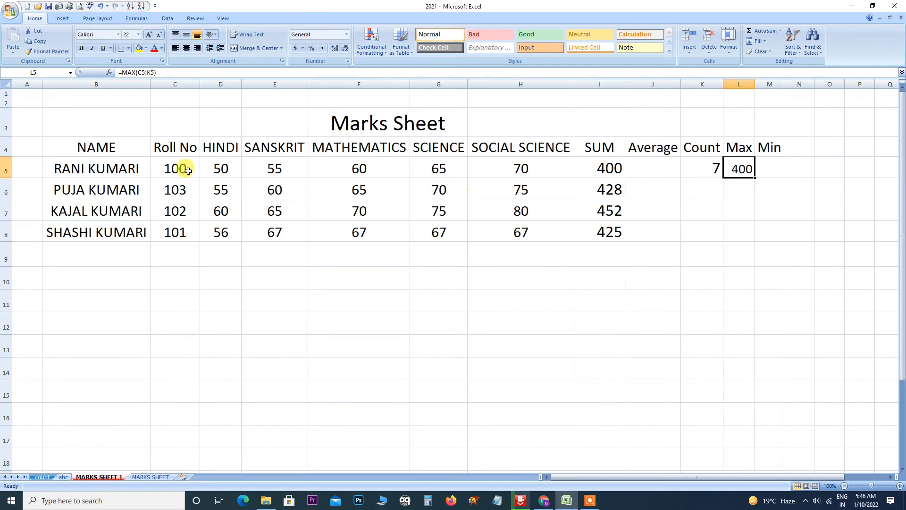
left_click_drag(184, 170, 758, 167)
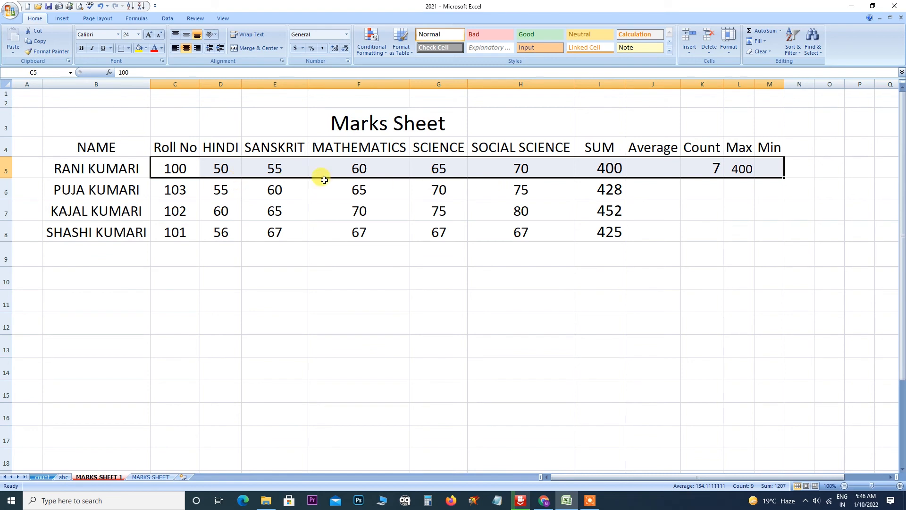
Insert =MIN(C5:L5) in M5, showing 7, and increase its font size.
left_click(781, 32)
left_click(760, 85)
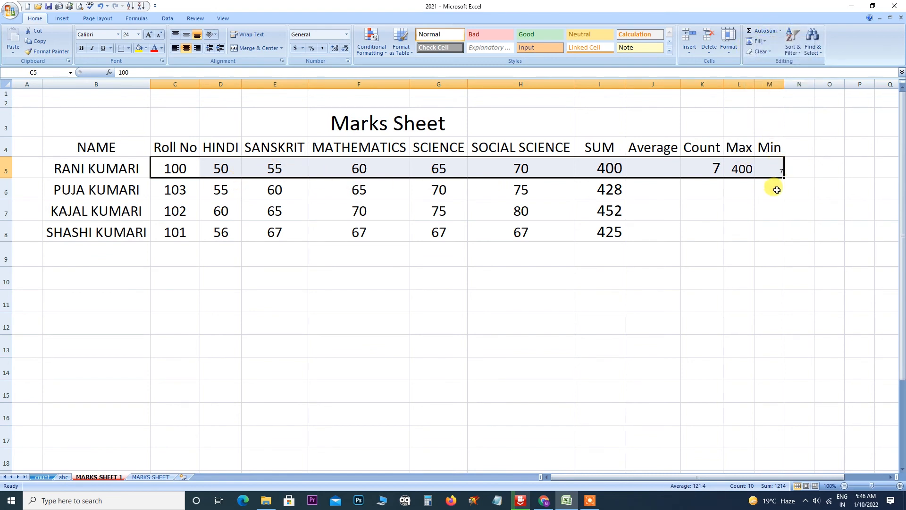
left_click(720, 168)
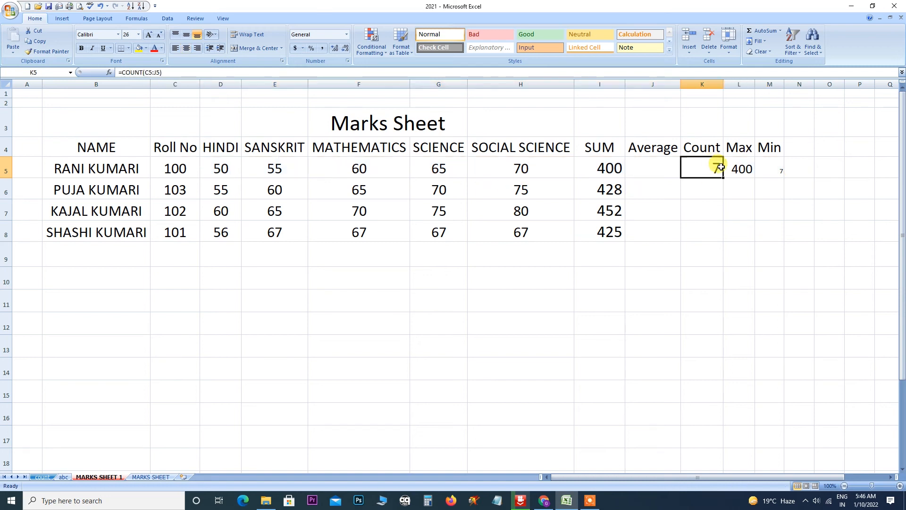
left_click(781, 169)
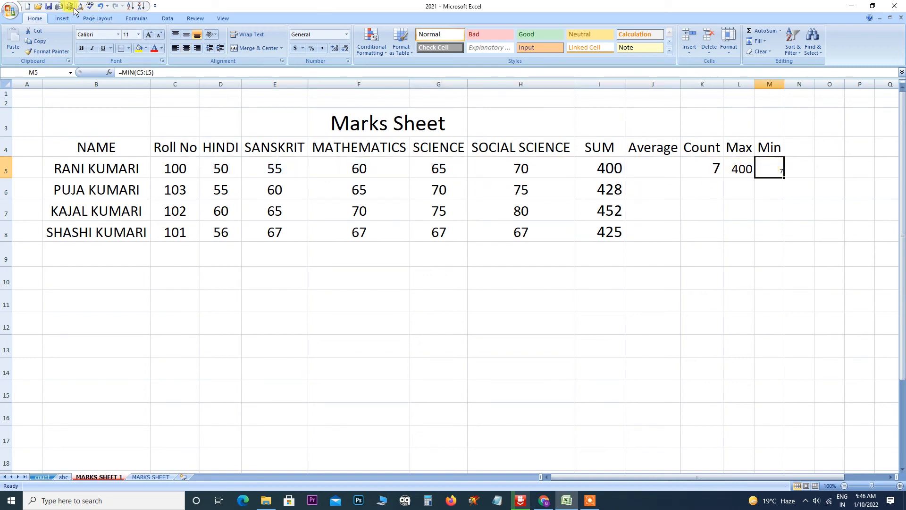
left_click(148, 36)
left_click(148, 36)
left_click(148, 35)
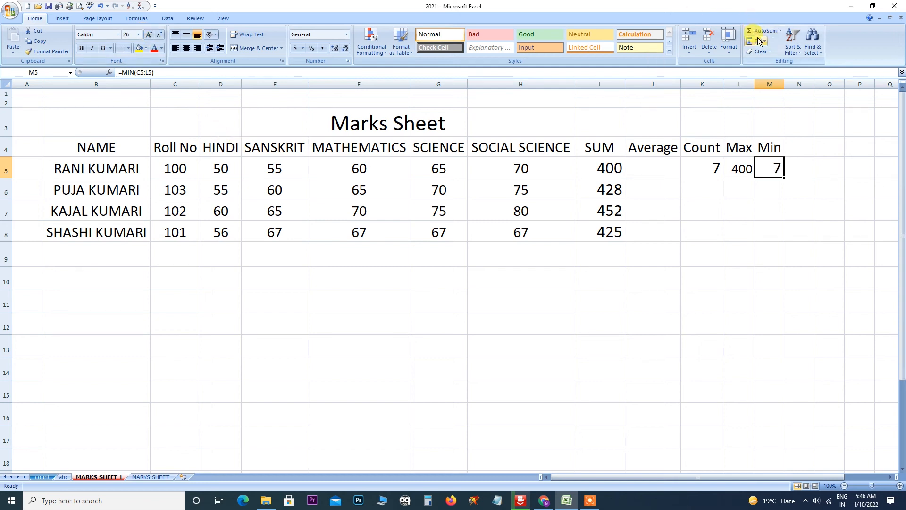
left_click(348, 189)
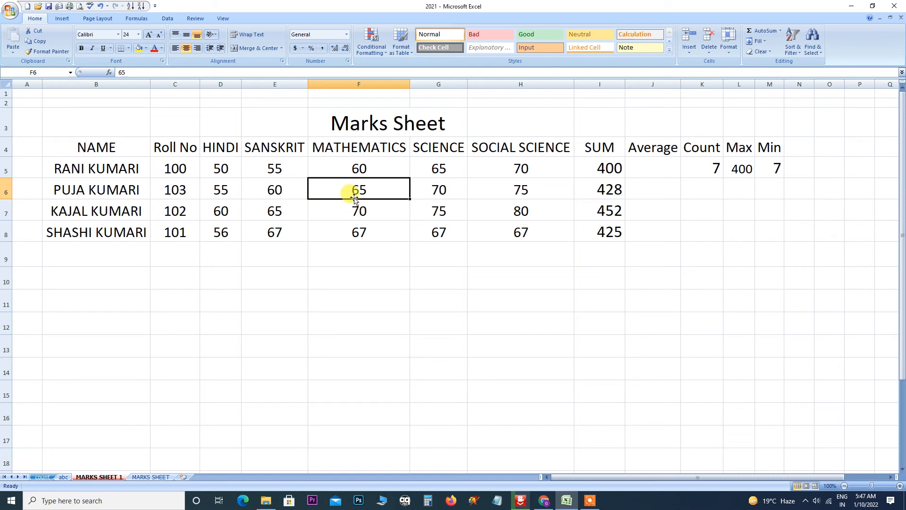
Delete the 65 from F6, then try Fill Down and Fill Up, undoing each.
key("Delete")
left_click(374, 210)
left_click(356, 186)
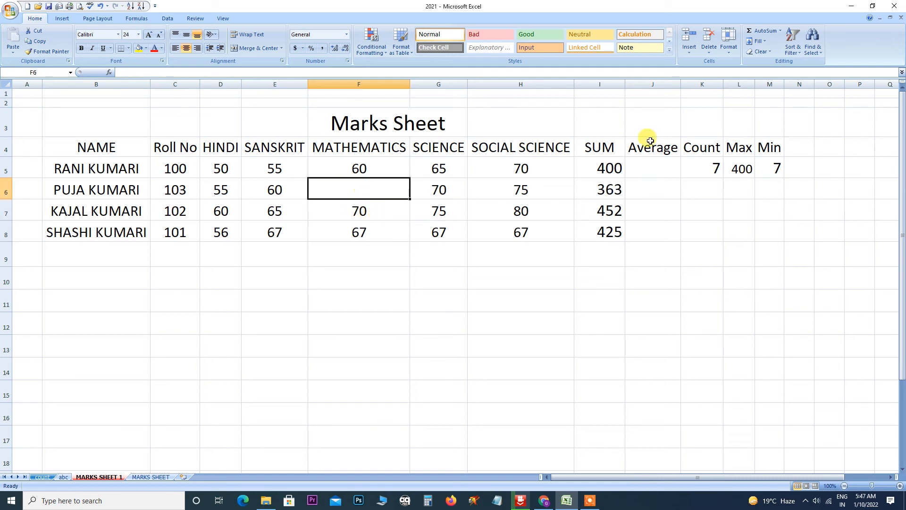
left_click(766, 41)
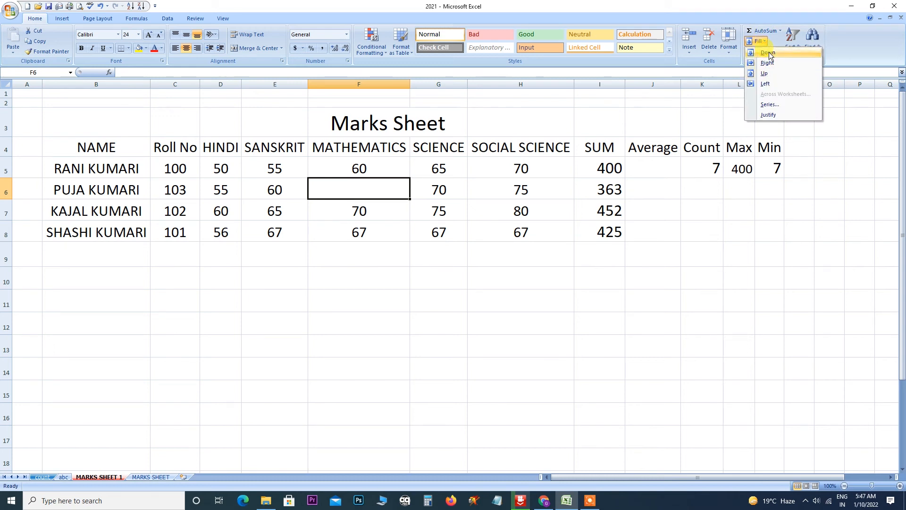
left_click(769, 52)
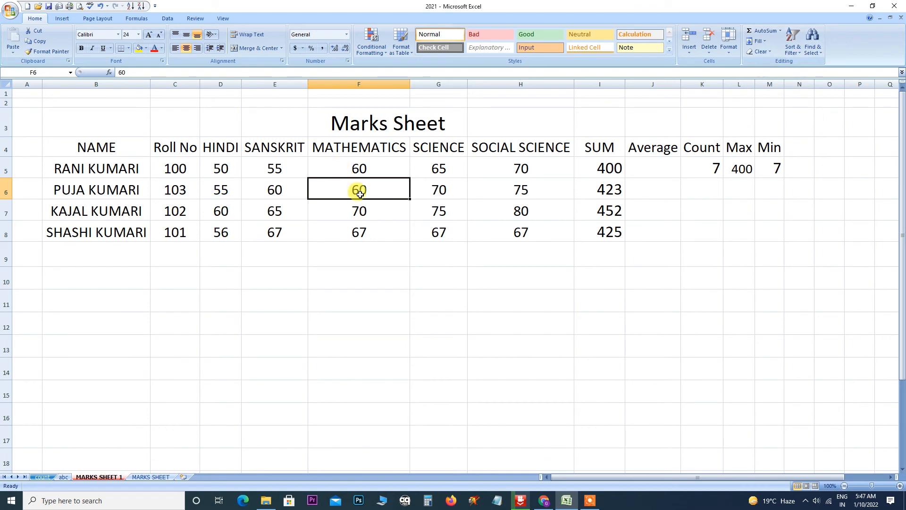
key("ctrl+z")
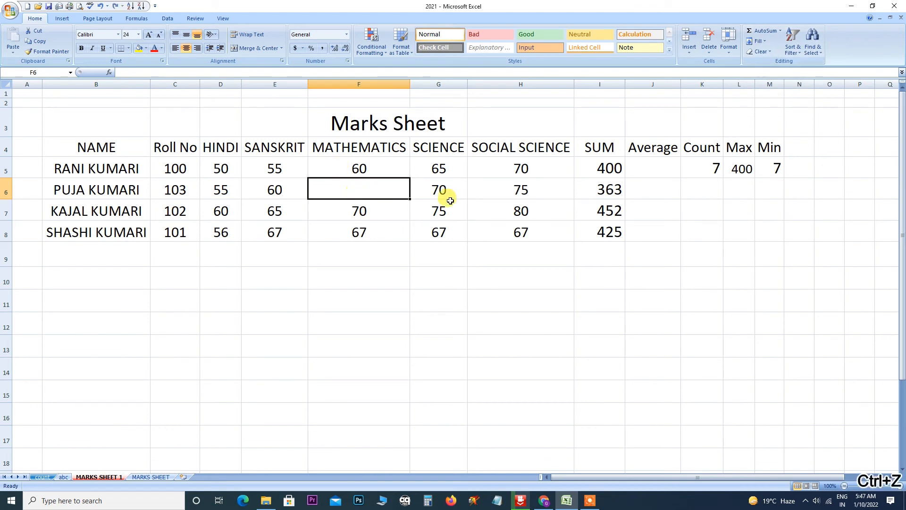
left_click(764, 43)
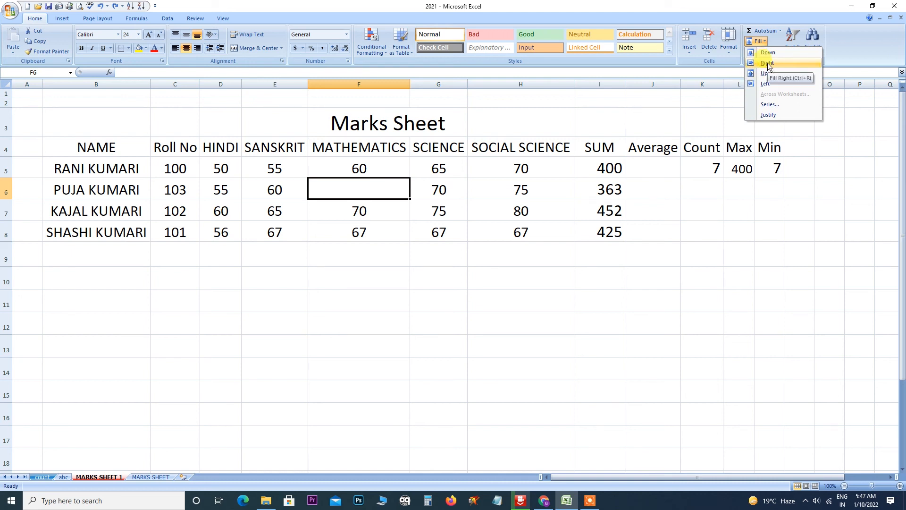
left_click(768, 75)
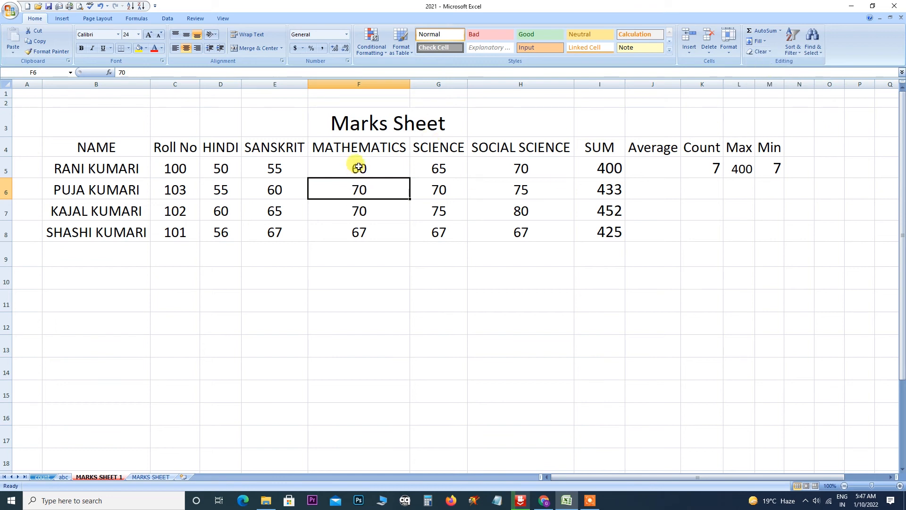
key("ctrl+z")
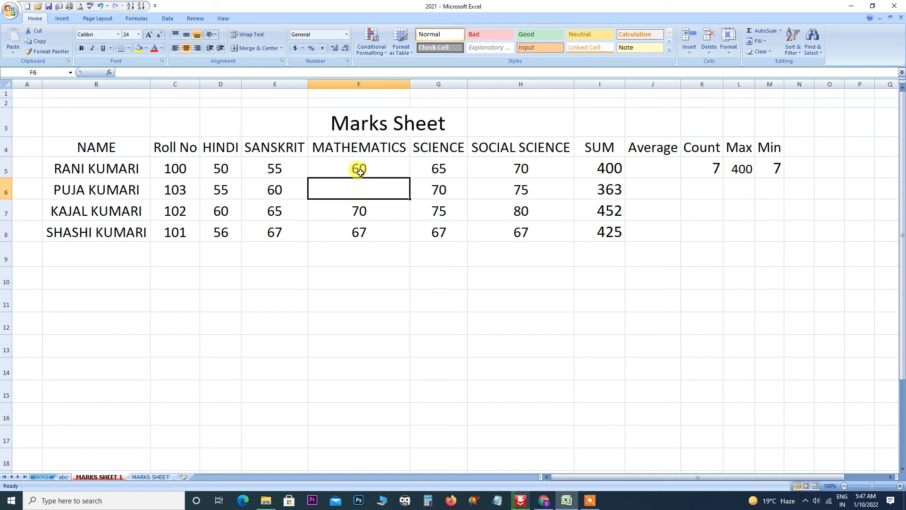
Retry Fill Down and Up, then Fill Right and Left, undoing each so F6 stays empty.
left_click(765, 41)
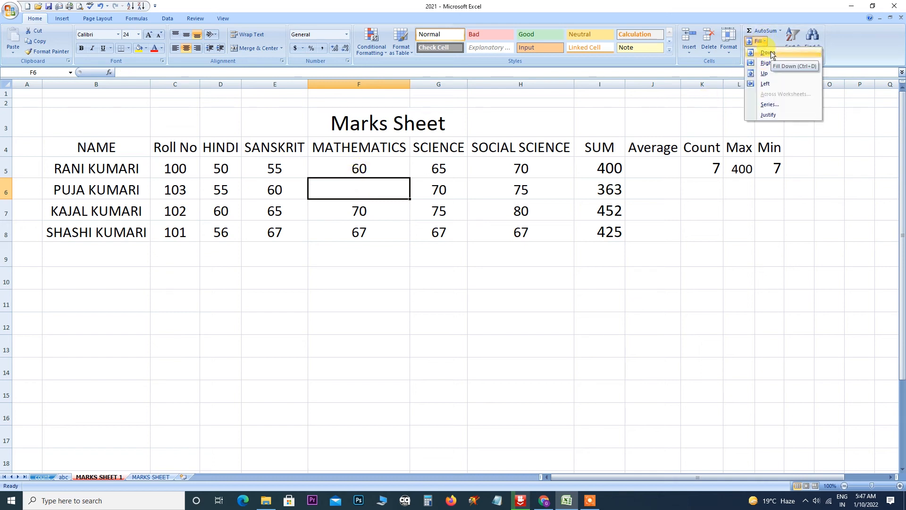
left_click(771, 52)
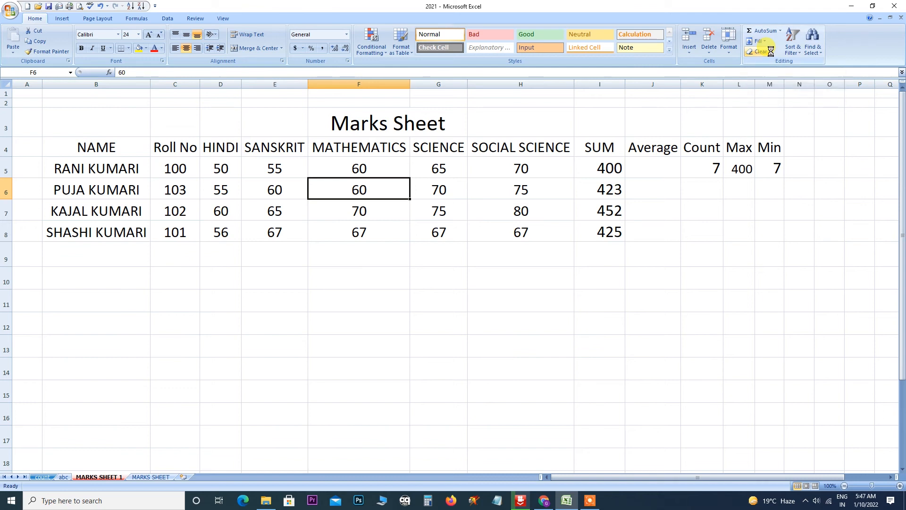
key("ctrl+z")
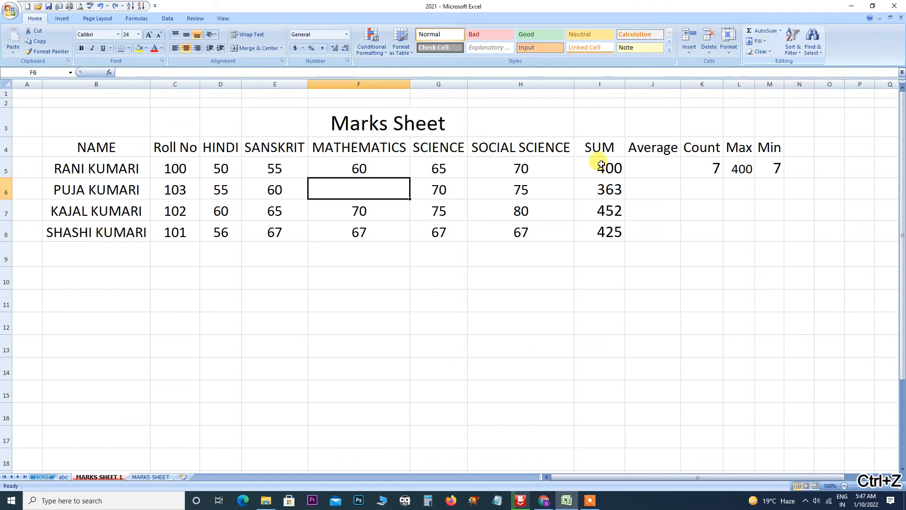
left_click(764, 41)
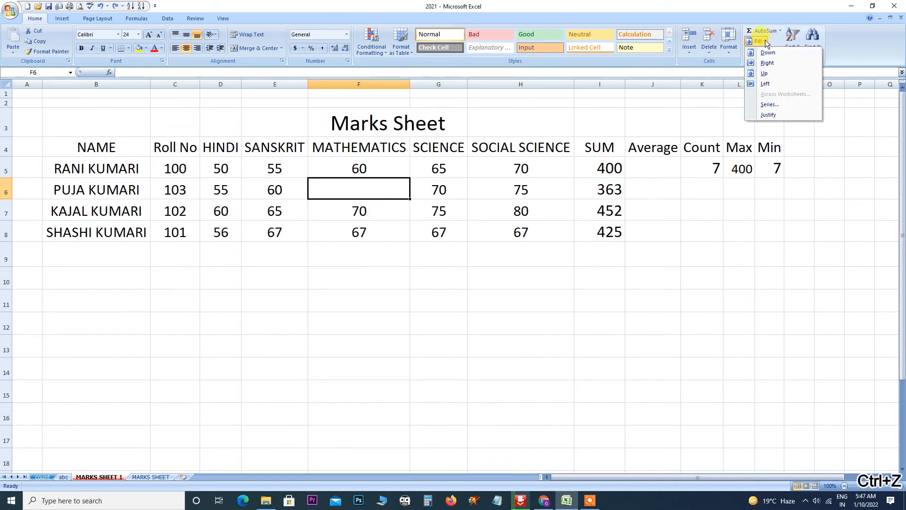
left_click(769, 74)
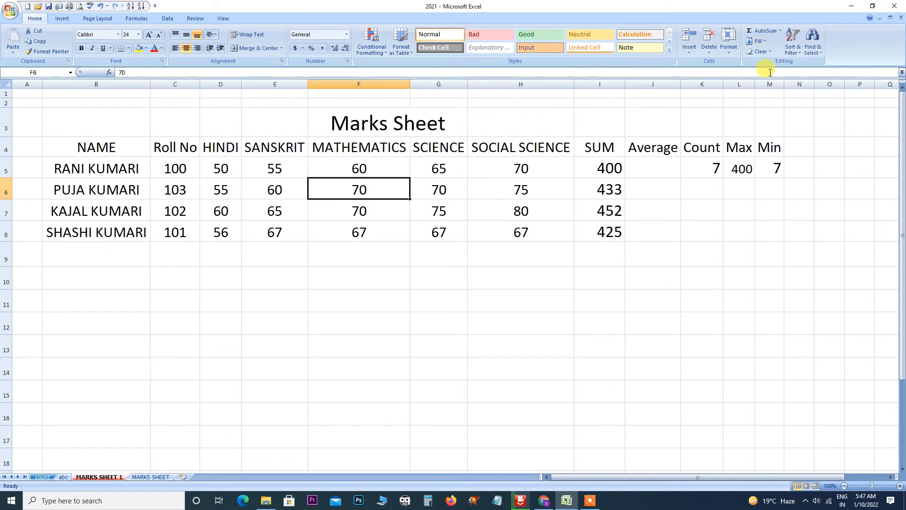
key("ctrl+z")
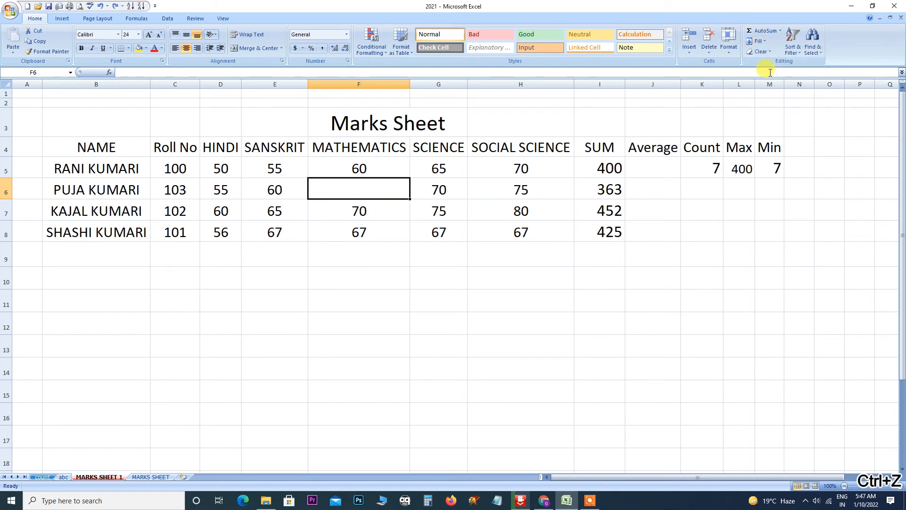
left_click(764, 43)
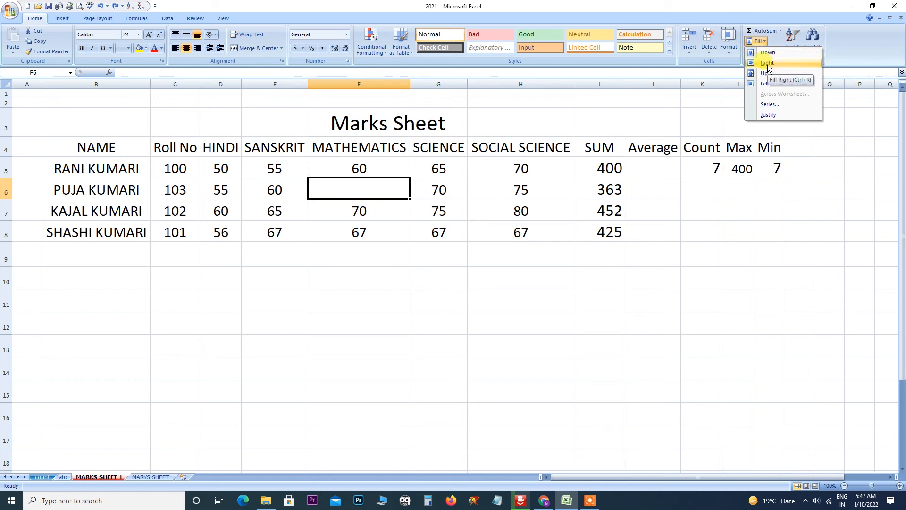
left_click(768, 64)
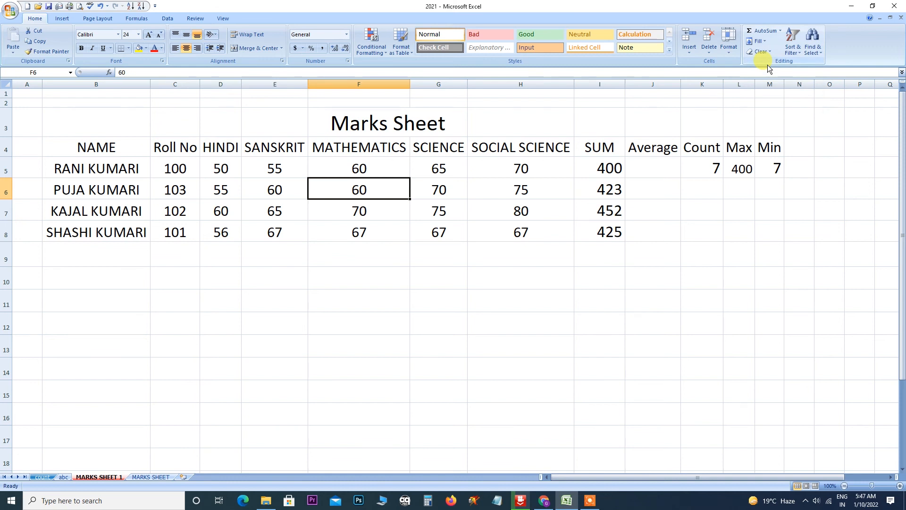
key("ctrl+z")
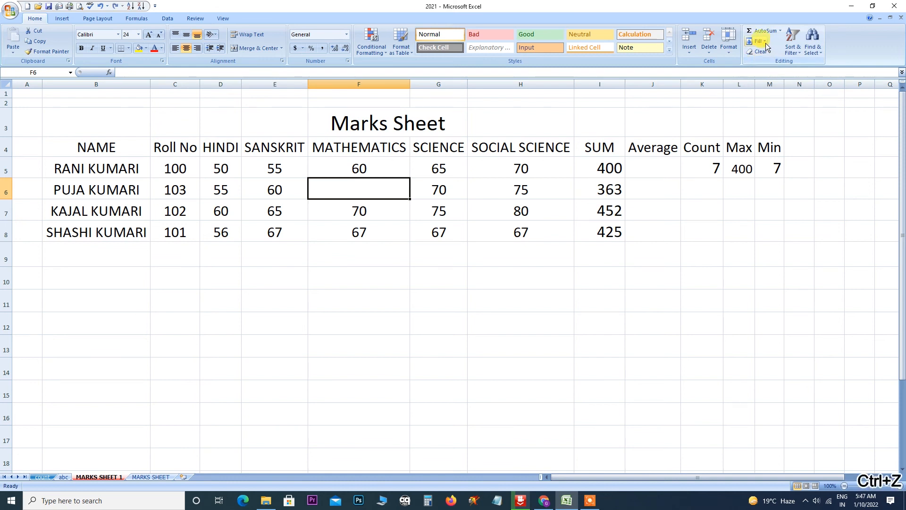
left_click(764, 42)
left_click(768, 84)
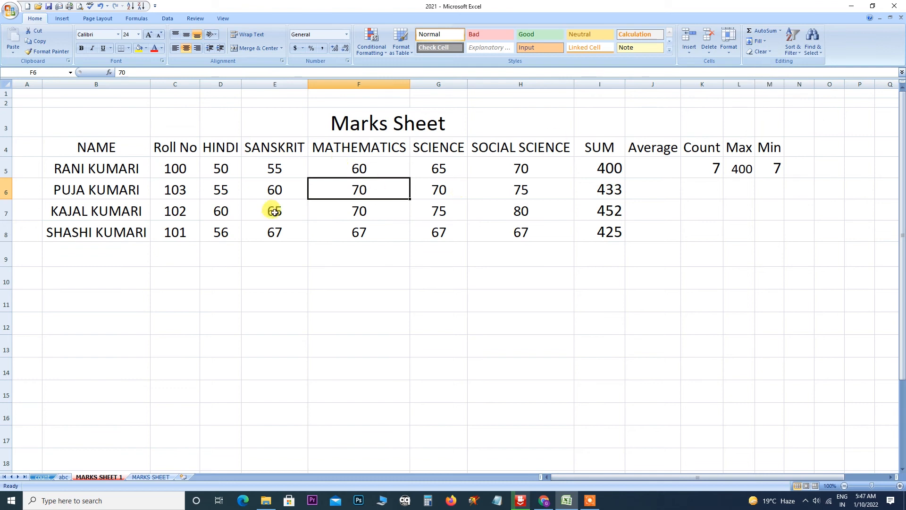
key("ctrl+z")
left_click(762, 41)
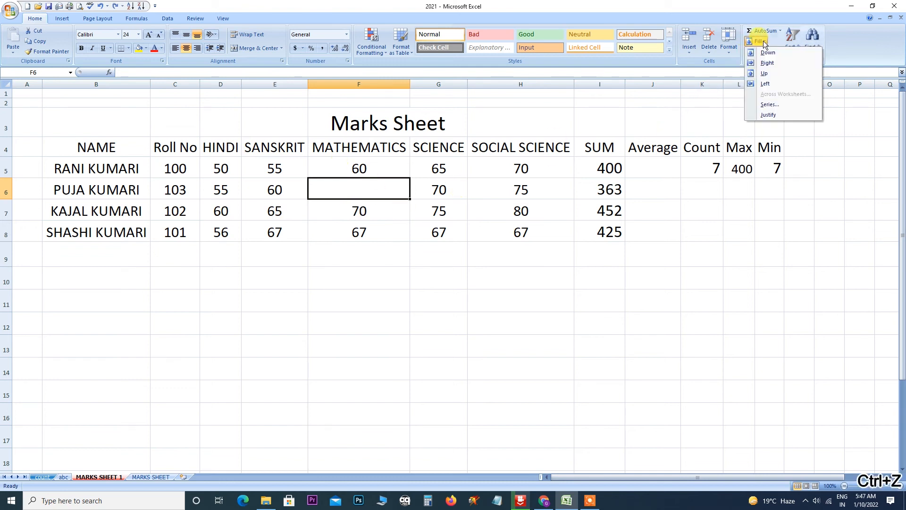
left_click(768, 104)
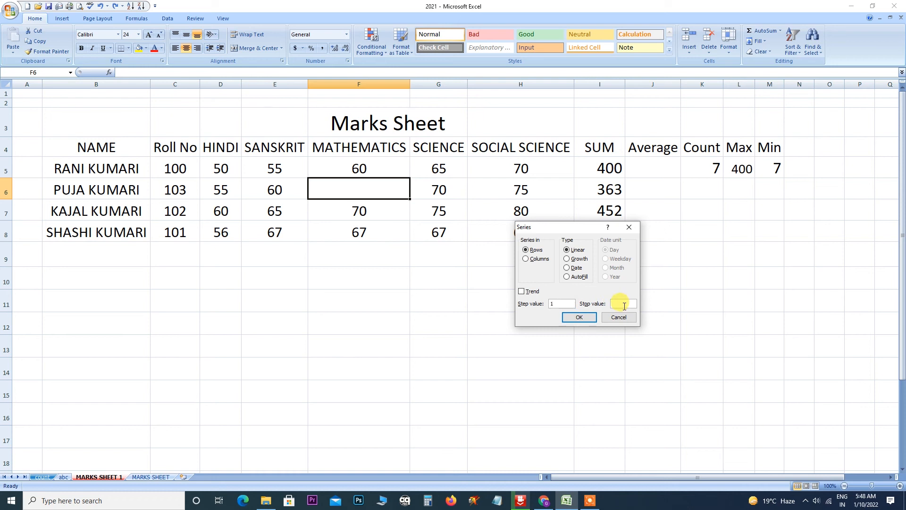
left_click(571, 320)
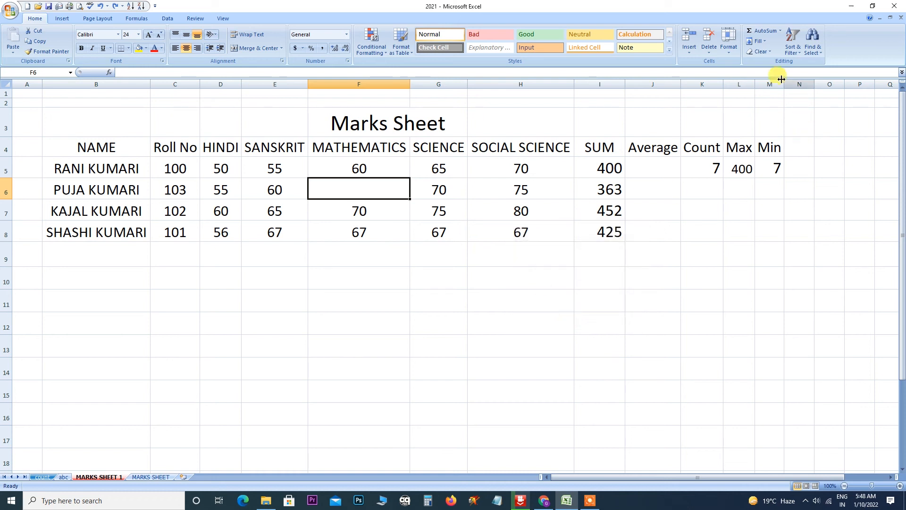
left_click(760, 41)
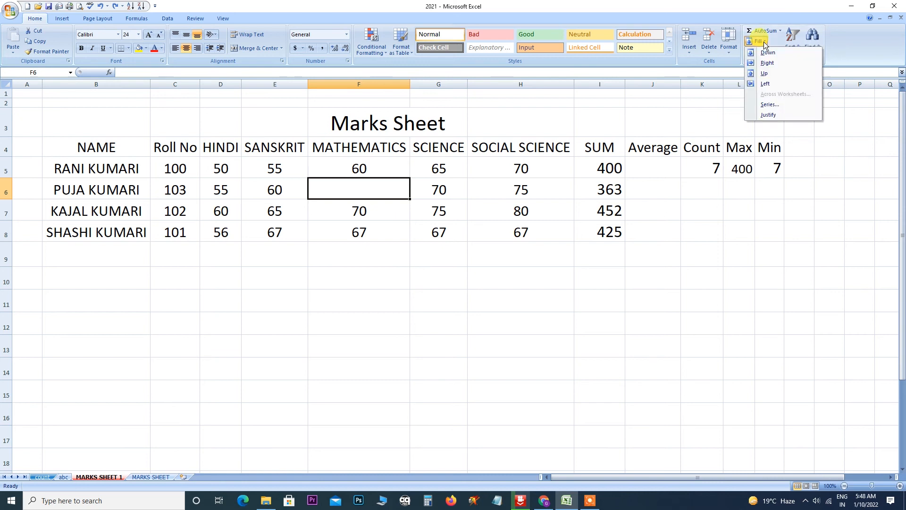
left_click(769, 114)
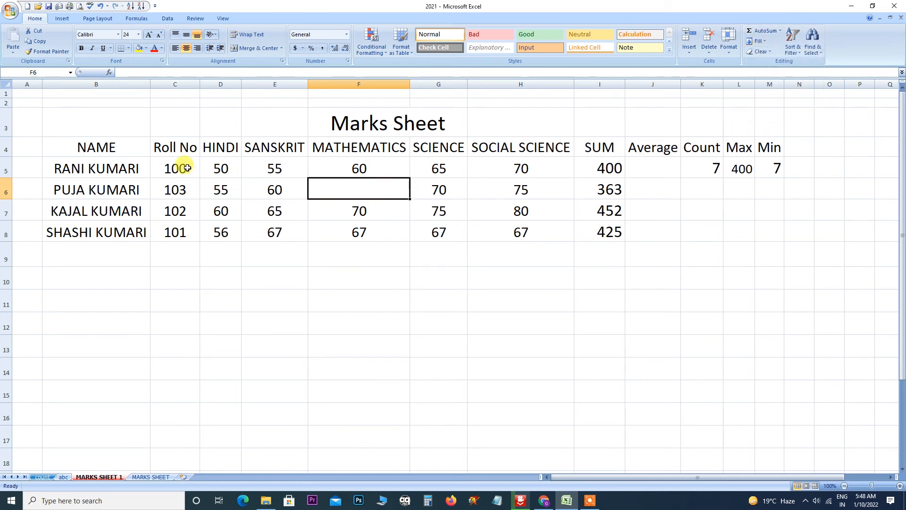
left_click_drag(184, 167, 617, 230)
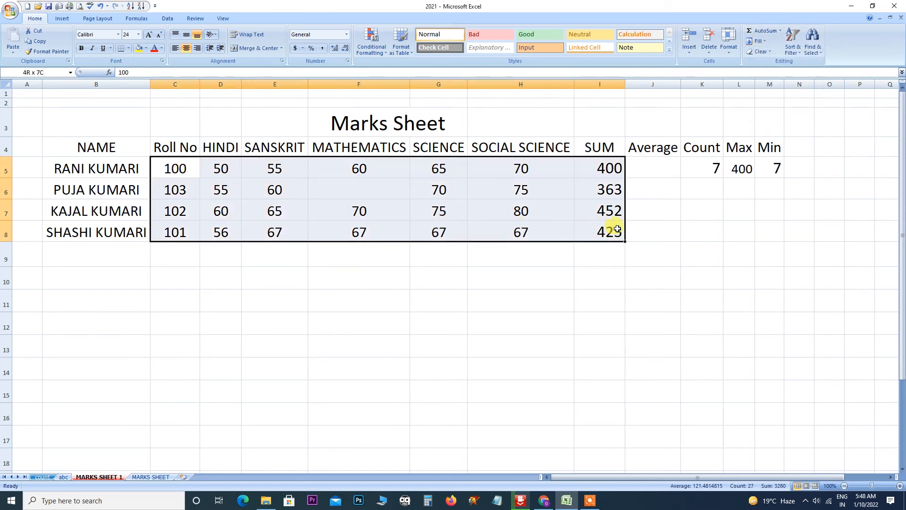
left_click(763, 41)
left_click(770, 107)
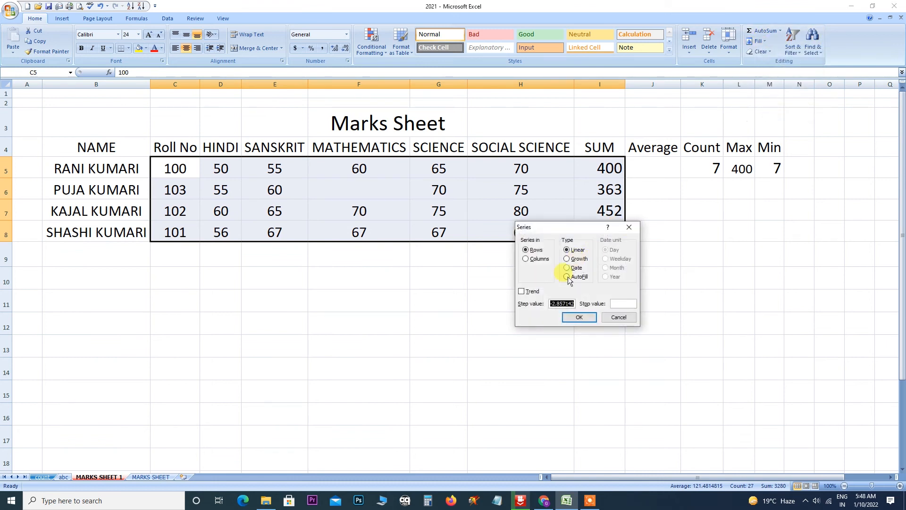
left_click(629, 227)
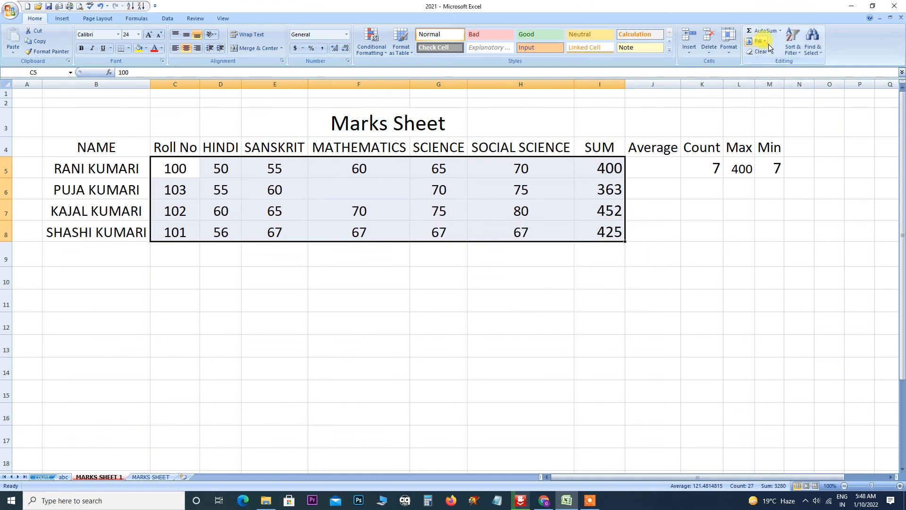
left_click(765, 41)
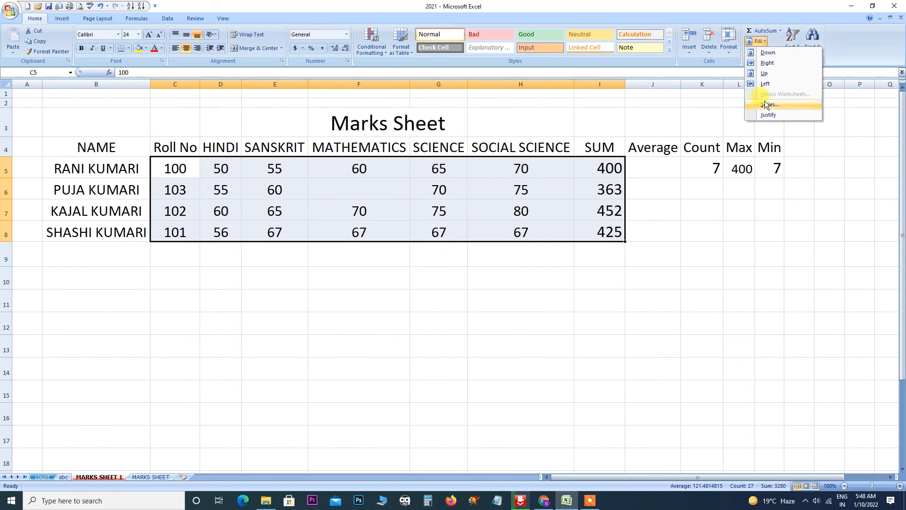
left_click(807, 125)
left_click(484, 284)
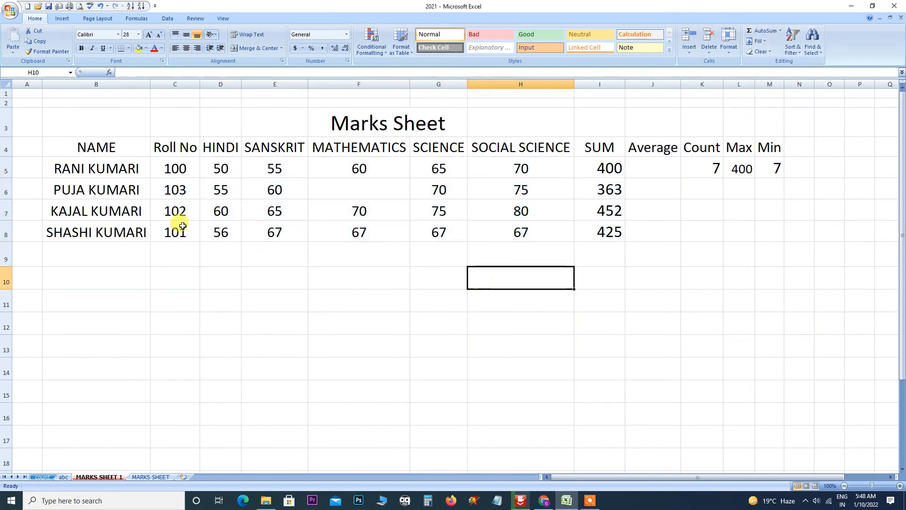
left_click(767, 51)
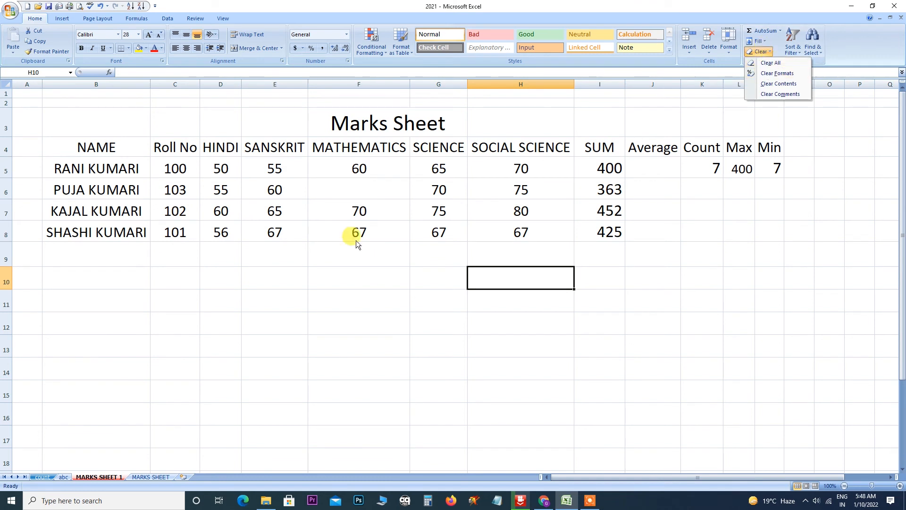
left_click(115, 158)
left_click_drag(94, 152, 771, 231)
left_click(762, 51)
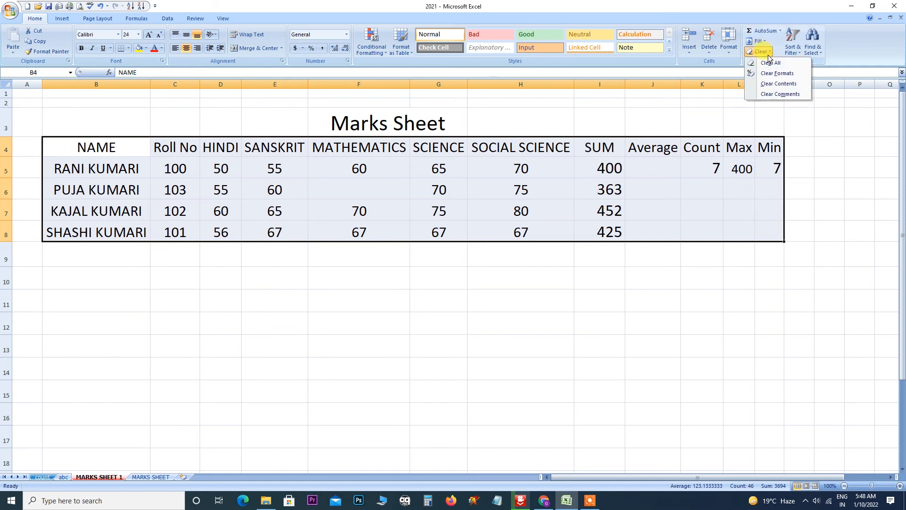
left_click(772, 63)
key("ctrl+z")
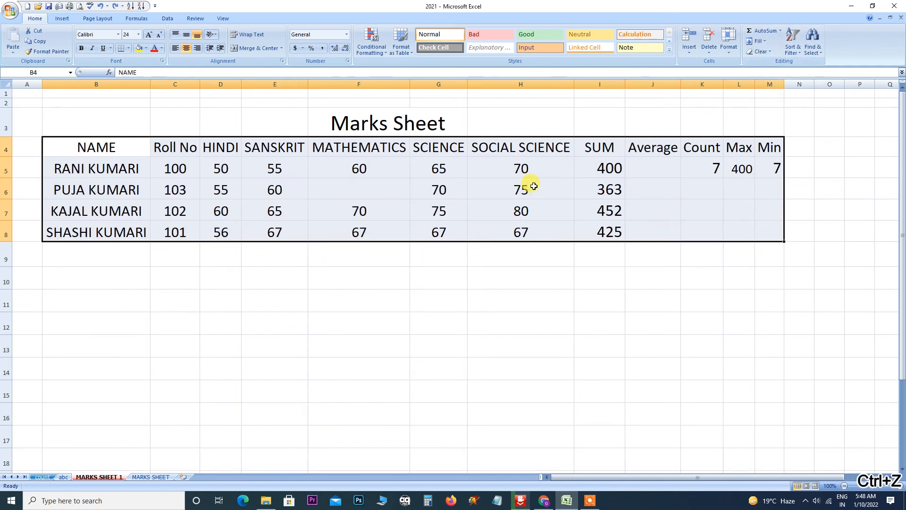
left_click(765, 52)
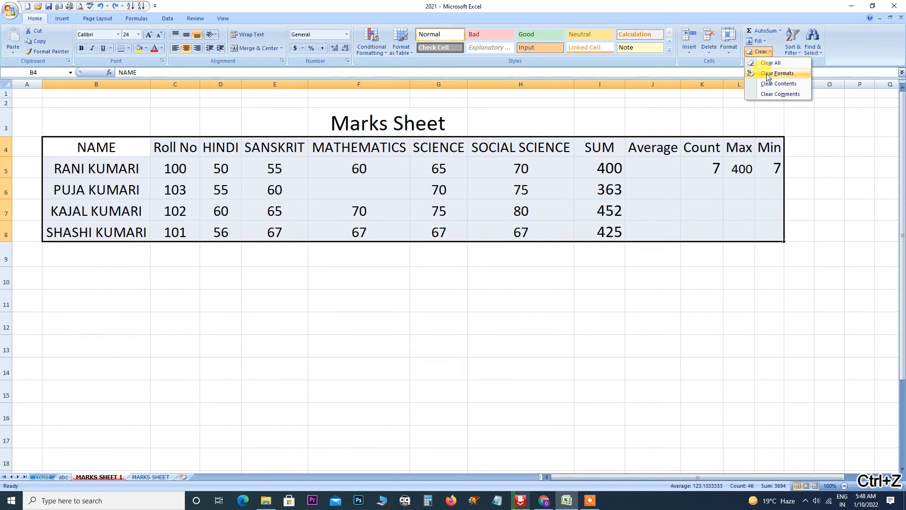
left_click(357, 119)
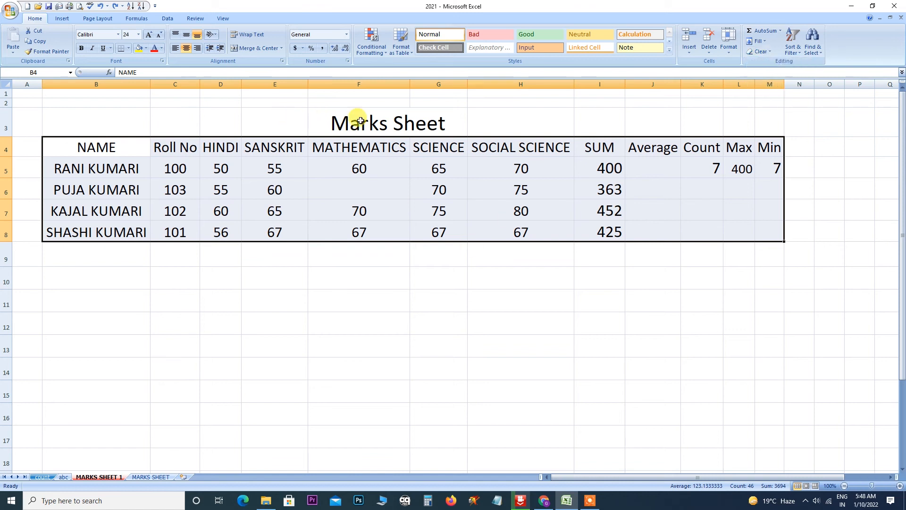
Make the Marks Sheet title red and apply All Borders to the table B4:M8.
left_click(154, 49)
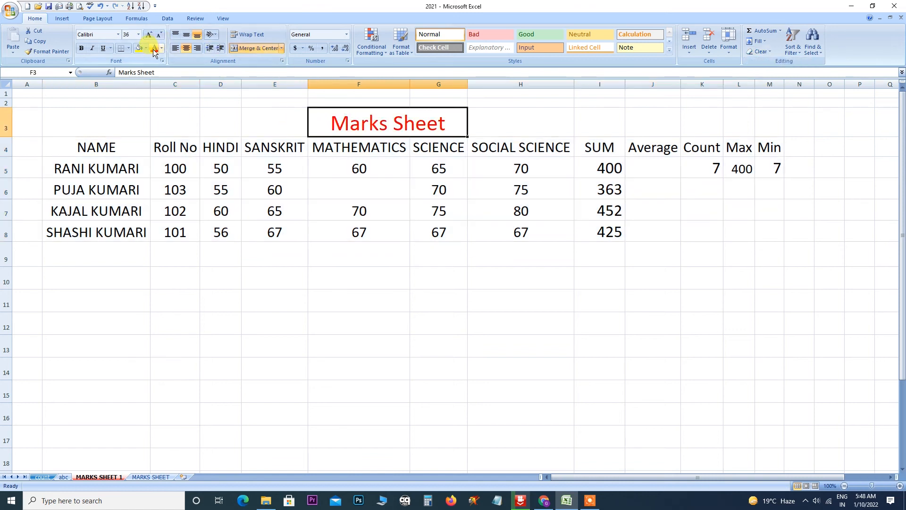
left_click(150, 139)
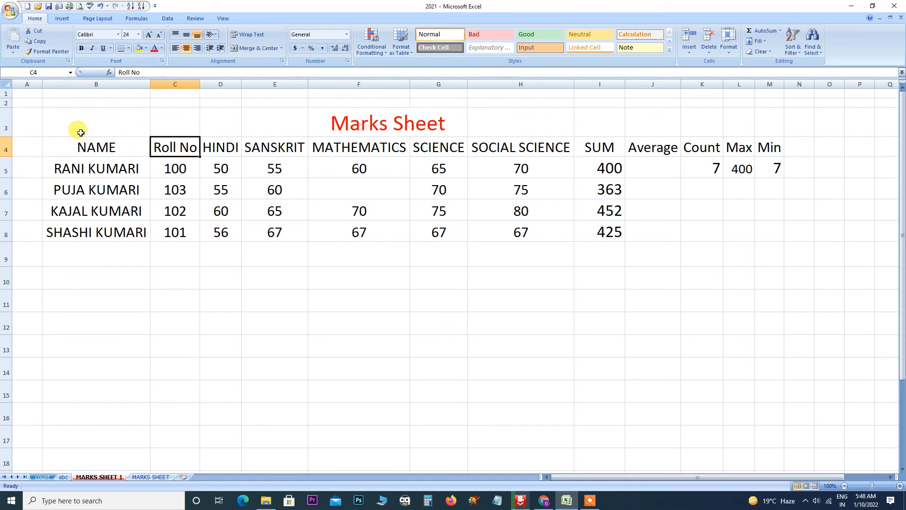
left_click_drag(77, 129, 759, 263)
left_click(576, 238)
left_click_drag(105, 146, 764, 239)
left_click(128, 48)
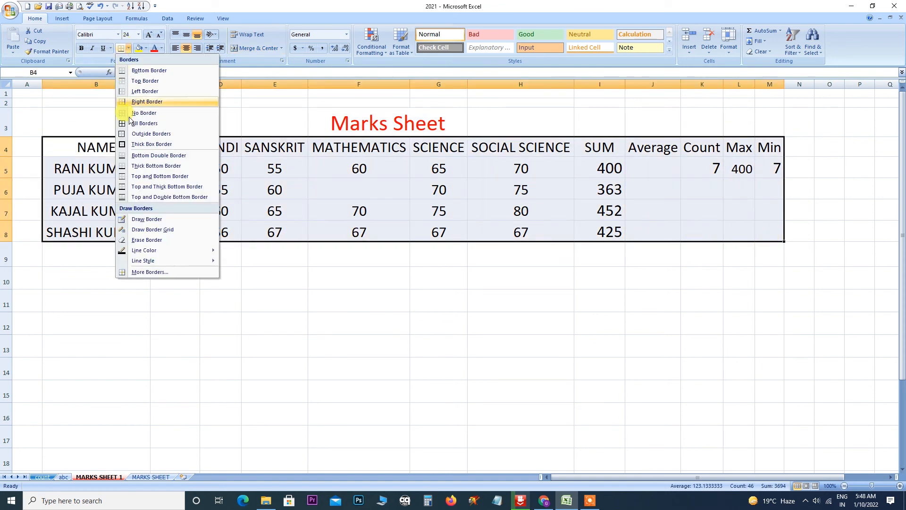
left_click(142, 123)
Shade the SANSKRIT column E4:E9 yellow, then select the table including its title row.
left_click(274, 231)
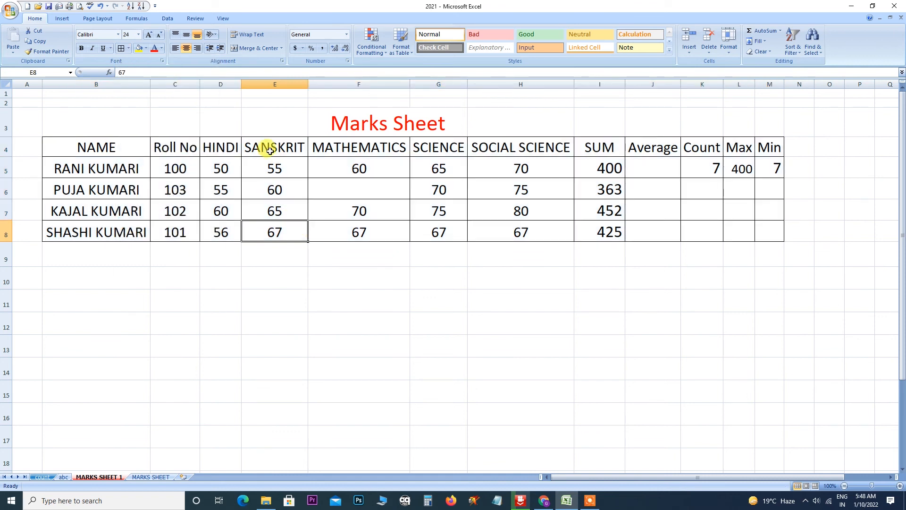
left_click_drag(265, 146, 270, 241)
left_click(141, 49)
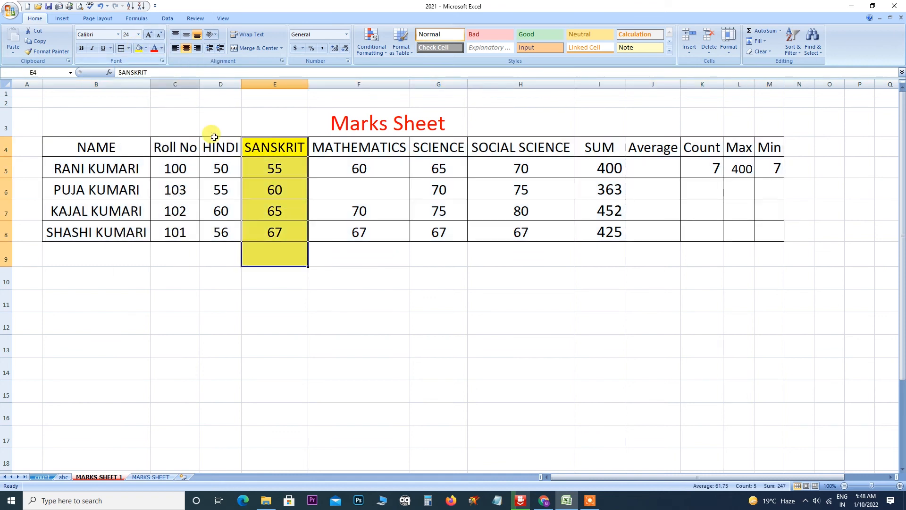
left_click(310, 250)
left_click_drag(77, 139, 769, 231)
left_click(369, 147)
left_click_drag(102, 117, 772, 238)
Clear the table's formatting, then undo to restore it and deselect.
left_click(759, 51)
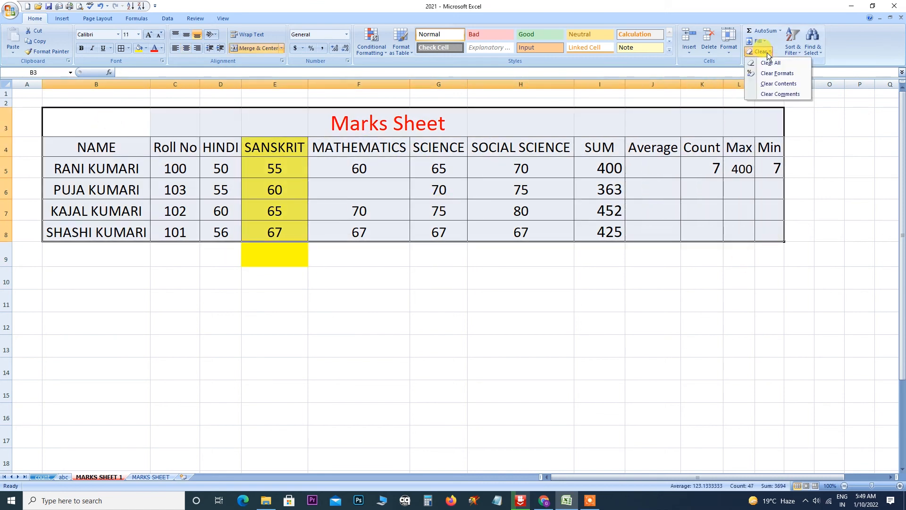
left_click(776, 73)
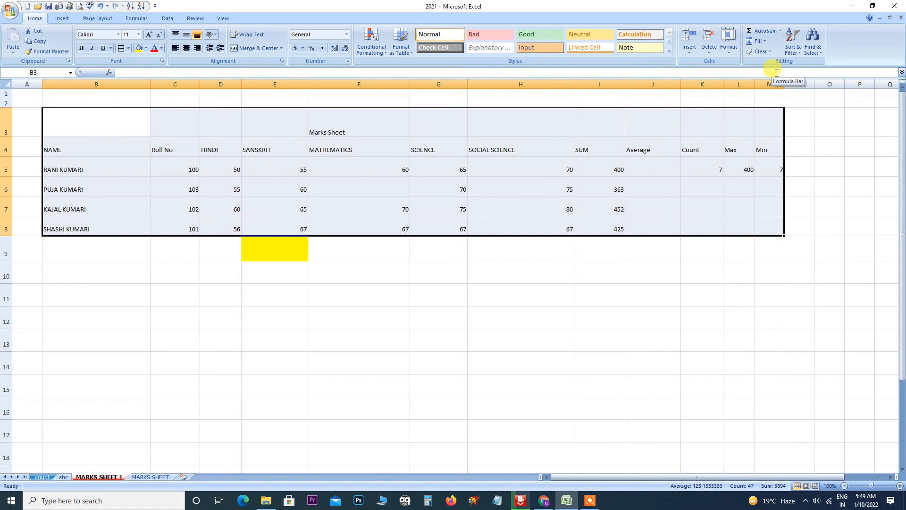
key("ctrl+z")
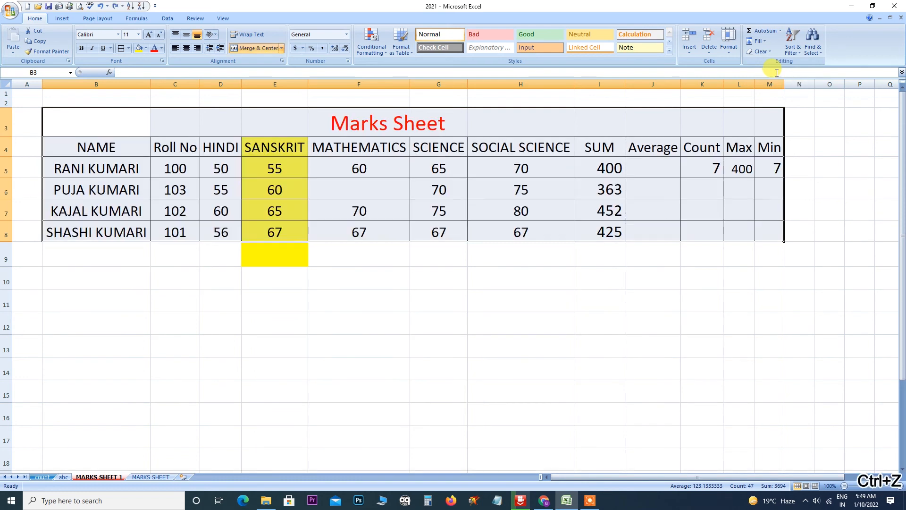
left_click(583, 260)
Select the table with its title and close the Clear options unused.
left_click_drag(89, 126, 771, 233)
left_click(759, 51)
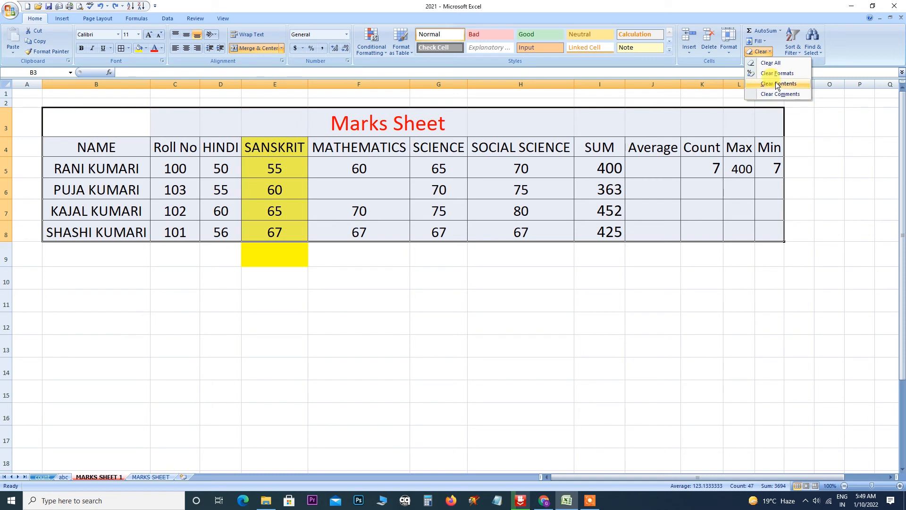
left_click(400, 331)
Select the MATHEMATICS and SCIENCE columns with the title, Clear All, then undo.
left_click(108, 146)
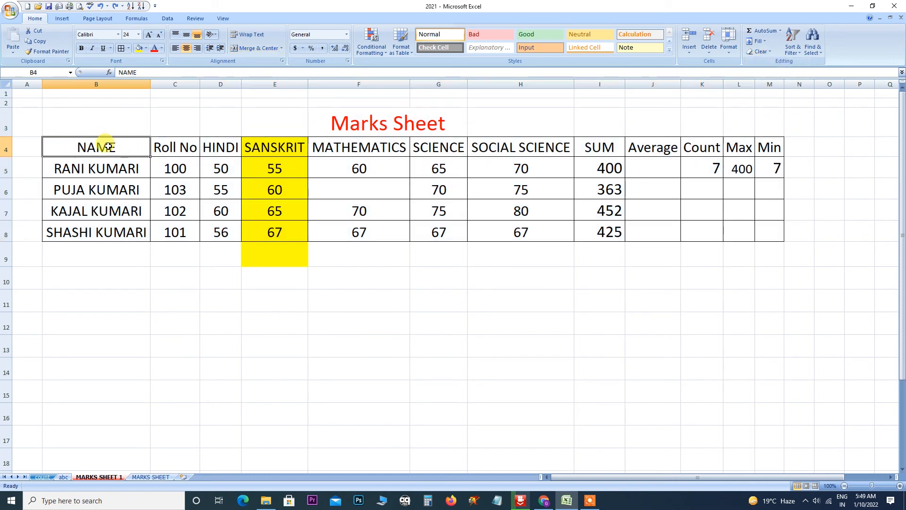
left_click_drag(109, 146, 116, 226)
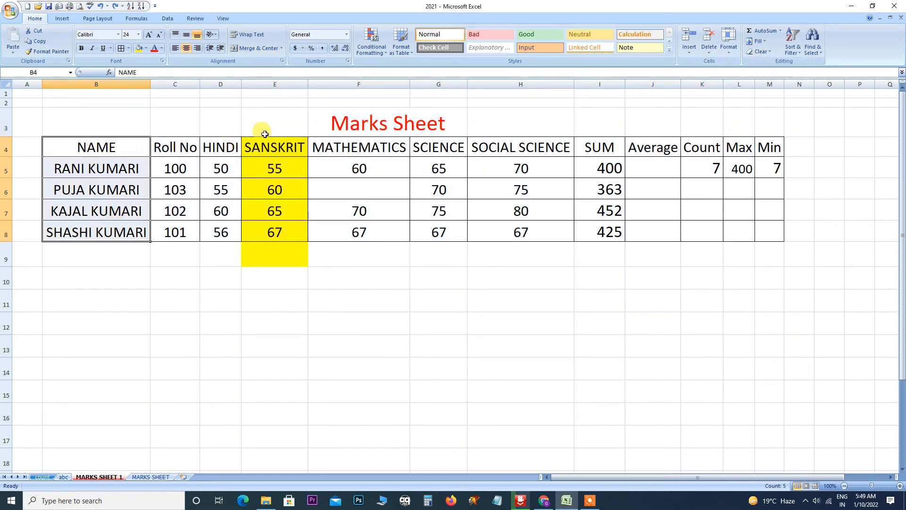
left_click_drag(354, 121, 392, 232)
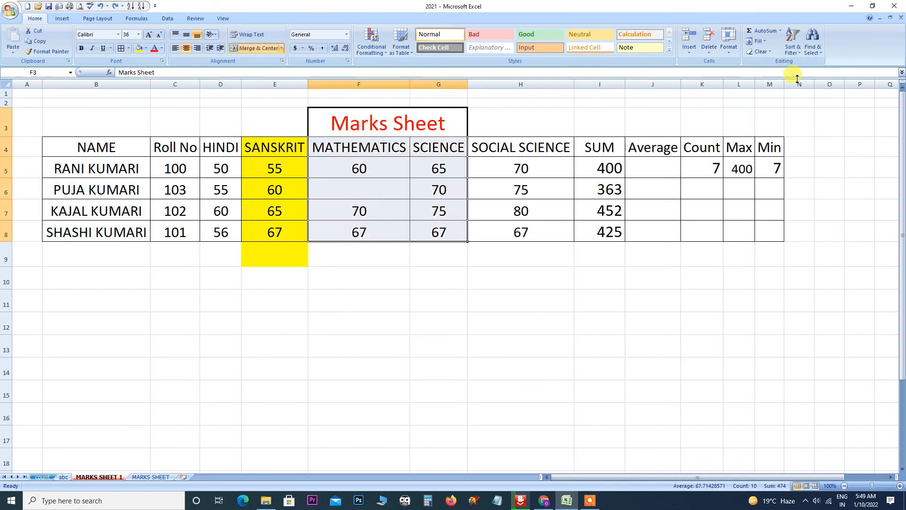
left_click(765, 55)
left_click(771, 61)
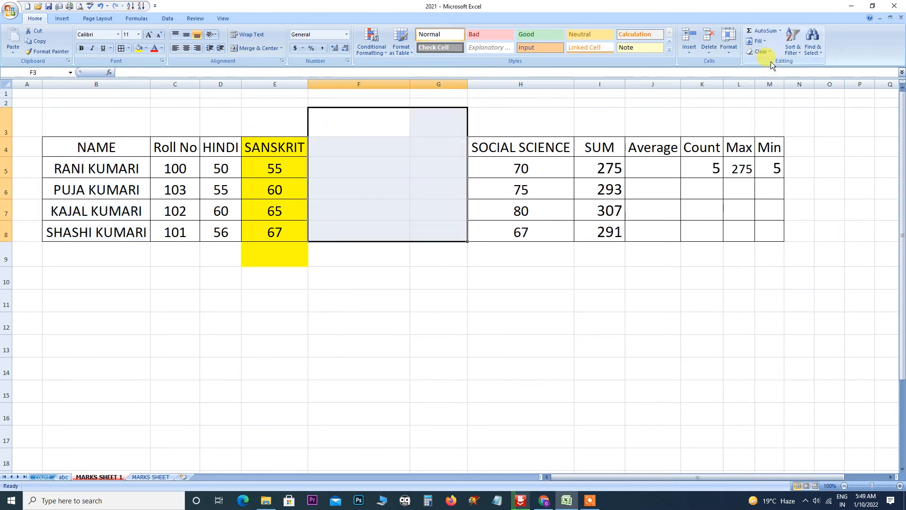
key("ctrl+z")
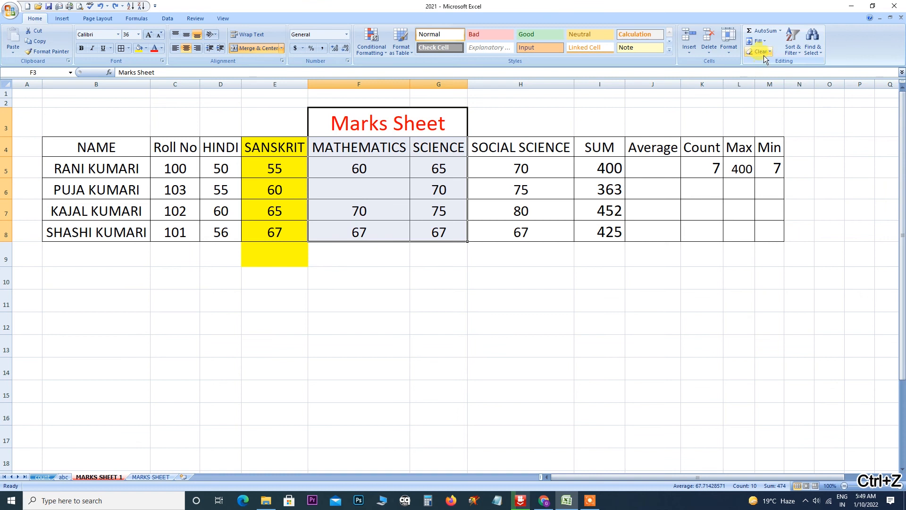
Clear formats and then contents from those columns, undoing each change.
left_click(768, 55)
left_click(769, 73)
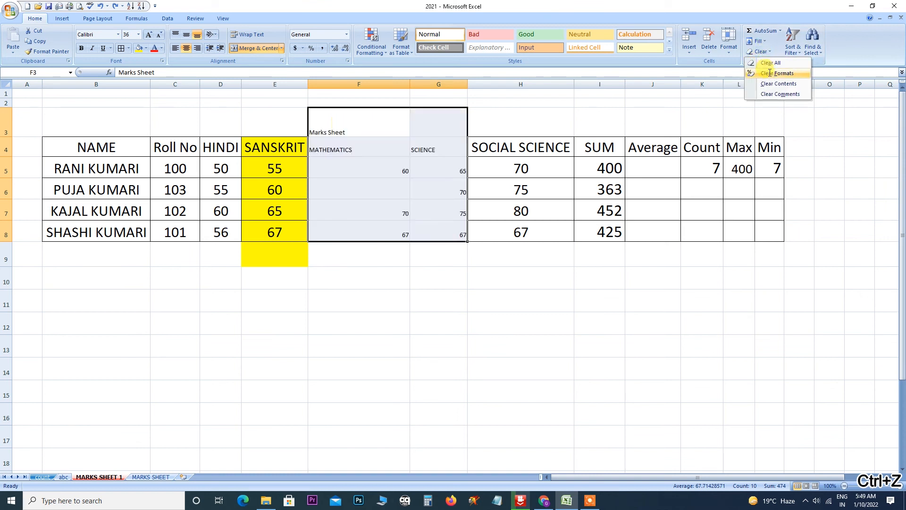
key("ctrl+z")
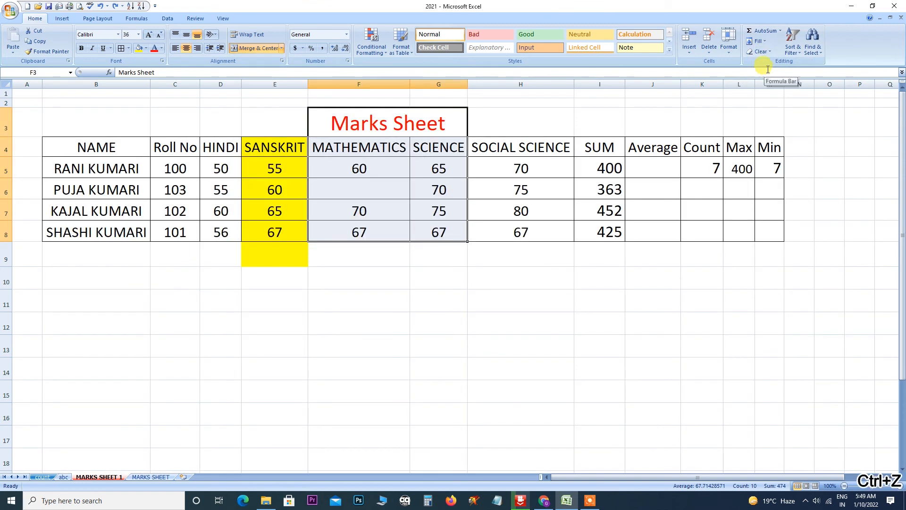
left_click(768, 52)
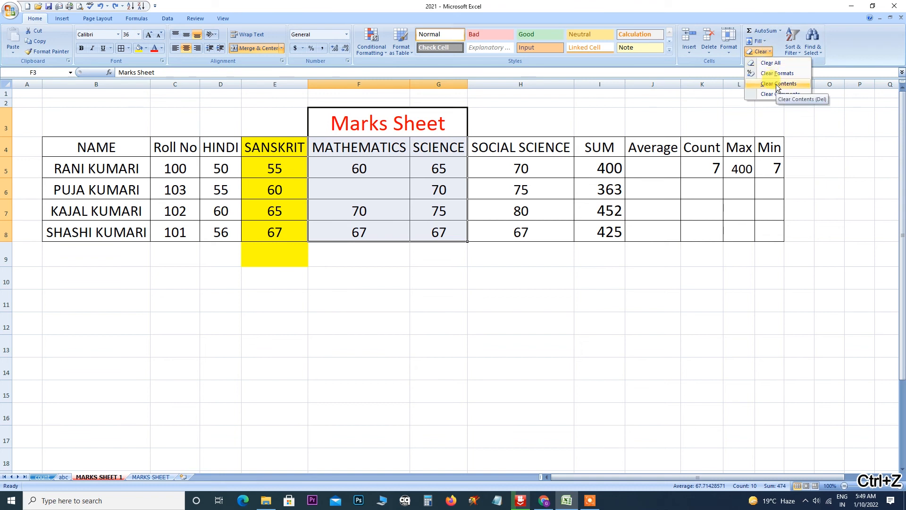
left_click(778, 84)
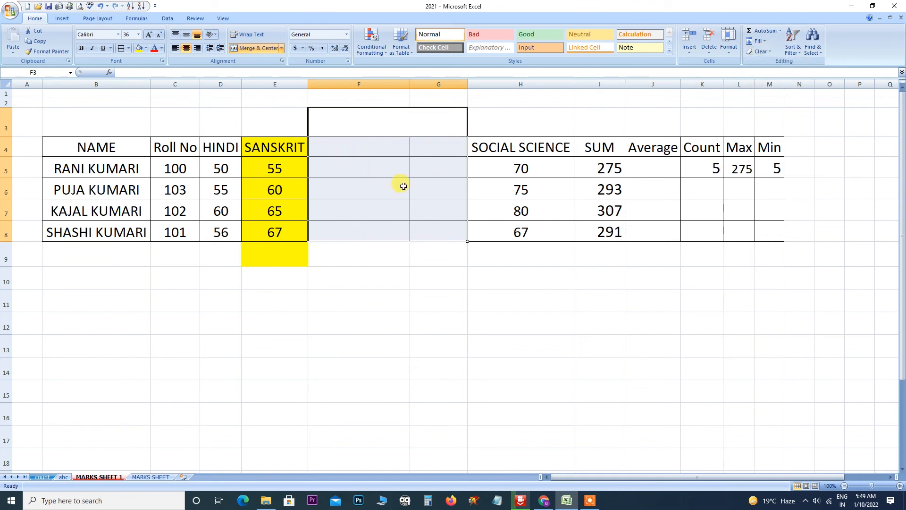
key("ctrl+z")
Dismiss the Clear dropdown via cell F7 and select the whole table B4:M8.
left_click(765, 51)
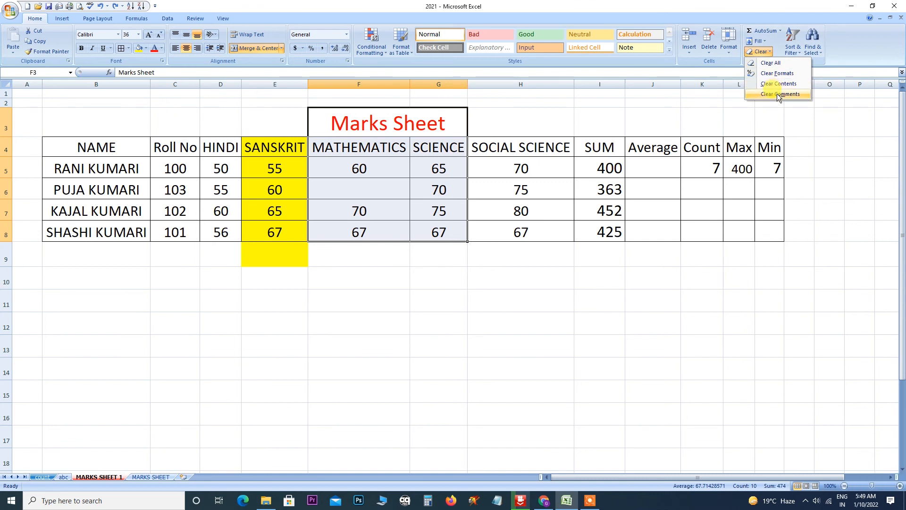
left_click(358, 206)
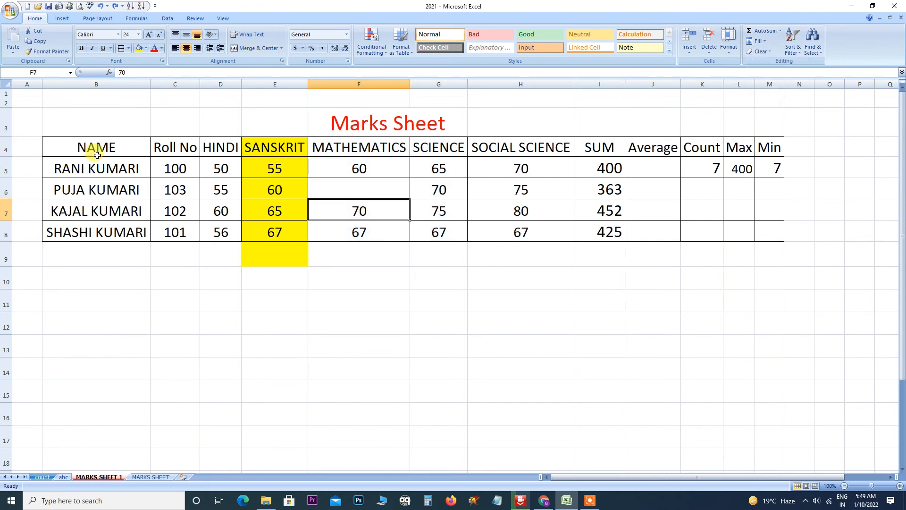
left_click_drag(54, 144, 758, 237)
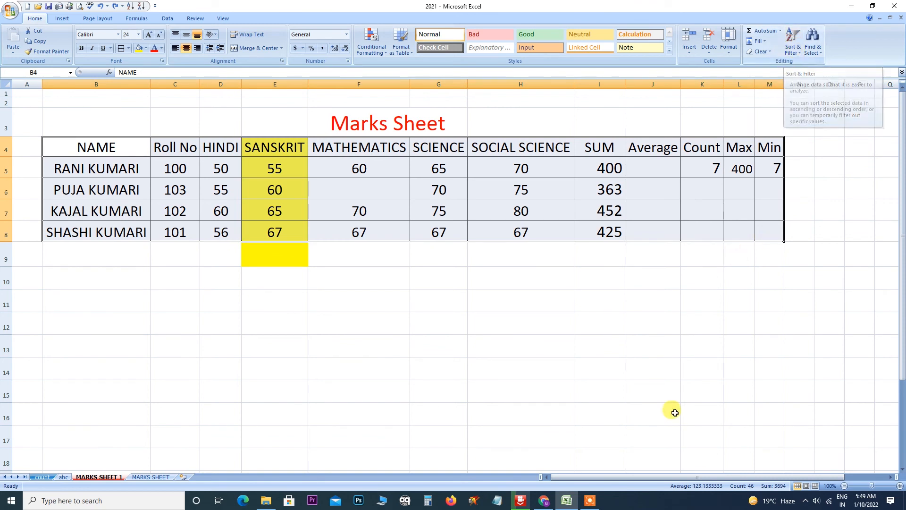
left_click(590, 501)
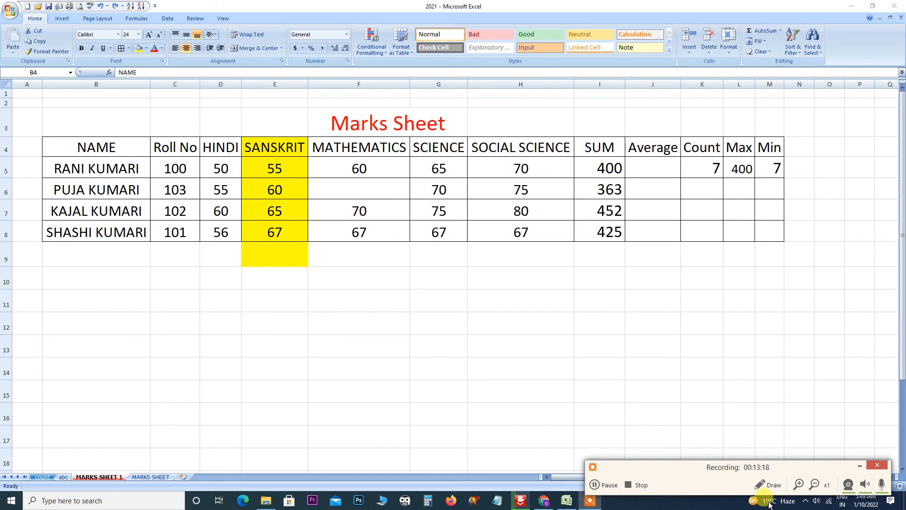
Select the four student names in B5:B8.
left_click(859, 466)
left_click(801, 52)
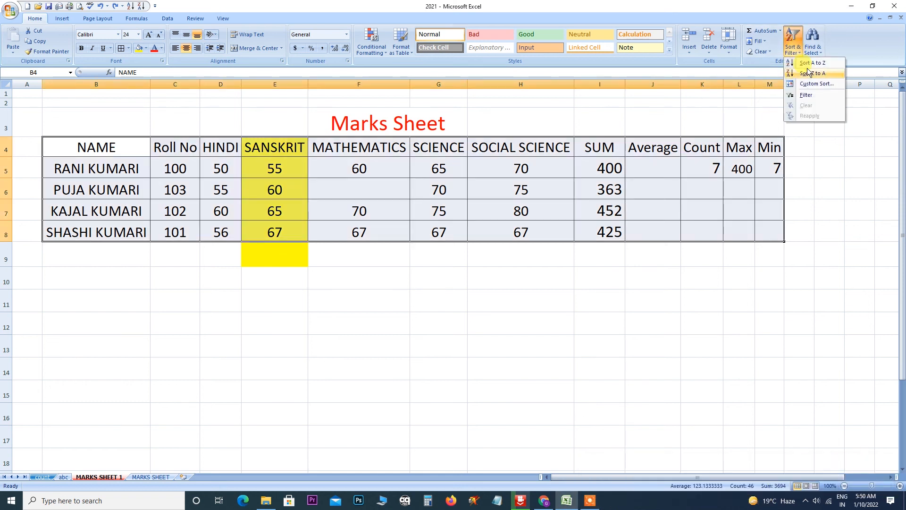
left_click(336, 248)
left_click(175, 173)
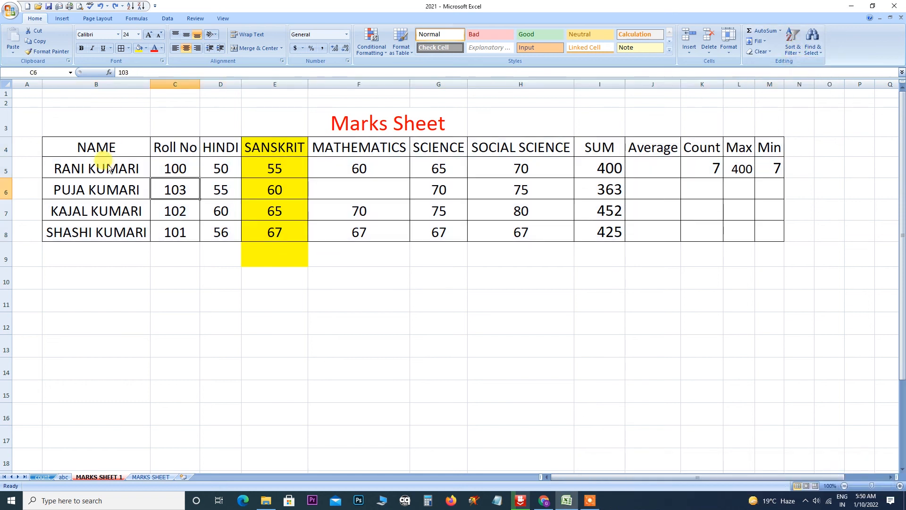
left_click_drag(101, 169, 101, 229)
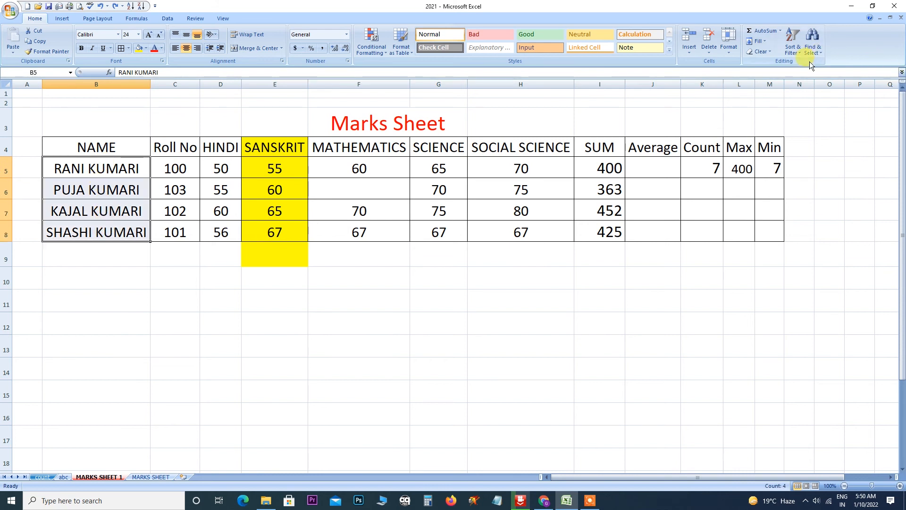
Sort the student rows A to Z by name, expanding the selection.
left_click(801, 53)
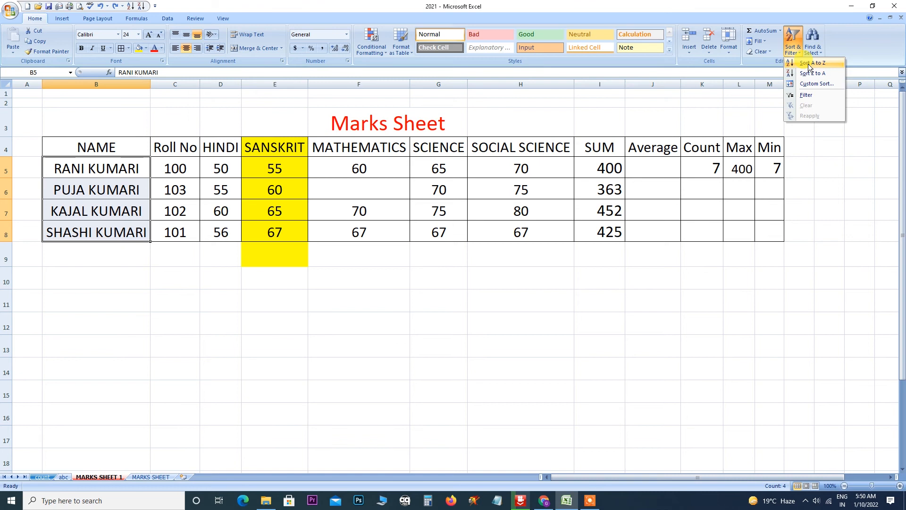
left_click(809, 64)
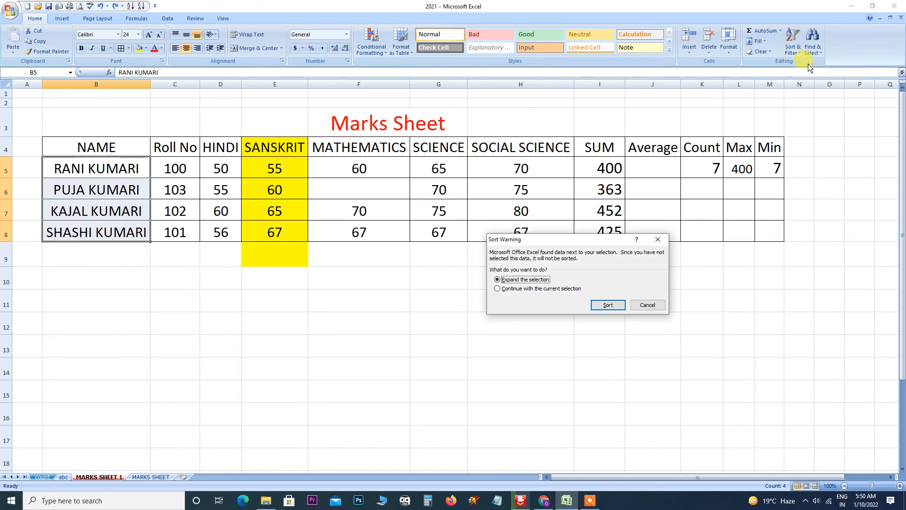
left_click(614, 307)
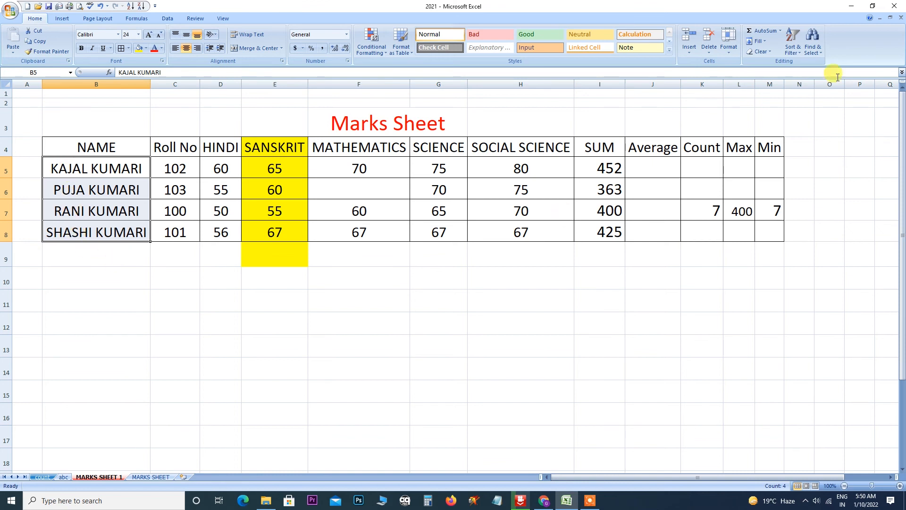
Re-sort the rows Z to A by name, keeping each row's marks together.
left_click(797, 53)
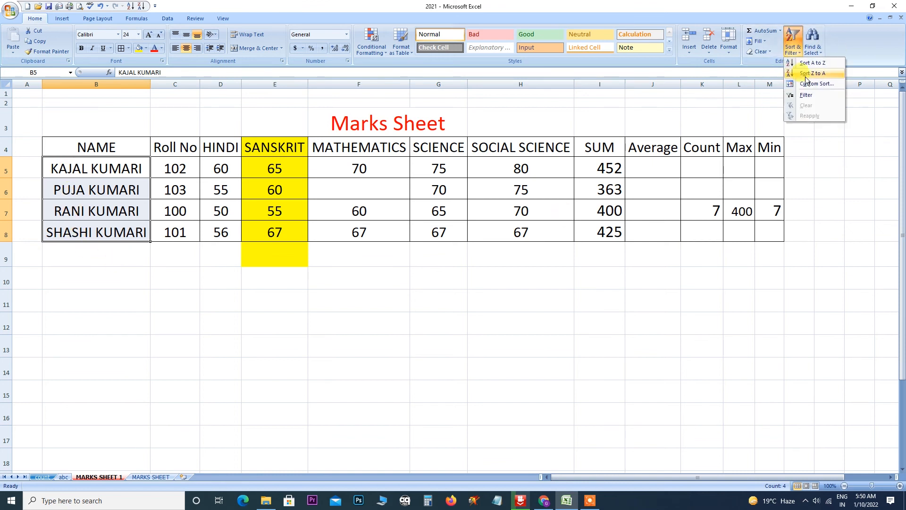
left_click(805, 73)
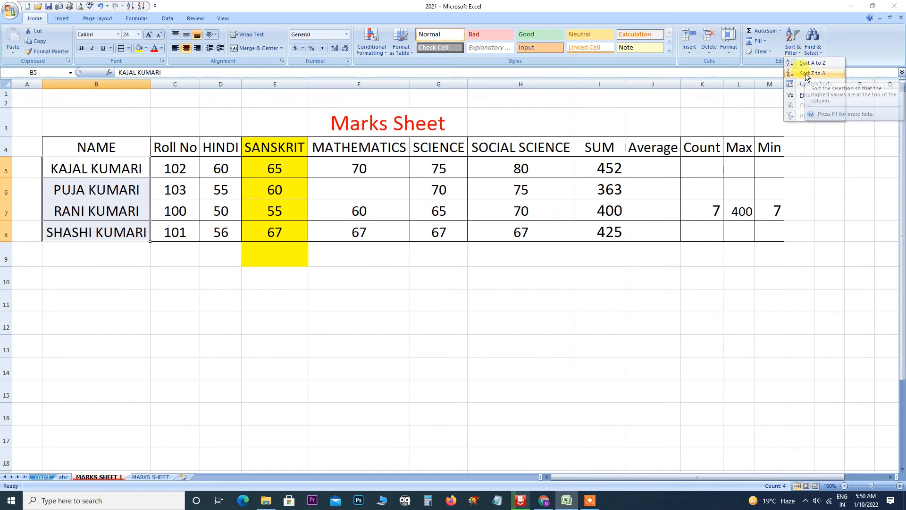
left_click(598, 307)
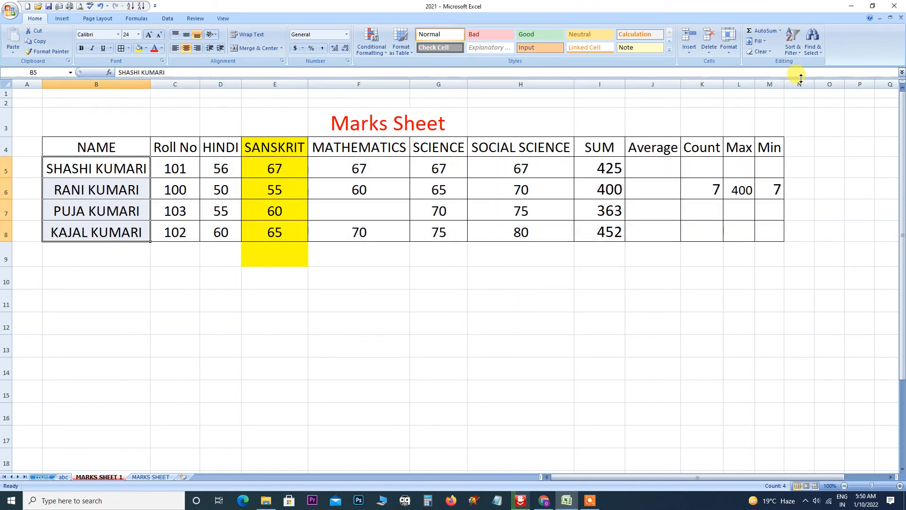
left_click(70, 166)
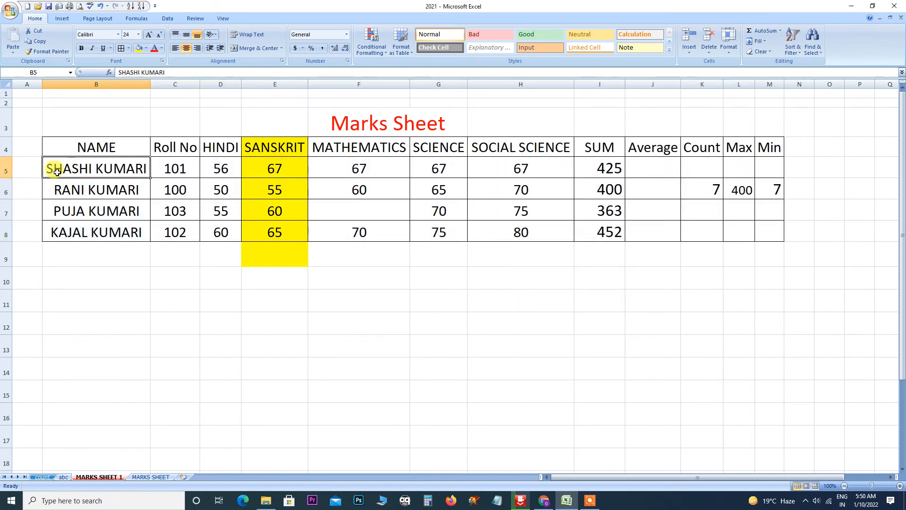
Change the first letter of the name in B5 to 'A' and in B7 to 'B'.
left_click(122, 72)
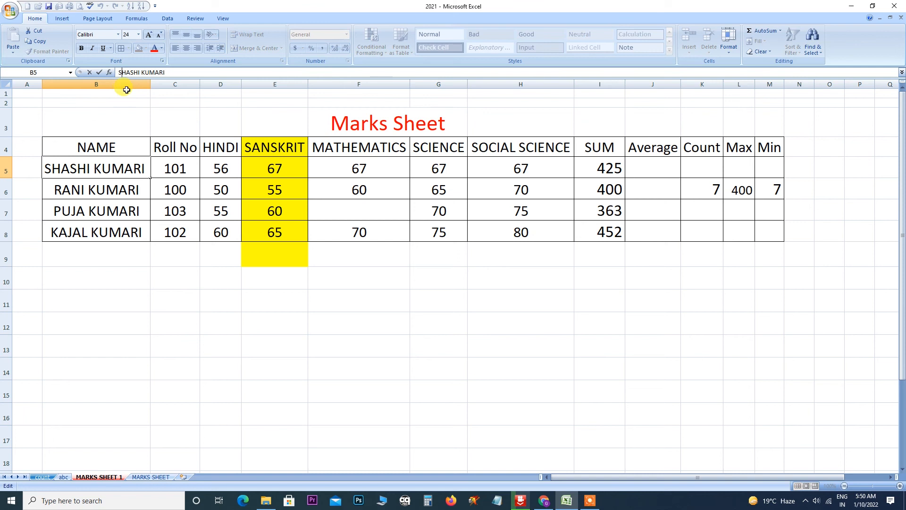
key("BackSpace")
type("A")
left_click(74, 212)
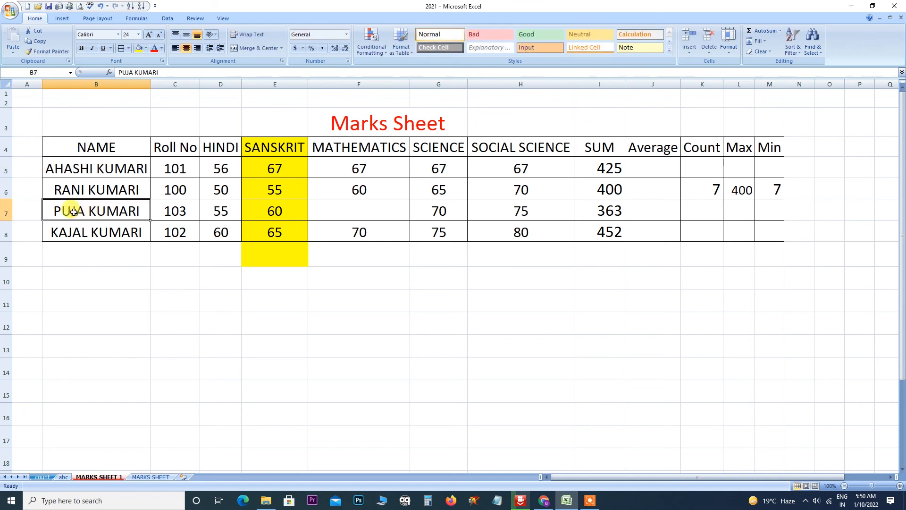
left_click(119, 72)
key("BackSpace")
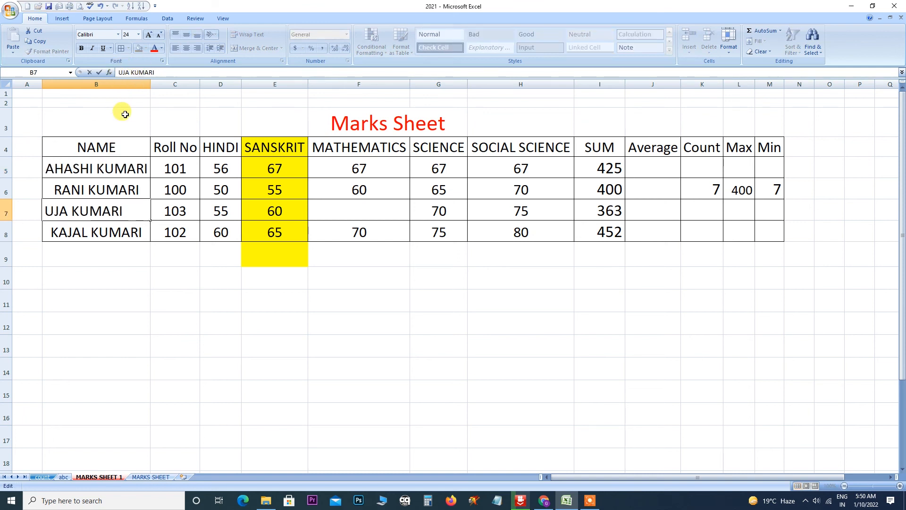
type("B")
left_click(118, 169)
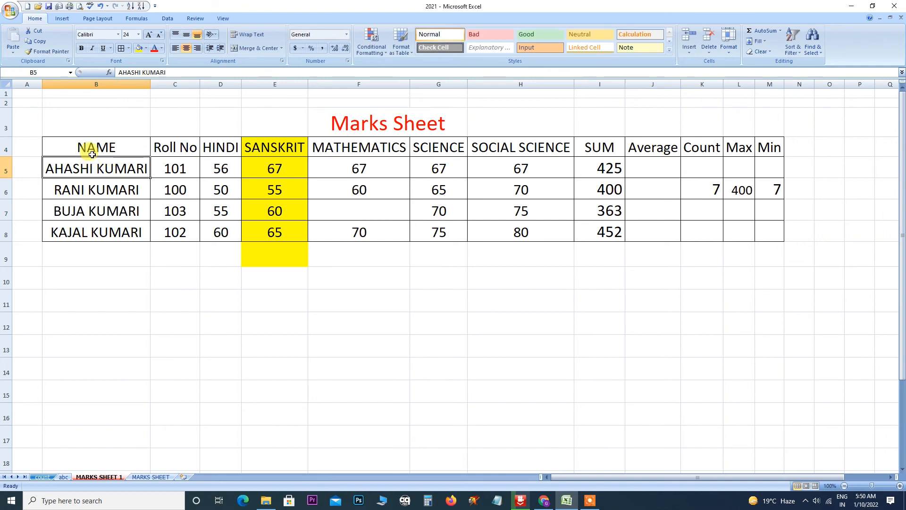
Sort the rows by name A to Z, then Z to A, expanding the selection.
left_click_drag(92, 163, 92, 230)
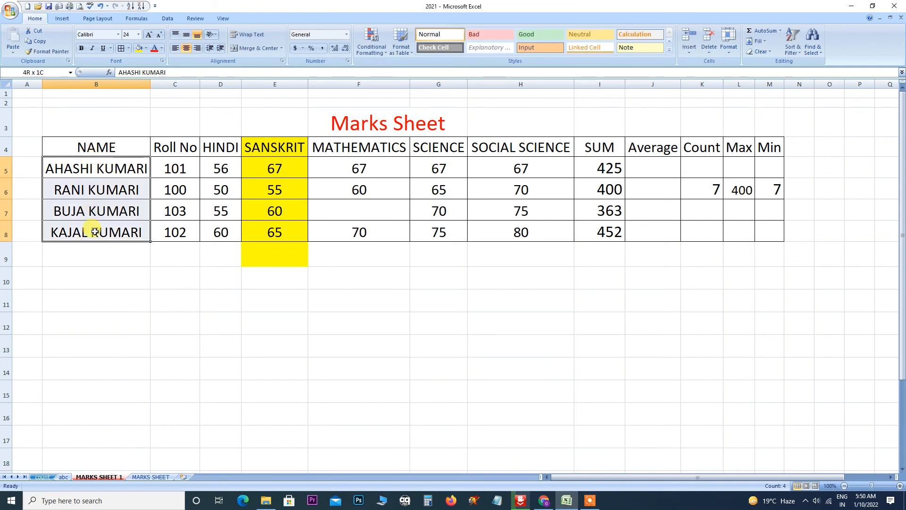
left_click(800, 52)
left_click(808, 62)
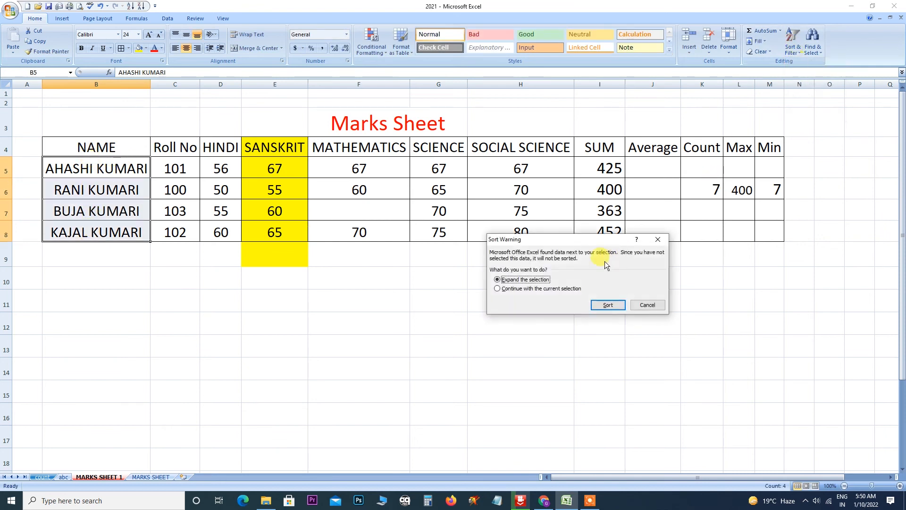
left_click(609, 305)
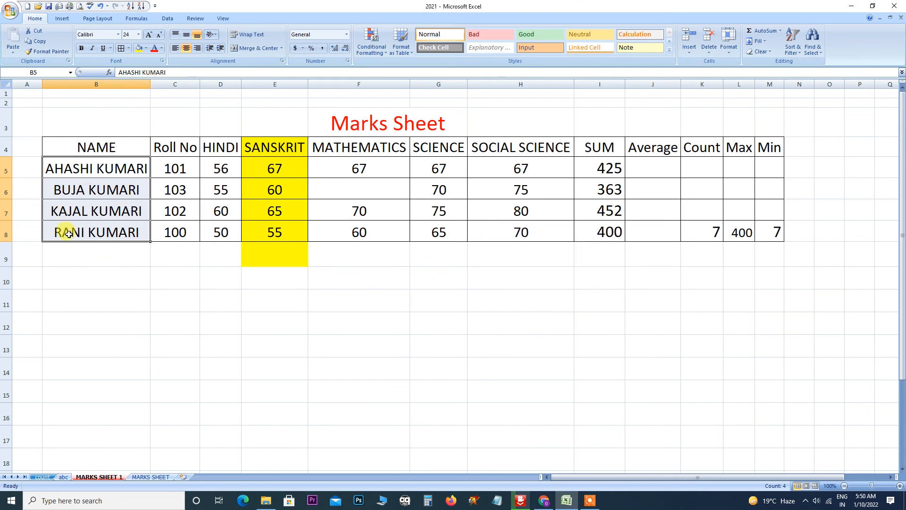
left_click(799, 54)
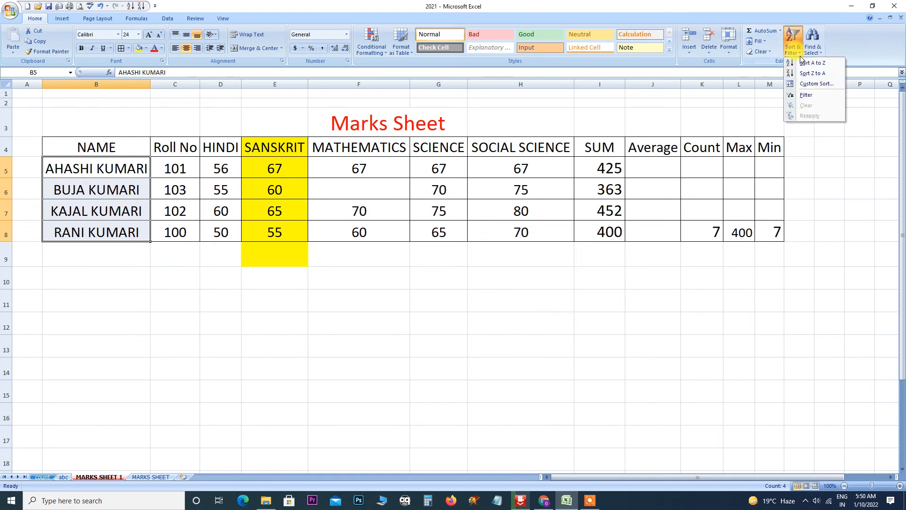
left_click(809, 73)
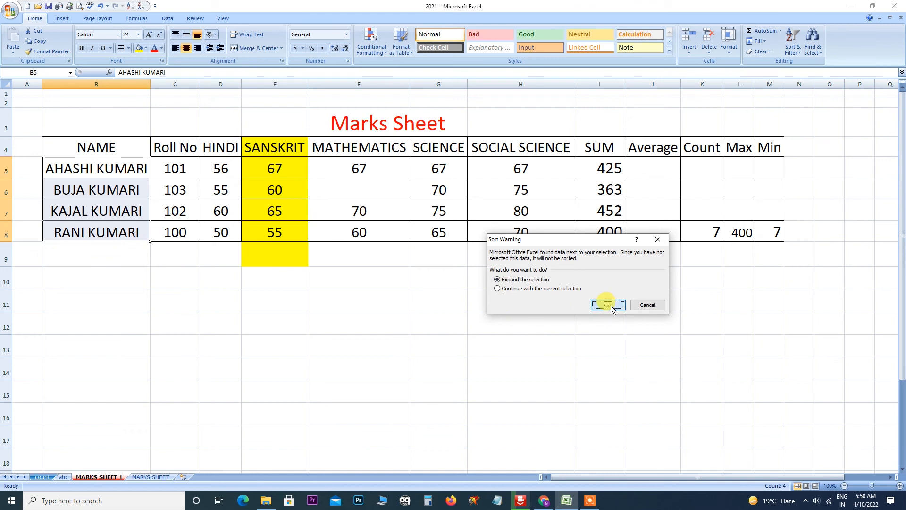
left_click(609, 306)
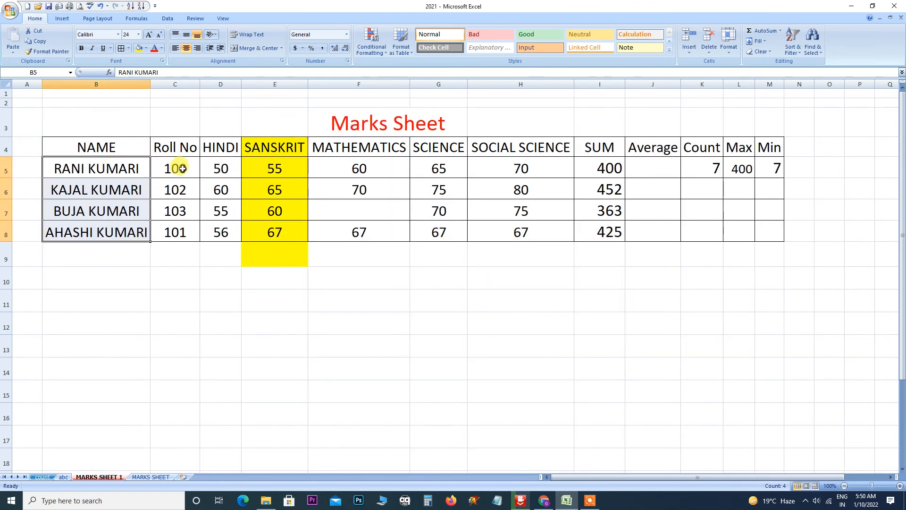
Sort rows by Roll No C5:C8 largest to smallest, then smallest to largest.
left_click_drag(182, 169, 182, 232)
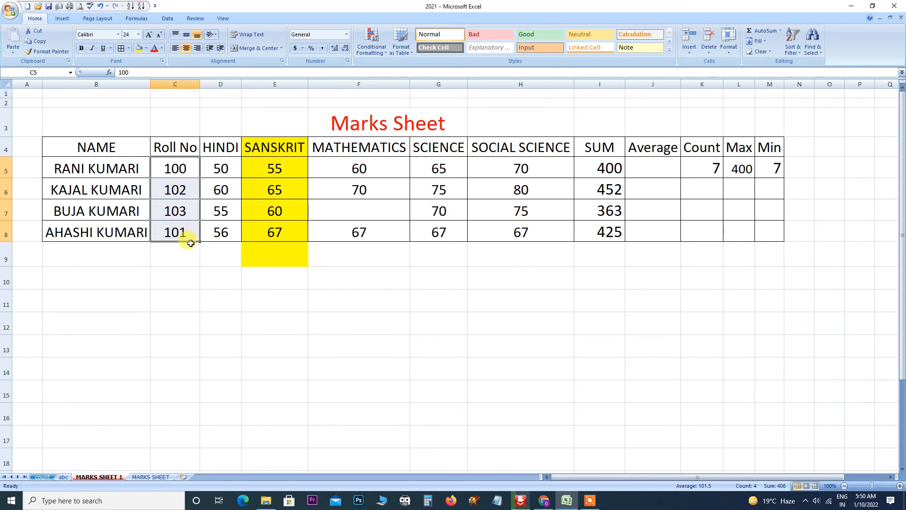
left_click(797, 55)
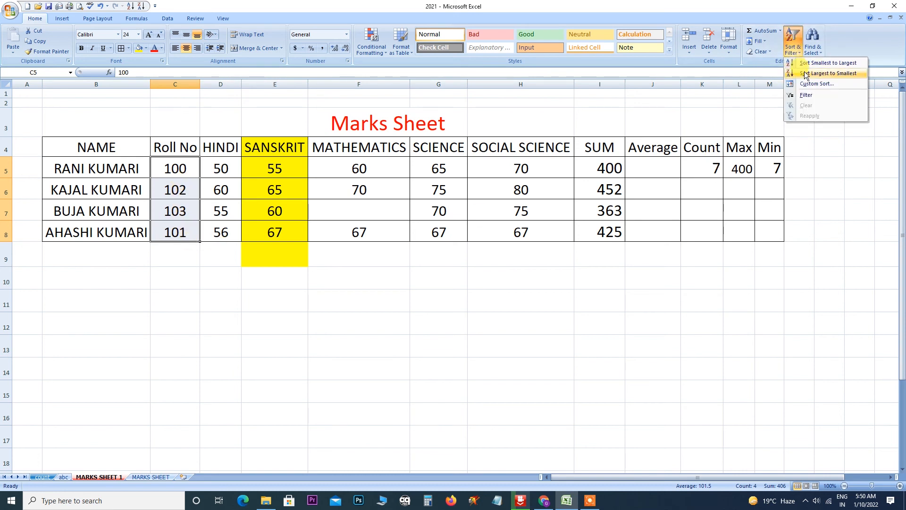
left_click(805, 72)
left_click(609, 306)
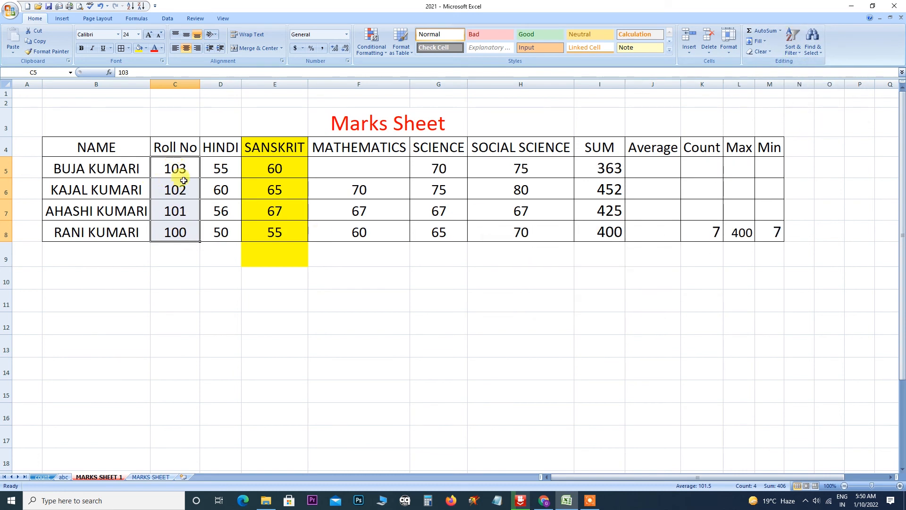
left_click(794, 50)
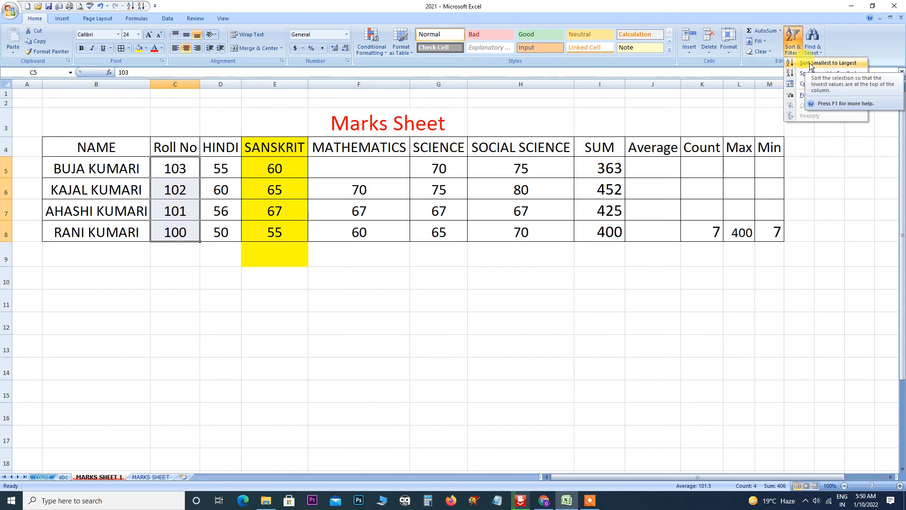
left_click(809, 63)
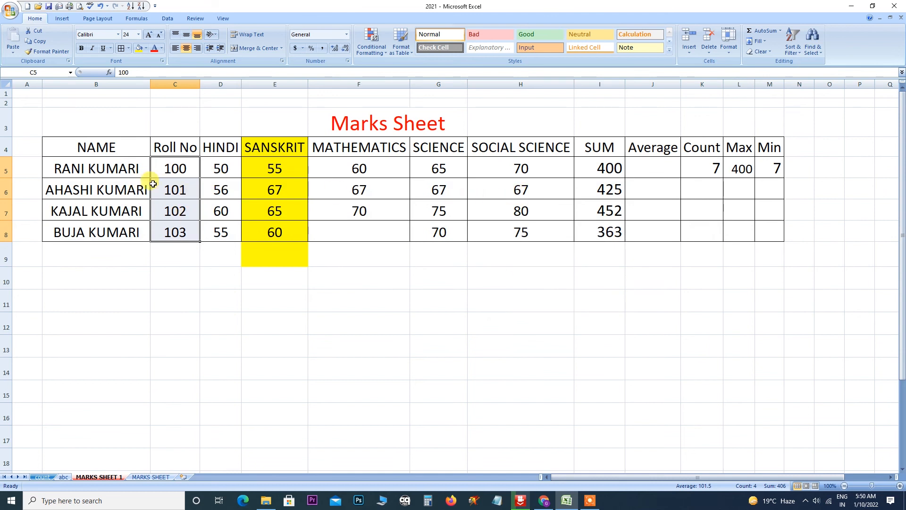
Reselect the Roll No values 100 to 103 and bring up Sort & Filter.
left_click_drag(158, 168, 579, 237)
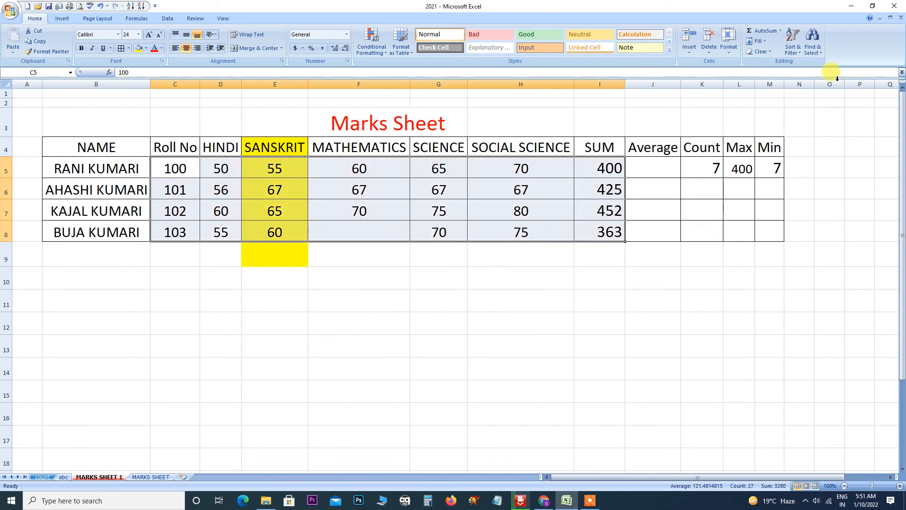
left_click(651, 317)
left_click_drag(161, 168, 178, 231)
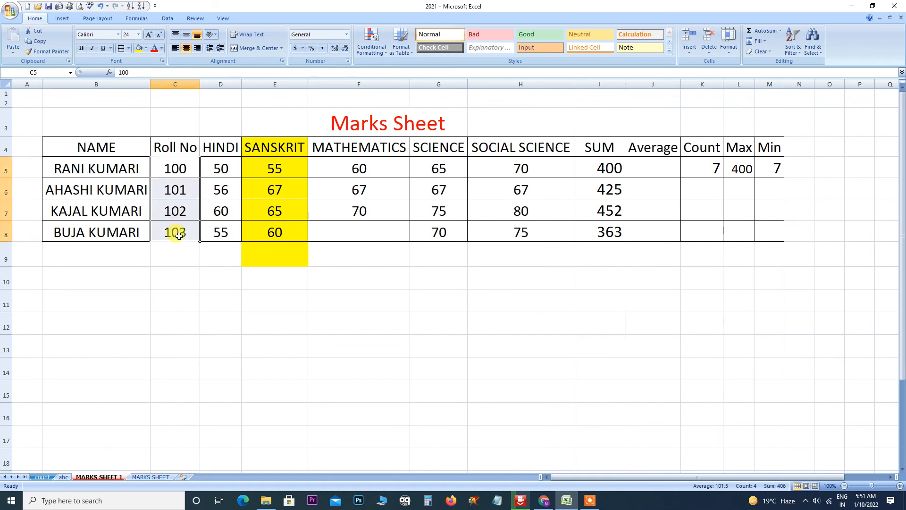
left_click(797, 52)
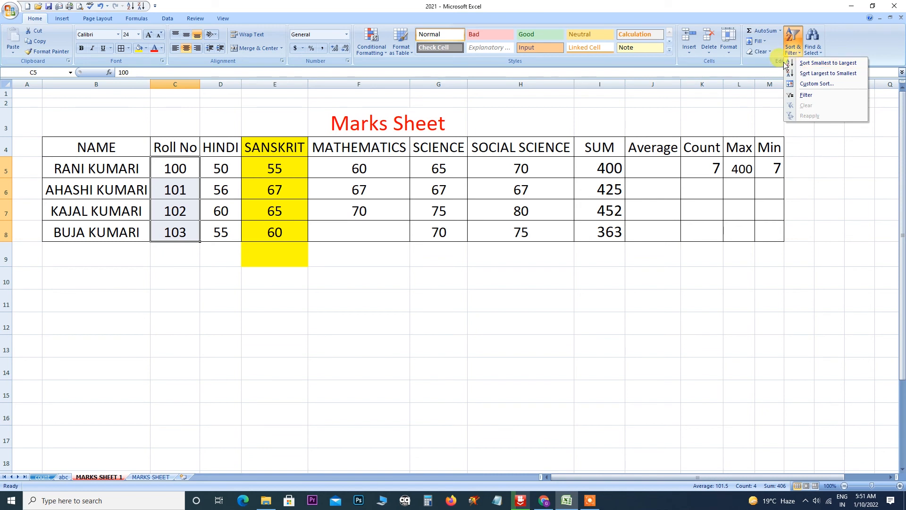
Custom-sort the whole table ascending by the Roll No column.
left_click(816, 85)
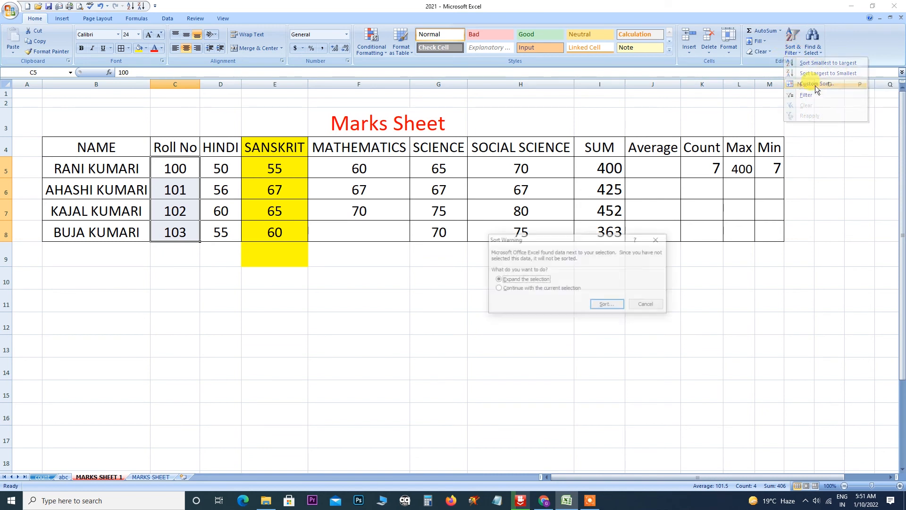
left_click(594, 304)
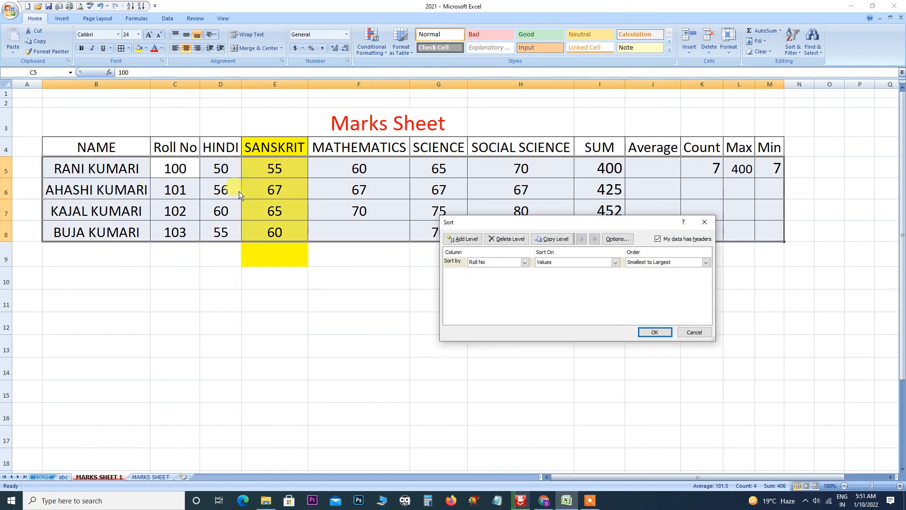
left_click(521, 263)
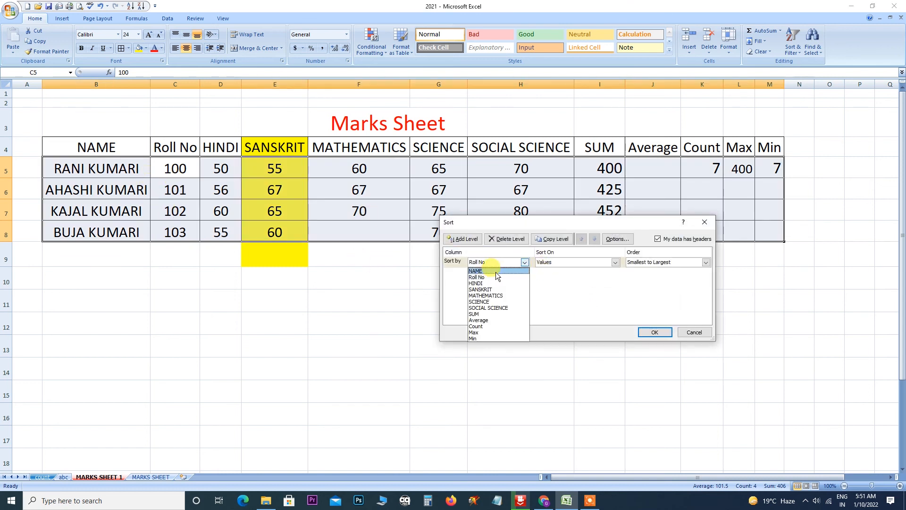
left_click(487, 277)
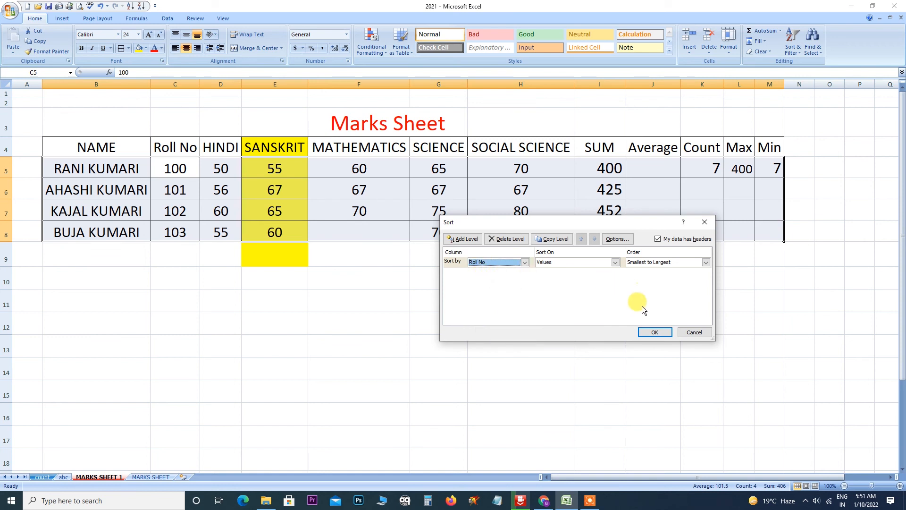
left_click(655, 332)
Sort the table by Roll No largest to smallest, expanding the selection.
left_click_drag(178, 169, 176, 231)
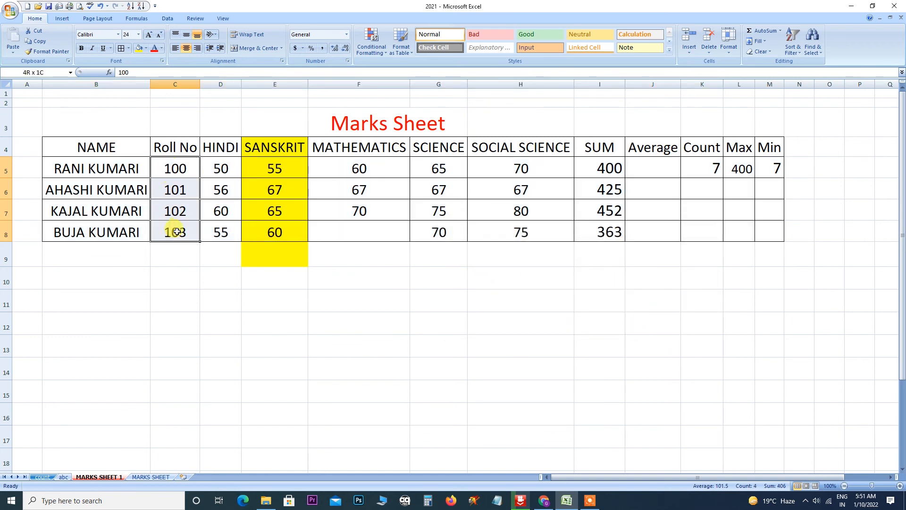
left_click(768, 51)
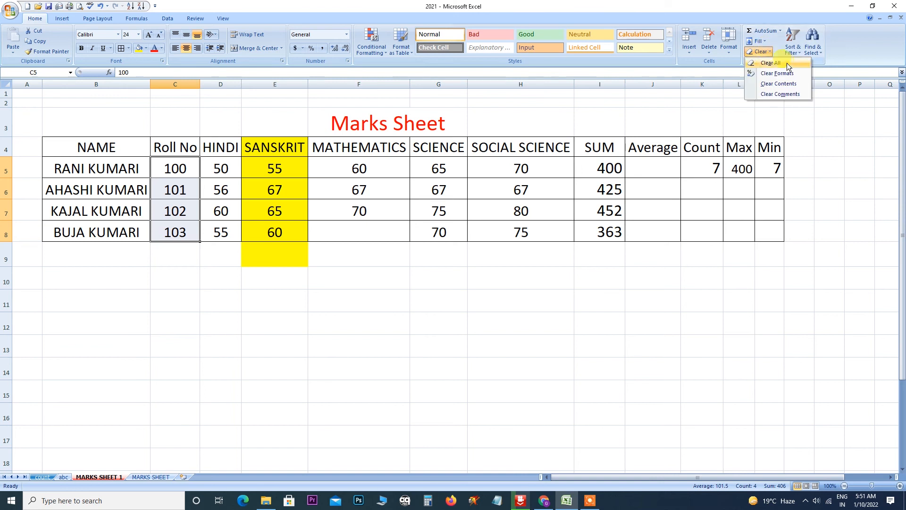
left_click(802, 51)
left_click(810, 73)
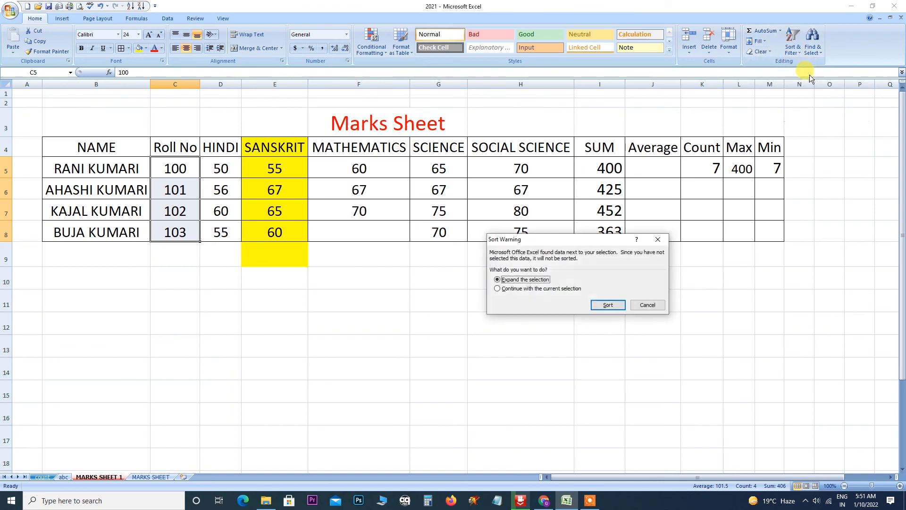
left_click(609, 304)
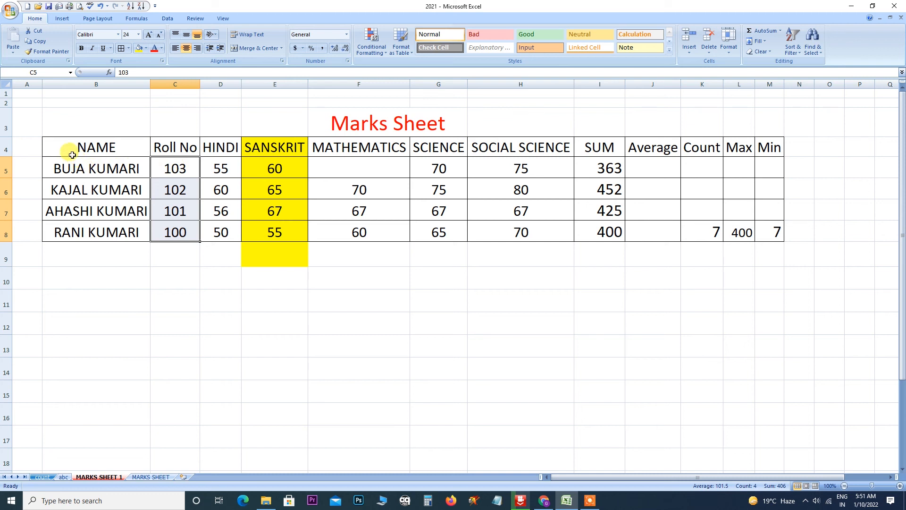
Apply a custom sort on column C across the whole table, then deselect.
left_click(799, 52)
left_click(807, 83)
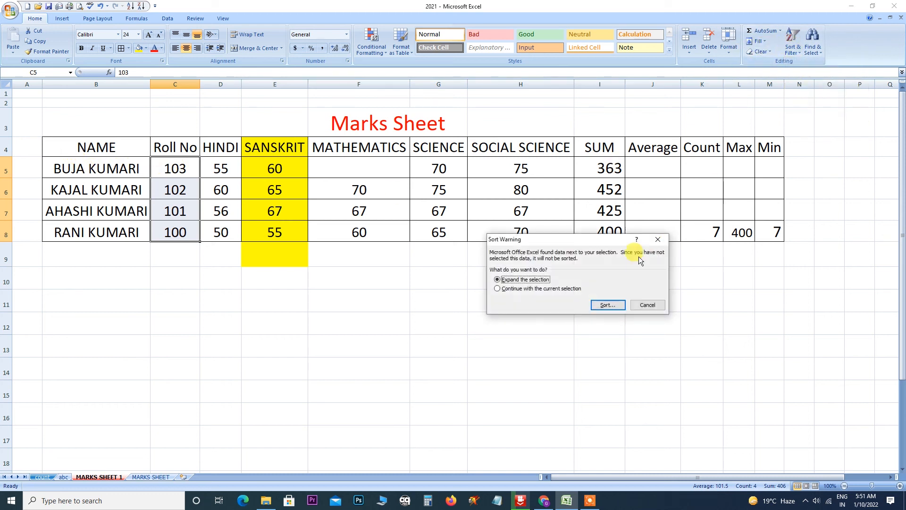
left_click(605, 305)
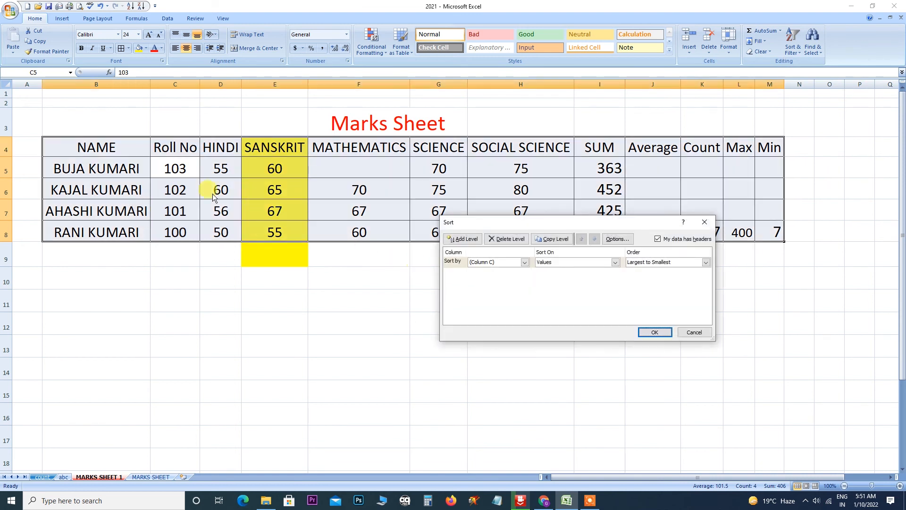
left_click(527, 262)
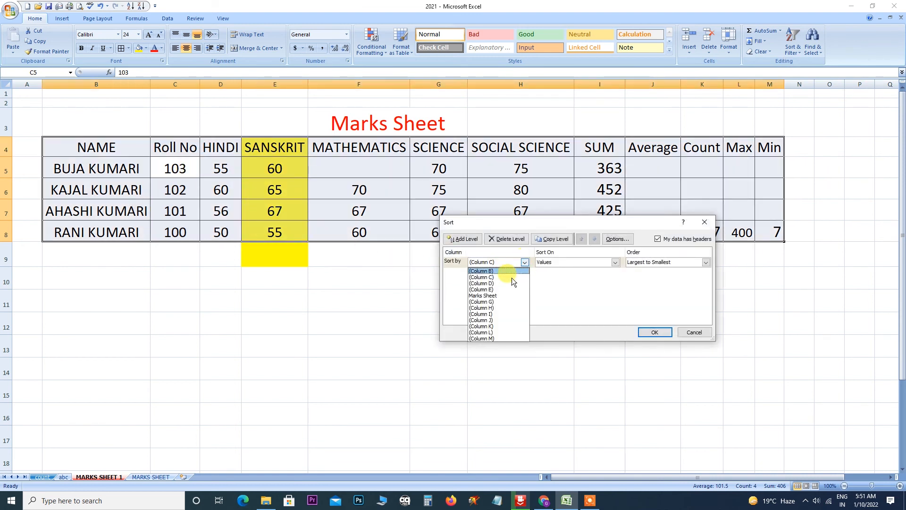
left_click(565, 296)
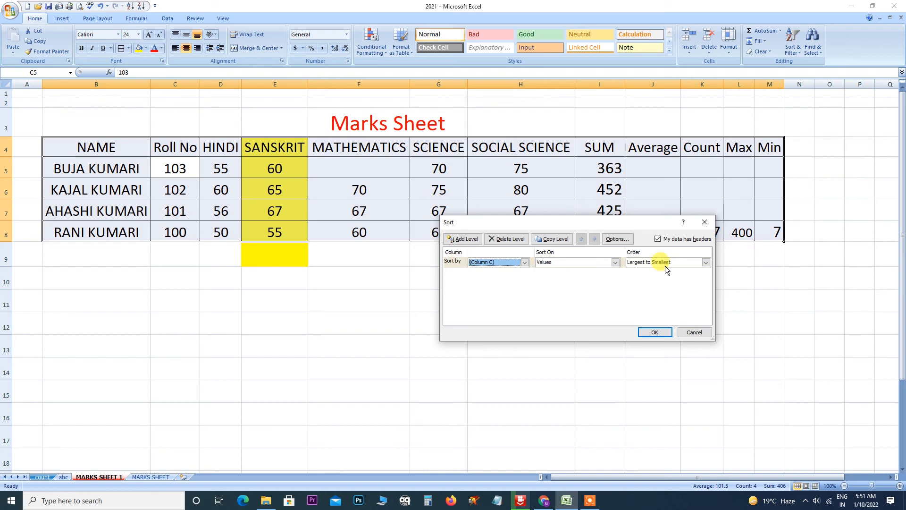
left_click(704, 222)
left_click(327, 335)
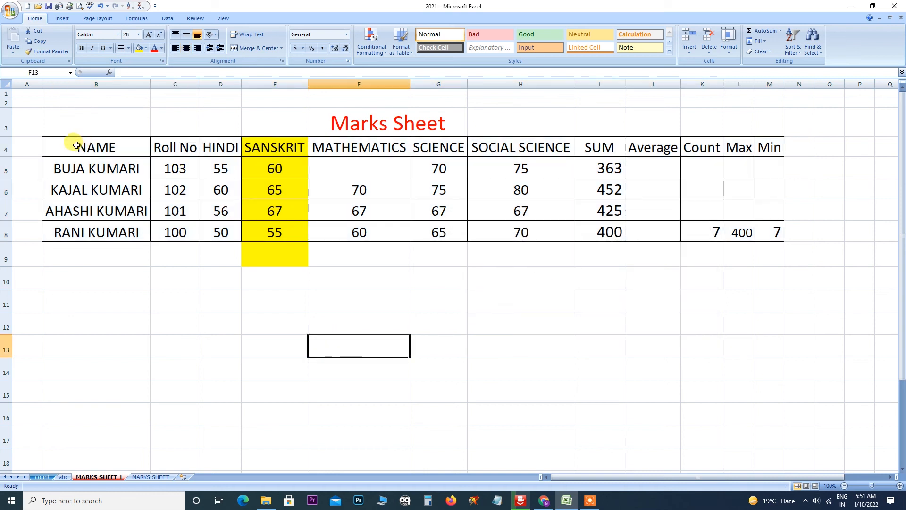
Select the table from the NAME header and cancel a custom sort unchanged.
left_click_drag(71, 143, 776, 230)
left_click(799, 49)
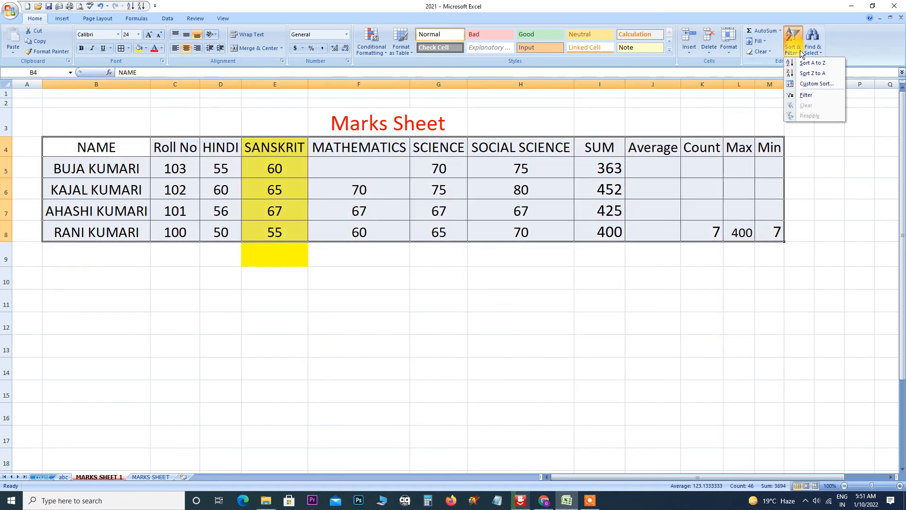
left_click(805, 83)
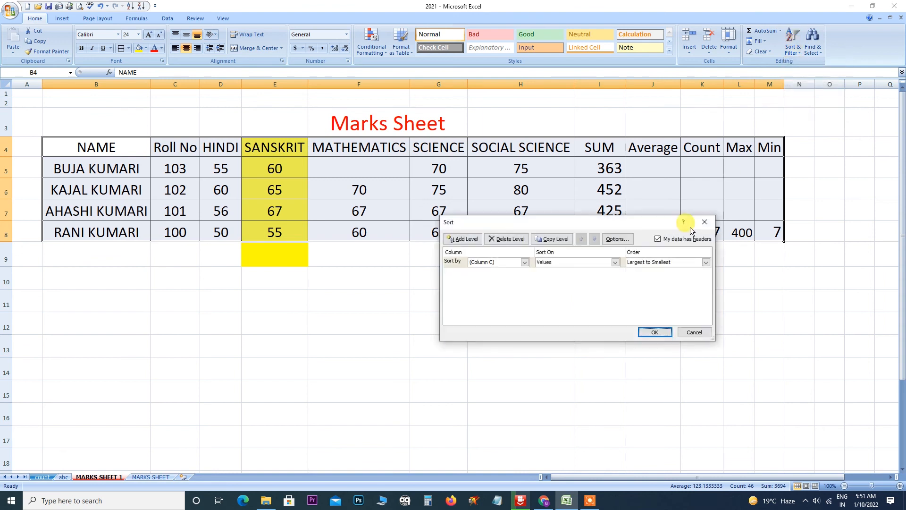
left_click(525, 263)
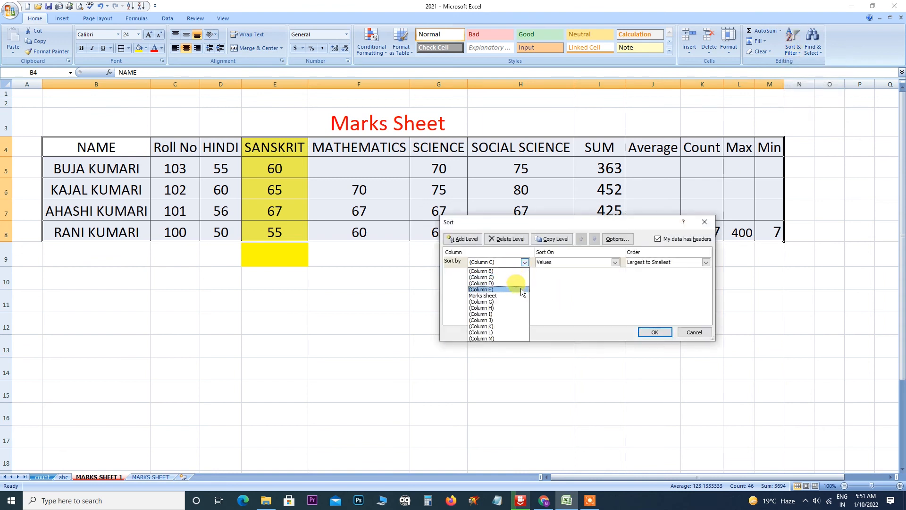
left_click(705, 222)
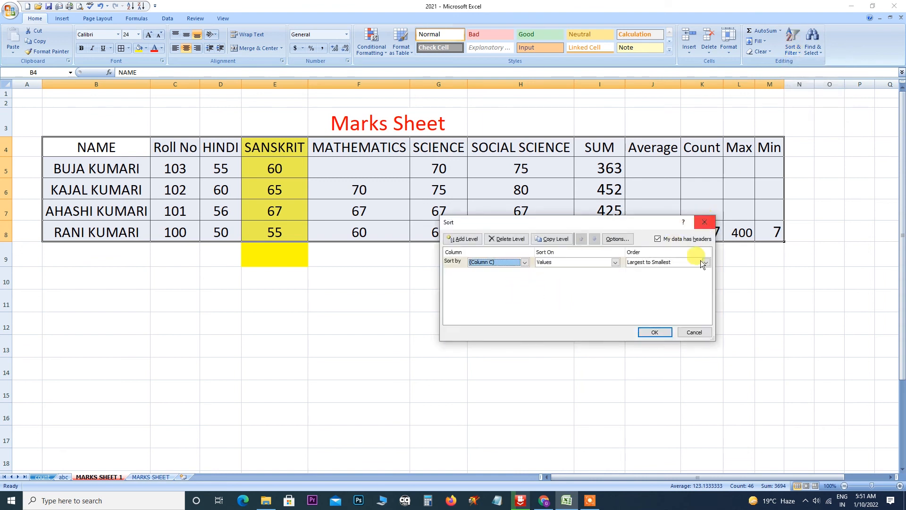
left_click(694, 332)
Cancel a custom sort on the Roll No column, then select the whole table B4:M8.
left_click_drag(177, 148, 180, 231)
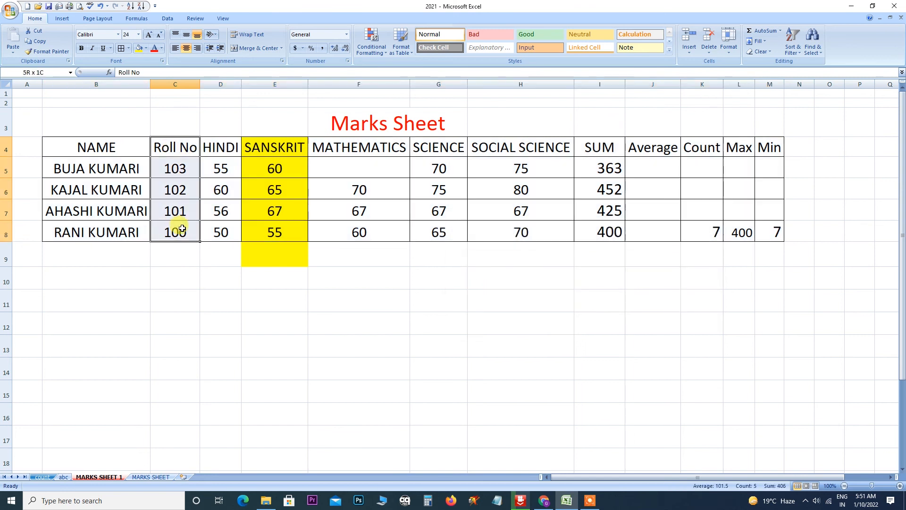
left_click(799, 57)
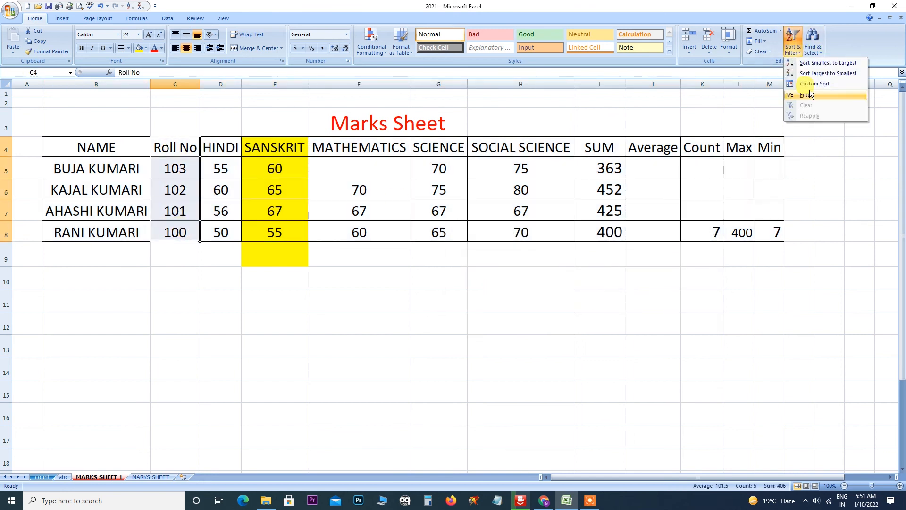
left_click(817, 74)
left_click(605, 304)
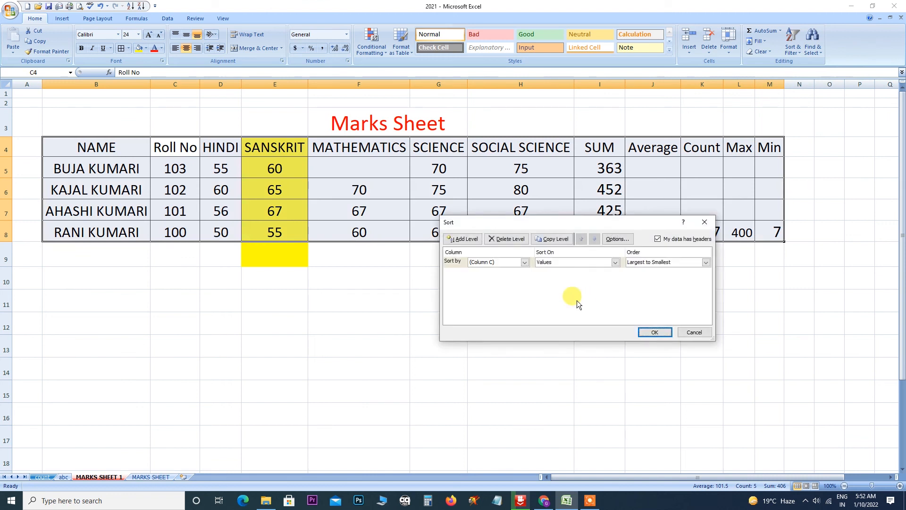
left_click(704, 222)
left_click(599, 324)
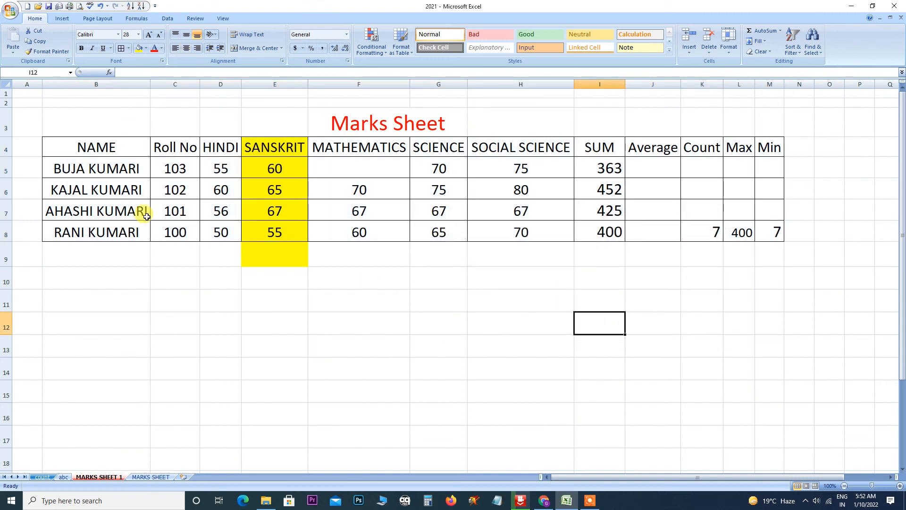
left_click(793, 45)
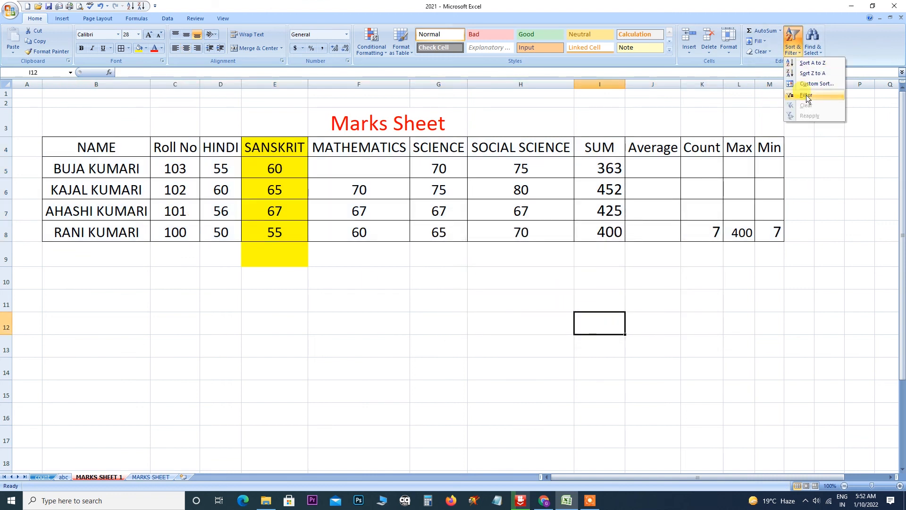
left_click_drag(80, 147, 766, 235)
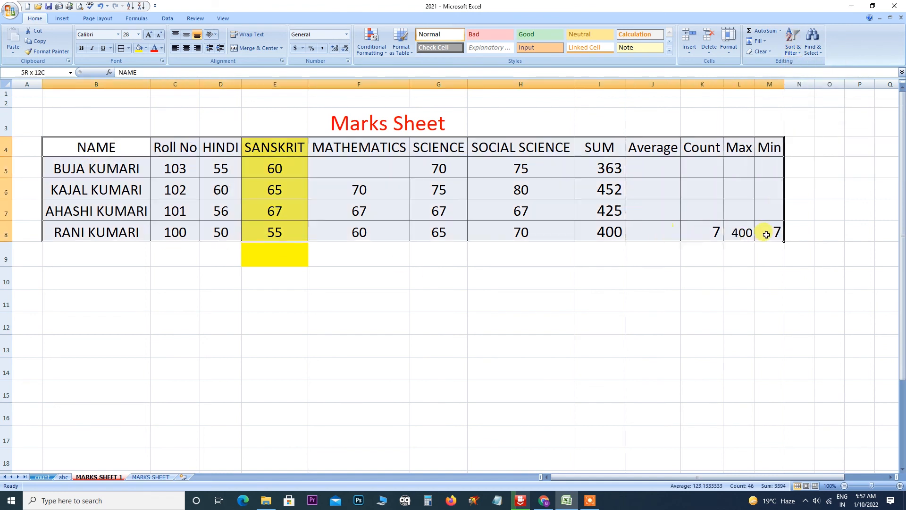
Turn on AutoFilter and sort the rows A to Z by NAME.
left_click(798, 51)
left_click(805, 95)
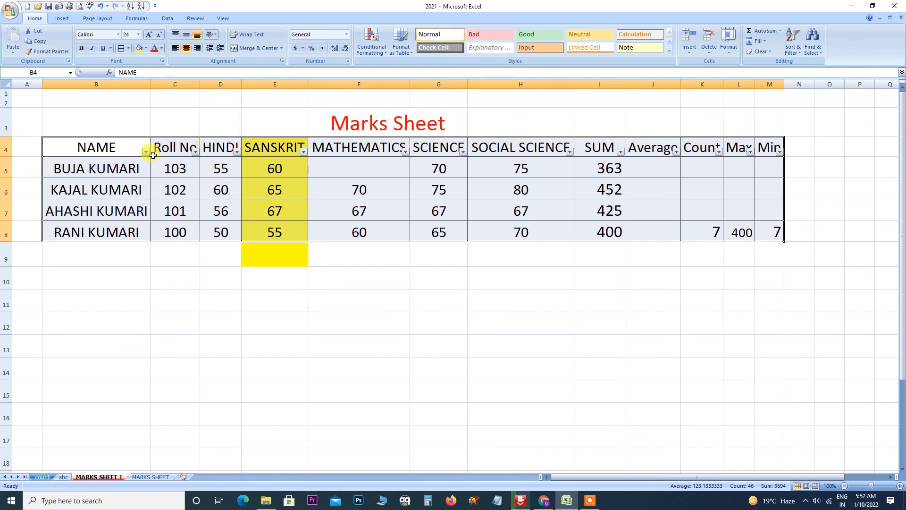
left_click(146, 152)
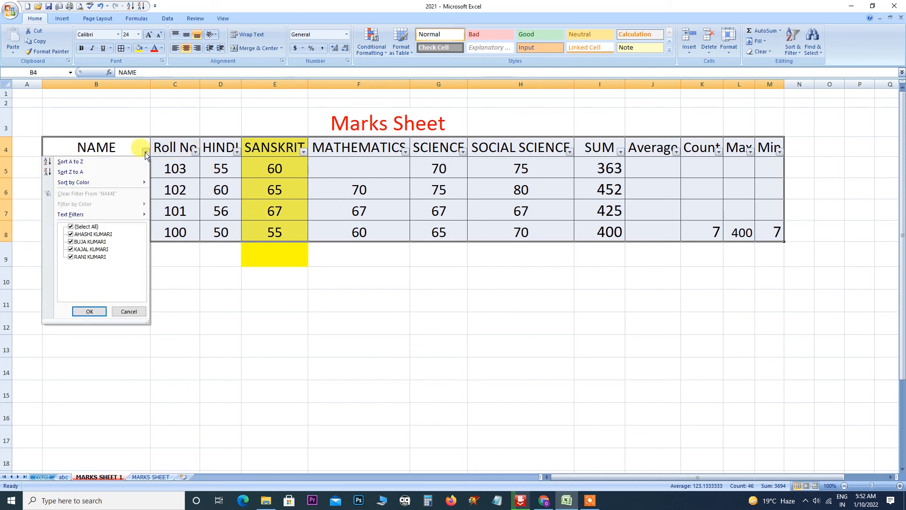
left_click(73, 162)
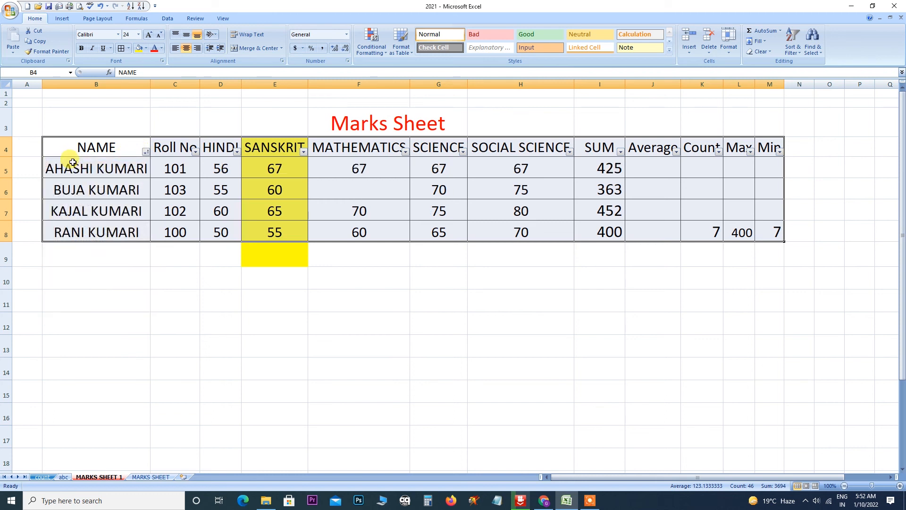
Sort the rows by Roll No largest to smallest from its filter dropdown.
left_click(194, 151)
left_click(147, 171)
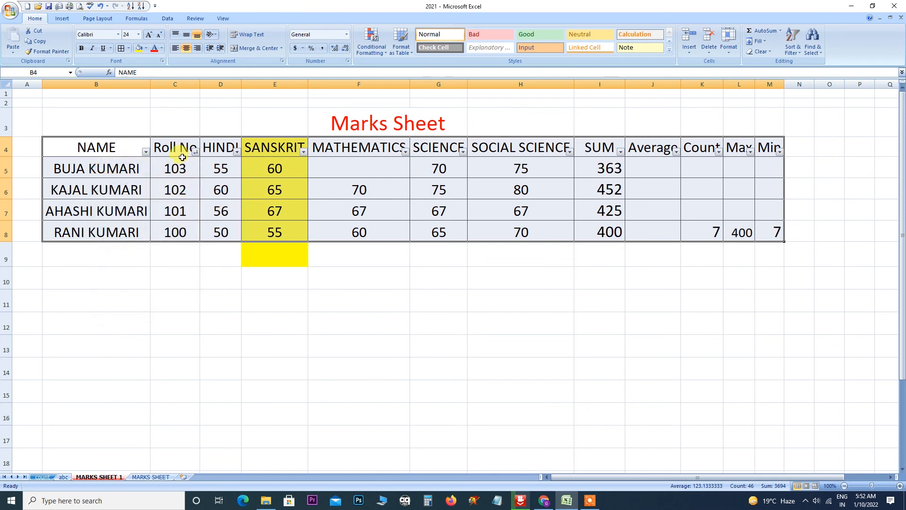
left_click(195, 151)
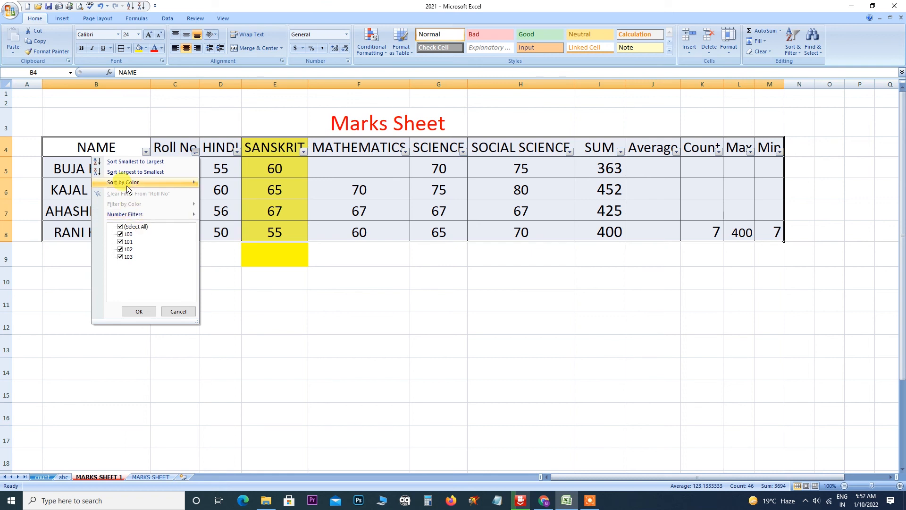
mouse_move(126, 185)
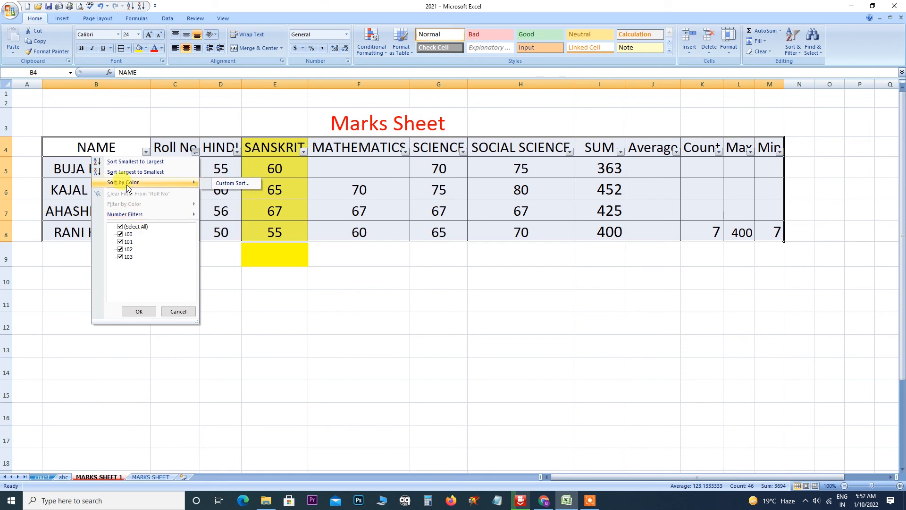
left_click(240, 183)
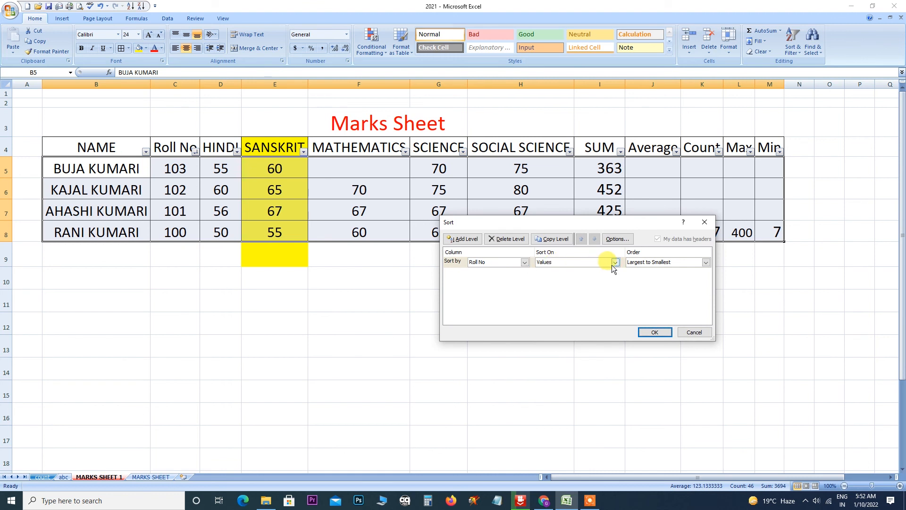
left_click(655, 331)
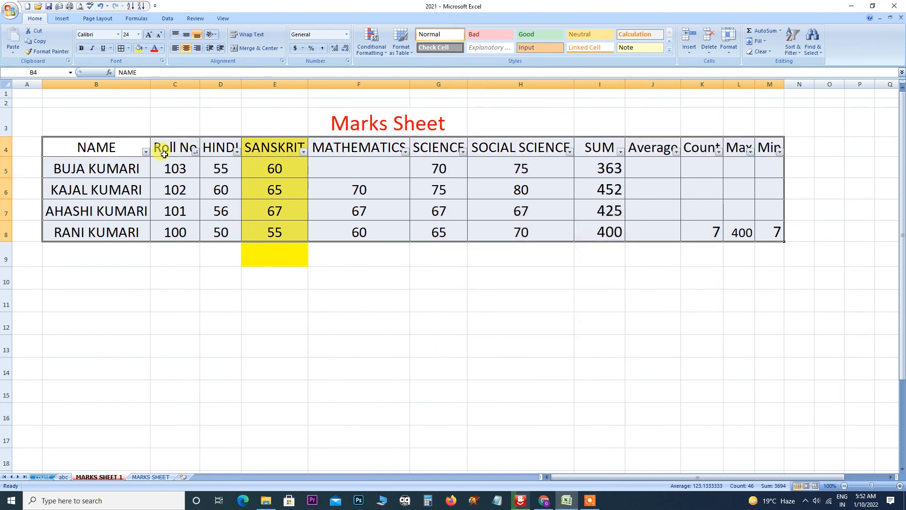
Filter the NAME column to show only the first student's row.
left_click(146, 152)
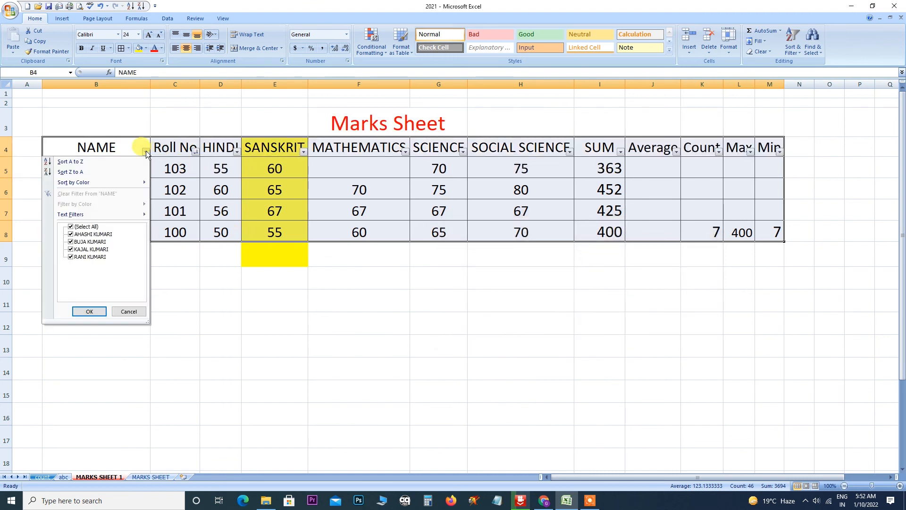
left_click(71, 227)
left_click(71, 234)
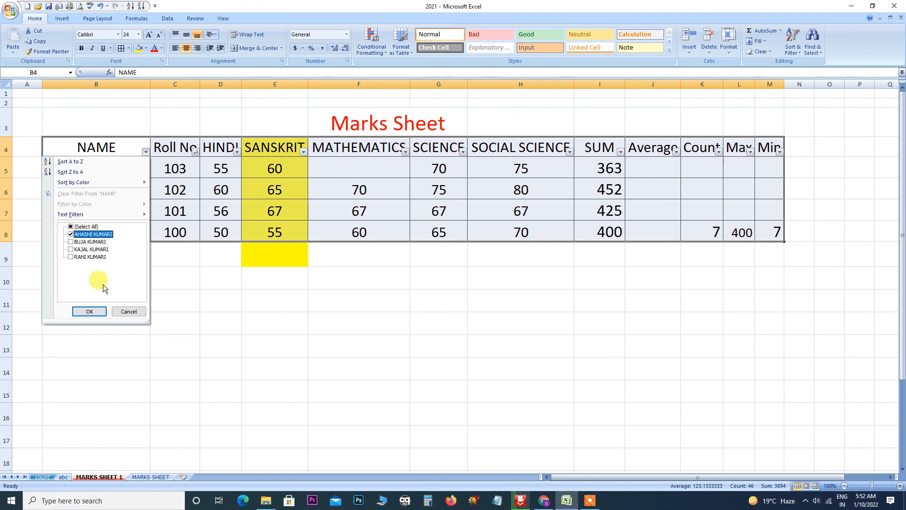
left_click(89, 311)
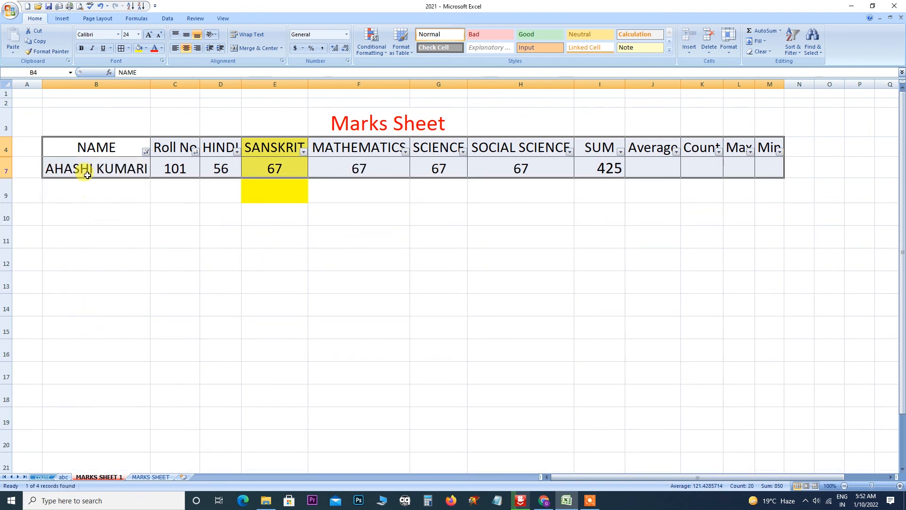
Add the other three names back to the NAME filter, one and then two more.
left_click(147, 151)
left_click(71, 242)
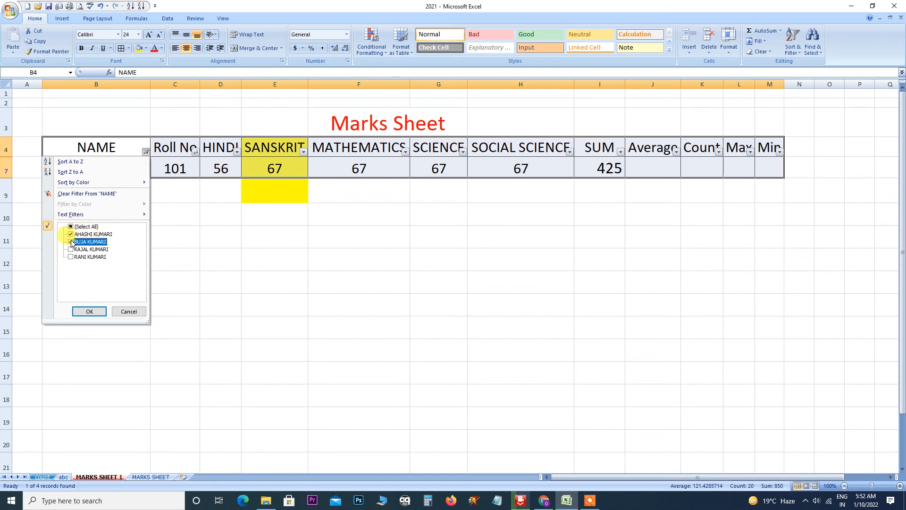
left_click(89, 311)
left_click(146, 151)
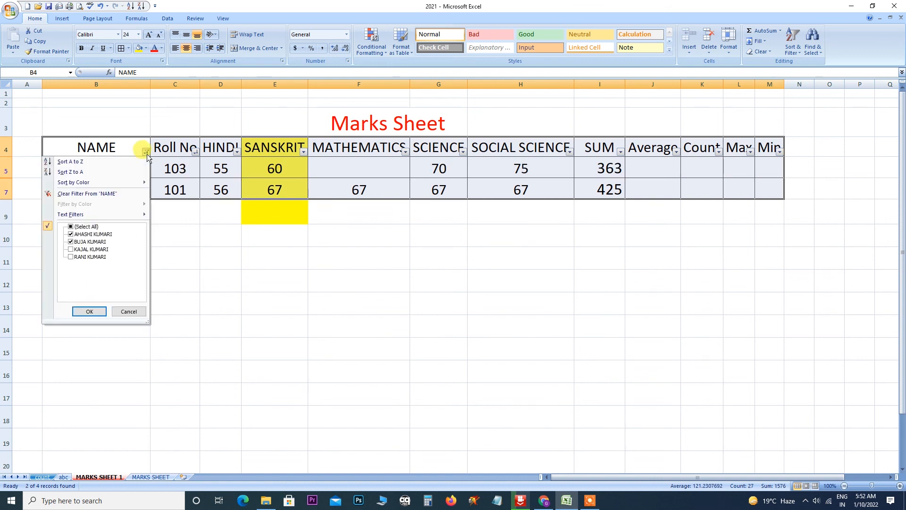
left_click(71, 250)
left_click(71, 257)
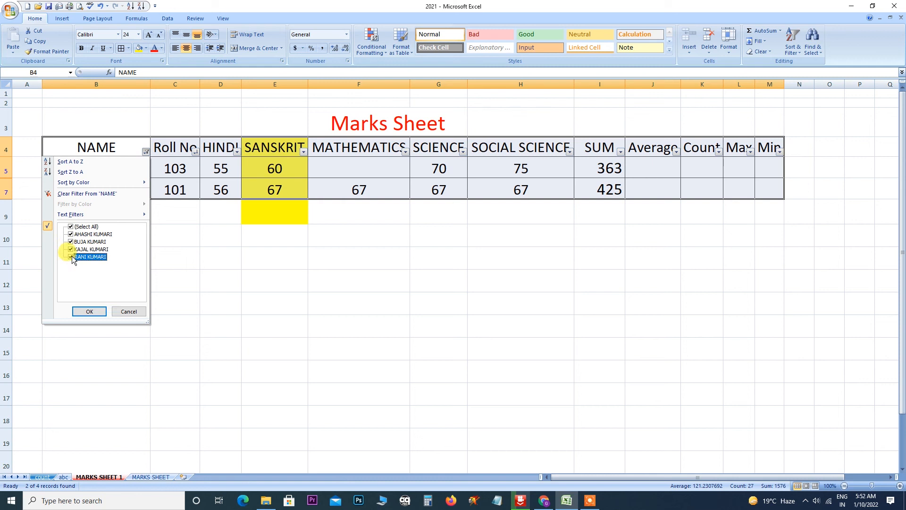
left_click(89, 311)
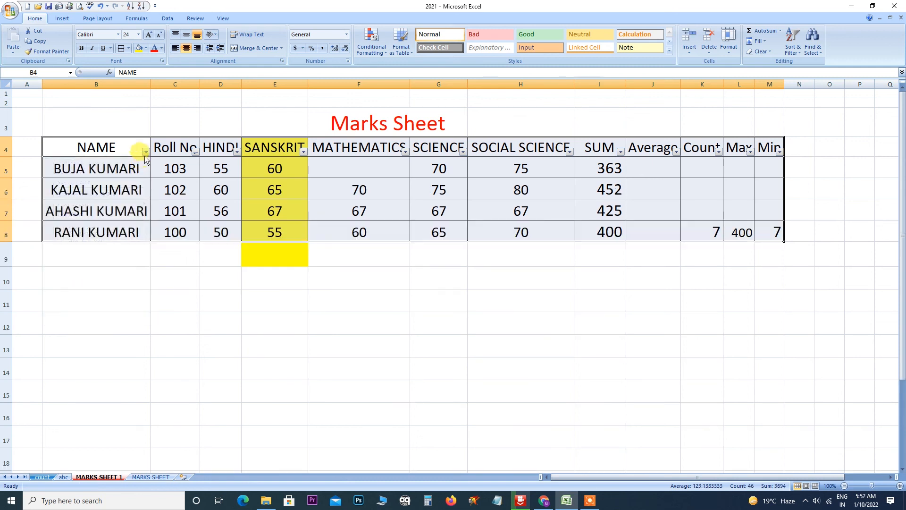
Uncheck the other three names so only the first student shows again.
left_click(146, 151)
left_click(71, 241)
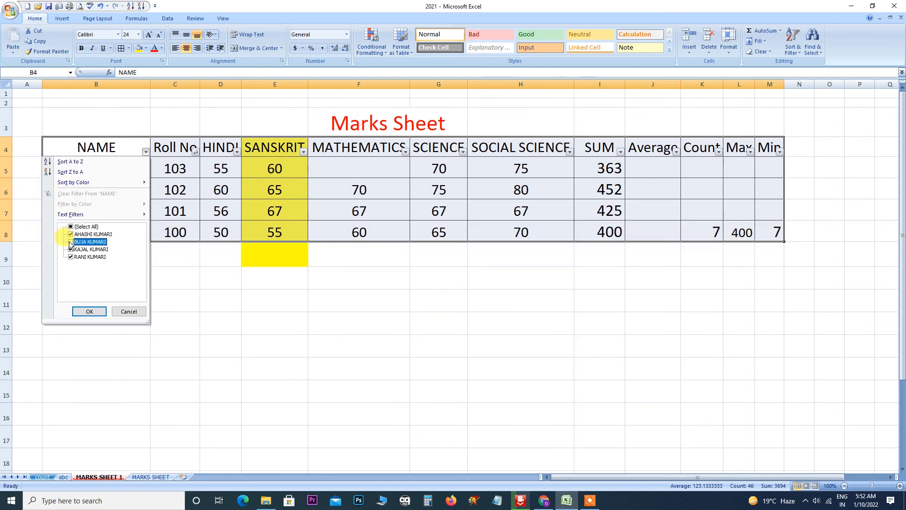
left_click(71, 250)
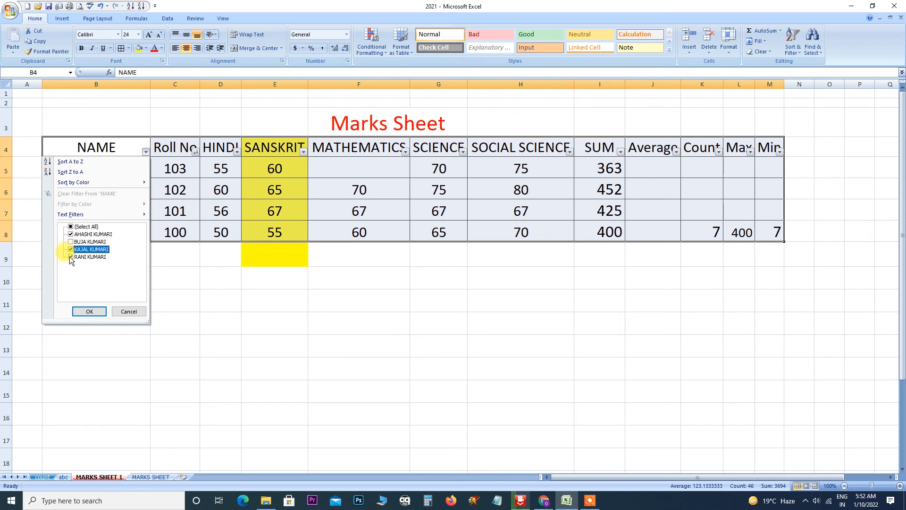
left_click(71, 258)
left_click(71, 249)
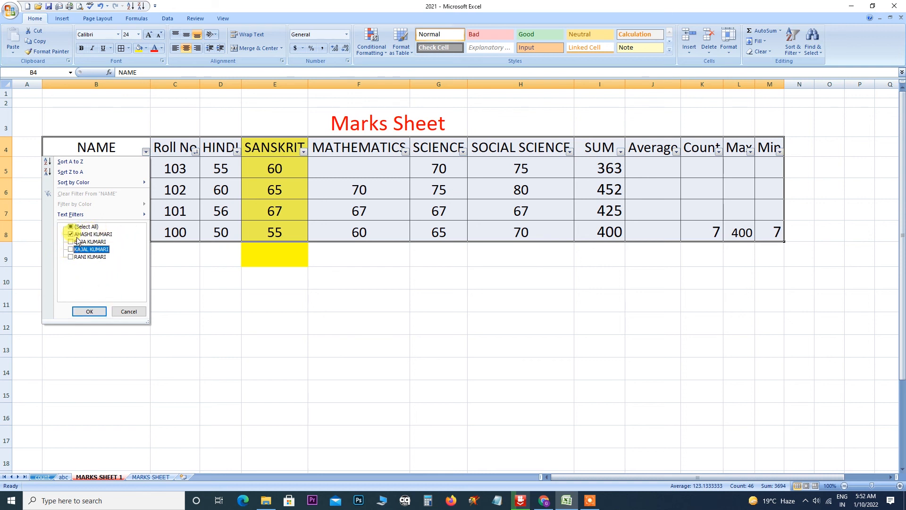
left_click(90, 312)
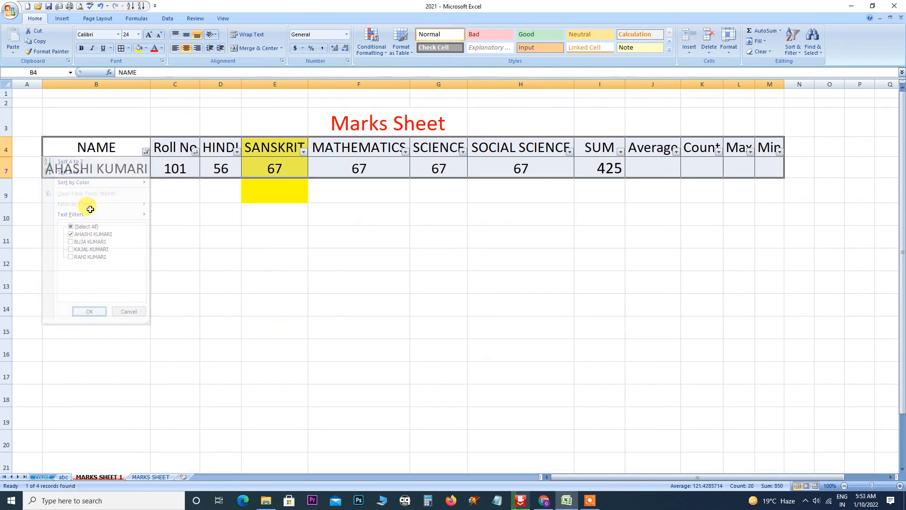
Recheck all remaining names in the NAME filter to show all four students.
left_click(145, 151)
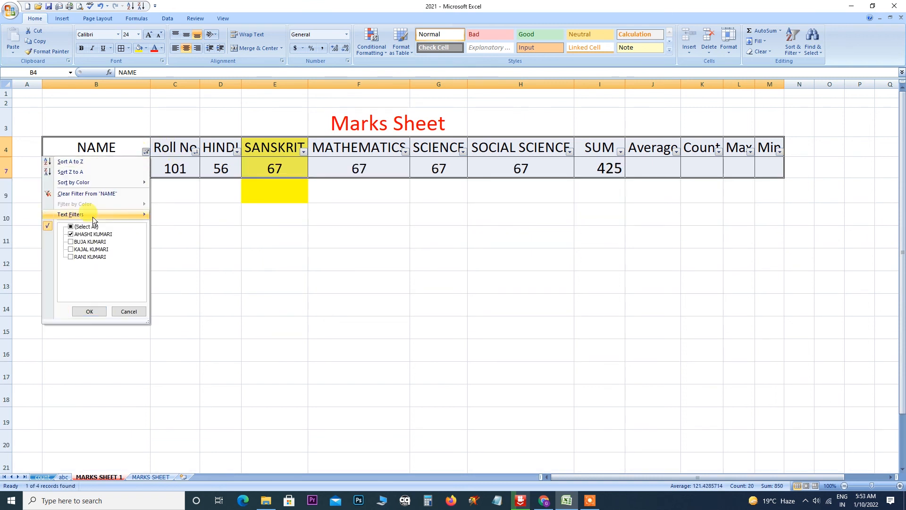
left_click(75, 242)
left_click(71, 250)
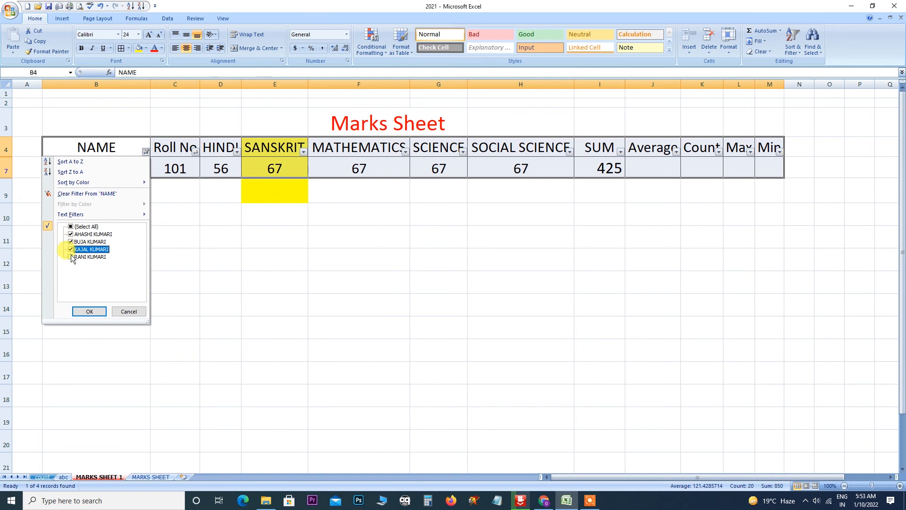
left_click(71, 257)
left_click(90, 311)
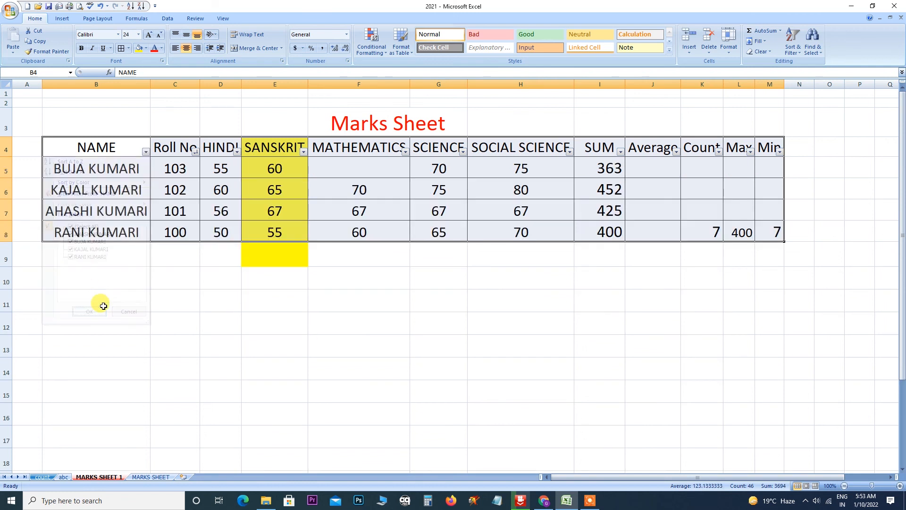
left_click(797, 52)
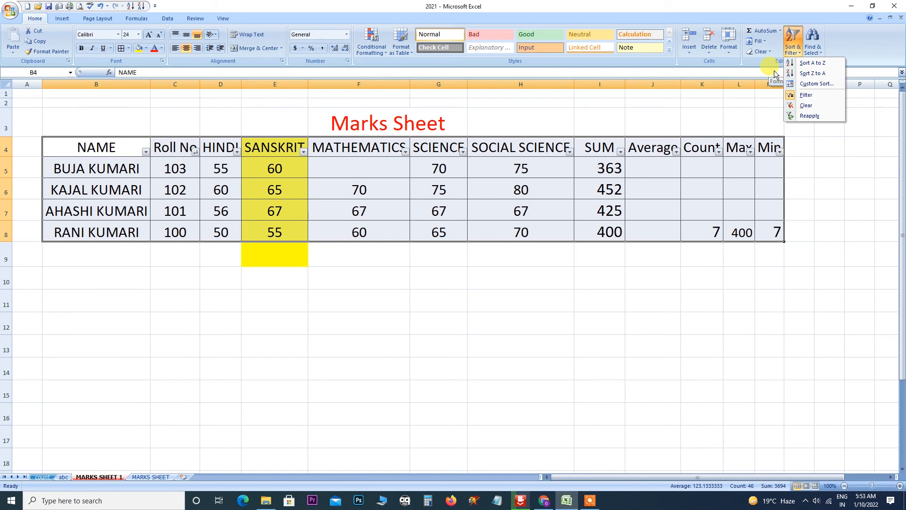
Turn AutoFilter off and back on for the Marks Sheet headers.
left_click(802, 95)
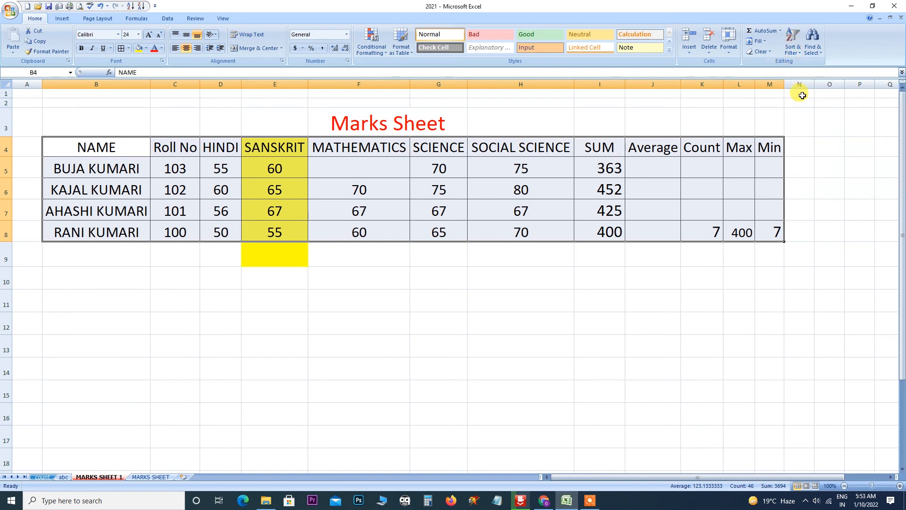
left_click(803, 55)
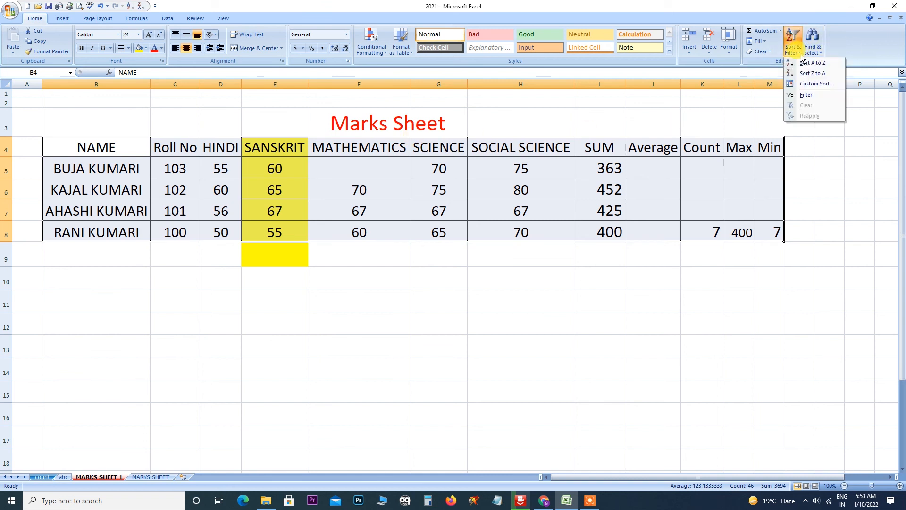
left_click(804, 95)
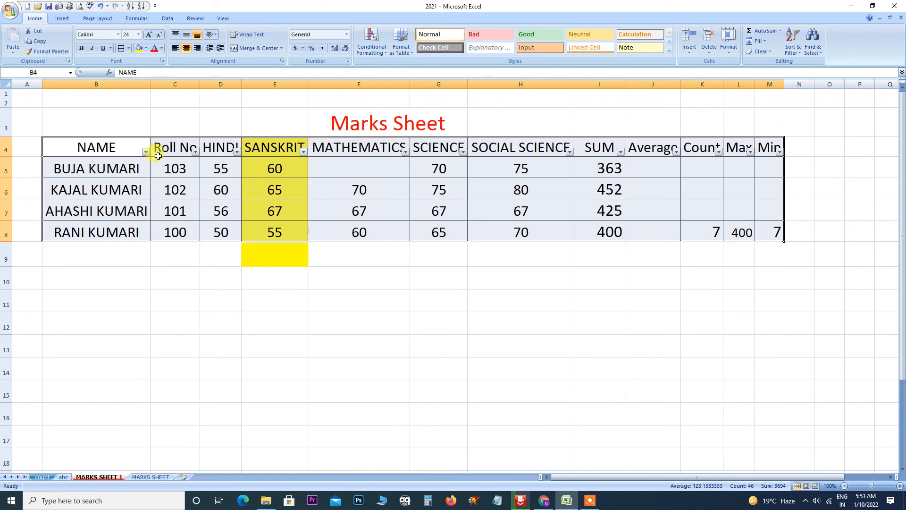
left_click(799, 52)
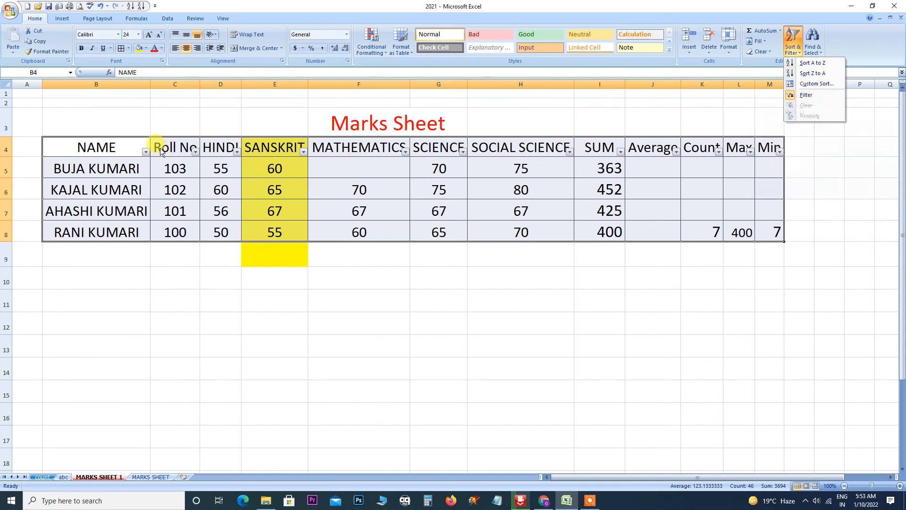
Filter the first student's row out via the NAME column, then clear the filter.
left_click(145, 151)
left_click(92, 249)
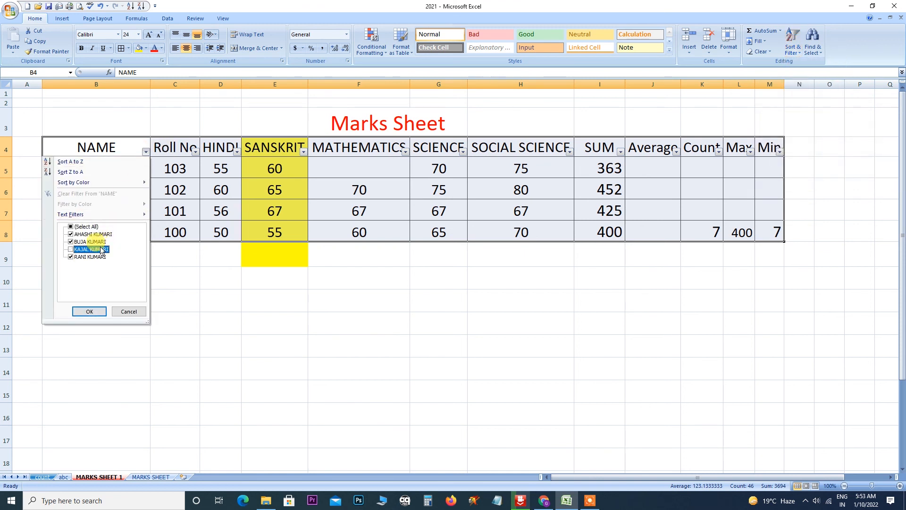
left_click(90, 312)
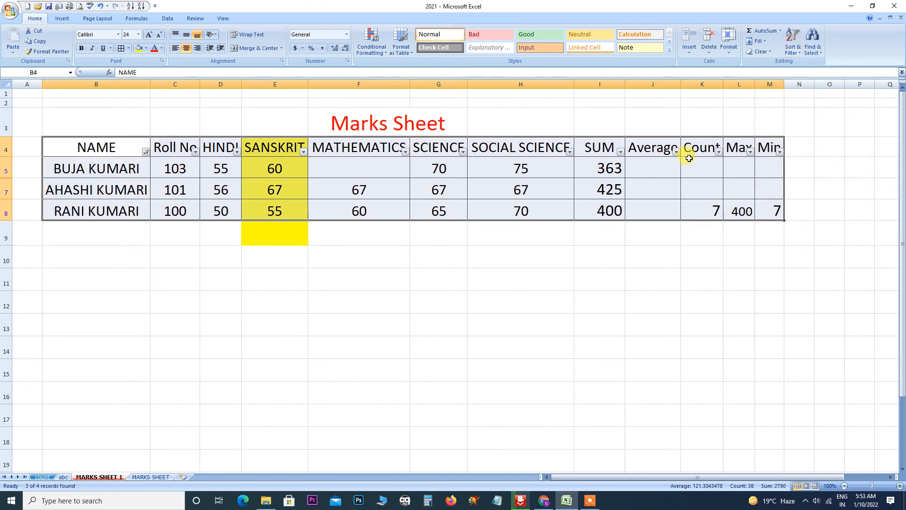
left_click(796, 51)
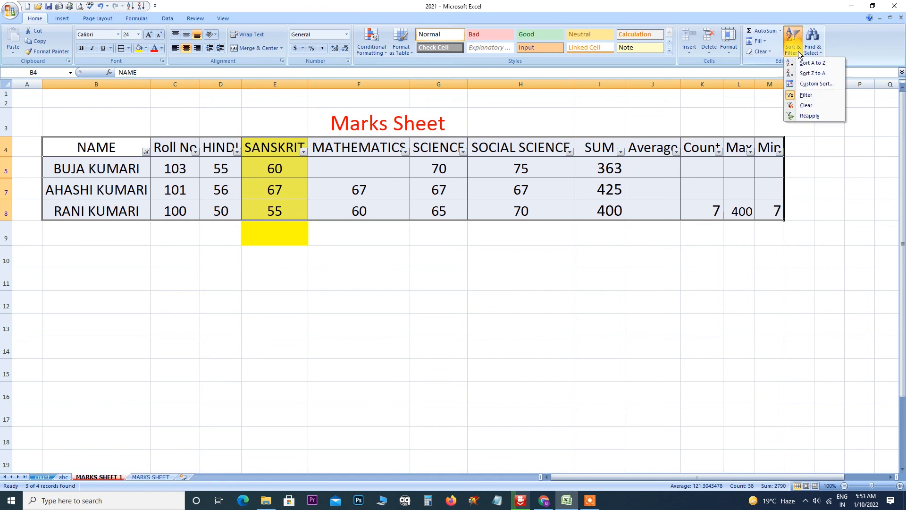
left_click(824, 106)
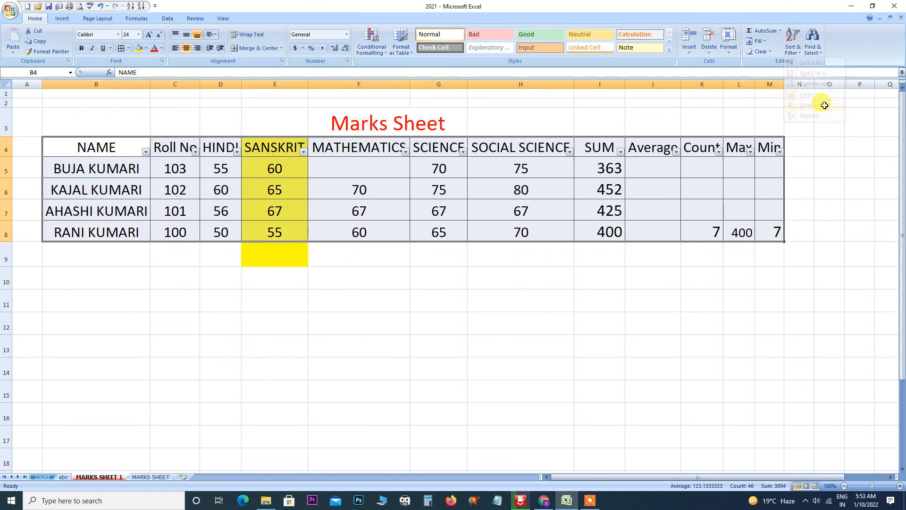
Select the table B4:M8 and review the Sort & Filter options without changes.
left_click(793, 49)
left_click(795, 163)
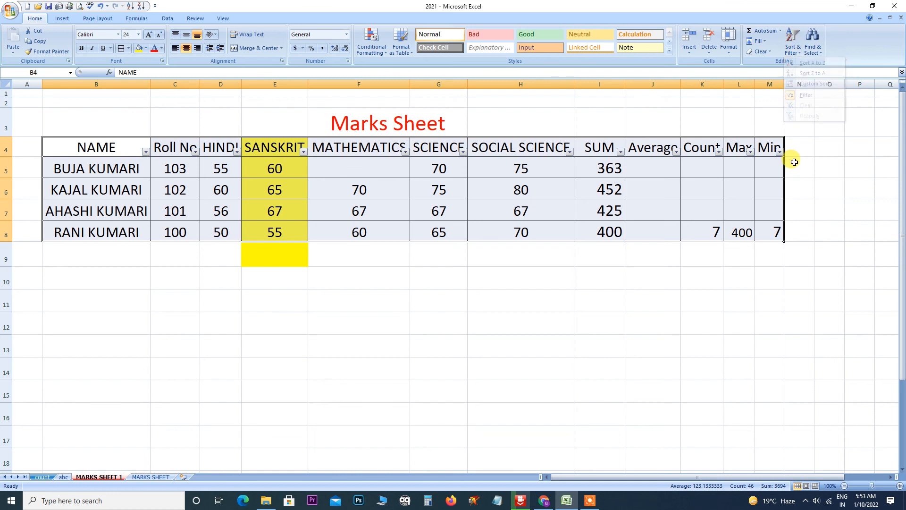
left_click(792, 49)
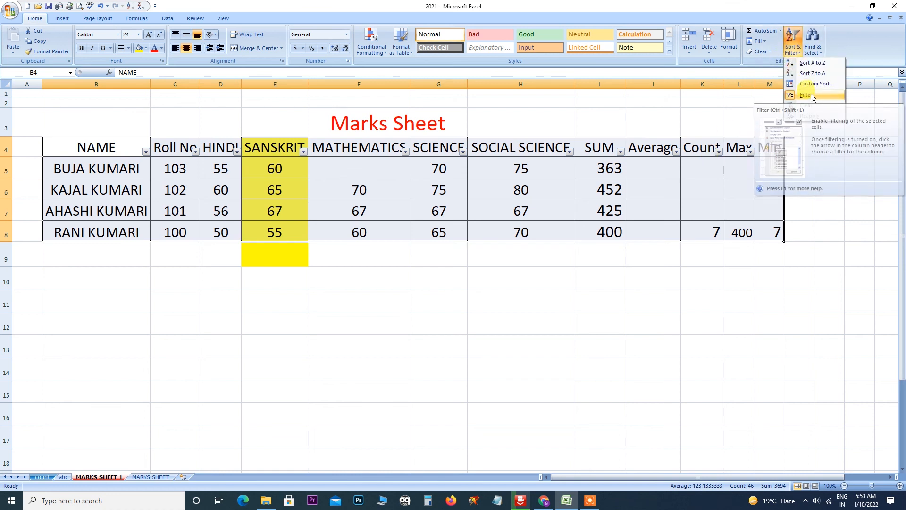
left_click(796, 163)
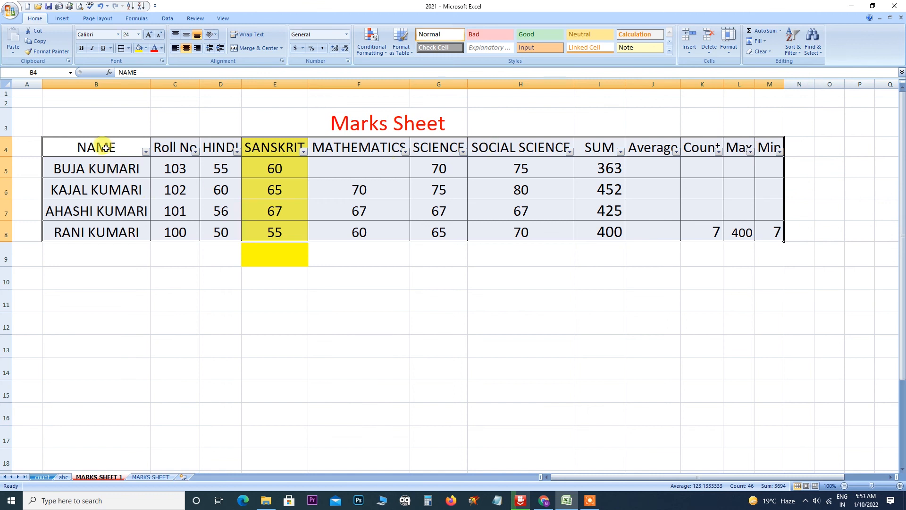
left_click_drag(104, 147, 758, 236)
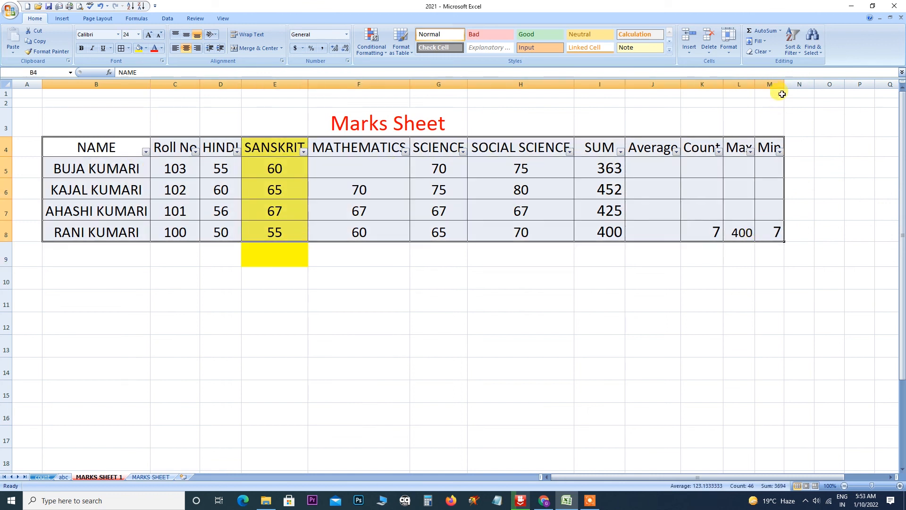
left_click(793, 47)
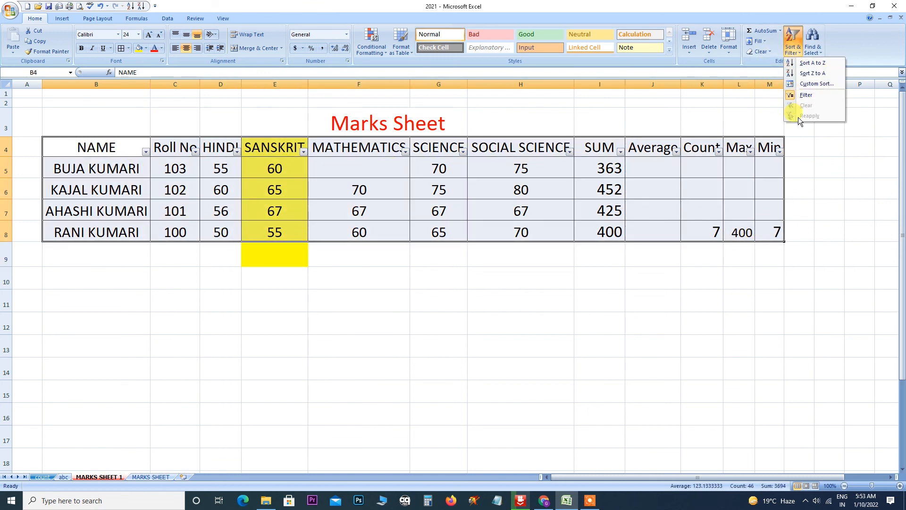
left_click(175, 190)
Hide the first student again with the NAME filter, then clear it to show all rows.
left_click(146, 152)
left_click(82, 242)
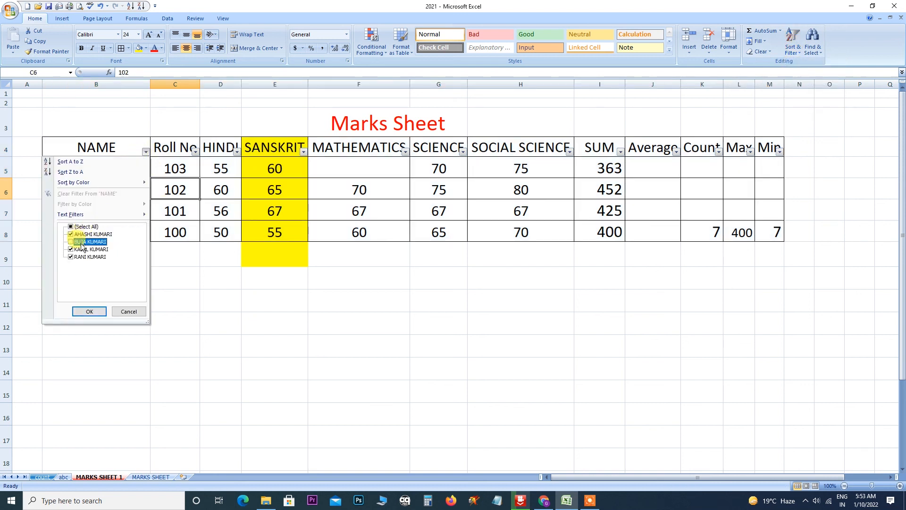
left_click(90, 311)
left_click(794, 47)
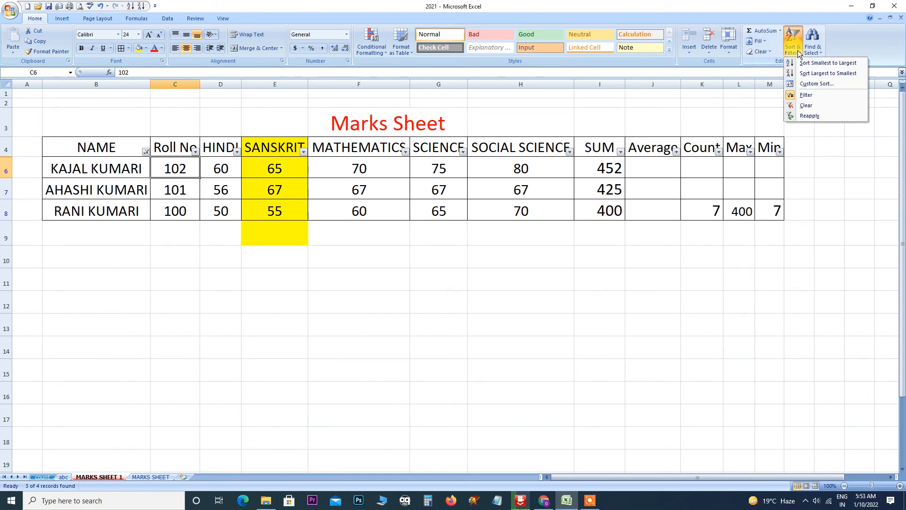
left_click(802, 105)
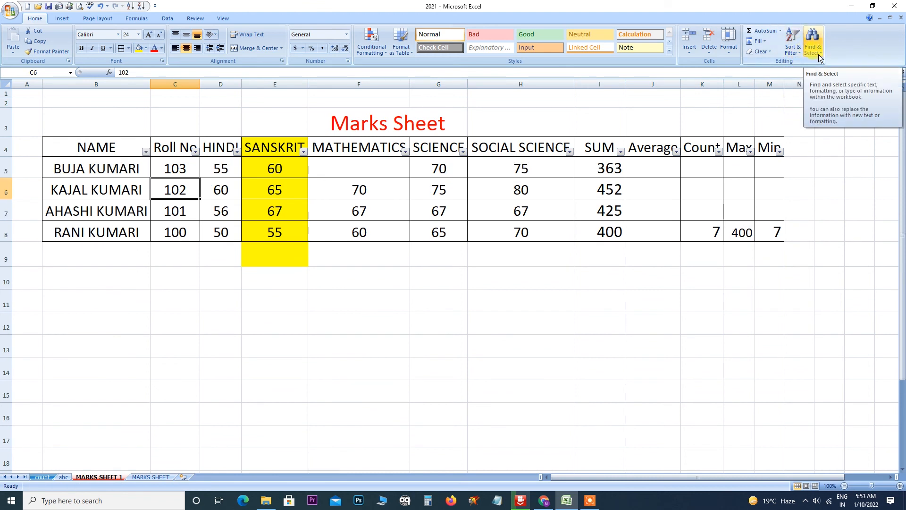
left_click(590, 500)
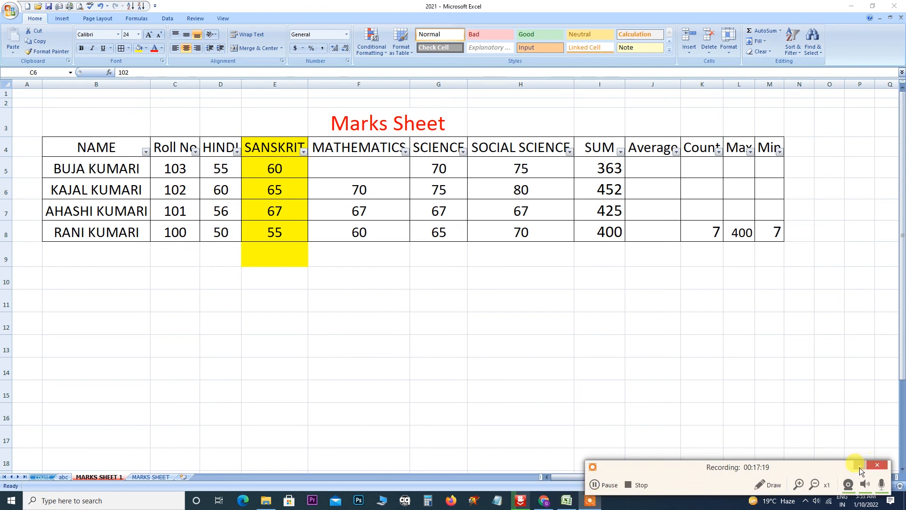
left_click(629, 483)
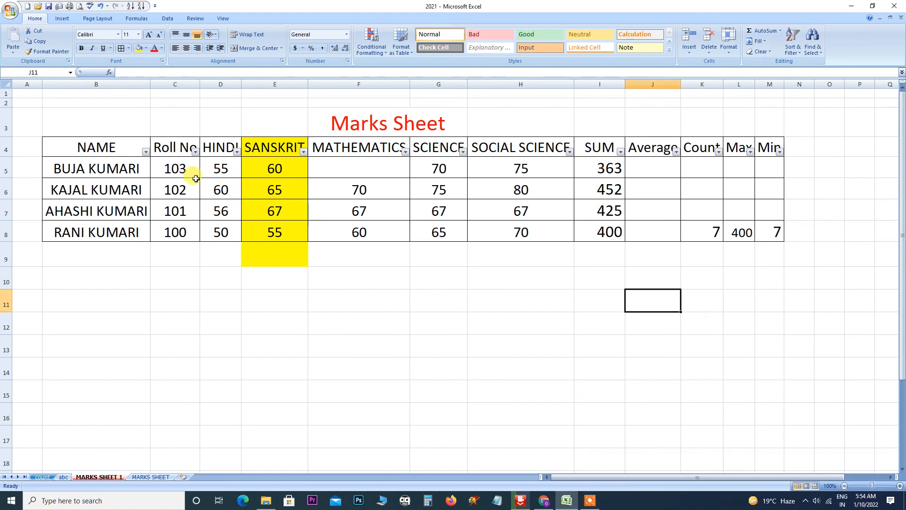
Use Find and Replace to change the HINDI mark 55 in D5 to 50.
left_click(820, 53)
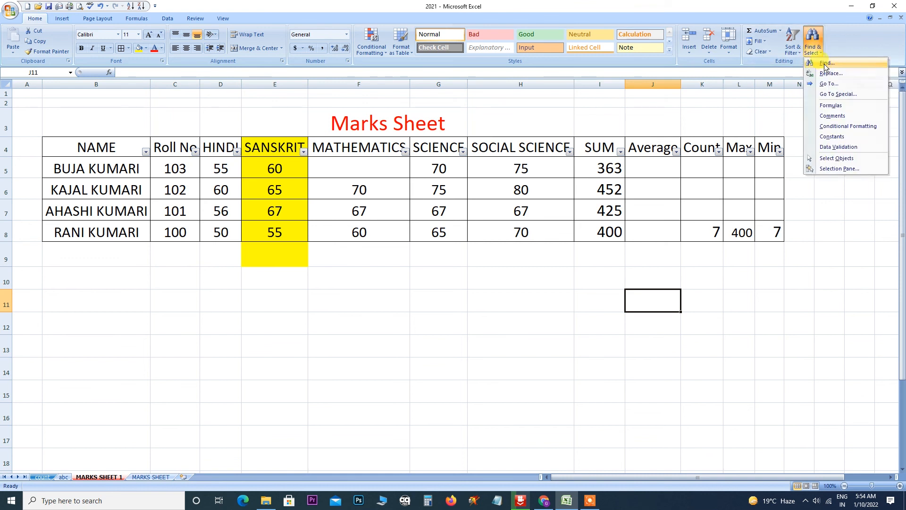
left_click(823, 64)
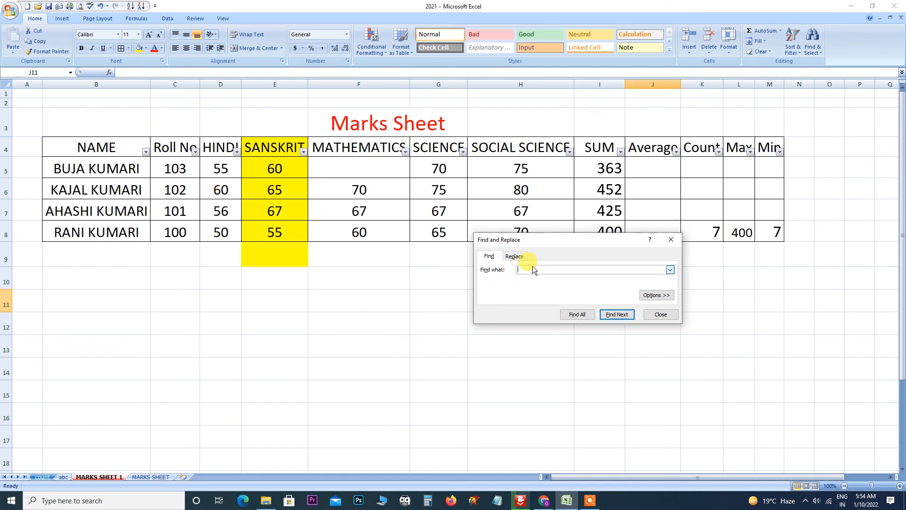
type("55")
left_click(617, 315)
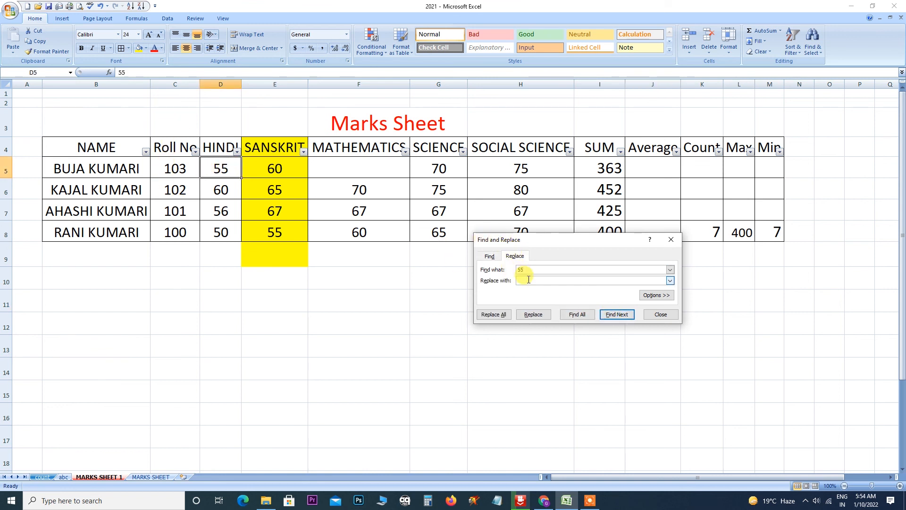
type("0")
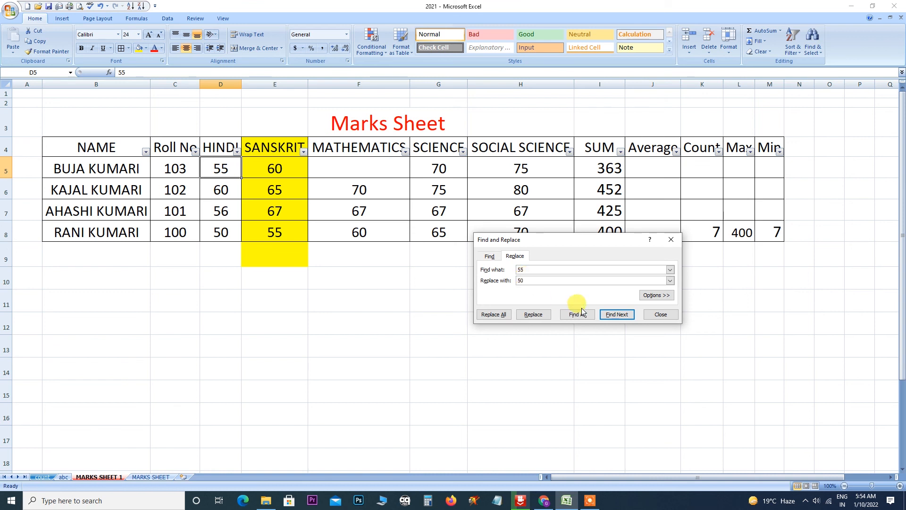
left_click(533, 314)
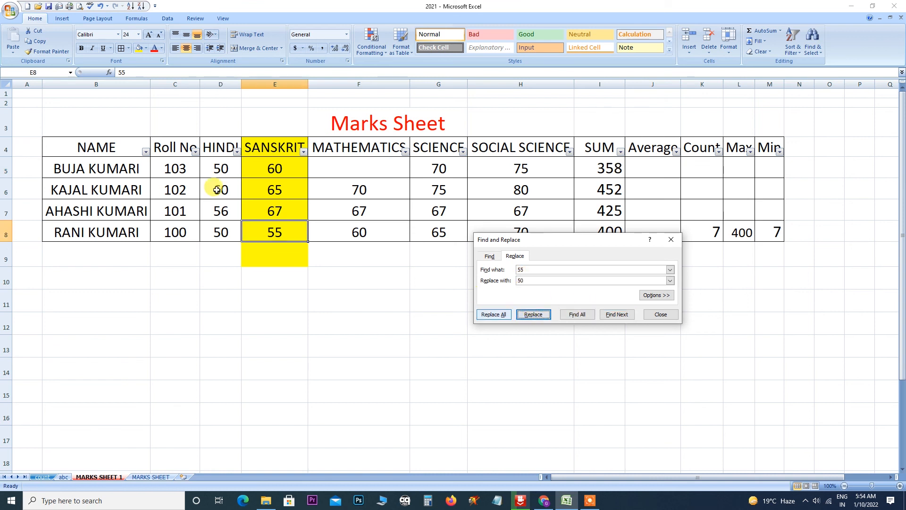
left_click(489, 256)
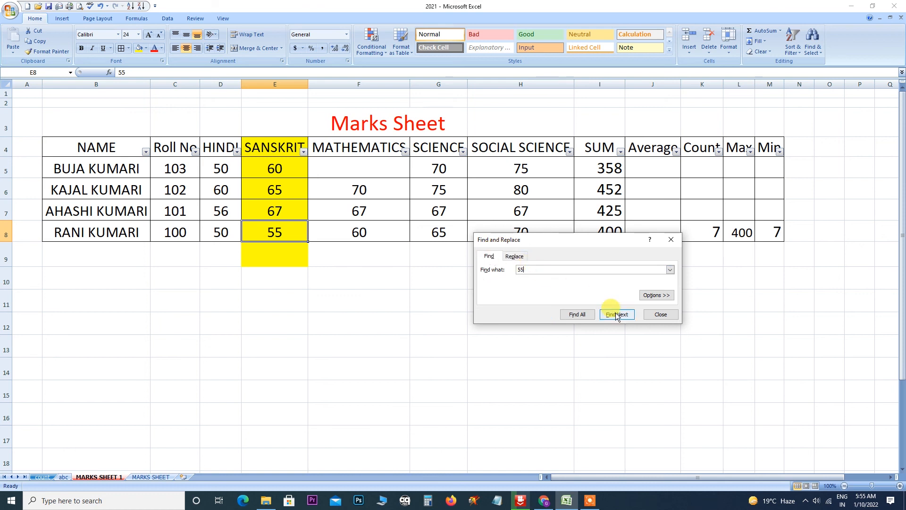
left_click(517, 257)
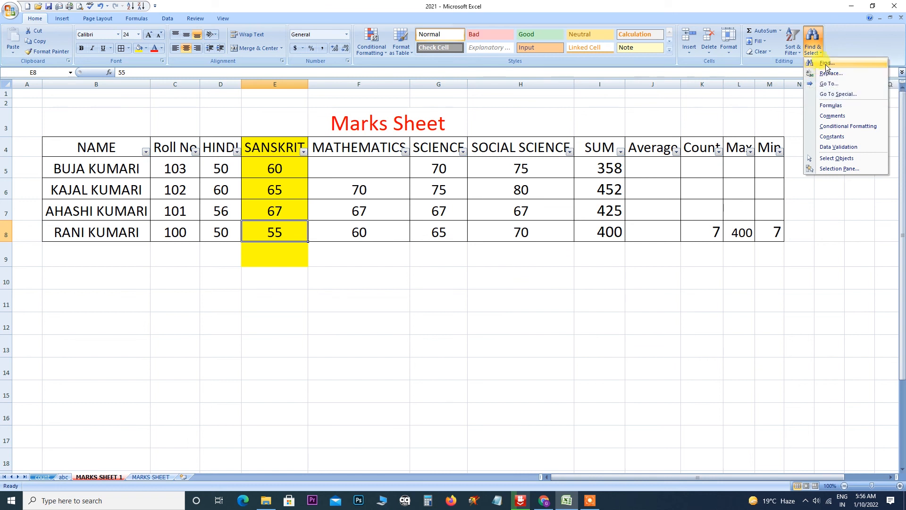
Replace the name in B5 with roll 100's student name, then close Find and Replace.
left_click(827, 63)
left_click(617, 314)
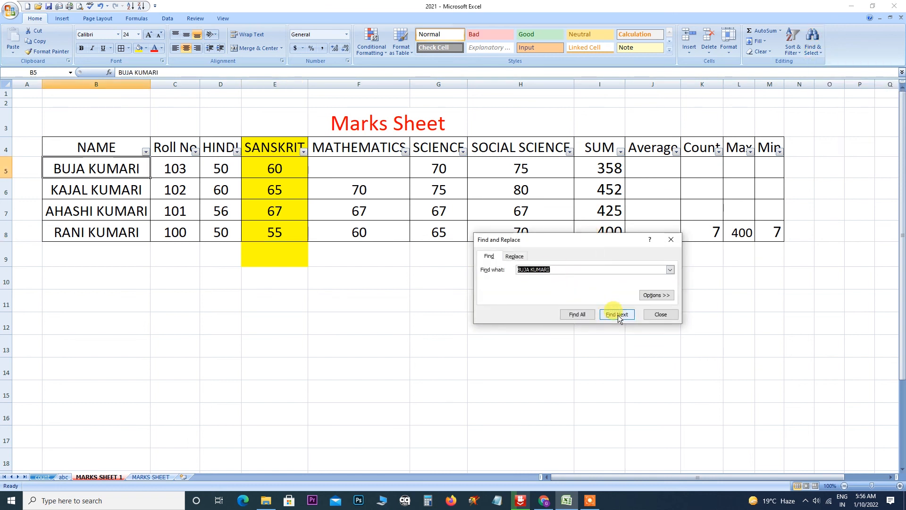
left_click(520, 258)
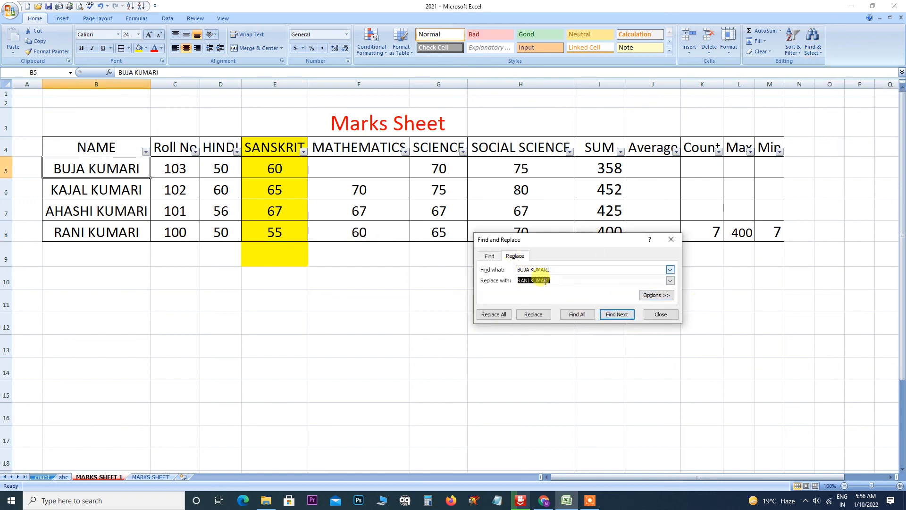
left_click(609, 316)
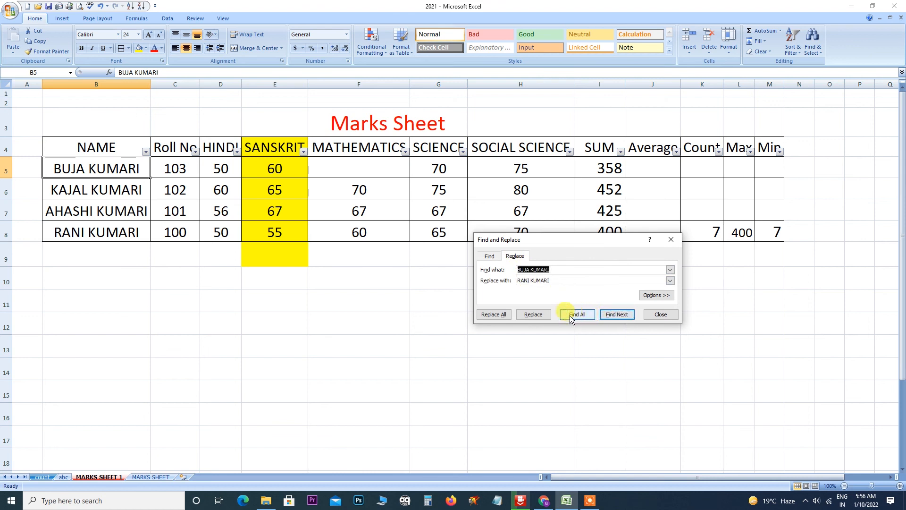
left_click(529, 316)
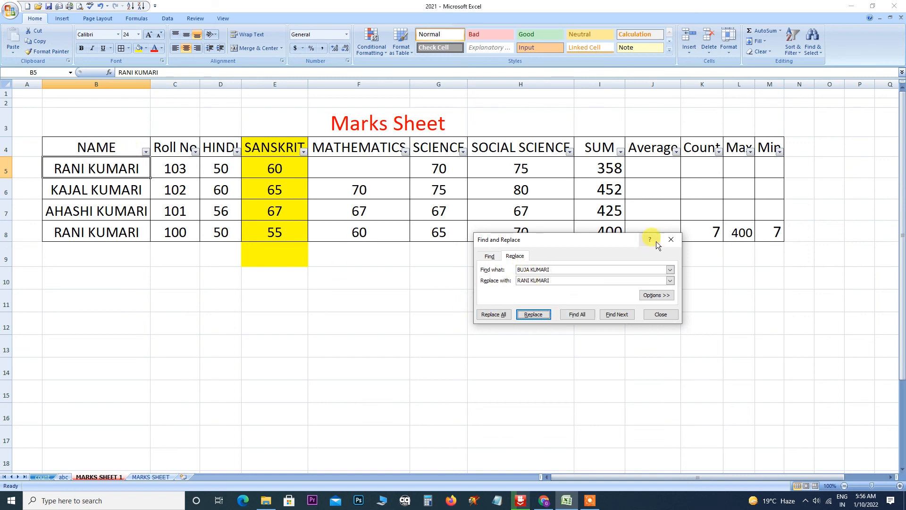
left_click(671, 241)
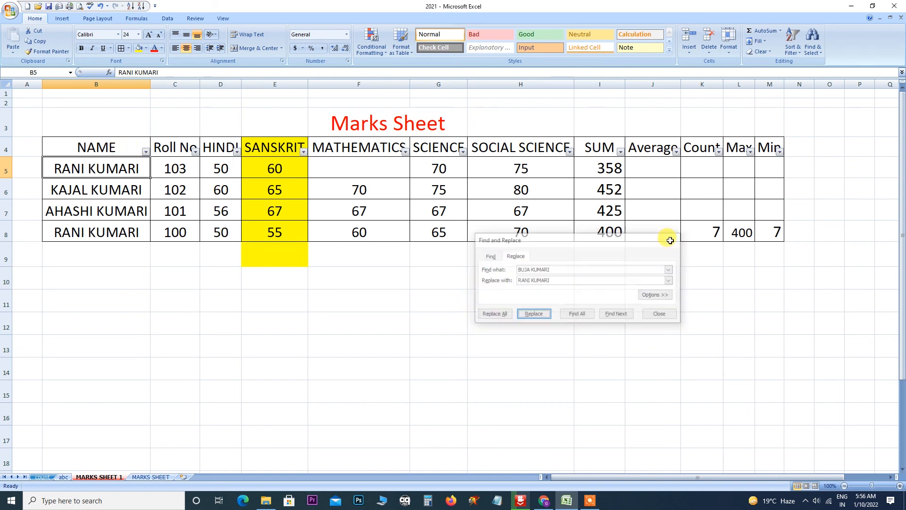
Open and close the Go To dialog, then open Go To Special from Find & Select.
left_click(816, 55)
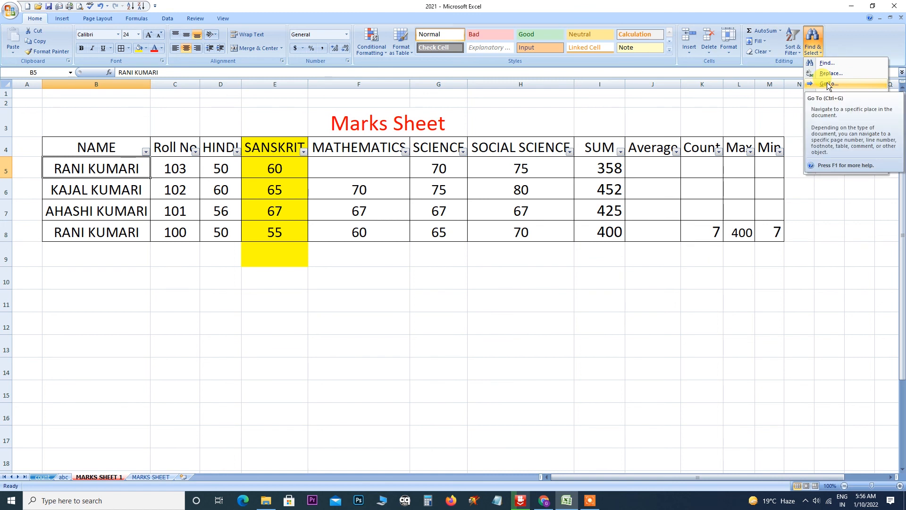
left_click(826, 83)
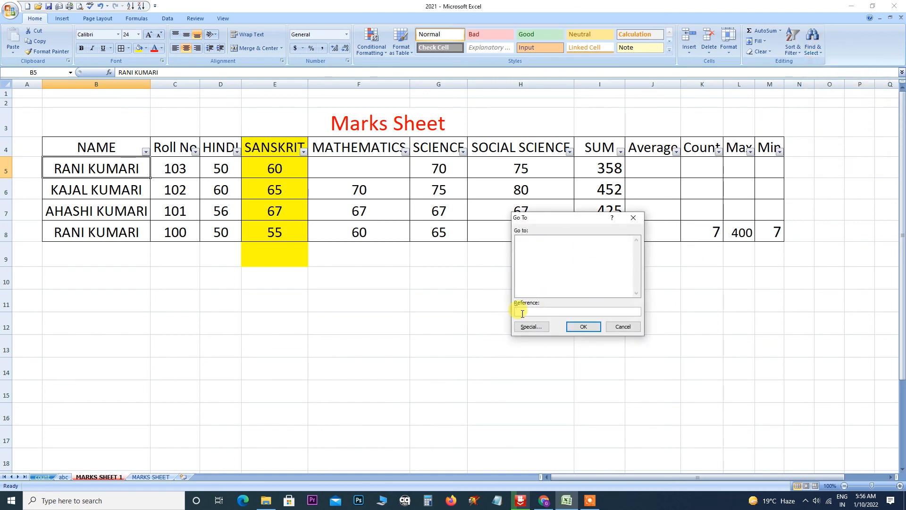
left_click(633, 217)
left_click(824, 54)
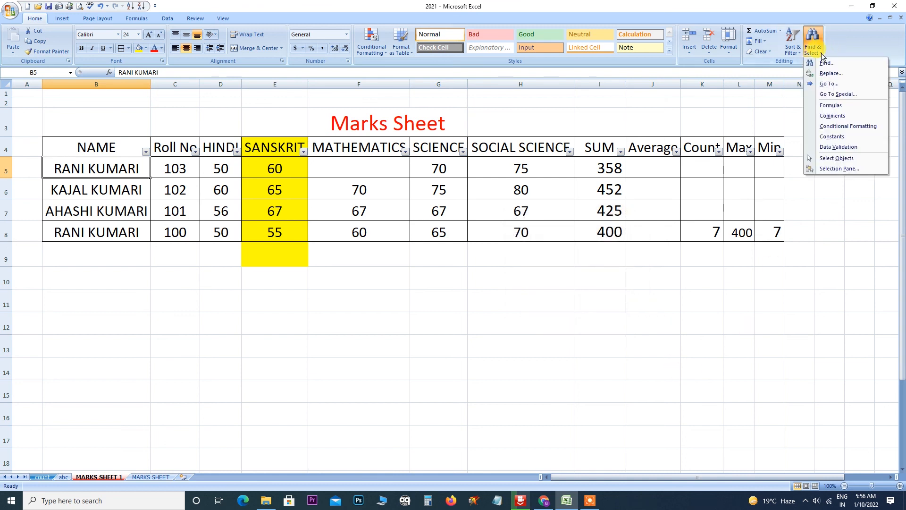
left_click(829, 94)
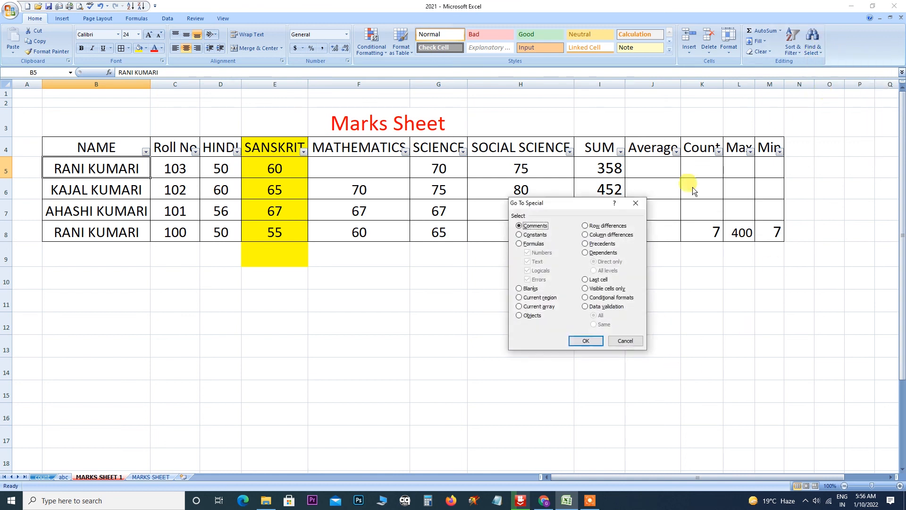
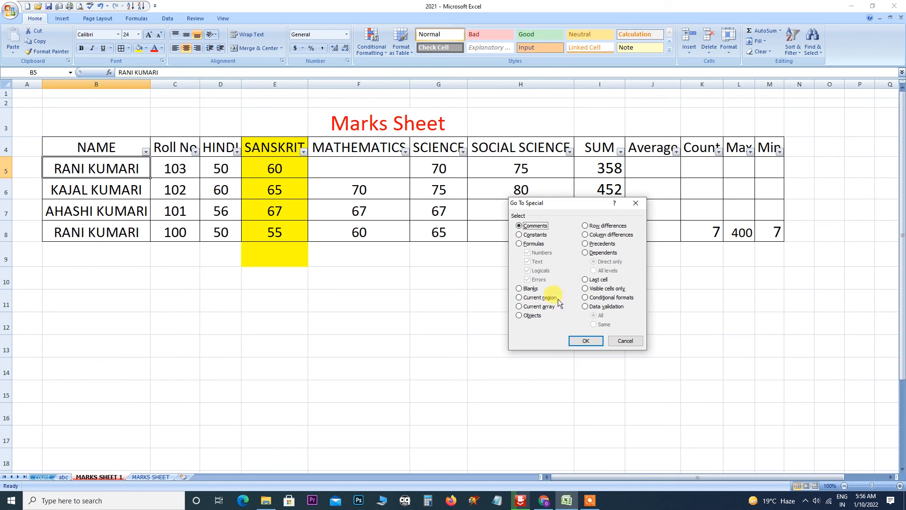
Select all constant cells with Go To Special, then select the formula cells.
left_click(519, 235)
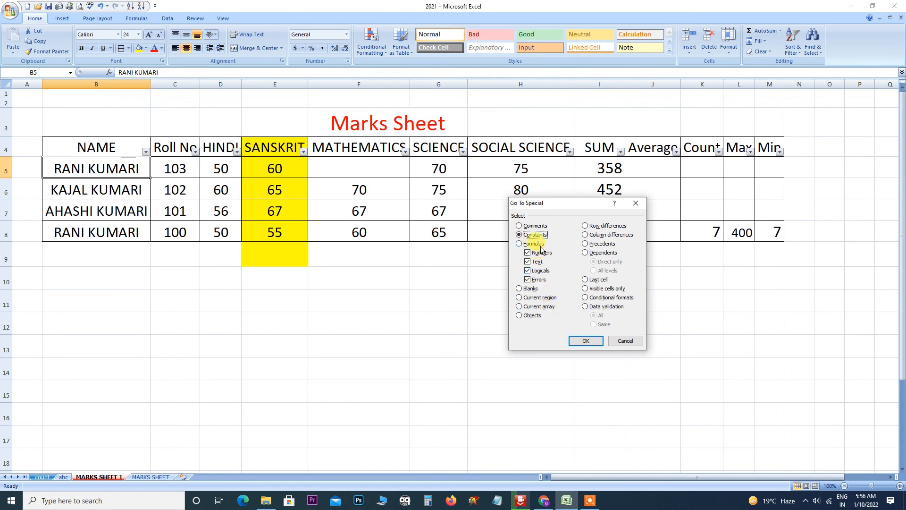
left_click(585, 340)
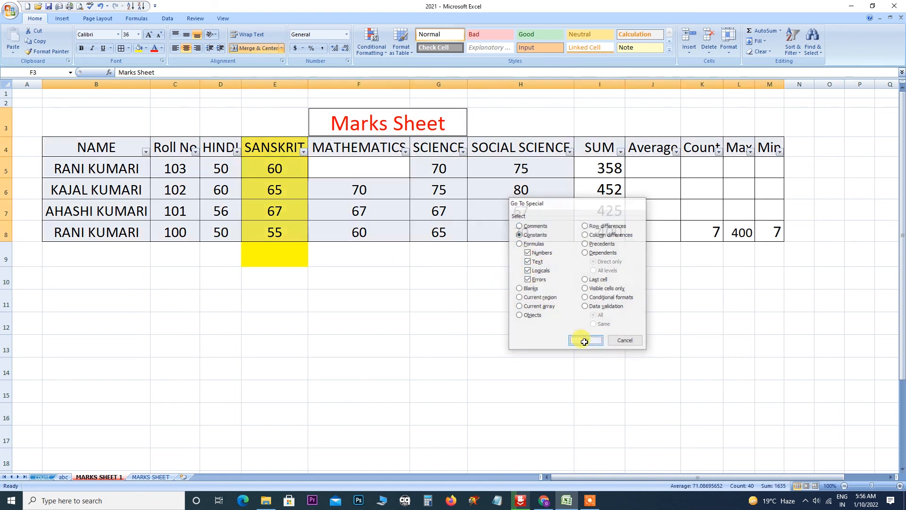
left_click(819, 53)
left_click(844, 105)
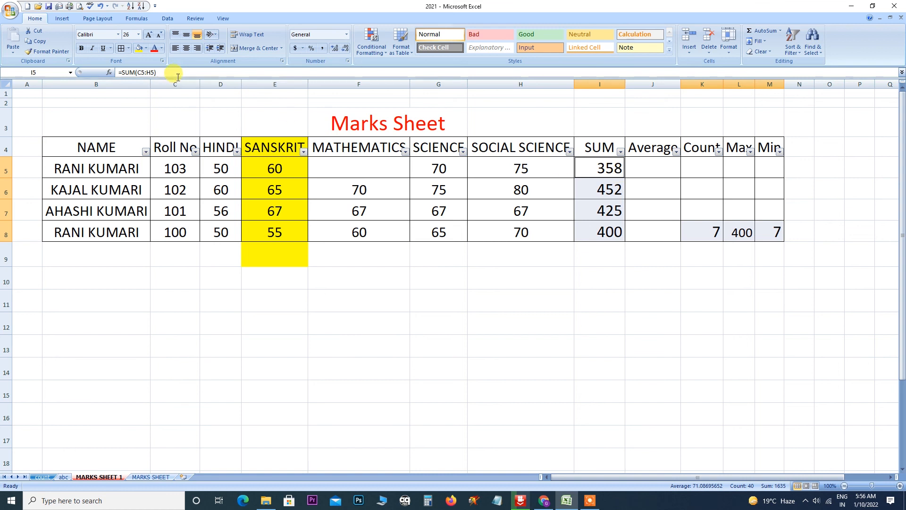
Cancel the Go To dialog, then run Find Next in Find and Replace and close it.
left_click(817, 54)
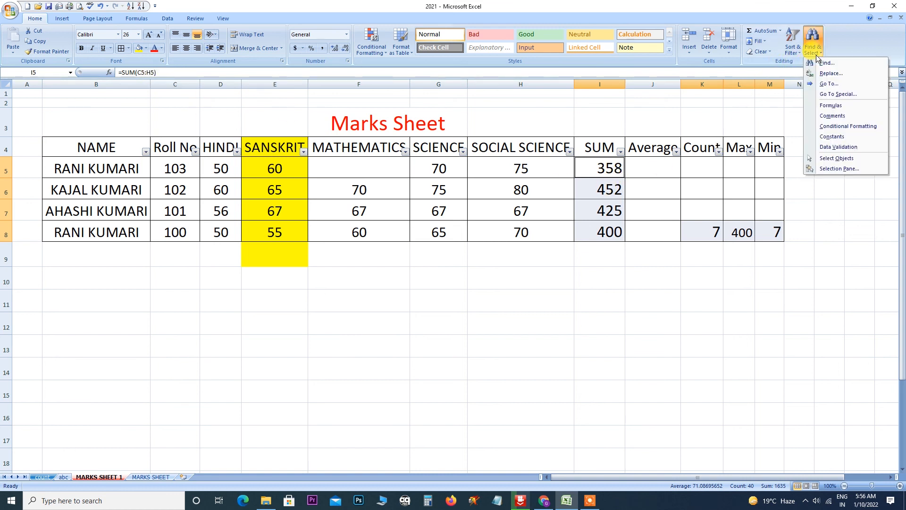
left_click(829, 83)
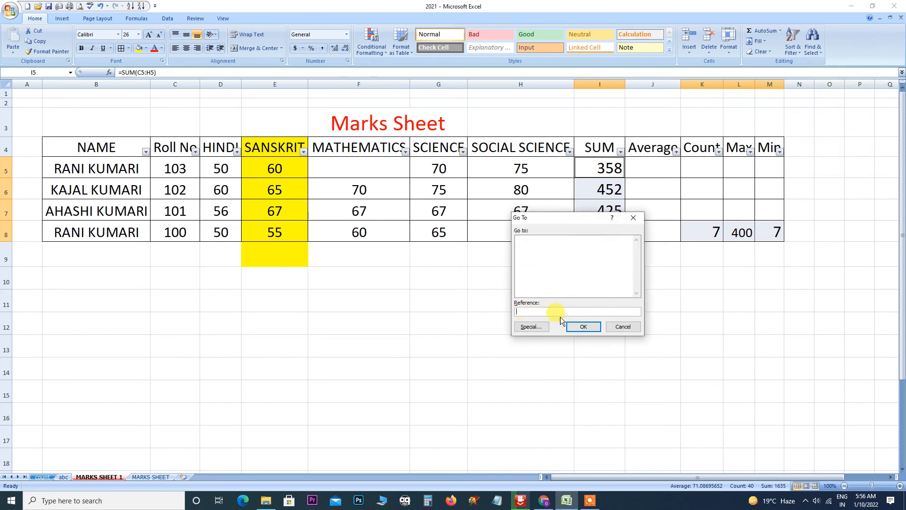
left_click(633, 217)
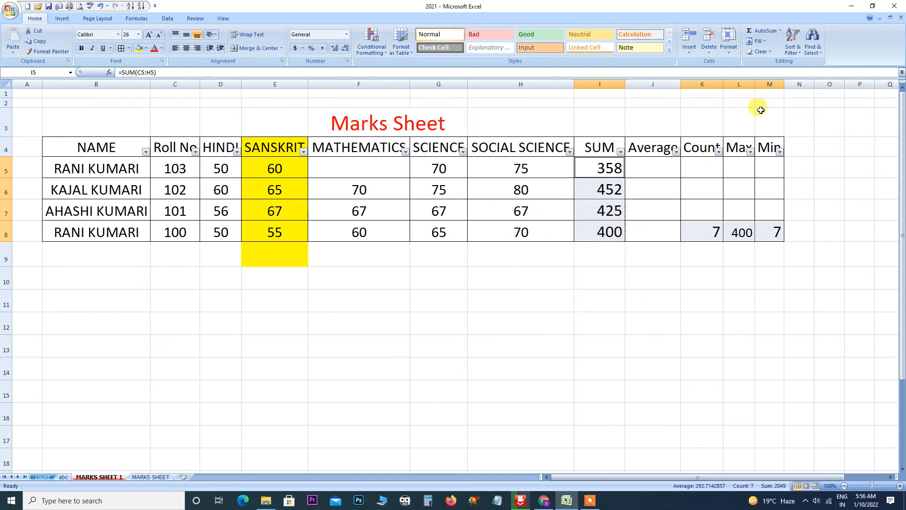
left_click(812, 44)
left_click(830, 74)
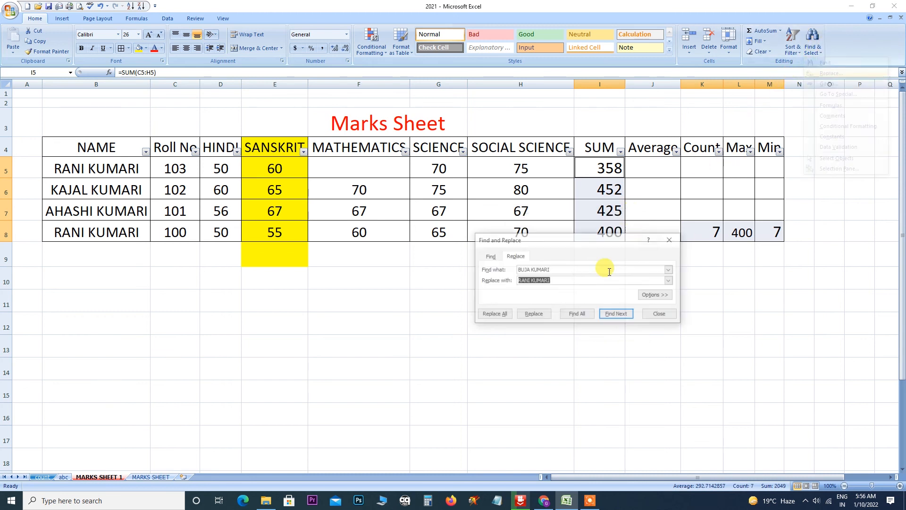
left_click(617, 315)
left_click(453, 270)
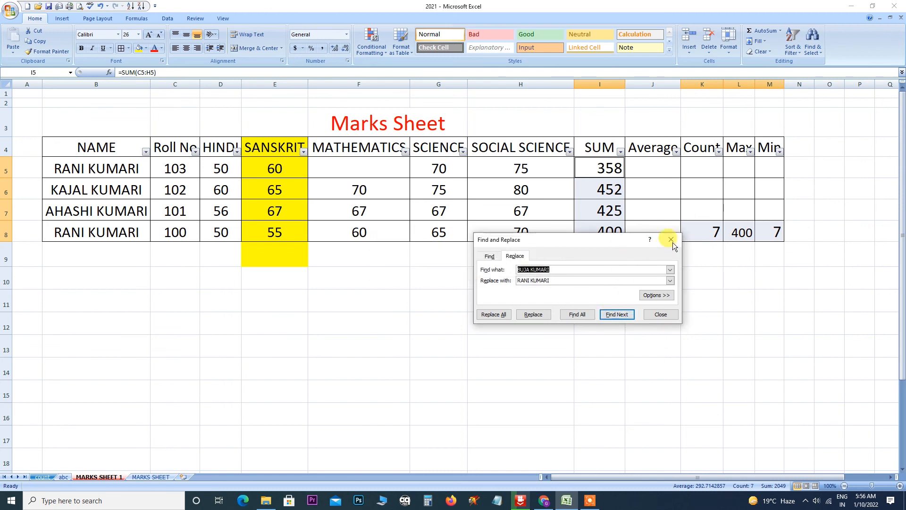
left_click(671, 240)
From H5, select the formula cells, then look for conditional formatting, which finds no cells.
left_click(507, 164)
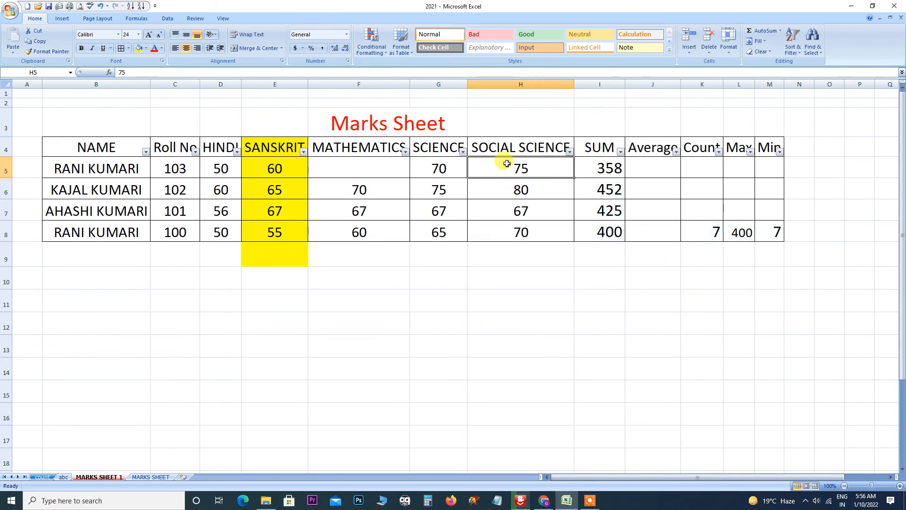
left_click(818, 52)
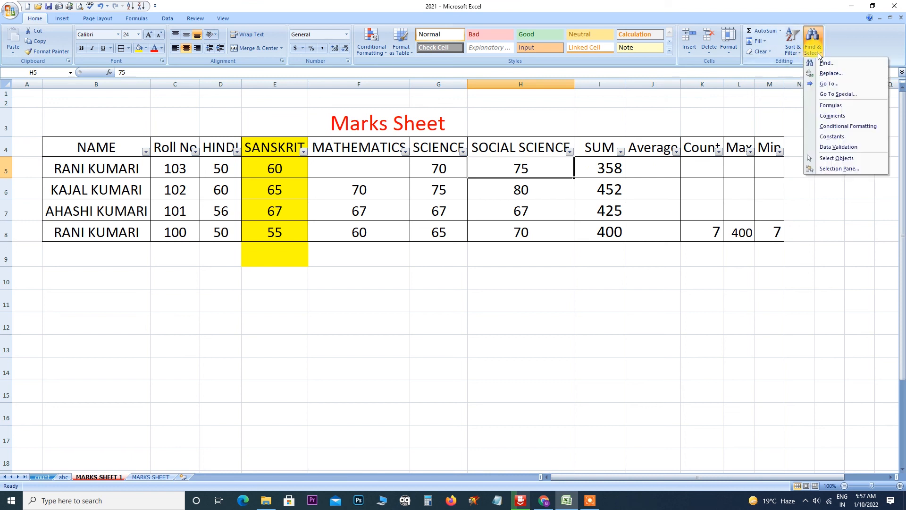
left_click(830, 105)
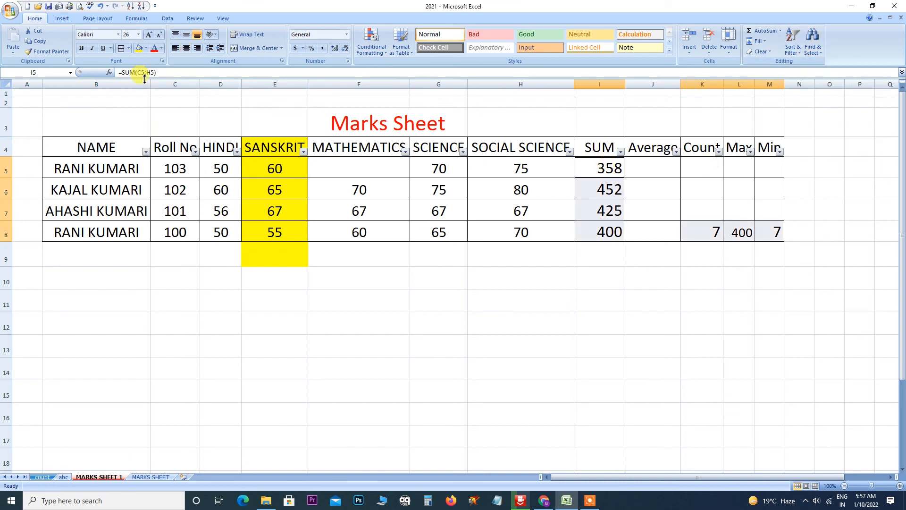
left_click(819, 52)
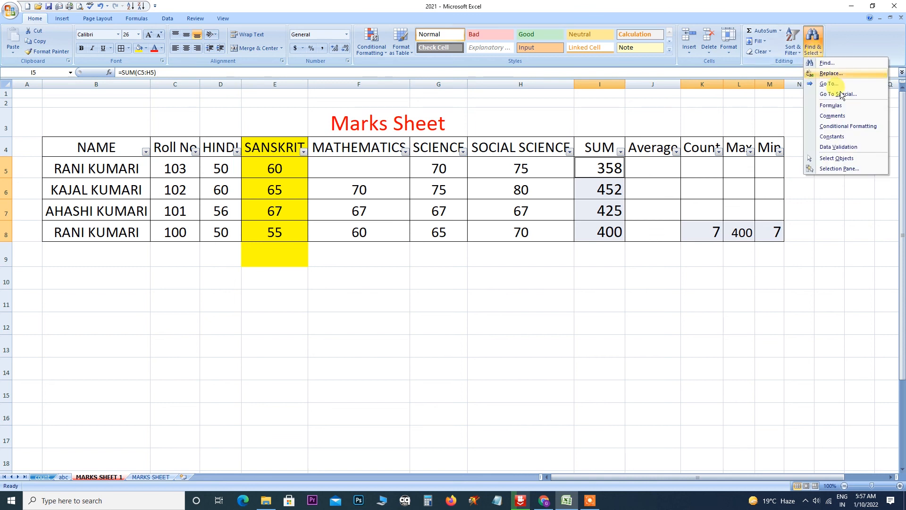
left_click(833, 126)
left_click(456, 276)
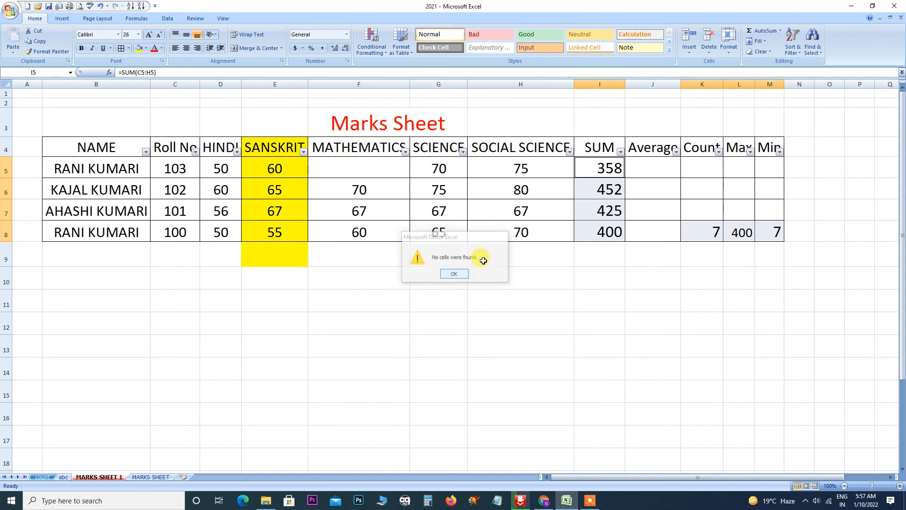
left_click(822, 52)
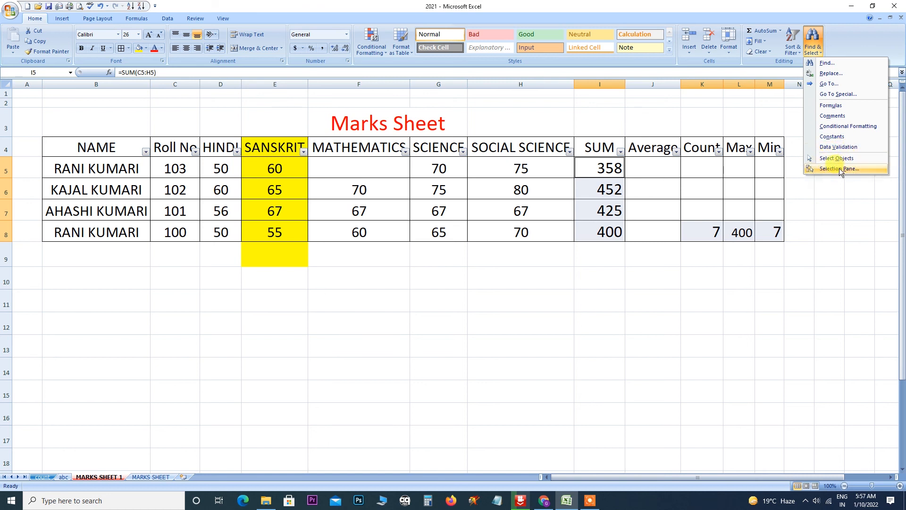
left_click(417, 325)
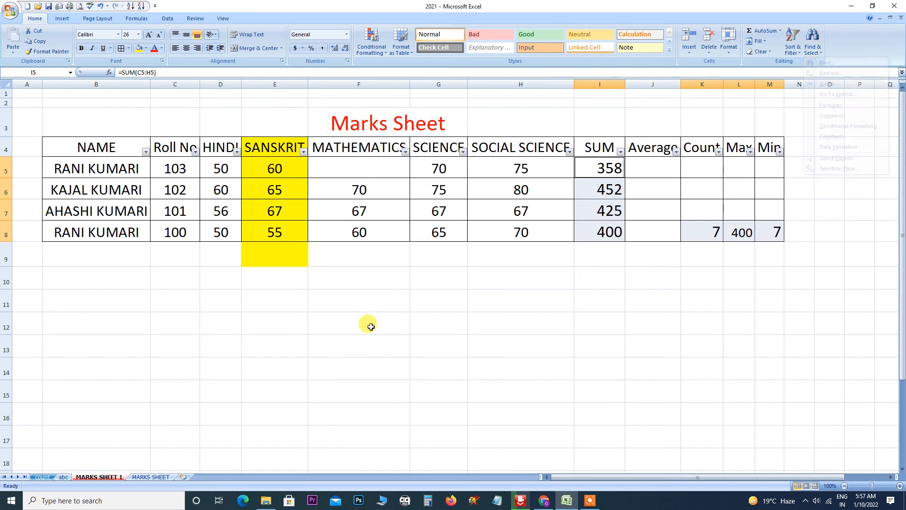
left_click(63, 19)
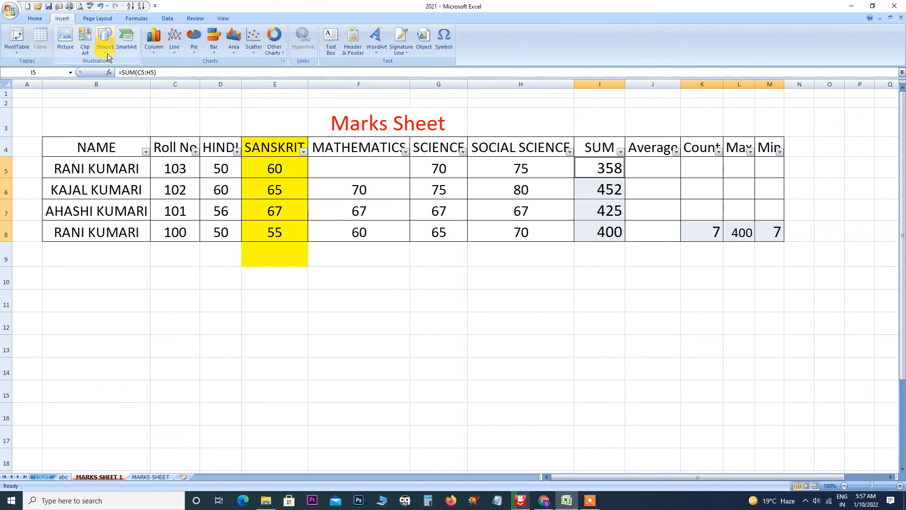
left_click(105, 49)
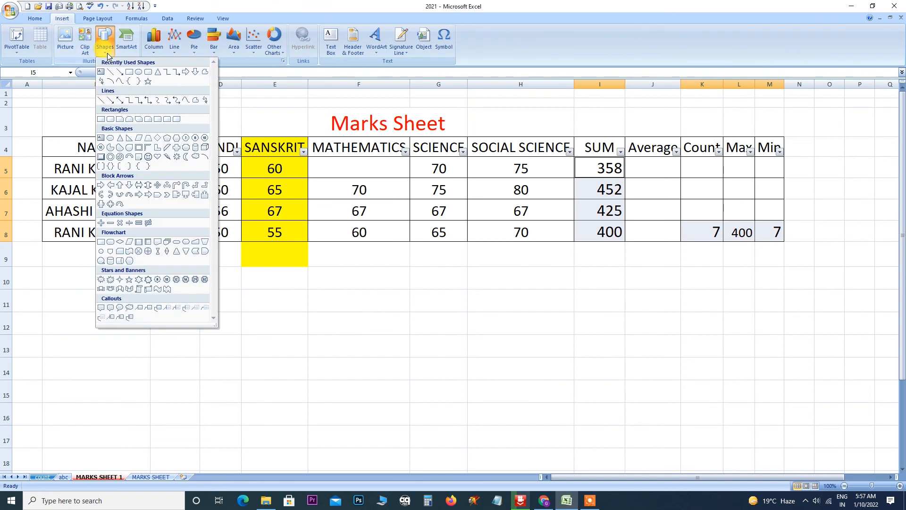
left_click(157, 156)
left_click_drag(210, 231, 297, 326)
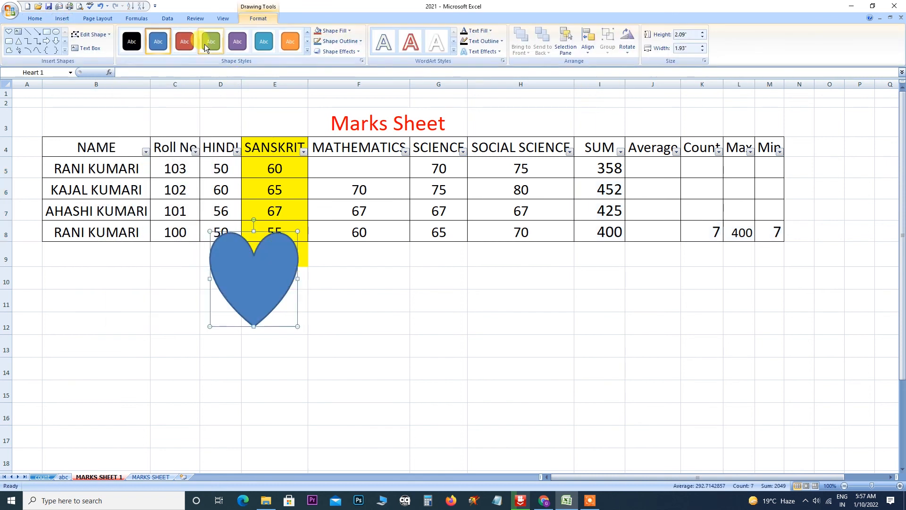
left_click(185, 42)
left_click_drag(262, 255, 194, 319)
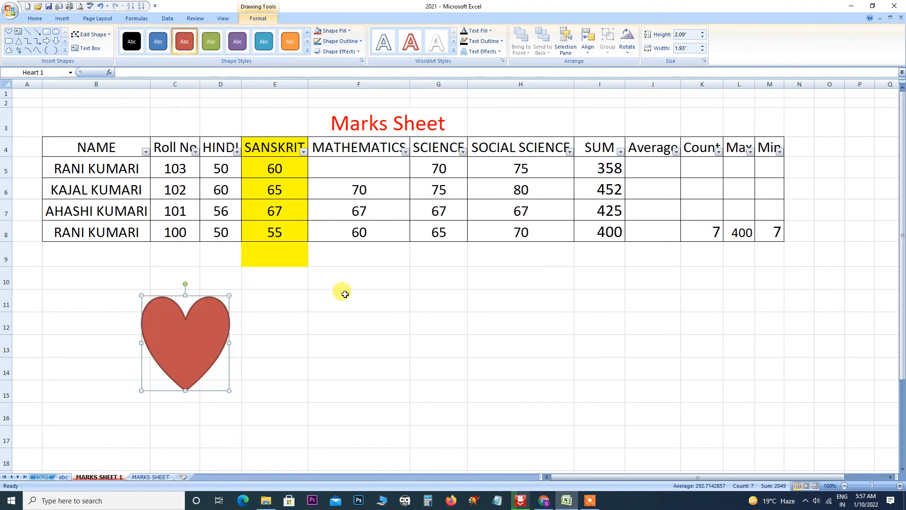
left_click(347, 321)
left_click(61, 22)
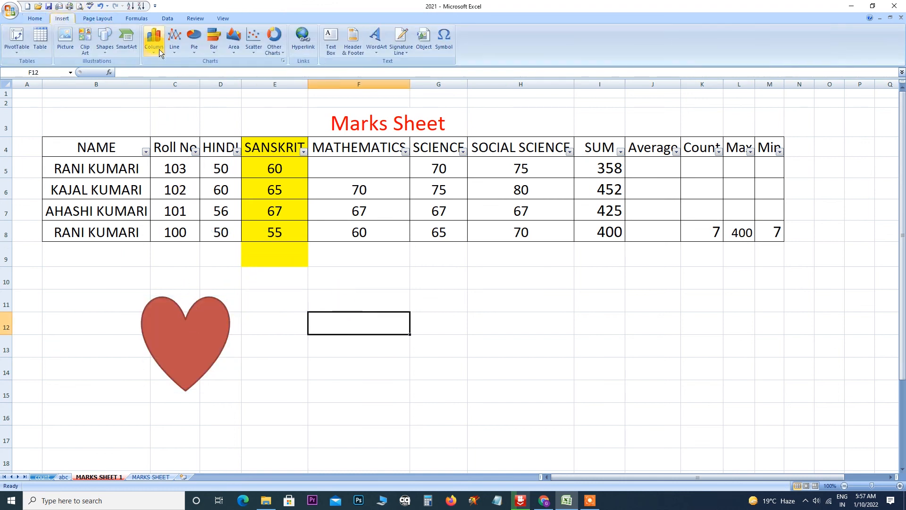
left_click(105, 45)
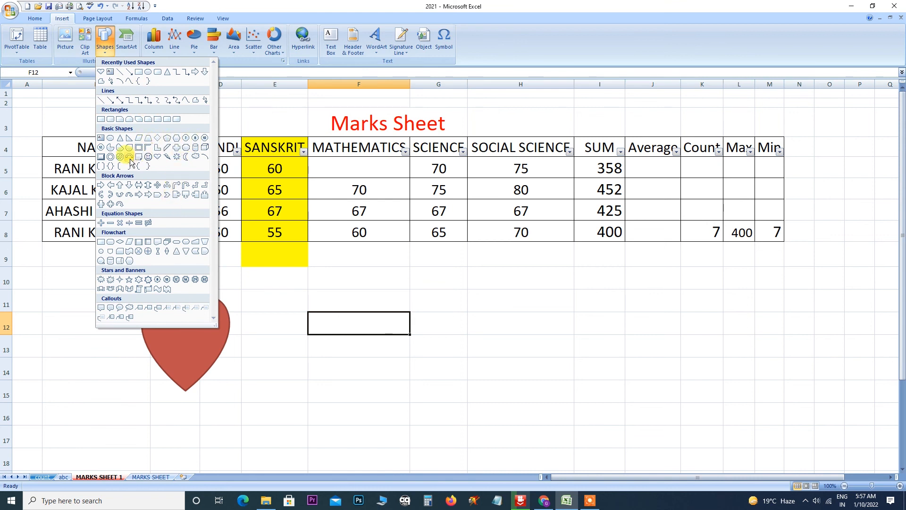
left_click(149, 282)
left_click_drag(527, 296, 588, 358)
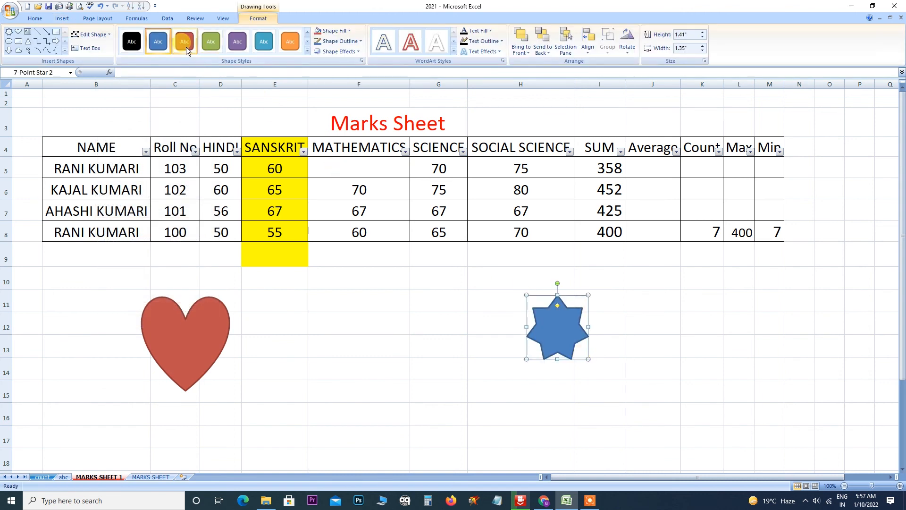
left_click(211, 41)
left_click(56, 42)
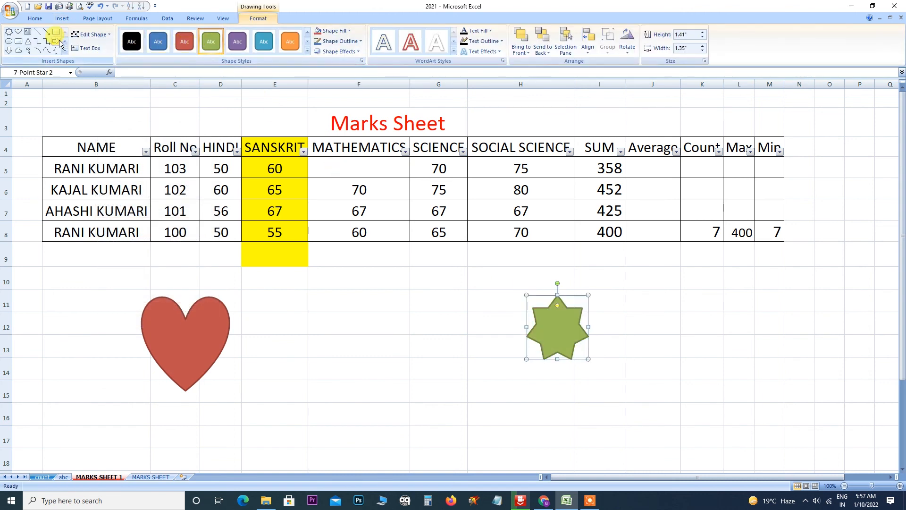
left_click_drag(336, 292, 415, 375)
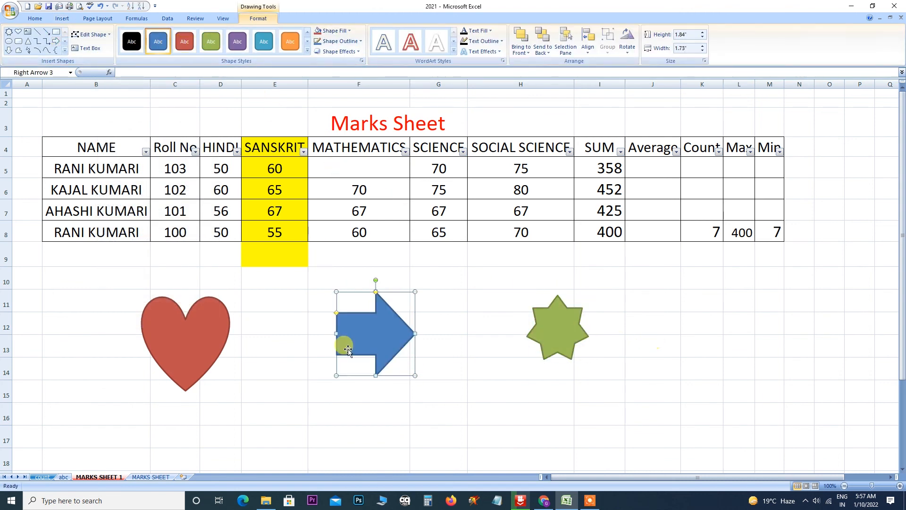
left_click(703, 319)
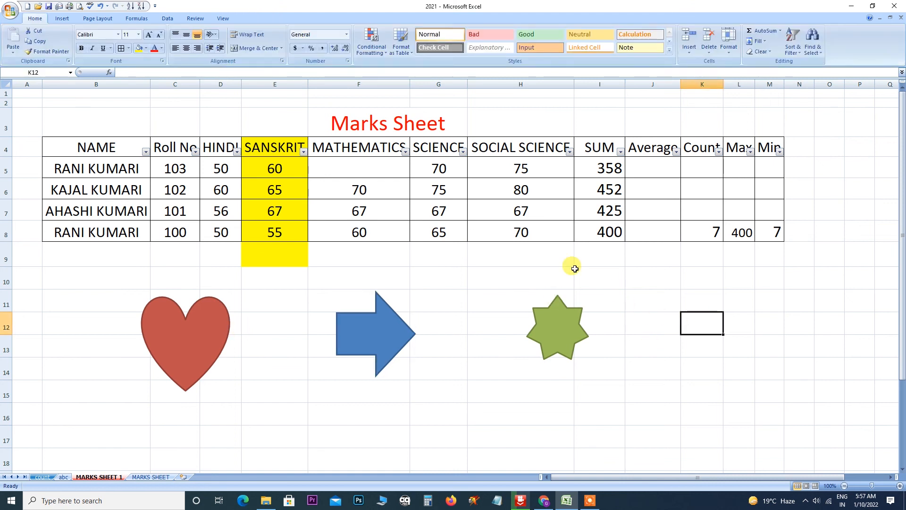
Turn on Select Objects and pick the green star, blue arrow and red heart in turn.
left_click(820, 56)
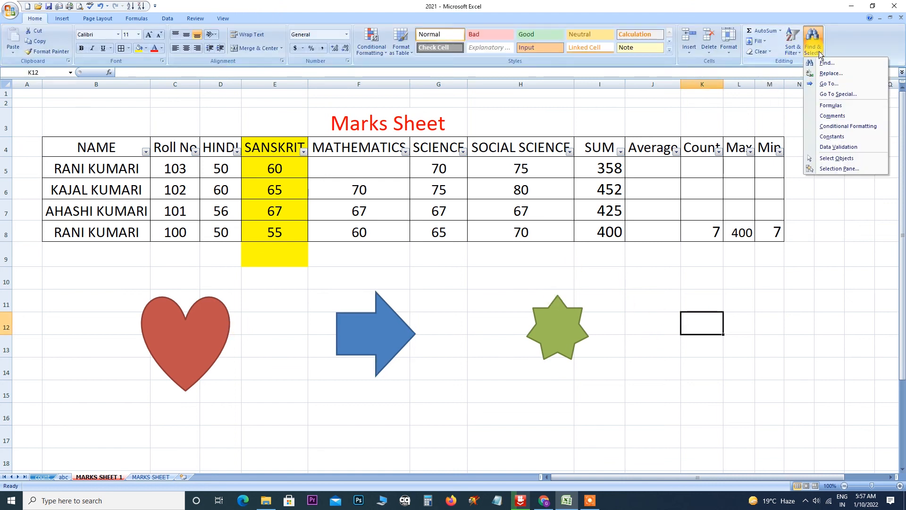
left_click(830, 158)
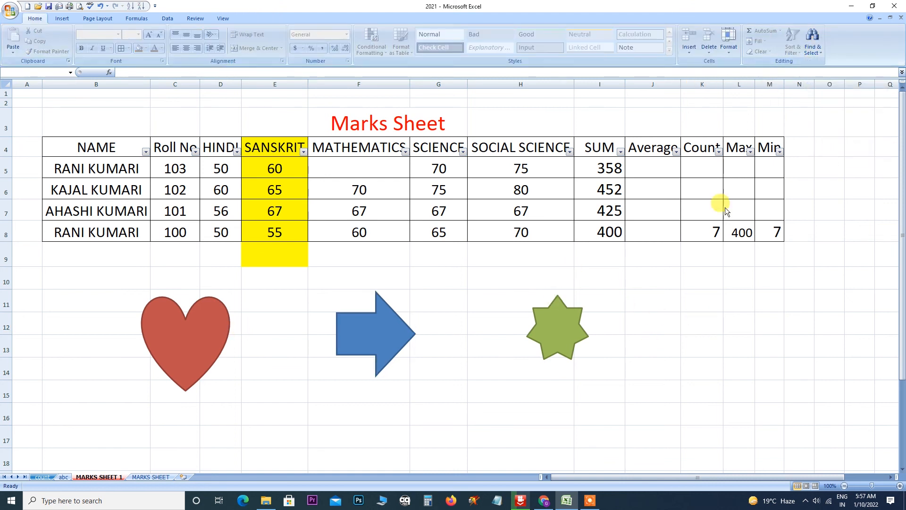
left_click(560, 332)
left_click(379, 331)
left_click(192, 335)
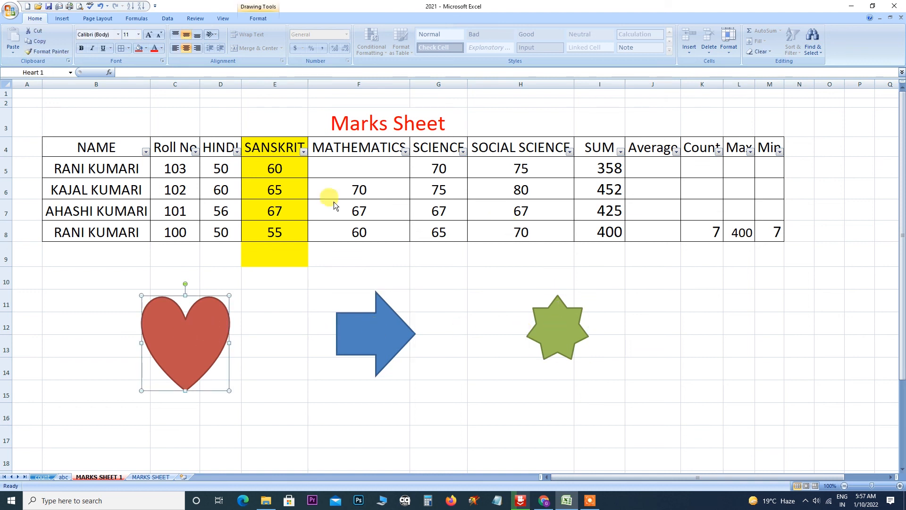
left_click(370, 160)
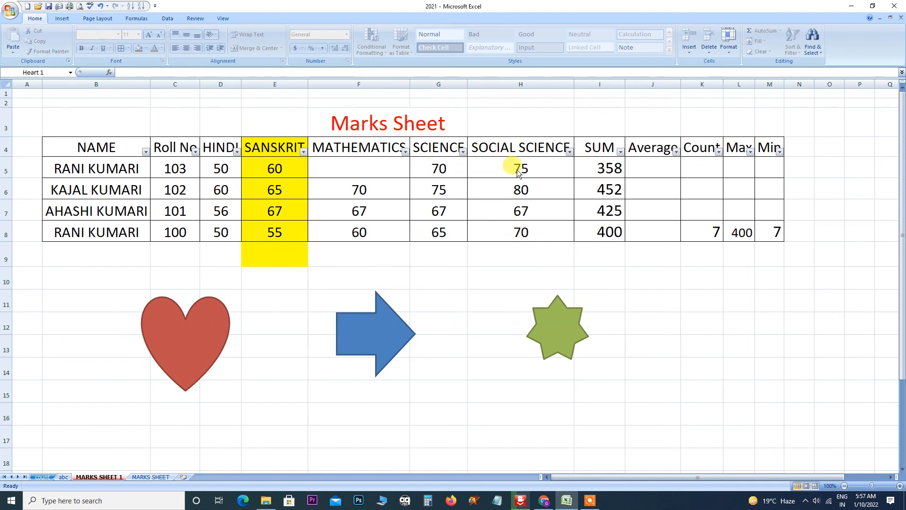
Pick the three shapes again, turn Select Objects off, then select and deselect the star.
left_click(562, 320)
left_click(369, 336)
left_click(212, 347)
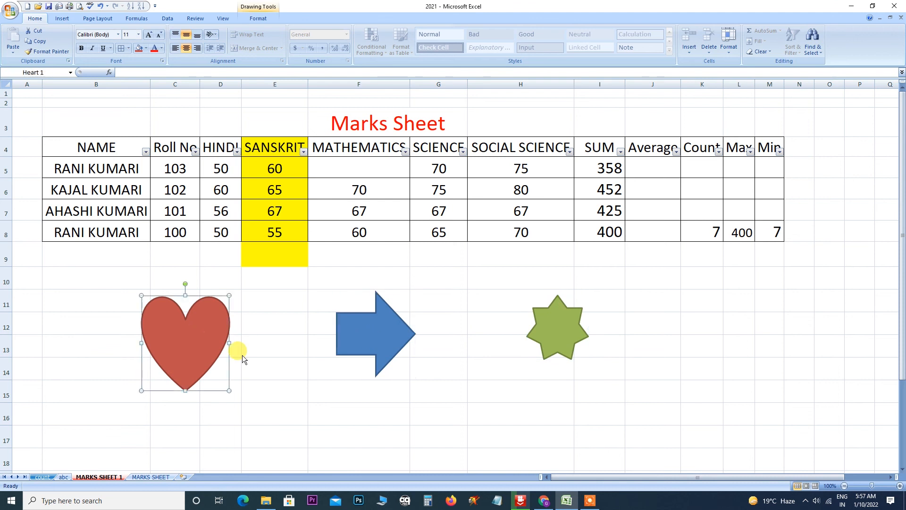
left_click(815, 50)
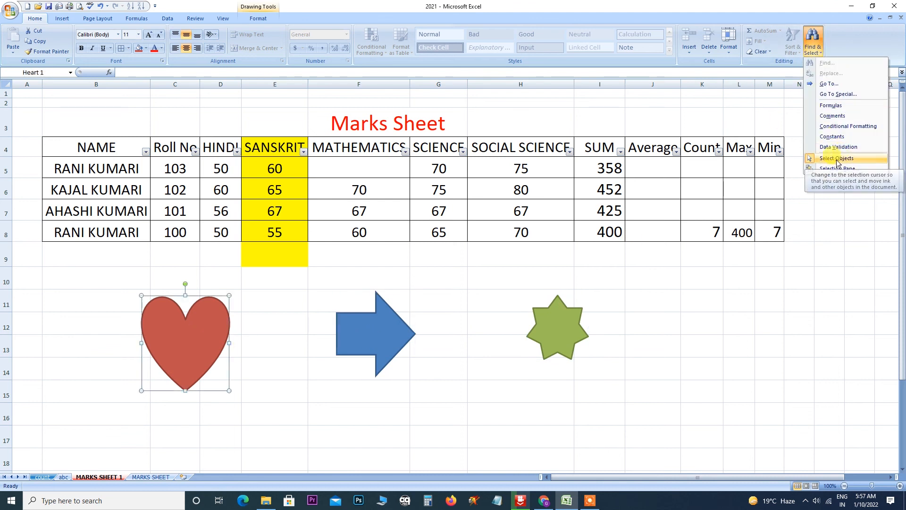
left_click(825, 160)
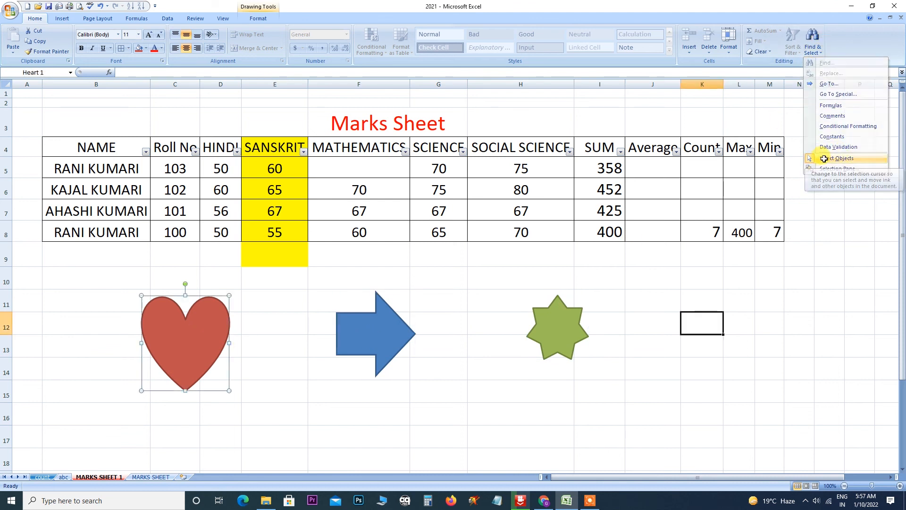
left_click(514, 197)
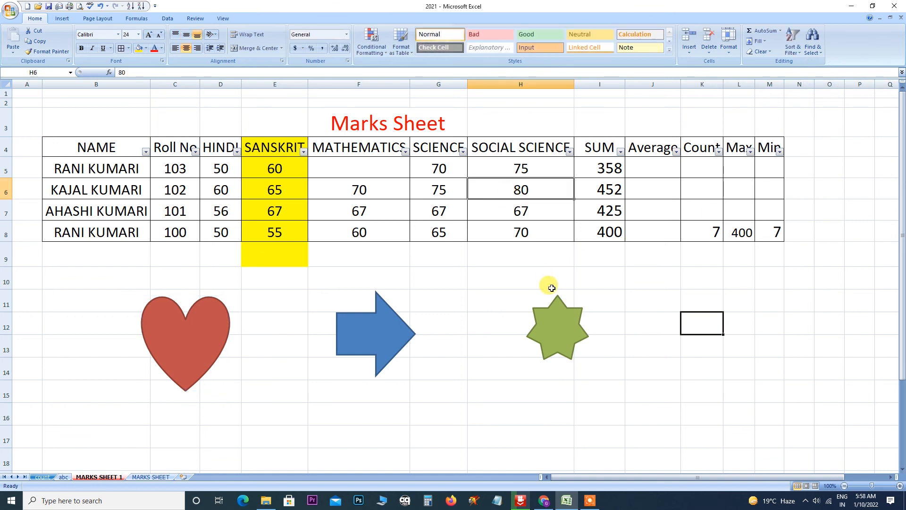
left_click(553, 313)
left_click(592, 283)
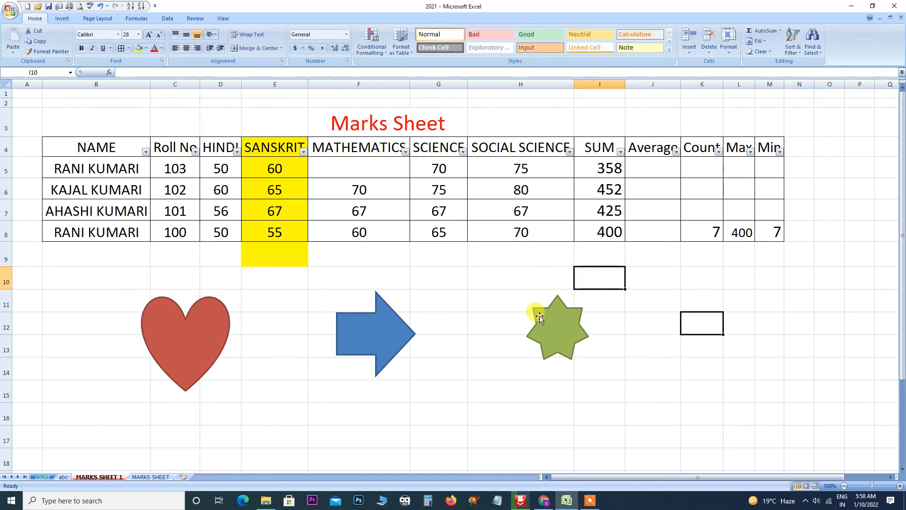
left_click(555, 327)
left_click(518, 211)
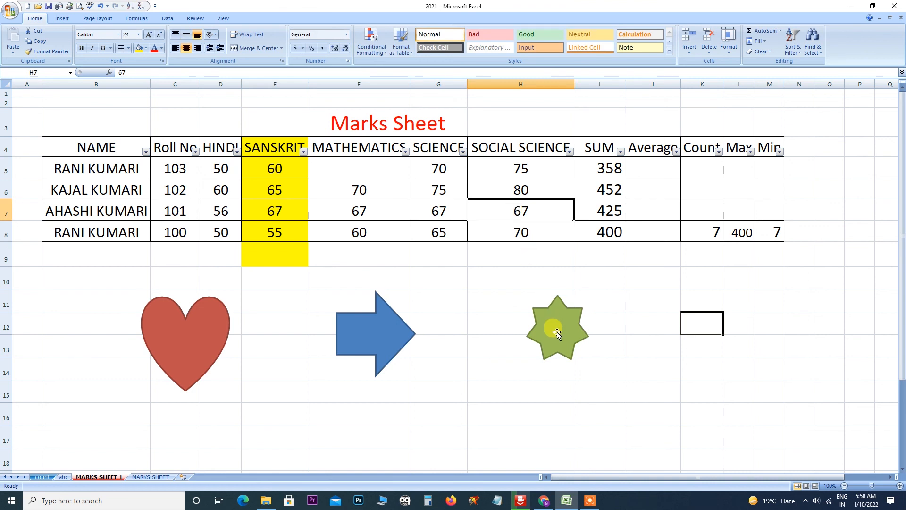
left_click(627, 284)
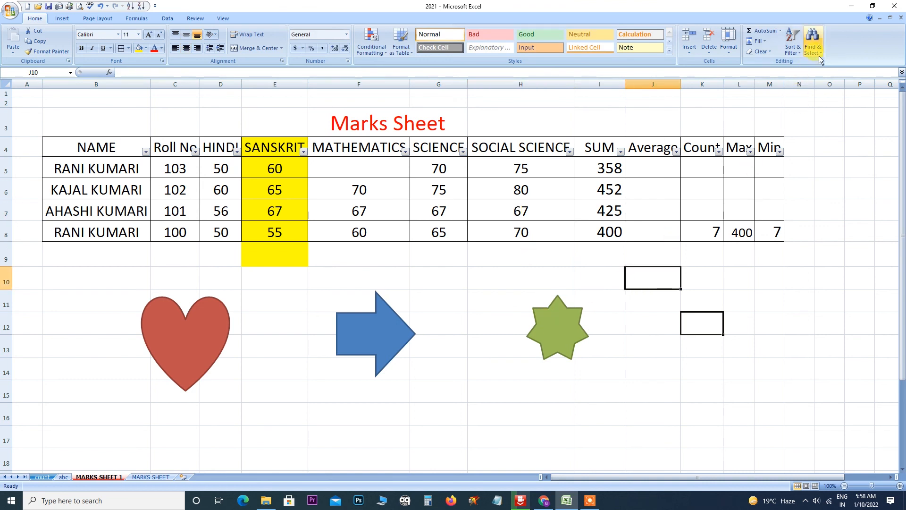
Re-enable Select Objects, select the star, arrow and heart, then switch the mode off.
left_click(813, 42)
left_click(838, 158)
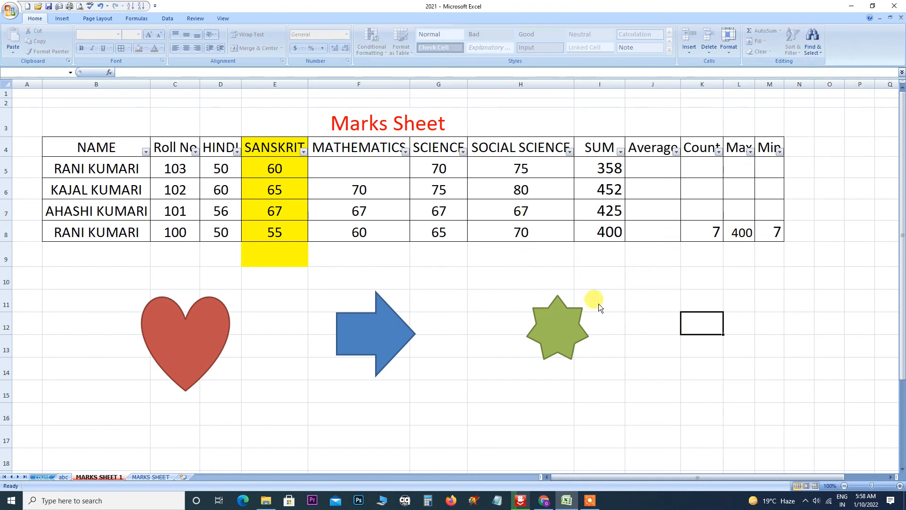
left_click(538, 314)
left_click(352, 336)
left_click(198, 334)
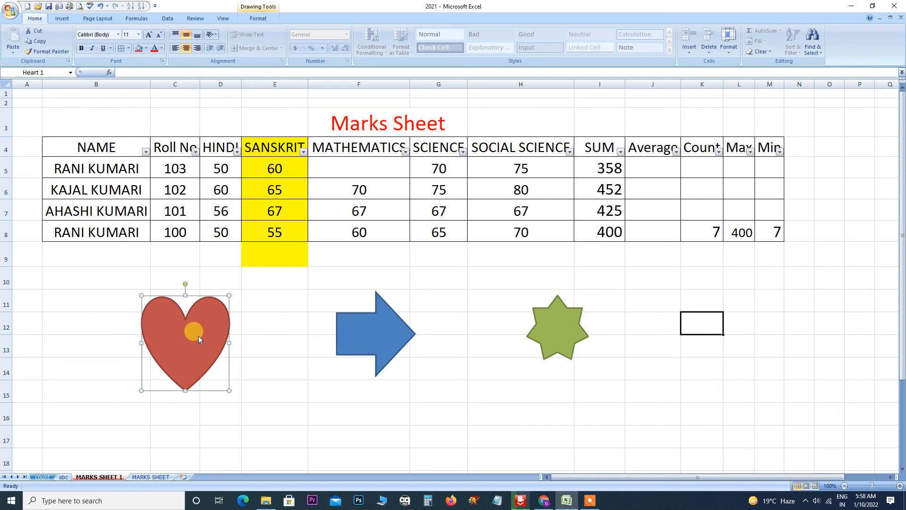
left_click(813, 42)
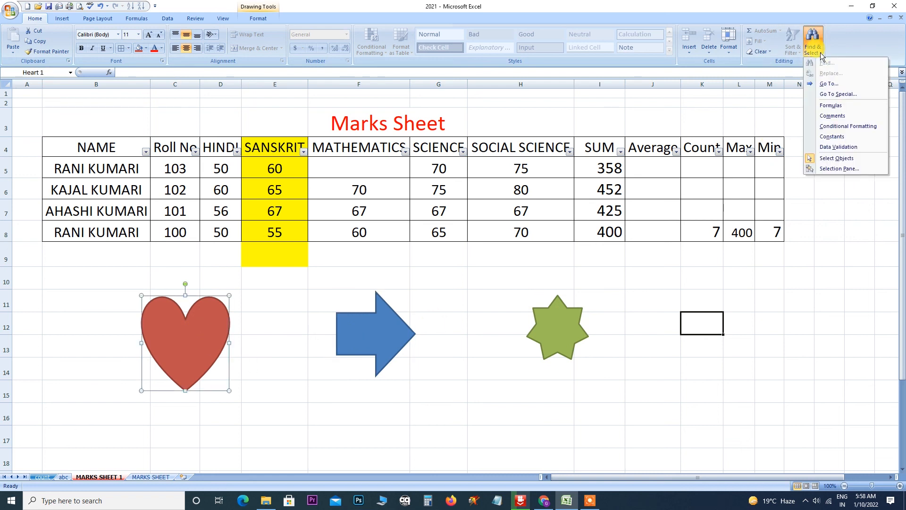
left_click(836, 158)
left_click(663, 270)
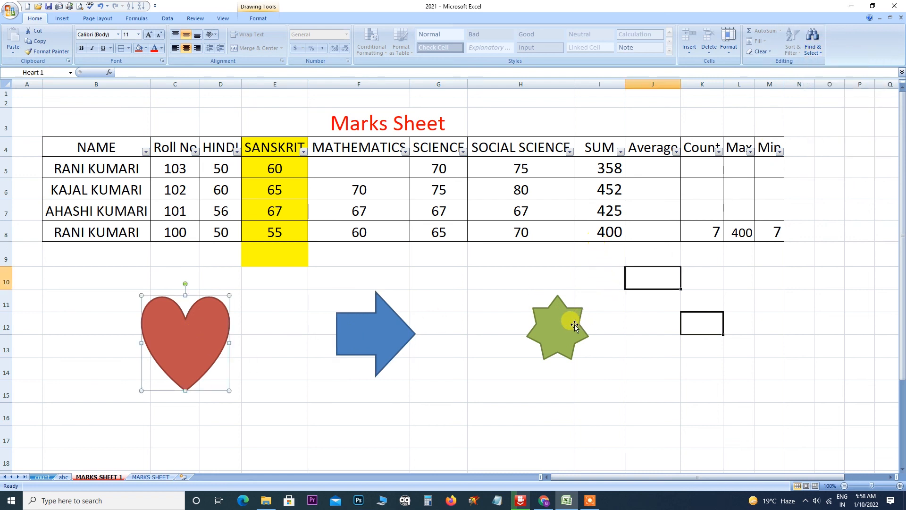
left_click(818, 51)
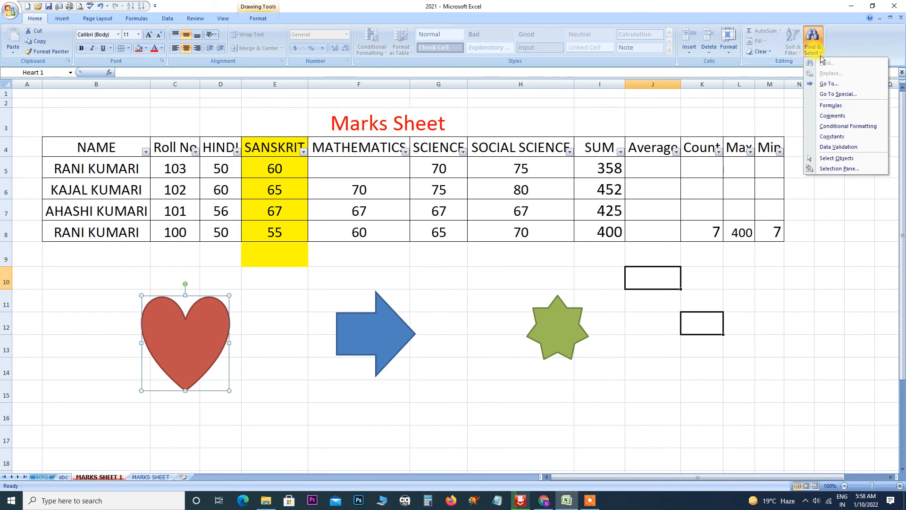
In the Selection Pane, select Heart 1, 7-Point Star 2 and Right Arrow 3 in turn.
left_click(825, 170)
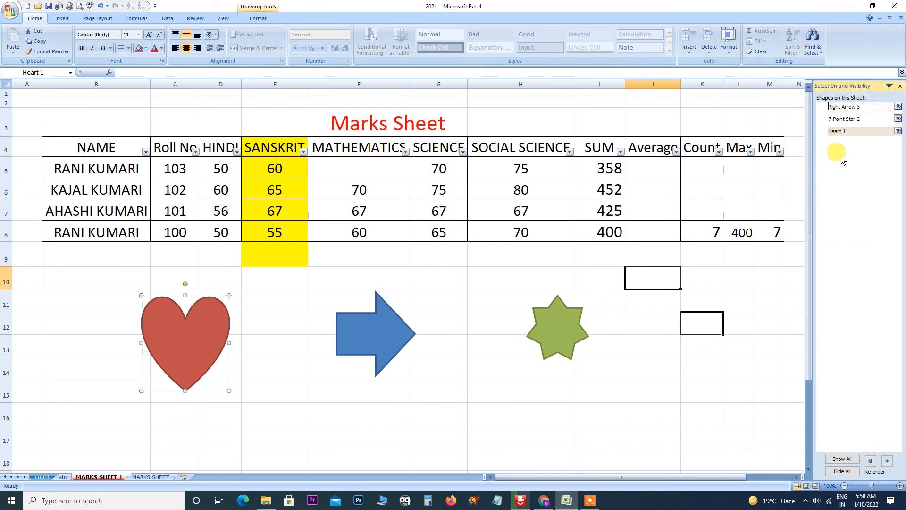
left_click(842, 131)
left_click(844, 119)
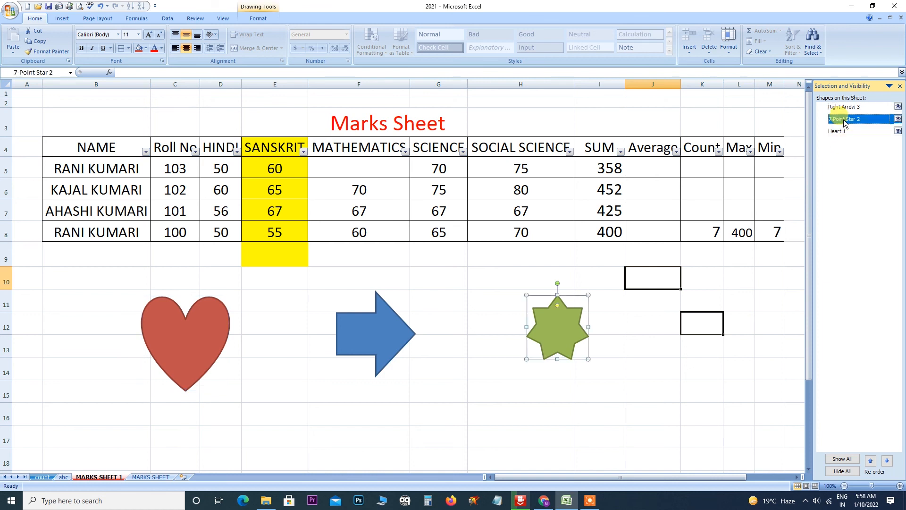
left_click(840, 108)
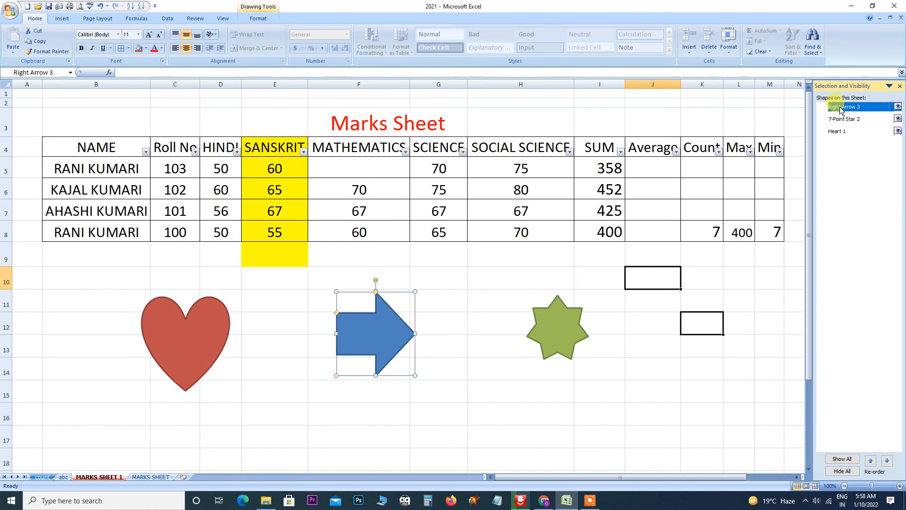
left_click(841, 119)
left_click(833, 131)
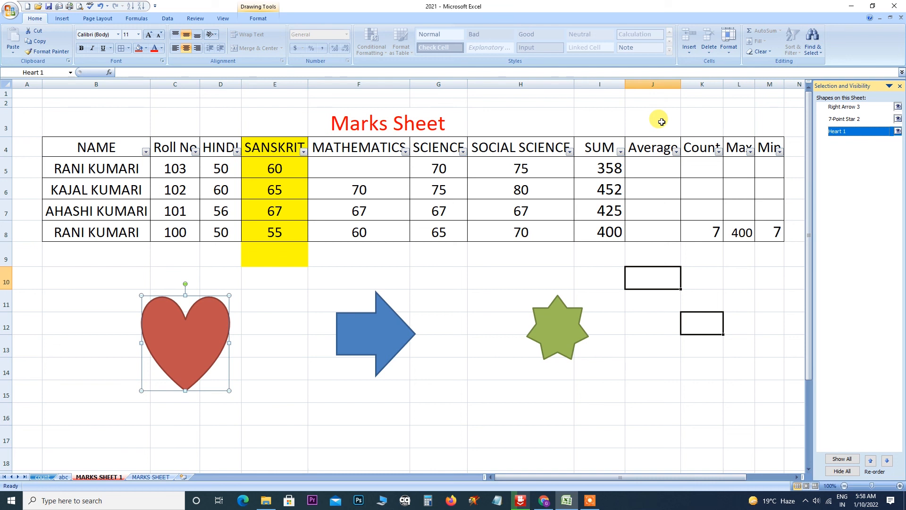
Deselect the heart, close the Selection Pane and show the Insert tab.
left_click(589, 101)
left_click(899, 86)
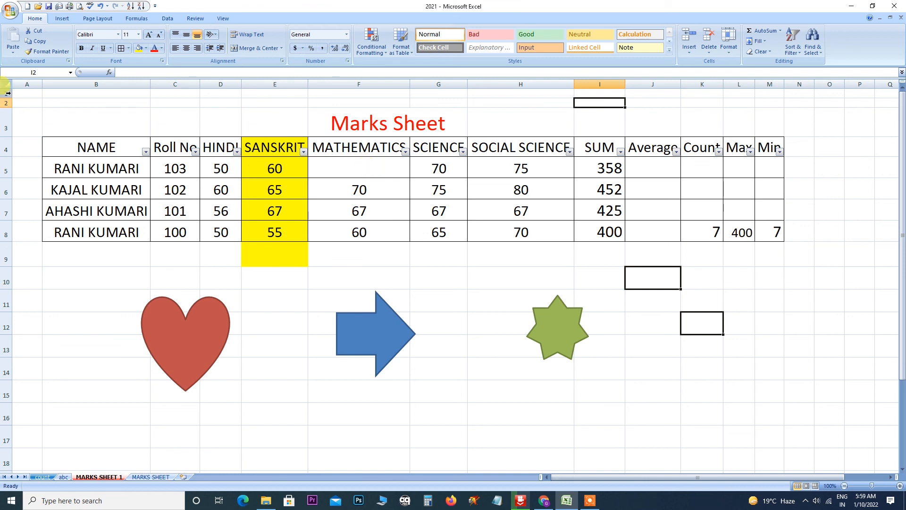
left_click(62, 18)
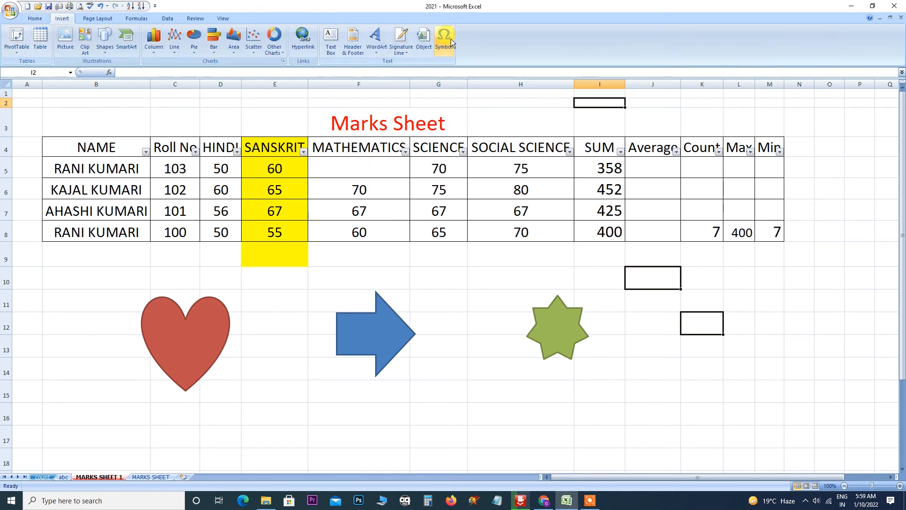